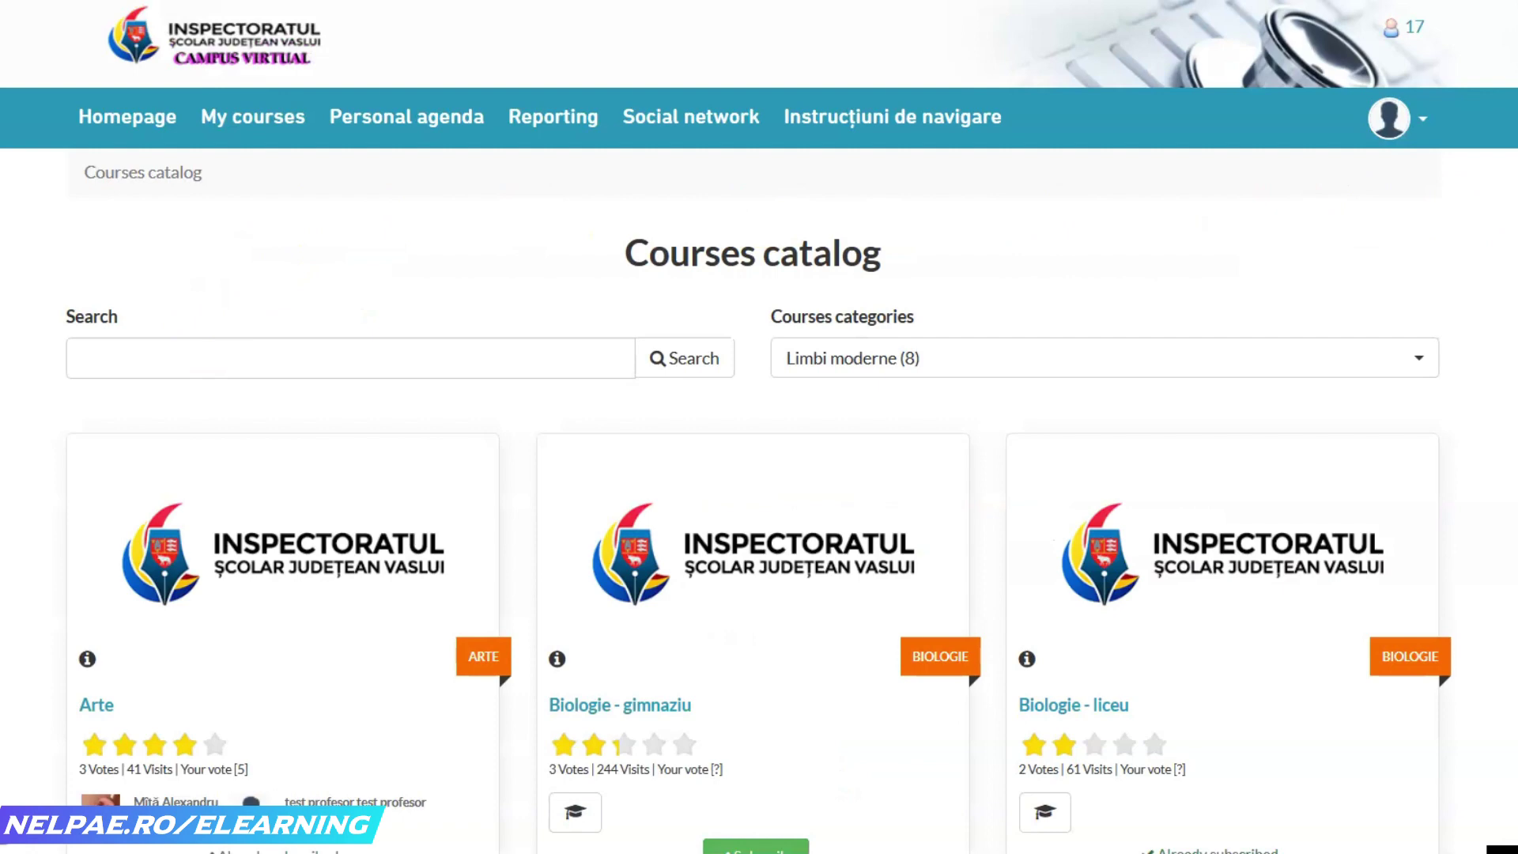
# - Open the Învățământ preșcolar course from the list of own courses
pyautogui.scroll(-3, 759, 474)
pyautogui.scroll(3, 759, 474)
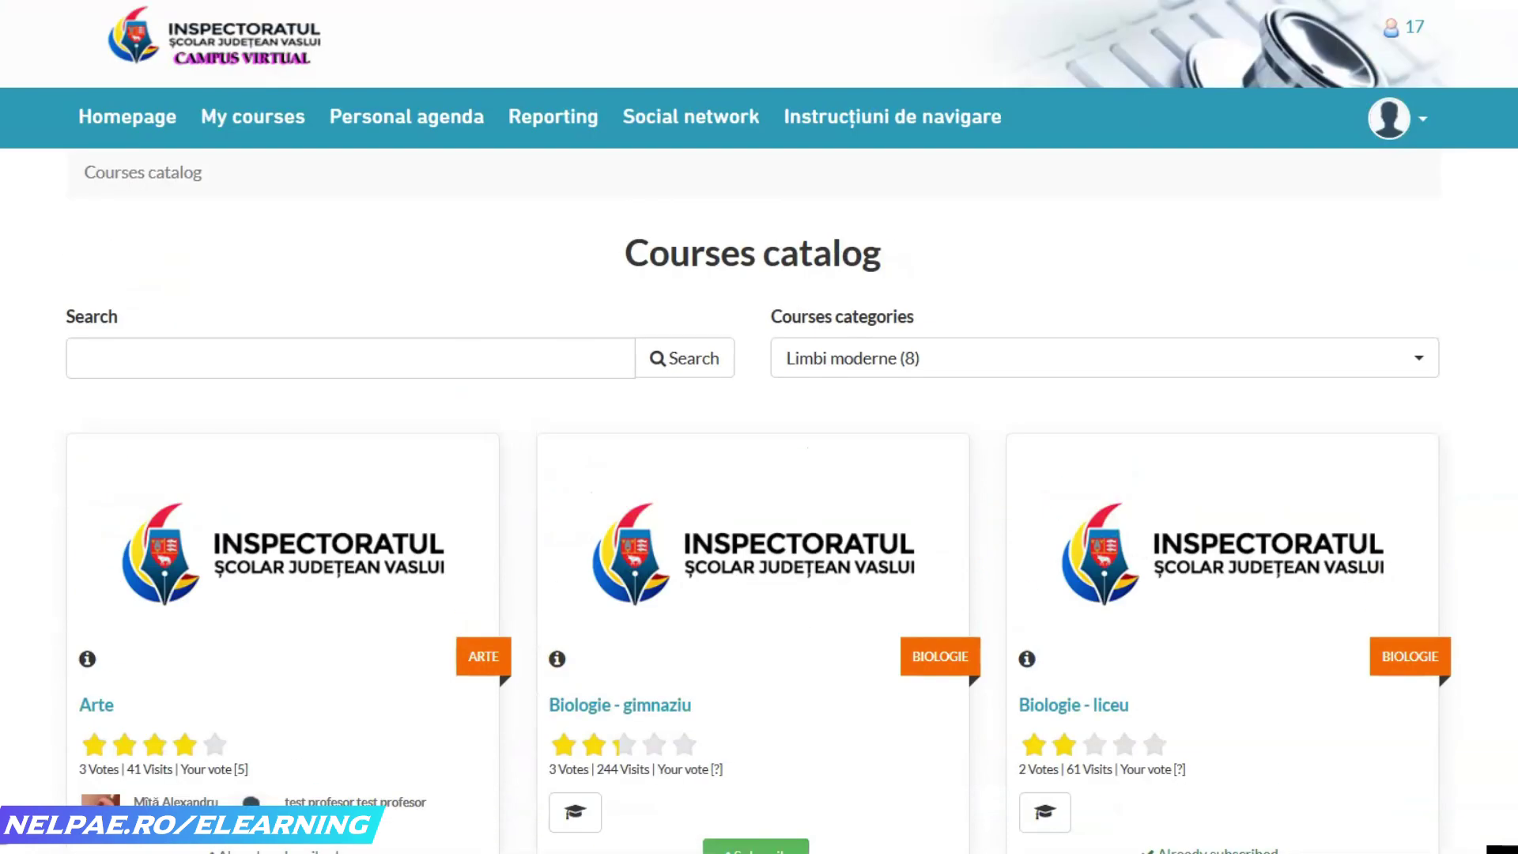
pyautogui.click(229, 127)
pyautogui.click(229, 127)
pyautogui.click(229, 130)
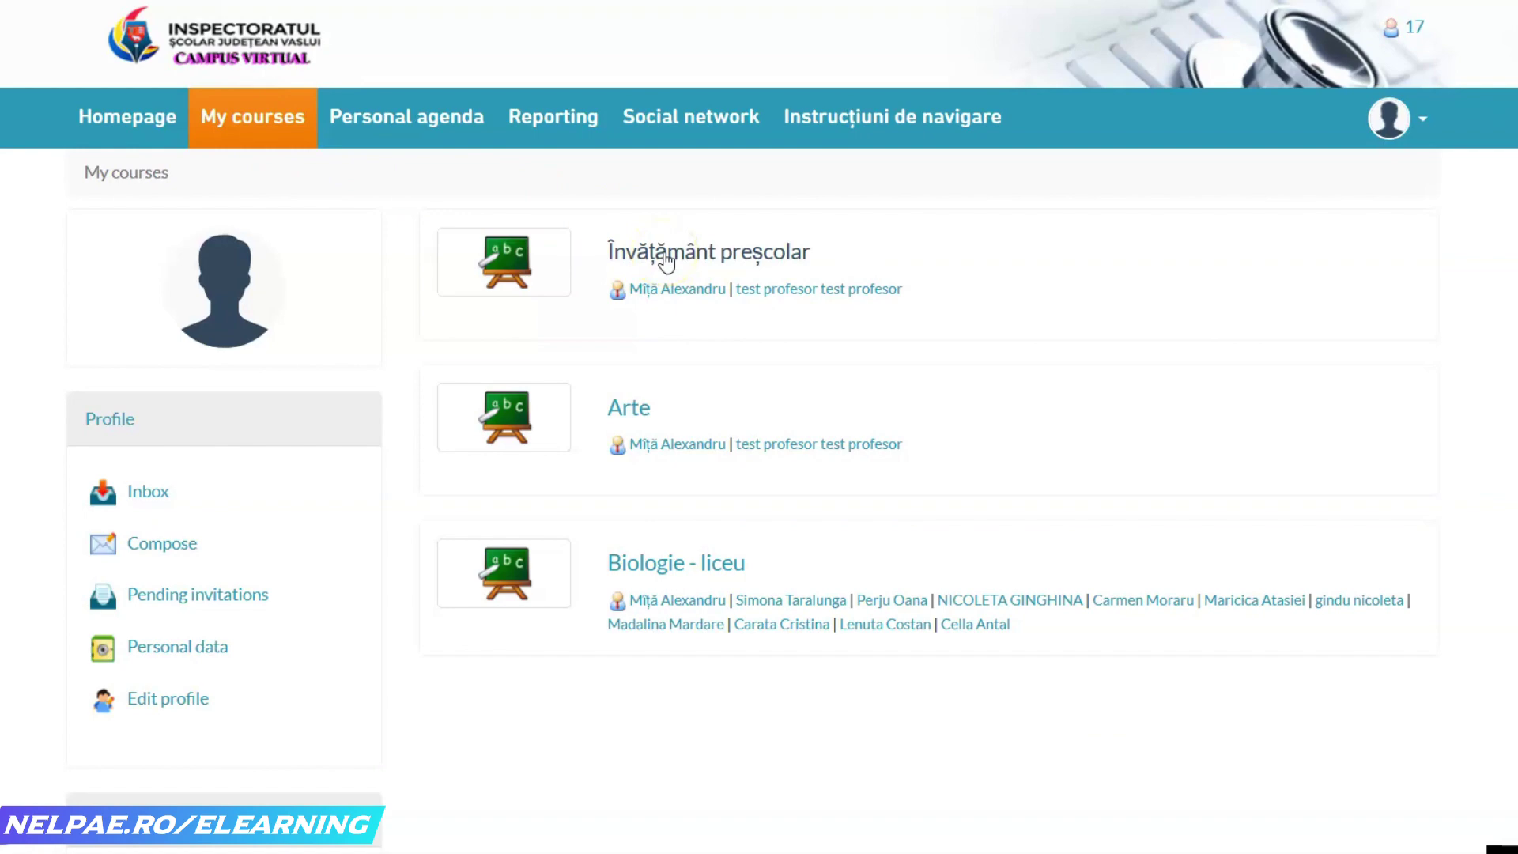
pyautogui.click(666, 257)
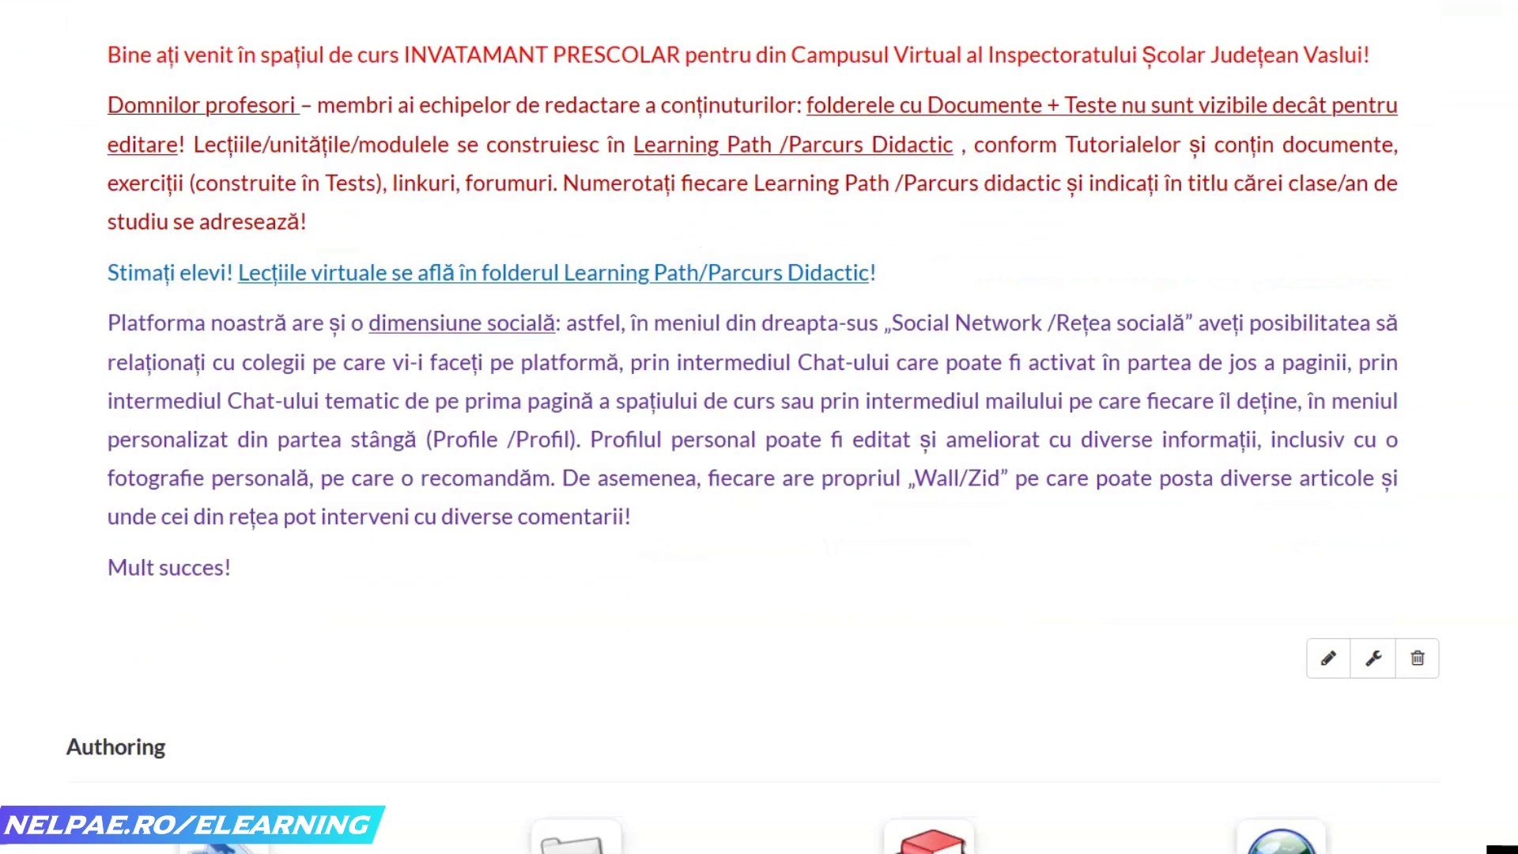
# - Review the course's welcome text and authoring tools, and open its Tests tool
pyautogui.scroll(-4, 759, 427)
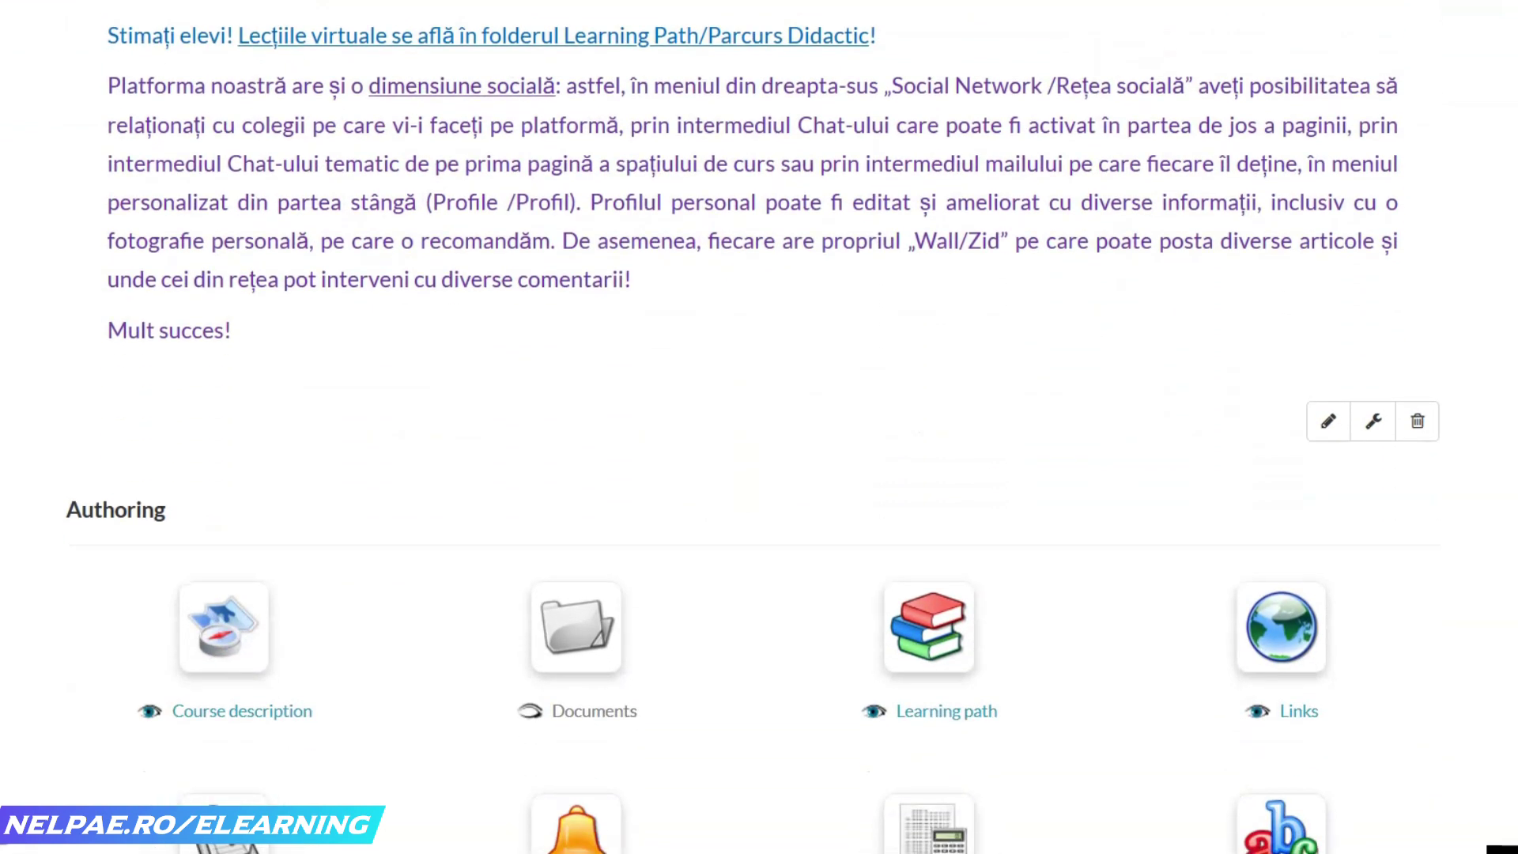
pyautogui.scroll(-3, 759, 427)
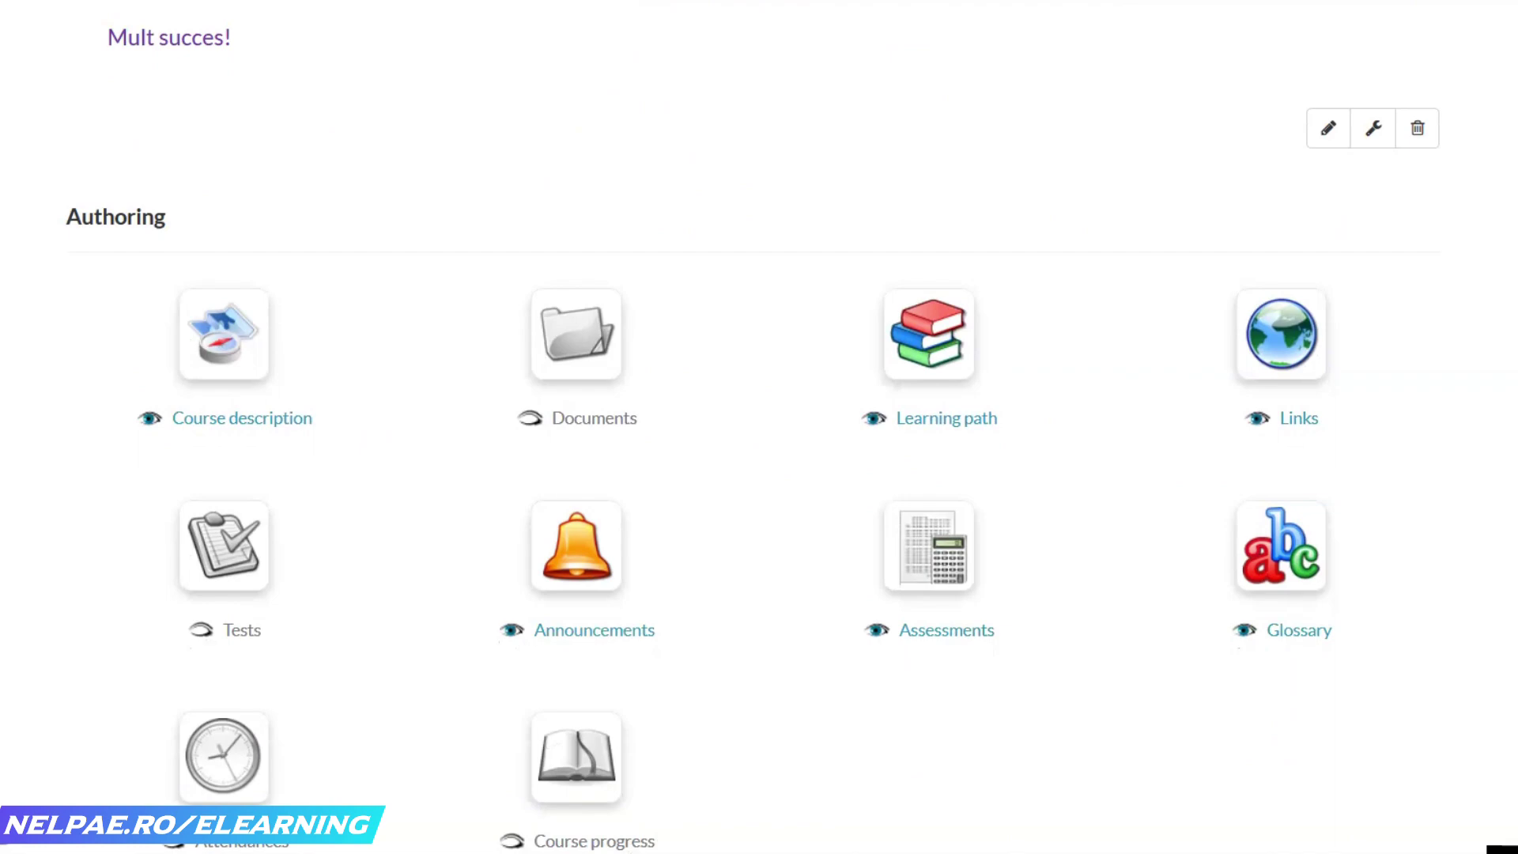
pyautogui.scroll(10, 1251, 117)
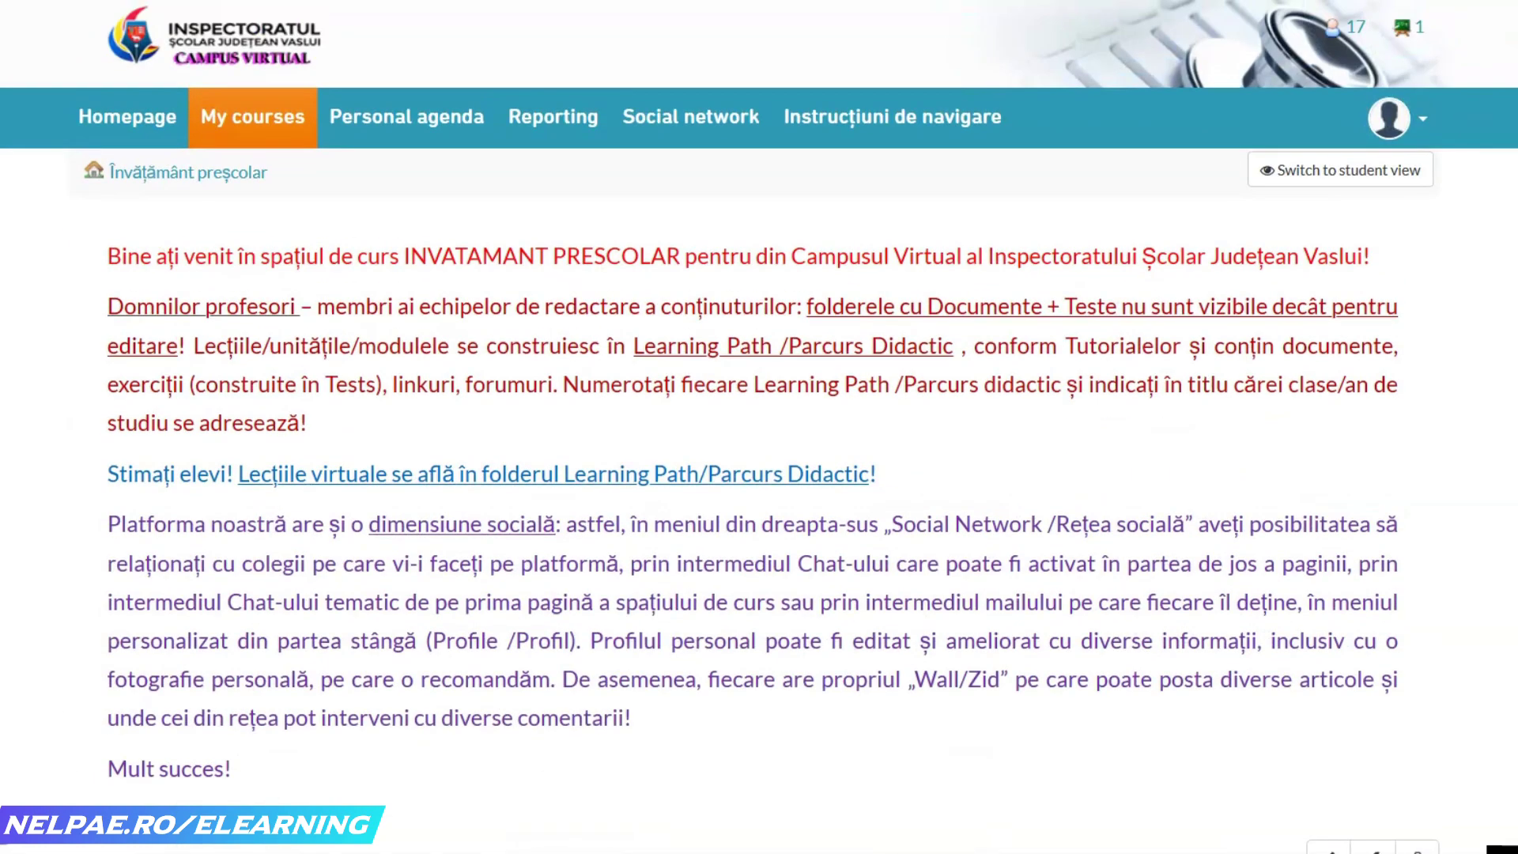
pyautogui.click(907, 121)
pyautogui.scroll(-2, 759, 427)
pyautogui.scroll(-6, 759, 427)
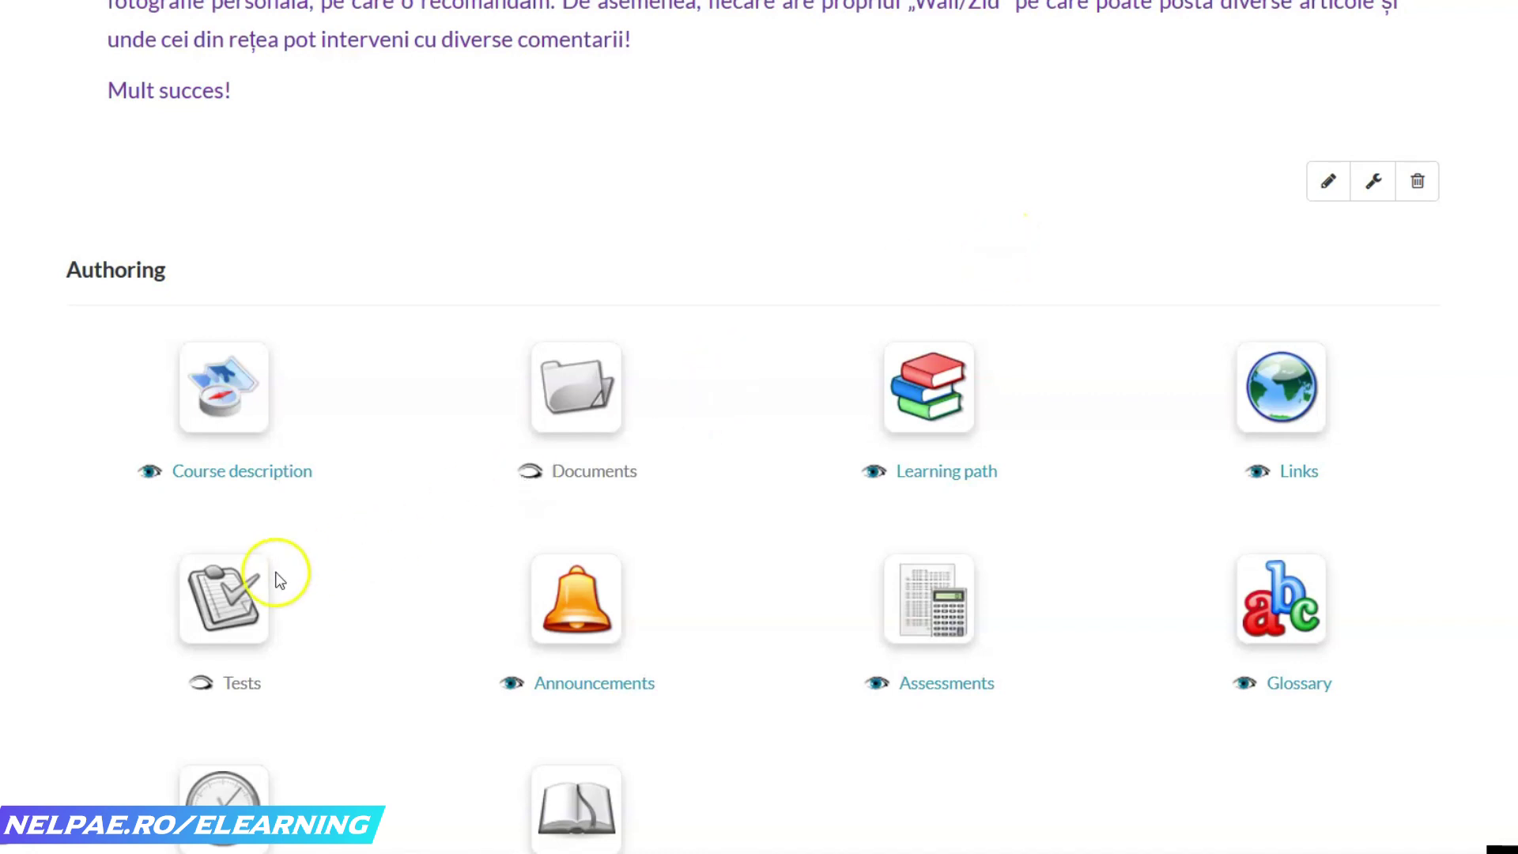
pyautogui.click(224, 599)
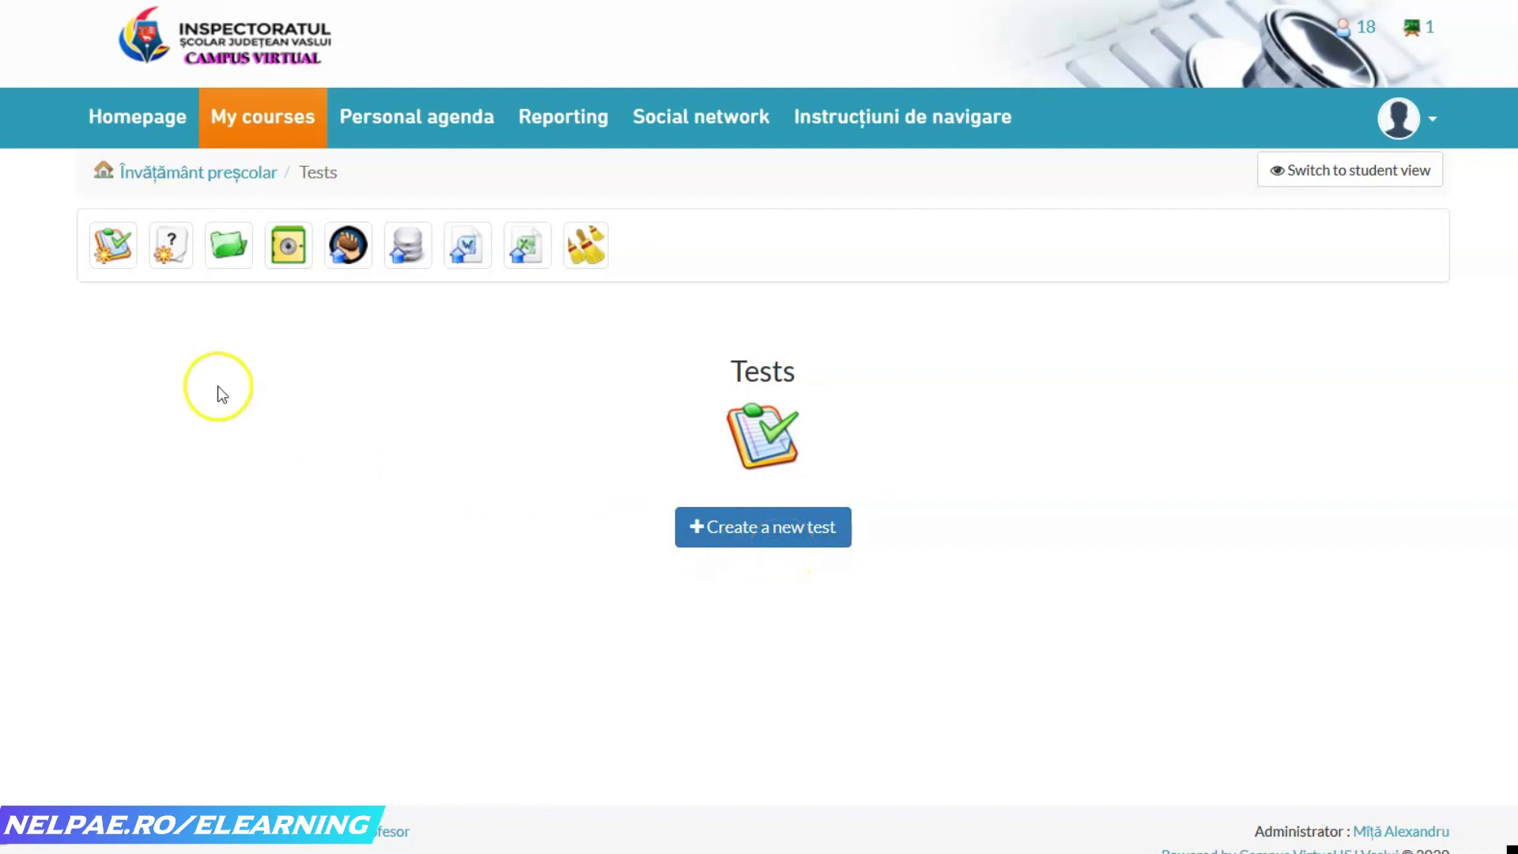
# - Open the question categories of the Tests tool and start adding a category
pyautogui.click(104, 245)
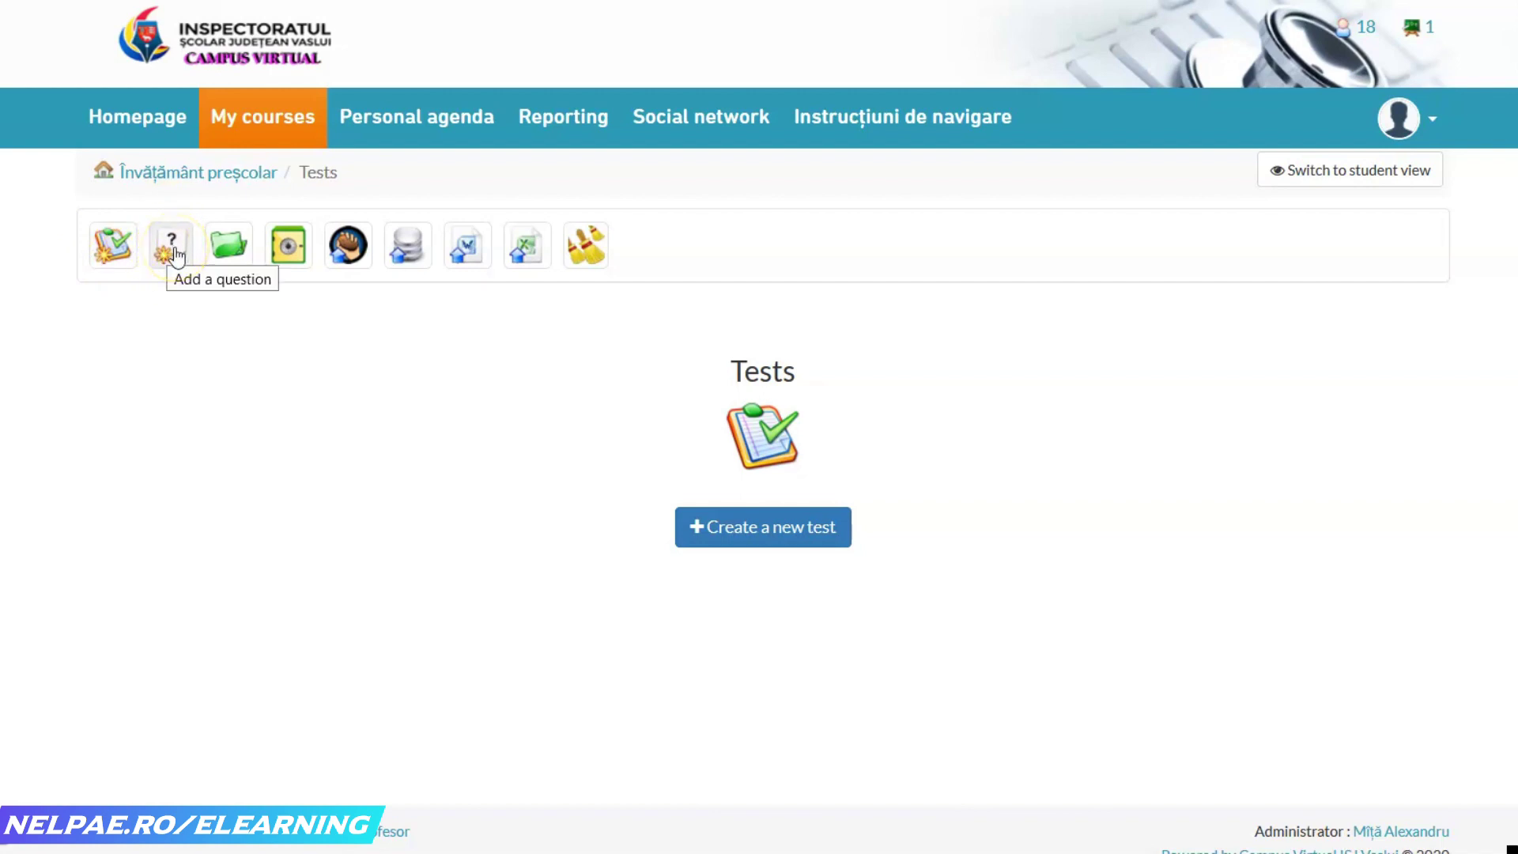
pyautogui.click(227, 261)
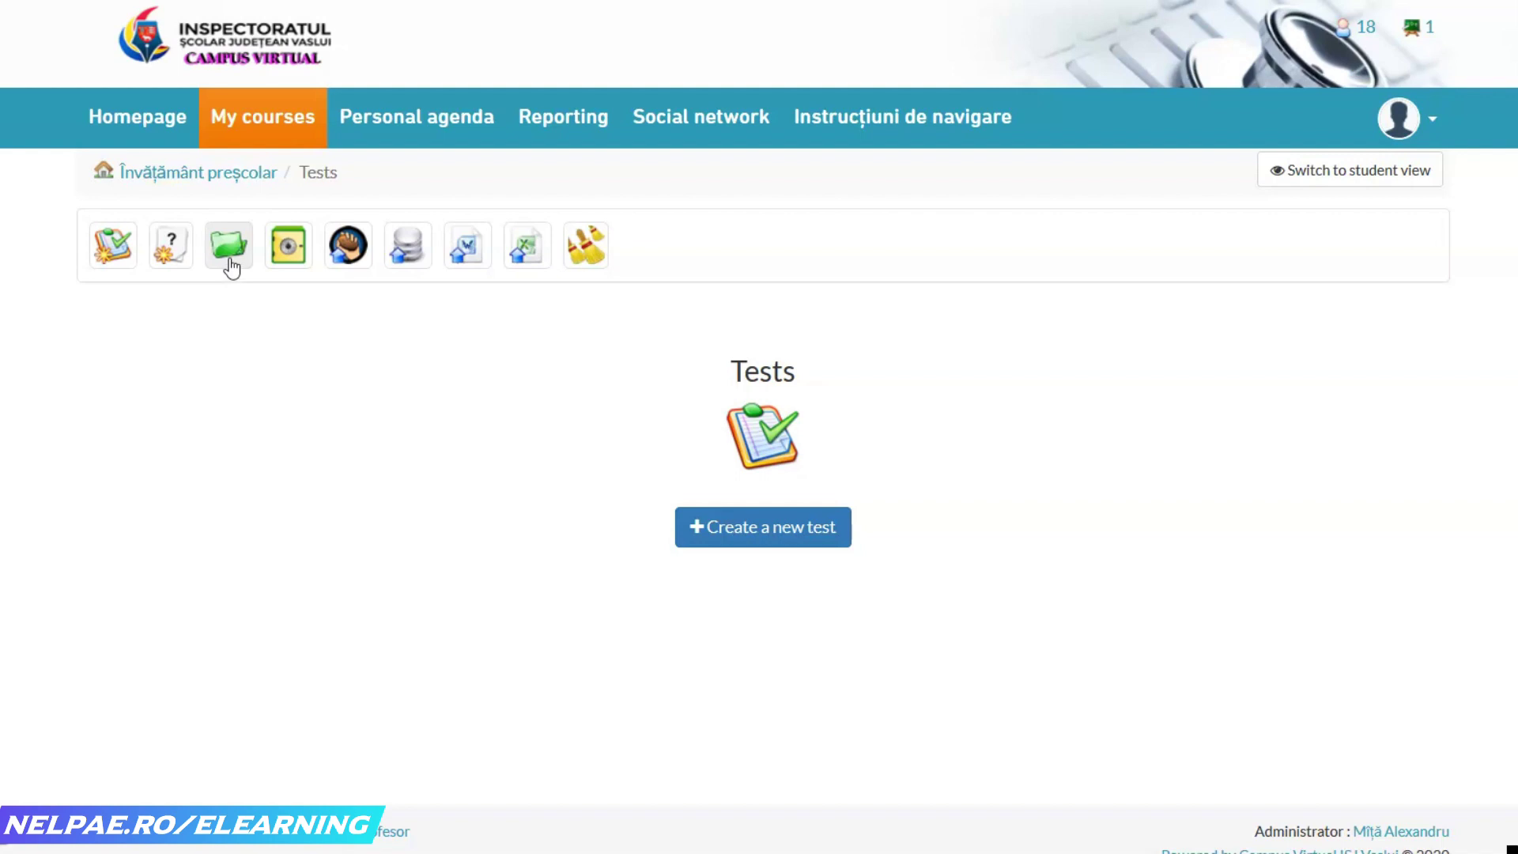
pyautogui.click(228, 254)
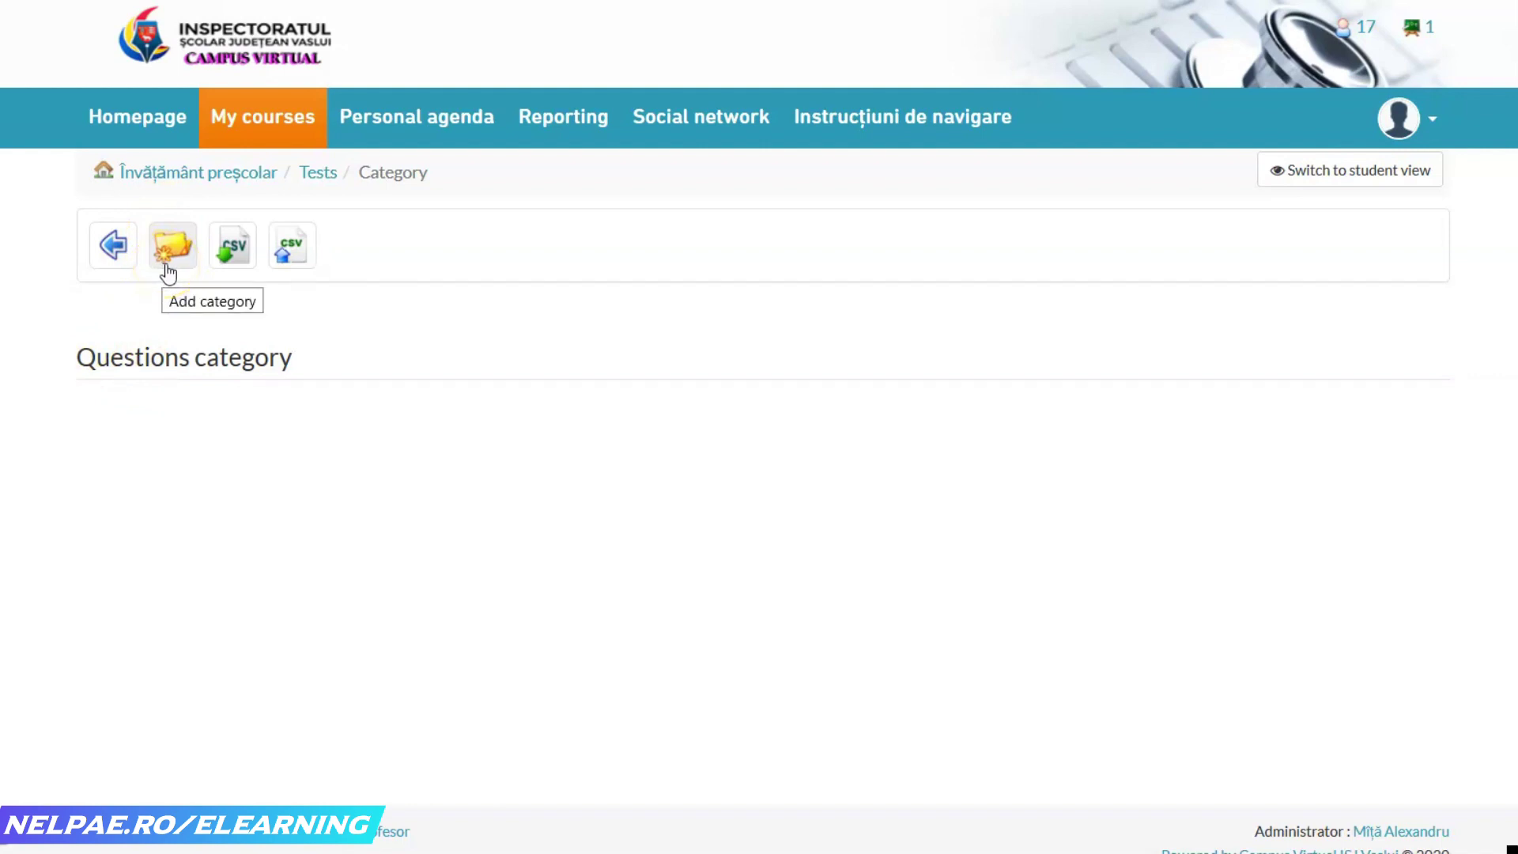
pyautogui.click(168, 265)
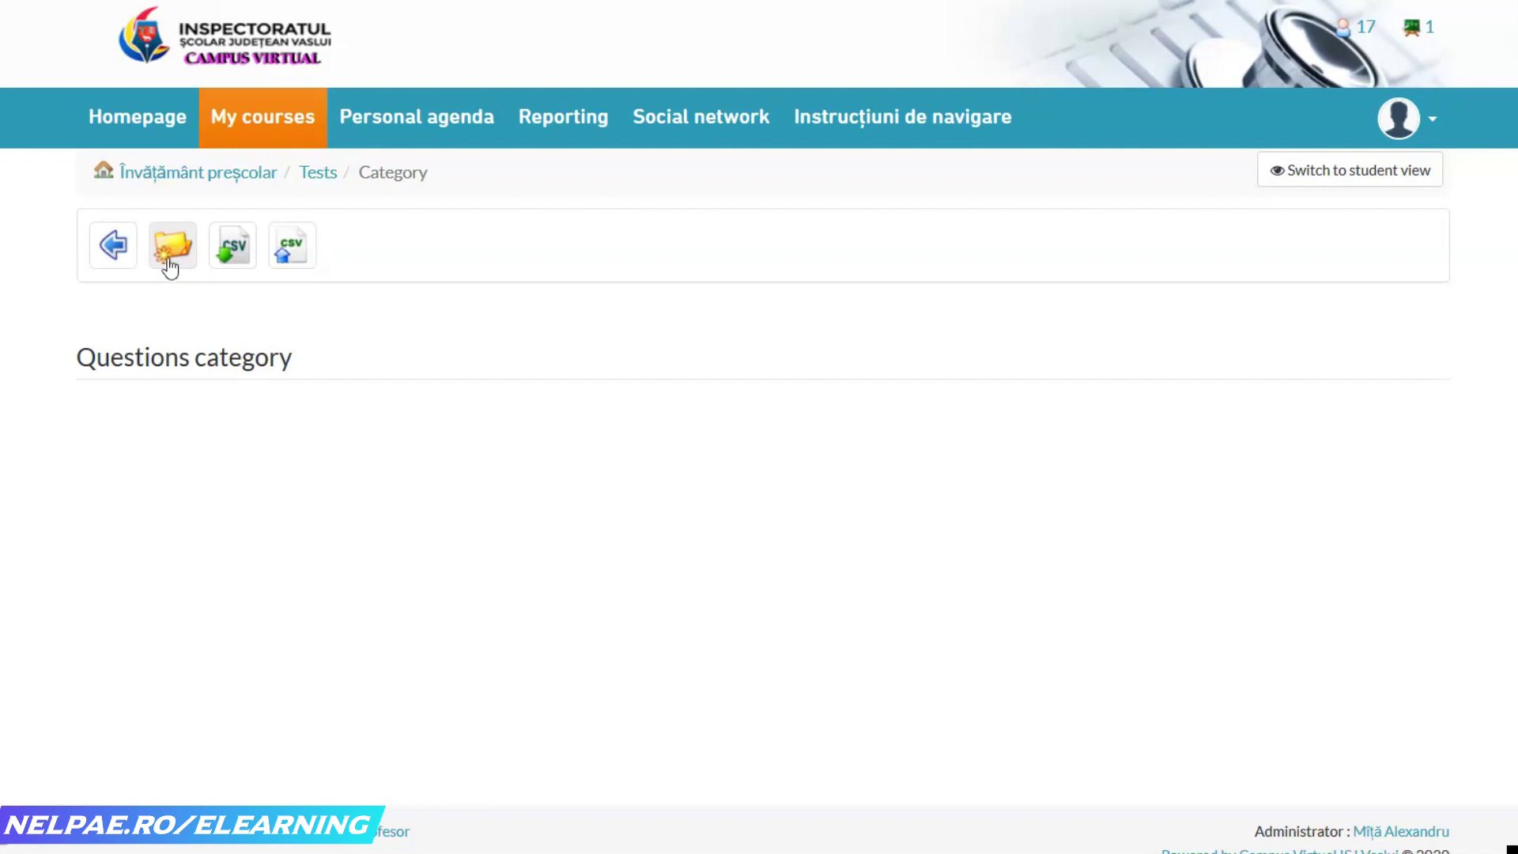
pyautogui.click(172, 261)
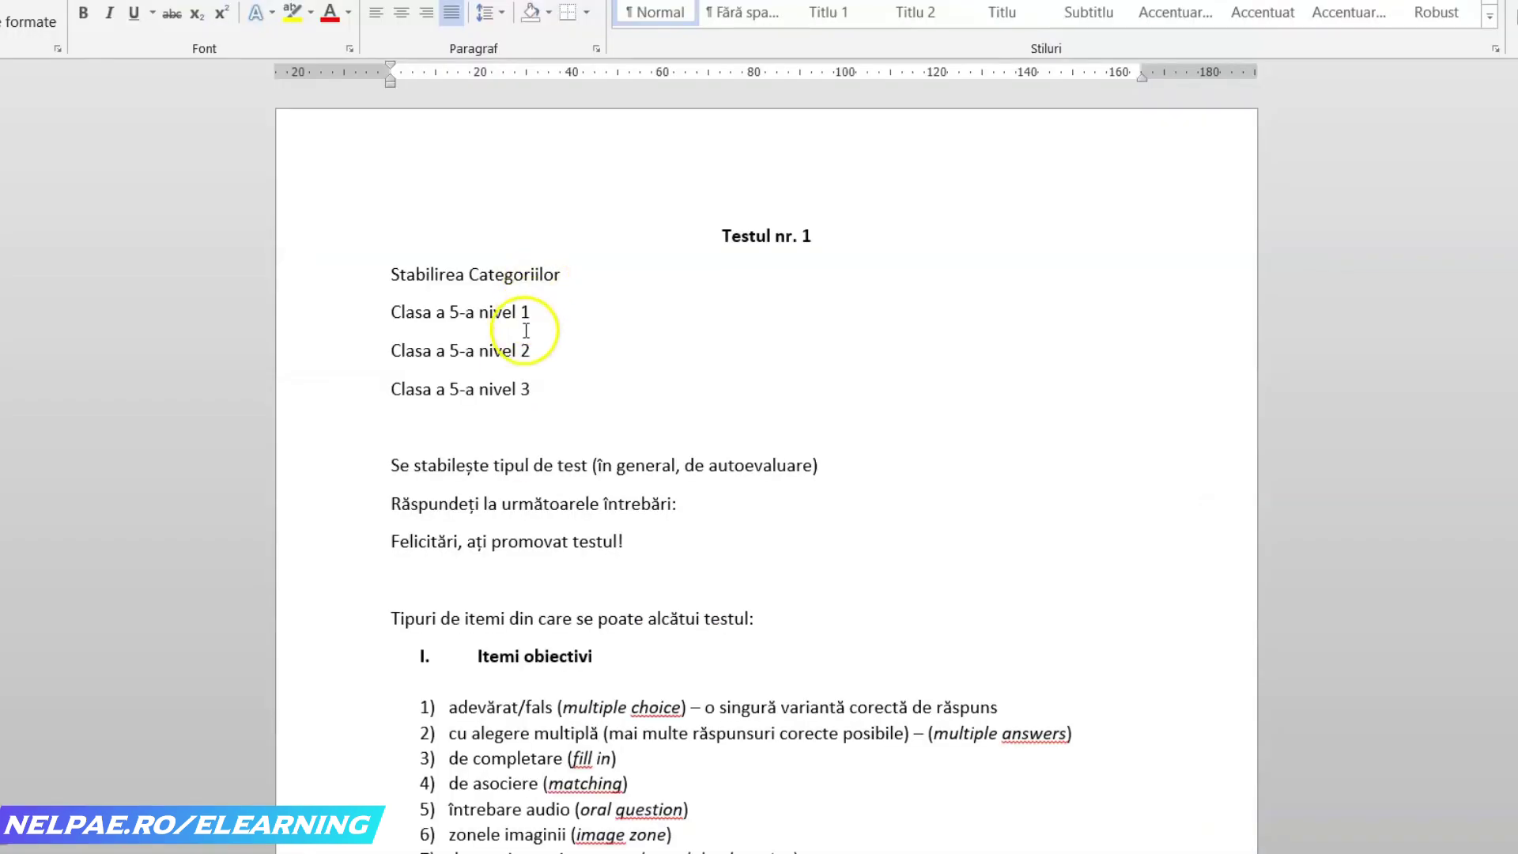
# - Switch to the Word document Testul nr. 1 and copy the category name "Clasa a 5-a nivel 1"
pyautogui.moveTo(525, 322); pyautogui.dragTo(393, 322)
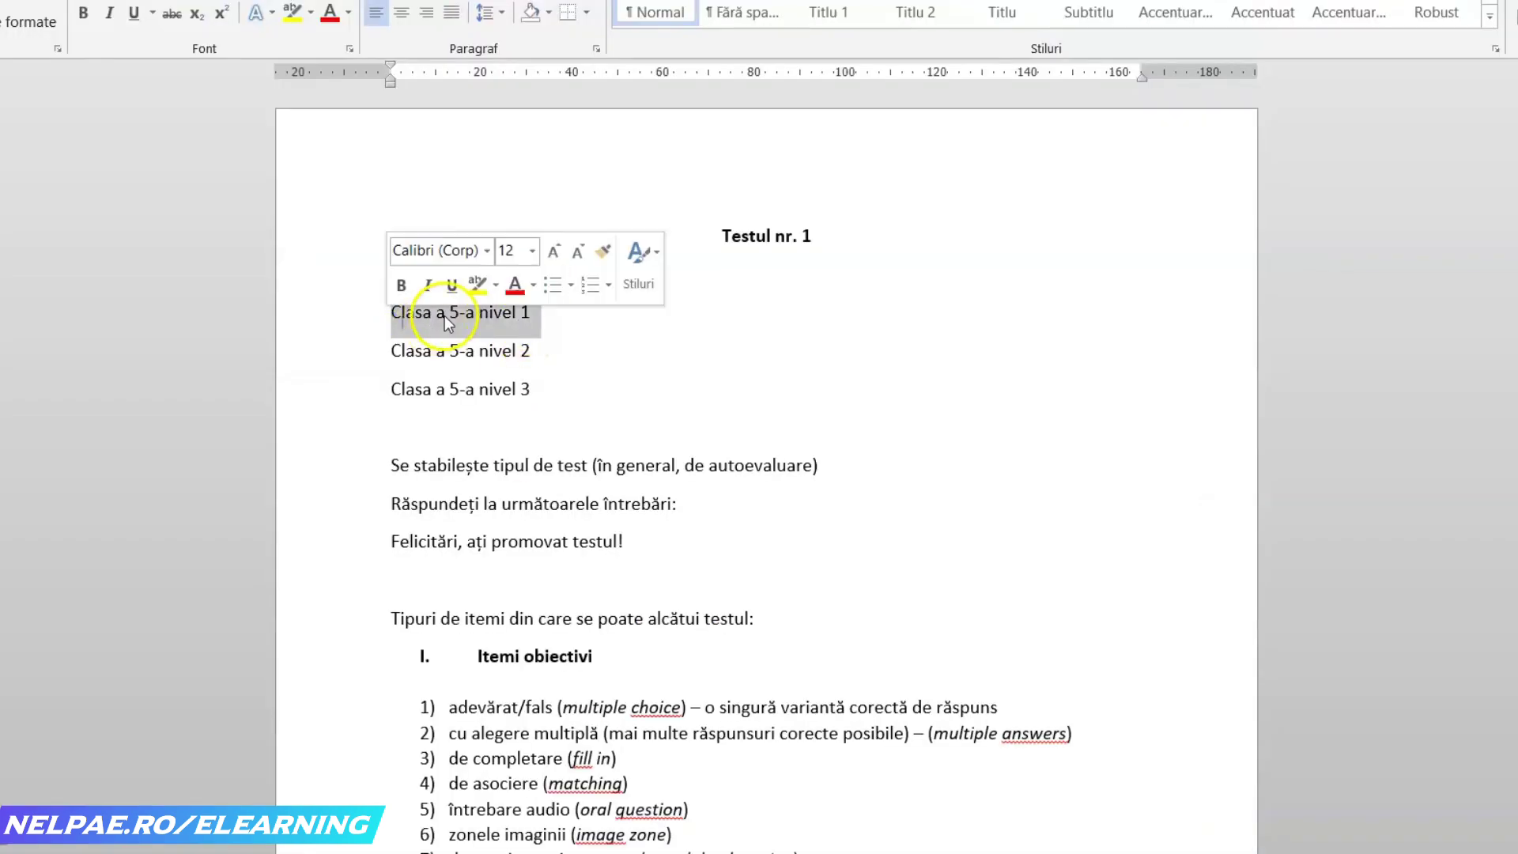
pyautogui.rightClick(445, 316)
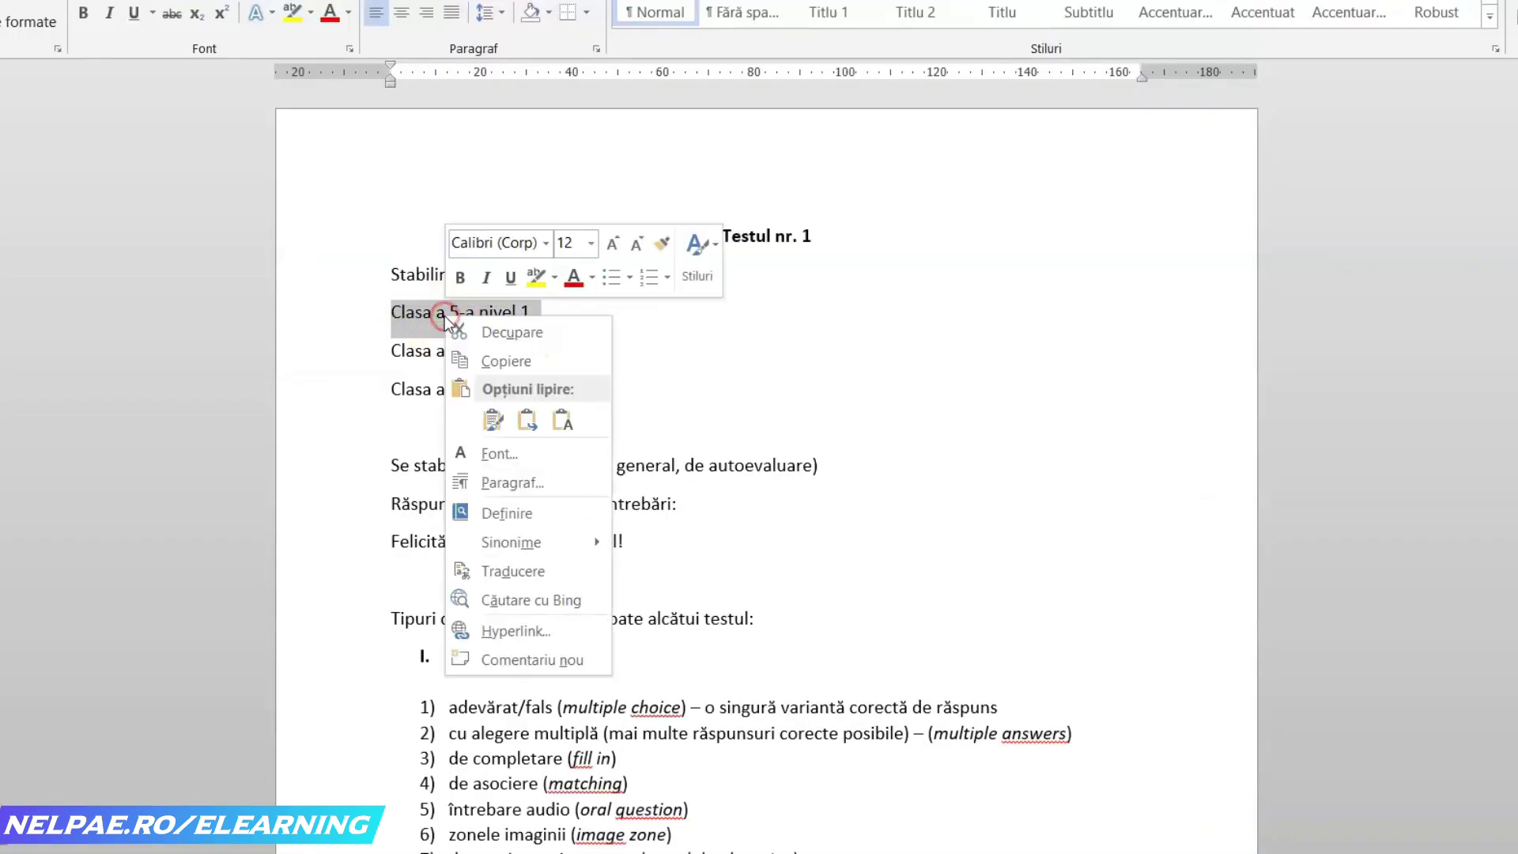
pyautogui.click(484, 358)
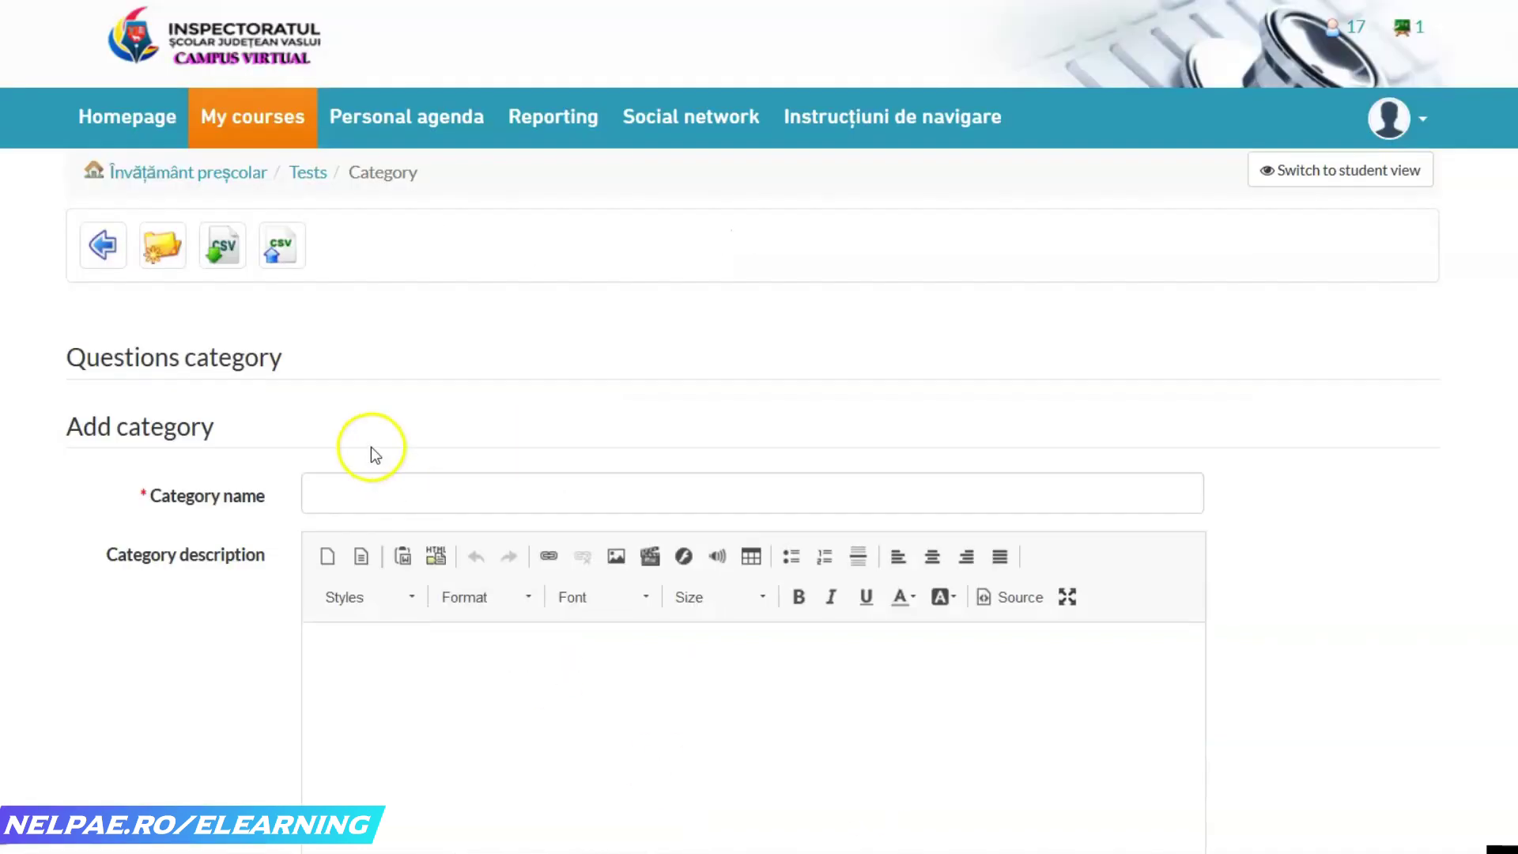
# - Paste "Clasa a 5-a nivel 1" as the category name and add the test category without a description
pyautogui.click(357, 498)
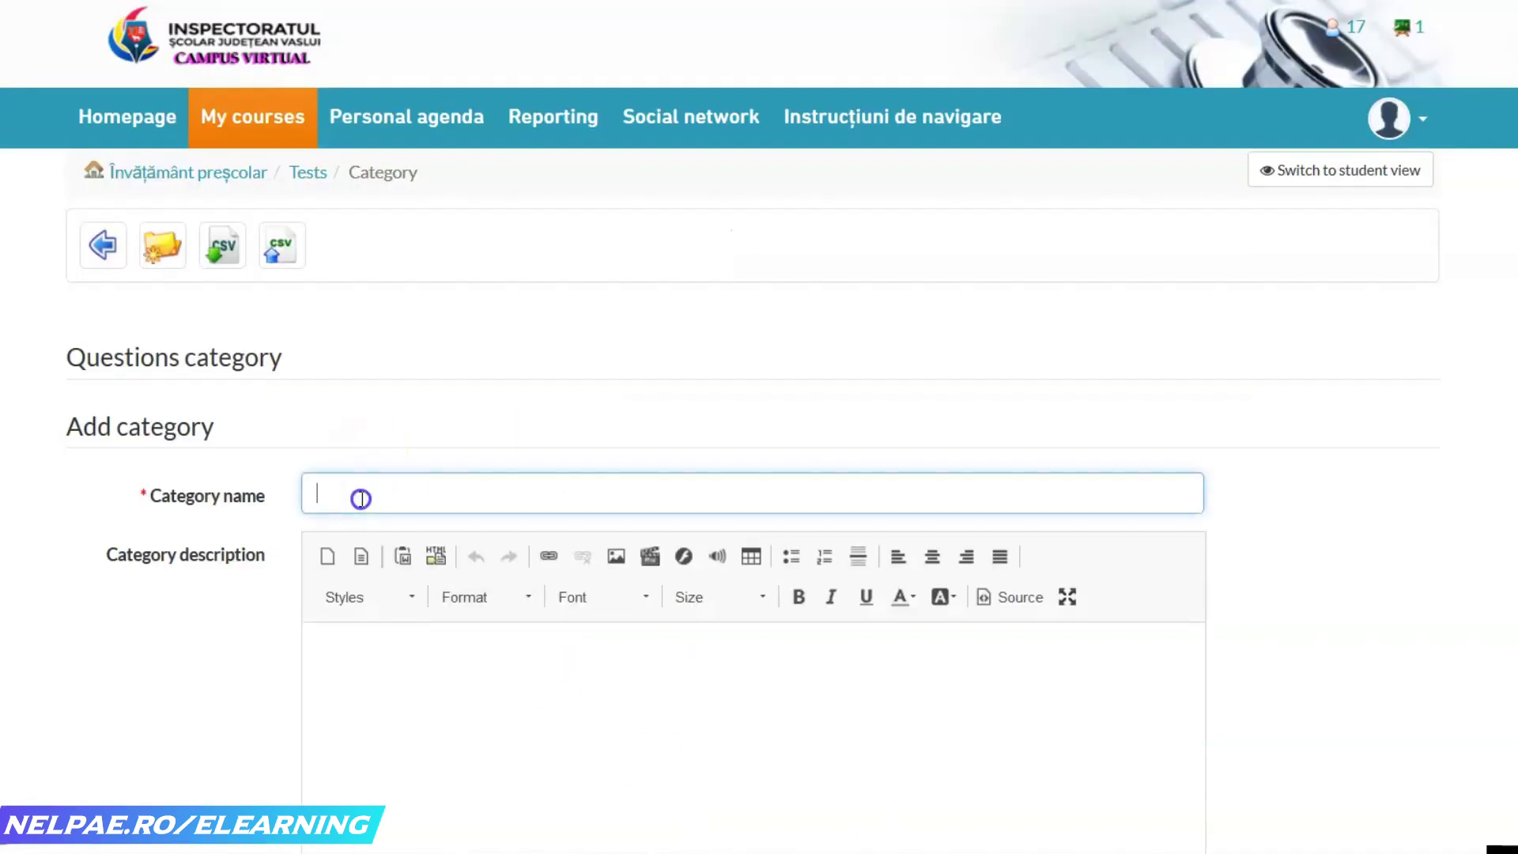
pyautogui.rightClick(363, 499)
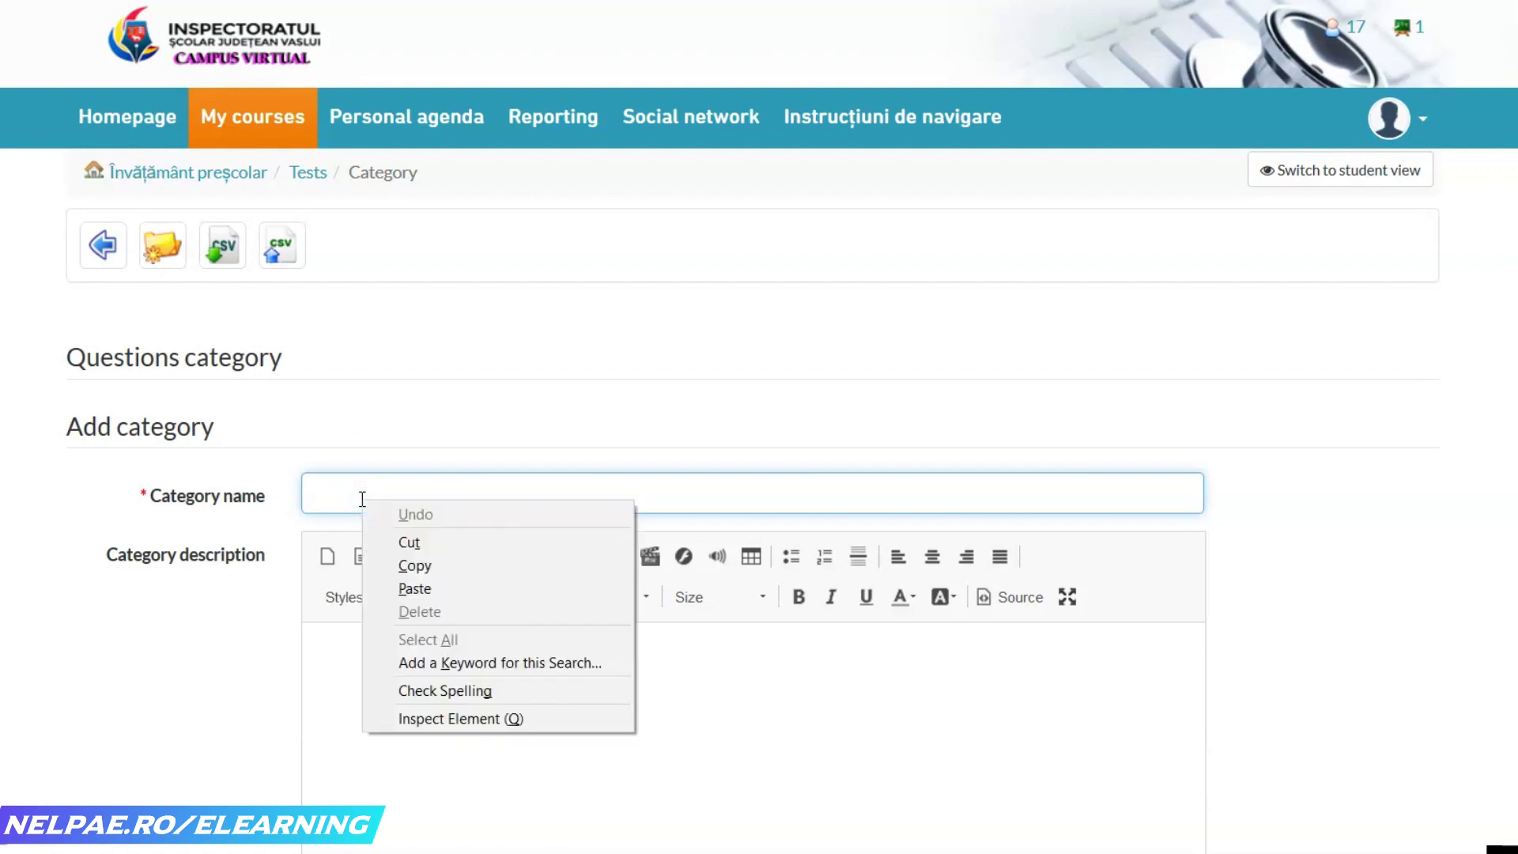
pyautogui.click(352, 498)
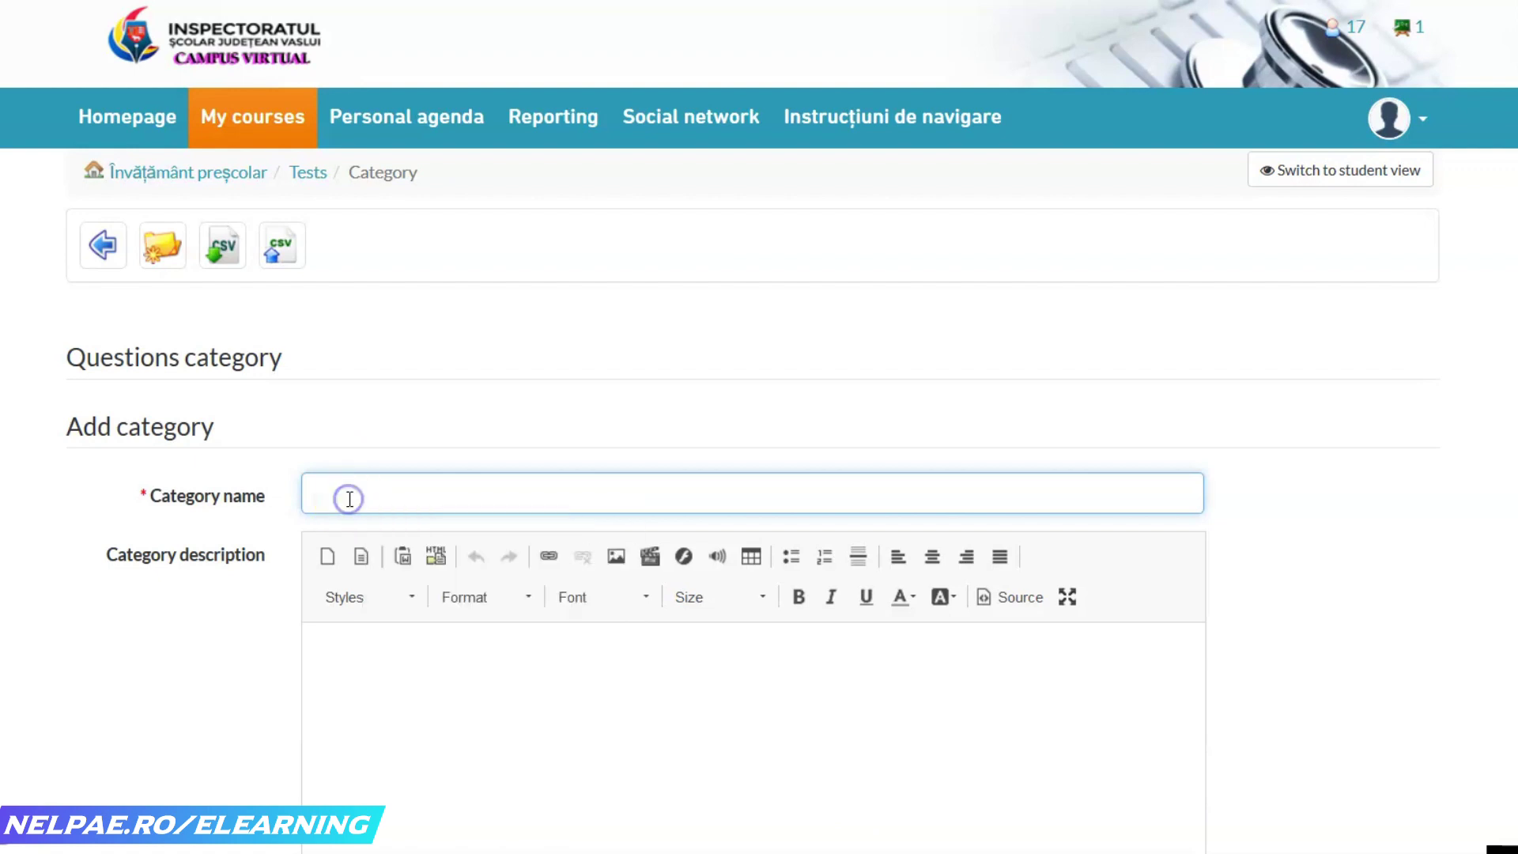
pyautogui.hotkey('ctrl', 'v')
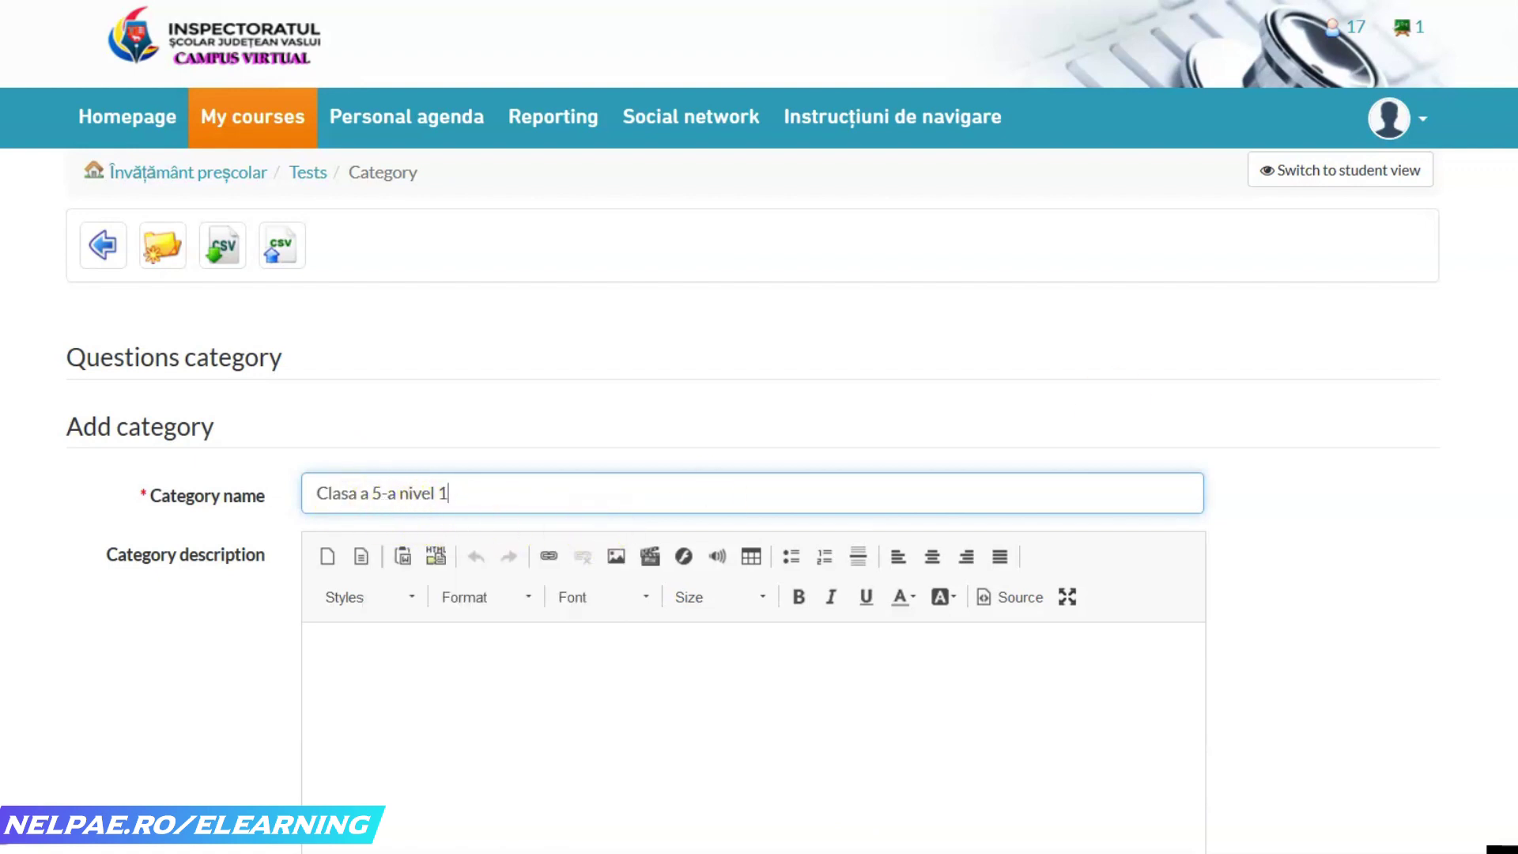
pyautogui.scroll(-2, 759, 427)
pyautogui.scroll(-2, 759, 427)
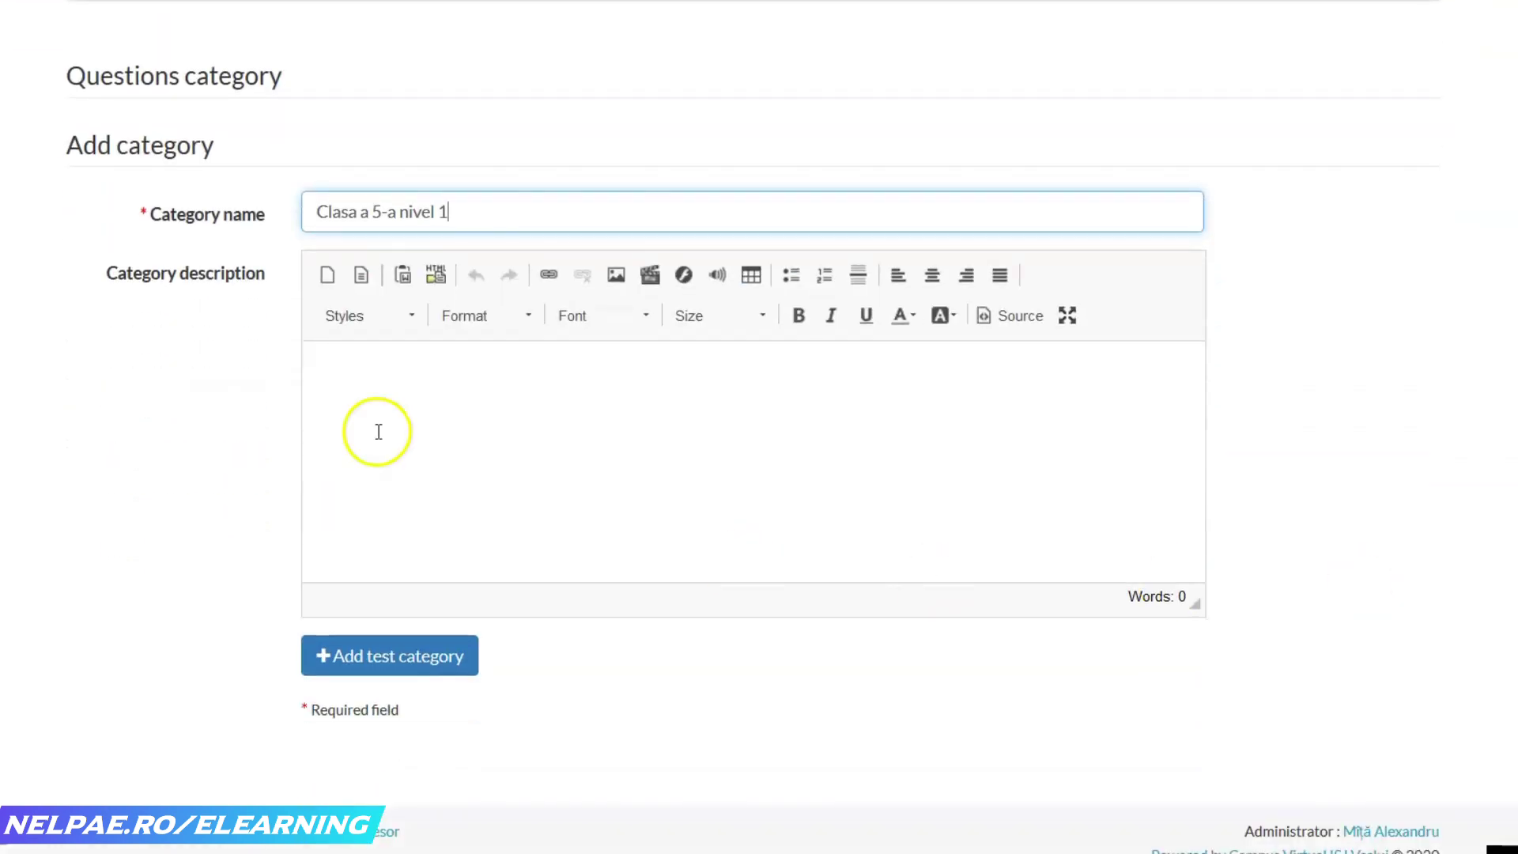
pyautogui.click(451, 654)
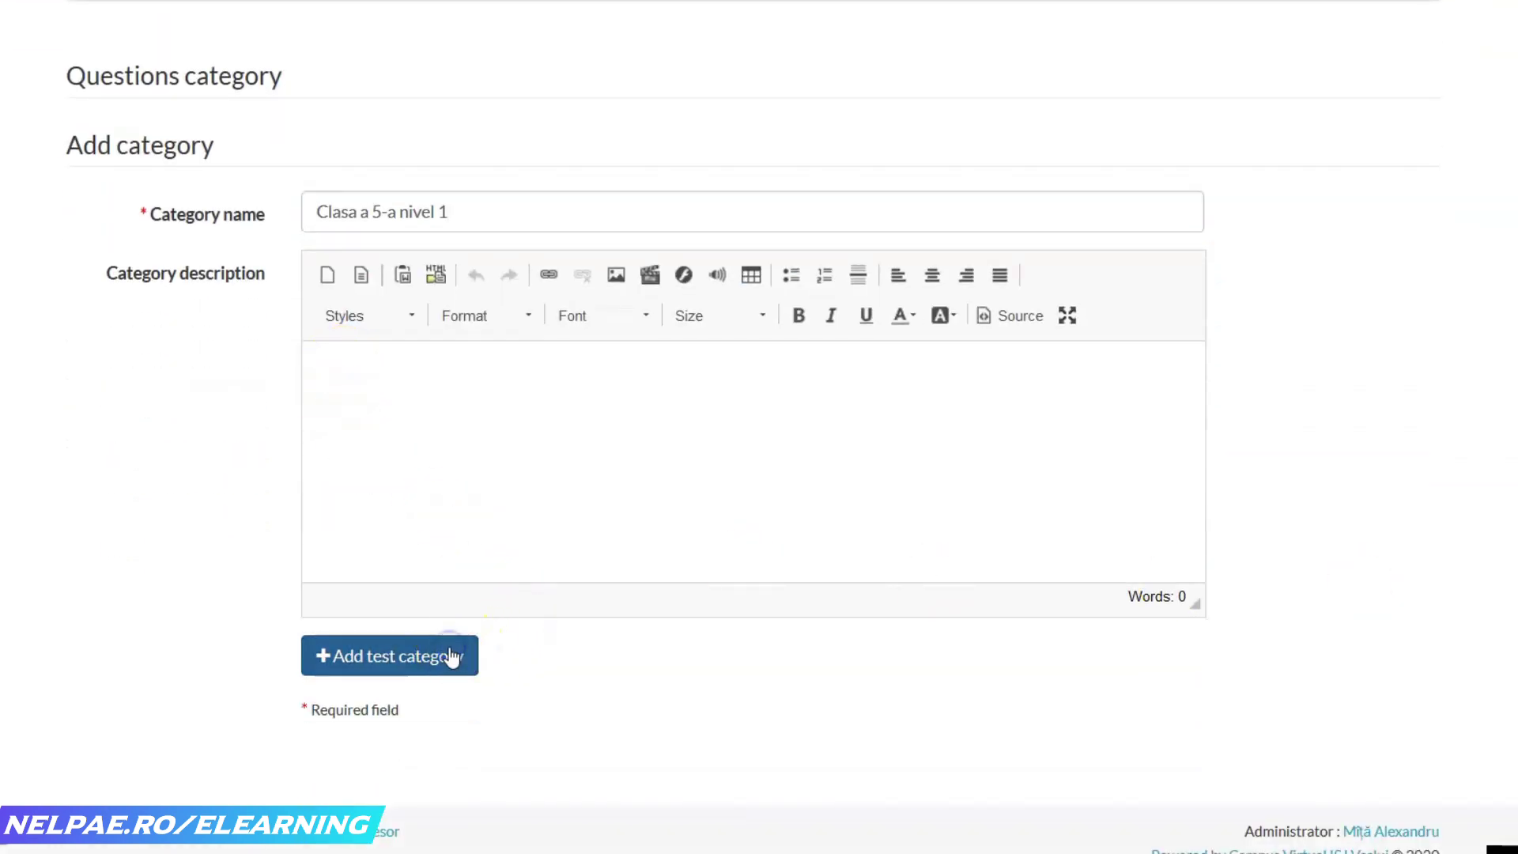
# - Add a second question category named "Clasa a 5-a nivel 2", copying the name from the Word document
pyautogui.click(169, 338)
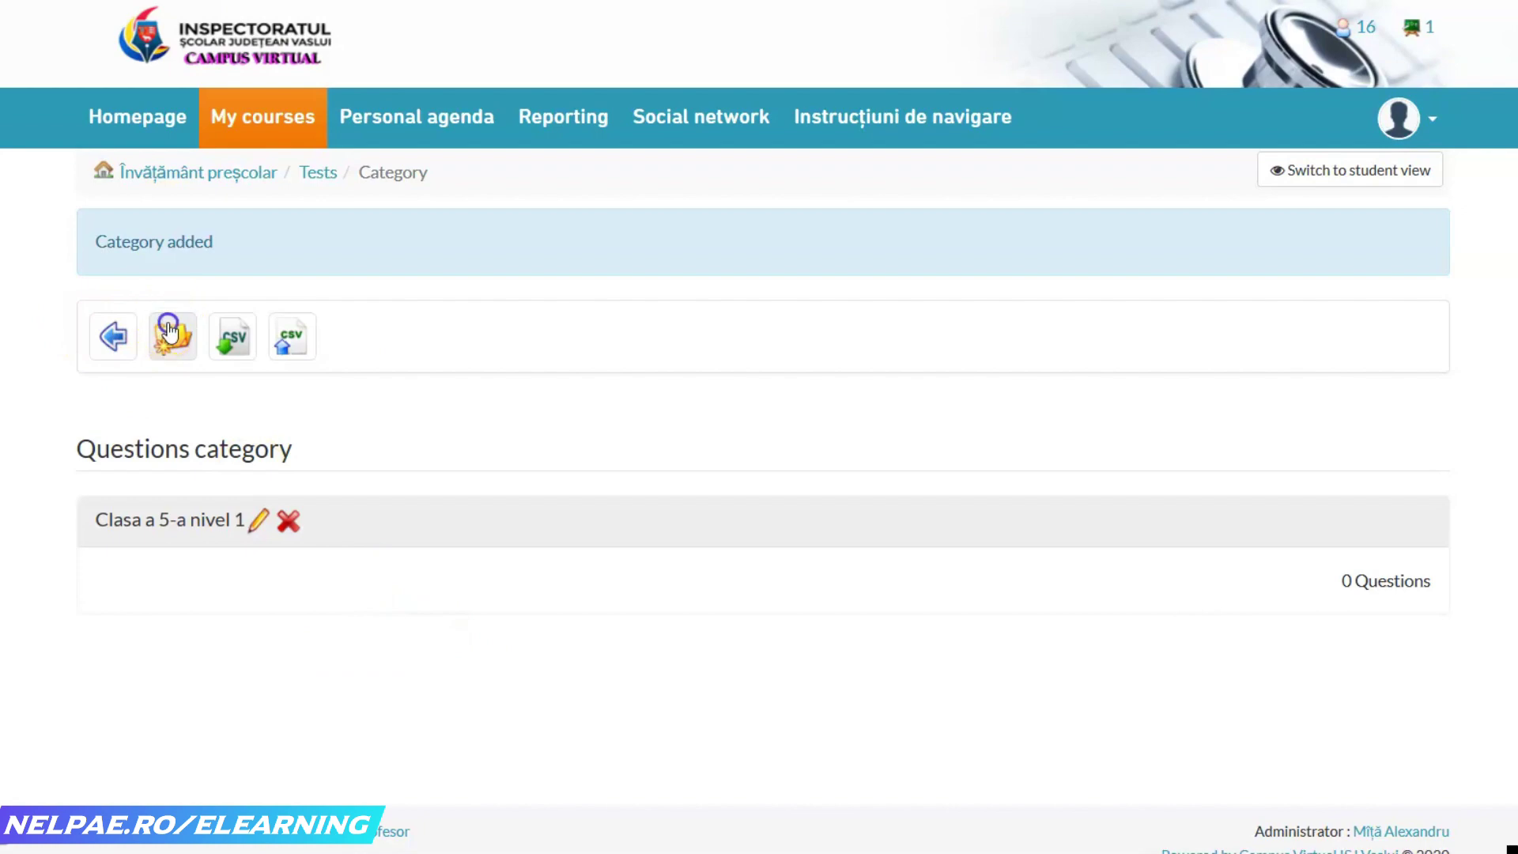
pyautogui.hotkey('alt', 'Tab')
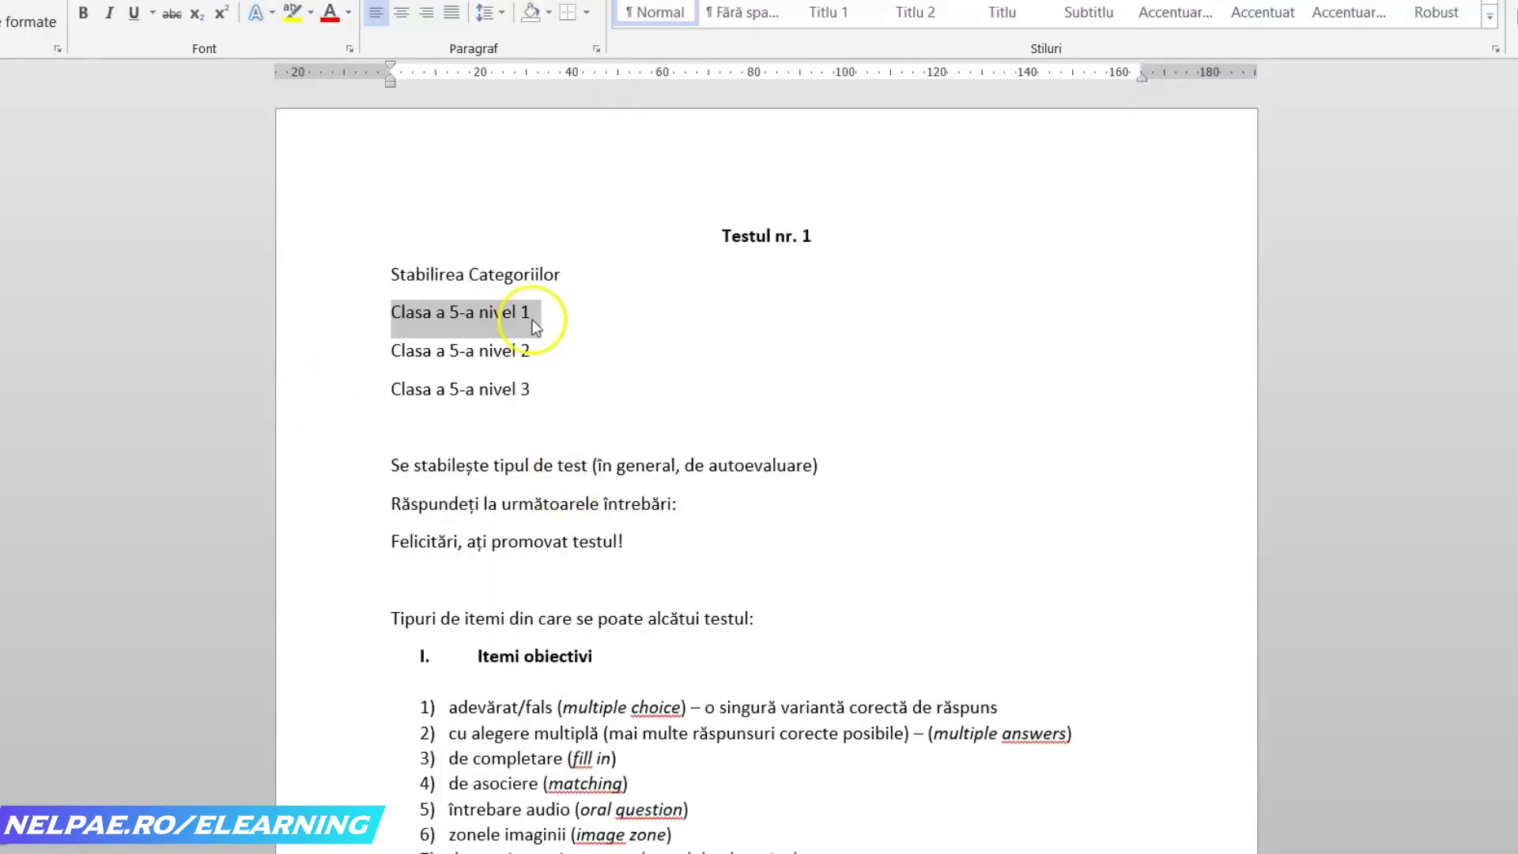
pyautogui.moveTo(534, 348); pyautogui.dragTo(395, 349)
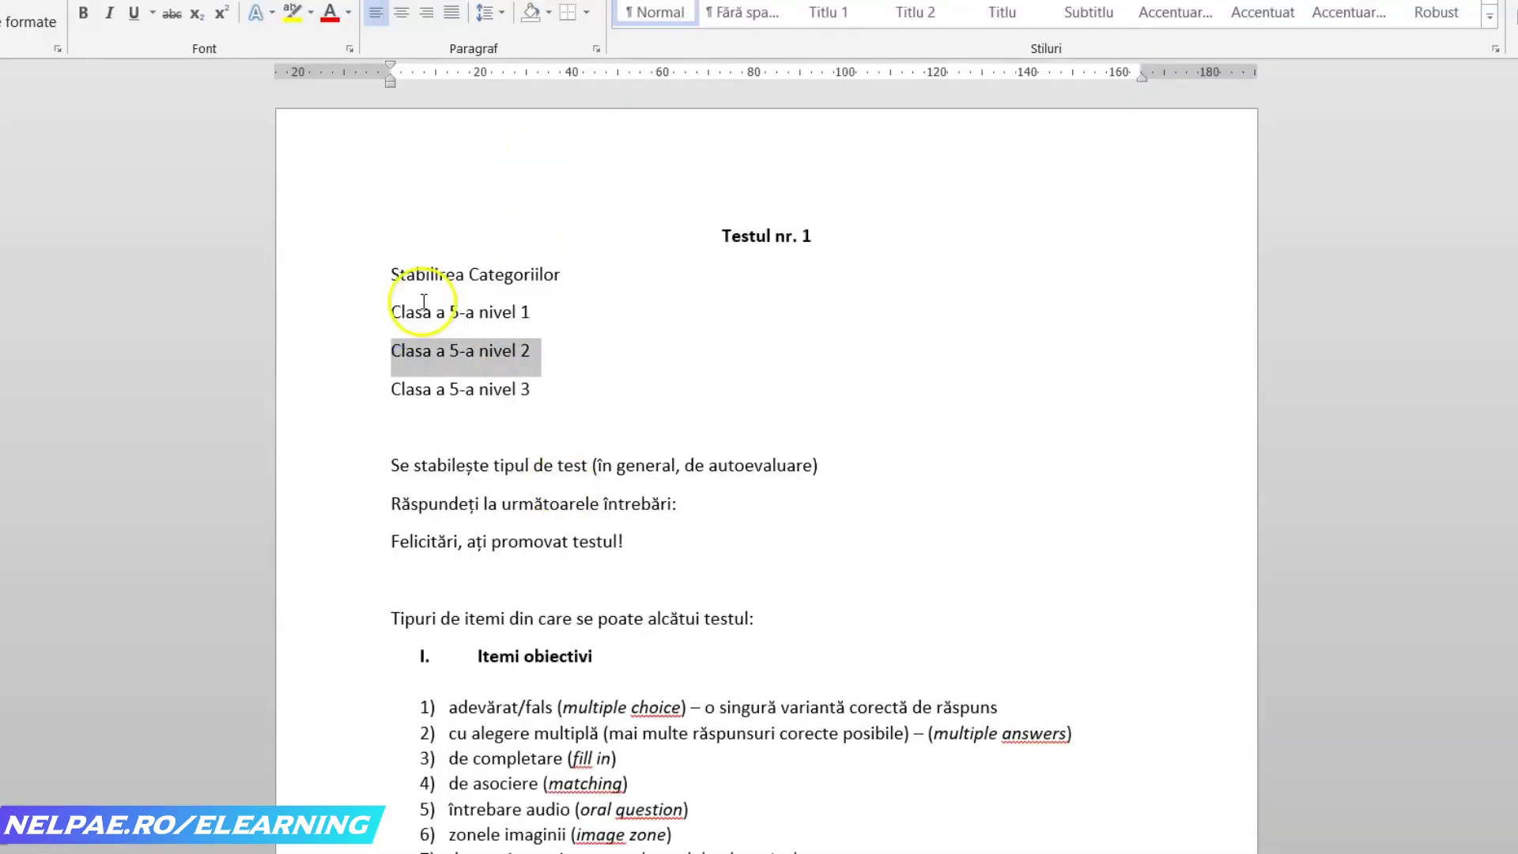
pyautogui.hotkey('alt', 'Tab')
pyautogui.click(353, 492)
pyautogui.hotkey('ctrl', 'v')
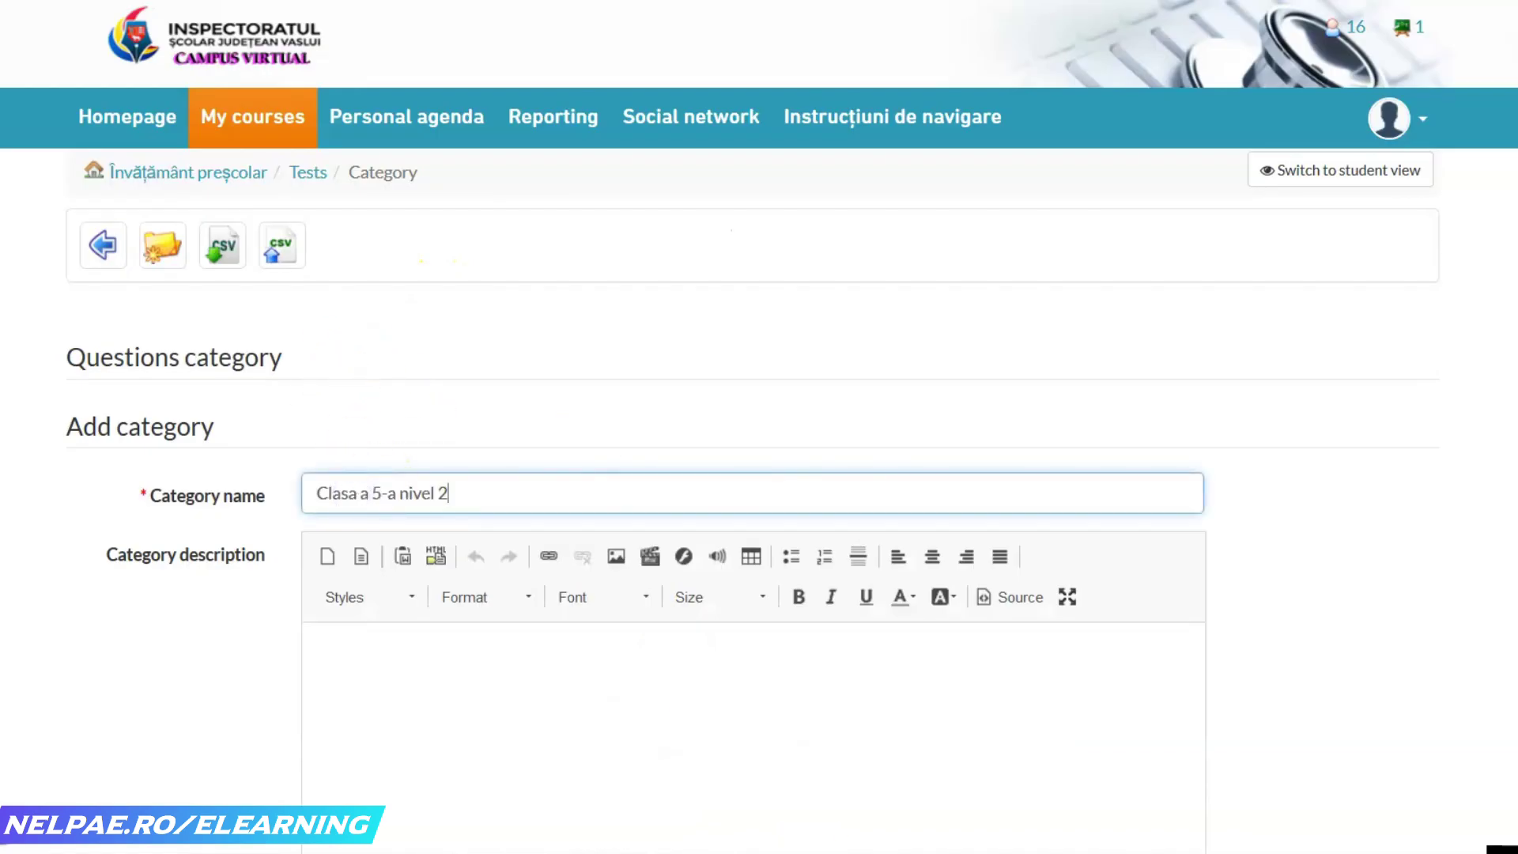
pyautogui.scroll(-5, 410, 584)
pyautogui.click(408, 561)
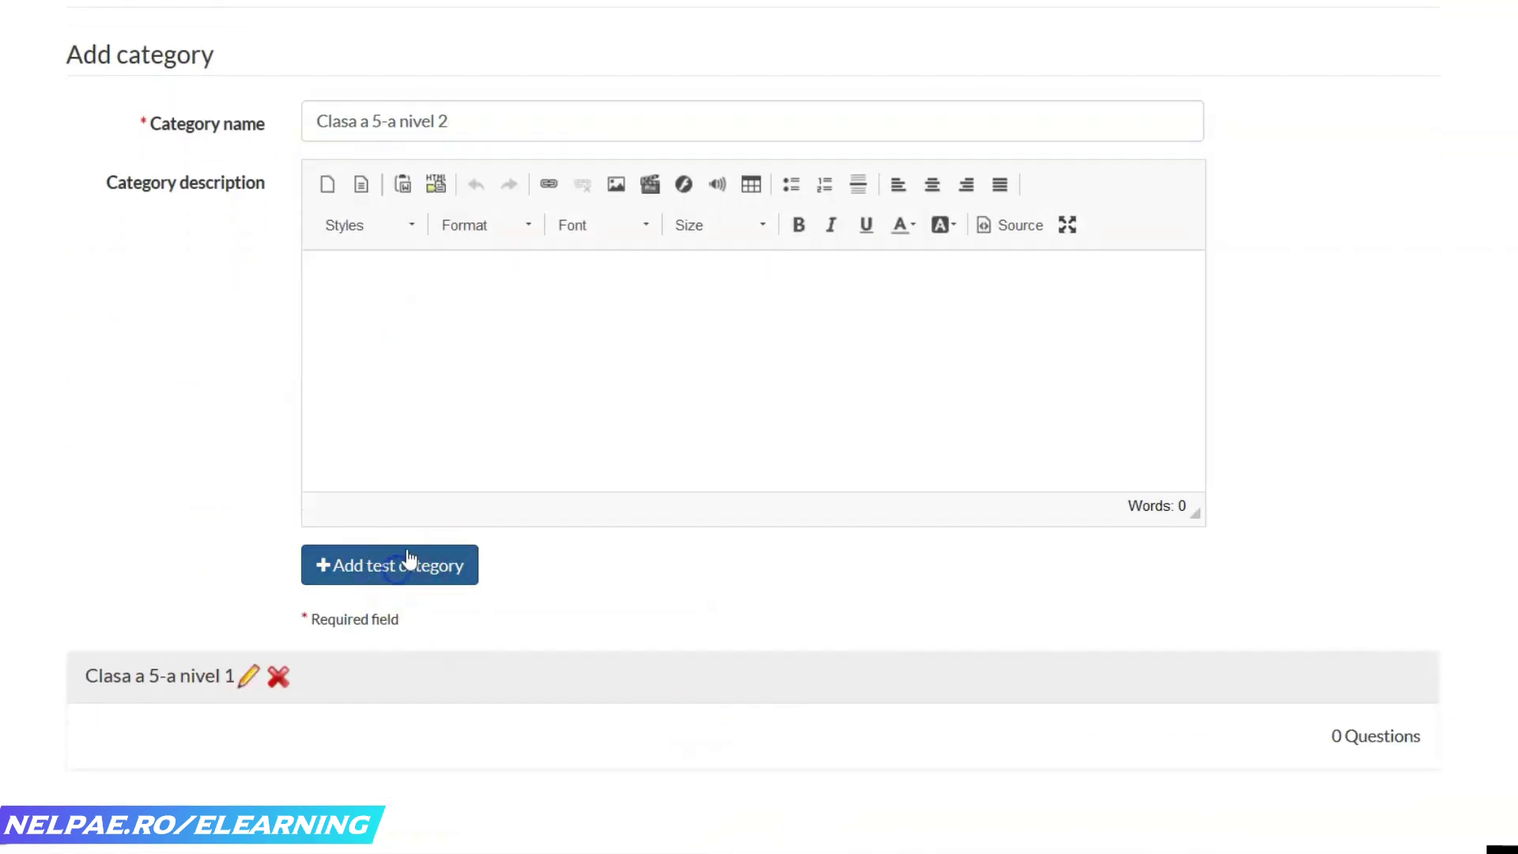
# - Add a third question category named "Clasa a 5-a nivel 3", copying the name from the Word document
pyautogui.hotkey('alt', 'Tab')
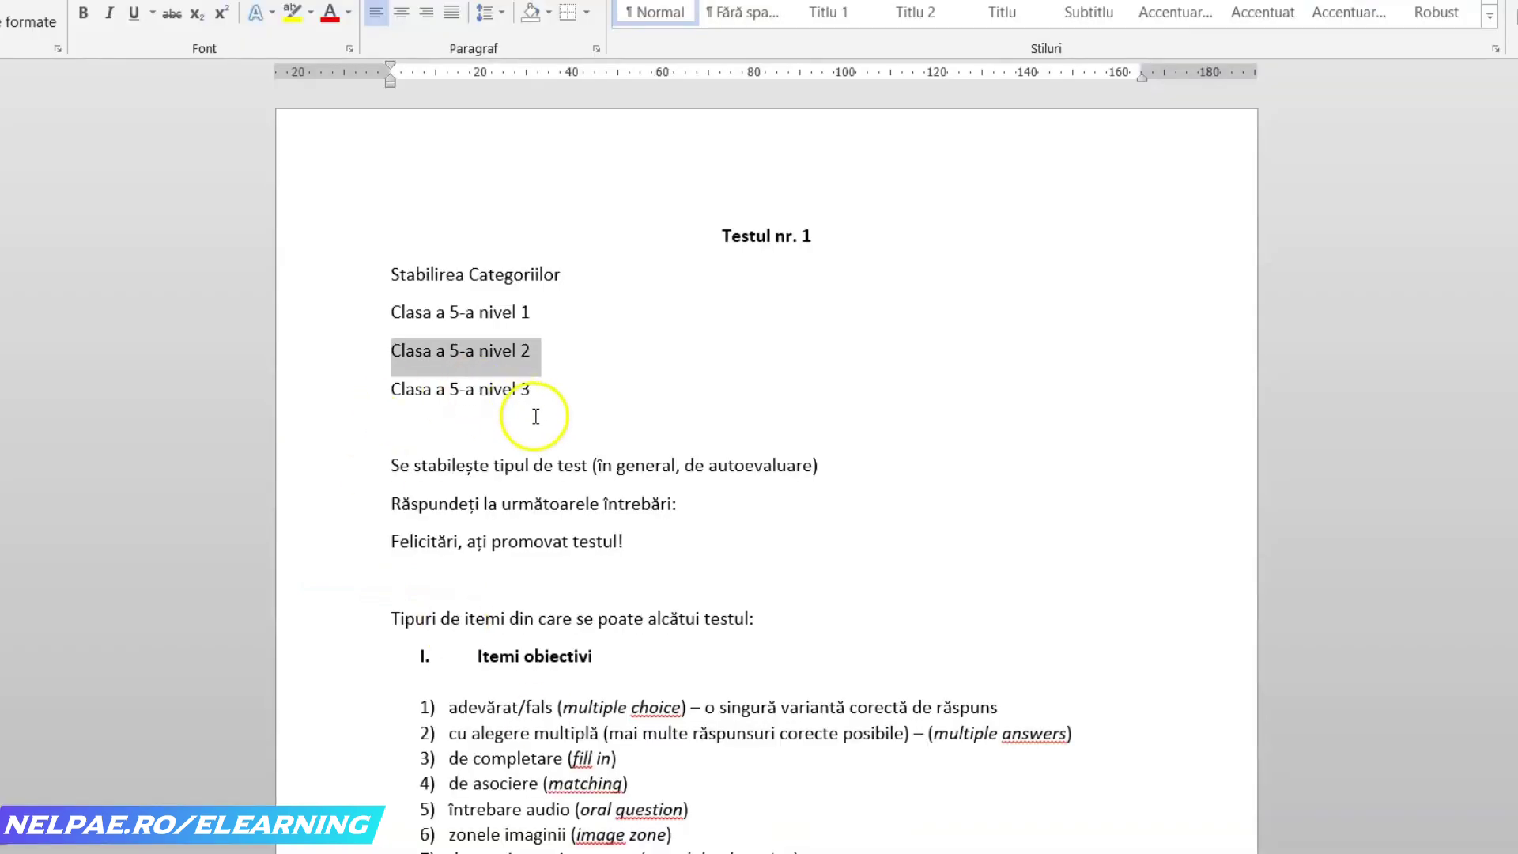
pyautogui.moveTo(532, 393); pyautogui.dragTo(387, 392)
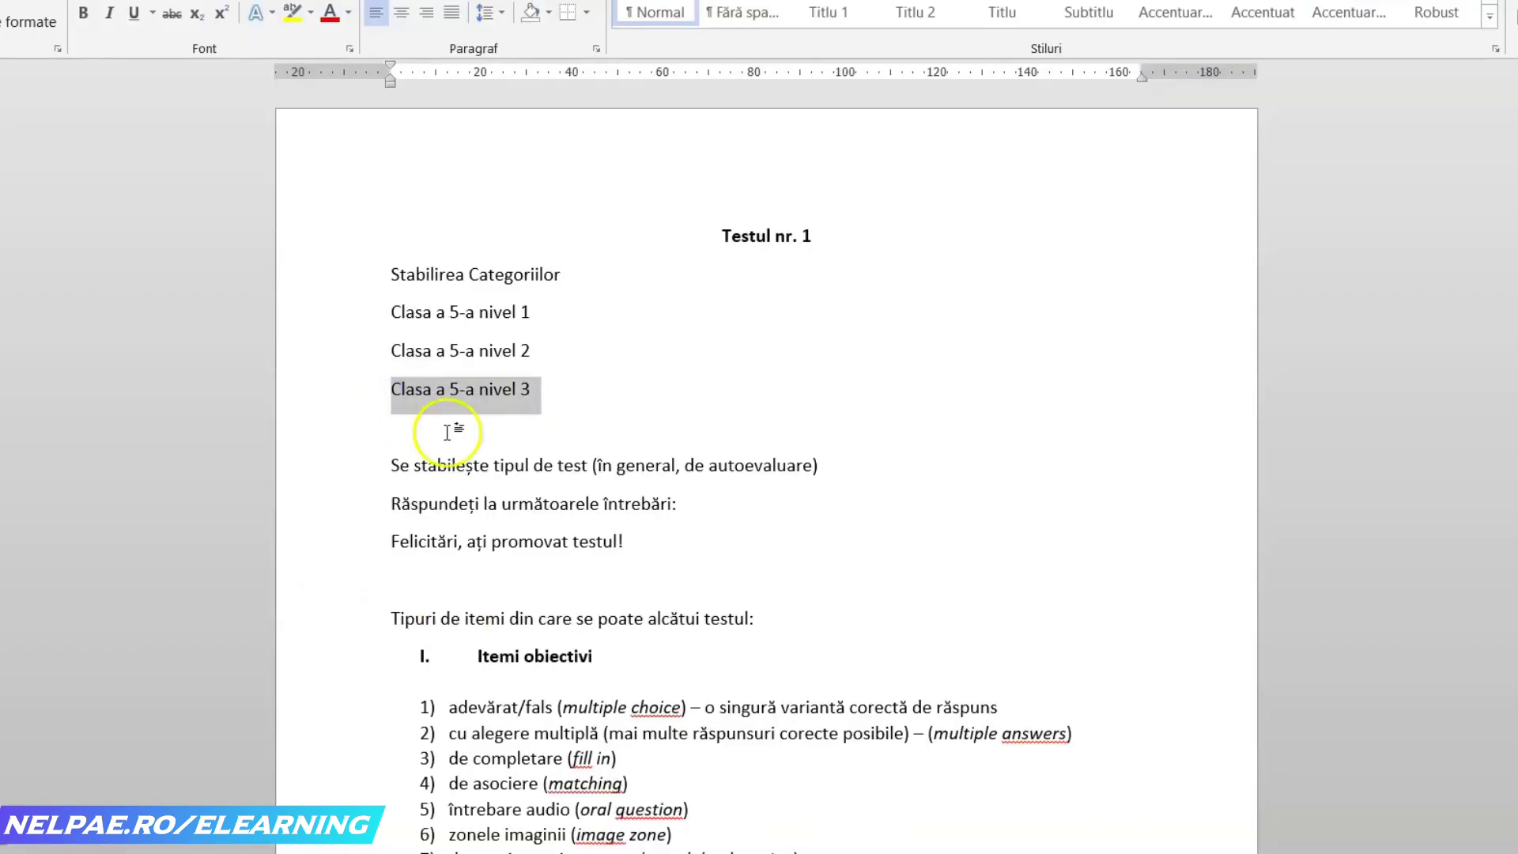
pyautogui.hotkey('alt', 'Tab')
pyautogui.click(151, 345)
pyautogui.click(461, 475)
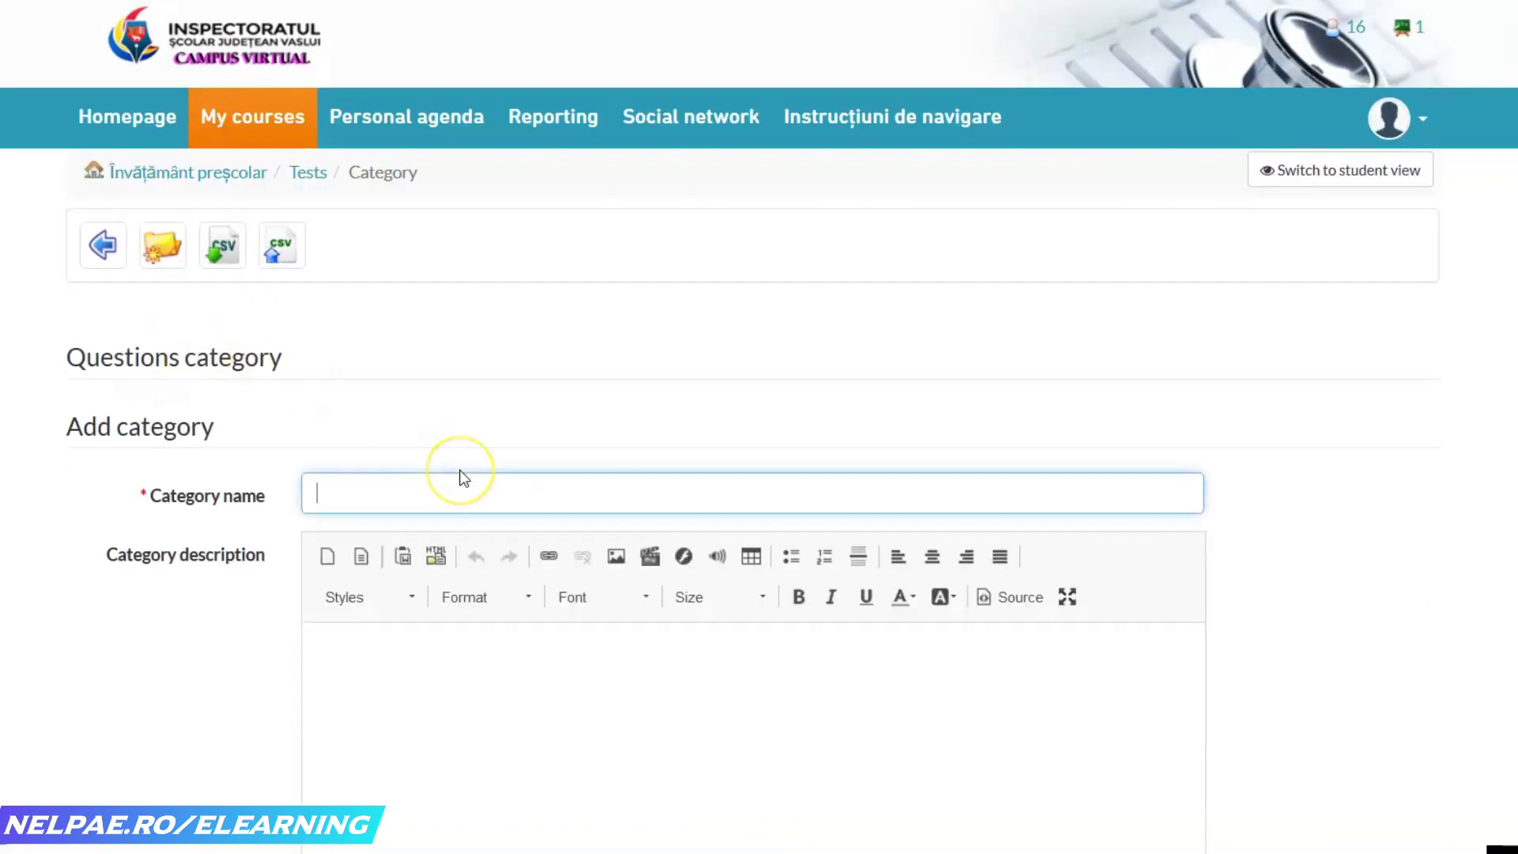
pyautogui.hotkey('ctrl', 'v')
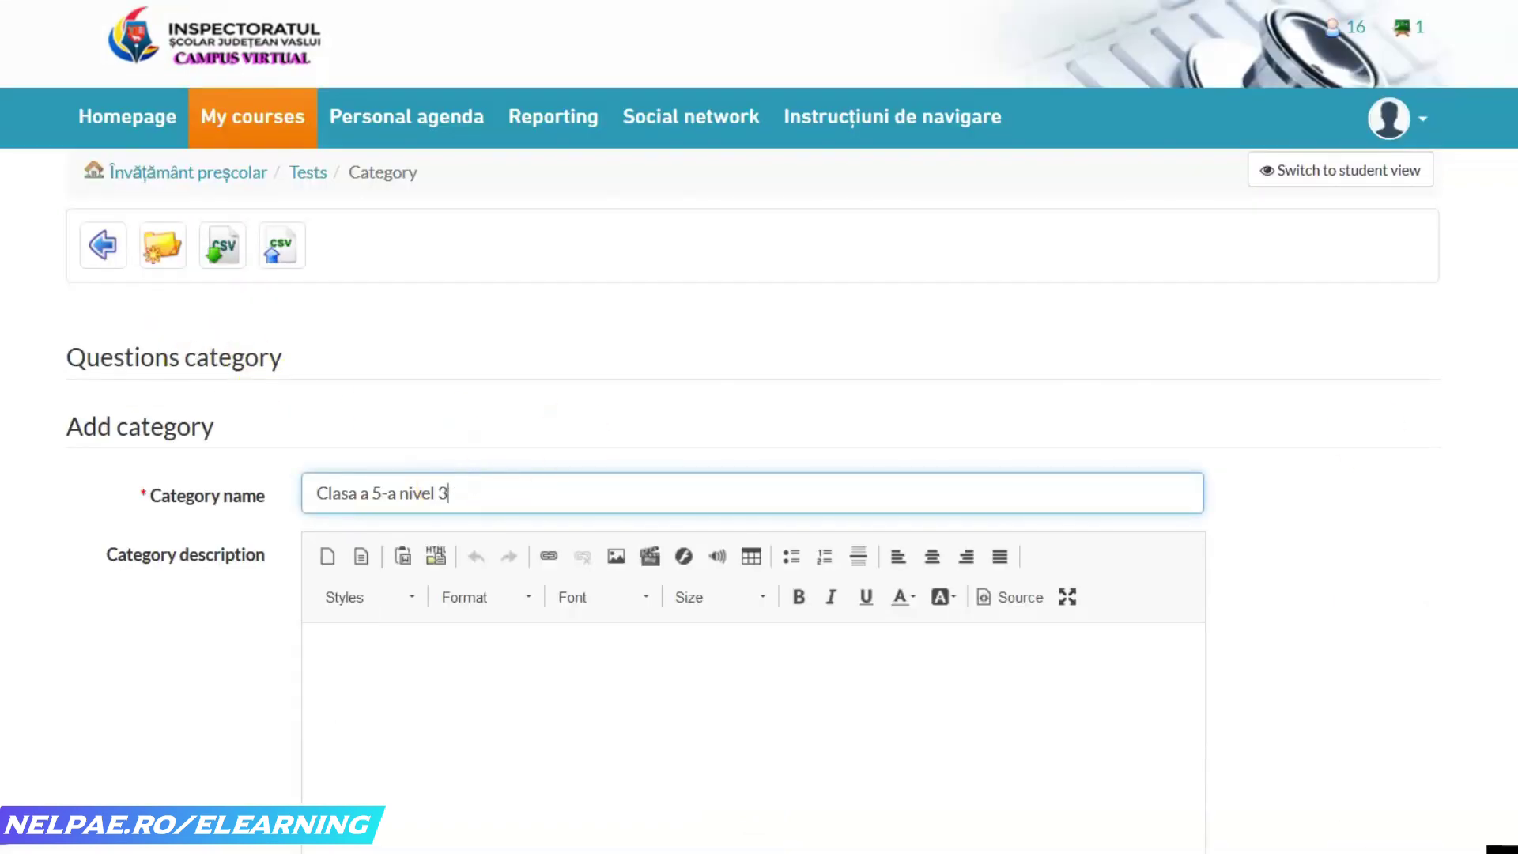
pyautogui.scroll(-5, 759, 474)
pyautogui.click(456, 542)
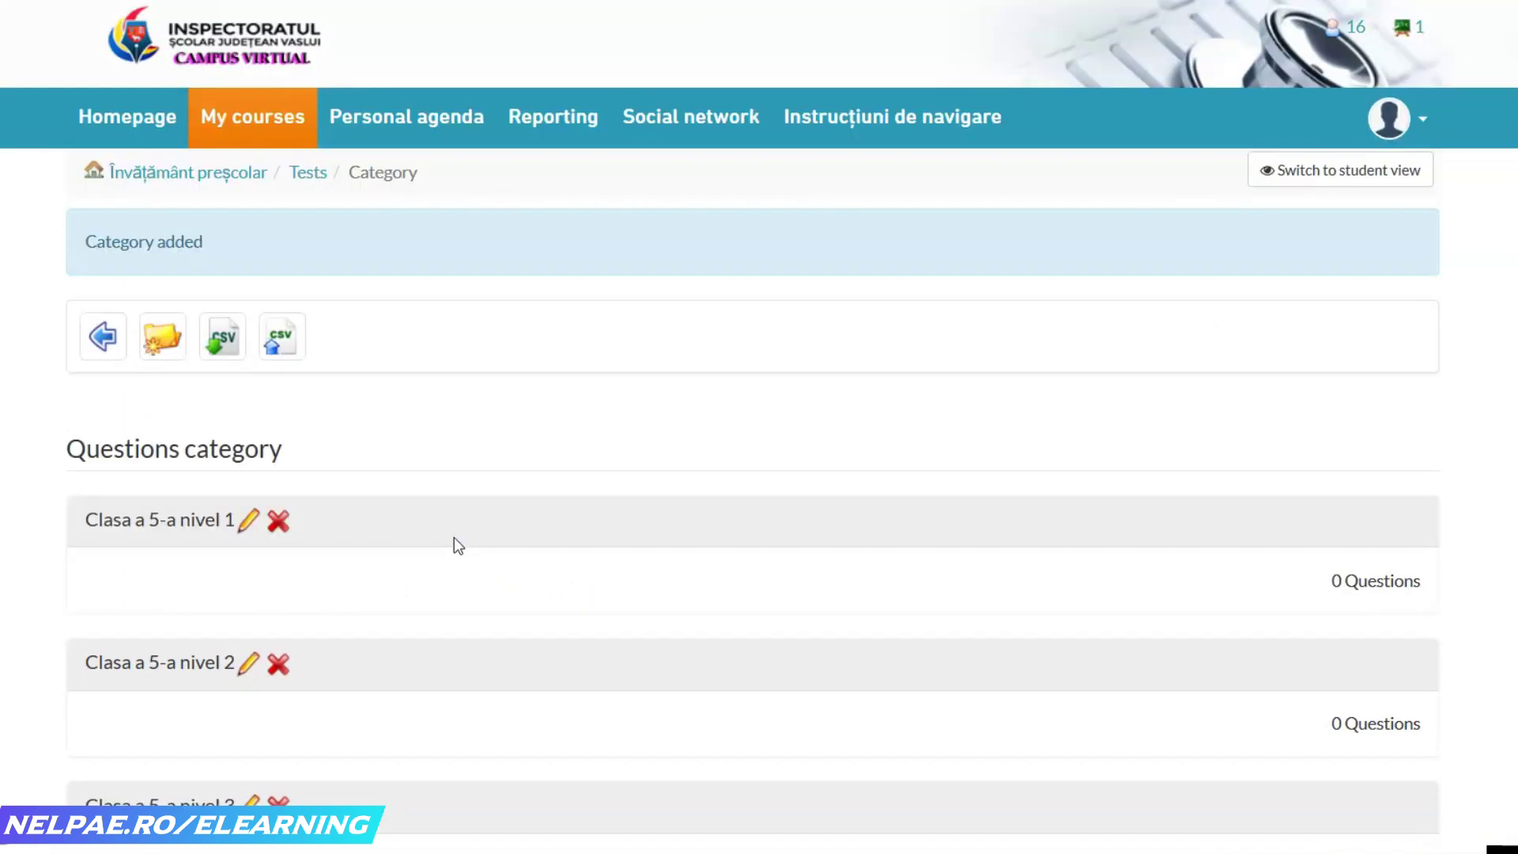
# - Start a new test from the course's tests page and name it "Testul nr. 1", copying the title from the Word document
pyautogui.click(95, 344)
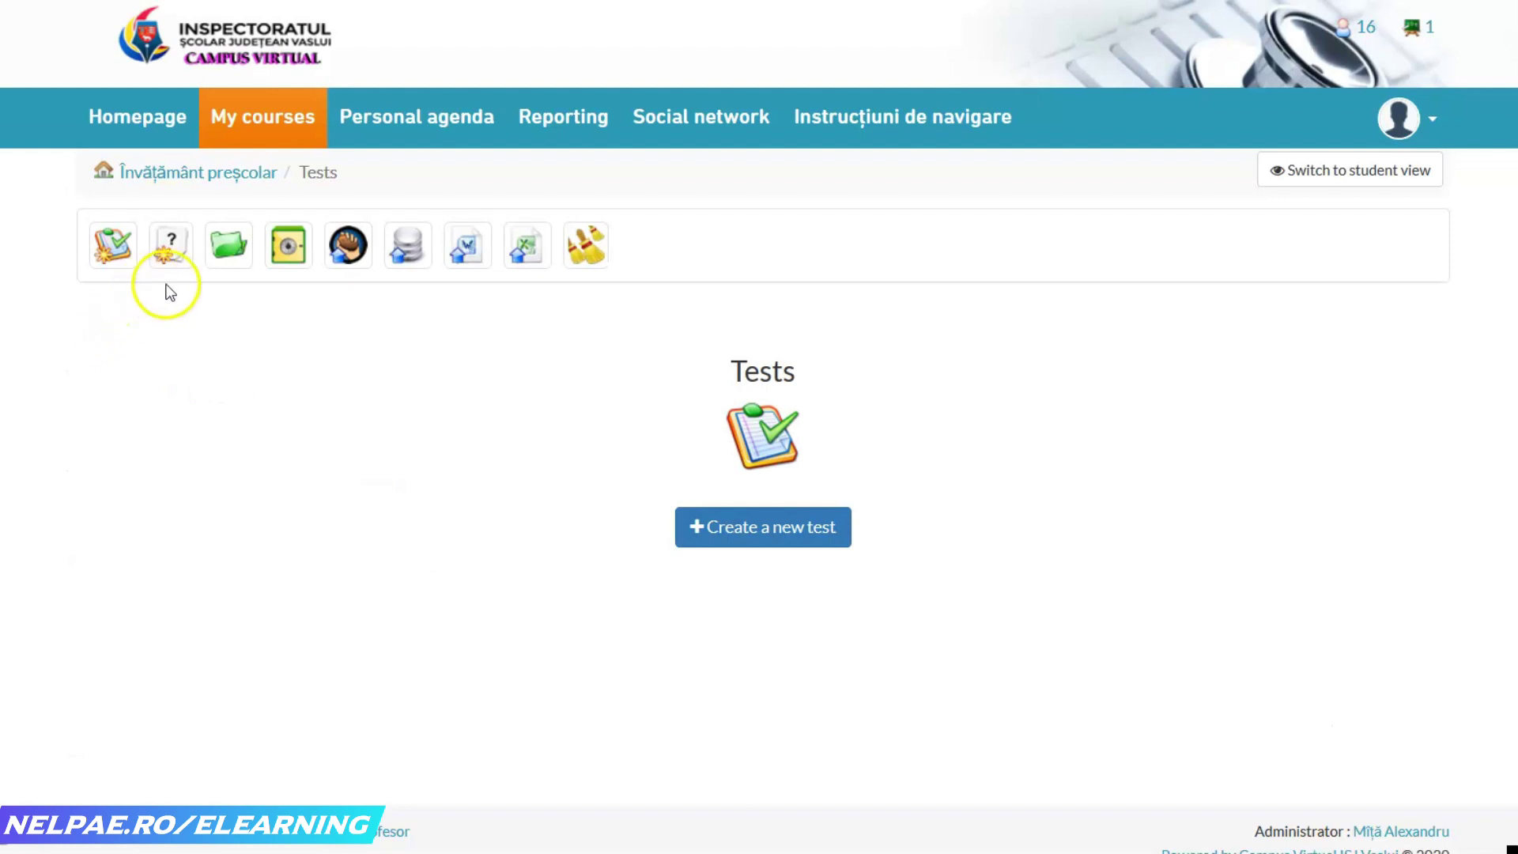
pyautogui.click(782, 541)
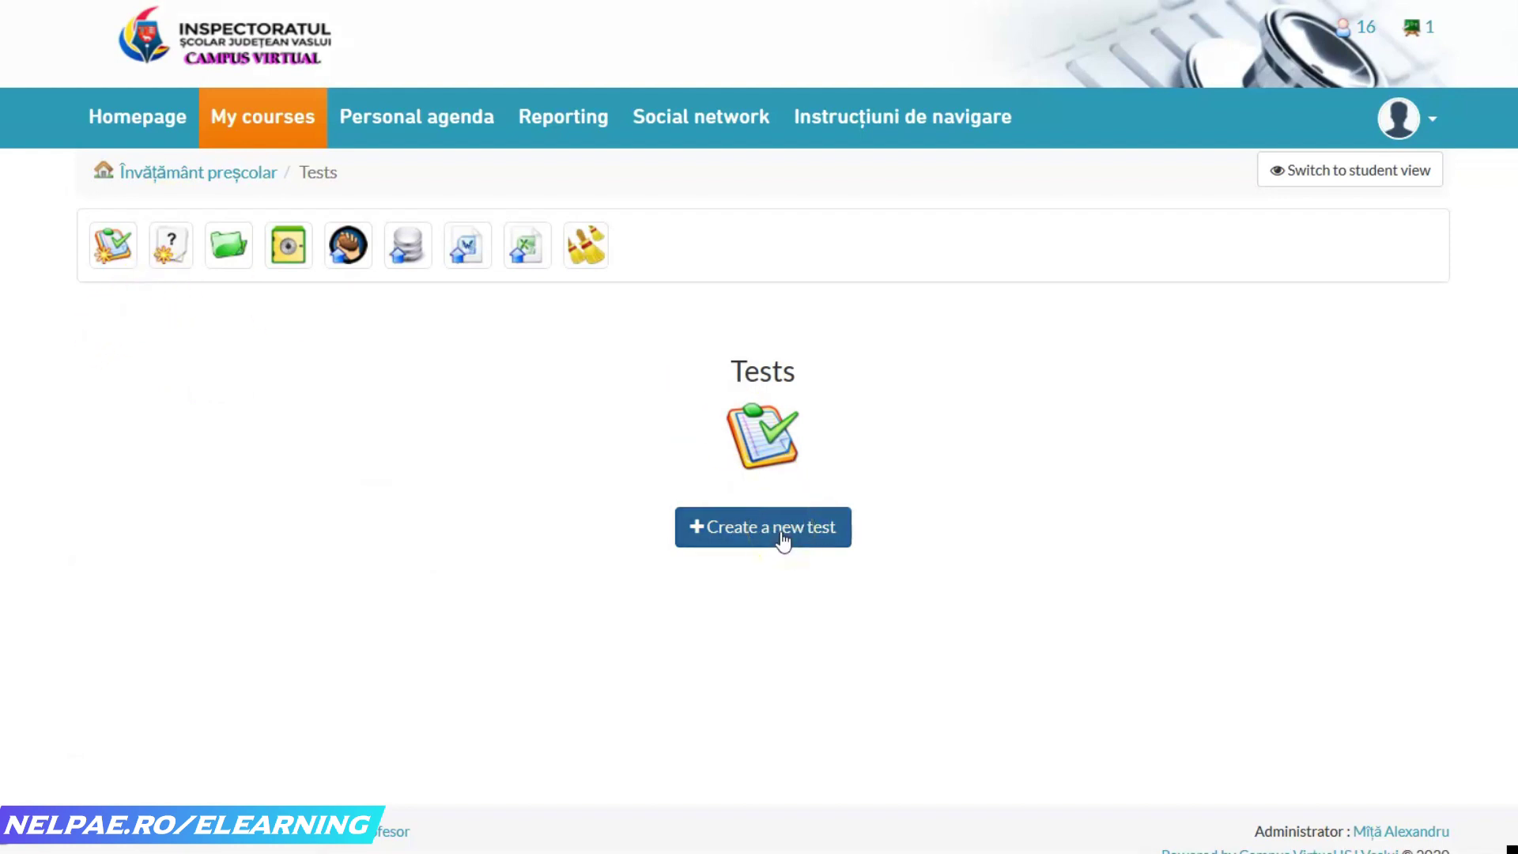
pyautogui.click(1300, 142)
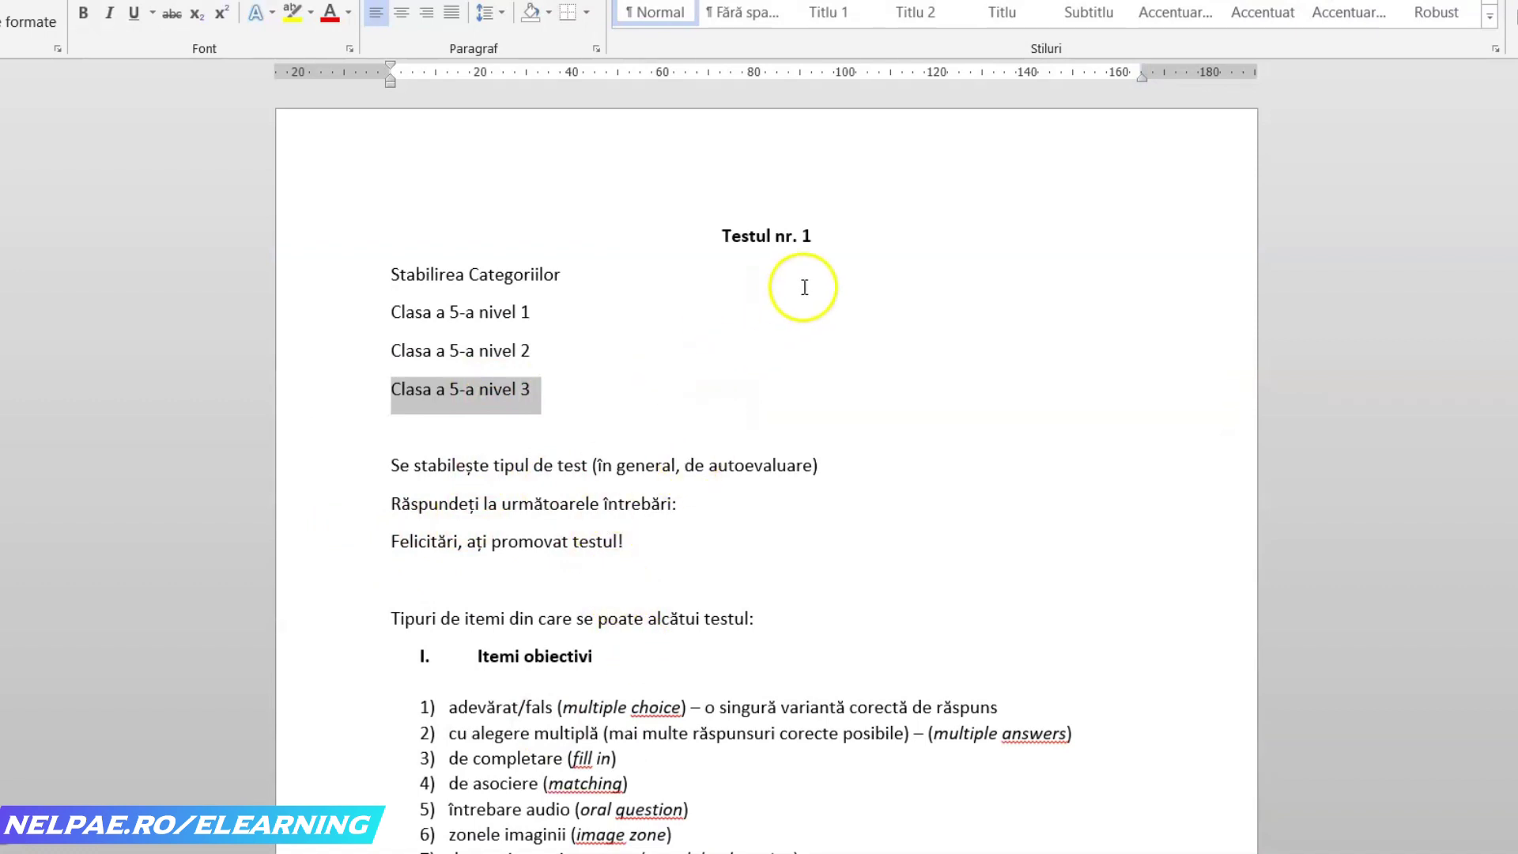
pyautogui.moveTo(814, 237); pyautogui.dragTo(739, 245)
pyautogui.hotkey('ctrl', 'c')
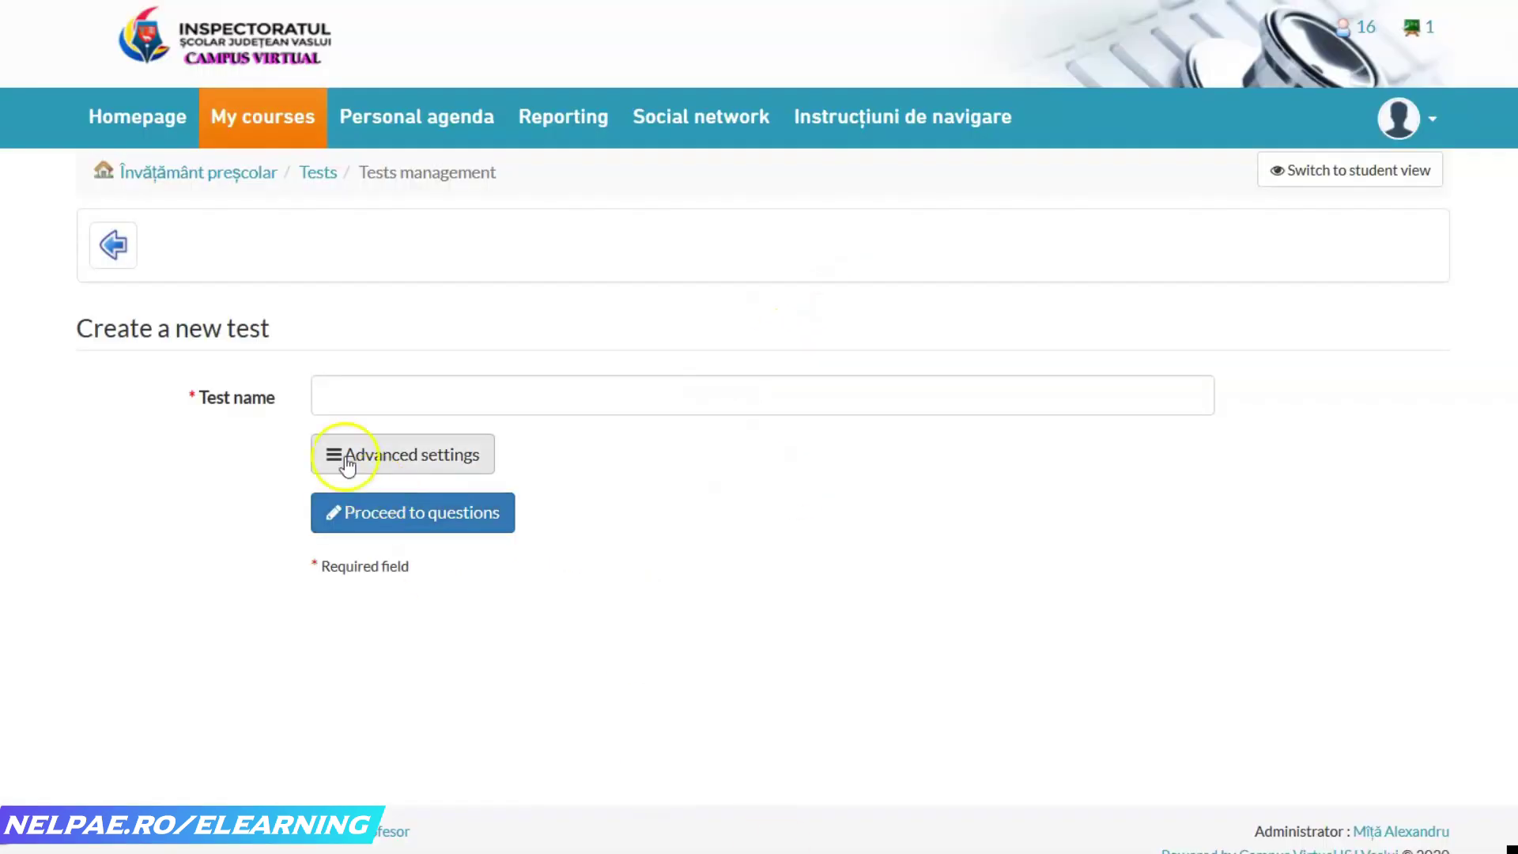
pyautogui.click(339, 396)
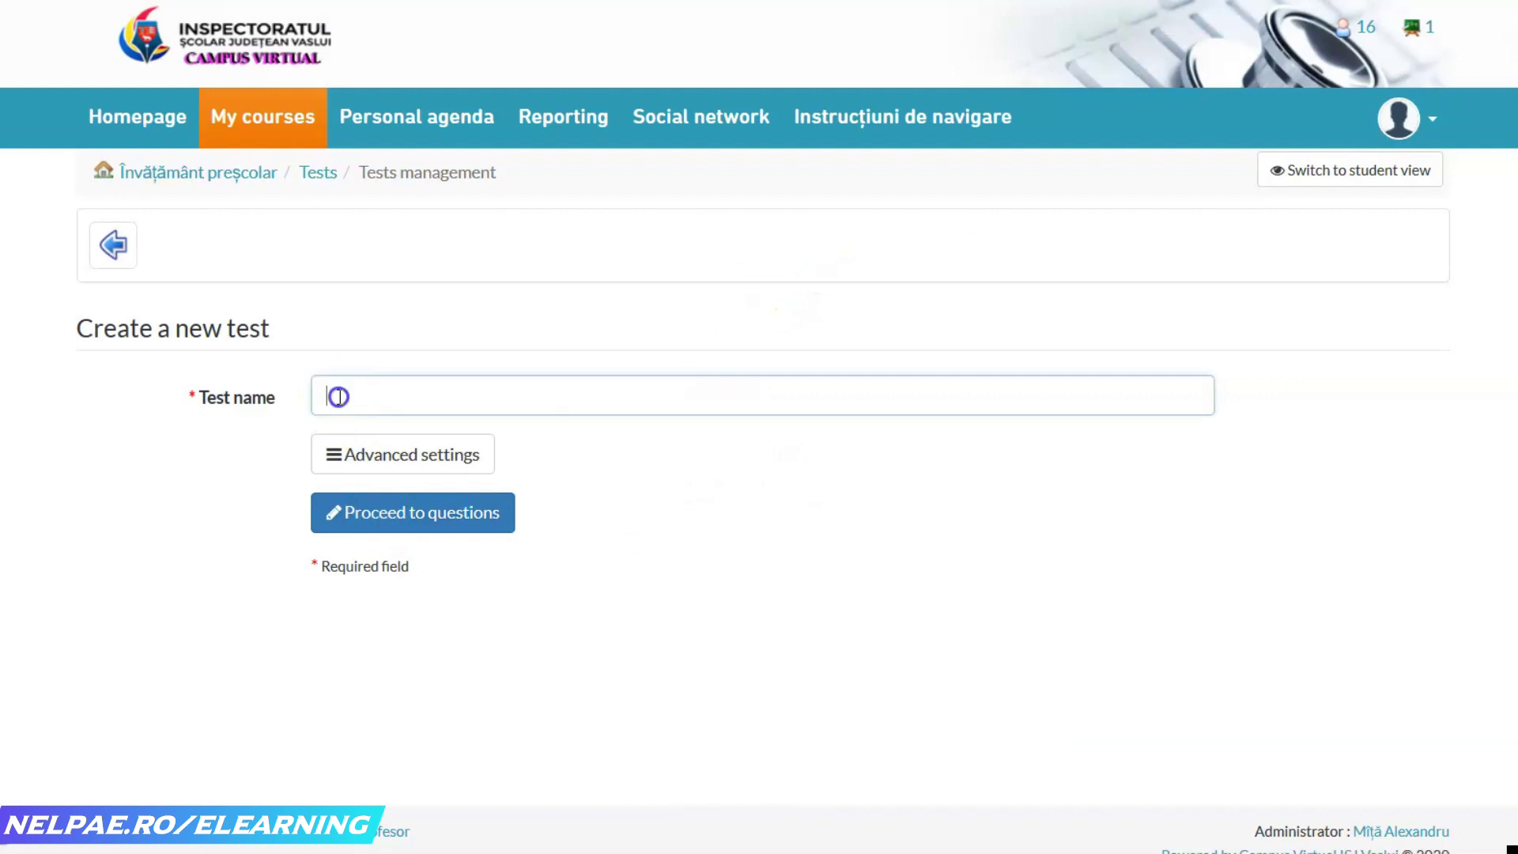
pyautogui.hotkey('ctrl', 'v')
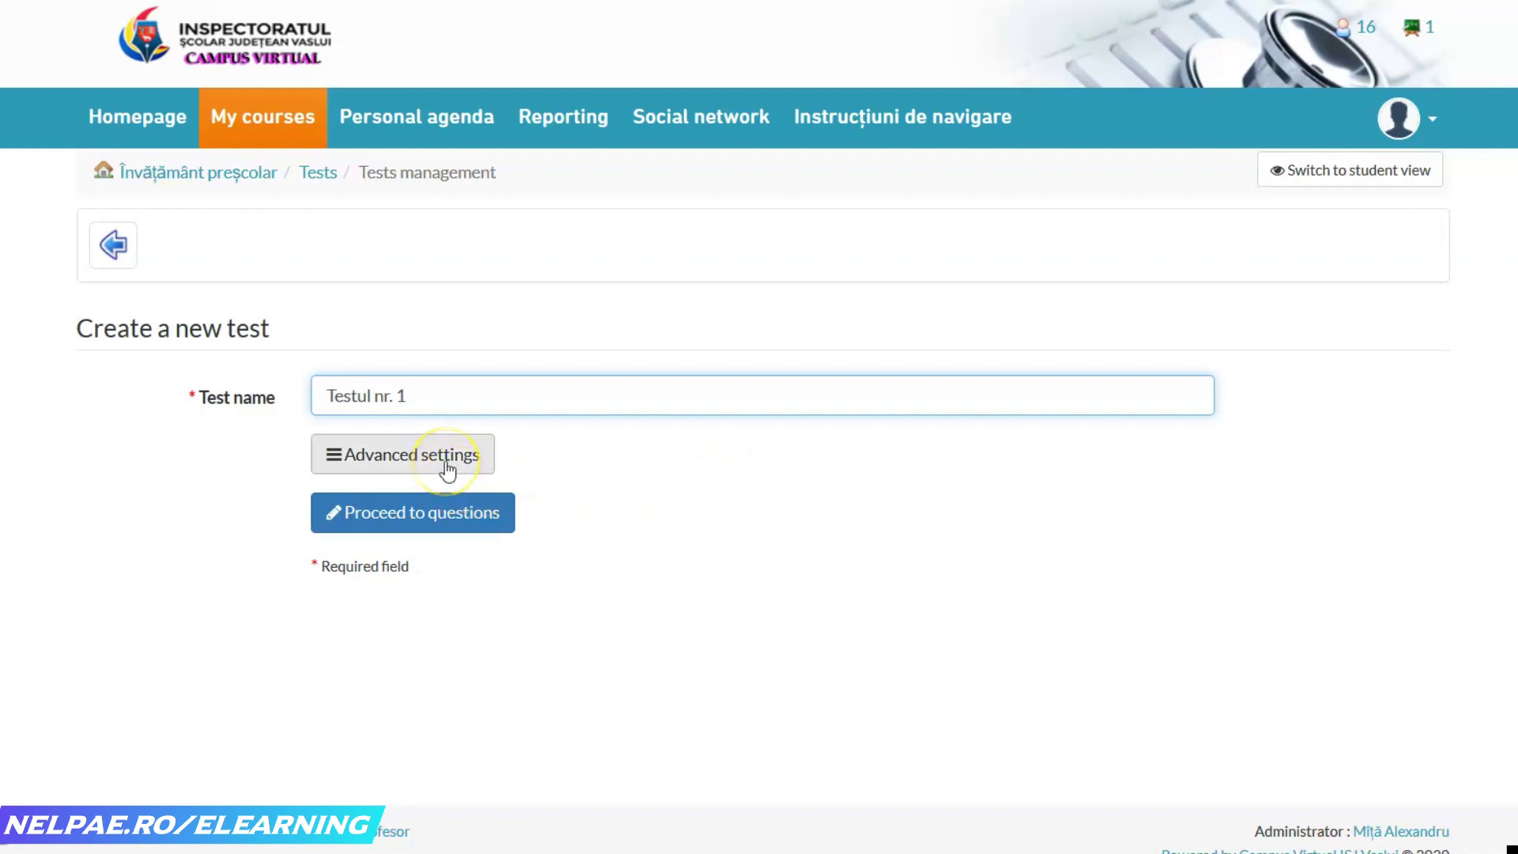
# - Open the test's advanced settings and examine the feedback and score display options, keeping "At end of test" and "Auto-evaluation mode" selected
pyautogui.click(393, 463)
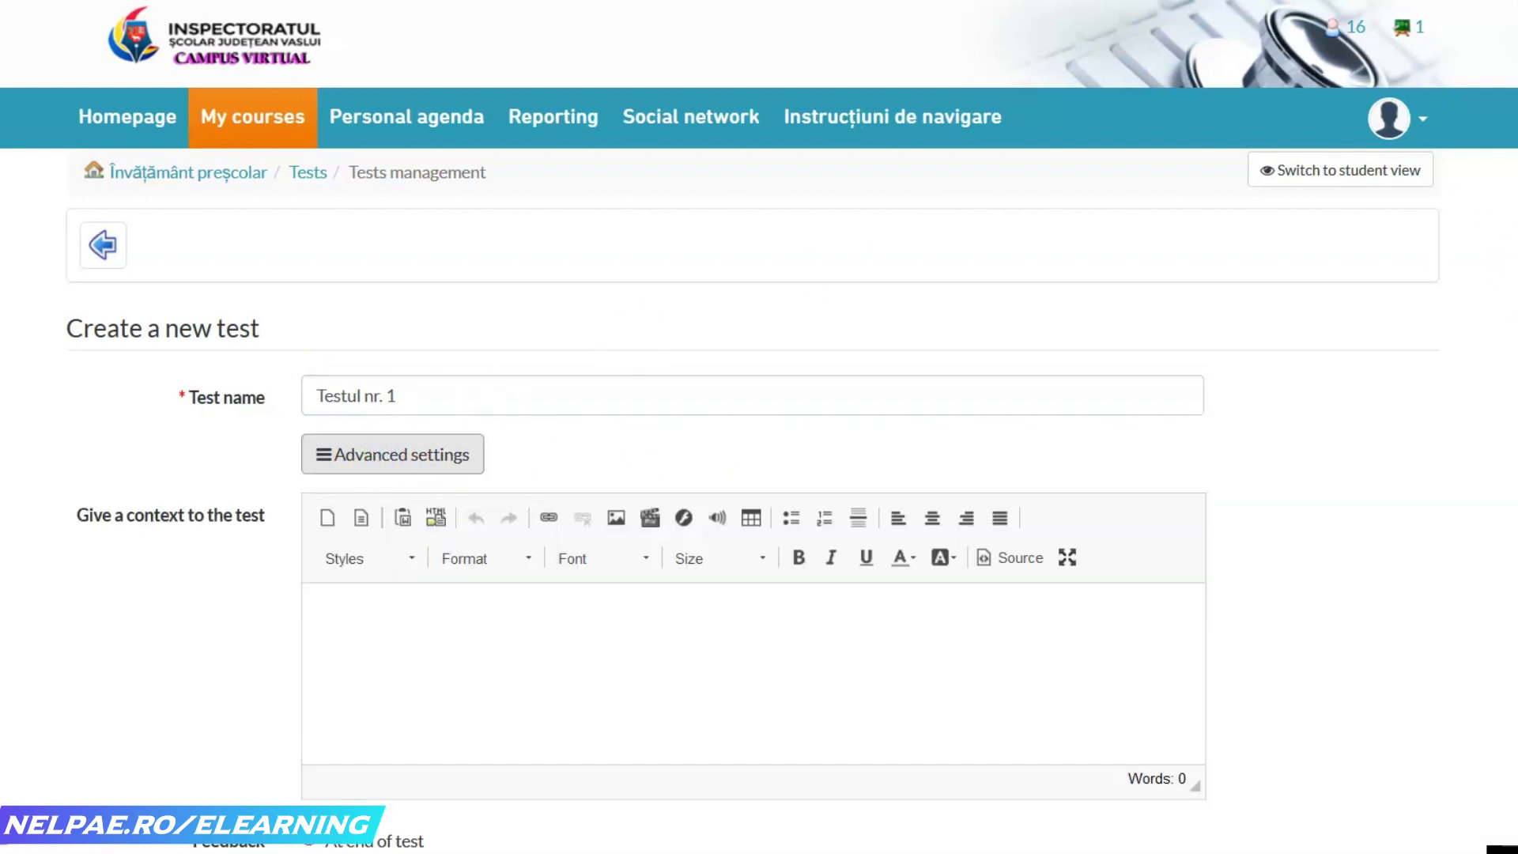
pyautogui.scroll(-3, 759, 427)
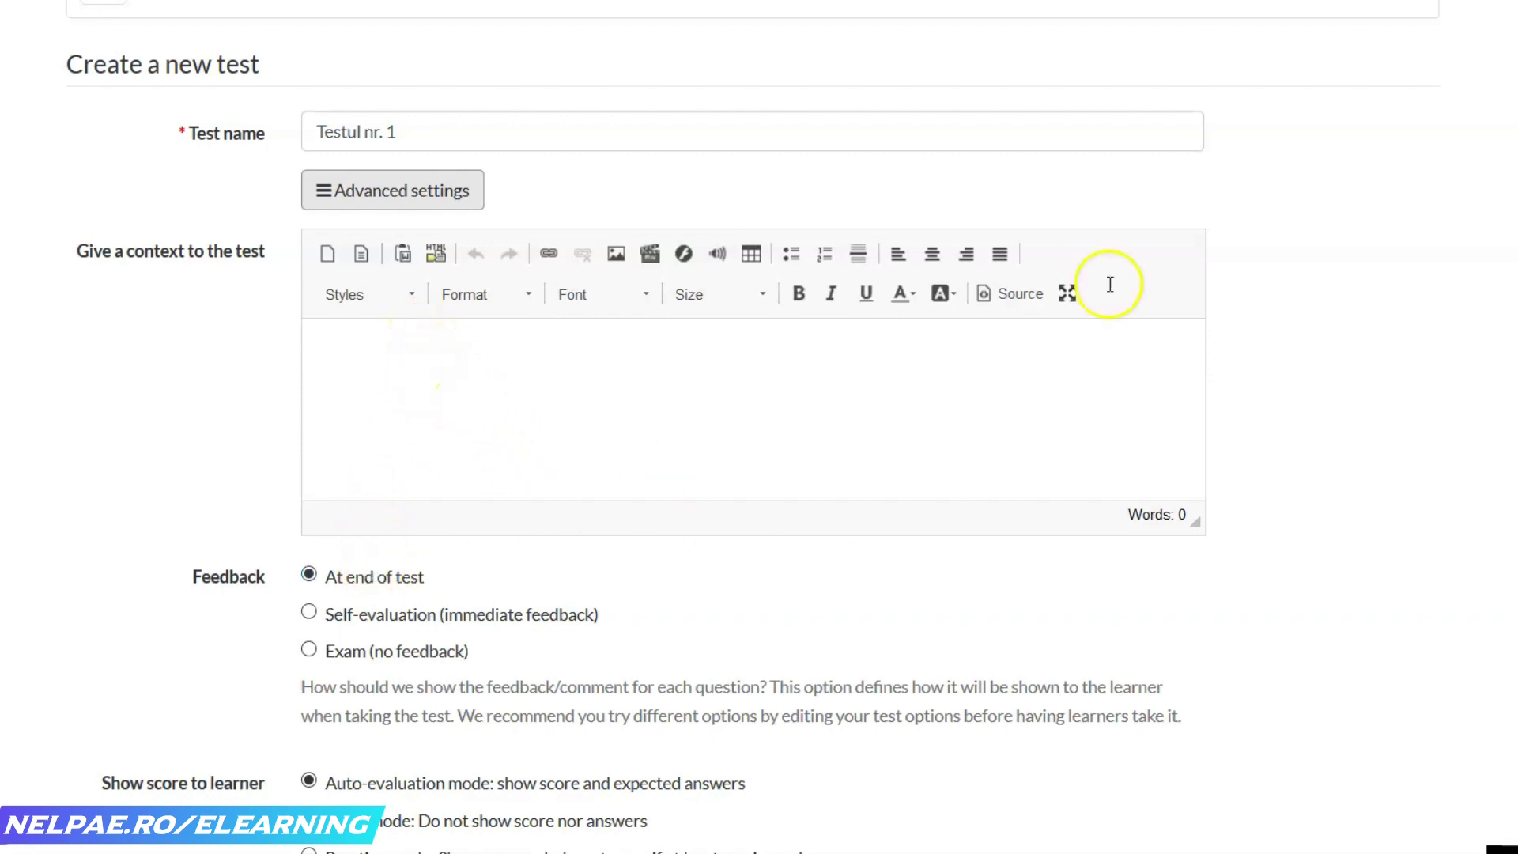
pyautogui.scroll(-4, 1108, 288)
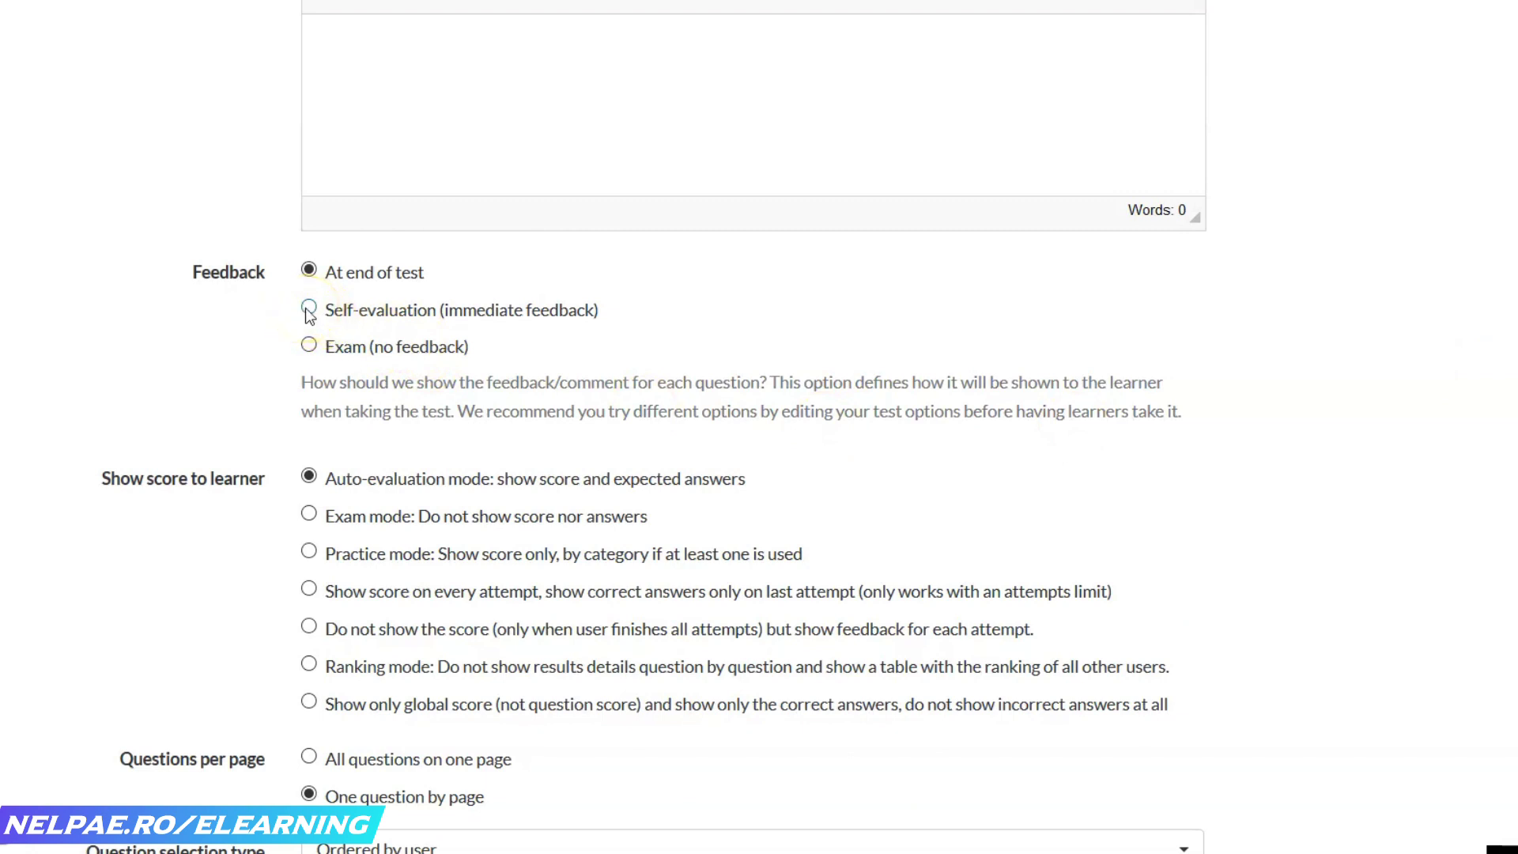
pyautogui.click(354, 287)
pyautogui.scroll(-4, 759, 427)
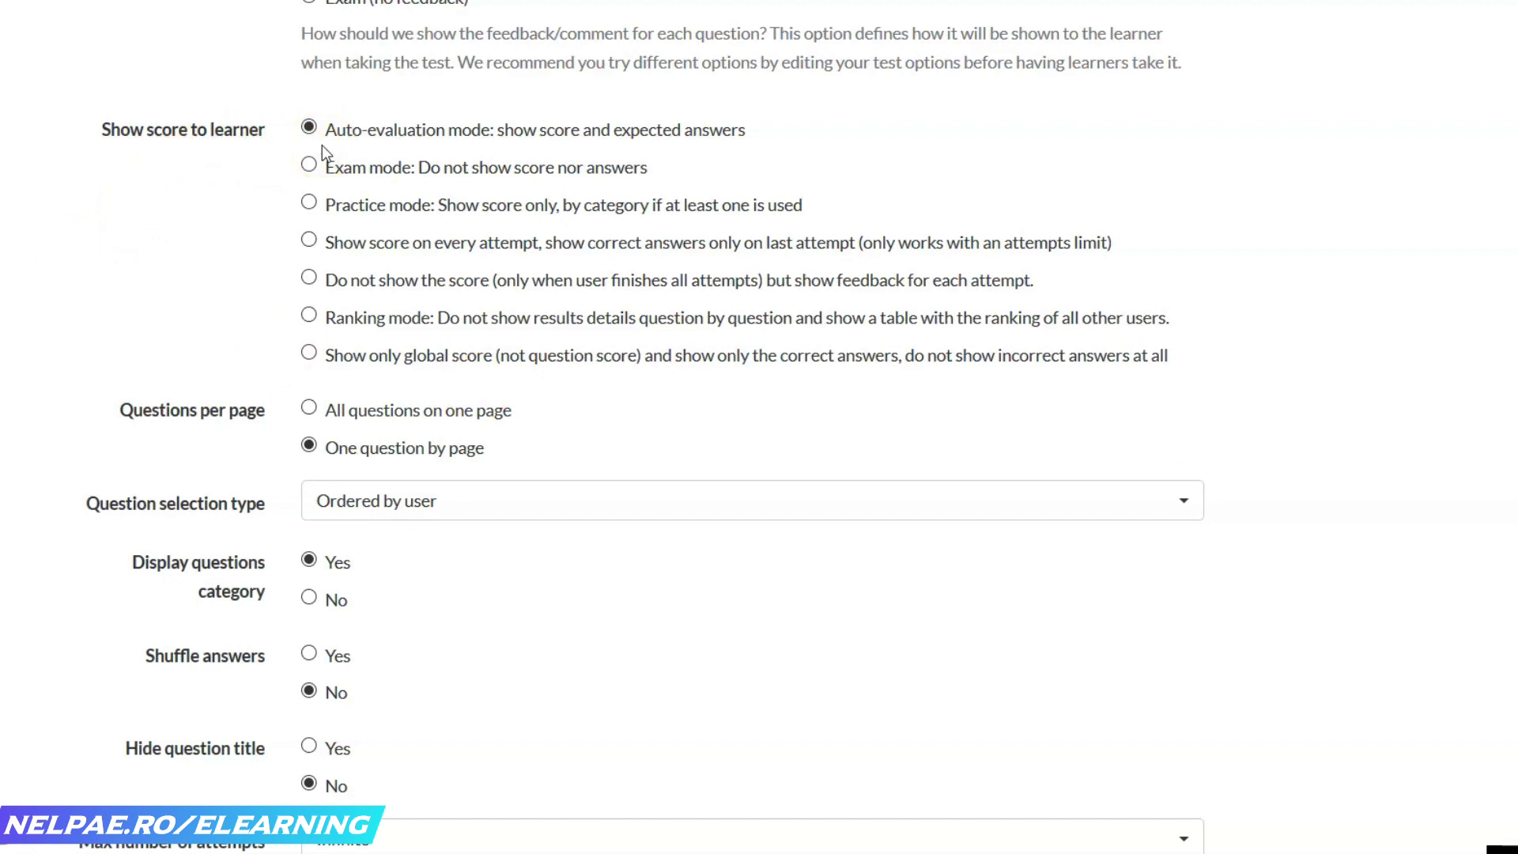
pyautogui.click(383, 149)
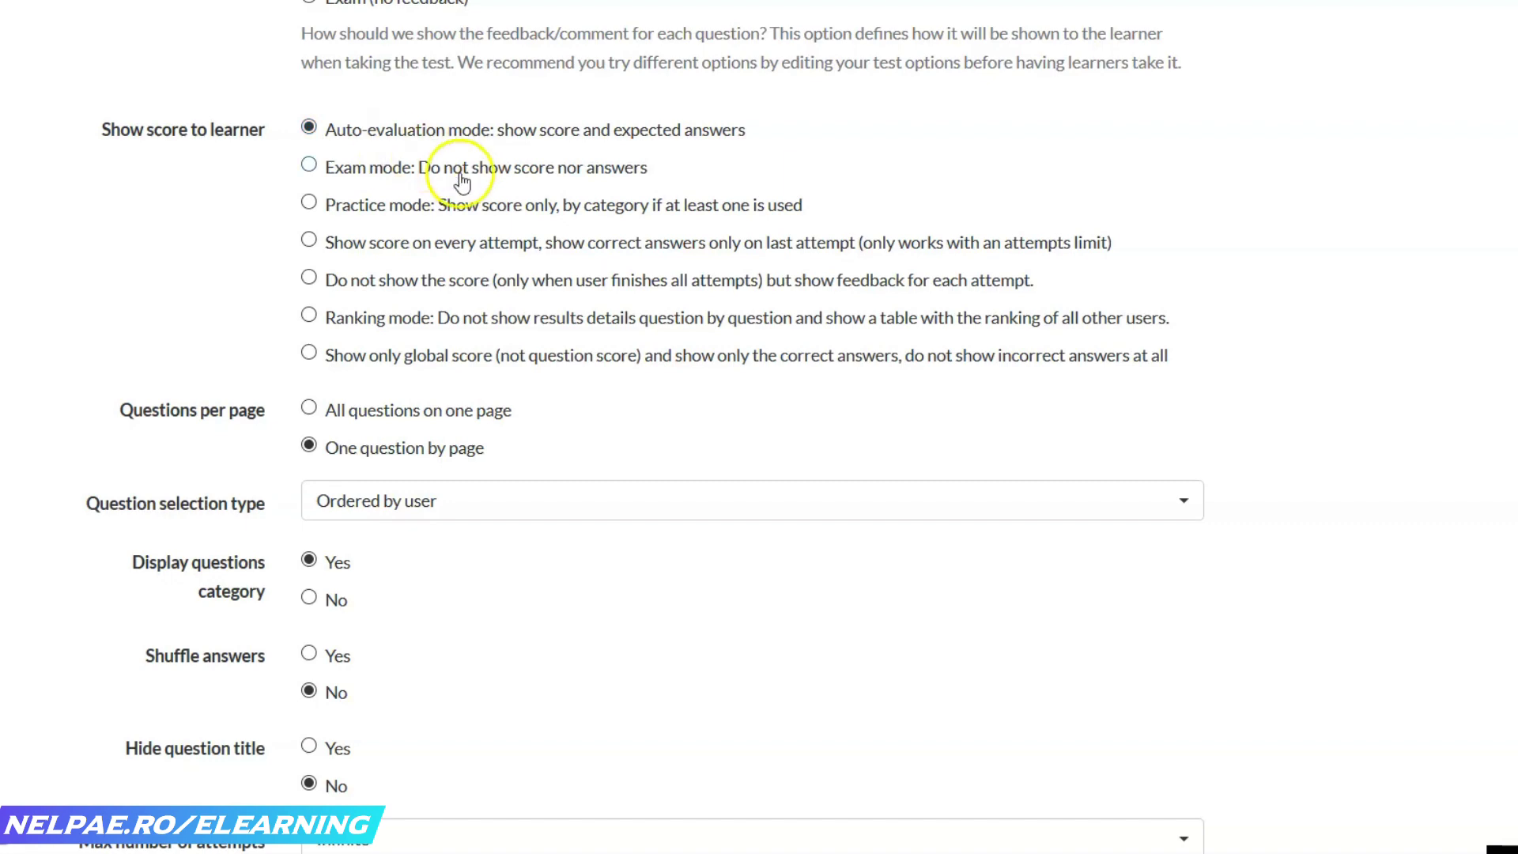
pyautogui.click(896, 453)
pyautogui.scroll(-3, 759, 427)
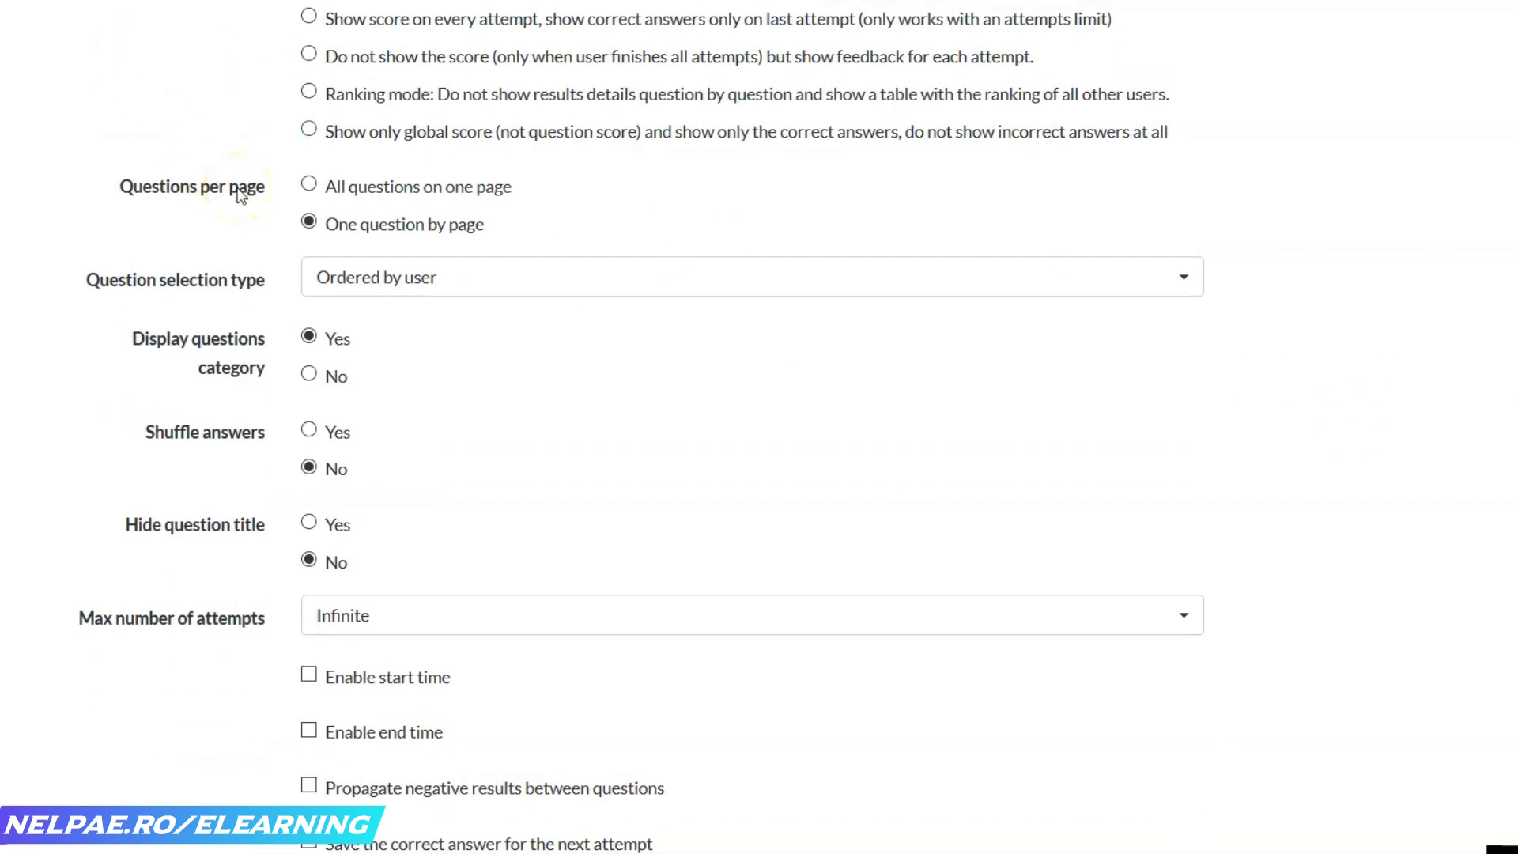
# - Keep "One question by page" selected and review the available question selection types without choosing another
pyautogui.click(336, 219)
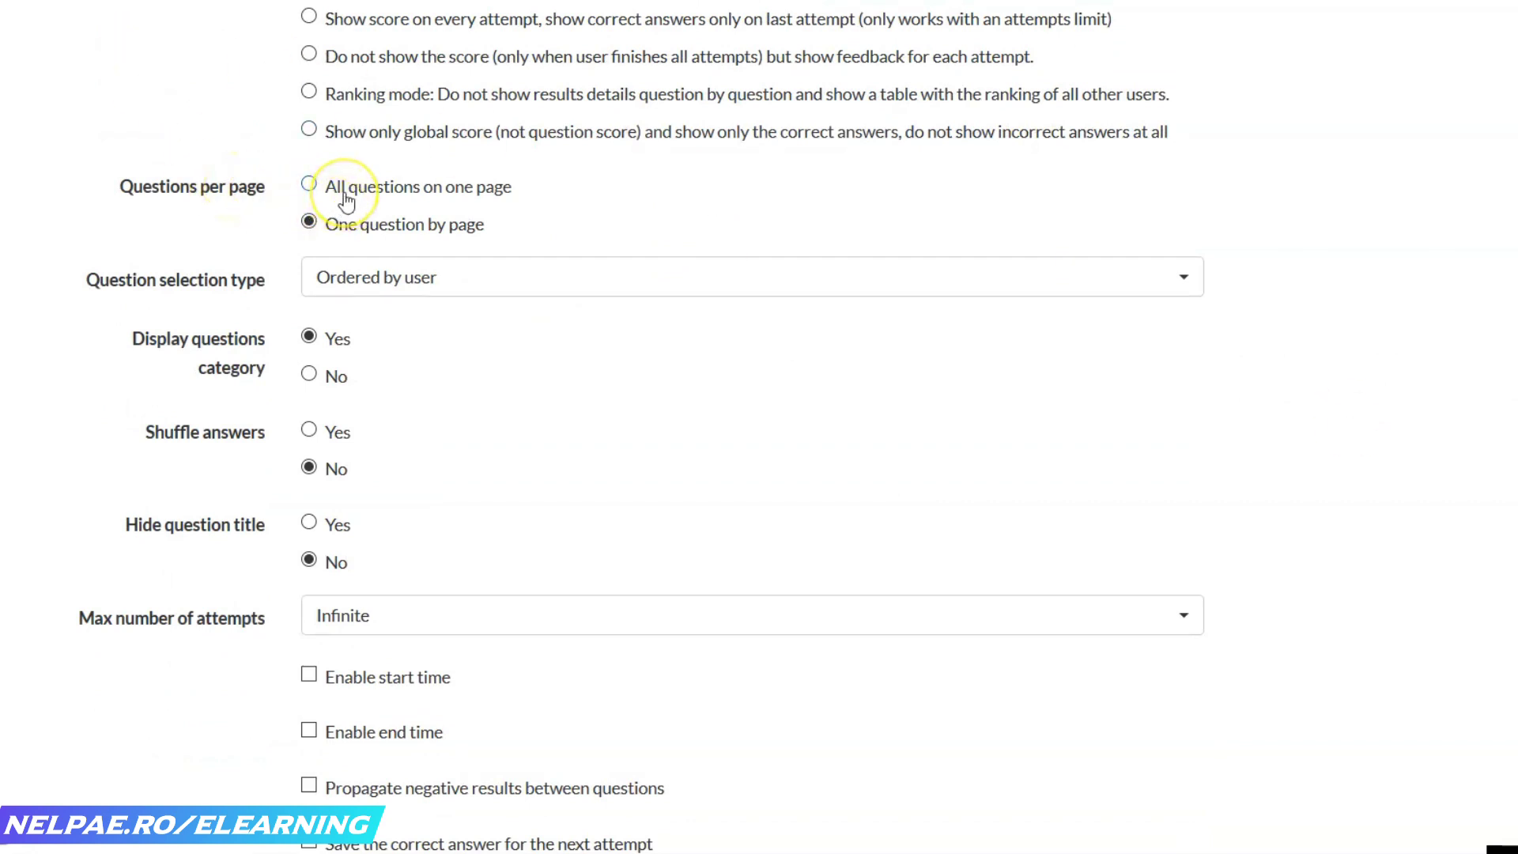
pyautogui.click(359, 237)
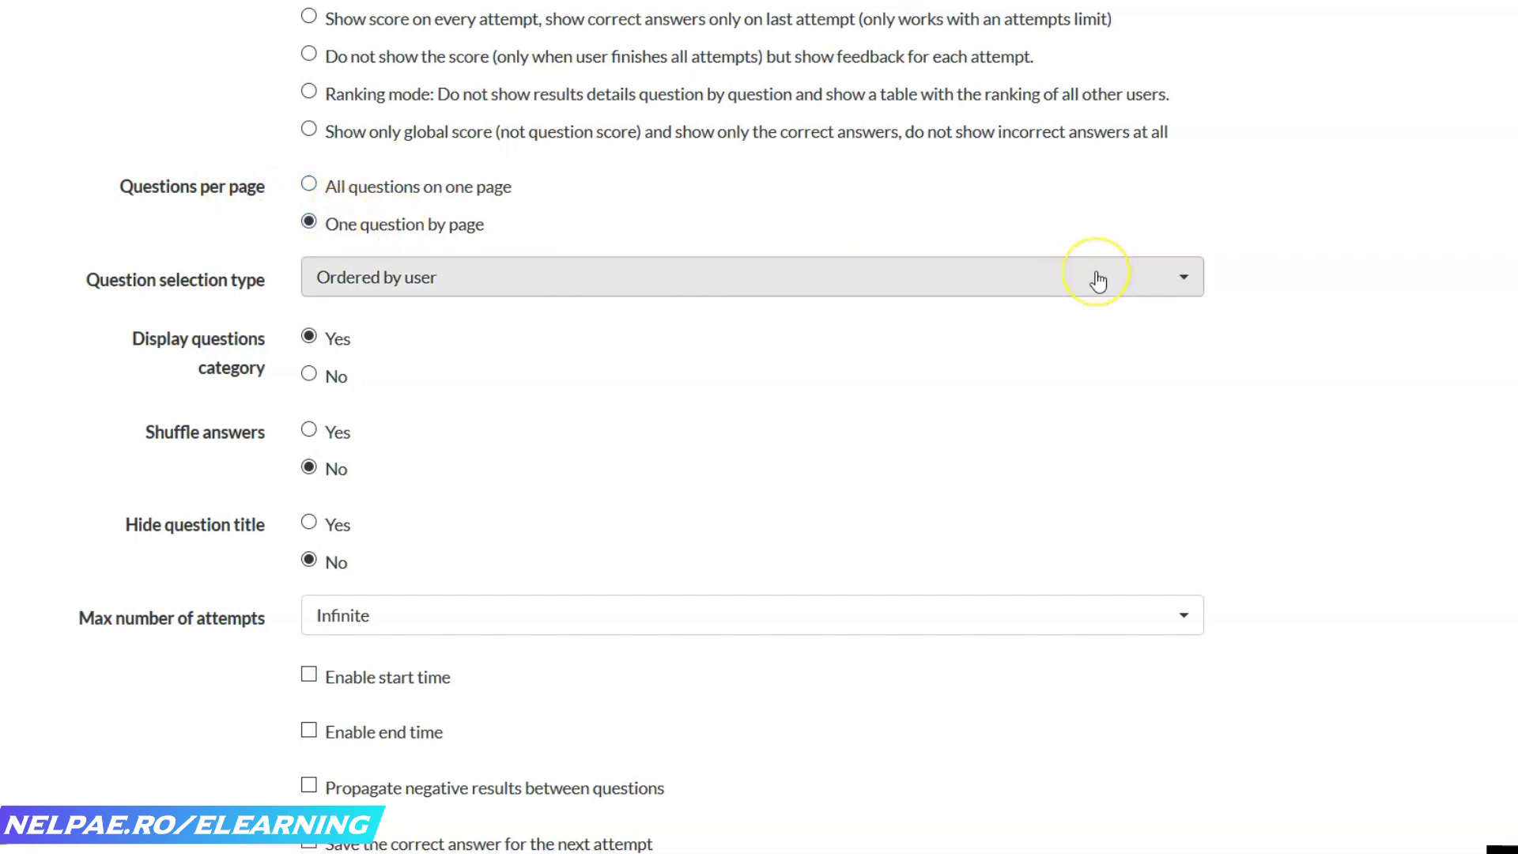
pyautogui.click(1163, 285)
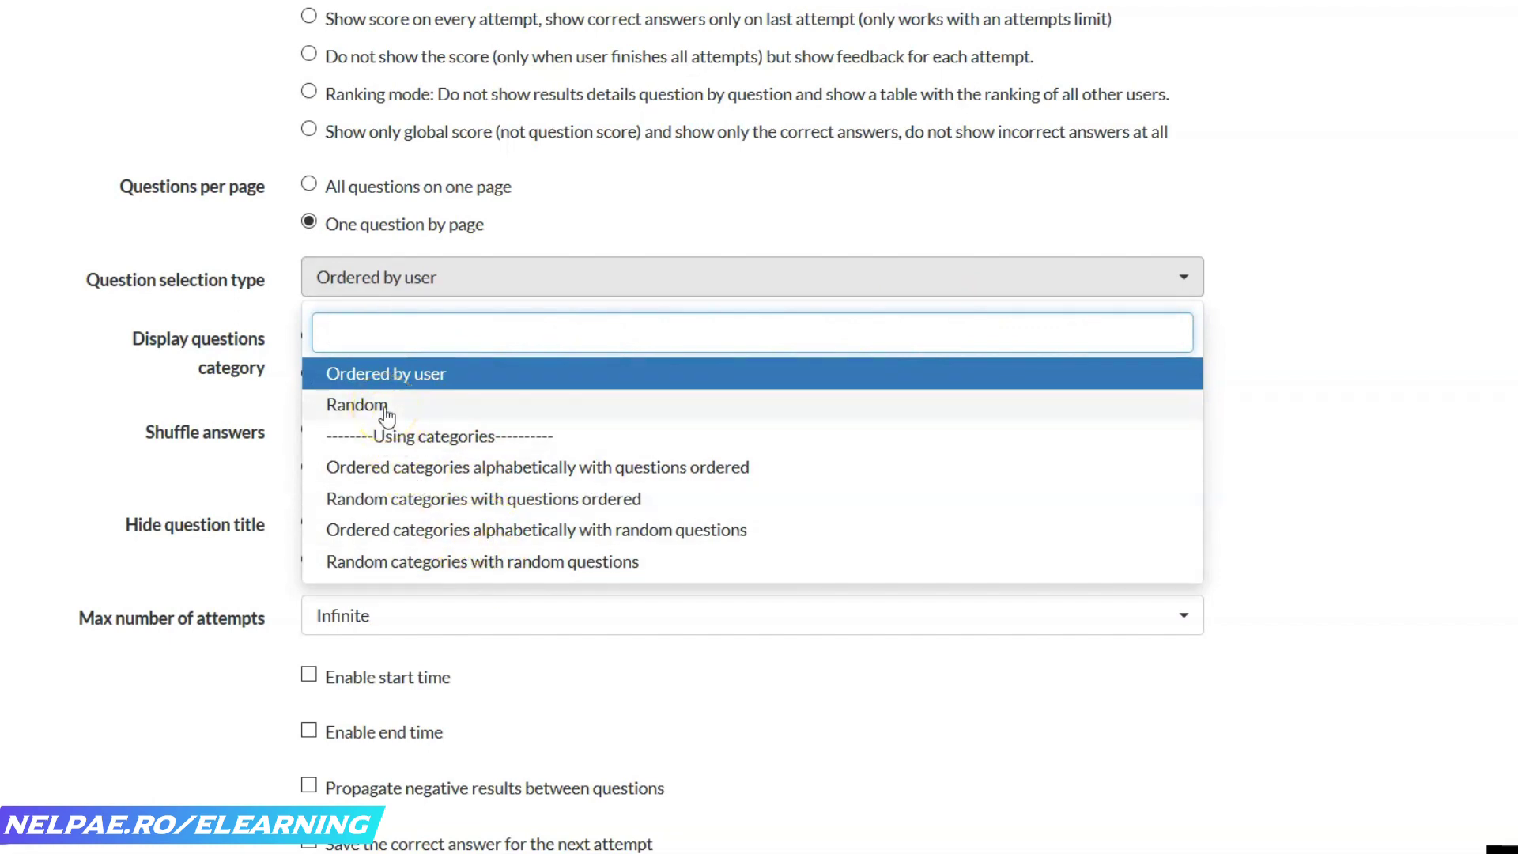
pyautogui.click(1210, 241)
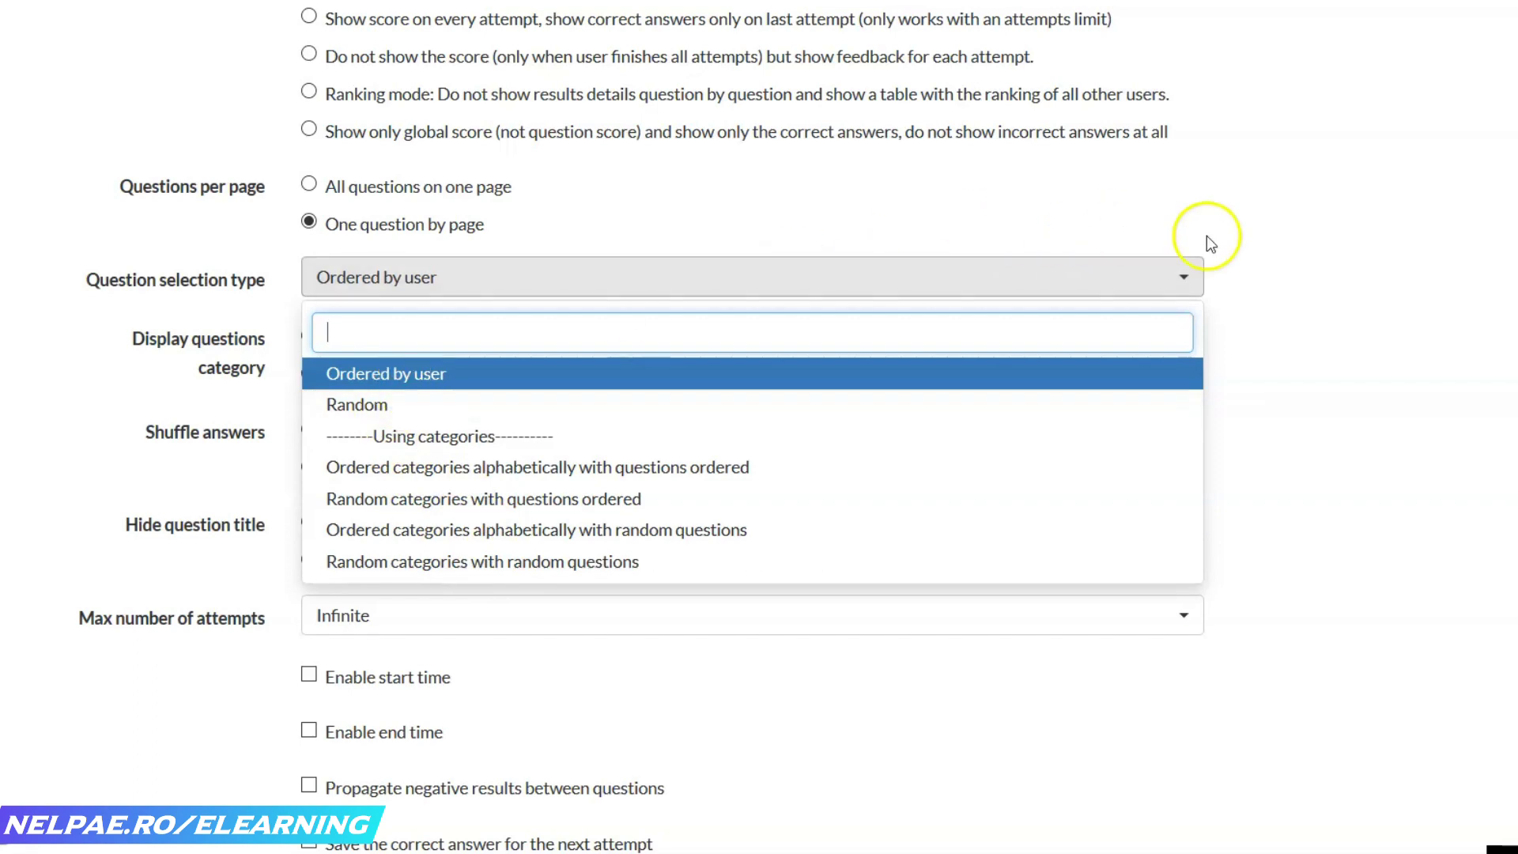
pyautogui.click(1282, 237)
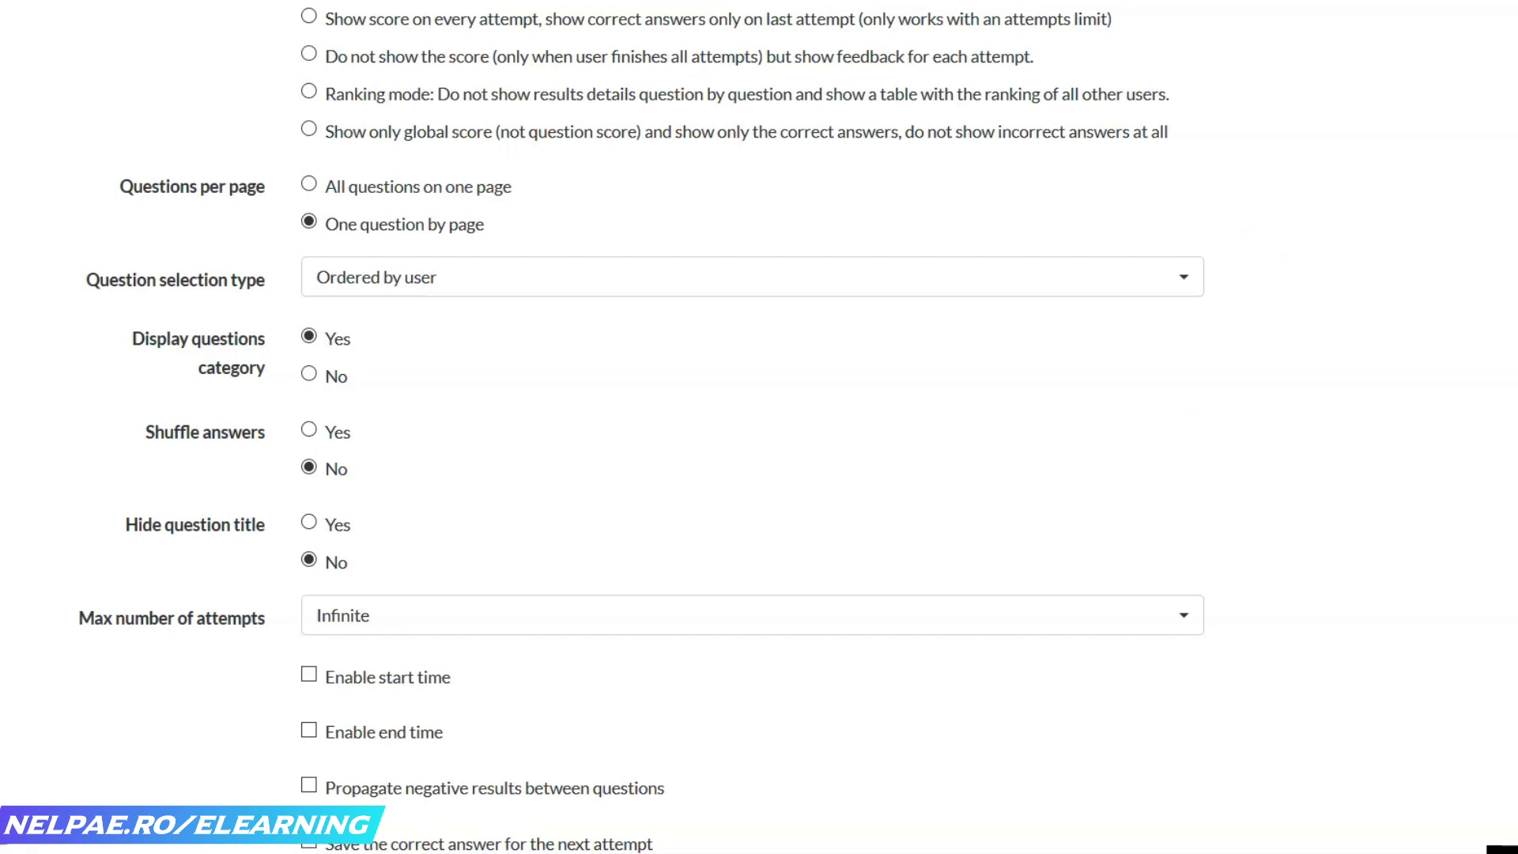
# - Review the category display, answer shuffling and question title settings and the choices for the maximum number of attempts
pyautogui.scroll(-1, 641, 426)
pyautogui.scroll(-5, 760, 427)
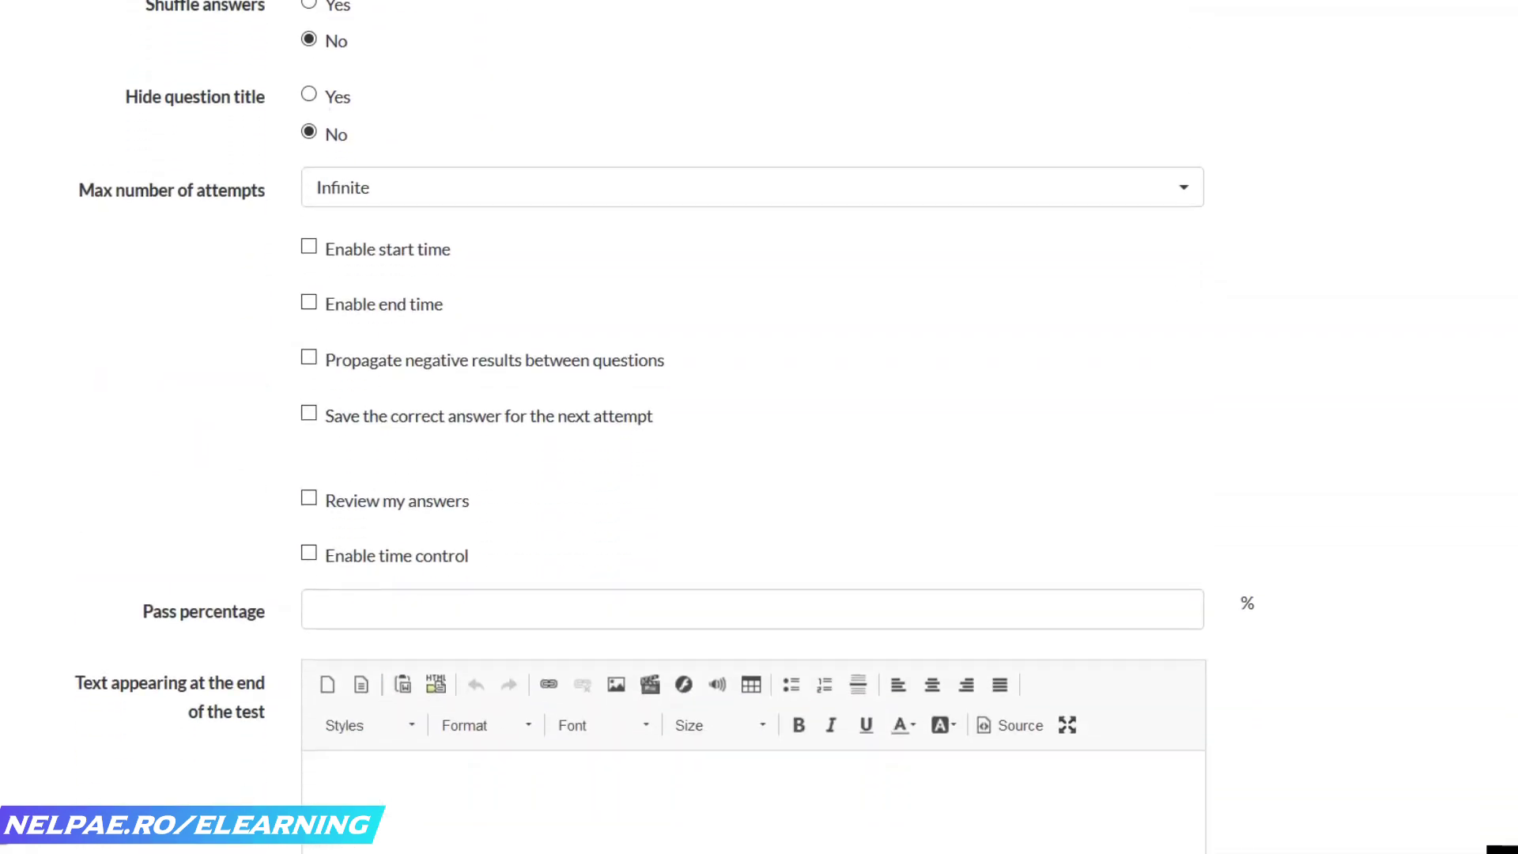
pyautogui.scroll(3, 759, 427)
pyautogui.scroll(-3, 760, 427)
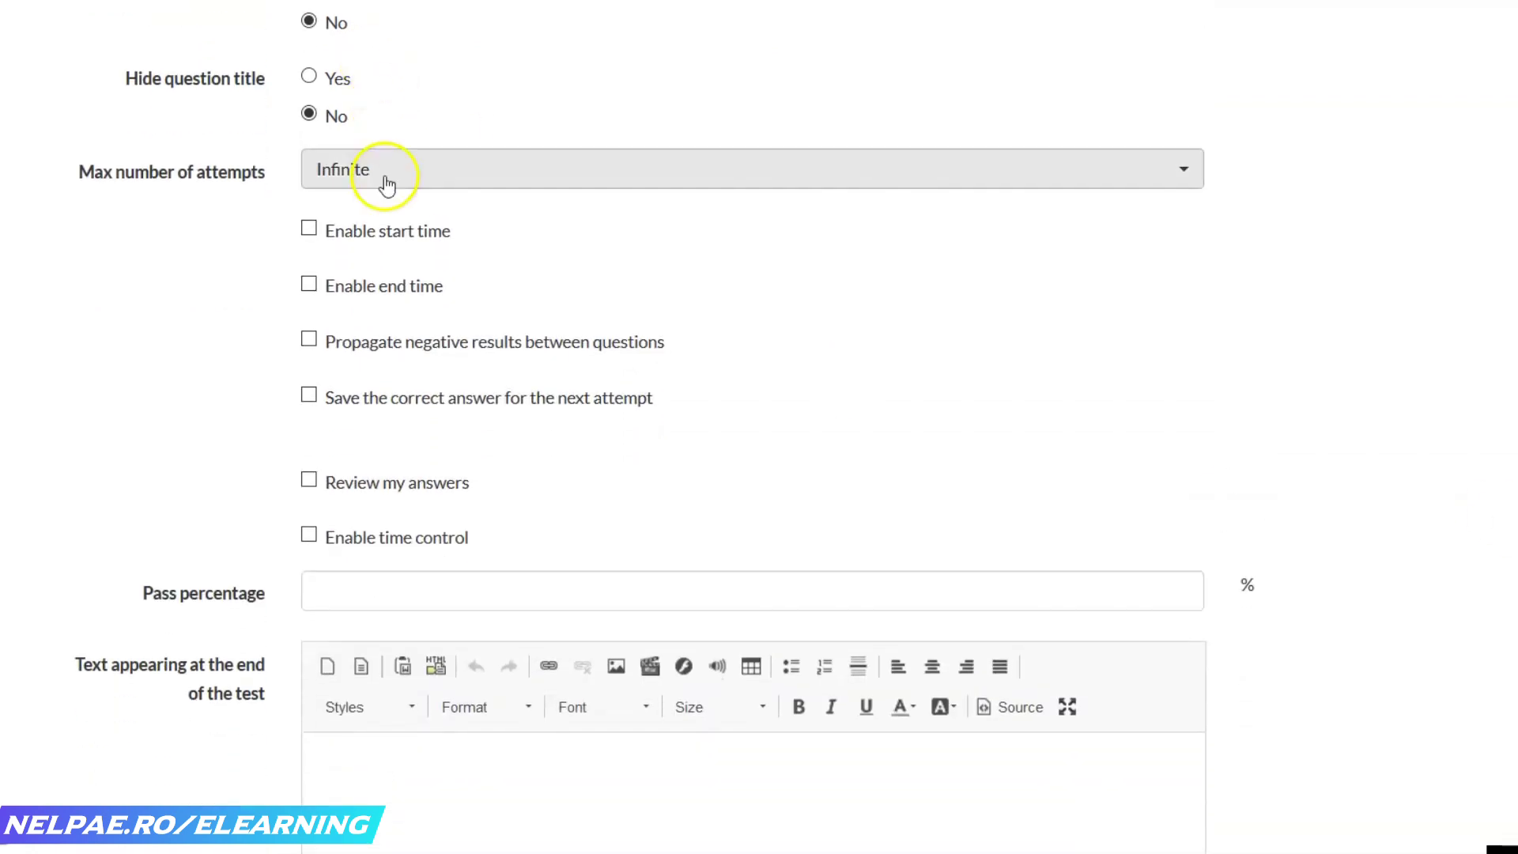
pyautogui.click(439, 173)
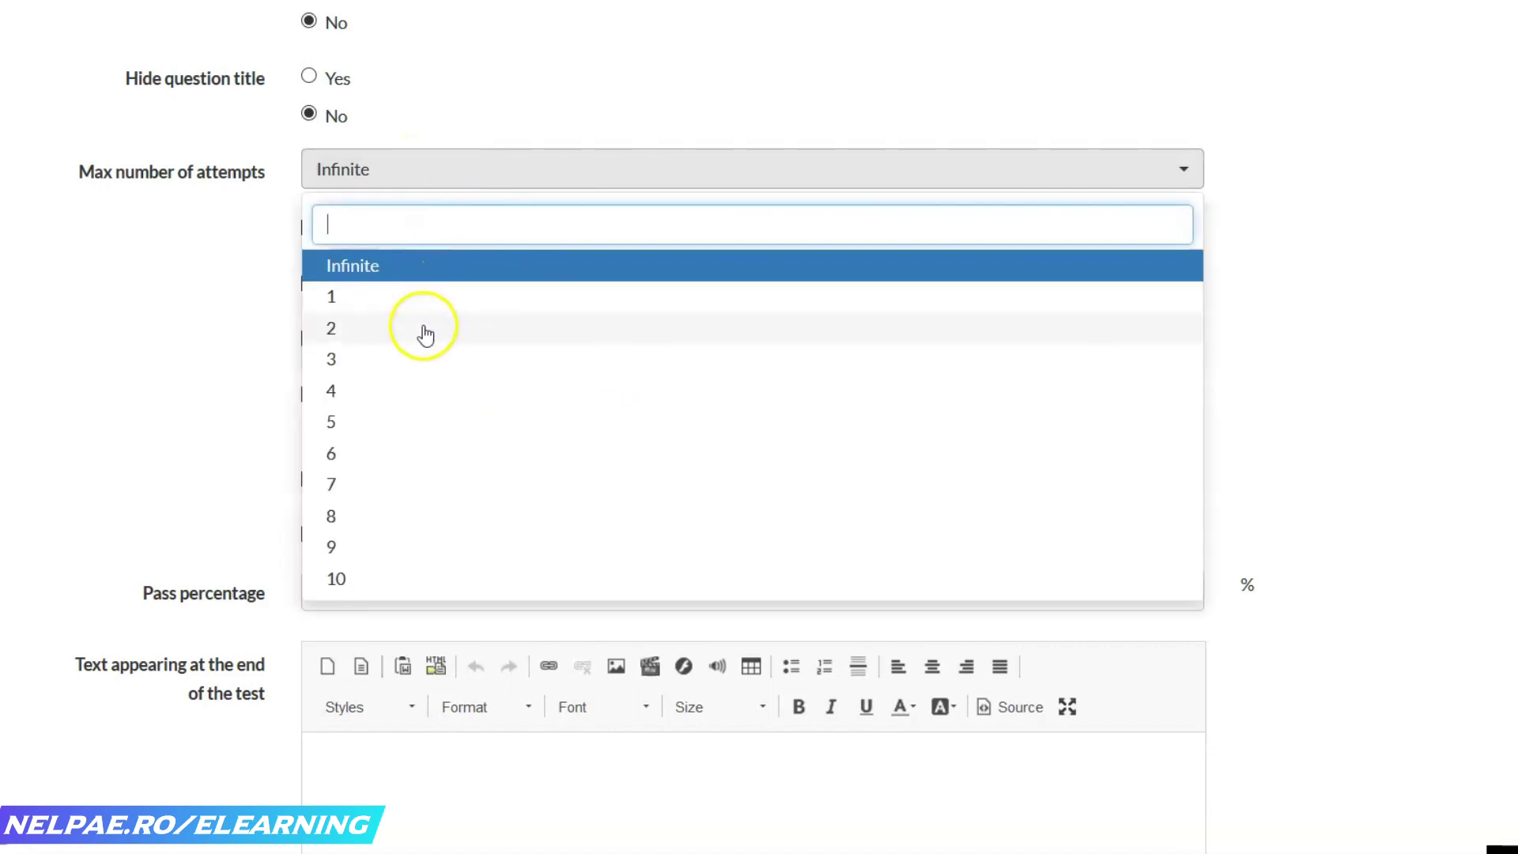
pyautogui.click(1396, 257)
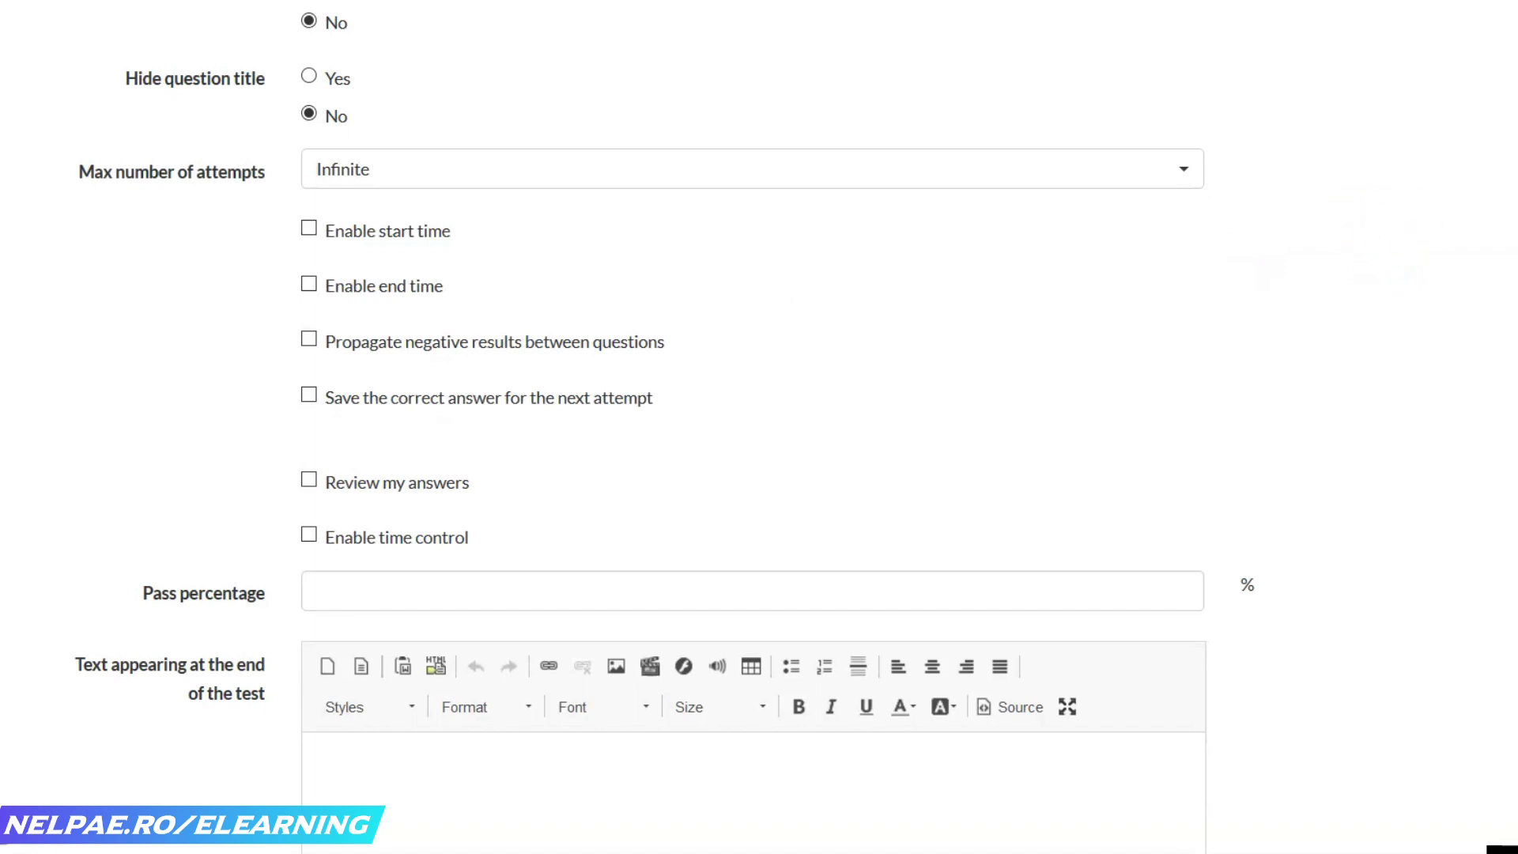
# - Set the test's pass percentage to 50, leaving the start time, end time and time control options disabled
pyautogui.scroll(-1, 665, 372)
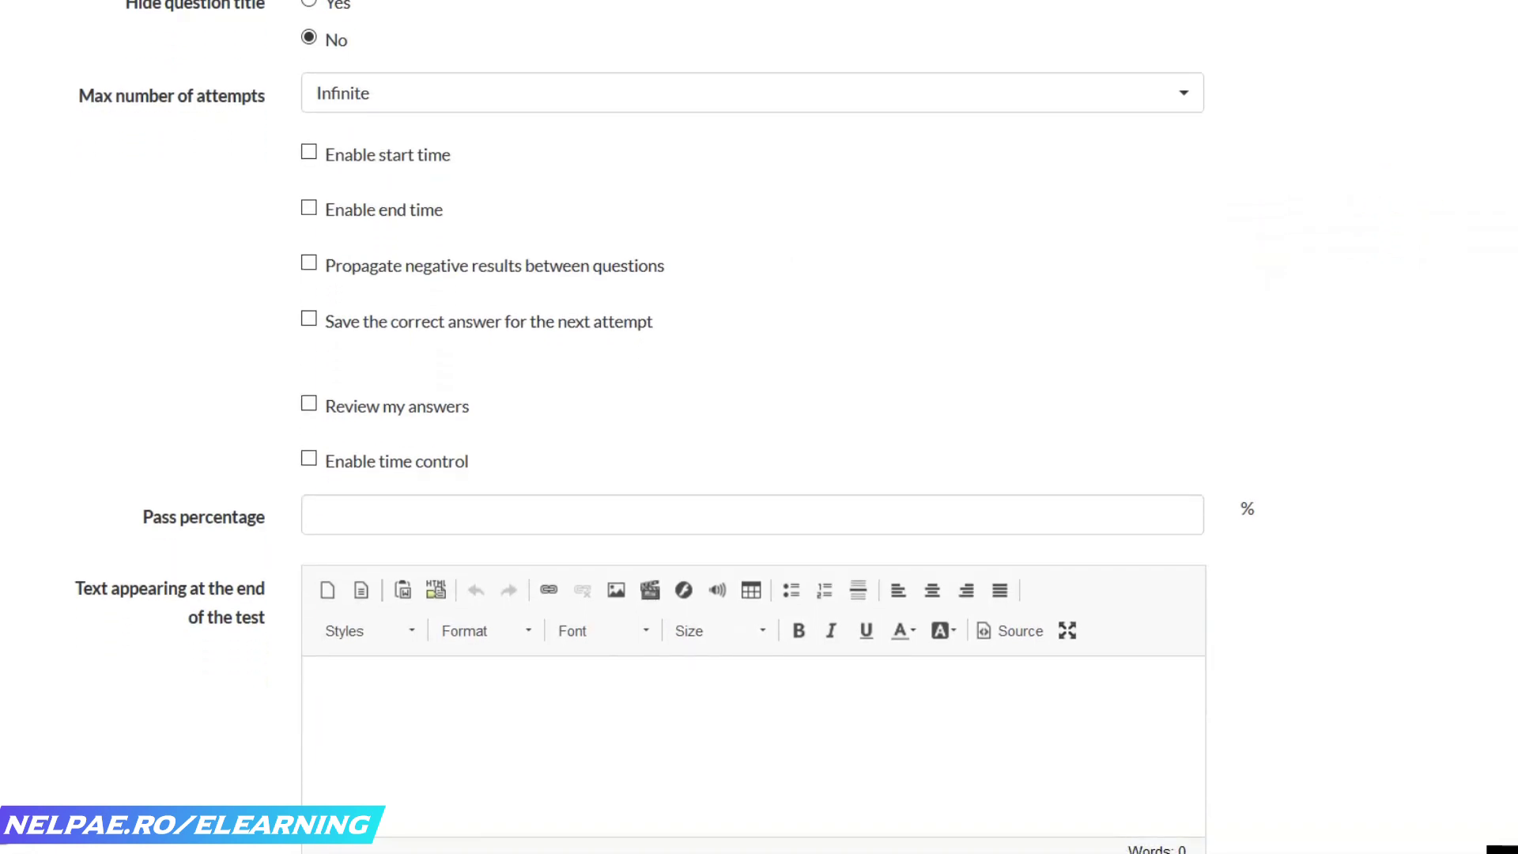
pyautogui.scroll(-1, 246, 38)
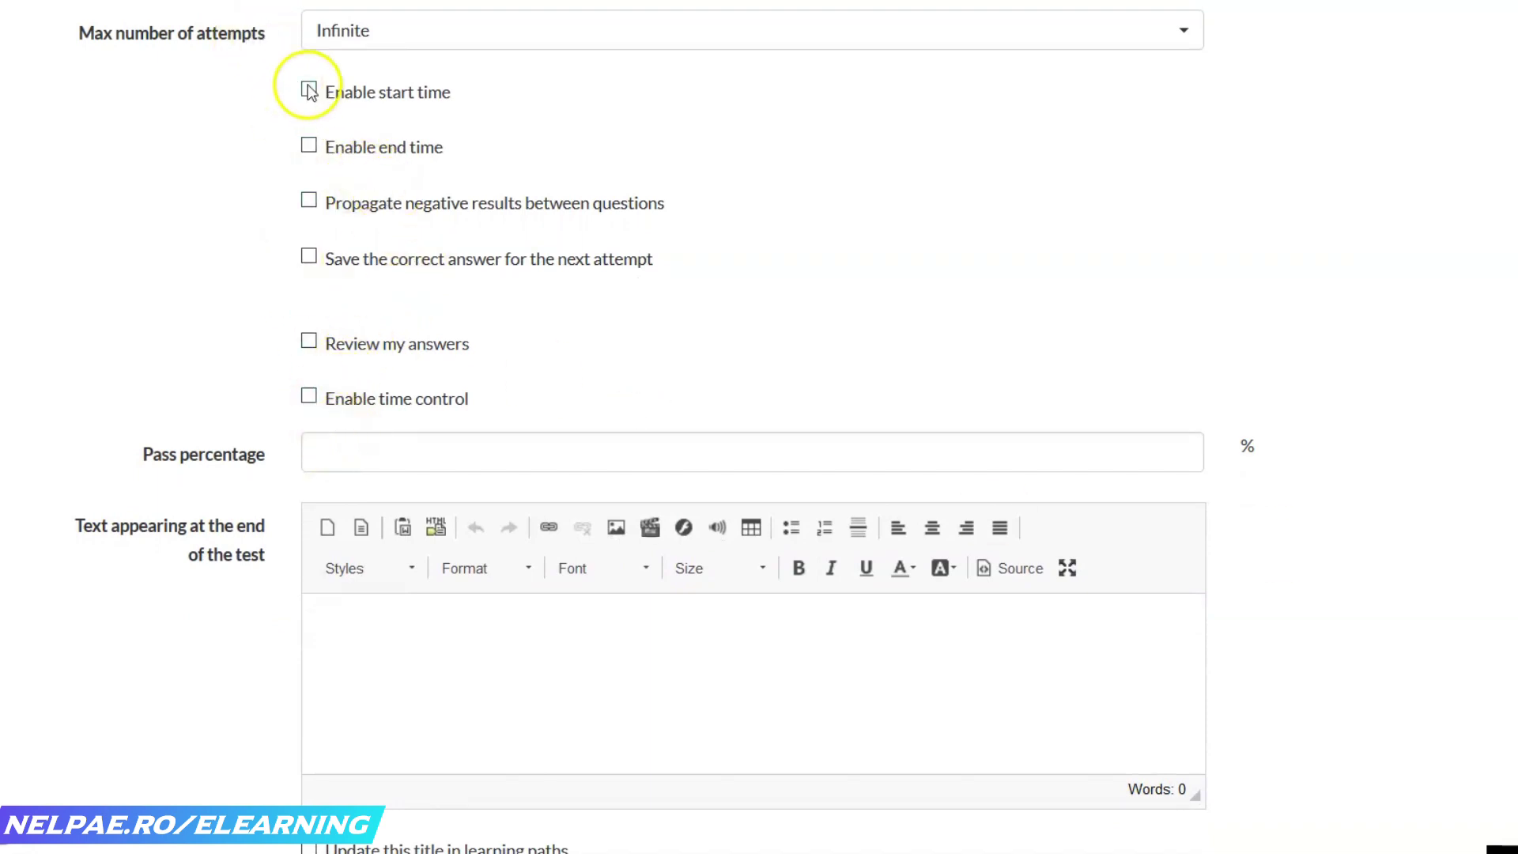
pyautogui.click(338, 448)
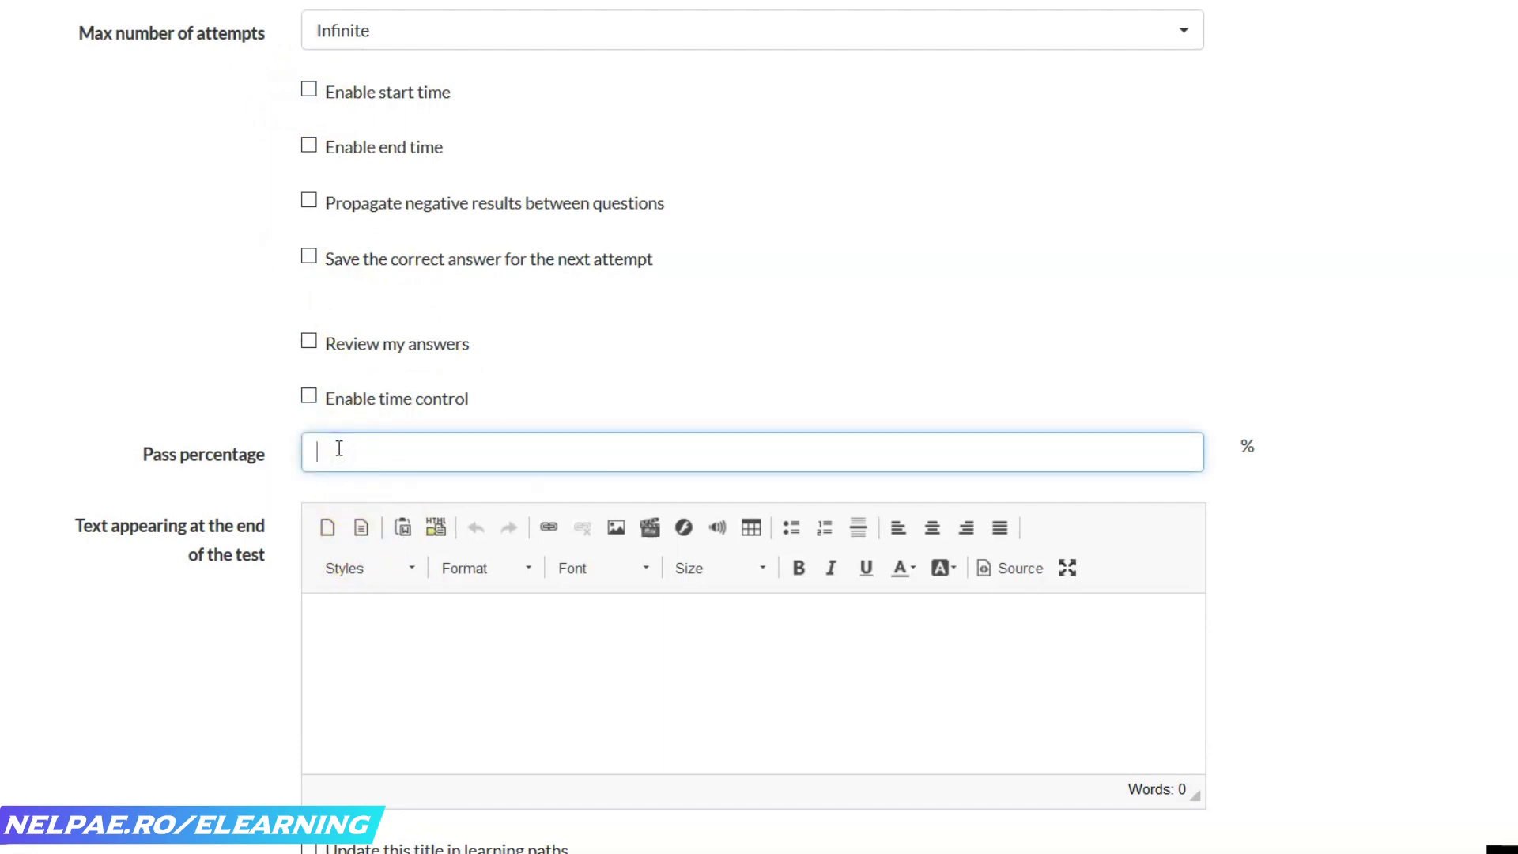
pyautogui.write('50')
# - Copy "Felicitări, ați promovat testul!" from the Word document into the text appearing at the end of the test
pyautogui.scroll(-3, 759, 427)
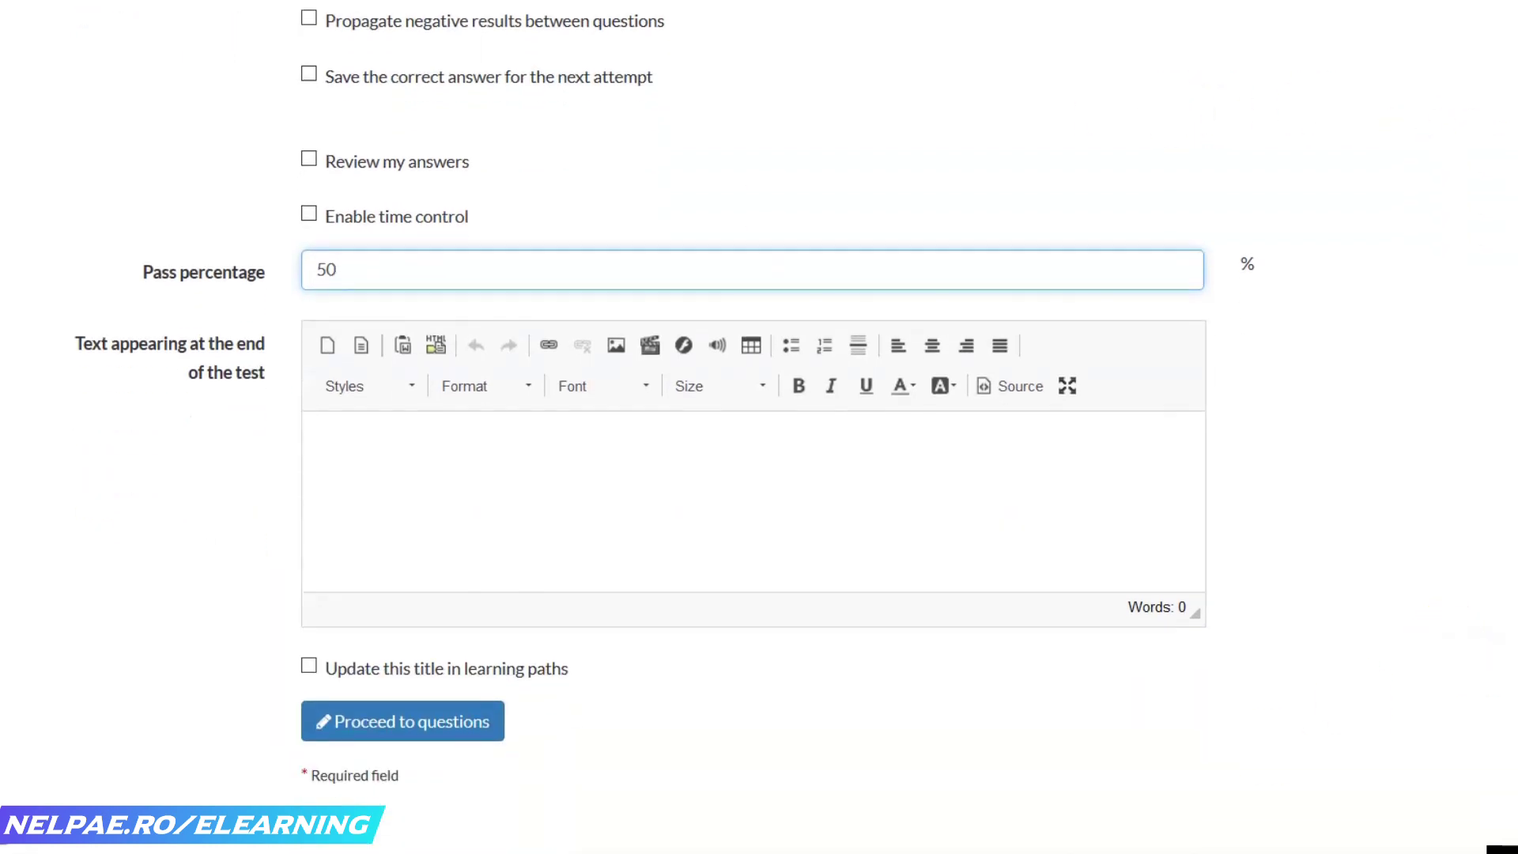
pyautogui.moveTo(755, 852)
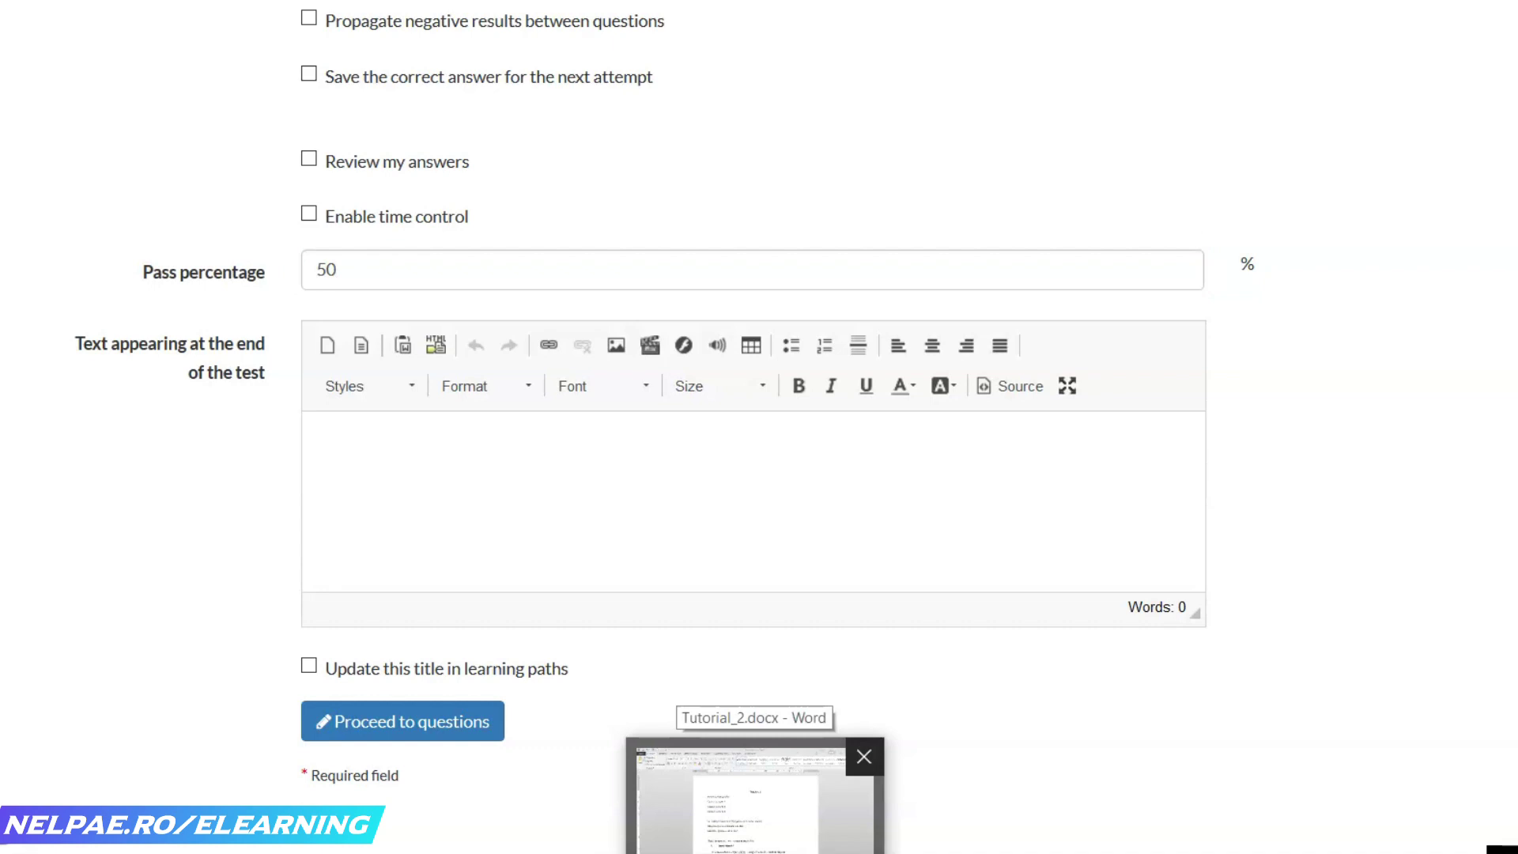
pyautogui.click(755, 798)
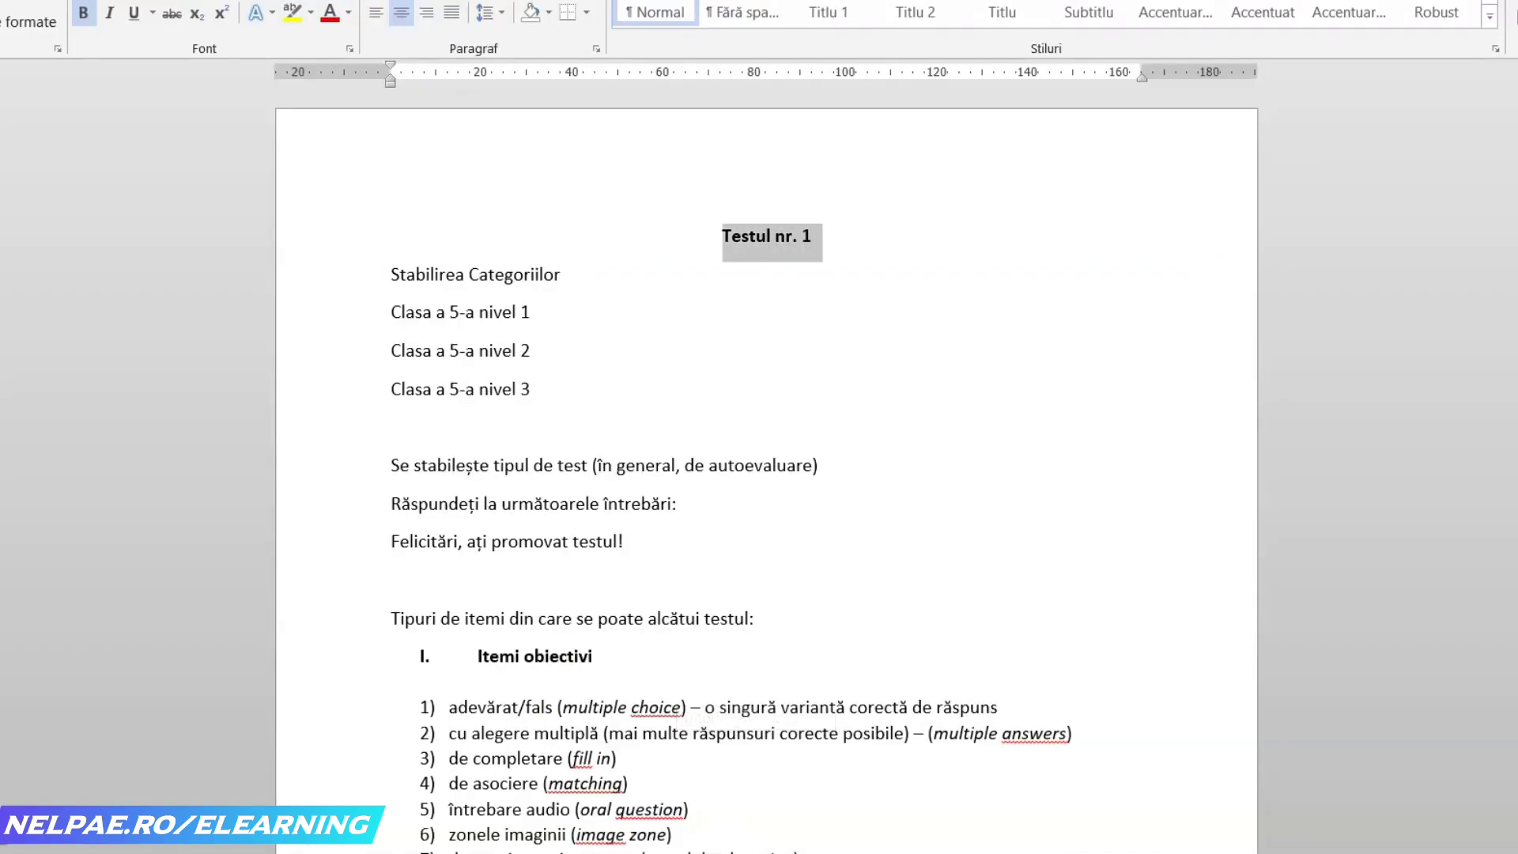
pyautogui.click(668, 531)
pyautogui.moveTo(668, 532); pyautogui.dragTo(396, 543)
pyautogui.hotkey('ctrl', 'c')
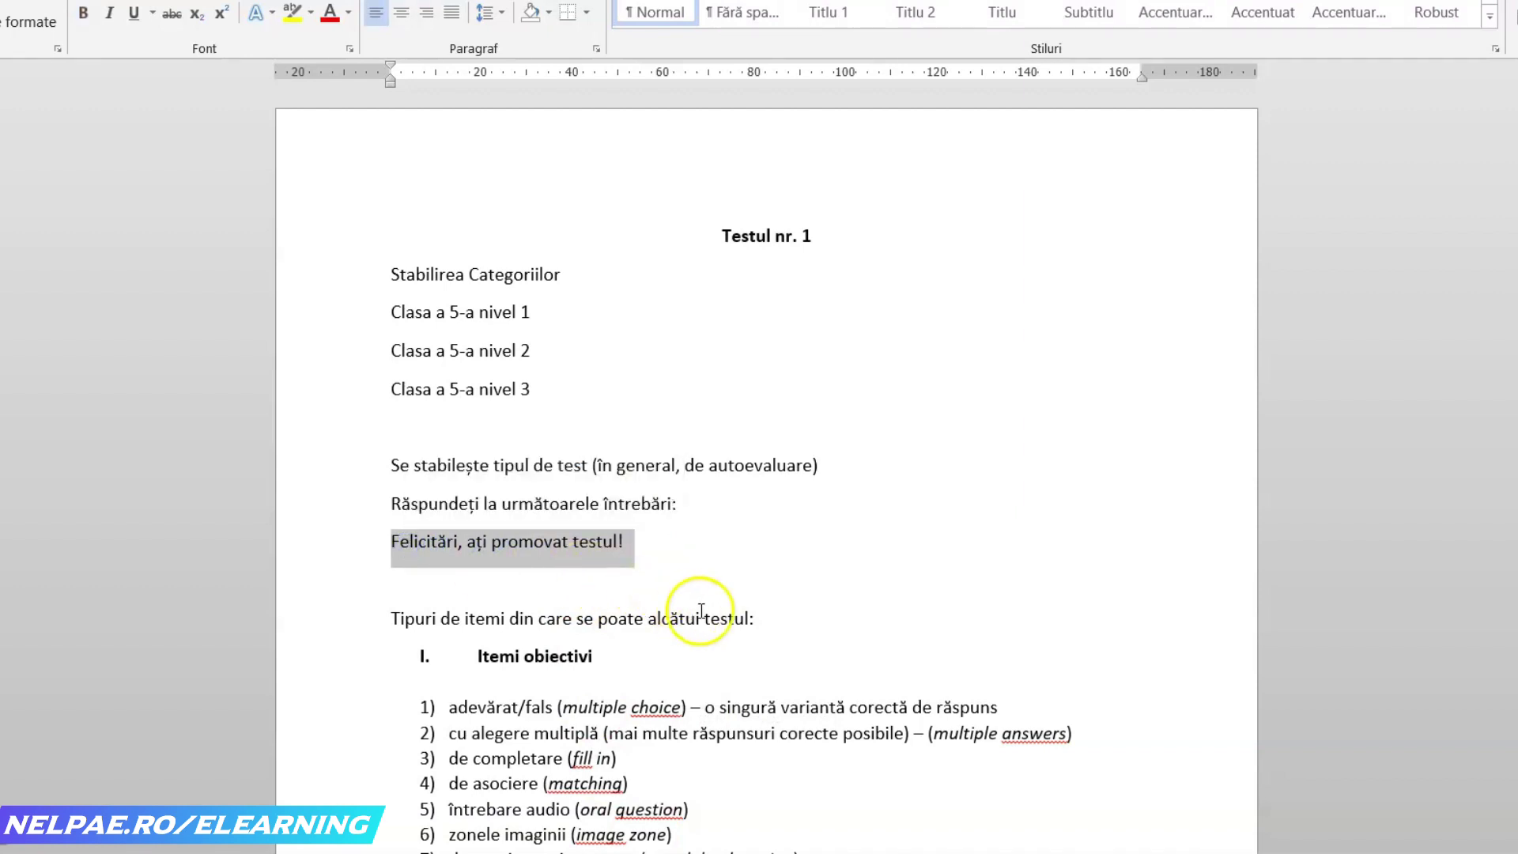
pyautogui.hotkey('alt', 'Tab')
pyautogui.click(367, 442)
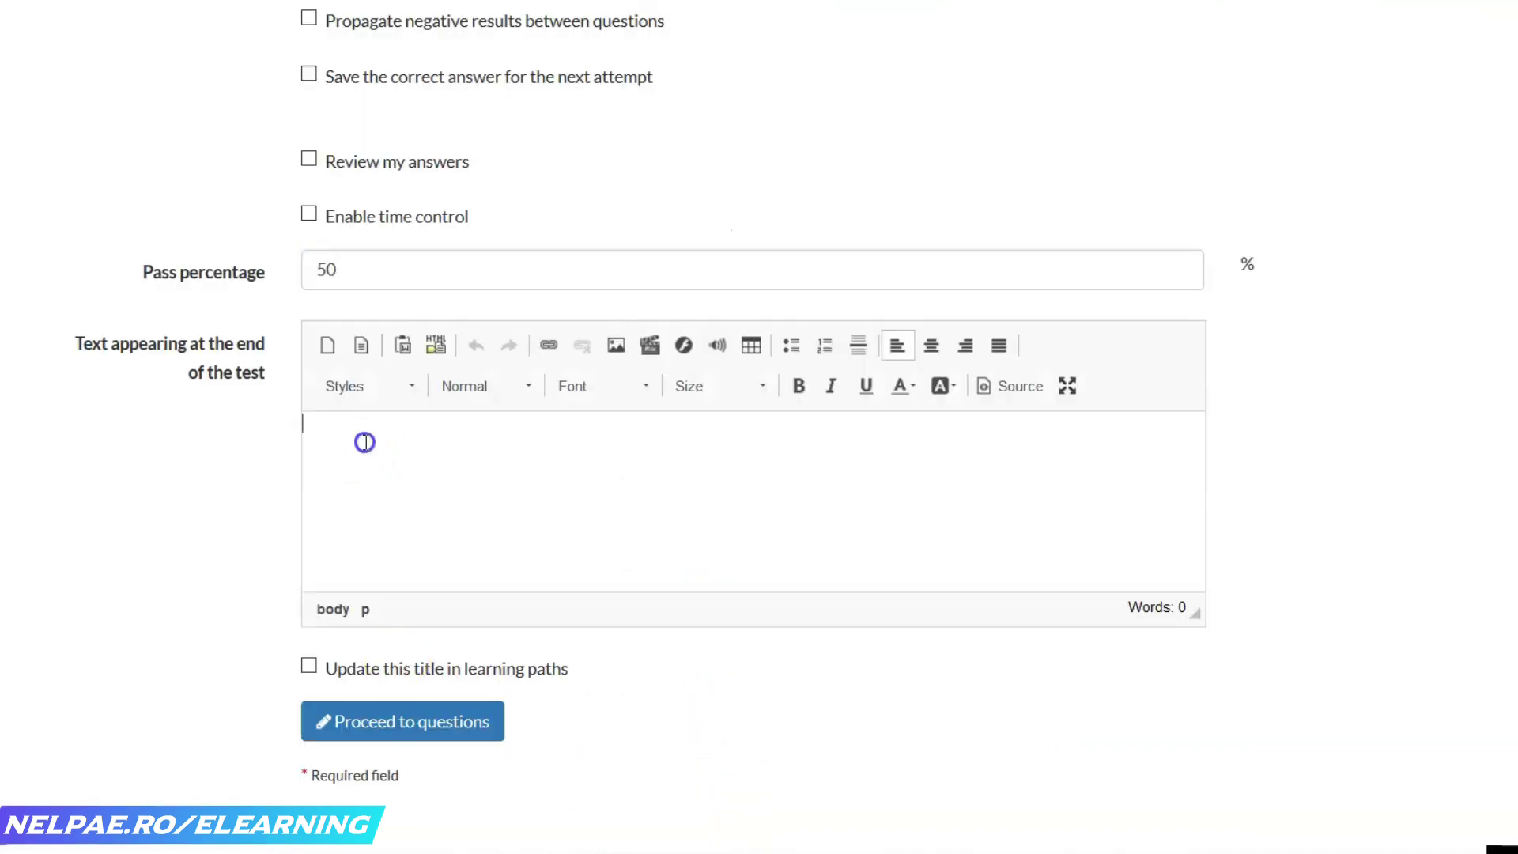
pyautogui.hotkey('ctrl', 'v')
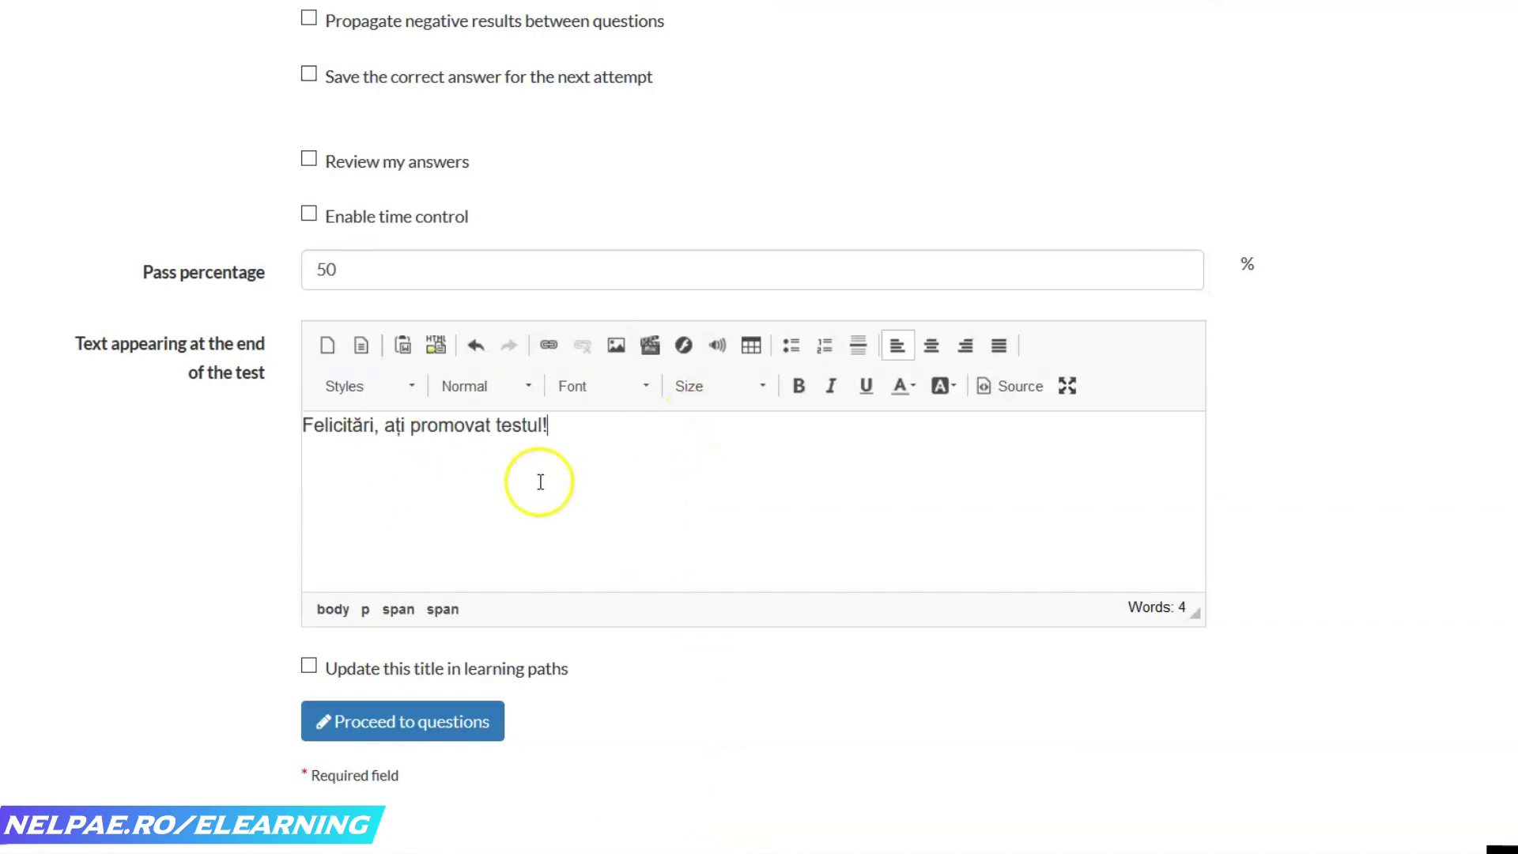
# - Copy "Răspundeți la următoarele întrebări:" from the Word document into the test's context description
pyautogui.scroll(15, 759, 427)
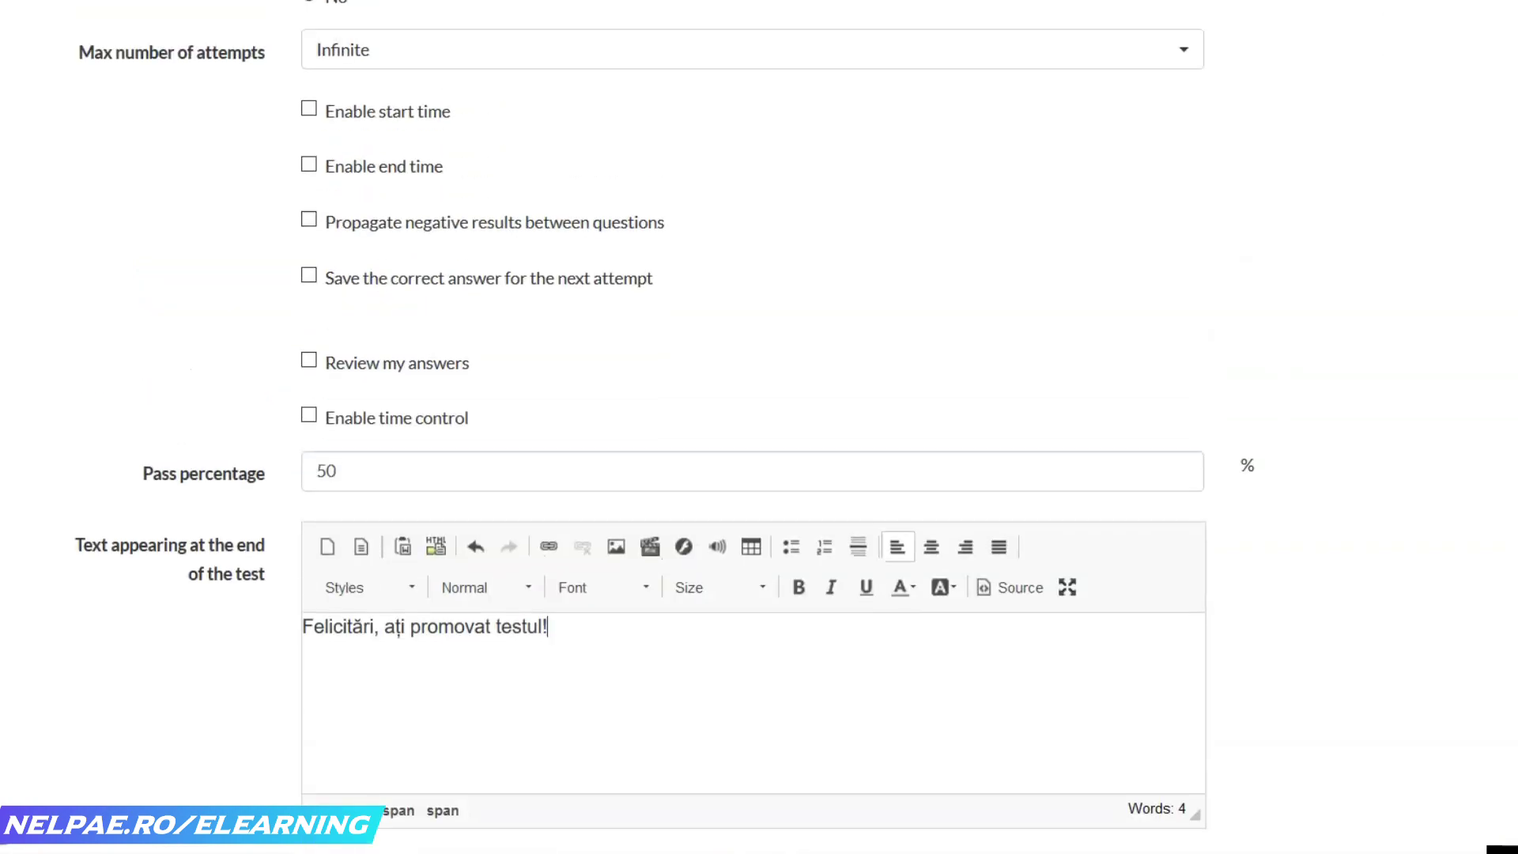
pyautogui.scroll(2, 759, 427)
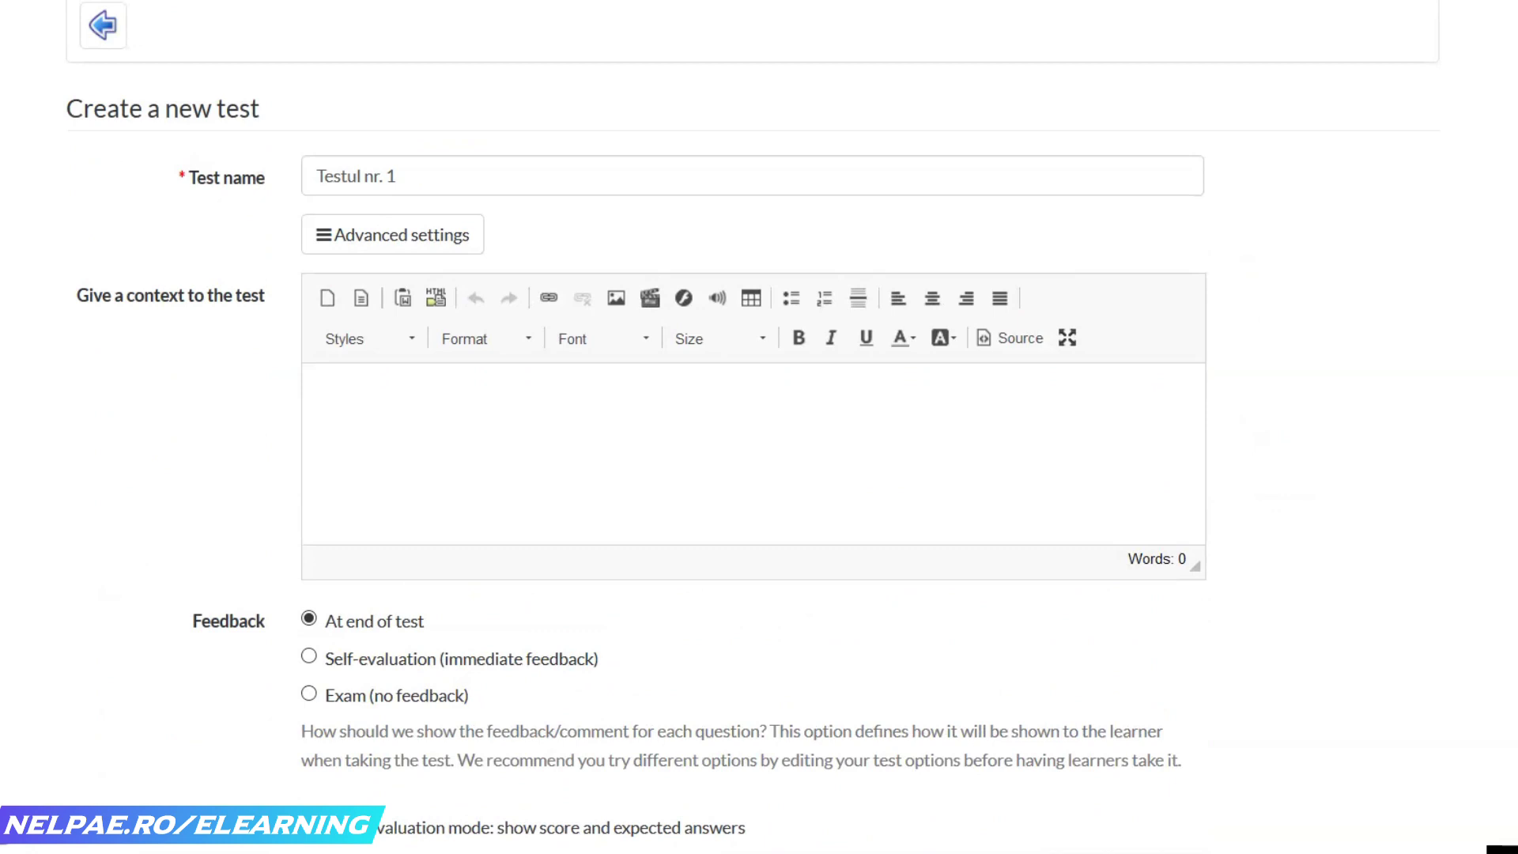
pyautogui.click(430, 427)
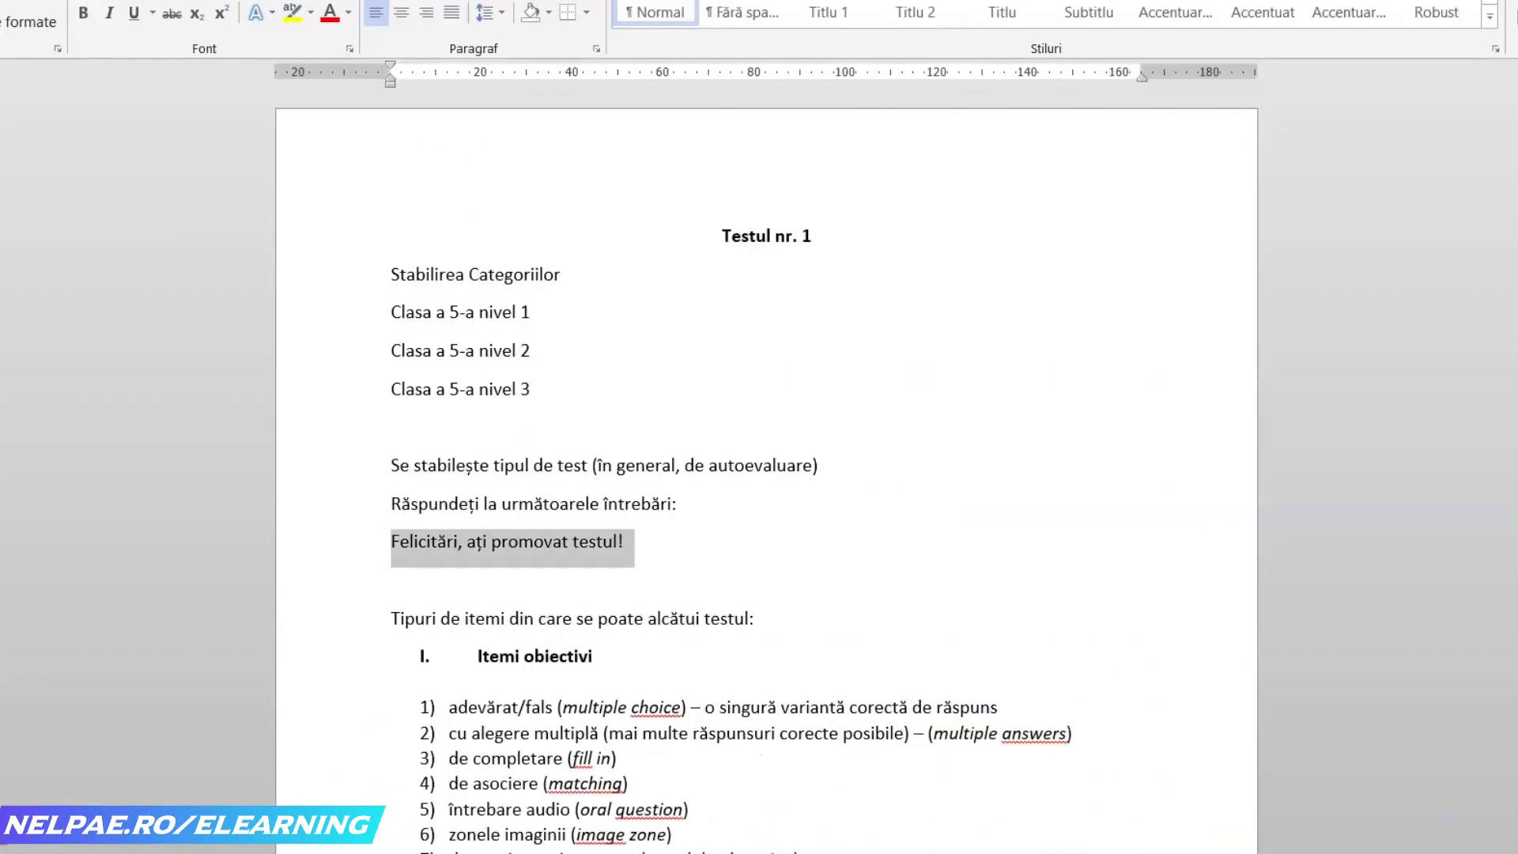
pyautogui.moveTo(664, 509); pyautogui.dragTo(384, 524)
pyautogui.hotkey('ctrl', 'c')
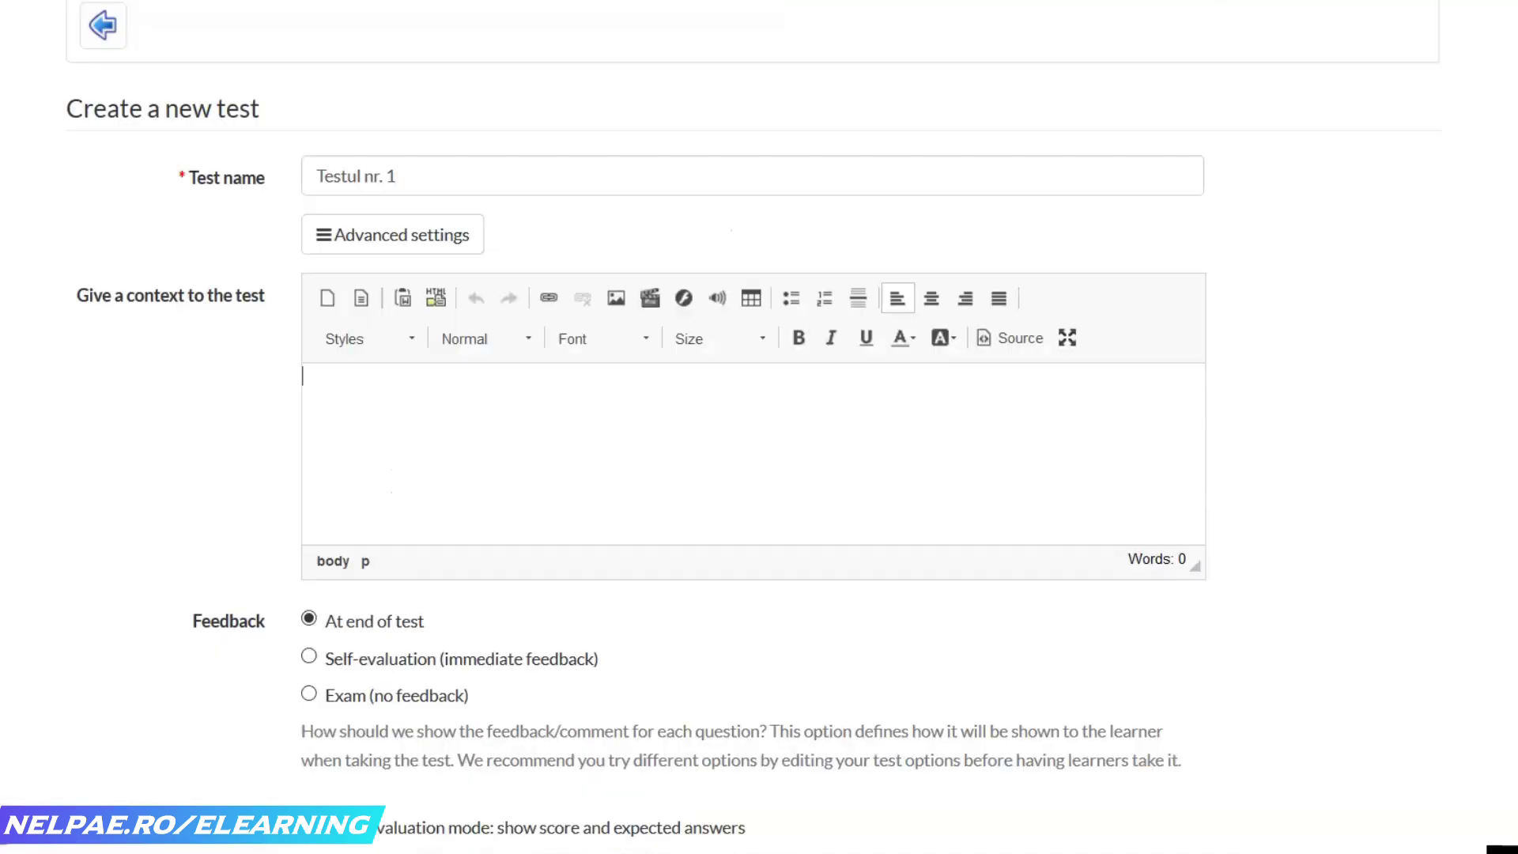
pyautogui.click(441, 400)
pyautogui.hotkey('ctrl', 'v')
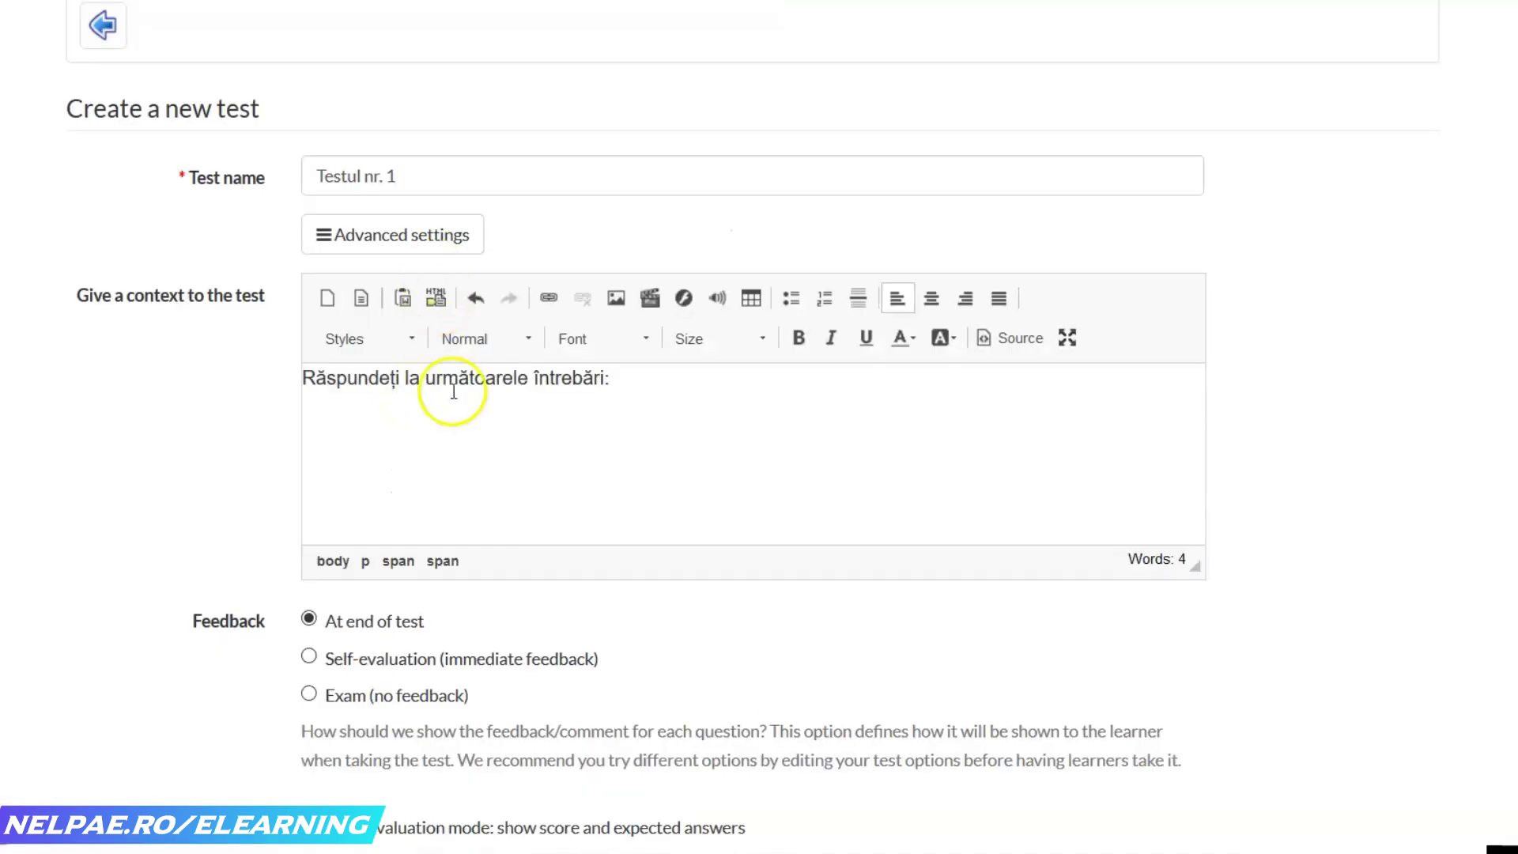
# - Create the test "Testul nr. 1" with the entered settings and proceed to its questions
pyautogui.click(622, 382)
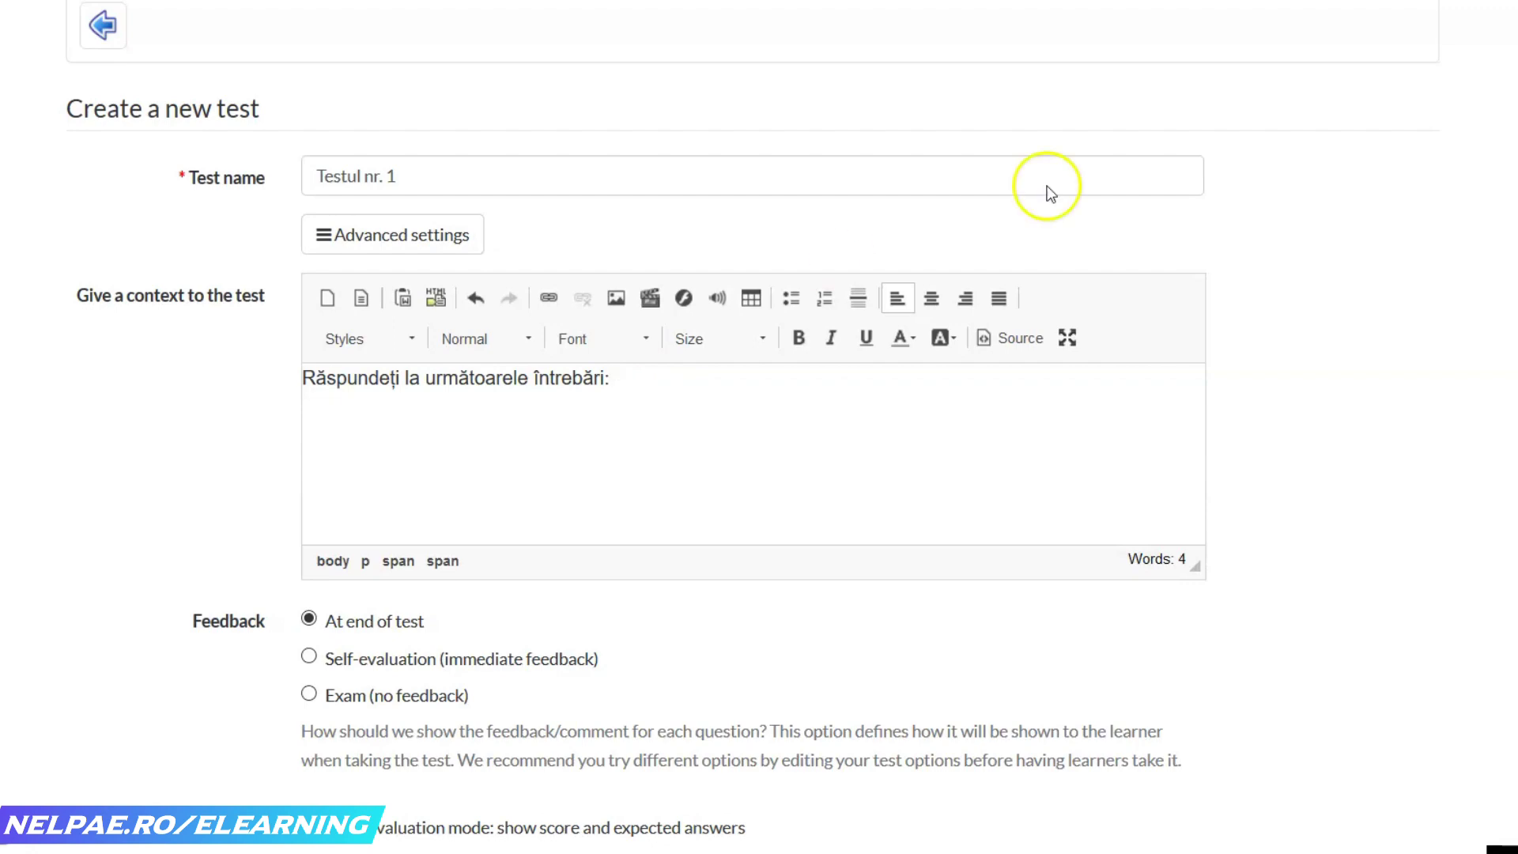
pyautogui.scroll(-20, 759, 427)
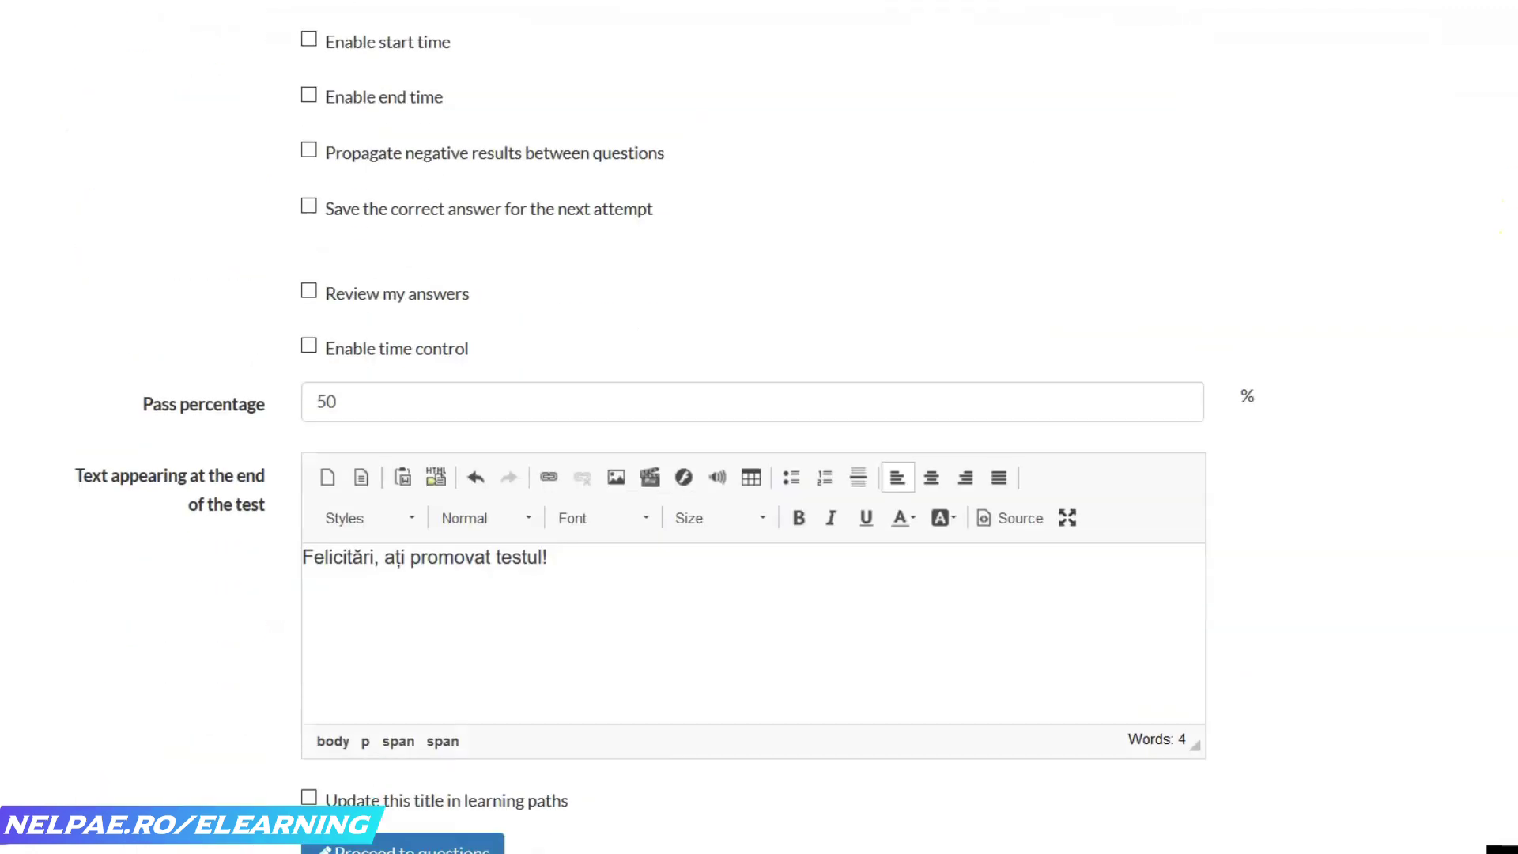
pyautogui.click(395, 697)
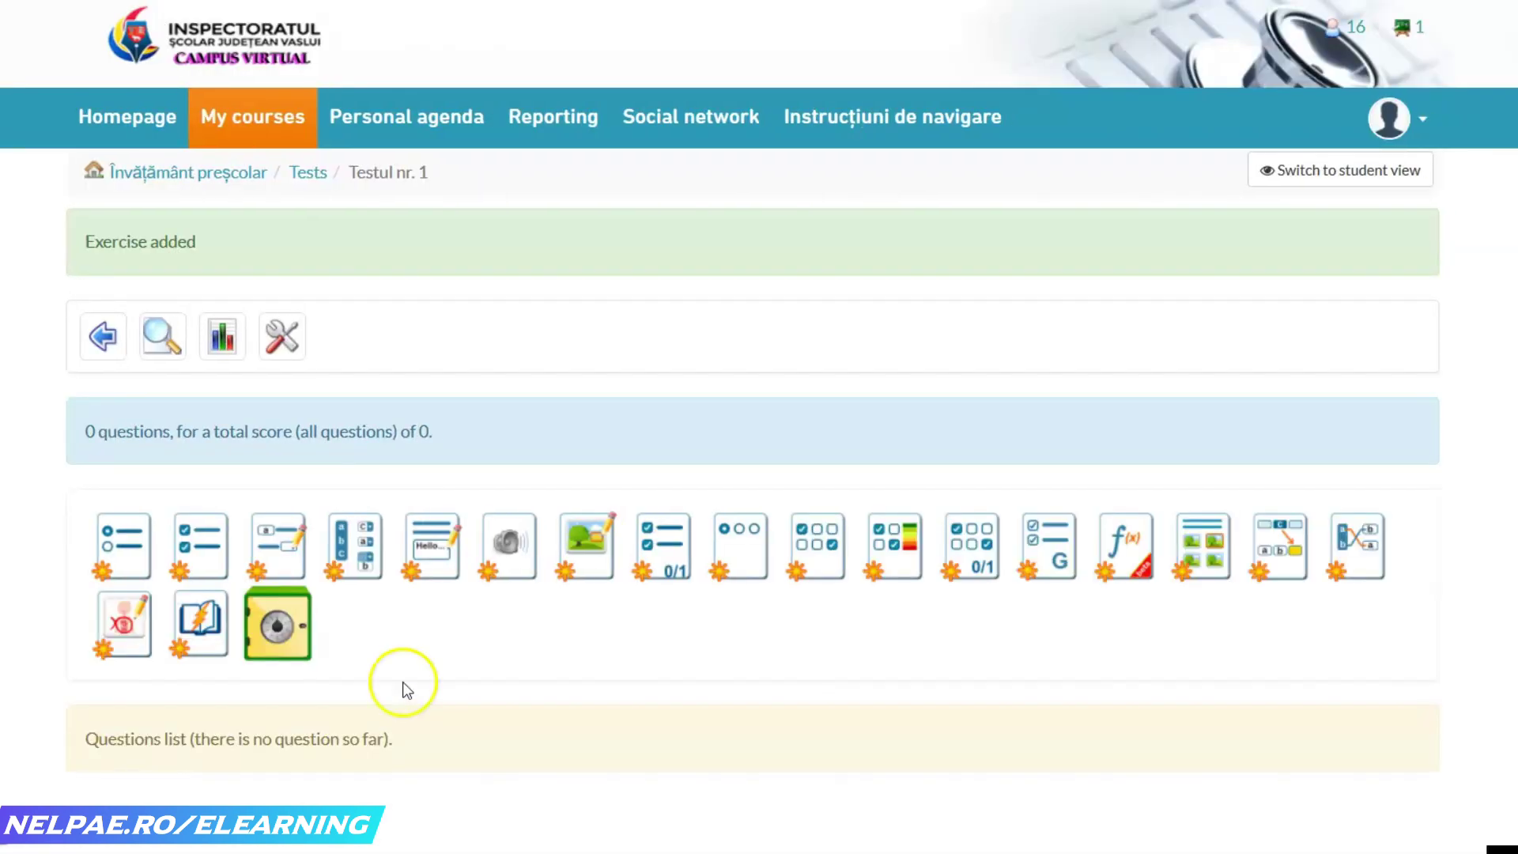
# - Read the list of objective item types in the Tutorial_2.docx Word document, highlighting the single-correct-answer note for multiple choice
pyautogui.scroll(-1, 760, 427)
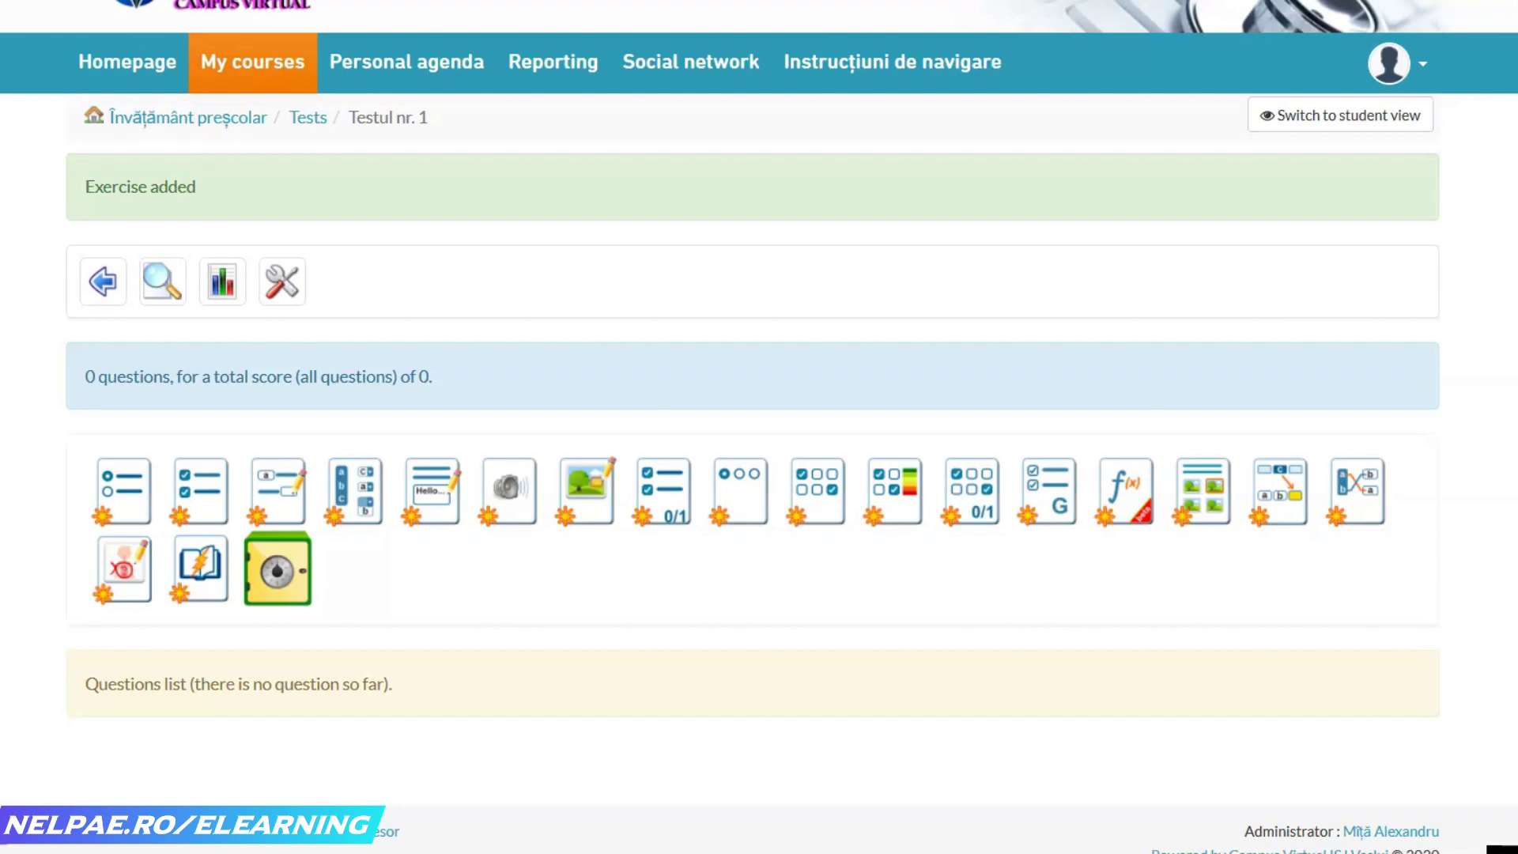
pyautogui.moveTo(756, 853)
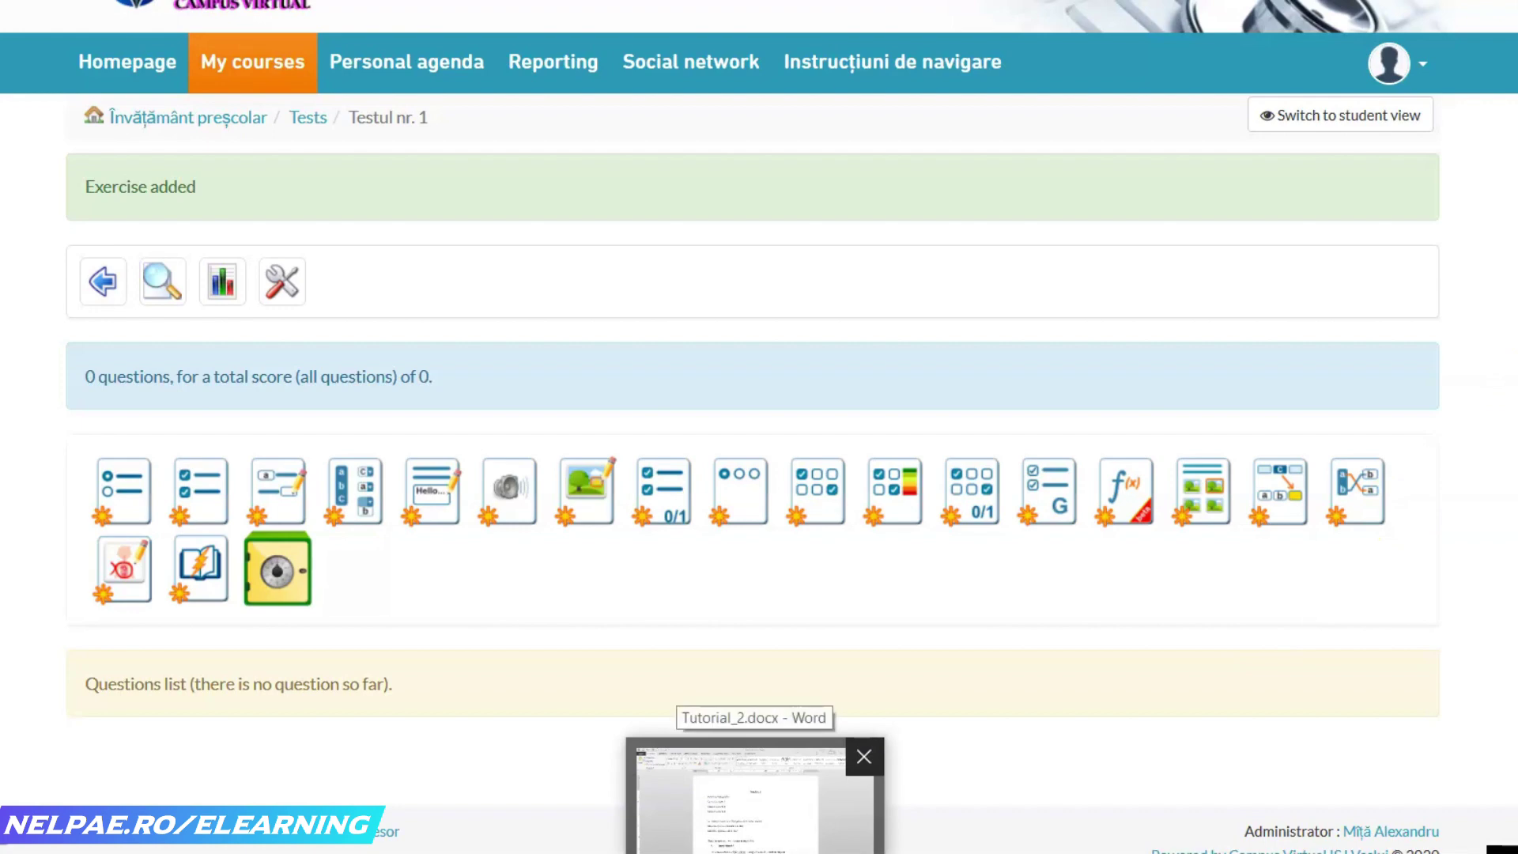
pyautogui.click(751, 799)
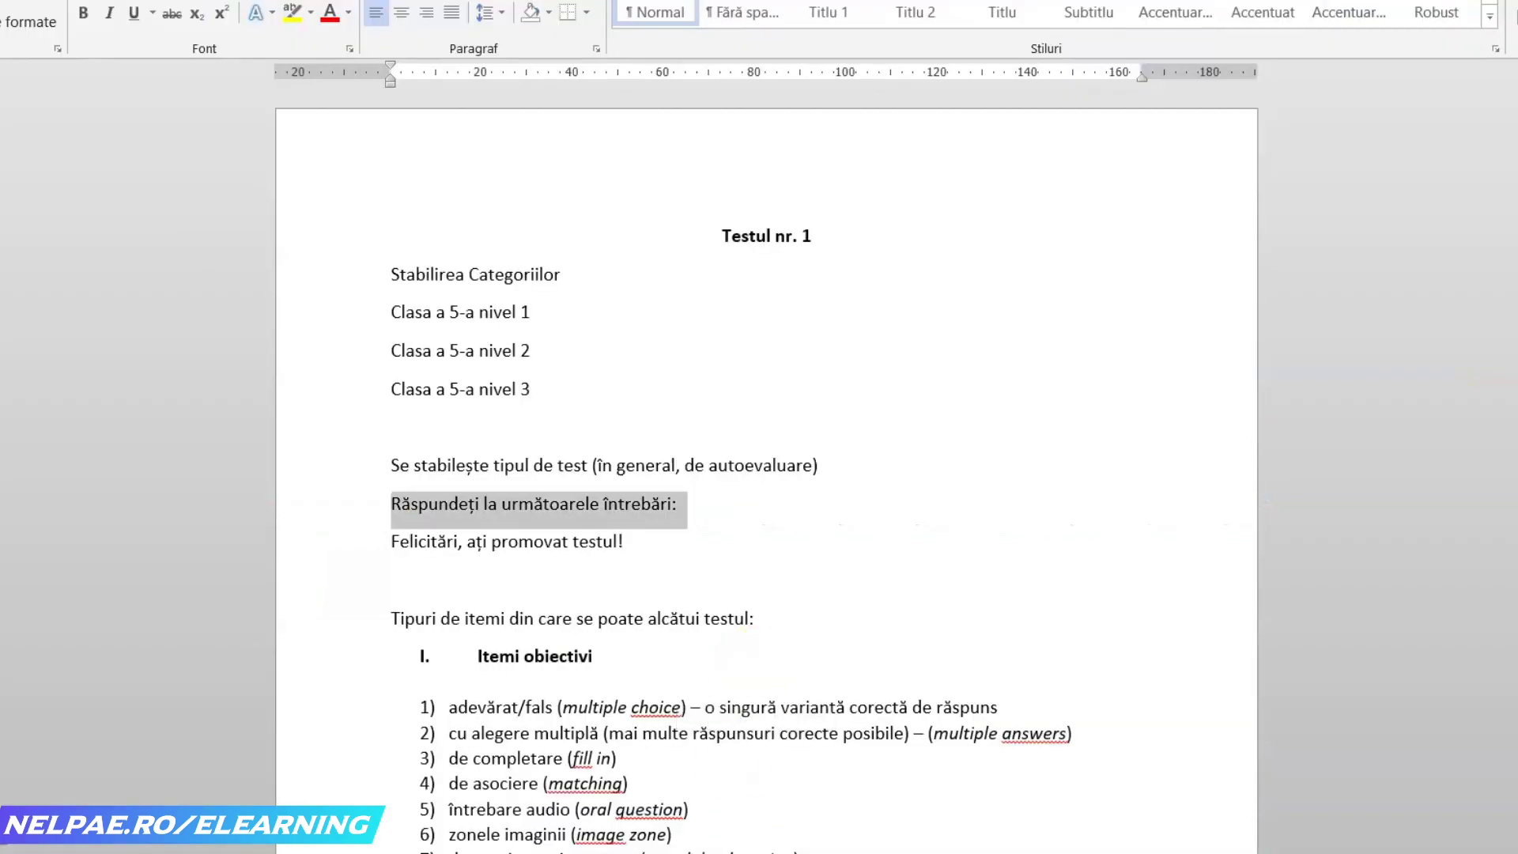
pyautogui.scroll(-6, 763, 447)
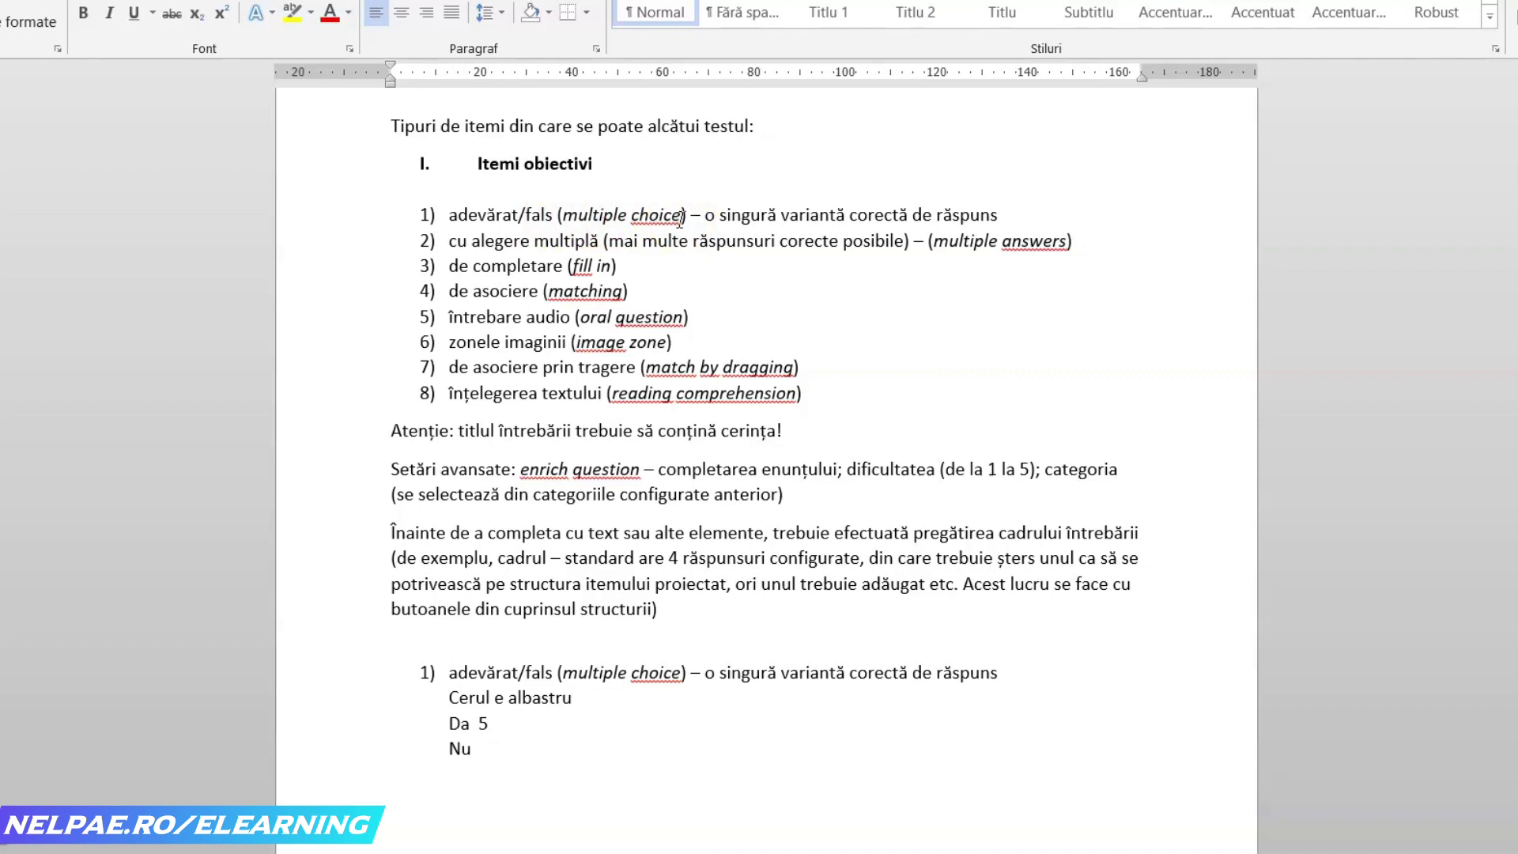
pyautogui.moveTo(1036, 218); pyautogui.dragTo(705, 218)
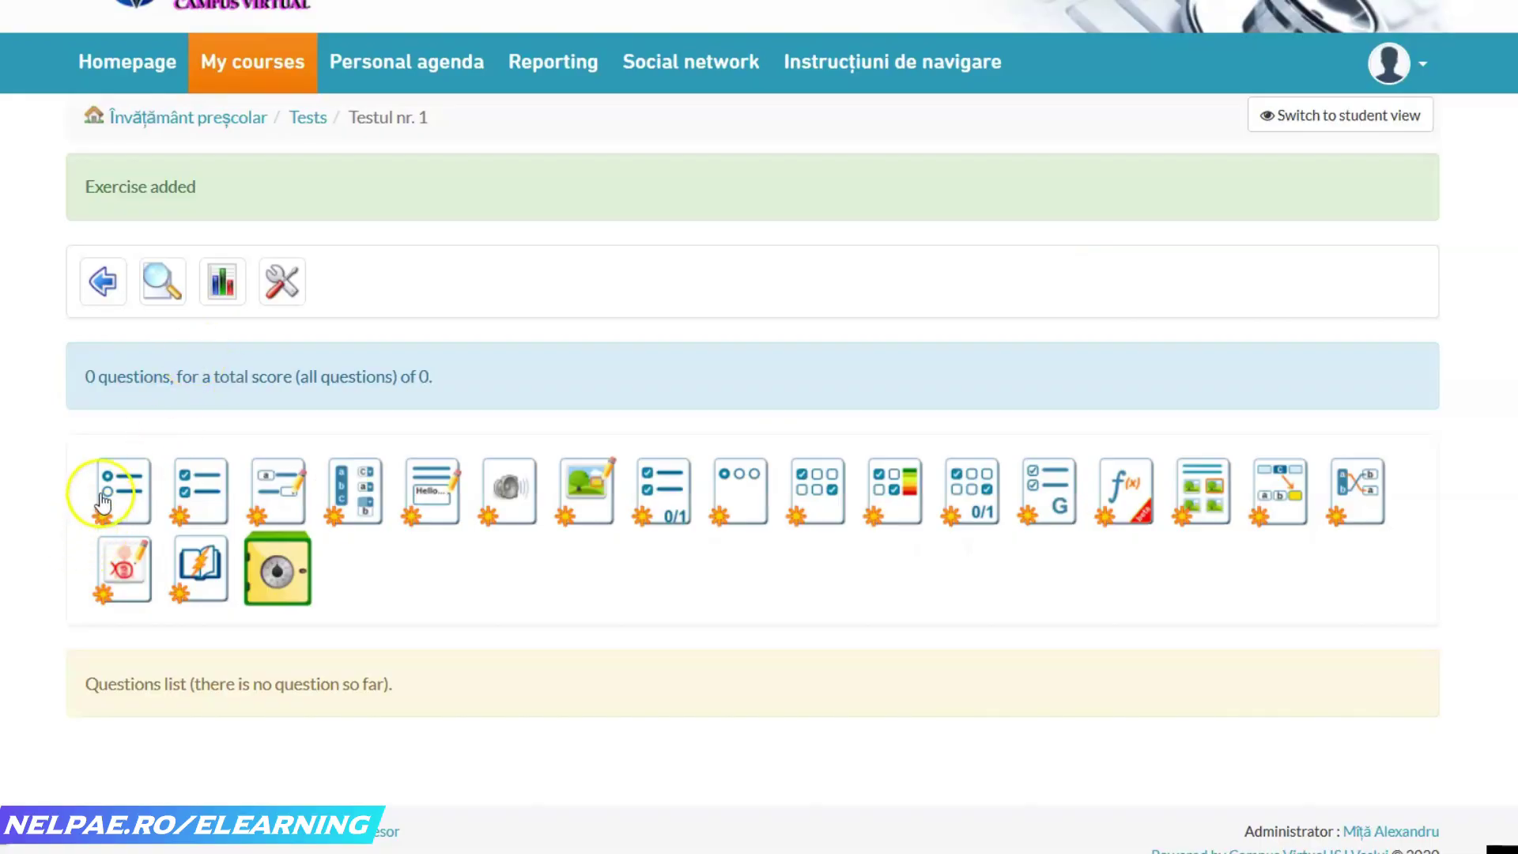
# - Examine the question types available for the test, including multiple answers, fill blanks, matching, match by dragging, oral expression, image zones and exact selection
pyautogui.click(195, 489)
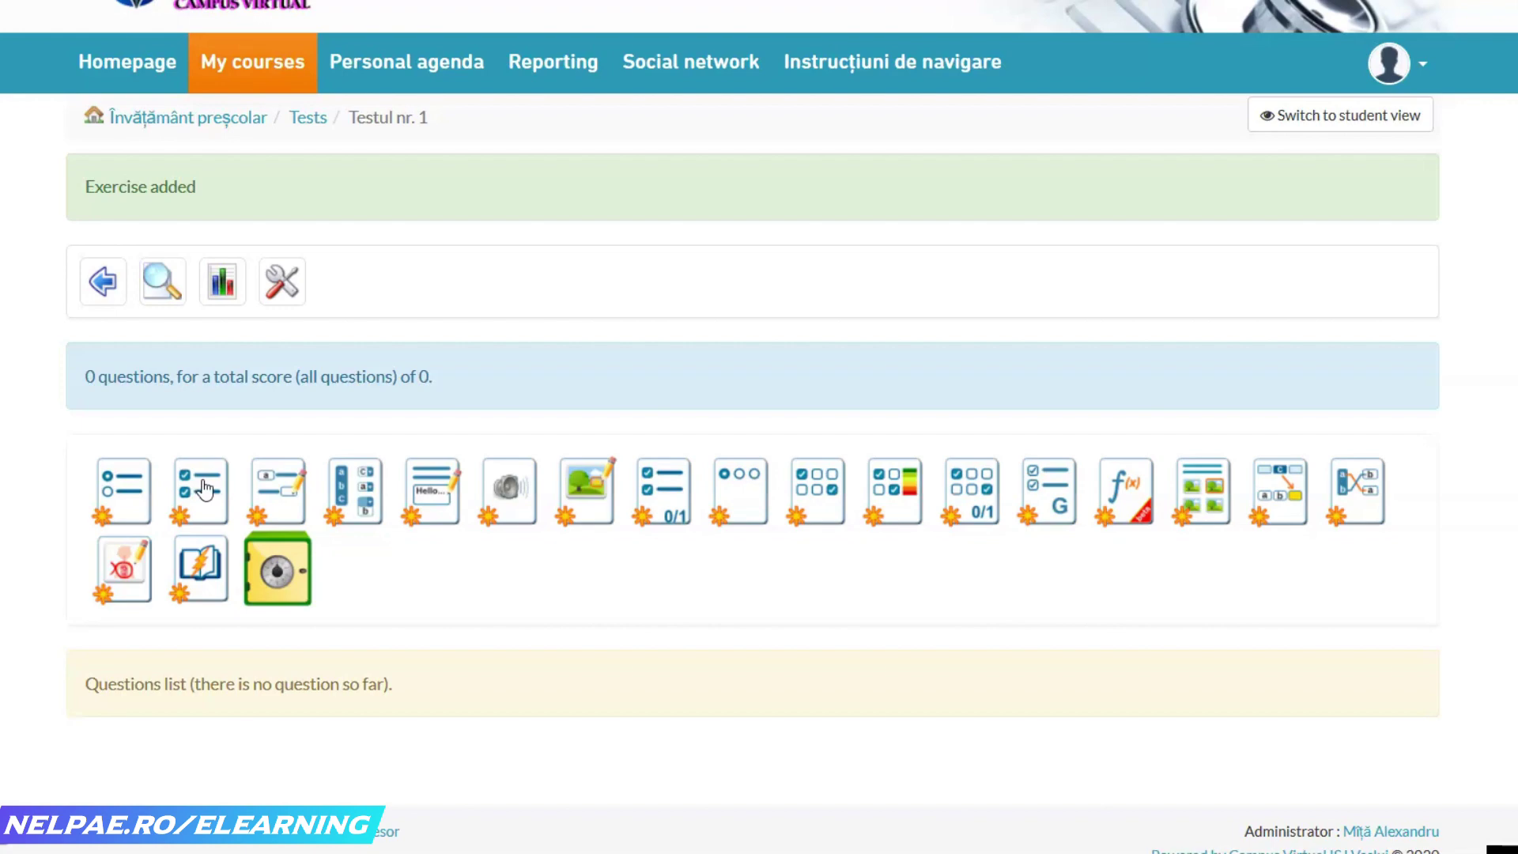
pyautogui.click(268, 497)
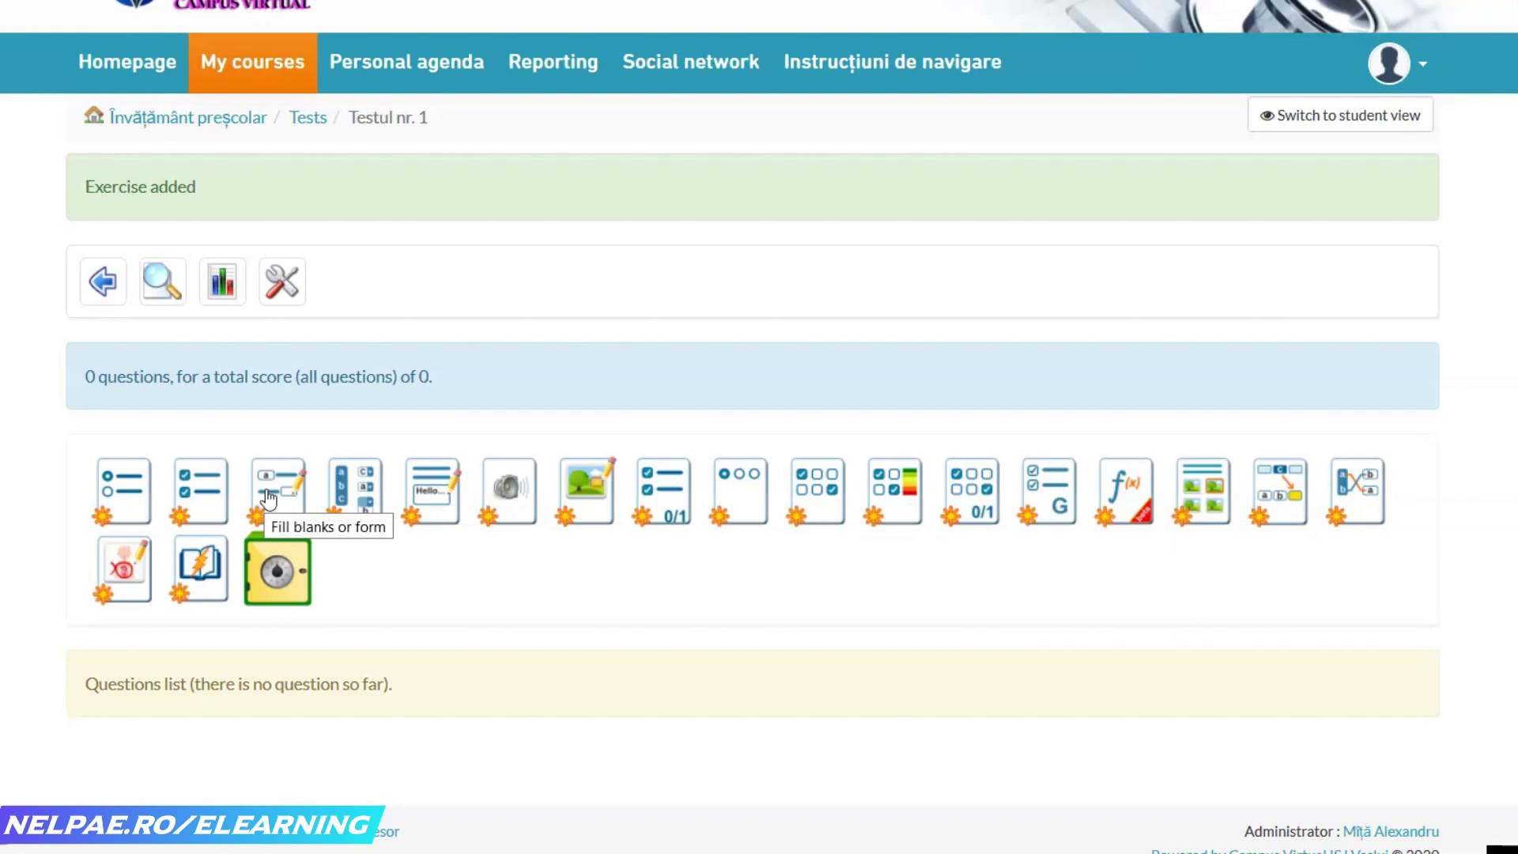
pyautogui.click(341, 496)
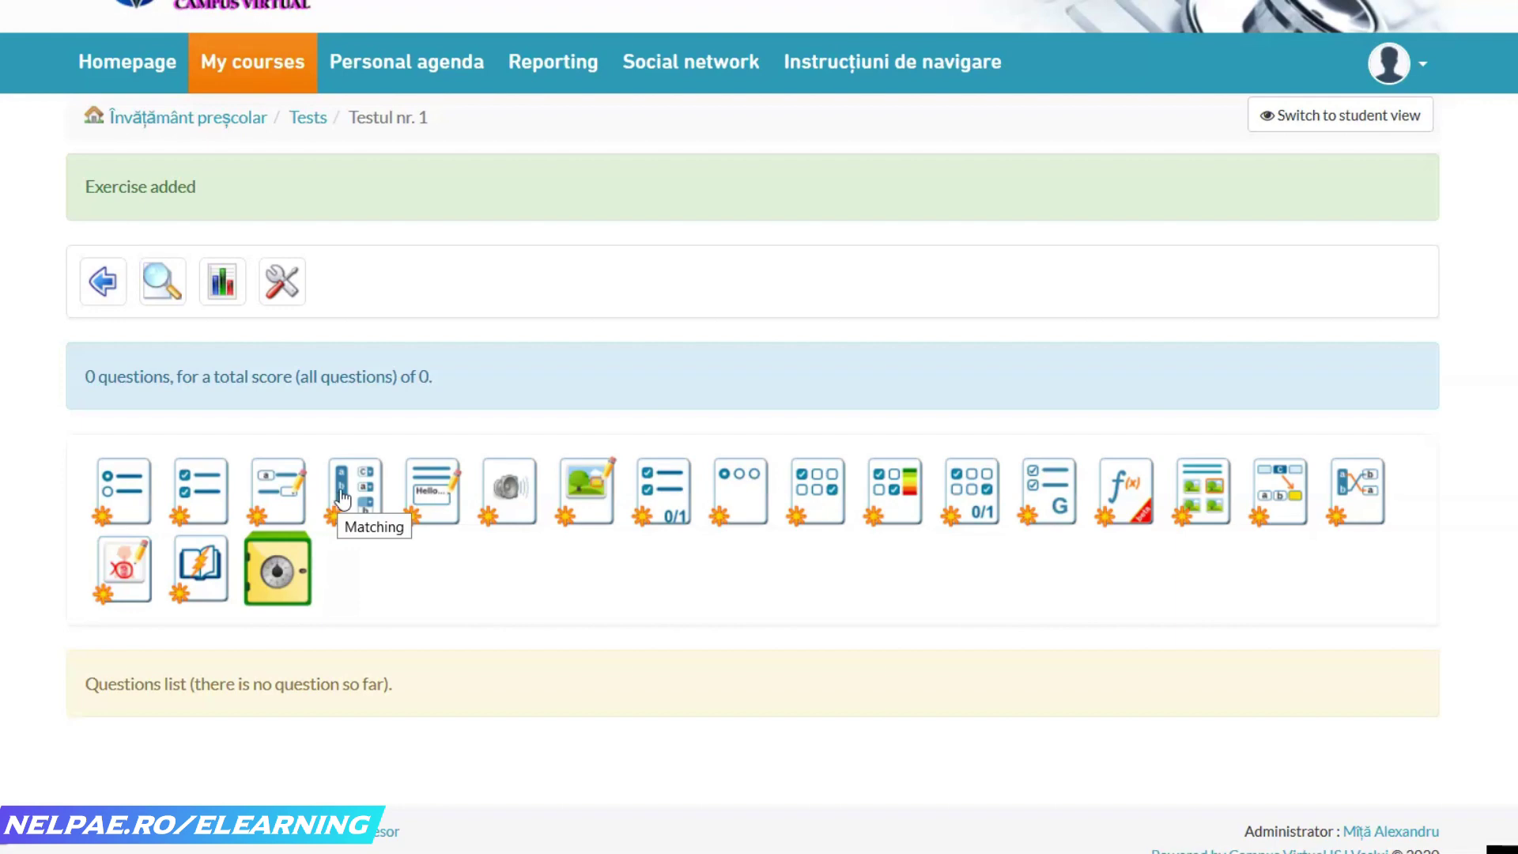
pyautogui.click(353, 510)
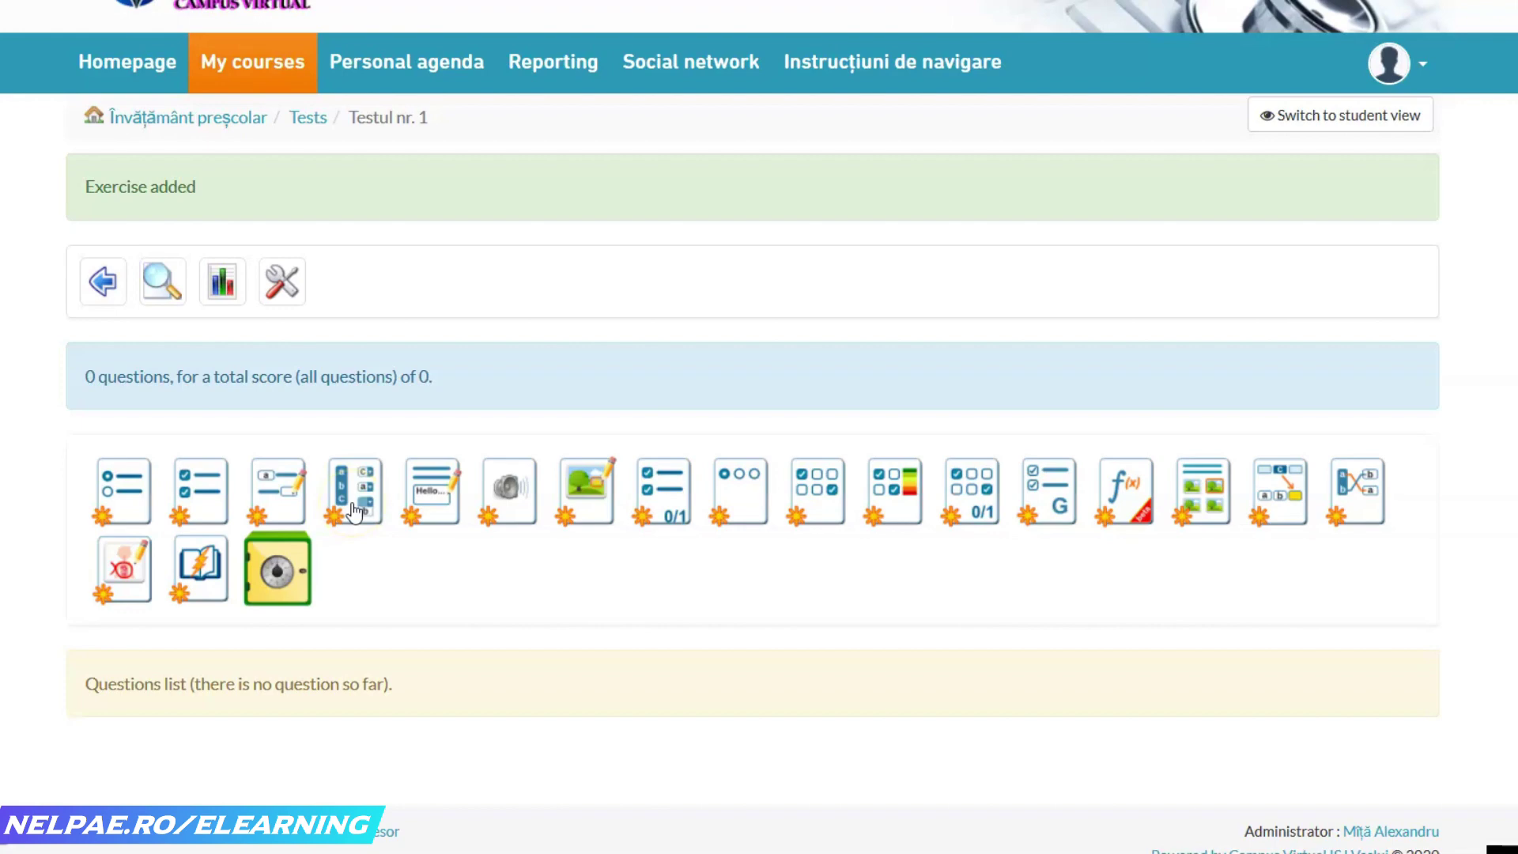
pyautogui.click(1358, 498)
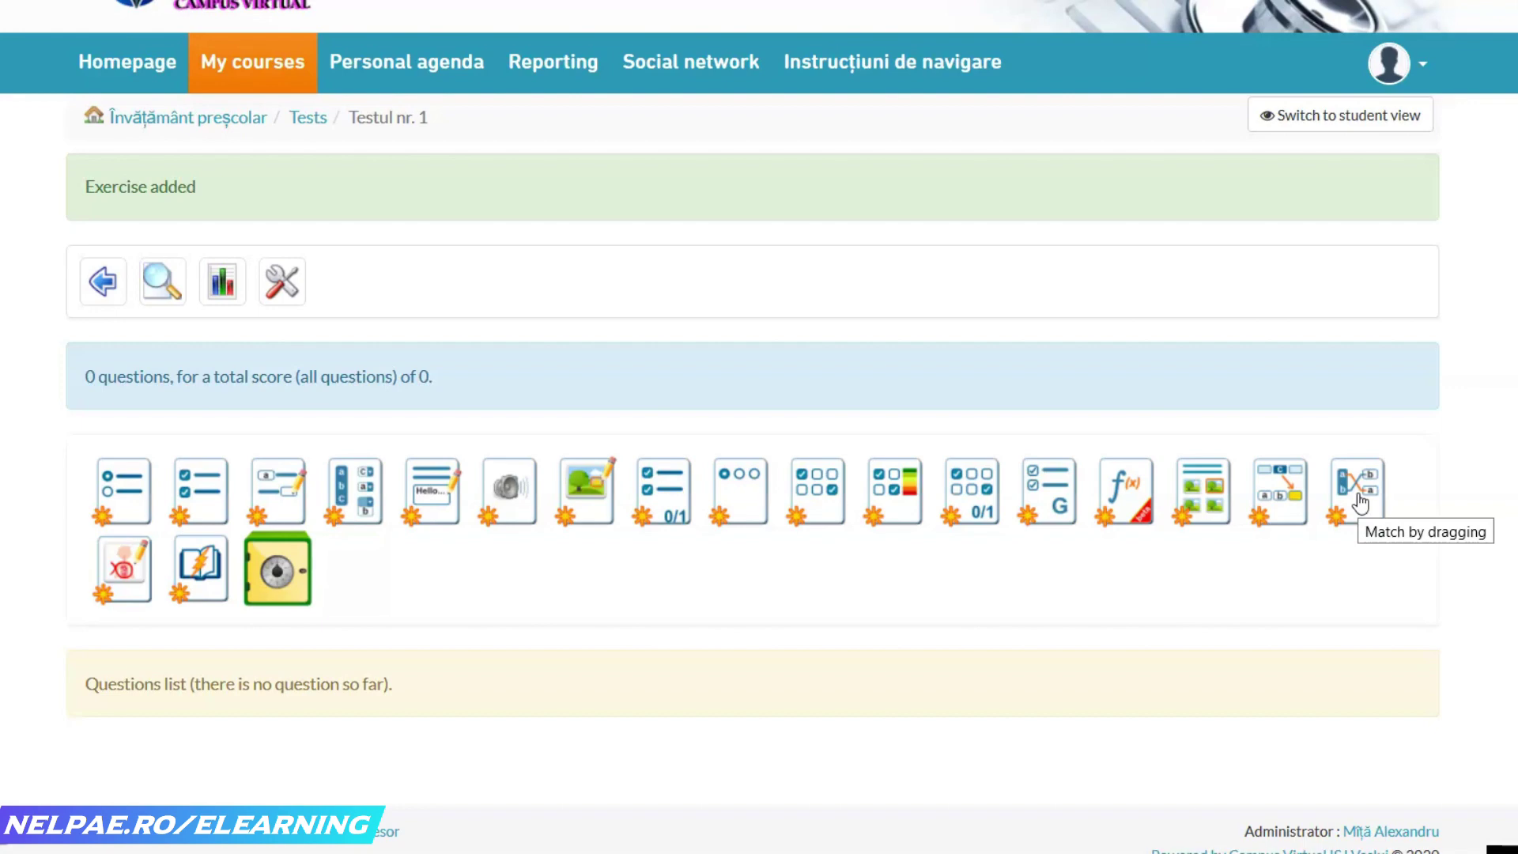
pyautogui.click(508, 497)
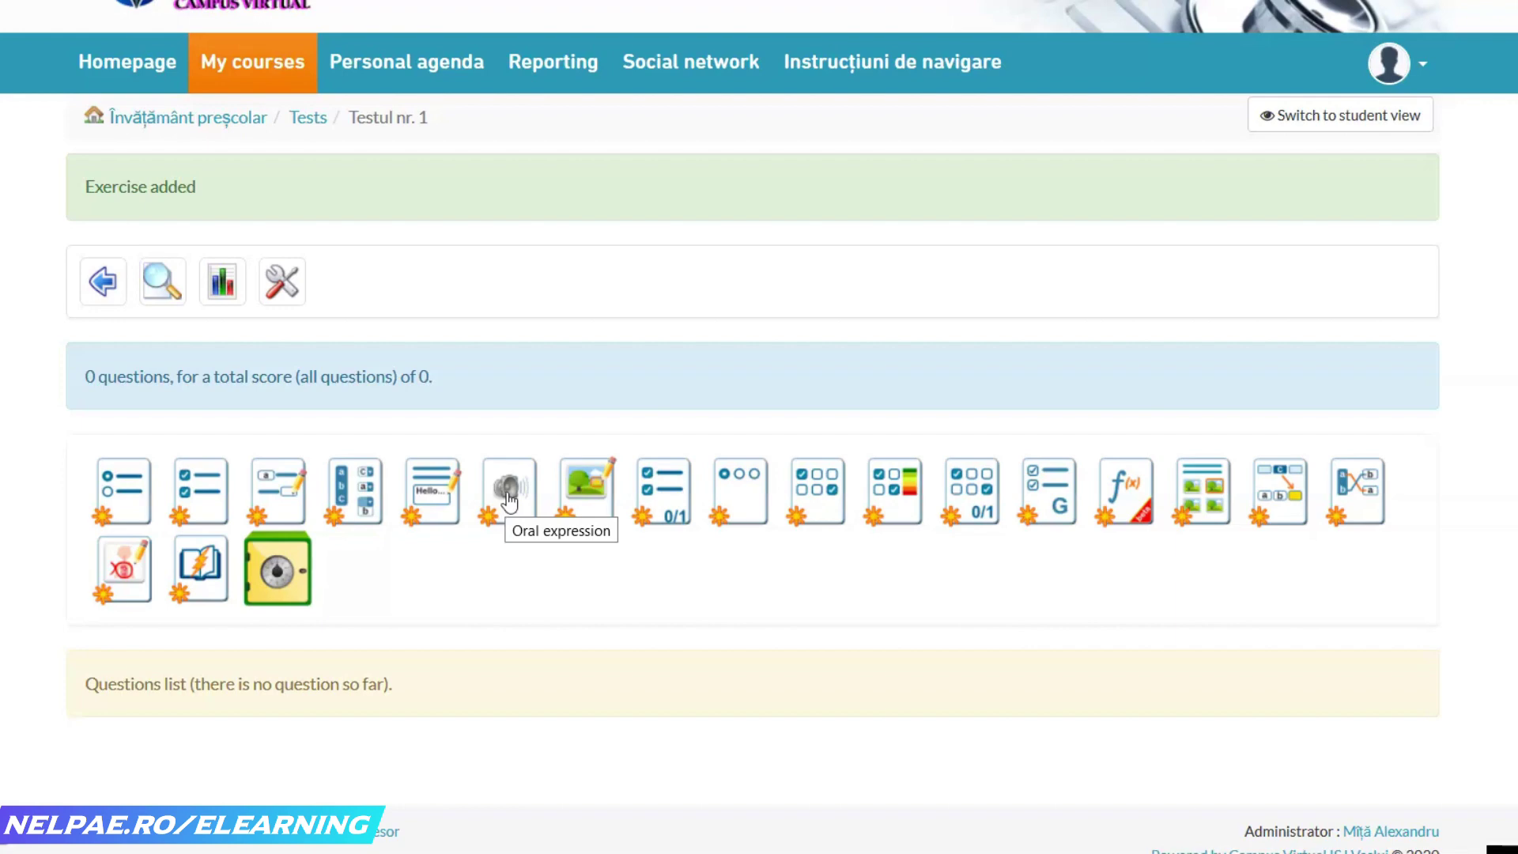
pyautogui.click(602, 512)
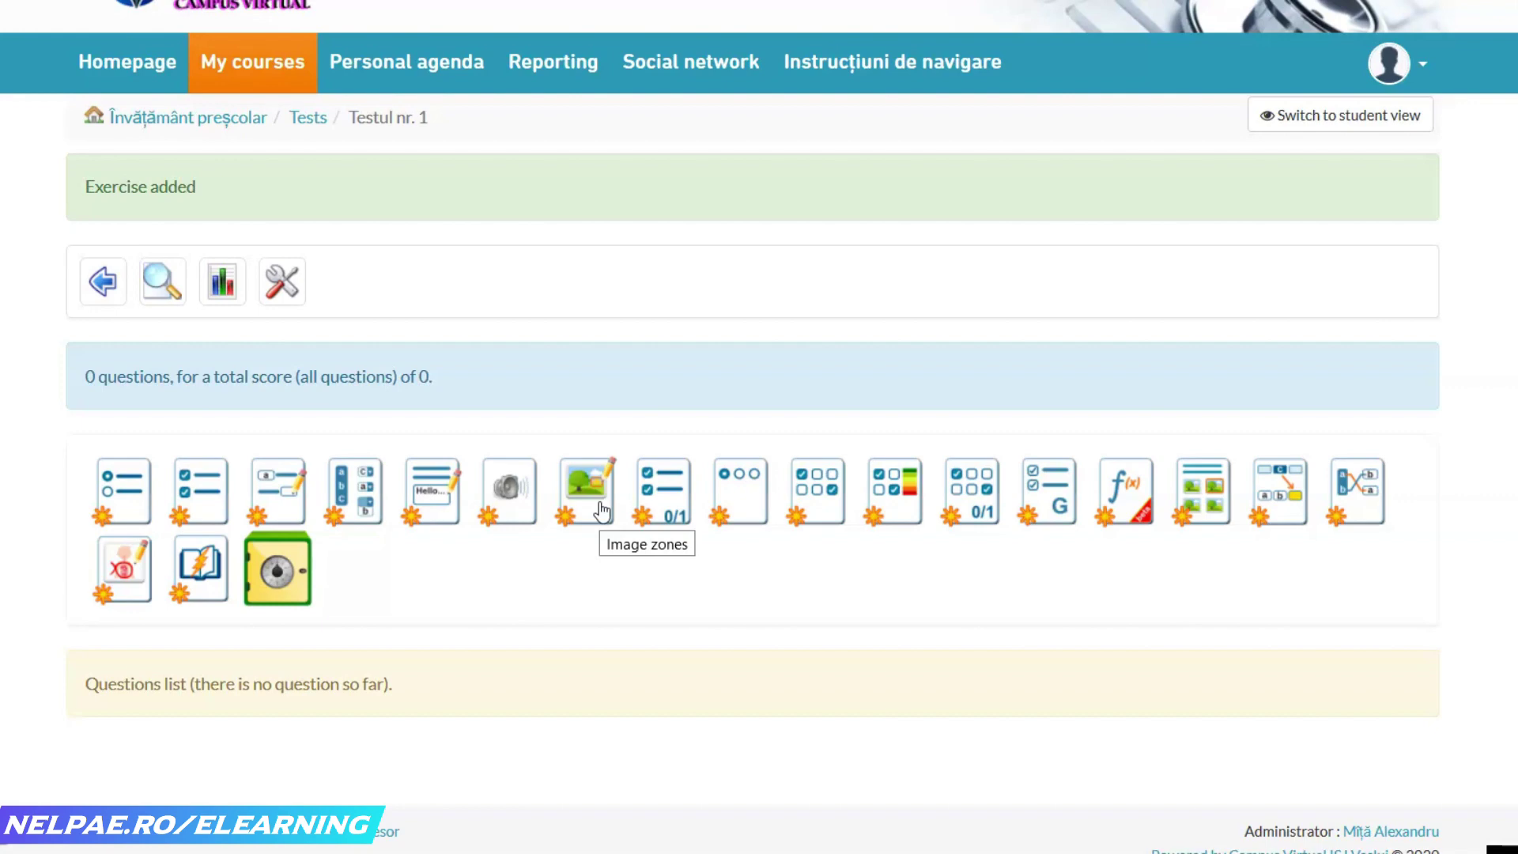
pyautogui.click(664, 501)
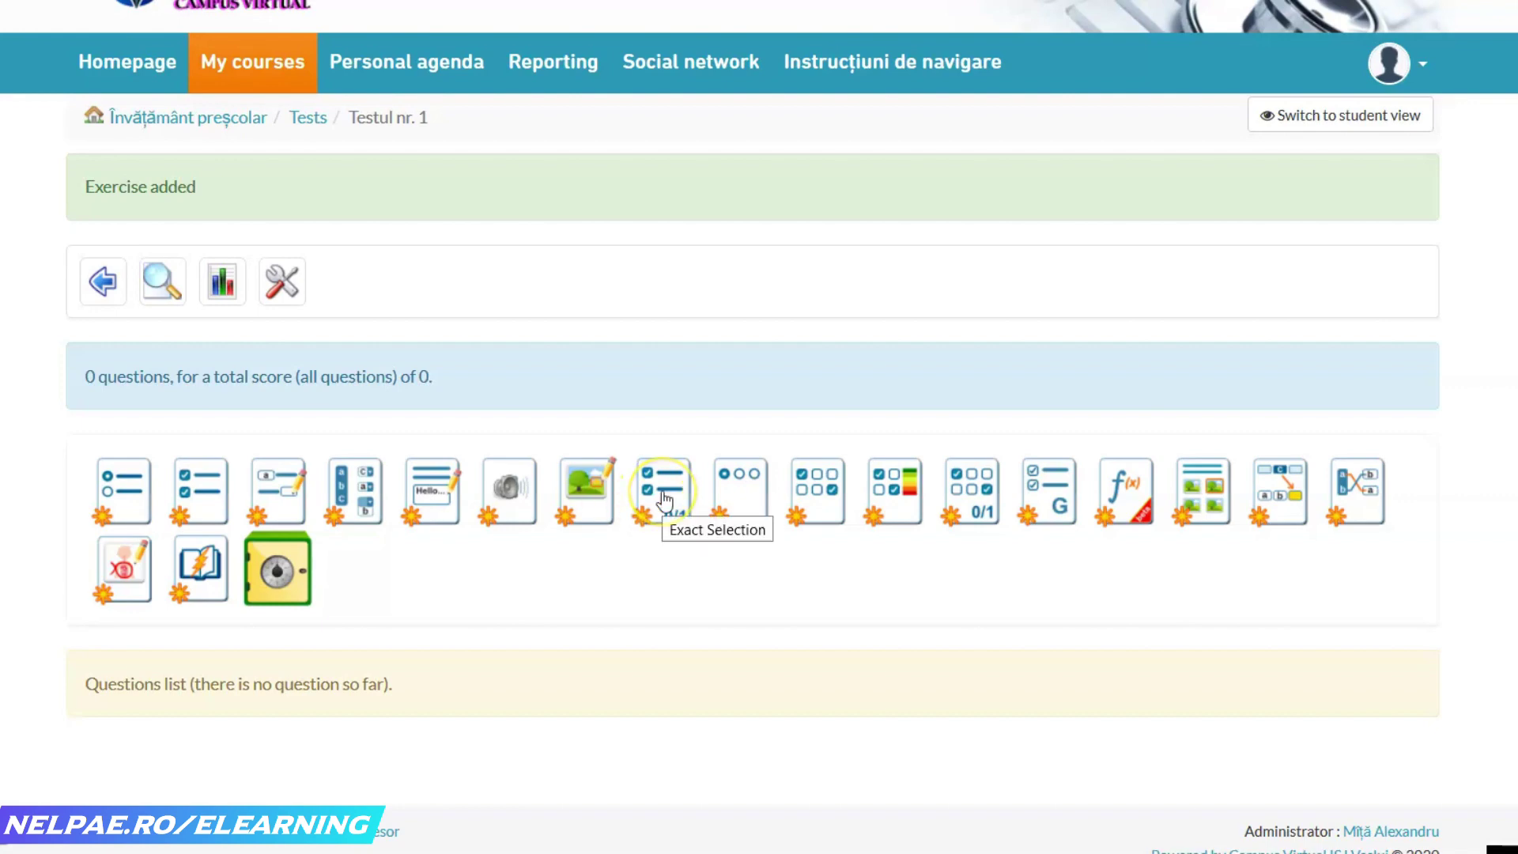
pyautogui.click(739, 494)
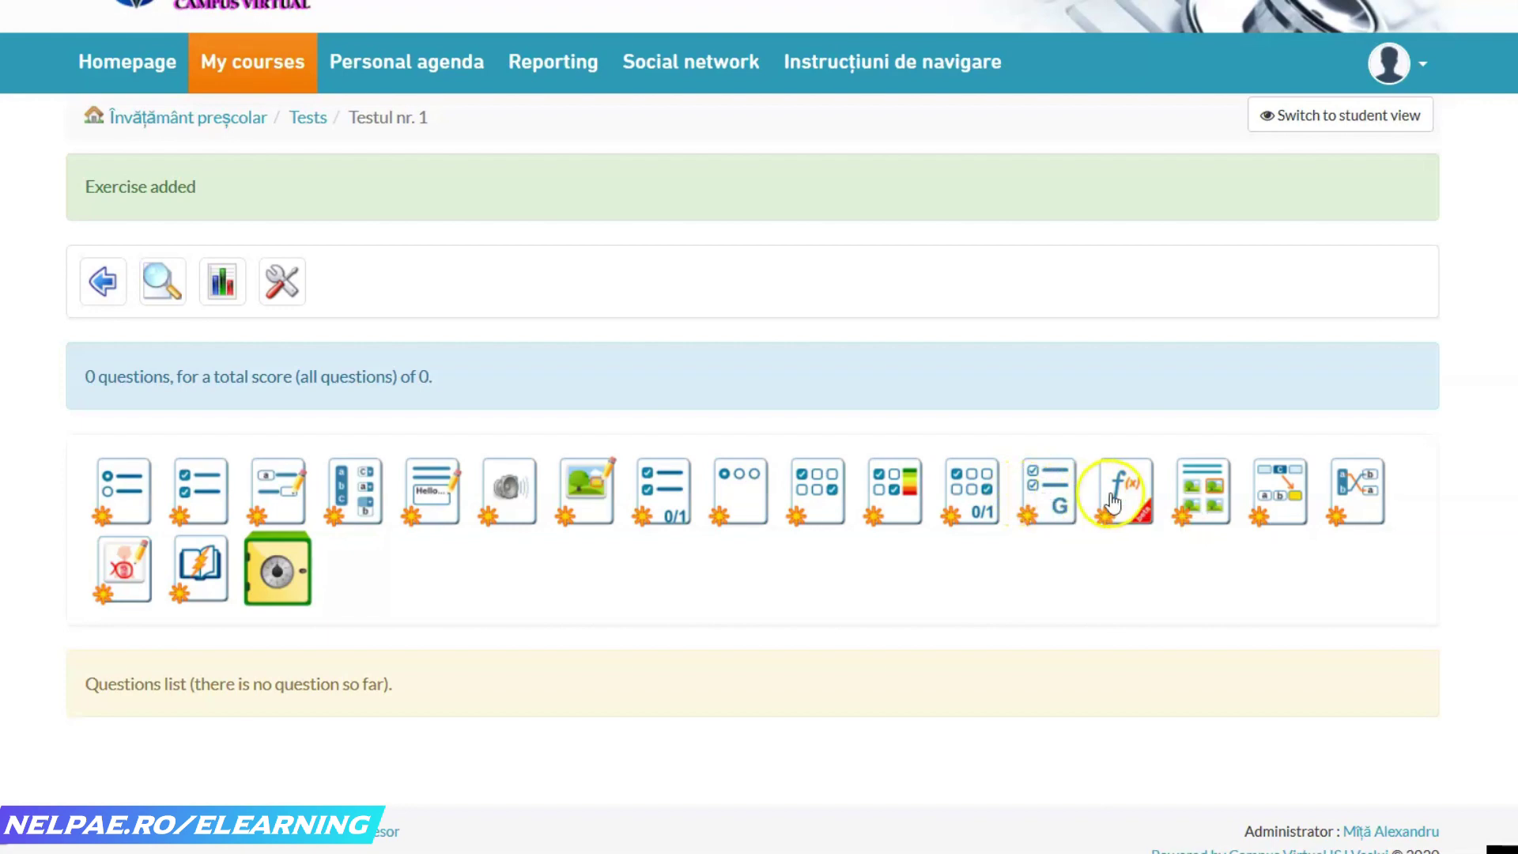
# - Start a multiple choice question for the test and look over its question, answer, comment and score fields
pyautogui.click(132, 497)
pyautogui.click(124, 494)
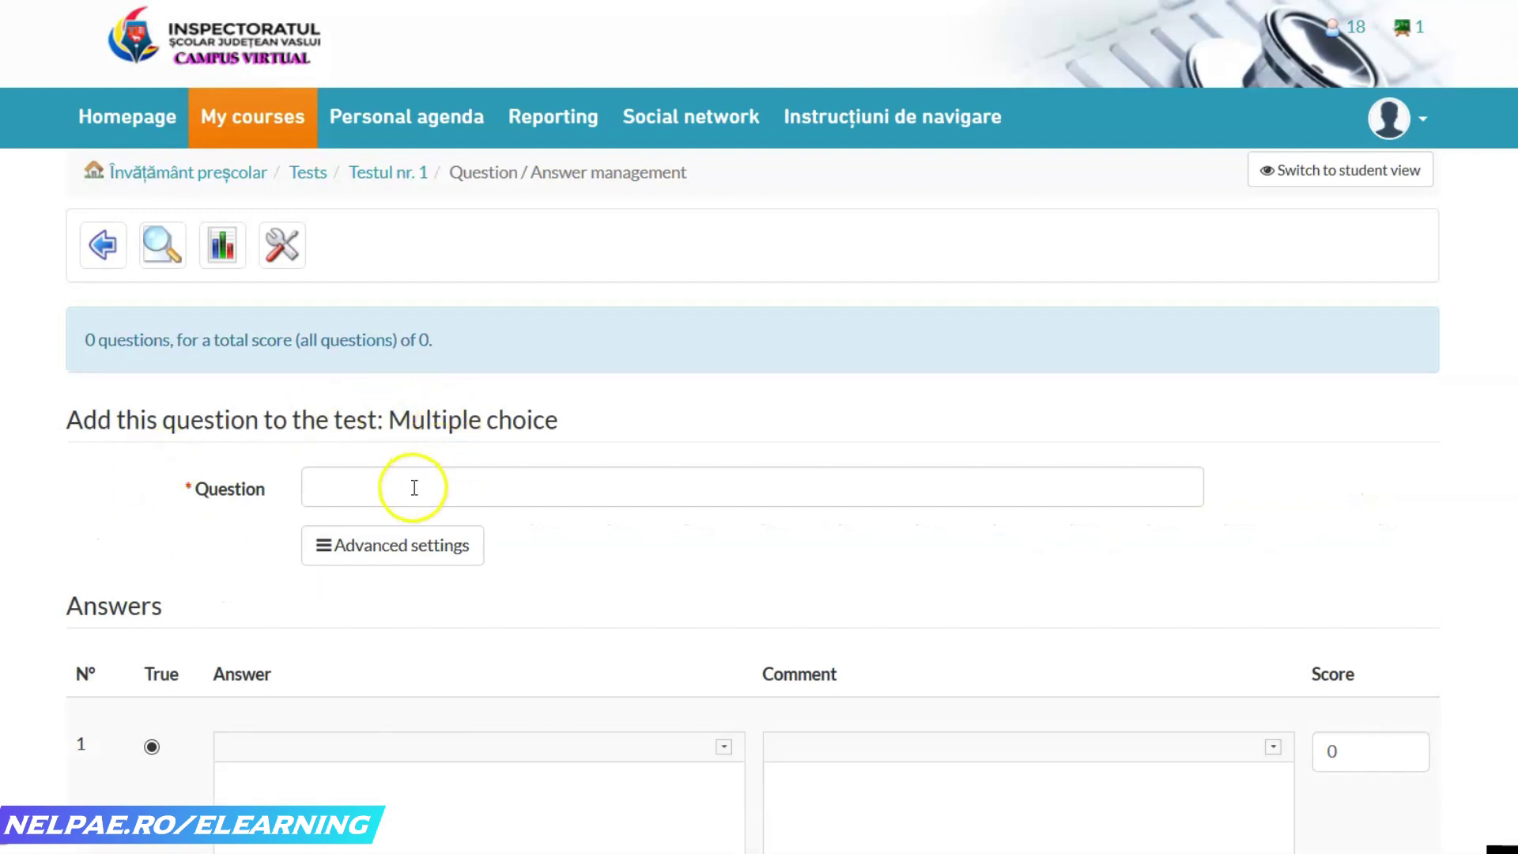
pyautogui.scroll(-3, 759, 427)
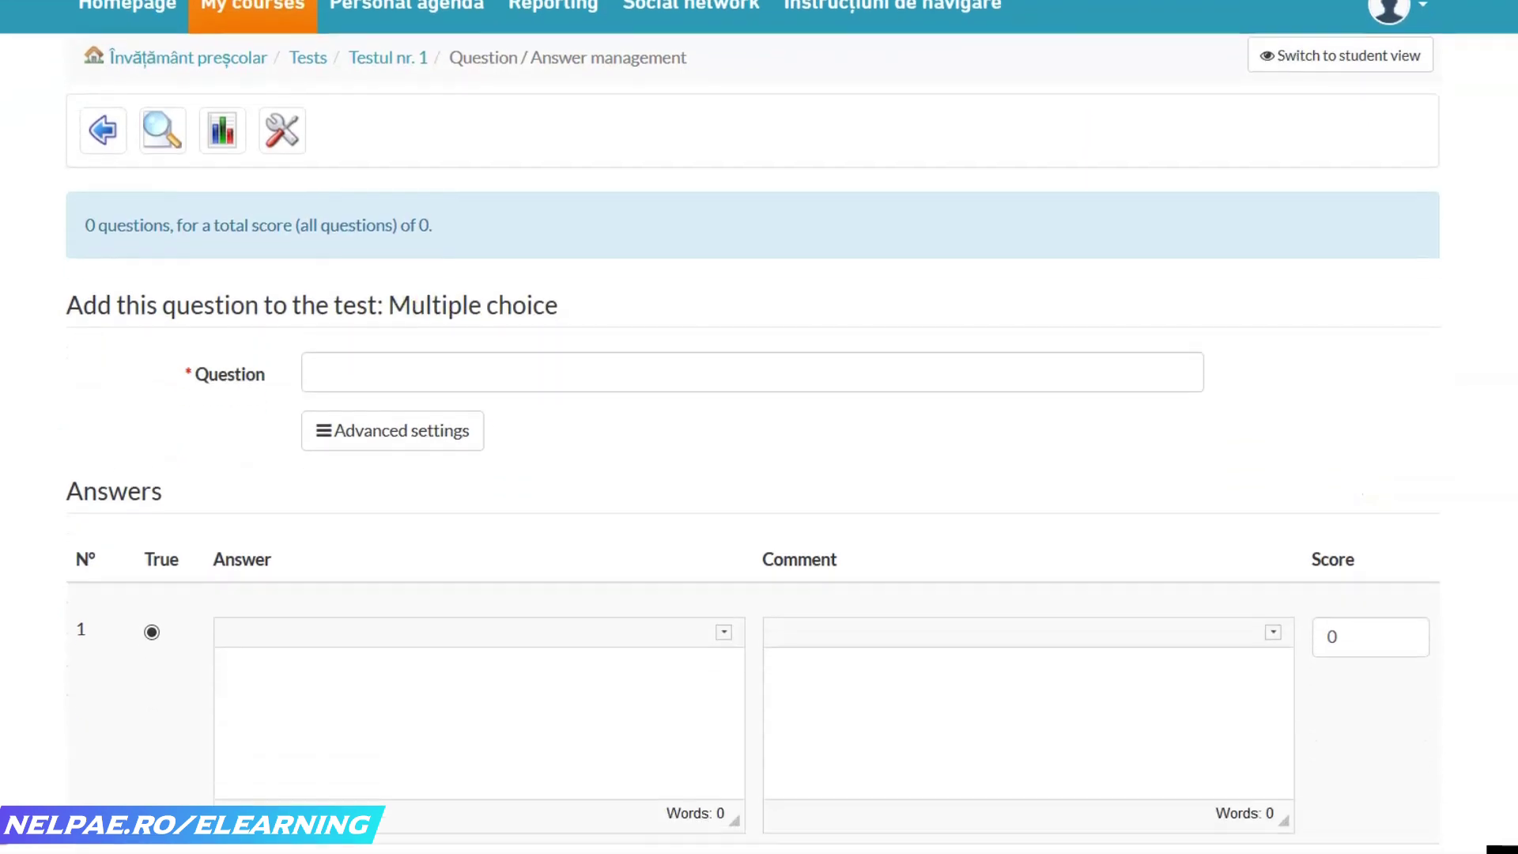
pyautogui.scroll(-2, 760, 427)
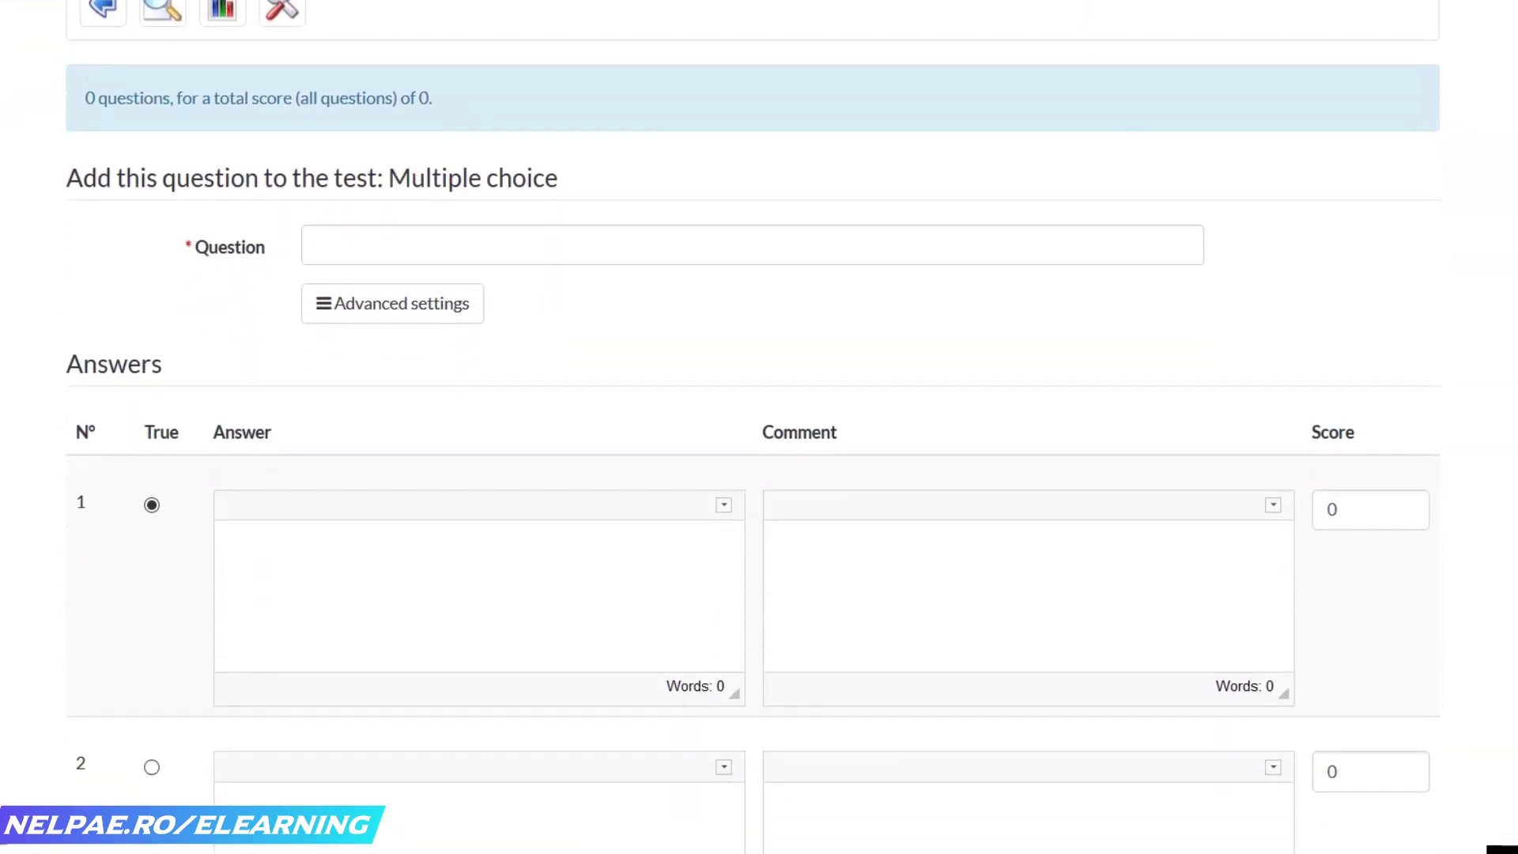
pyautogui.scroll(-8, 759, 427)
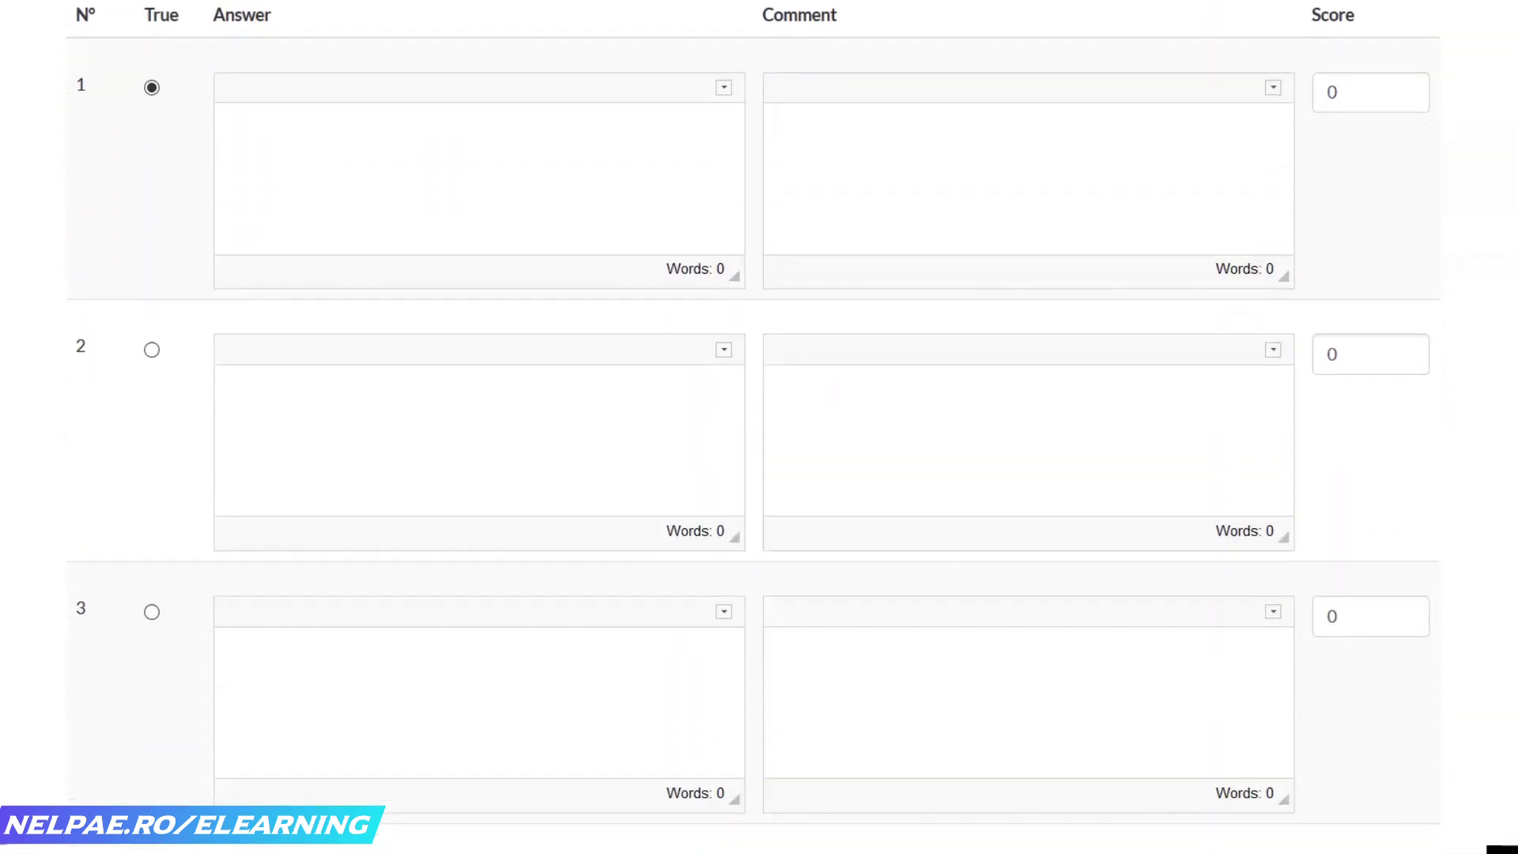
pyautogui.scroll(11, 759, 427)
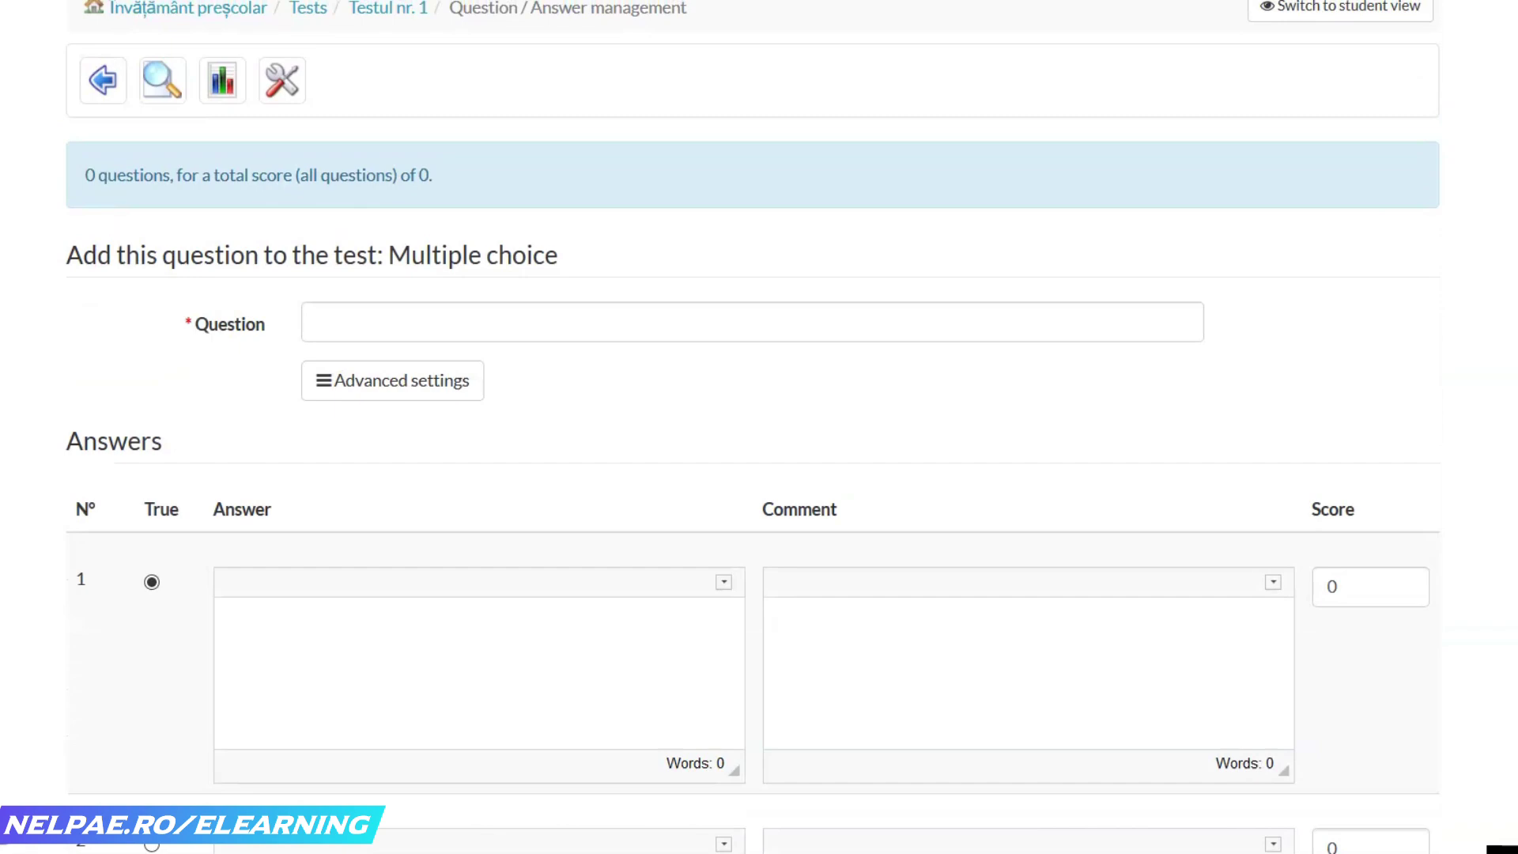
pyautogui.scroll(1, 759, 426)
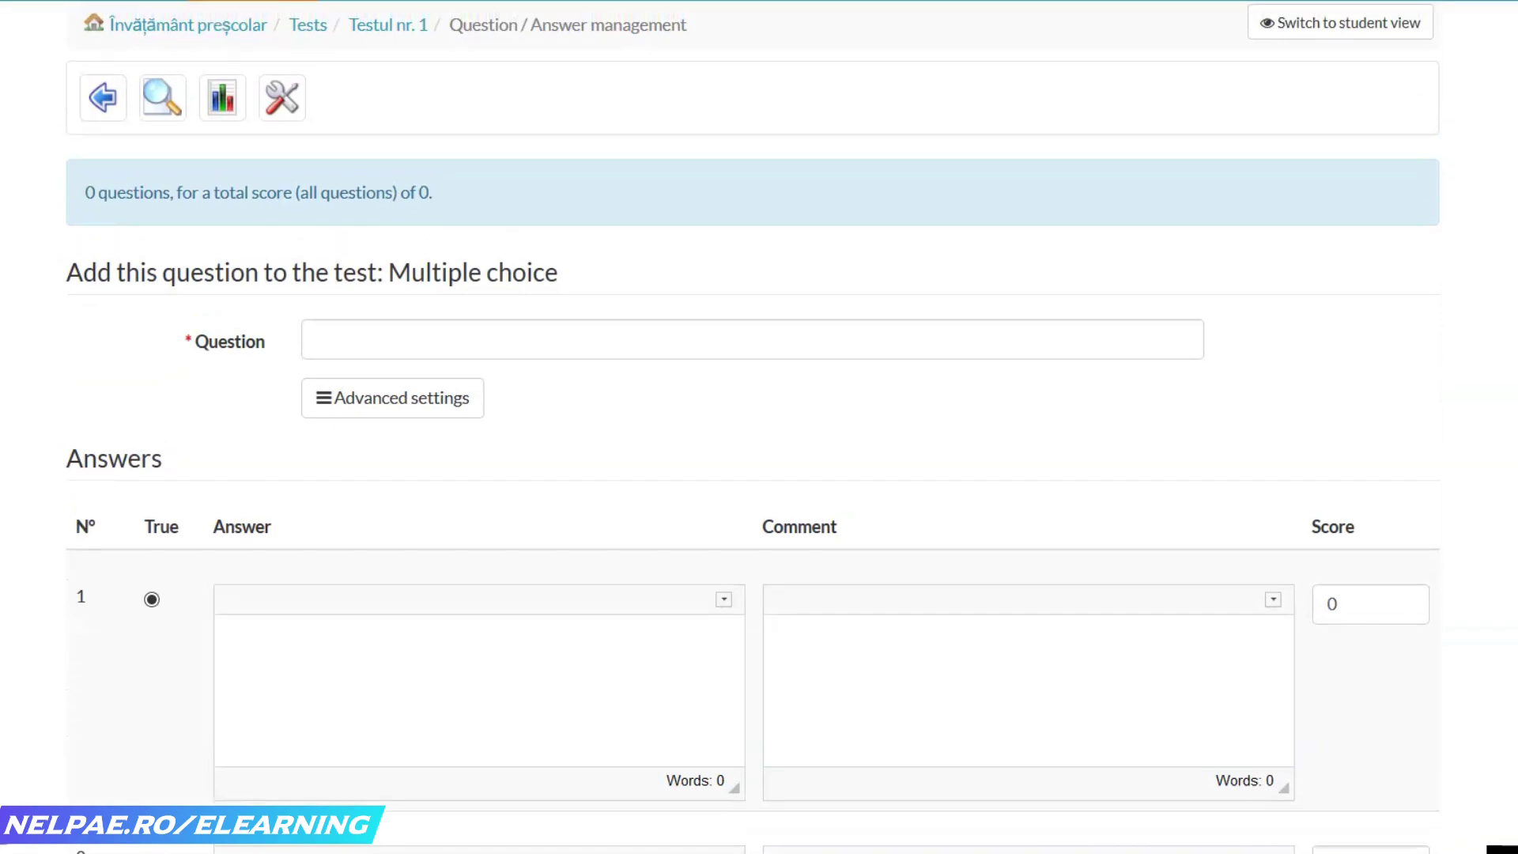
pyautogui.scroll(-10, 759, 427)
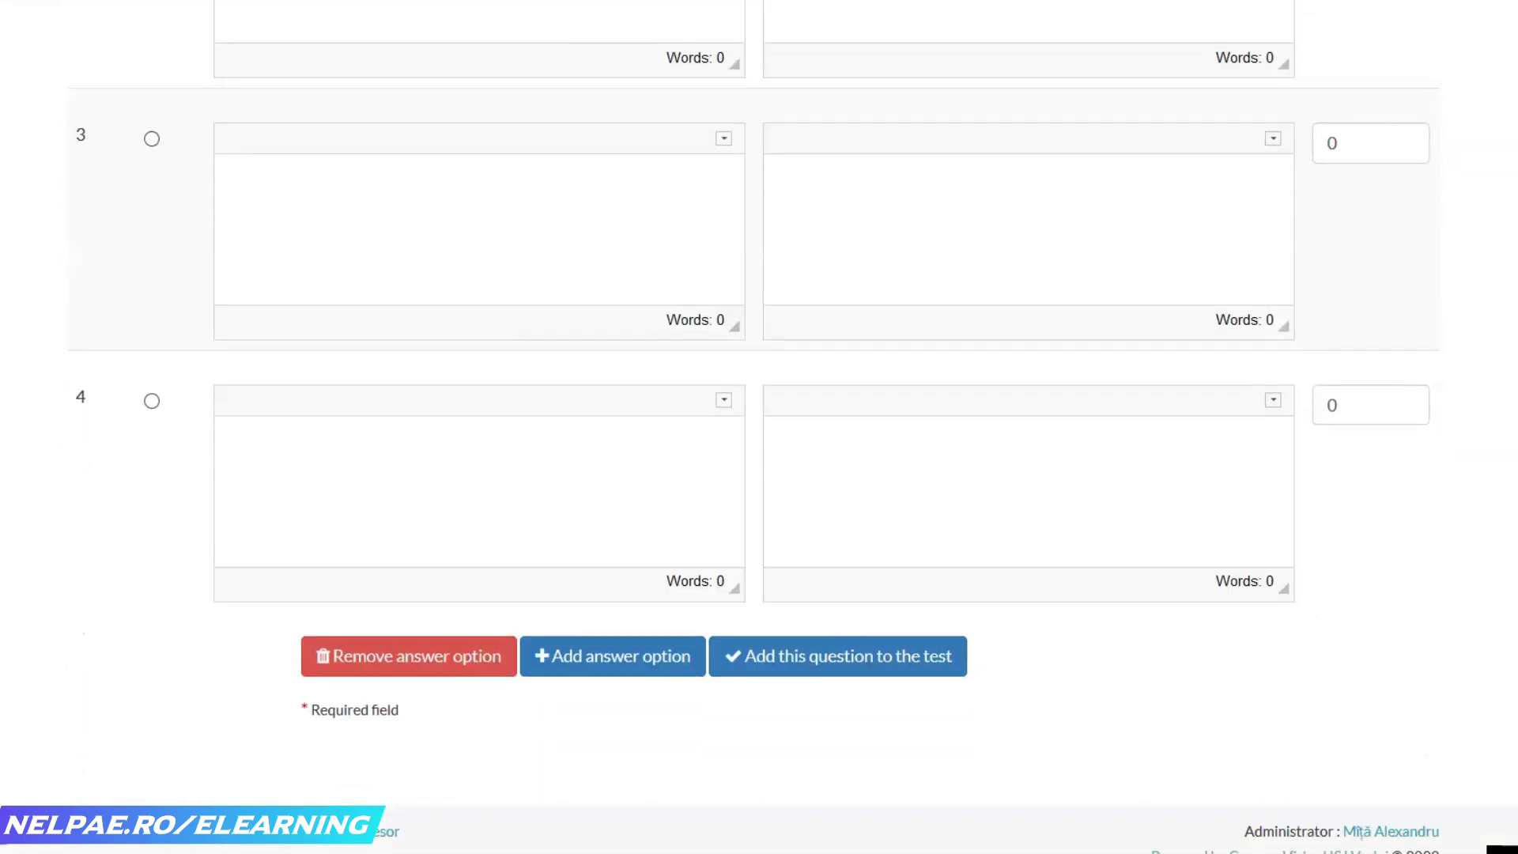
pyautogui.scroll(9, 759, 427)
pyautogui.scroll(-9, 412, 714)
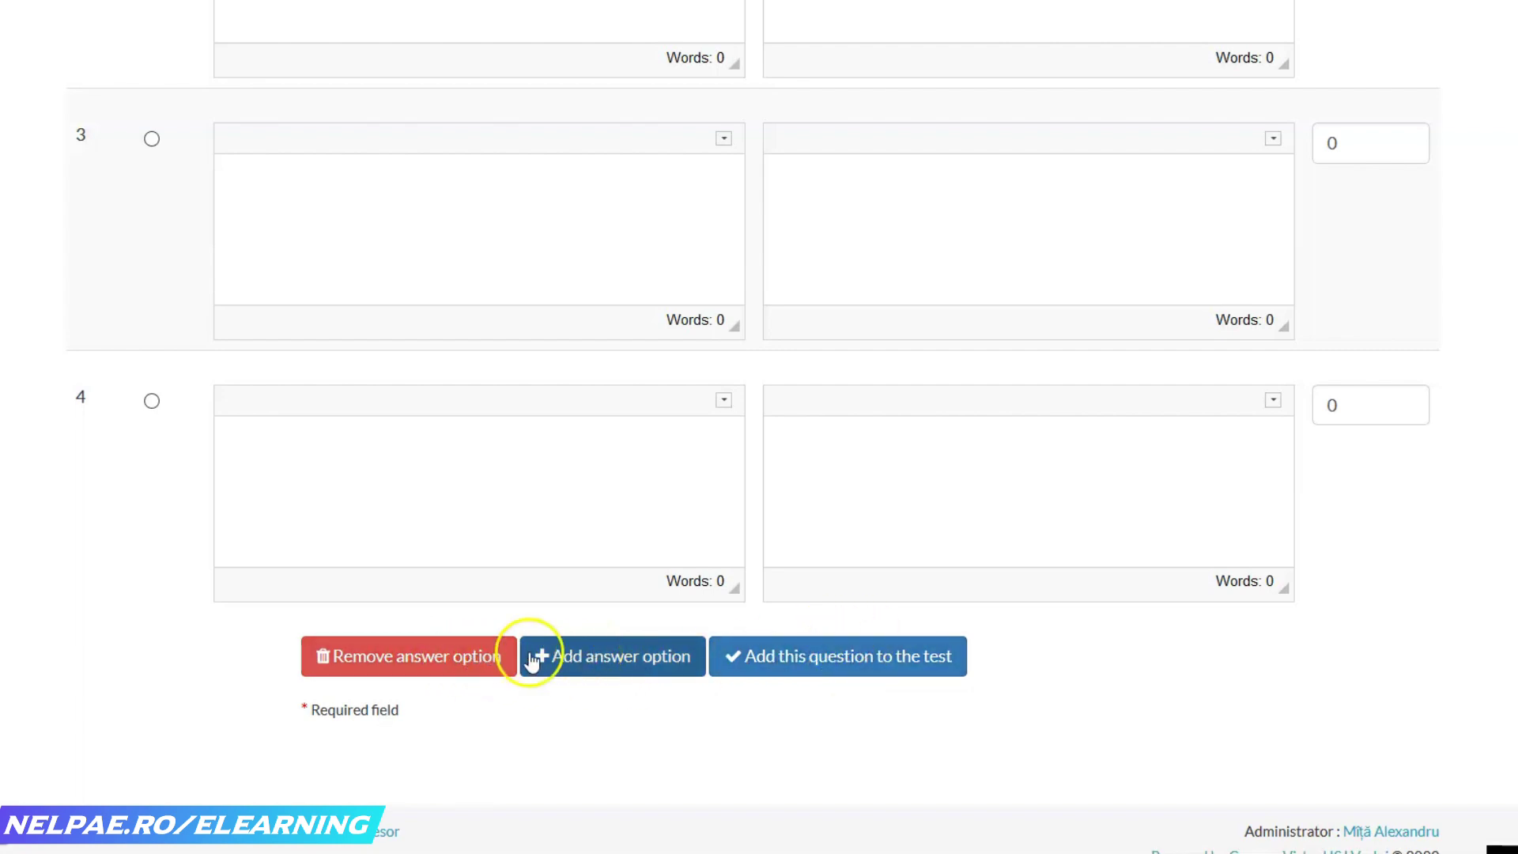
# - Remove two answer options from the multiple choice question, keeping only answers 1 and 2
pyautogui.click(444, 666)
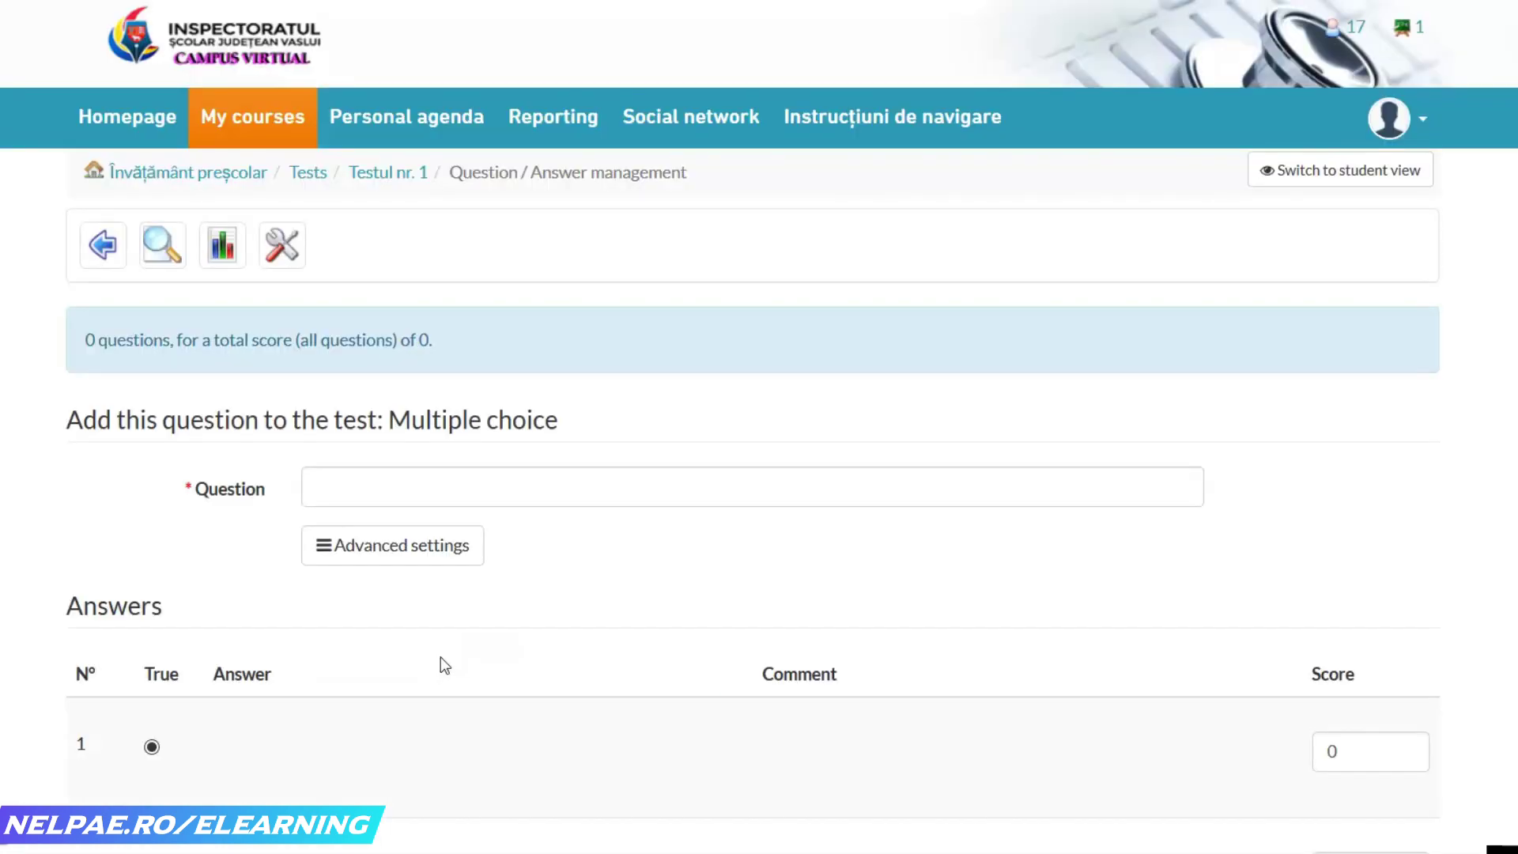
pyautogui.scroll(-10, 759, 475)
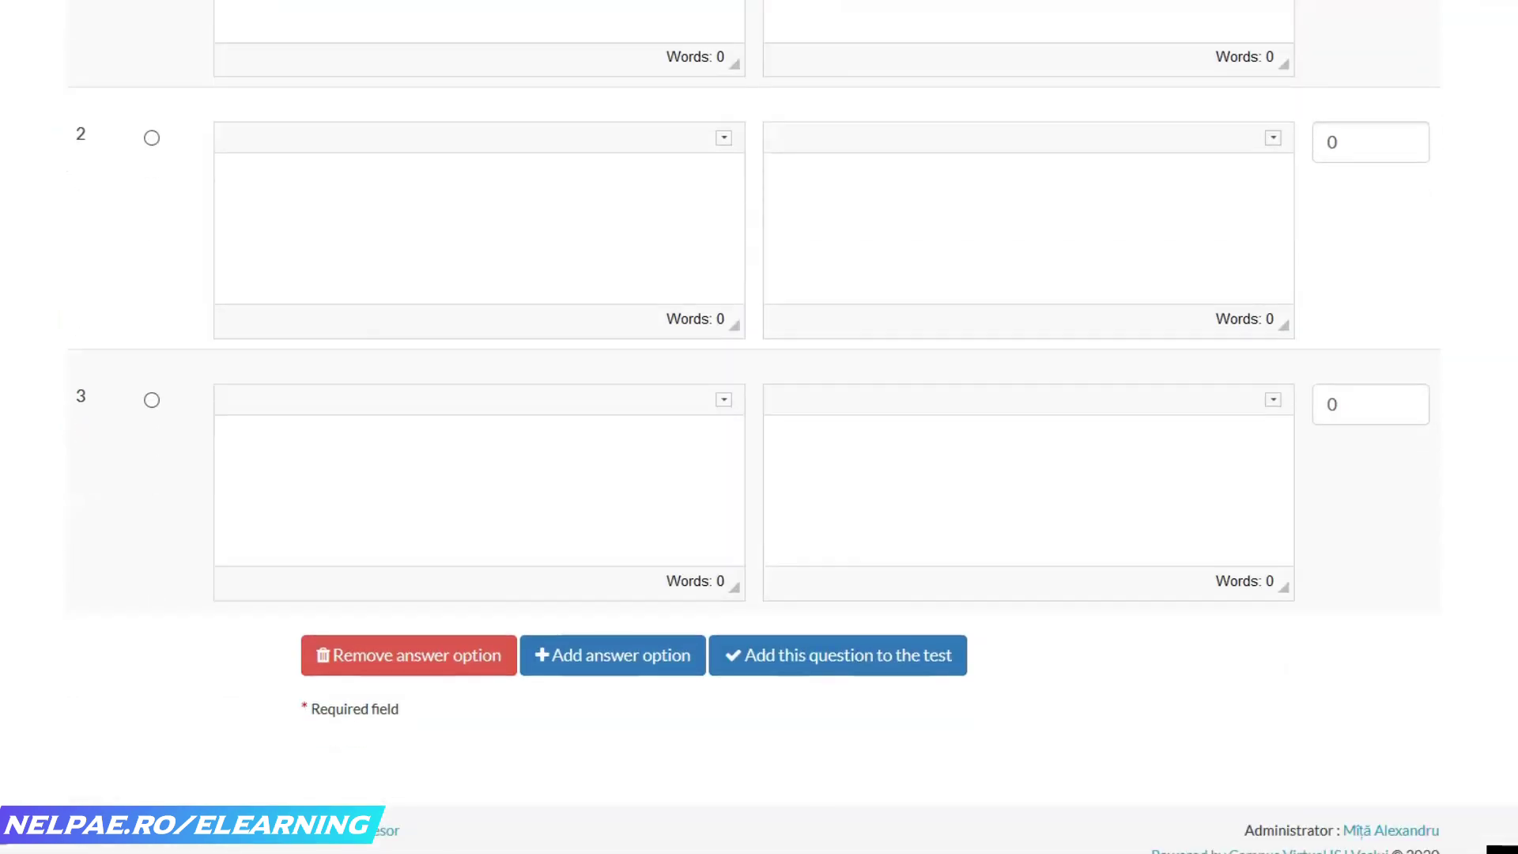
pyautogui.click(416, 653)
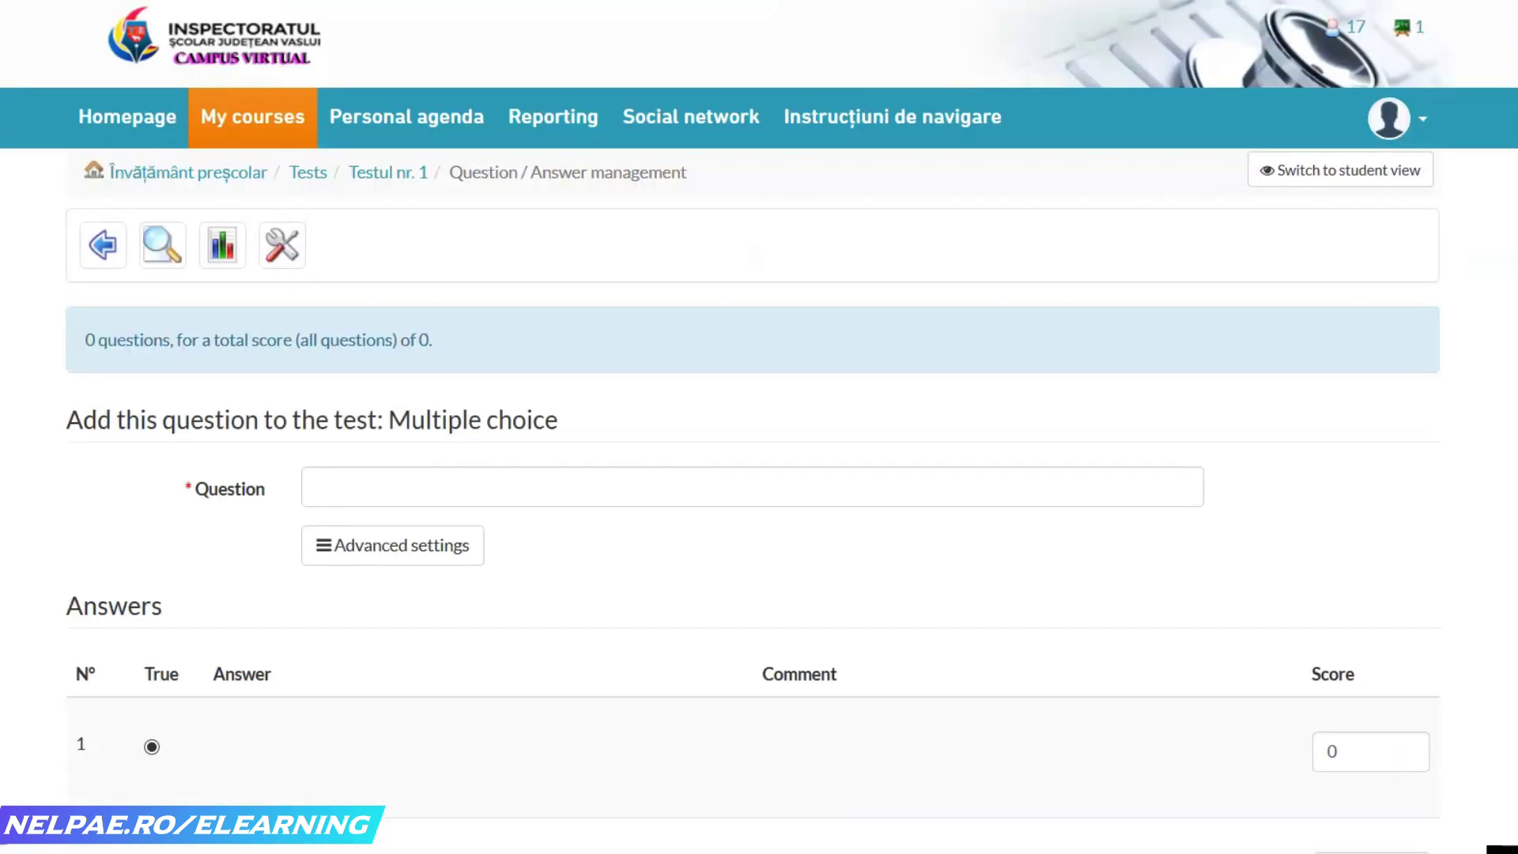
pyautogui.scroll(-7, 759, 427)
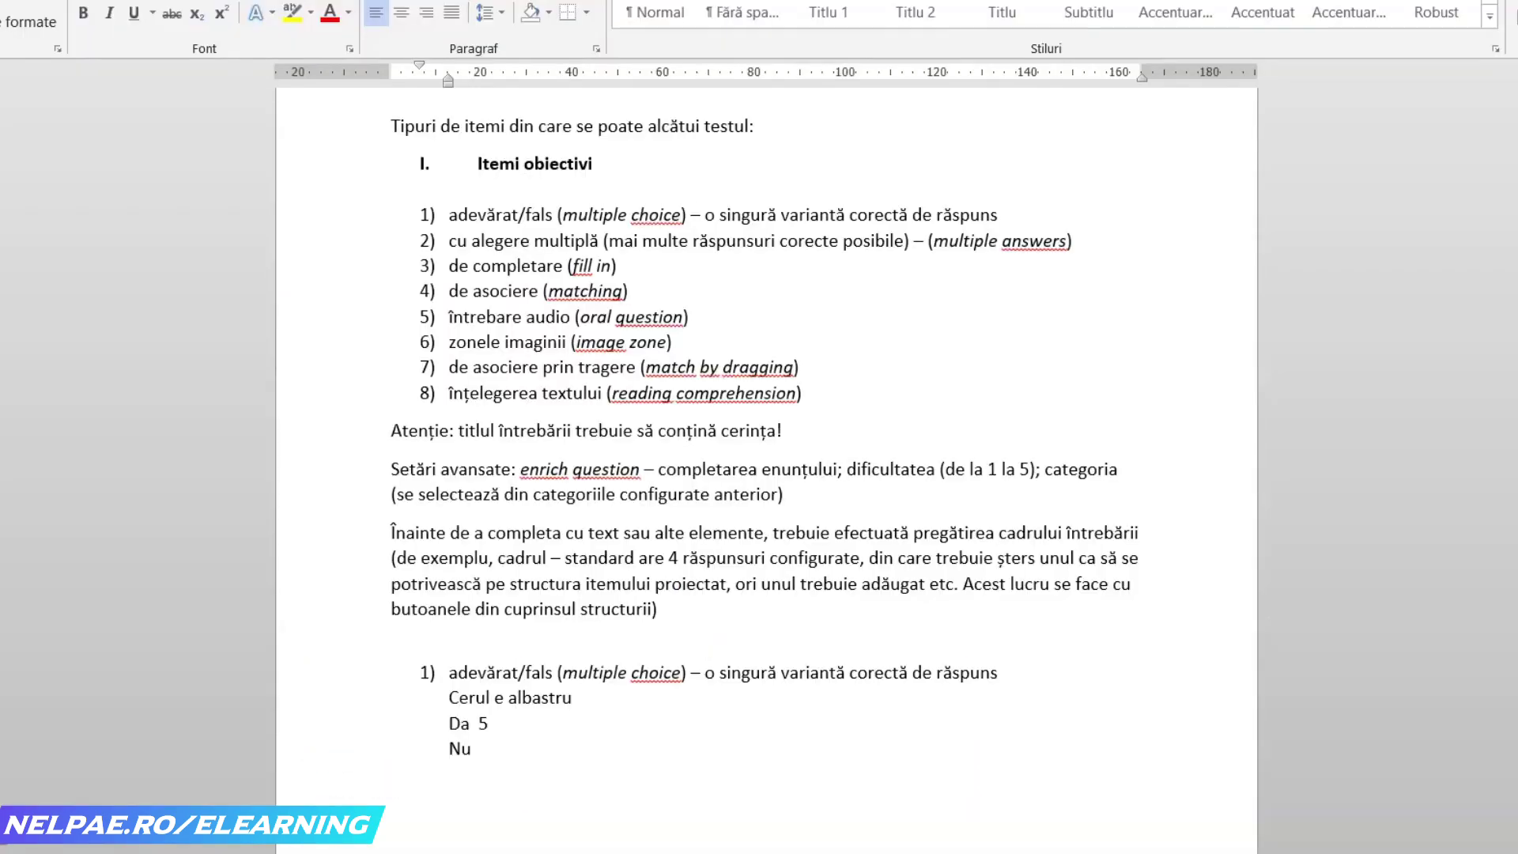
# - Copy "Cerul e albastru" from the Word document into the multiple choice question's text and complete it as "Cerul e albastru?"
pyautogui.moveTo(998, 215); pyautogui.dragTo(691, 214)
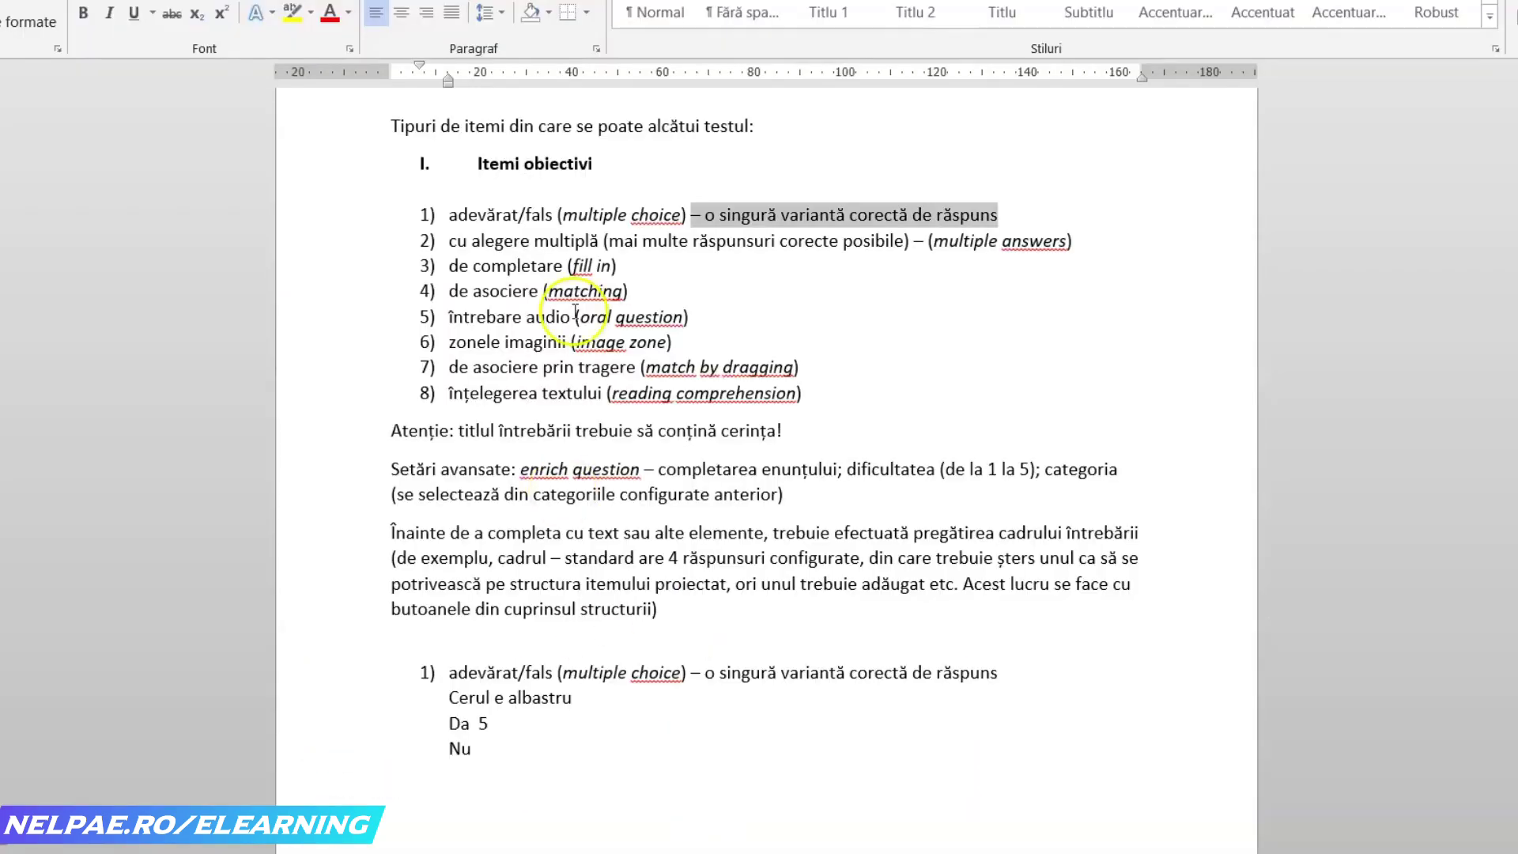
pyautogui.scroll(-13, 765, 467)
pyautogui.scroll(5, 765, 466)
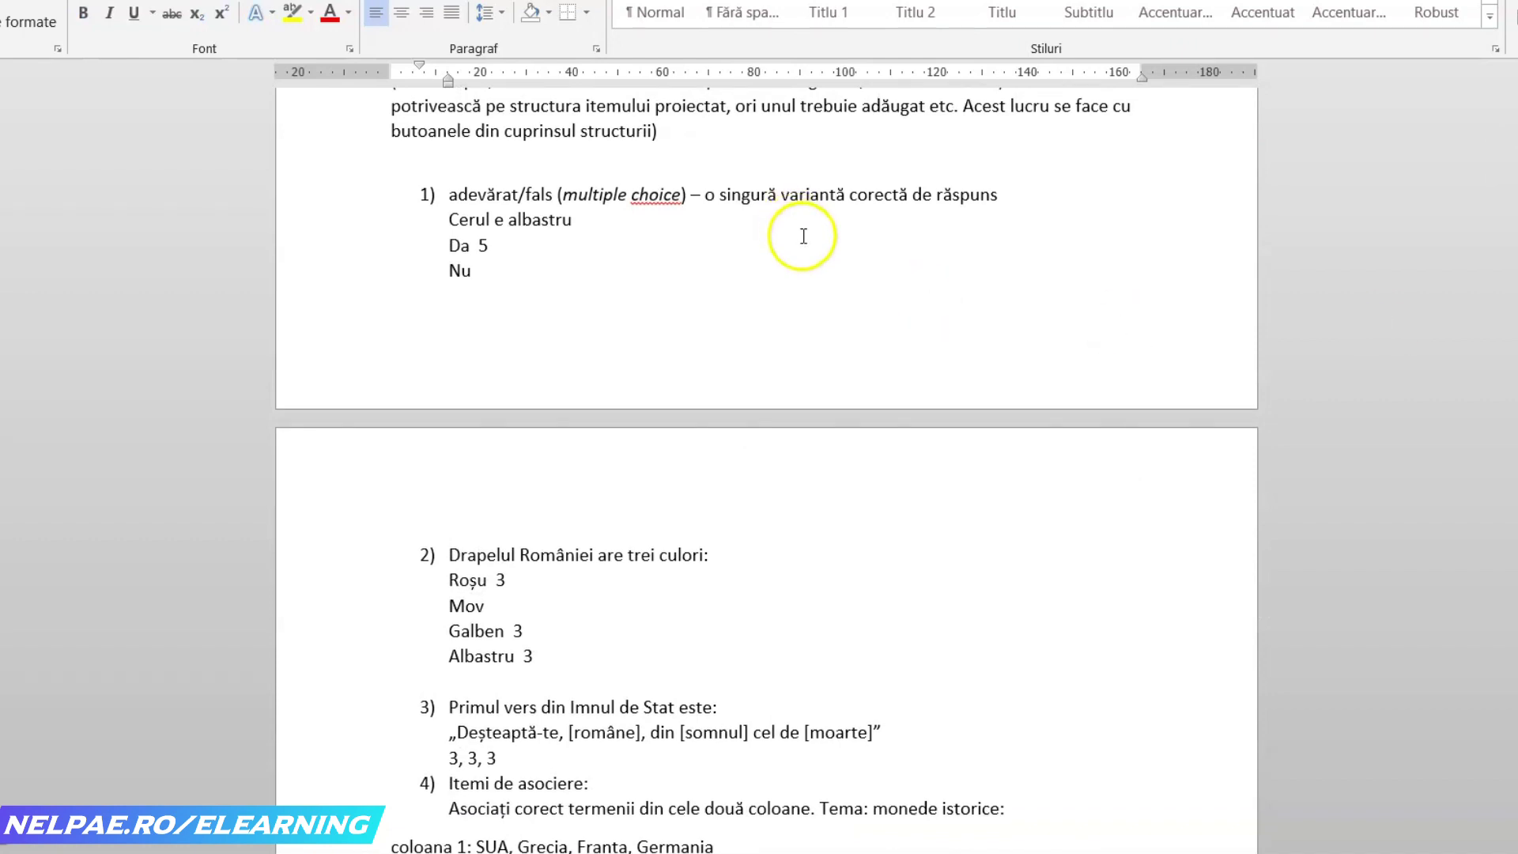
pyautogui.moveTo(580, 227); pyautogui.dragTo(457, 223)
pyautogui.hotkey('ctrl', 'c')
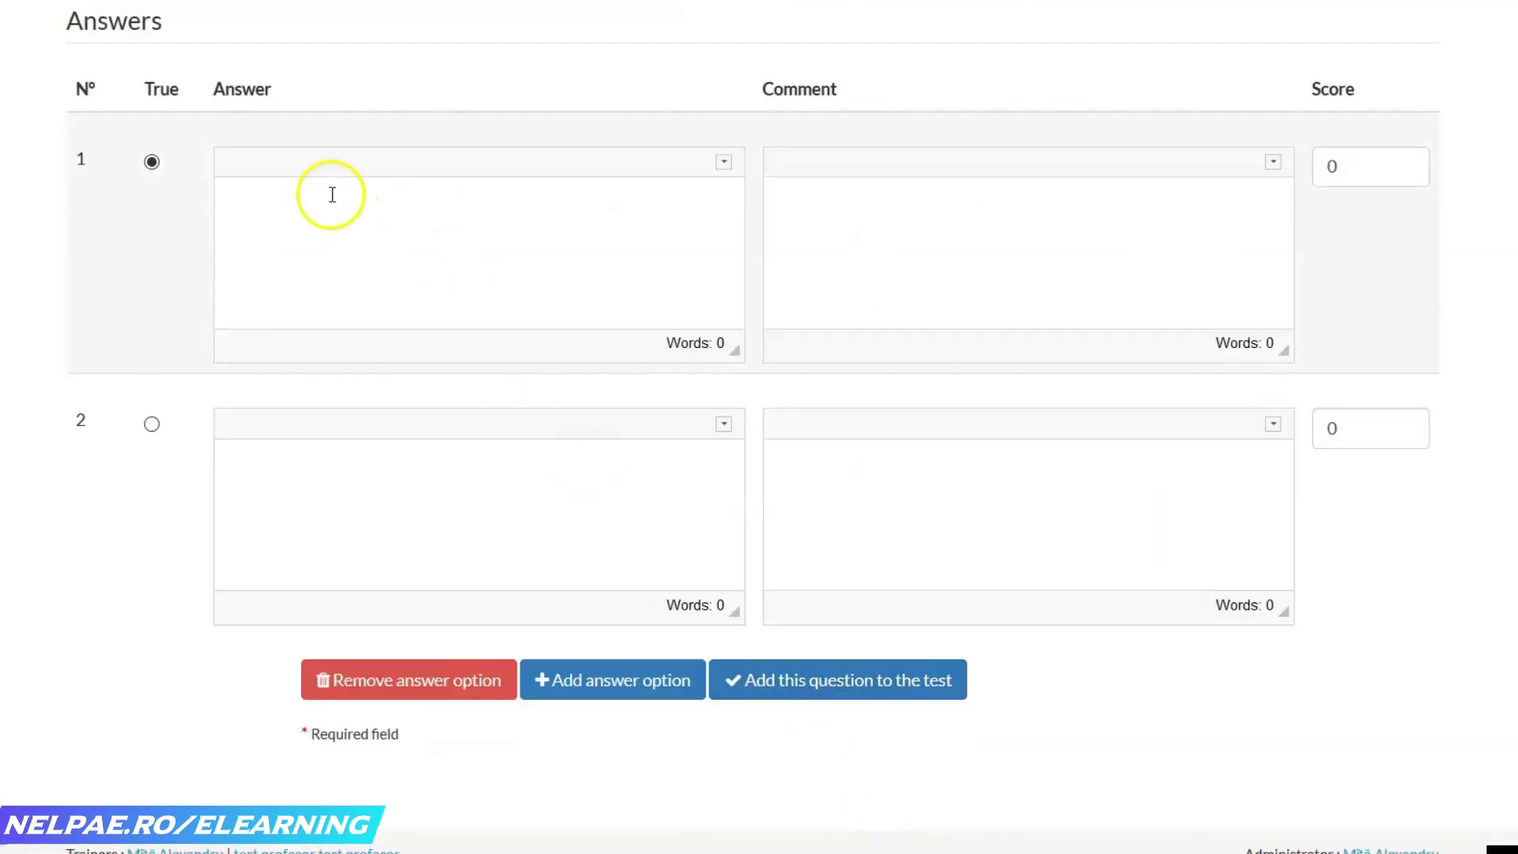
pyautogui.scroll(3, 759, 427)
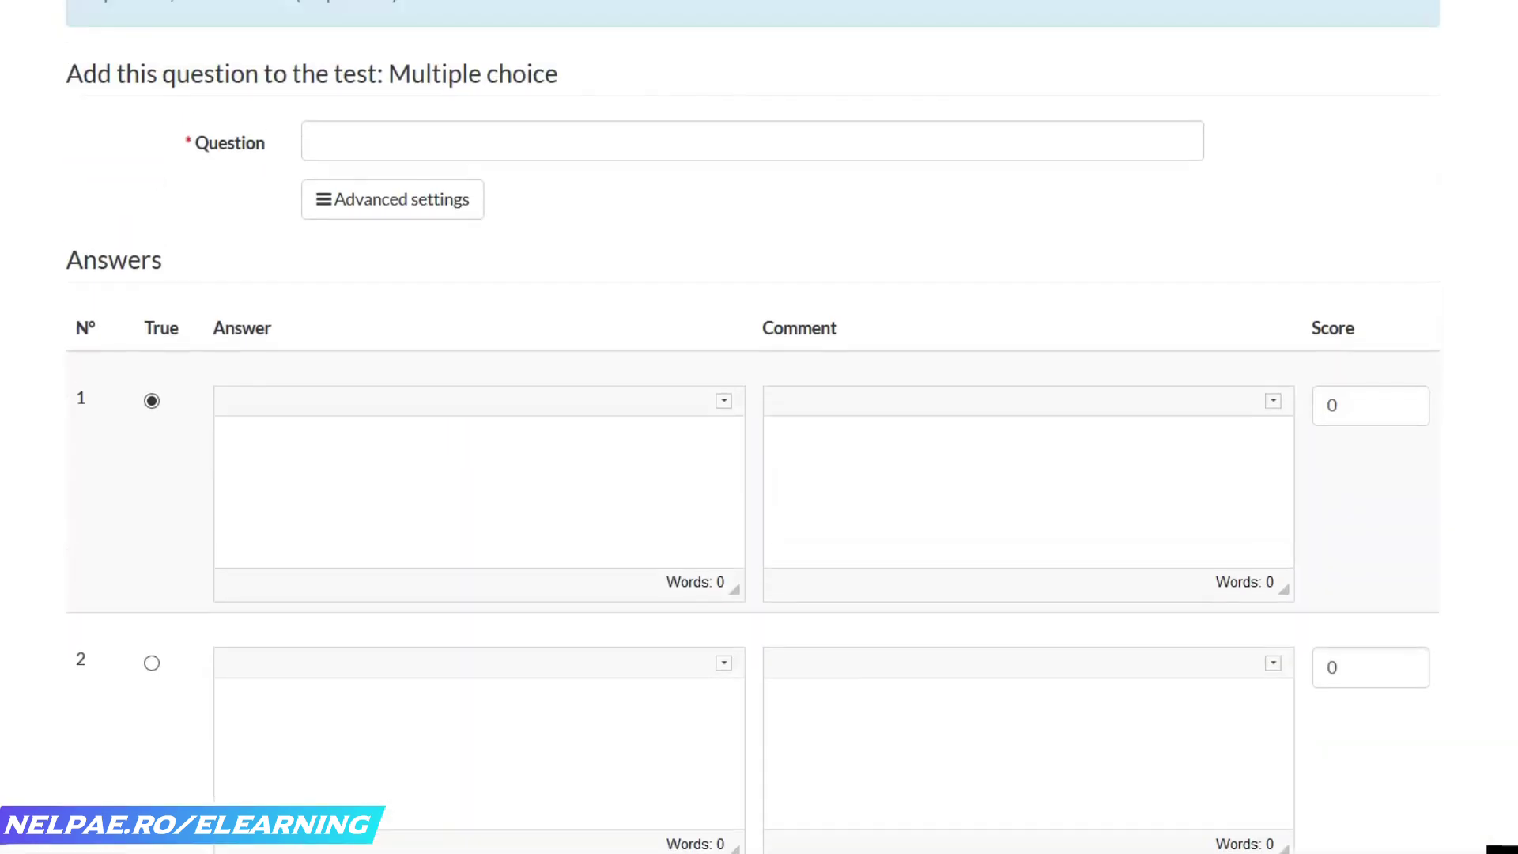
pyautogui.click(423, 132)
pyautogui.hotkey('ctrl', 'v')
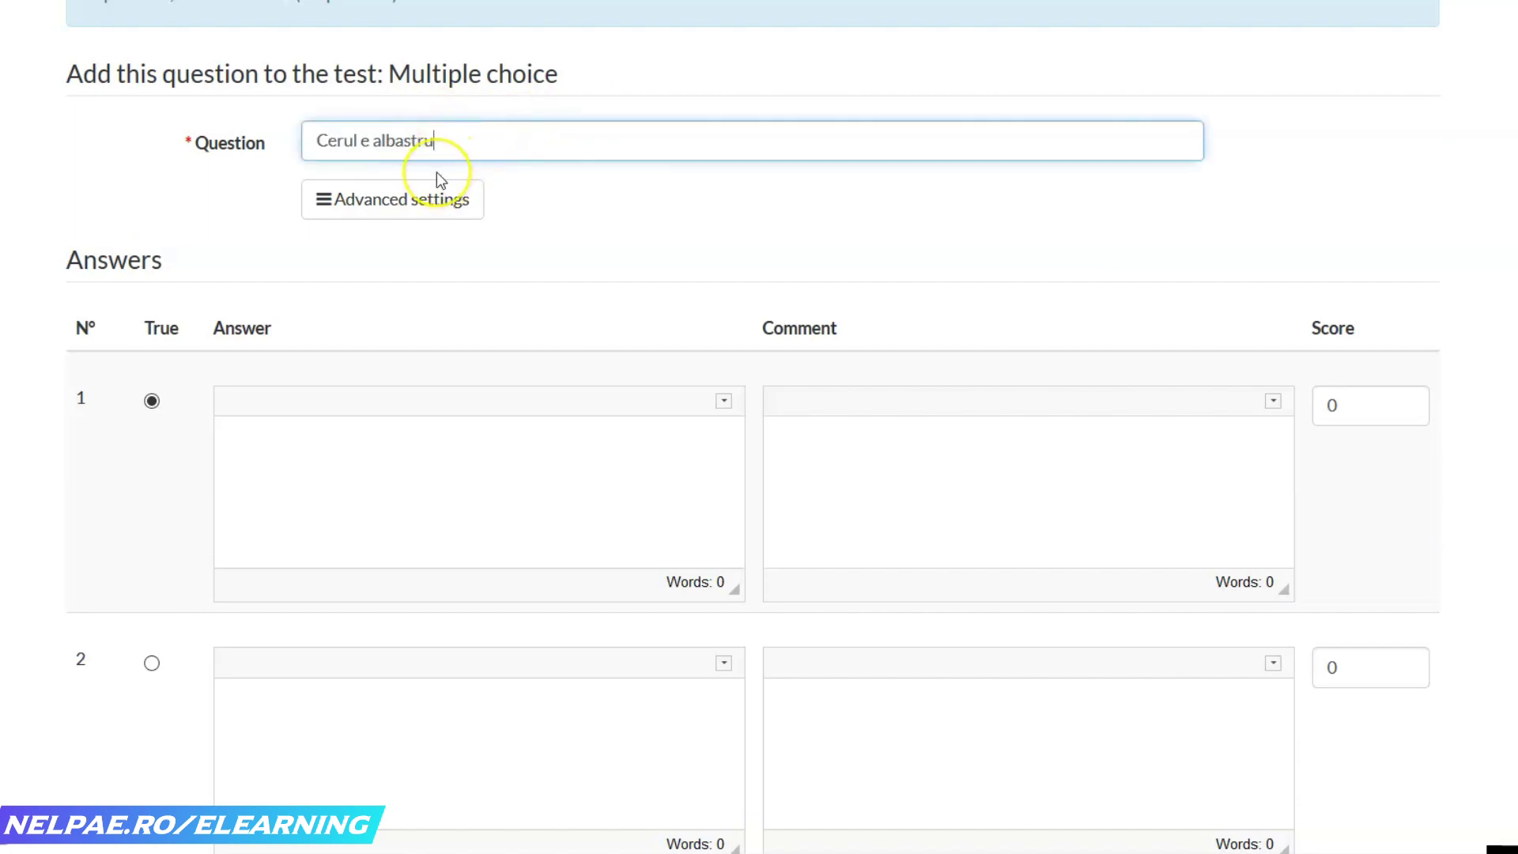
pyautogui.click(516, 158)
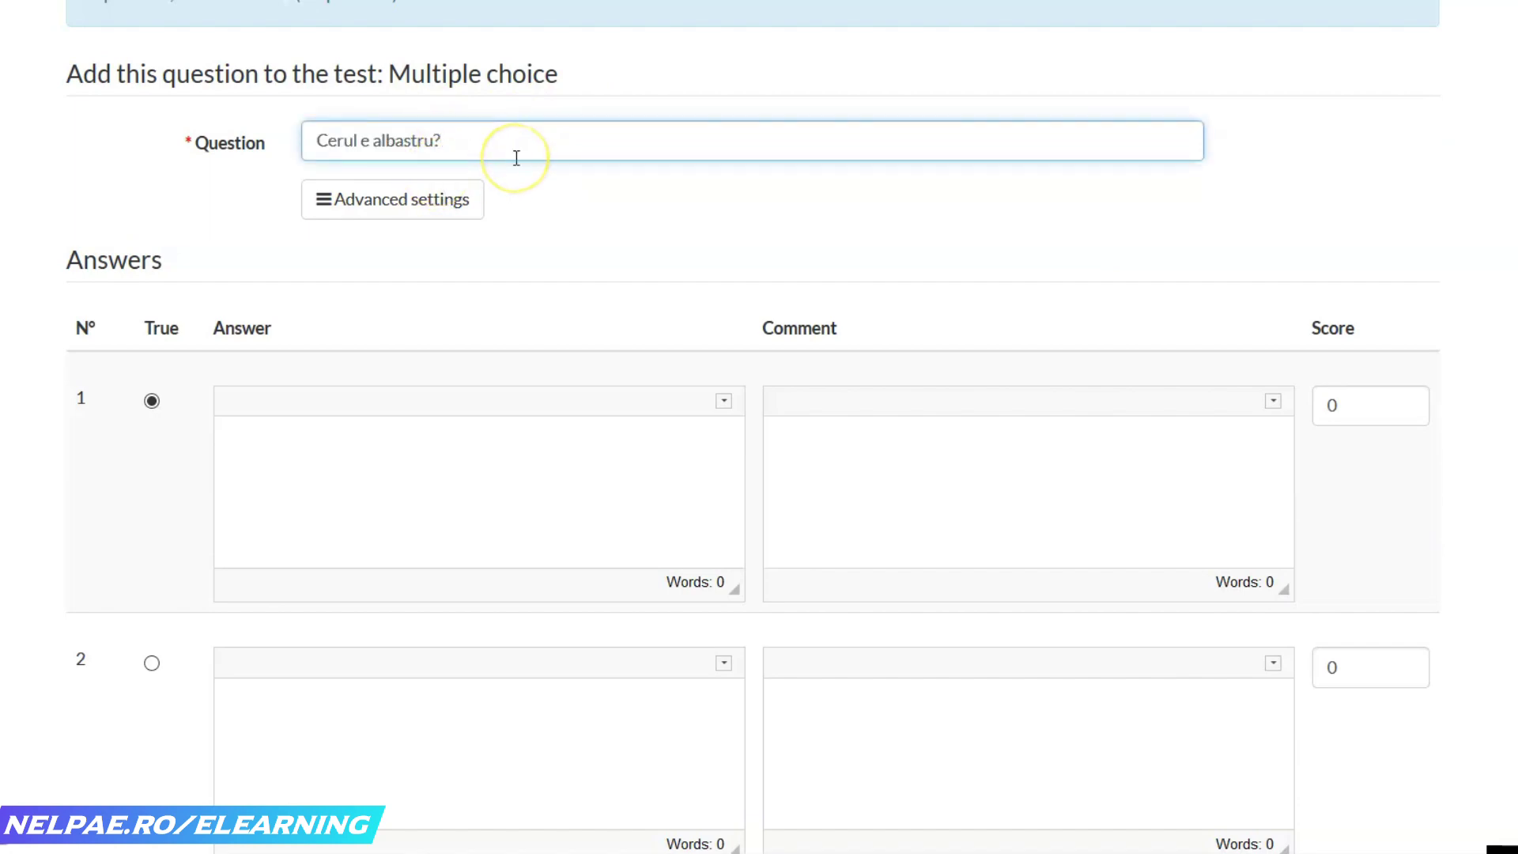
# - In the question's advanced settings, keep difficulty 1 and assign the category "Clasa a 5-a nivel 1"
pyautogui.click(353, 207)
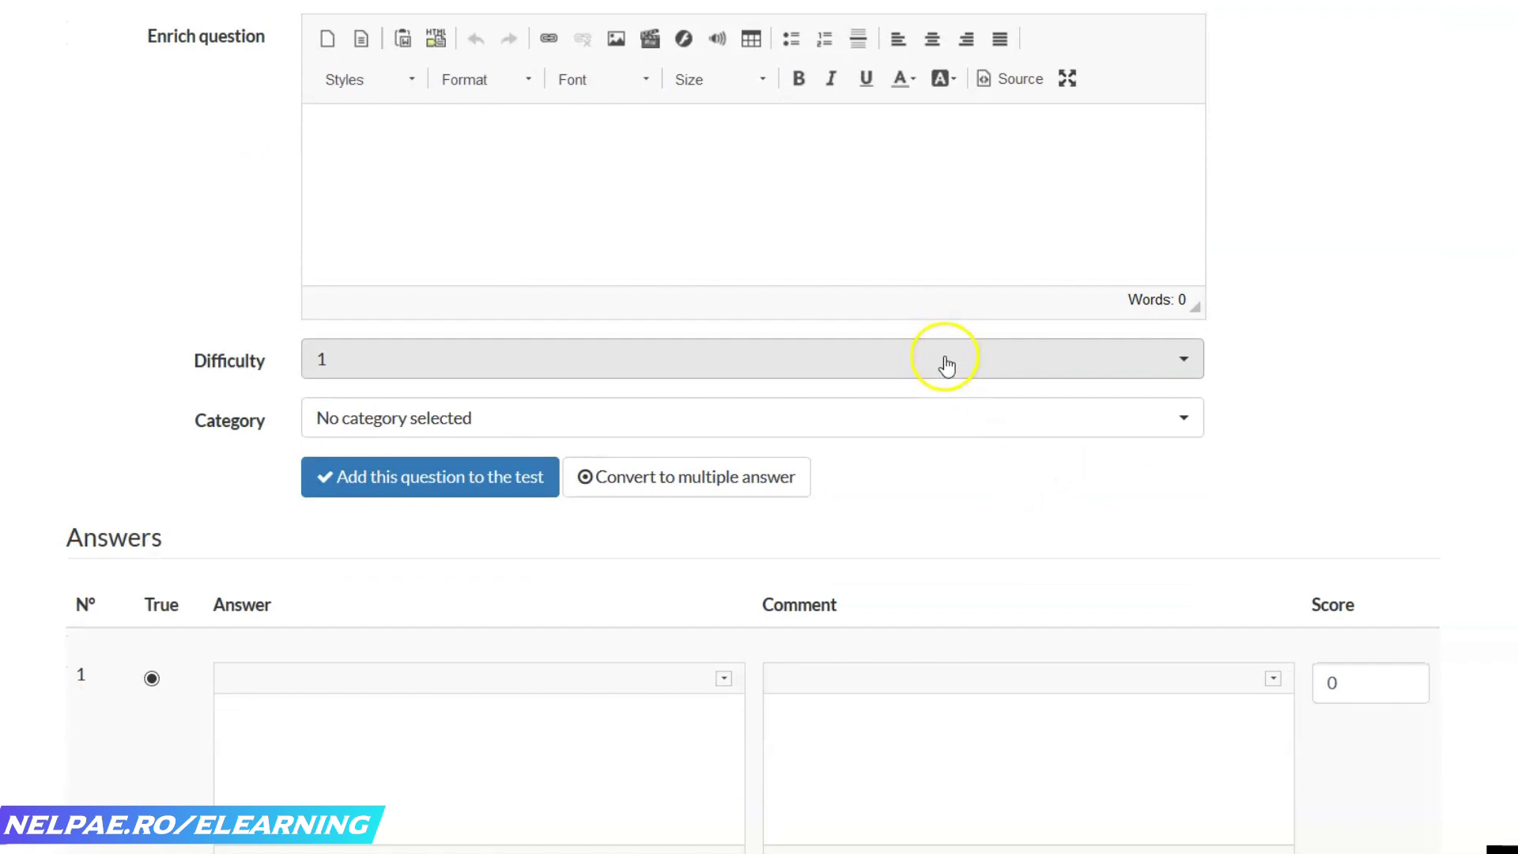
pyautogui.click(941, 364)
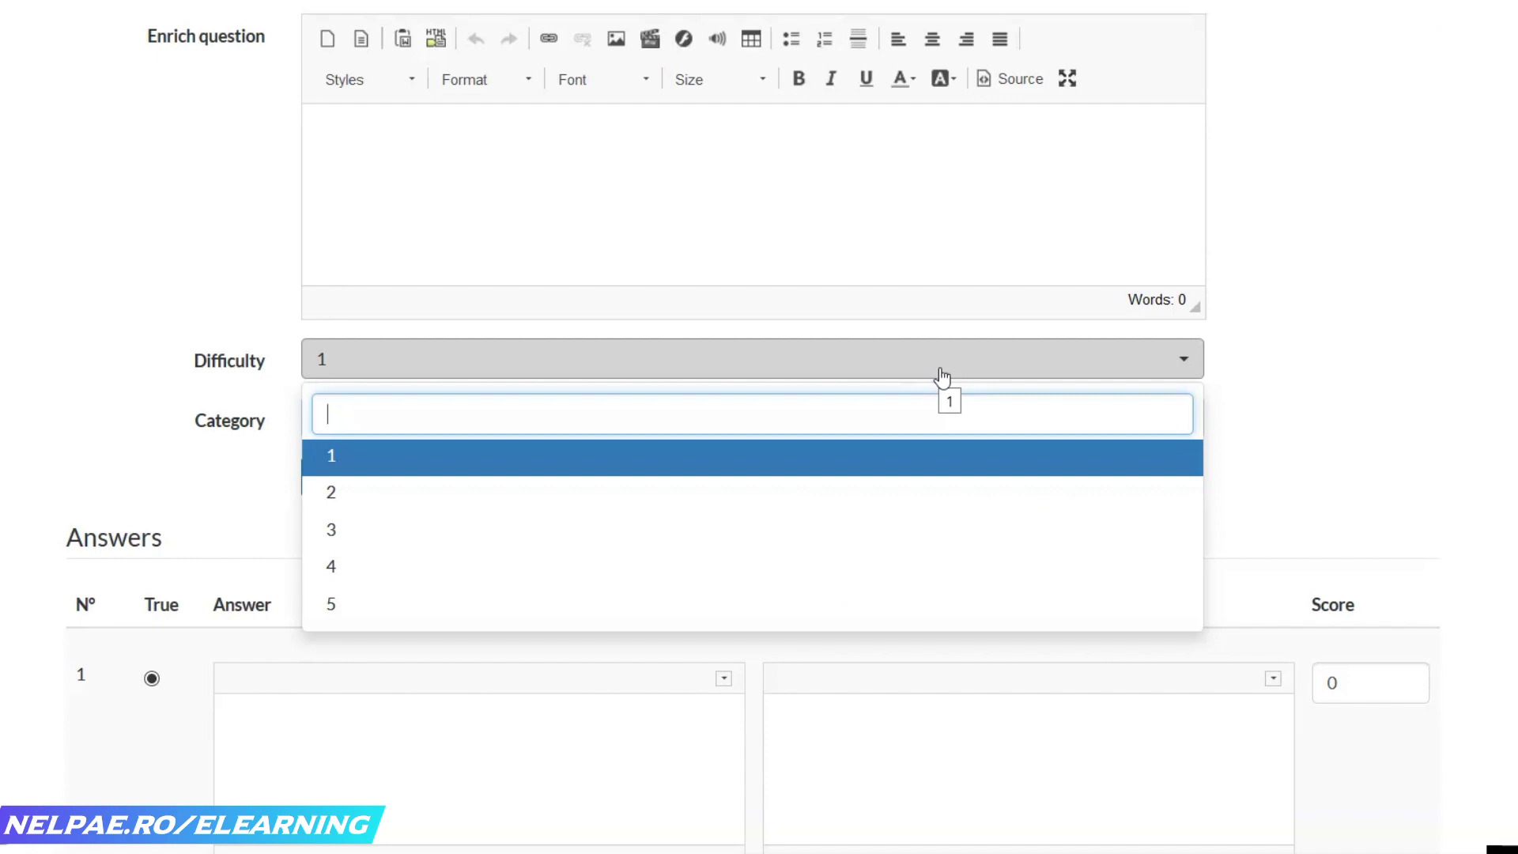
pyautogui.click(685, 457)
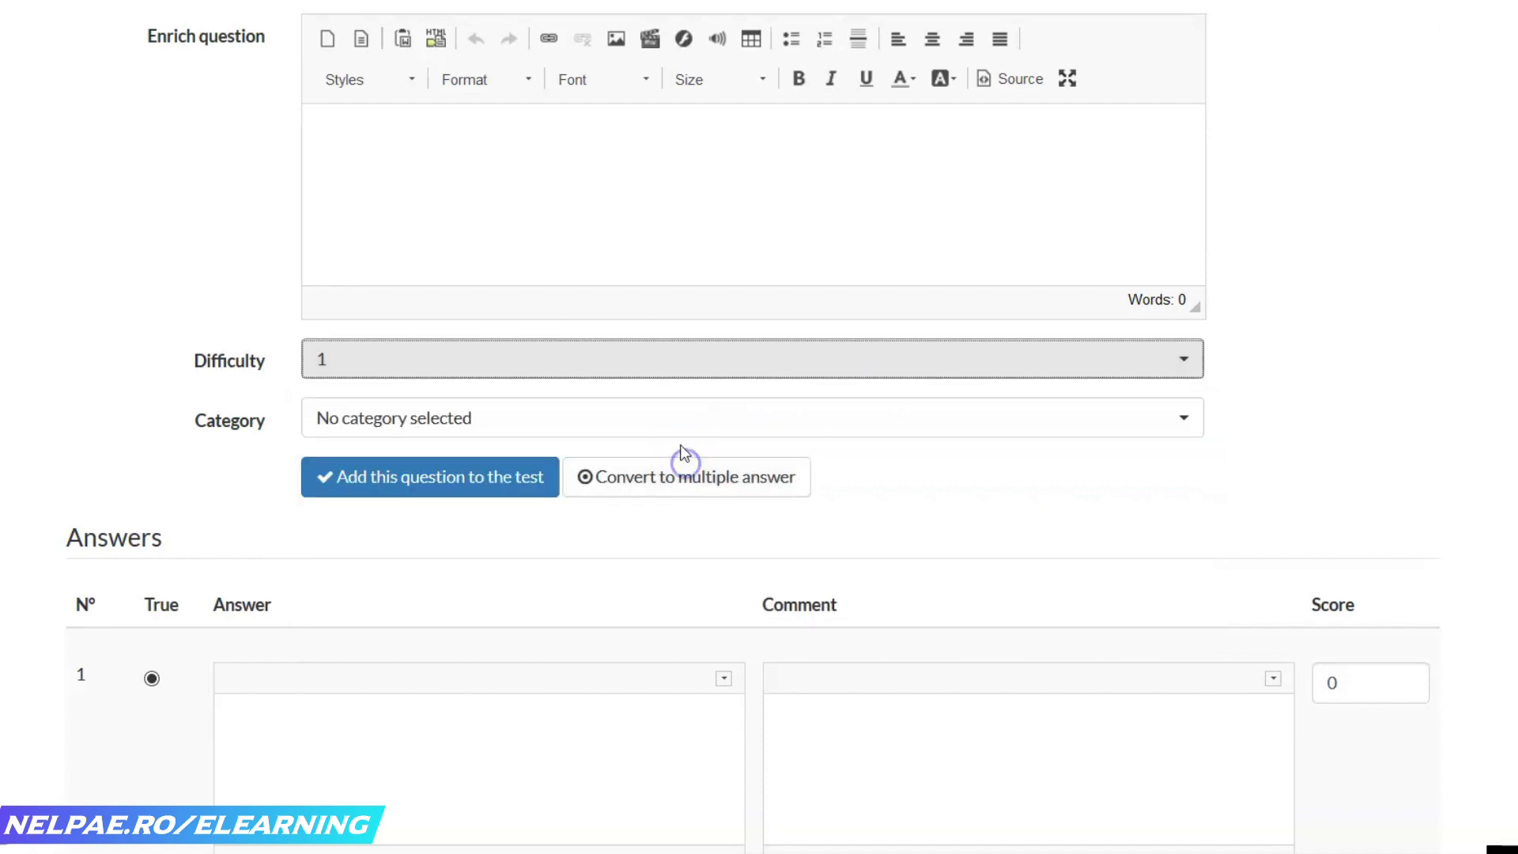
pyautogui.click(1172, 424)
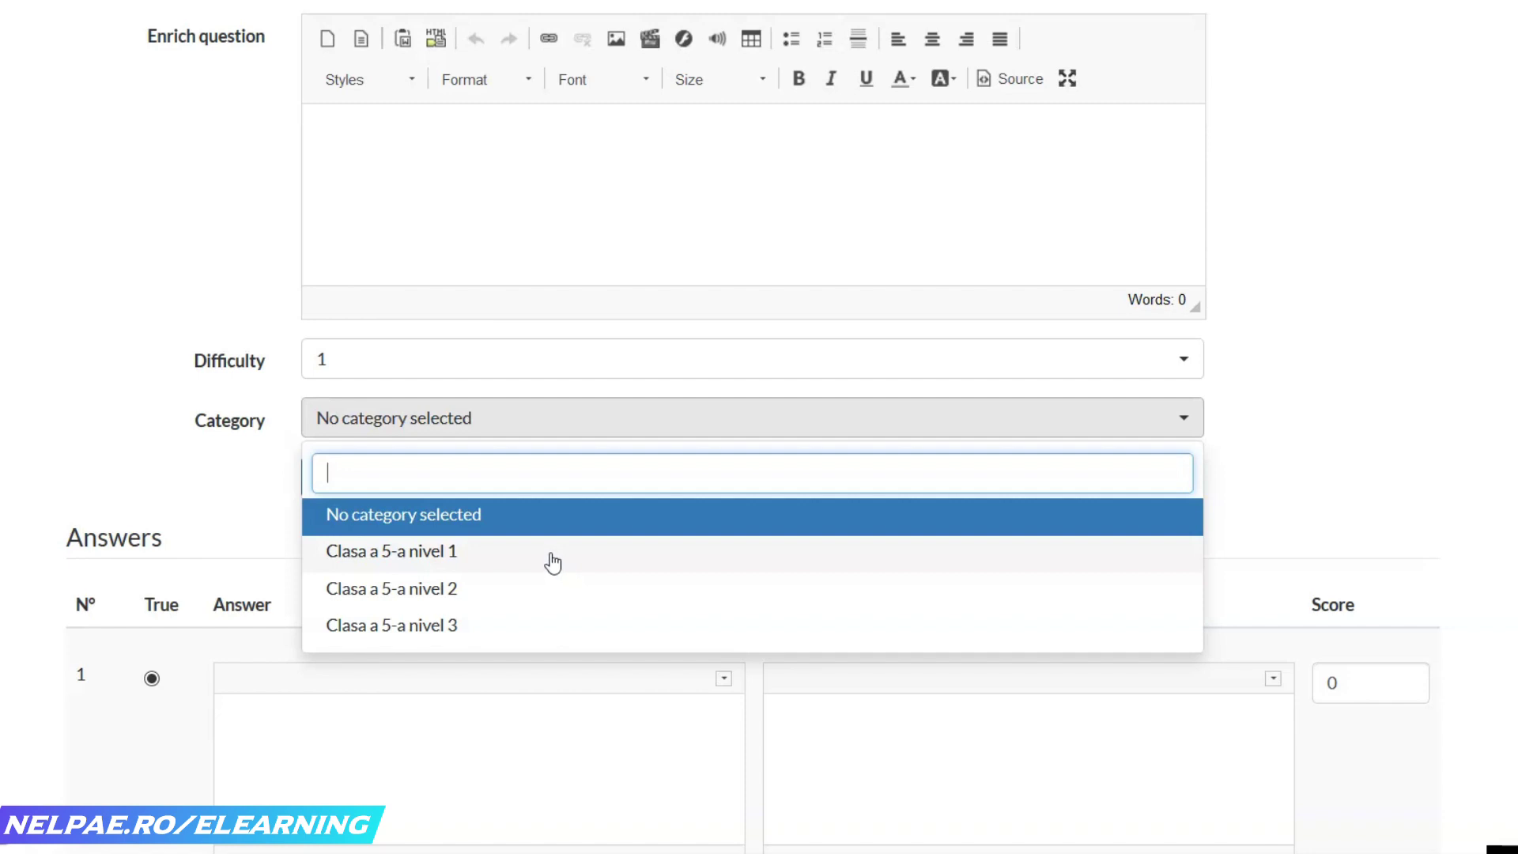
pyautogui.click(551, 554)
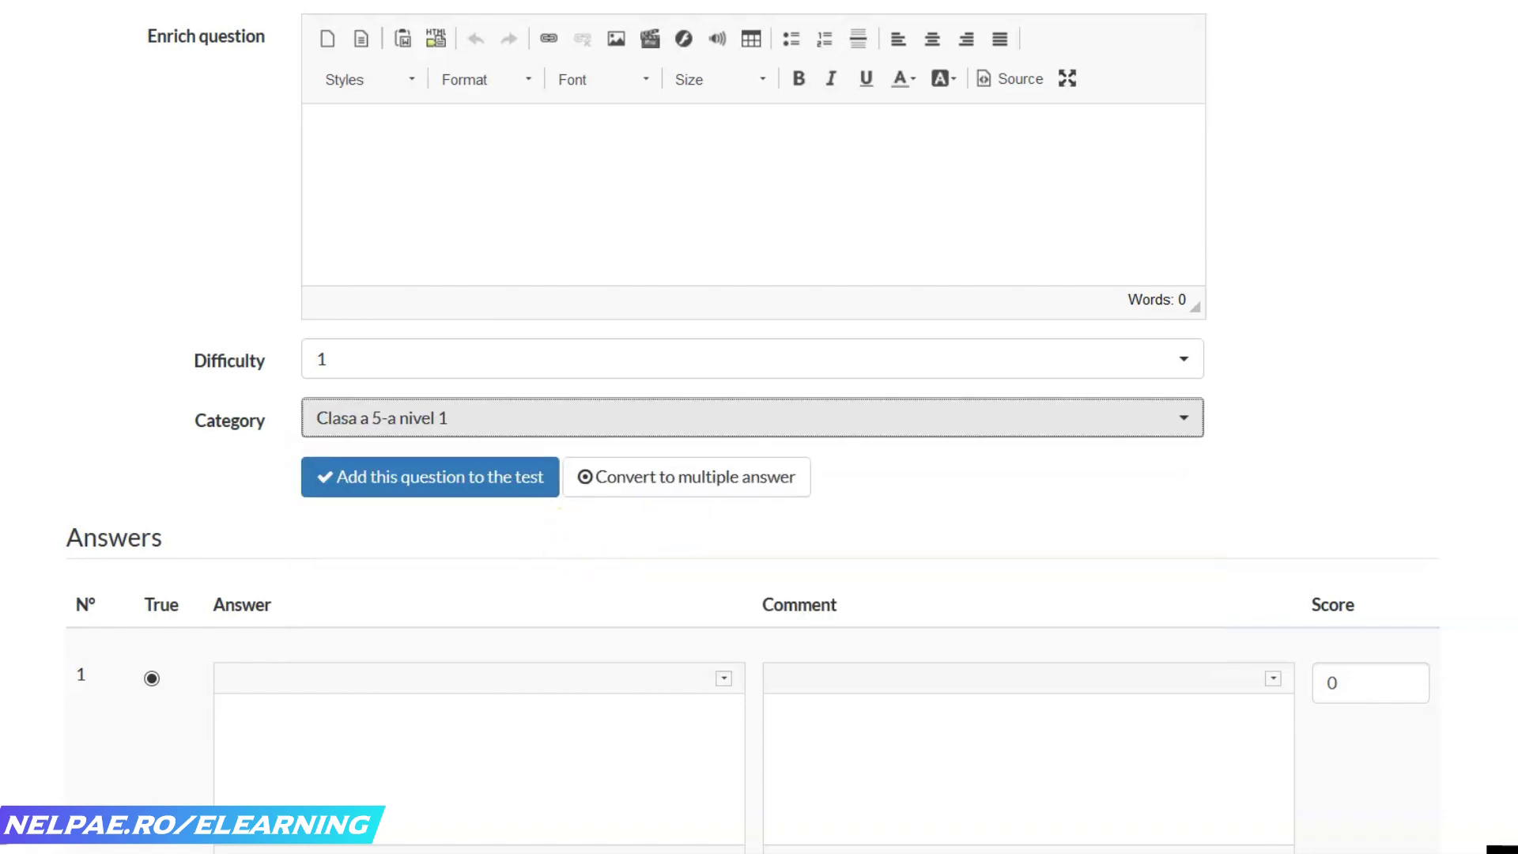
# - Enter "Da" as the first answer and "Nu" as the second answer of the multiple choice question
pyautogui.scroll(-5, 759, 427)
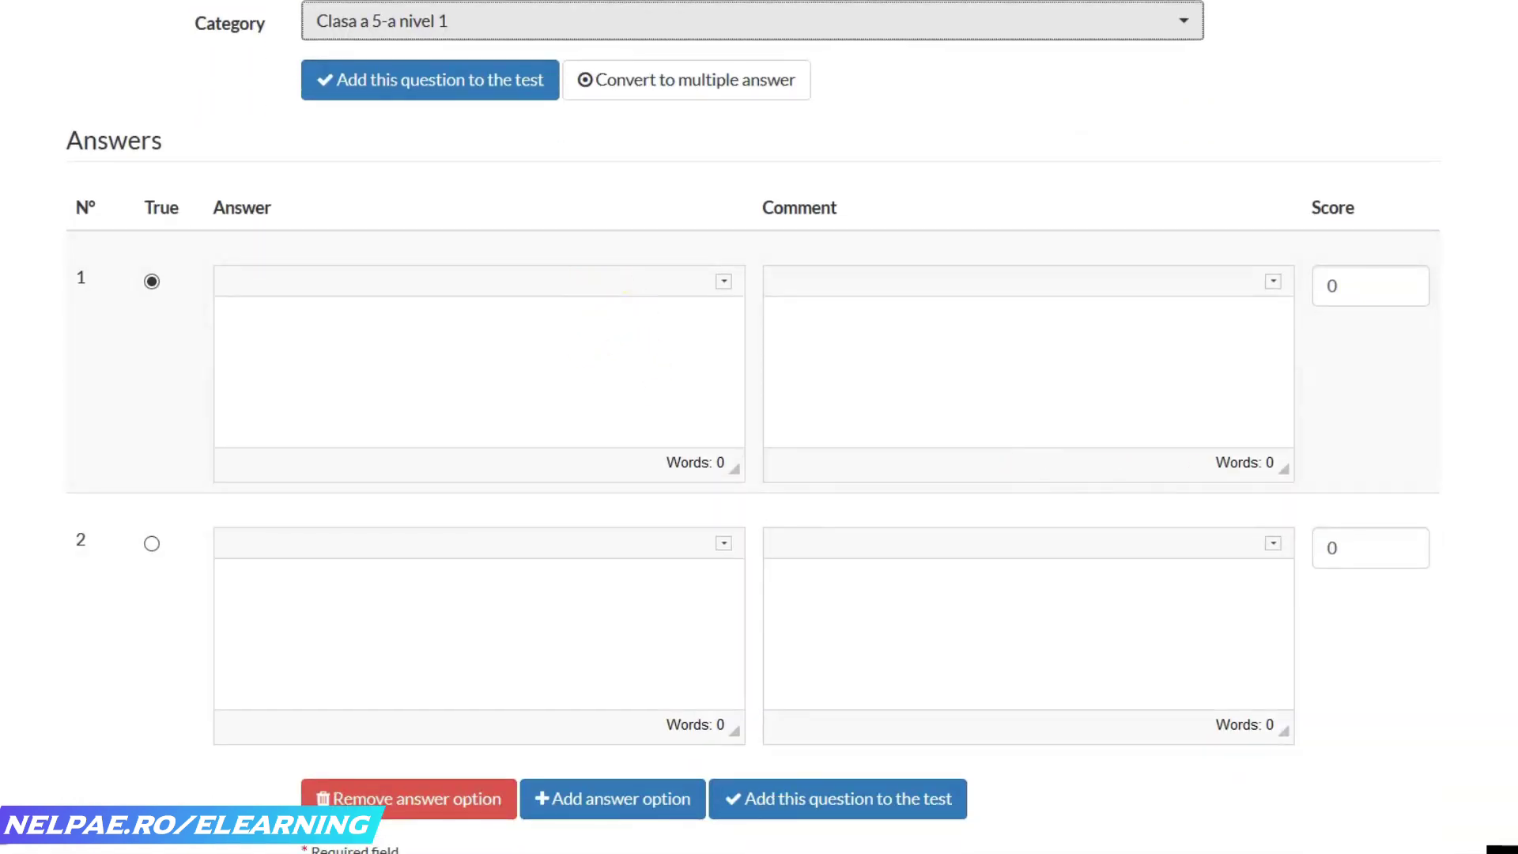
pyautogui.moveTo(755, 852)
pyautogui.click(751, 822)
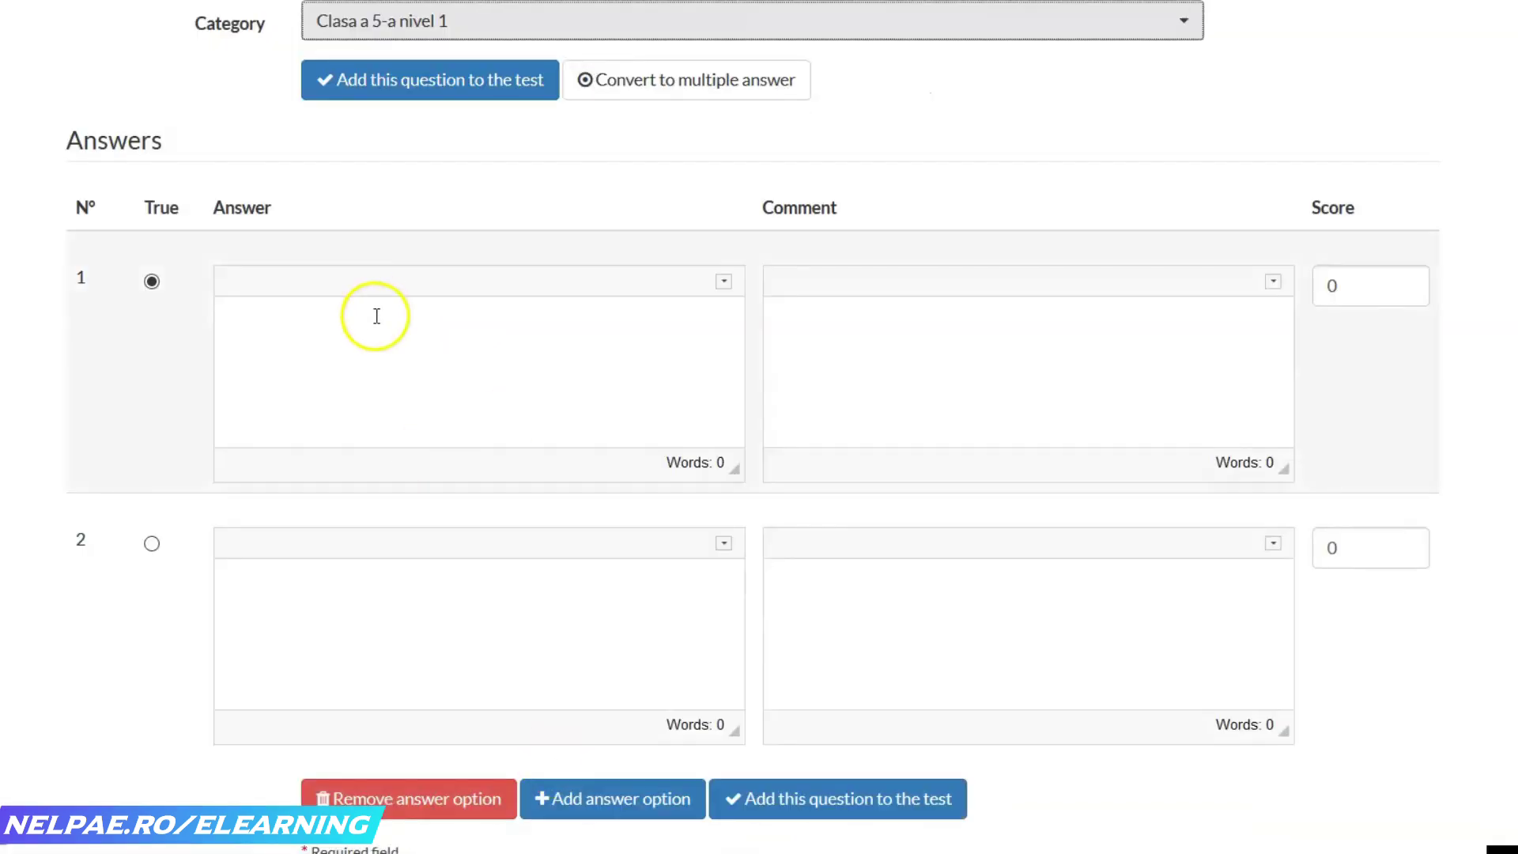
pyautogui.click(376, 316)
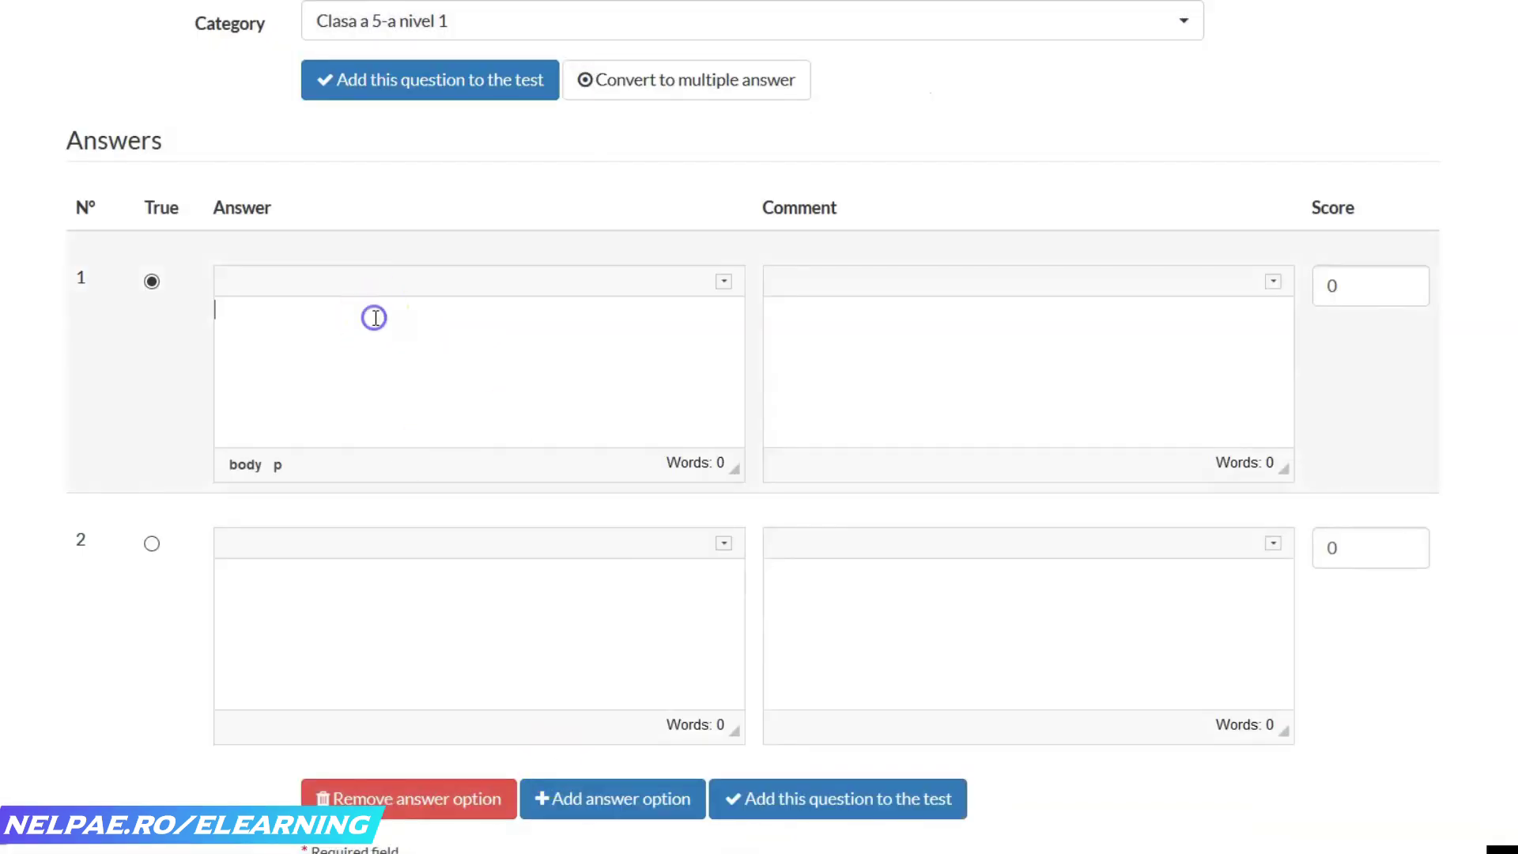
pyautogui.write('Da')
pyautogui.click(397, 609)
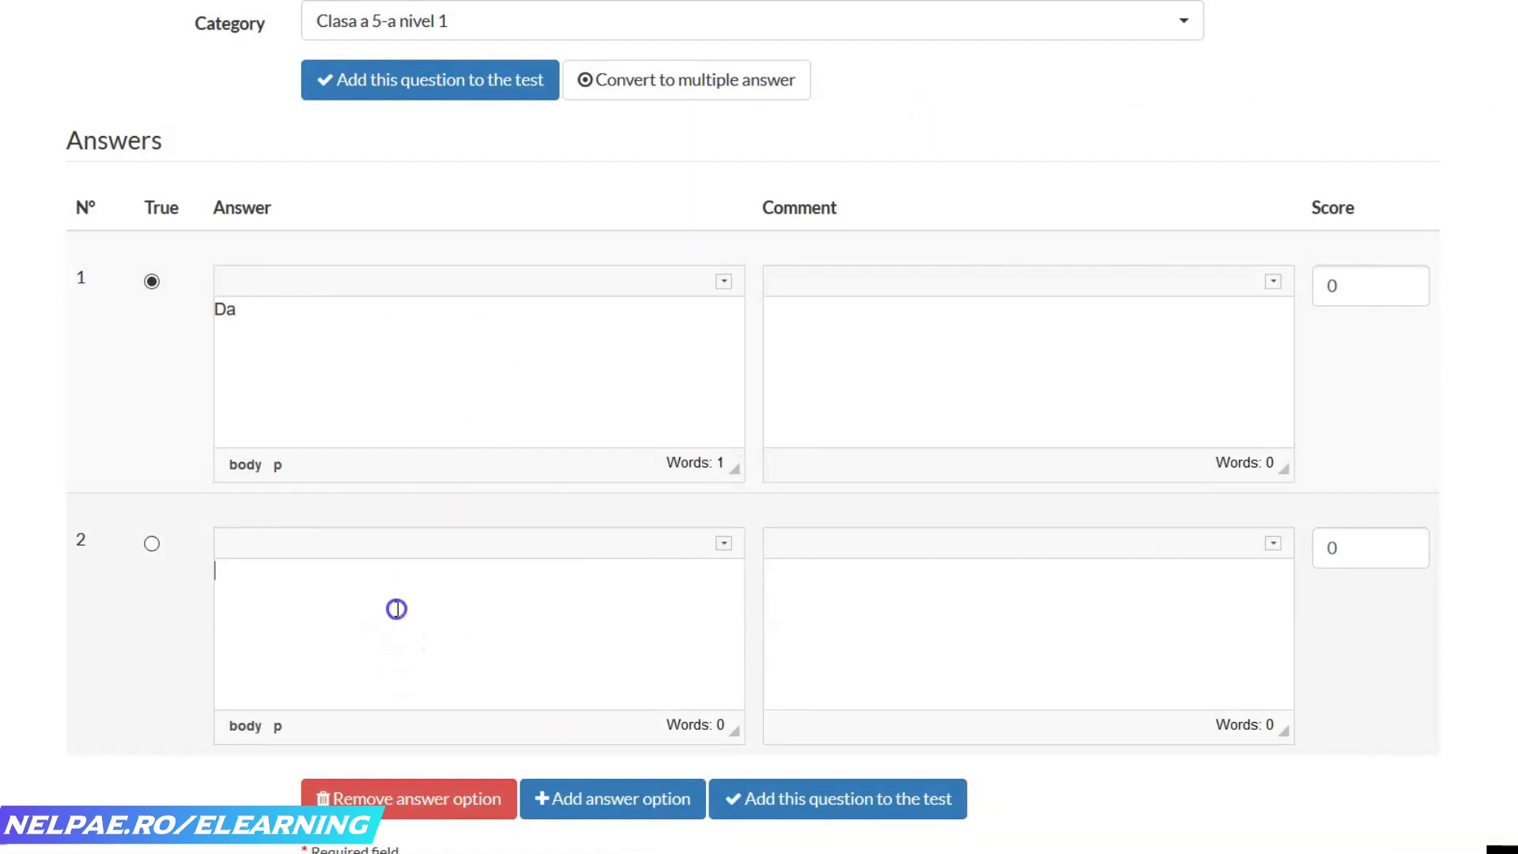
pyautogui.write('Nu')
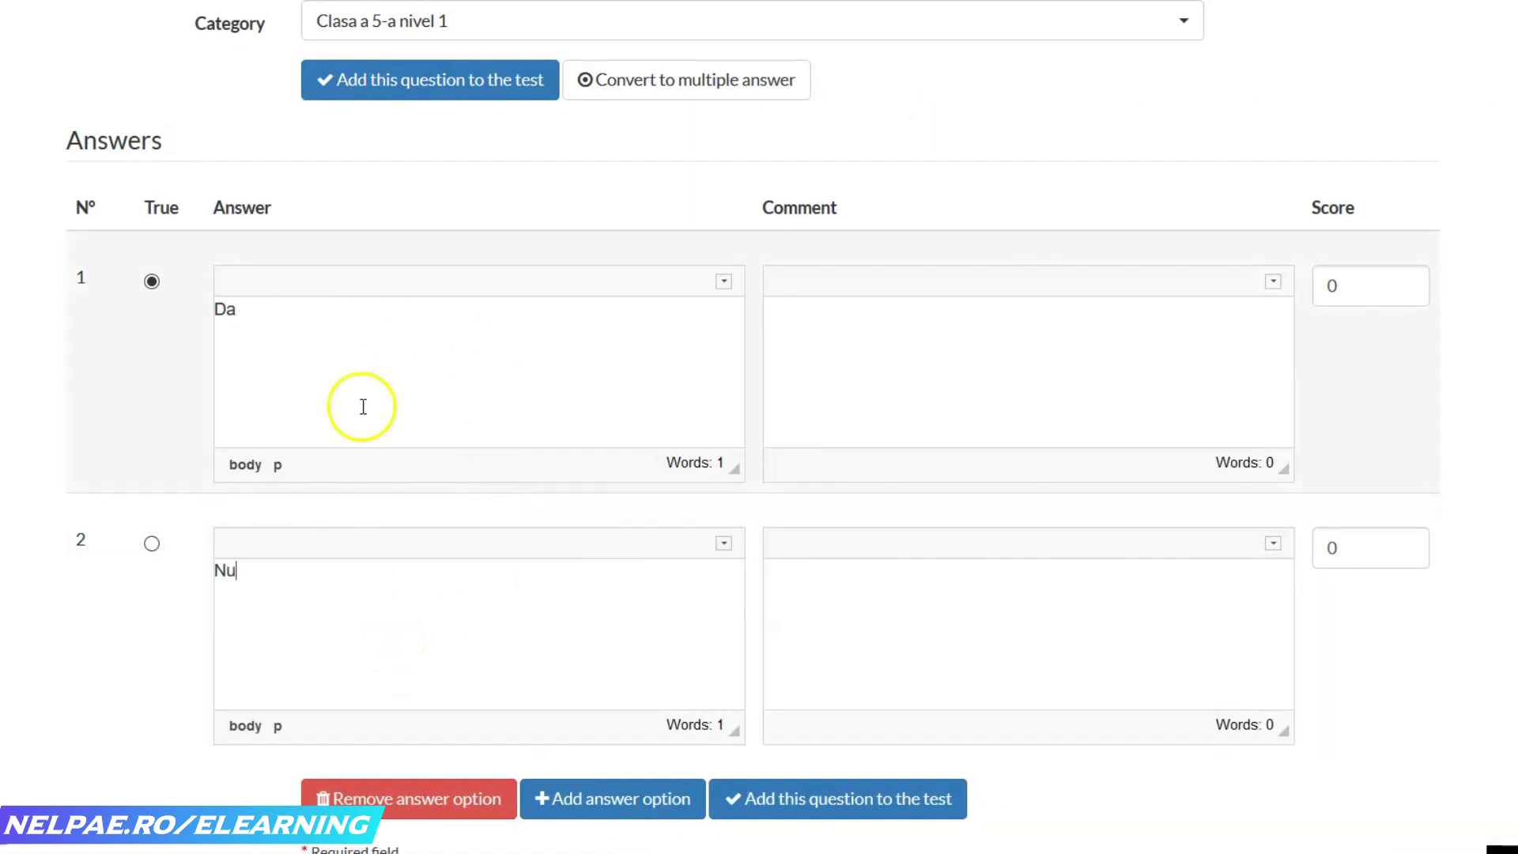
# - Mark the answer "Da" as the true one and set its score to 10
pyautogui.click(151, 282)
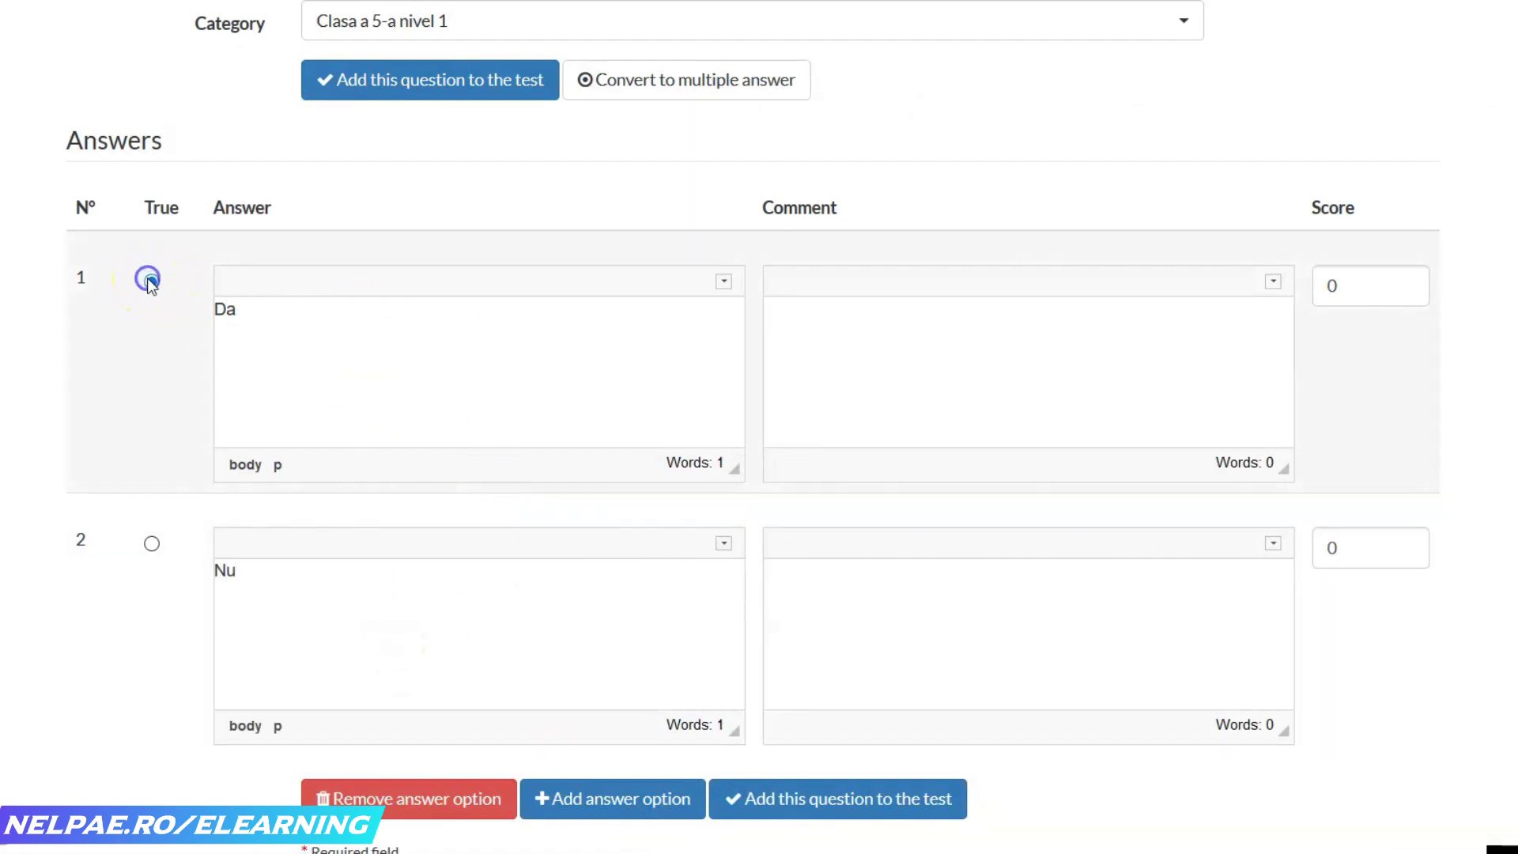
pyautogui.click(1322, 286)
pyautogui.doubleClick(1331, 286)
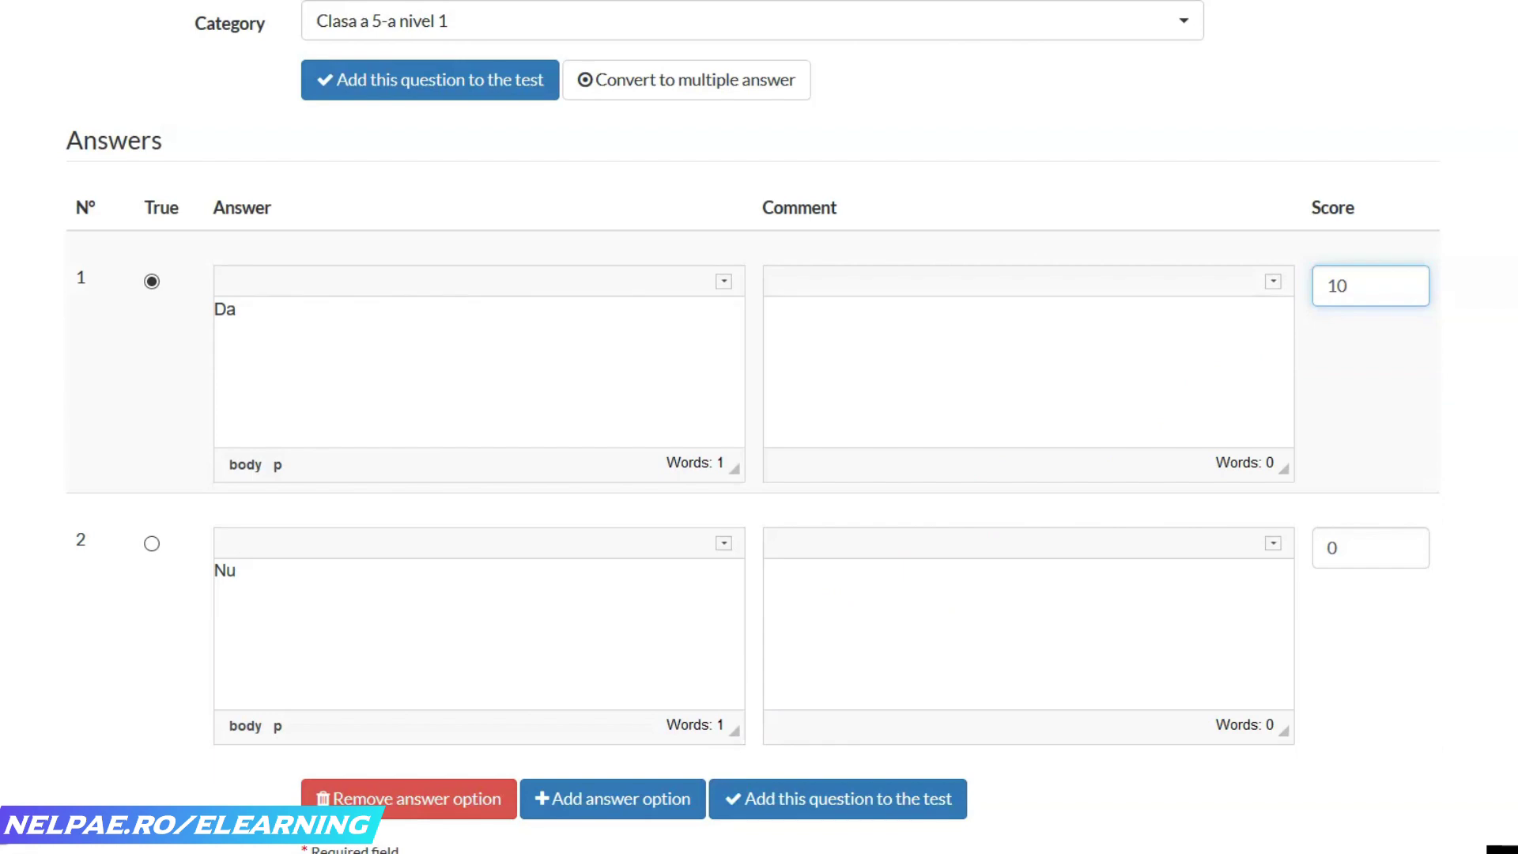
# - Check the completed multiple choice question and add it to the test
pyautogui.scroll(-2, 759, 427)
pyautogui.scroll(12, 759, 427)
pyautogui.scroll(-12, 759, 427)
pyautogui.scroll(10, 759, 427)
pyautogui.scroll(-9, 759, 427)
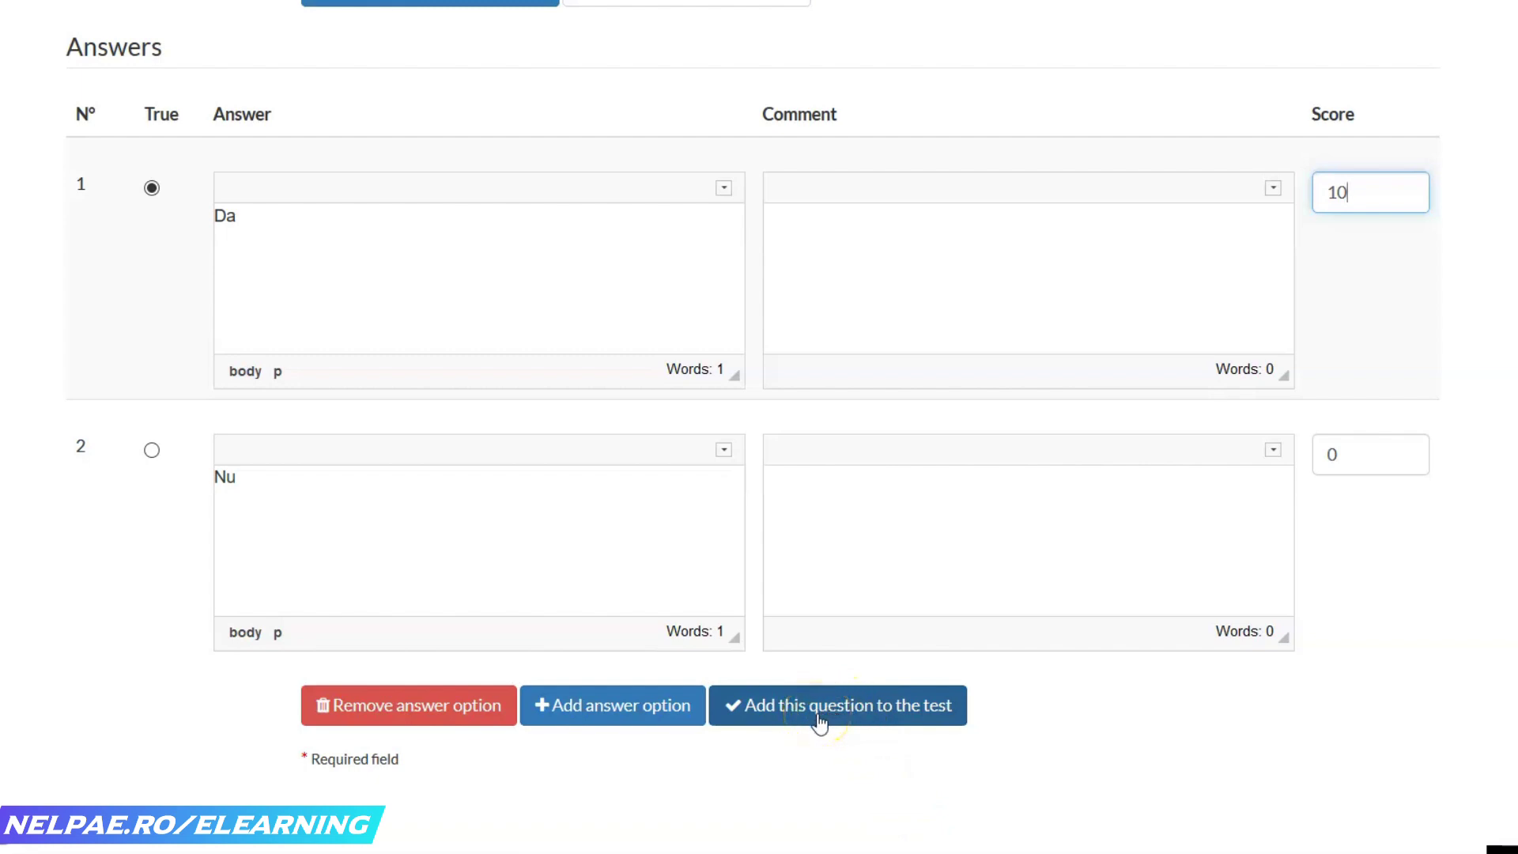
pyautogui.click(819, 721)
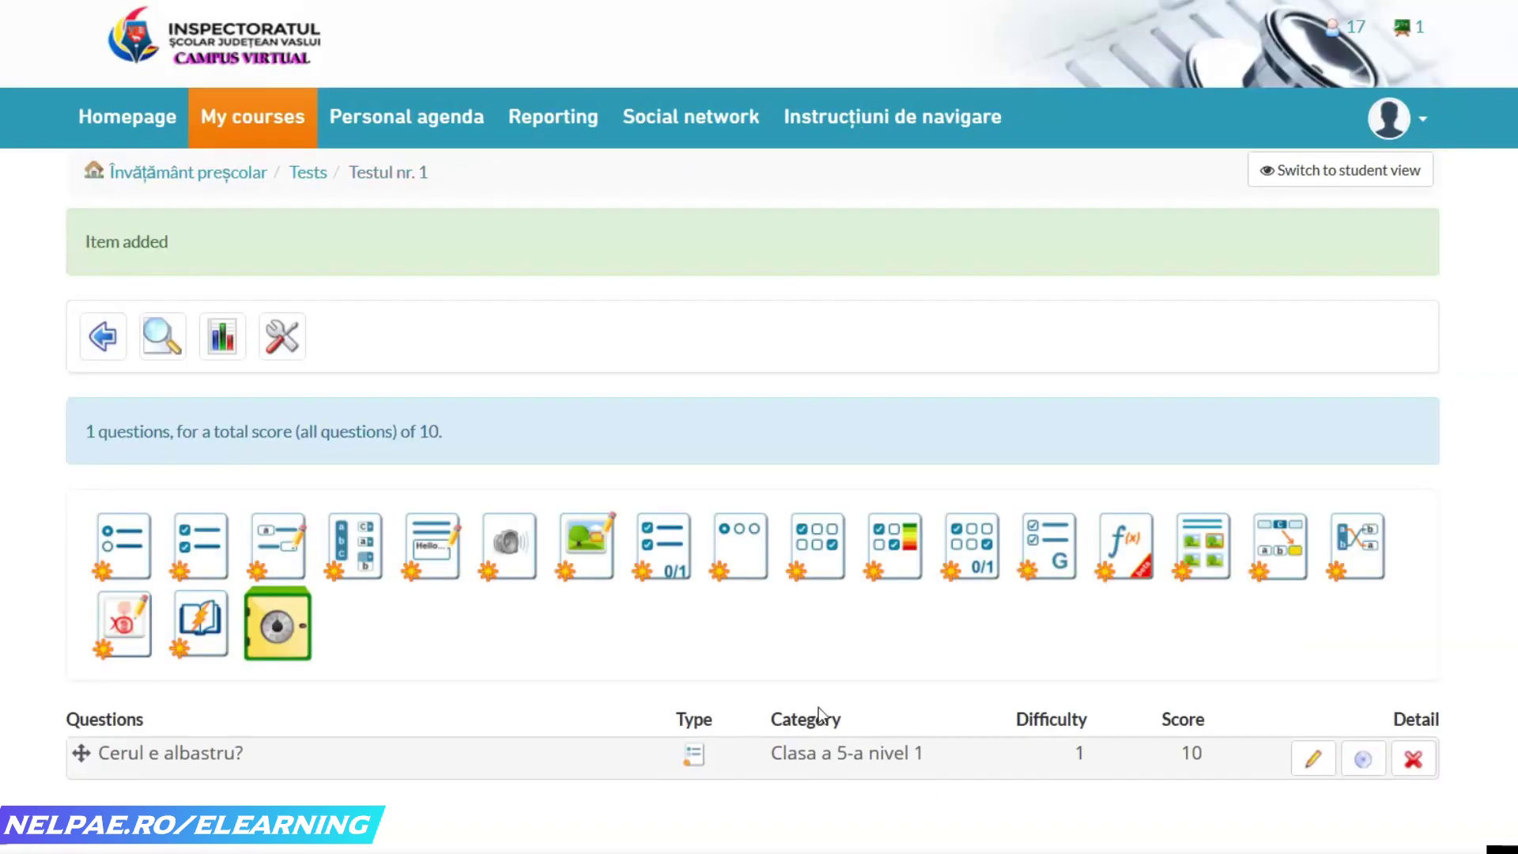
# - Start a new multiple answer question for the test
pyautogui.click(875, 532)
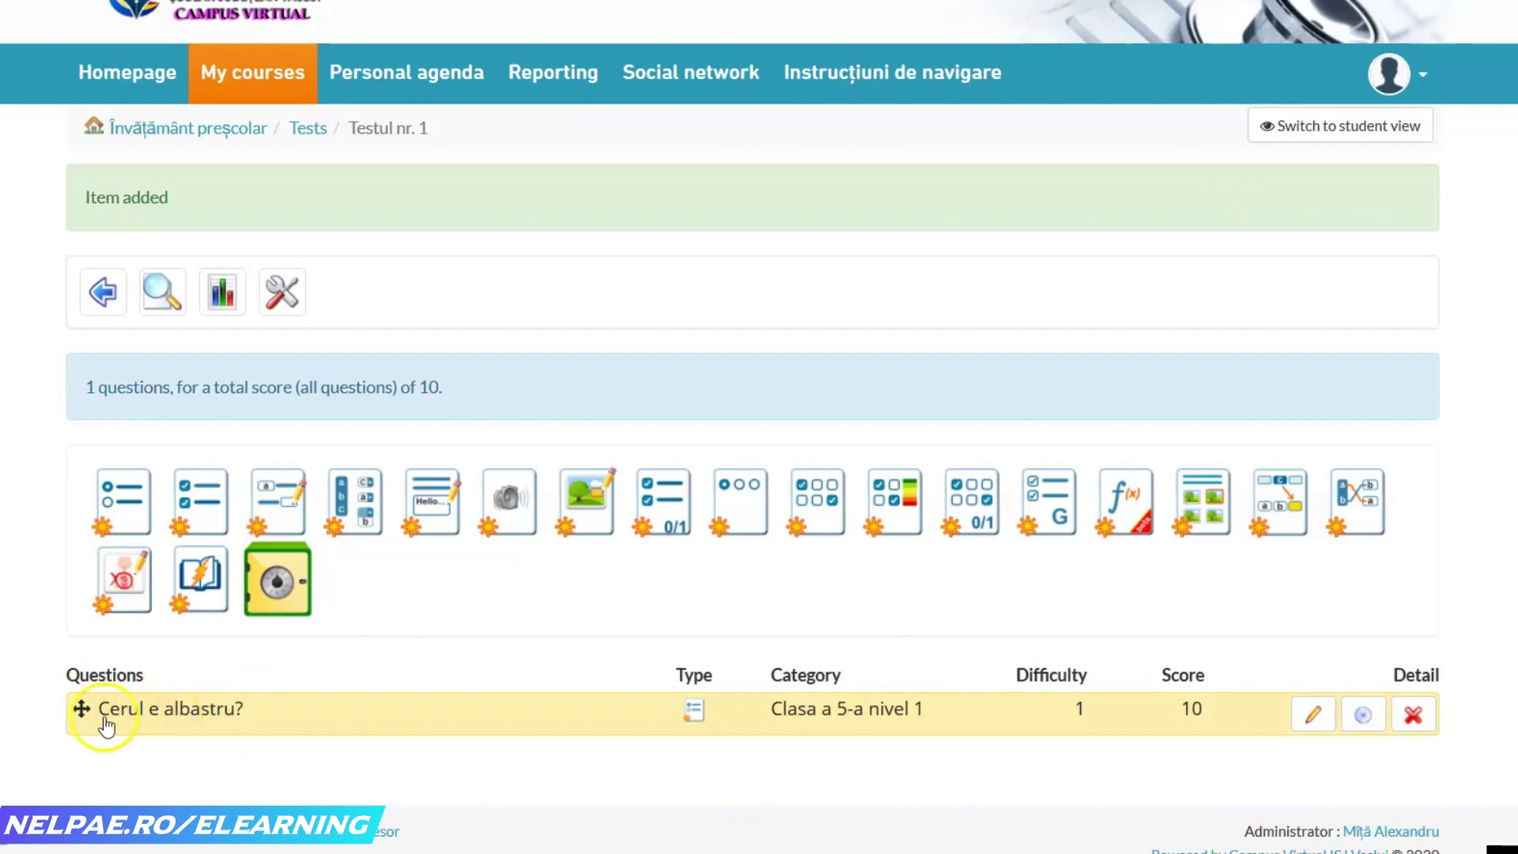
pyautogui.click(199, 498)
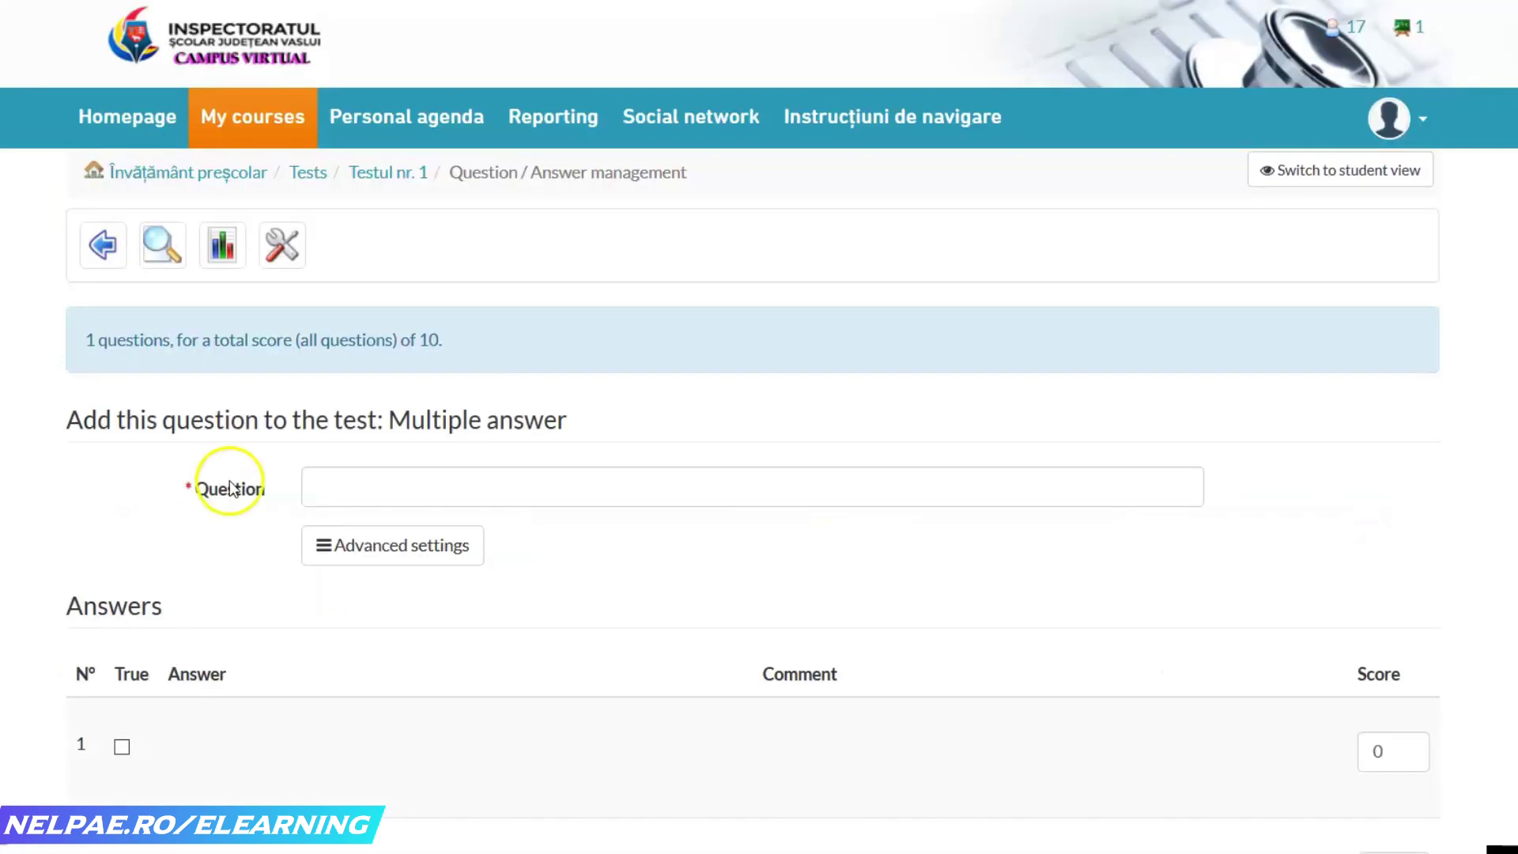
pyautogui.scroll(-4, 759, 427)
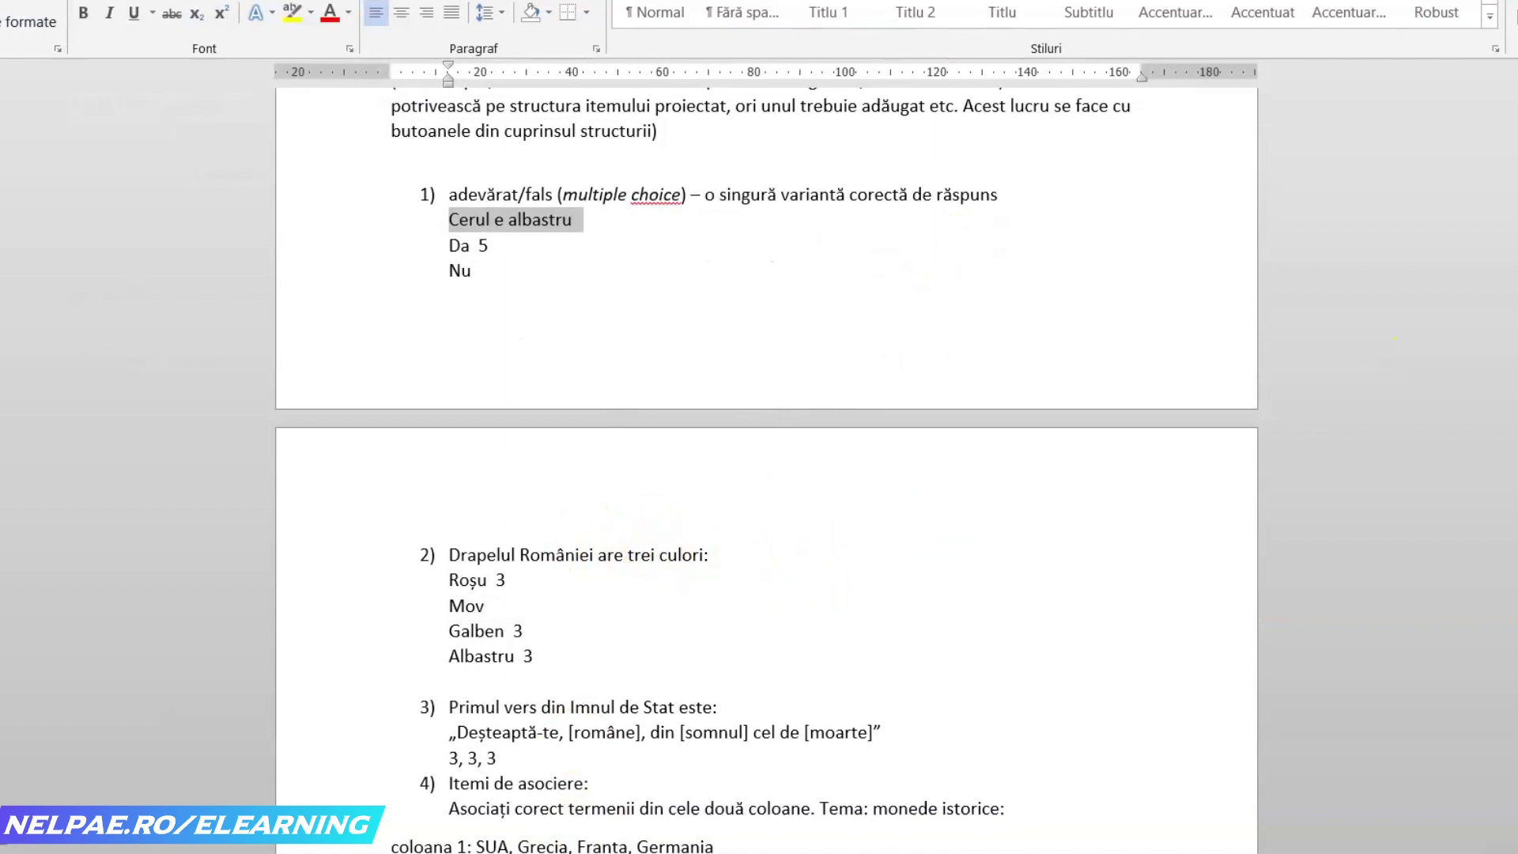
# - Copy "Drapelul României are trei culori:" from the Word document into the question text, leaving out the list number "2)"
pyautogui.scroll(-3, 699, 462)
pyautogui.moveTo(544, 457); pyautogui.dragTo(453, 382)
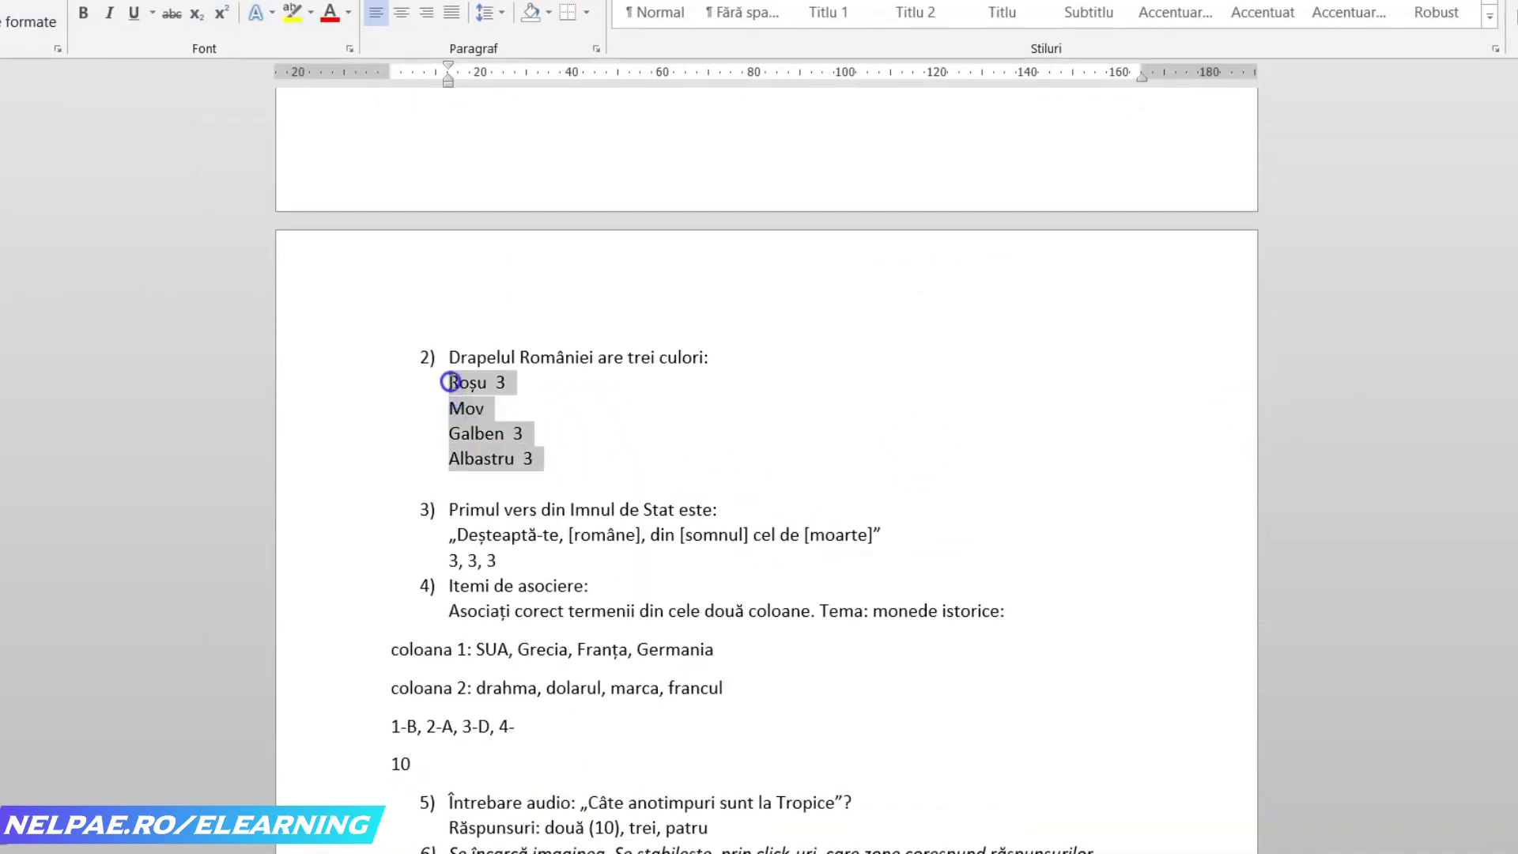
pyautogui.click(527, 432)
pyautogui.moveTo(717, 358); pyautogui.dragTo(443, 358)
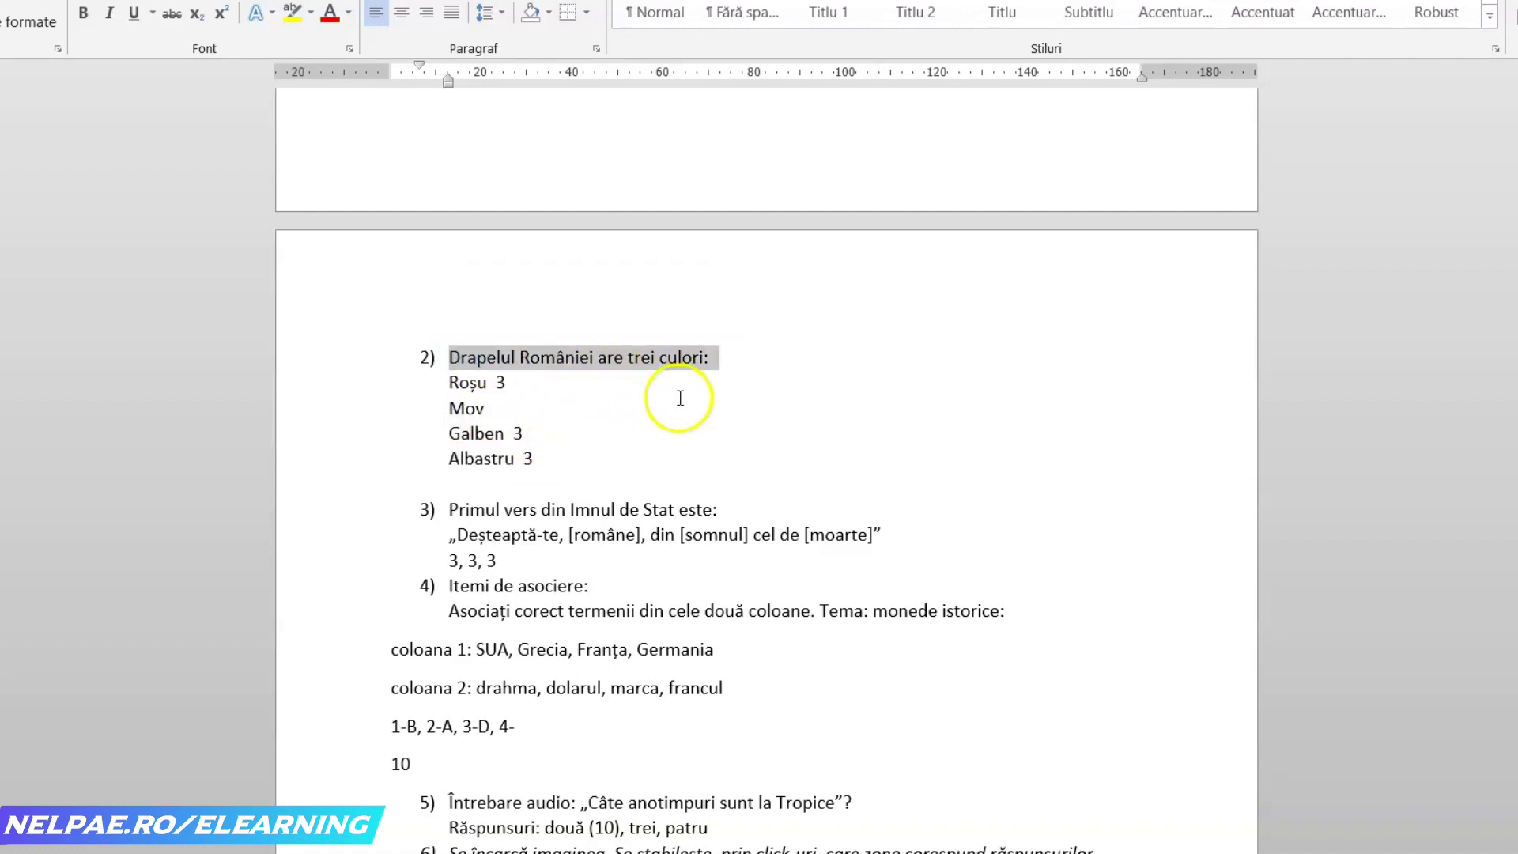
pyautogui.hotkey('alt', 'Tab')
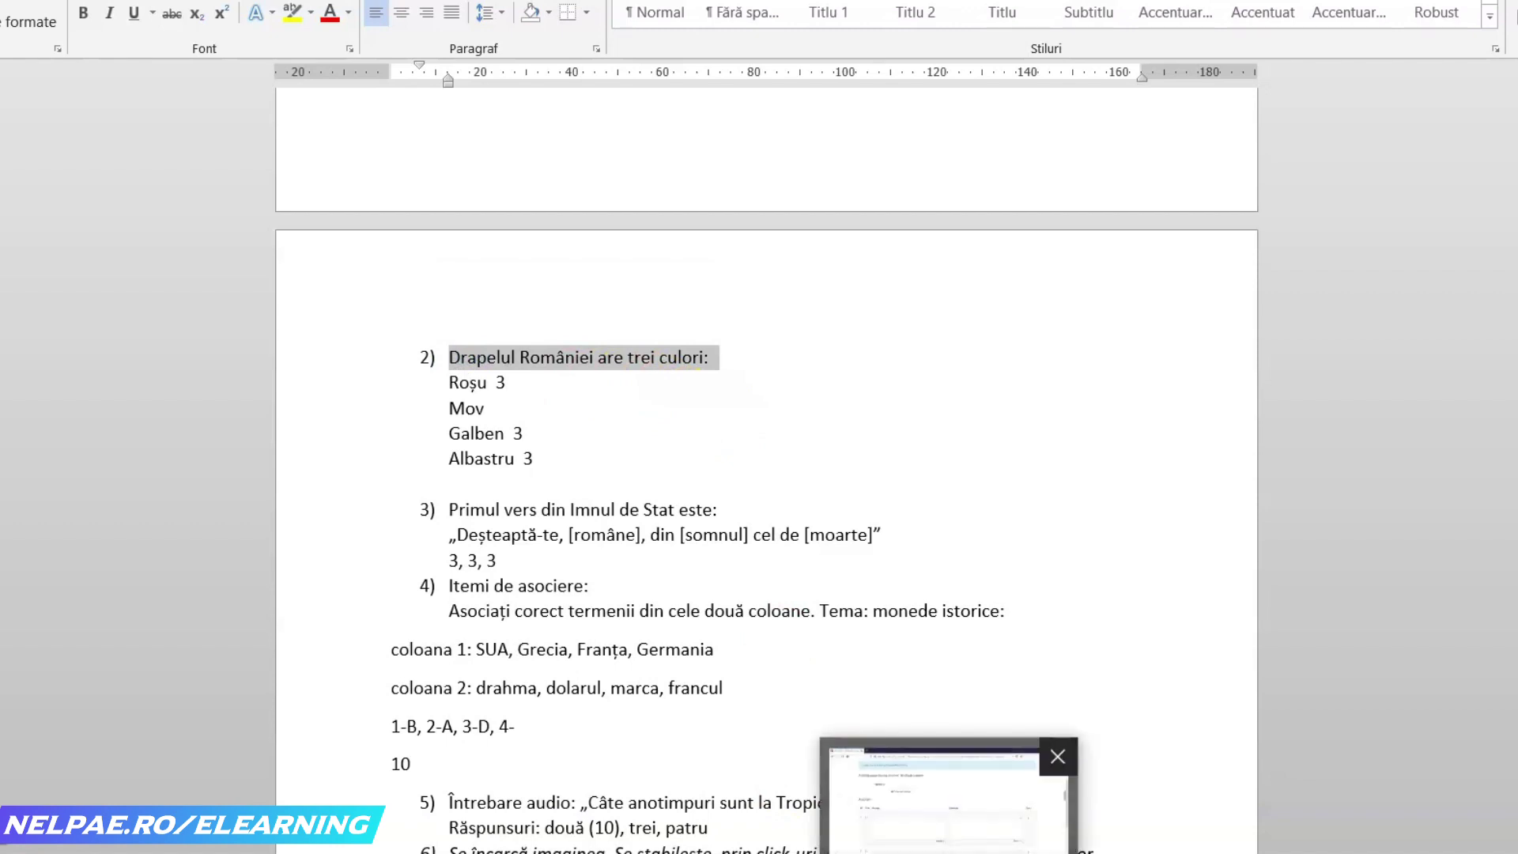
pyautogui.click(334, 174)
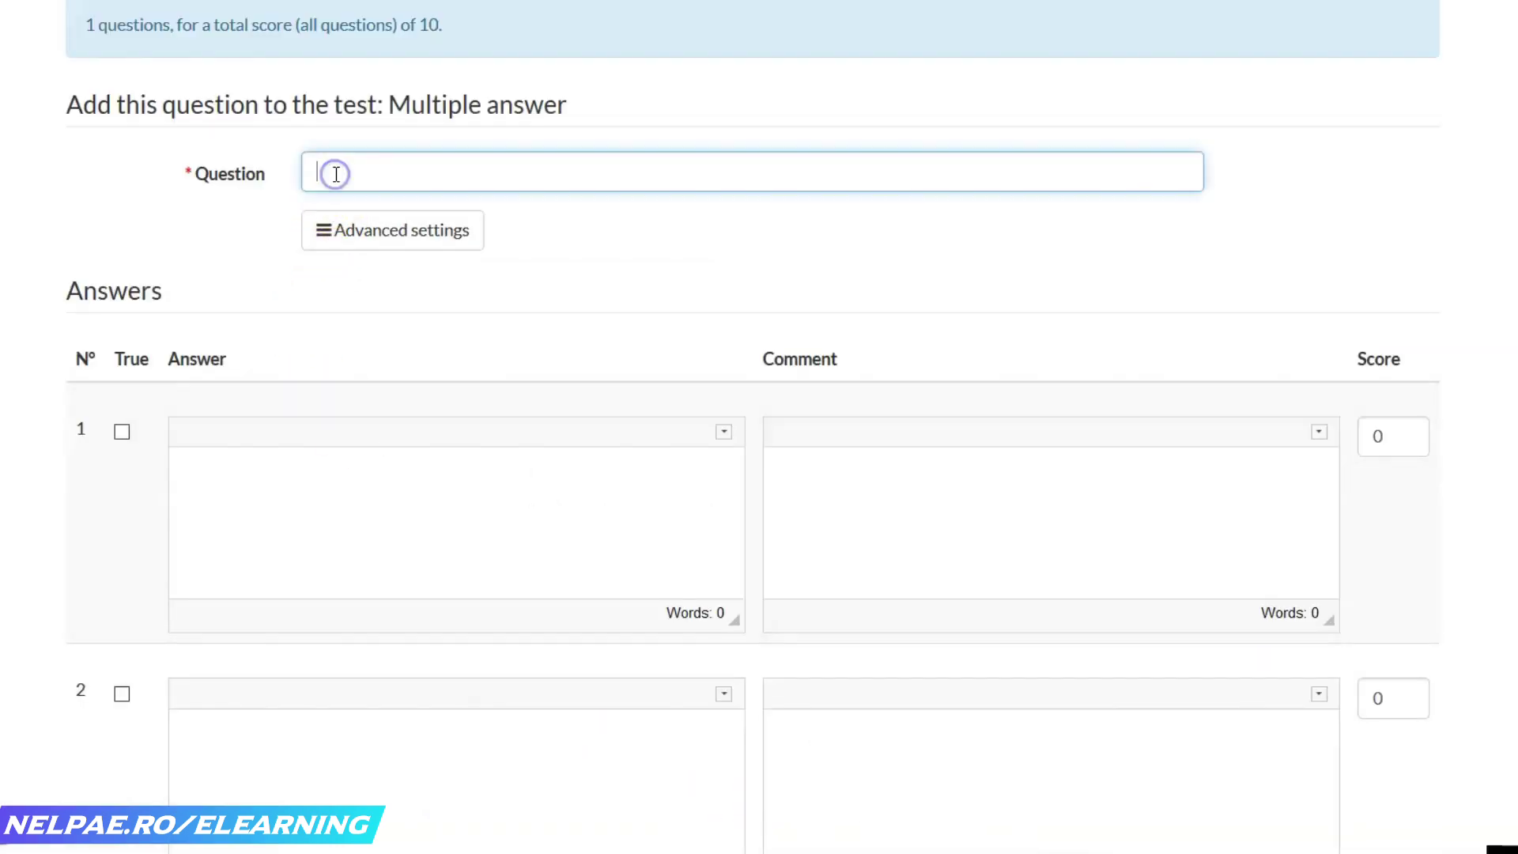
pyautogui.write('2) Drapelul României are trei culori:')
pyautogui.moveTo(339, 170); pyautogui.dragTo(288, 170)
pyautogui.press('BackSpace')
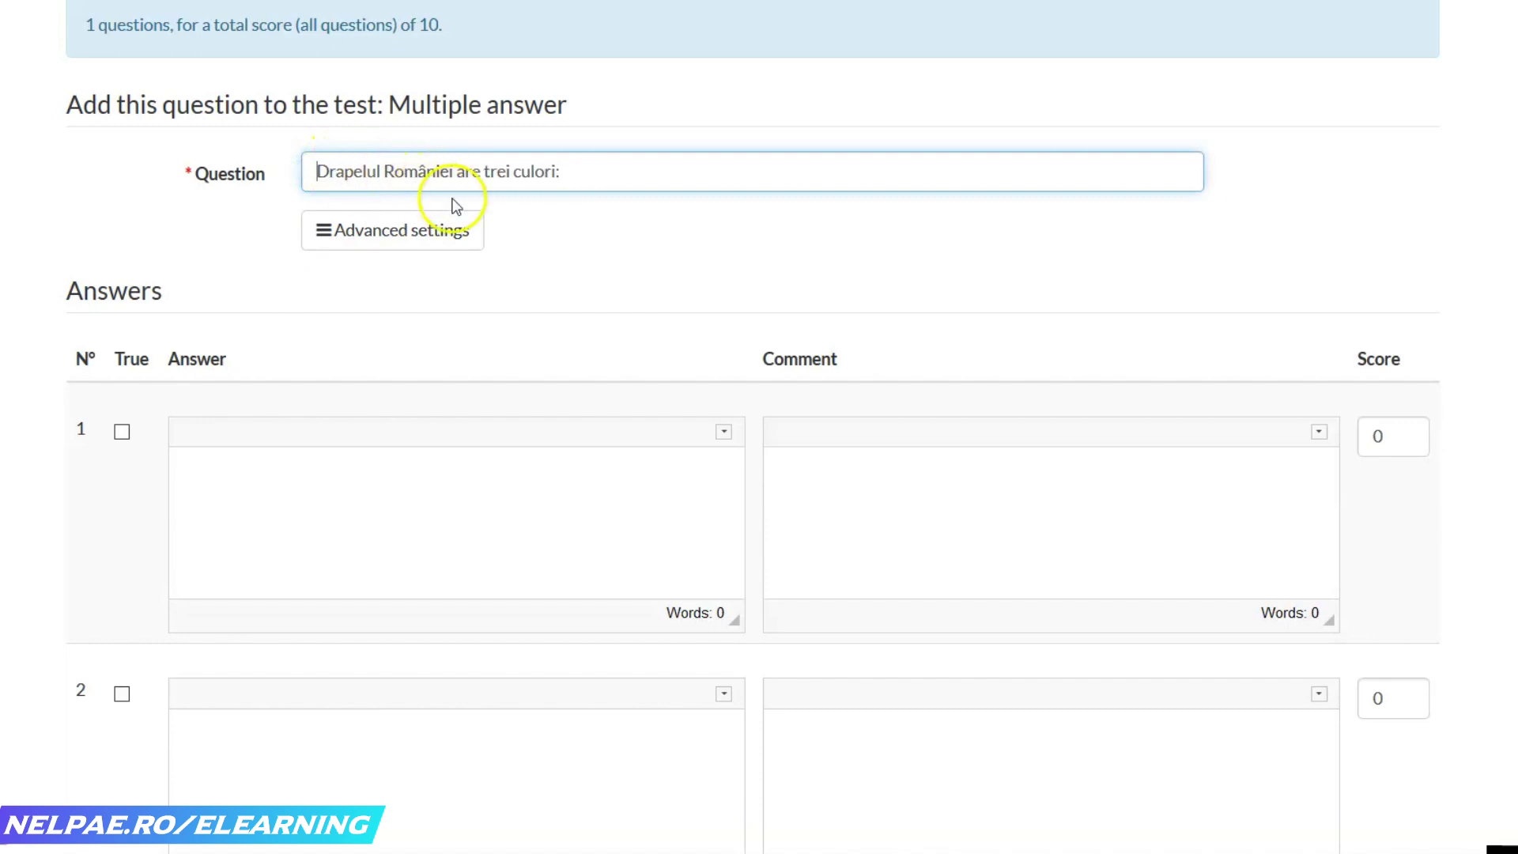
# - In the multiple answer question's advanced settings, assign the category "Clasa a 5-a nivel 1"
pyautogui.click(427, 238)
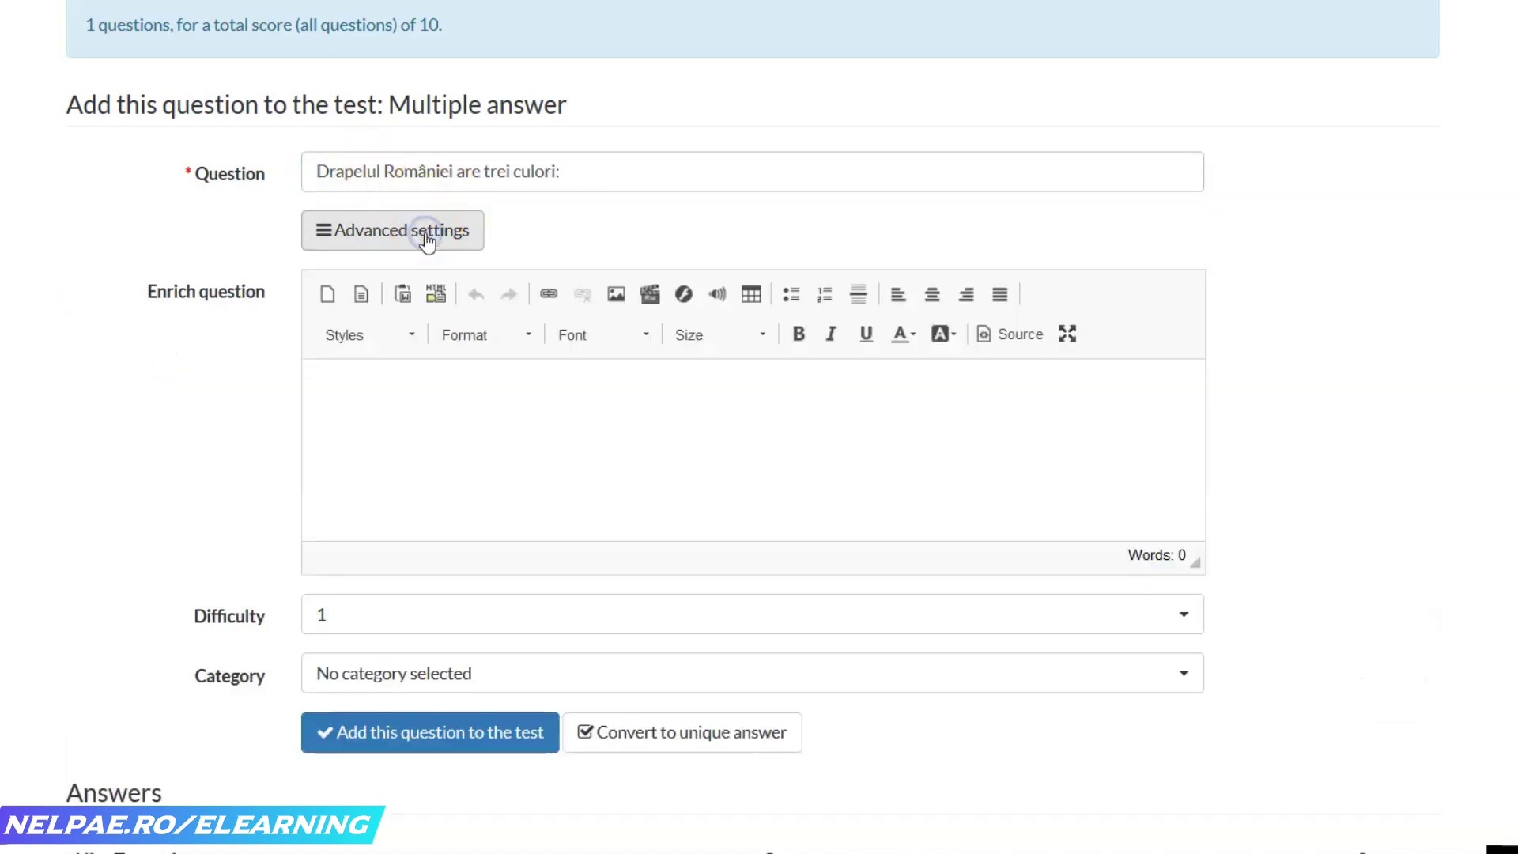
pyautogui.scroll(-3, 1098, 405)
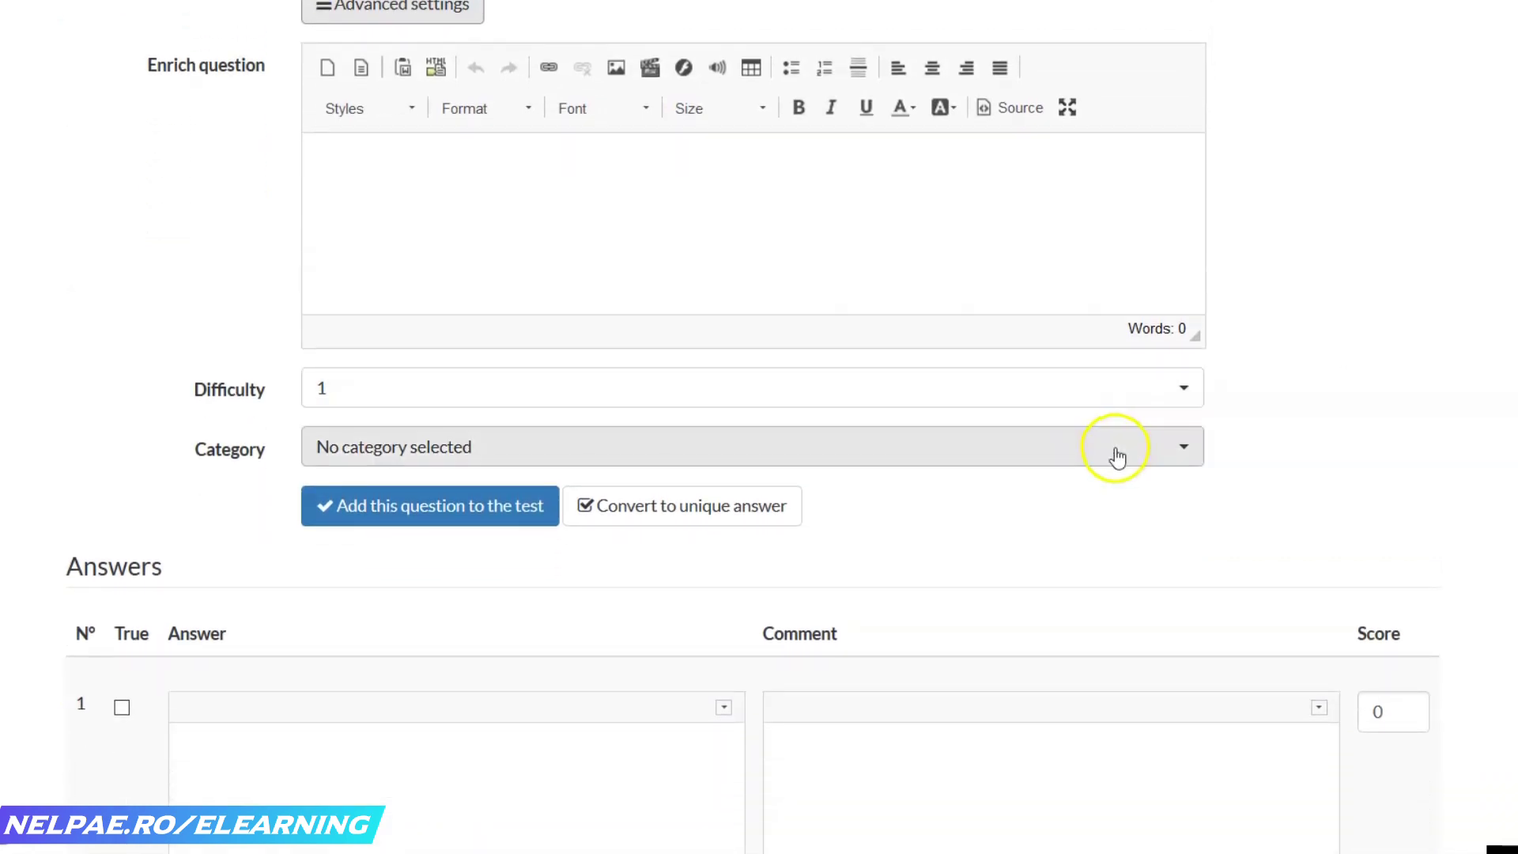
pyautogui.click(1091, 456)
pyautogui.click(410, 581)
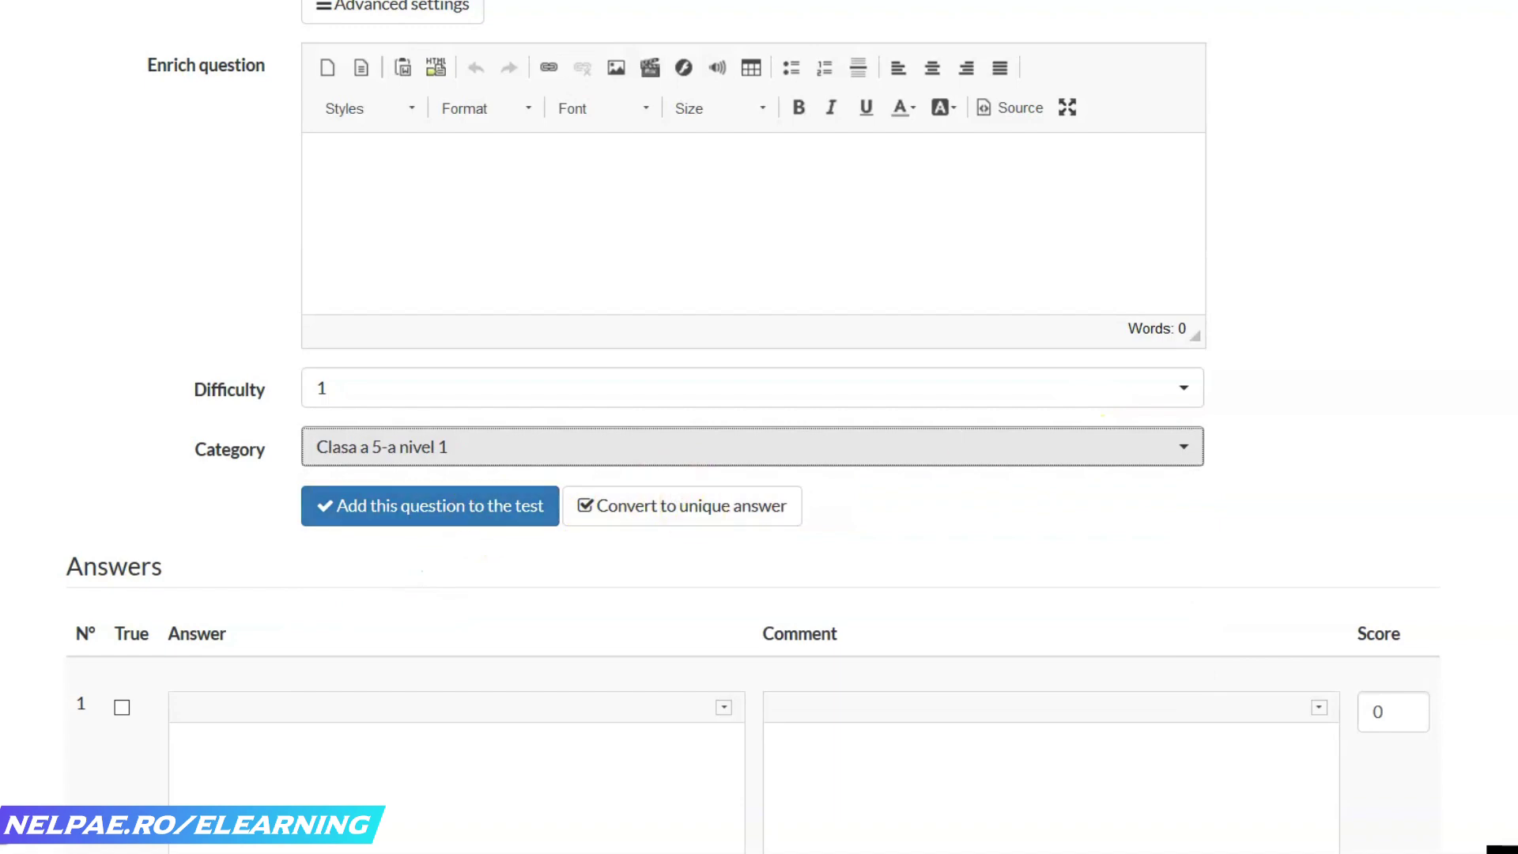
# - Look over the four answer rows and copy "Roșu" from the Word document into answer 1
pyautogui.scroll(-5, 965, 491)
pyautogui.scroll(-3, 759, 443)
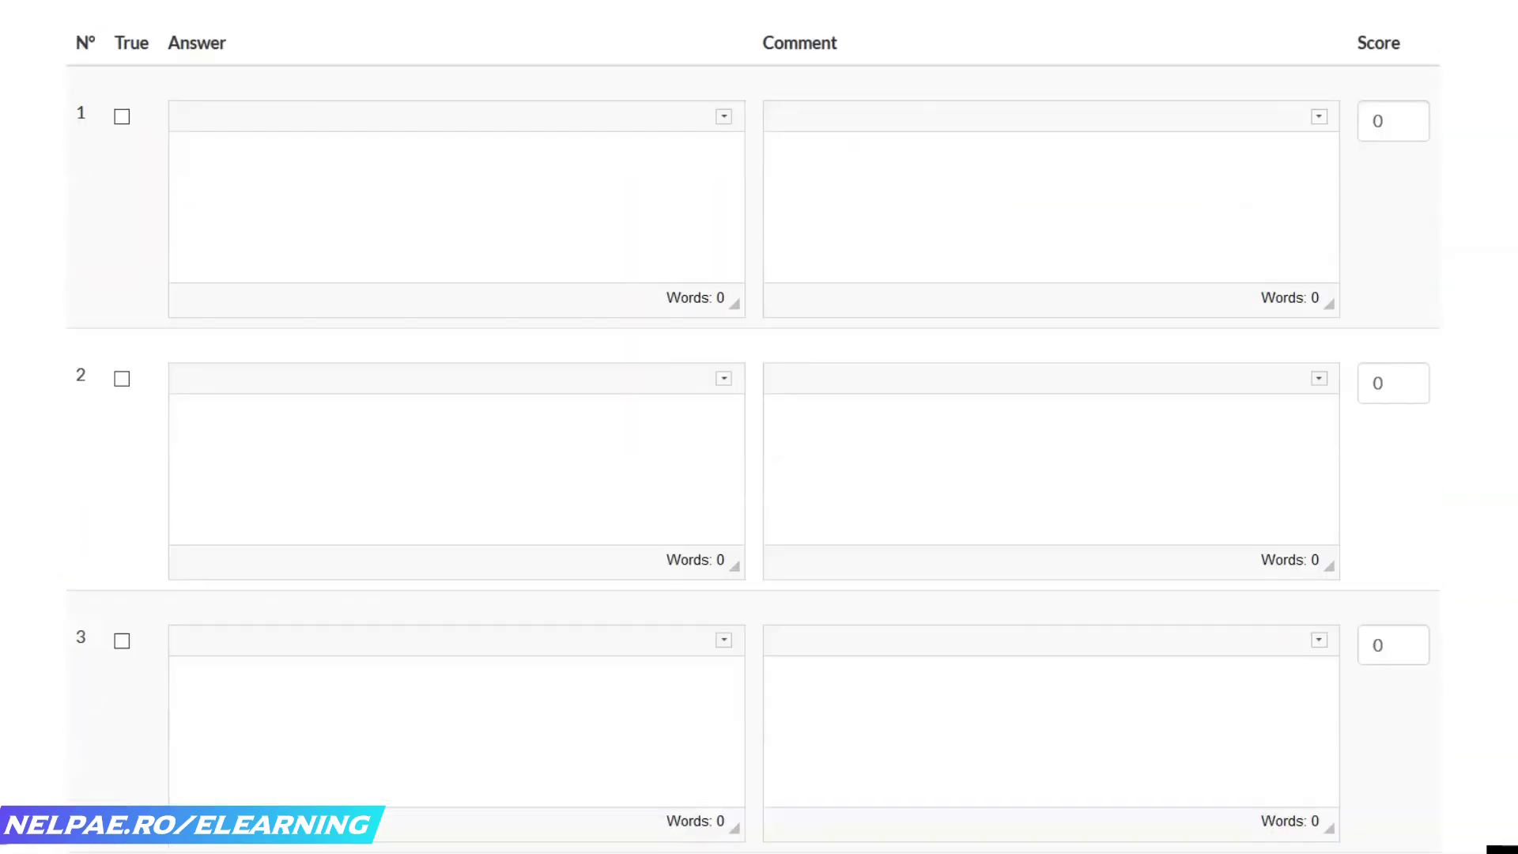
pyautogui.scroll(2, 759, 427)
pyautogui.scroll(-6, 759, 427)
pyautogui.scroll(7, 759, 427)
pyautogui.scroll(-8, 759, 427)
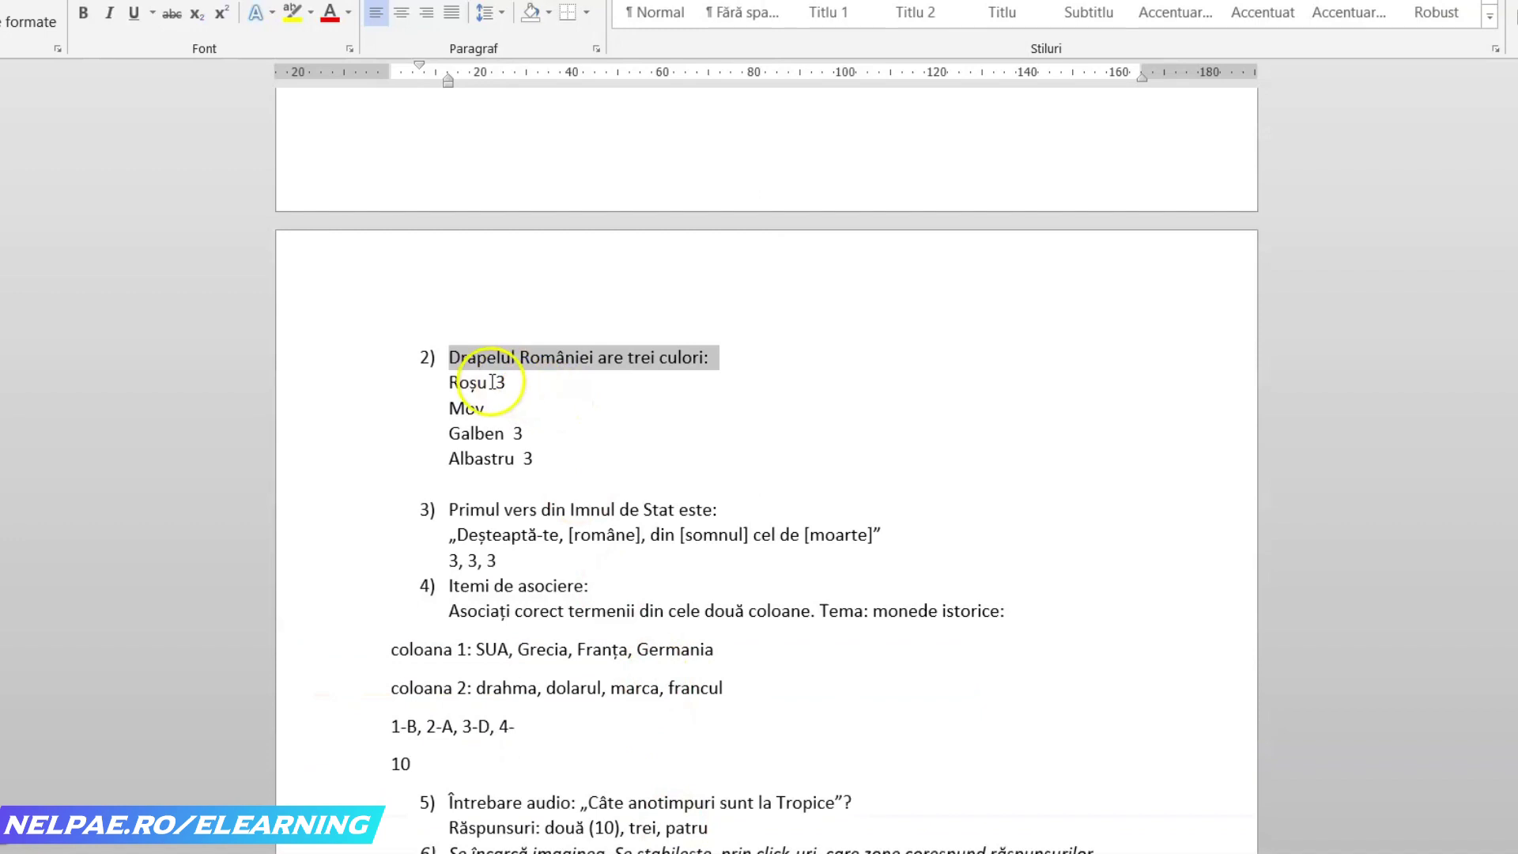
pyautogui.moveTo(491, 382); pyautogui.dragTo(445, 382)
pyautogui.hotkey('ctrl', 'c')
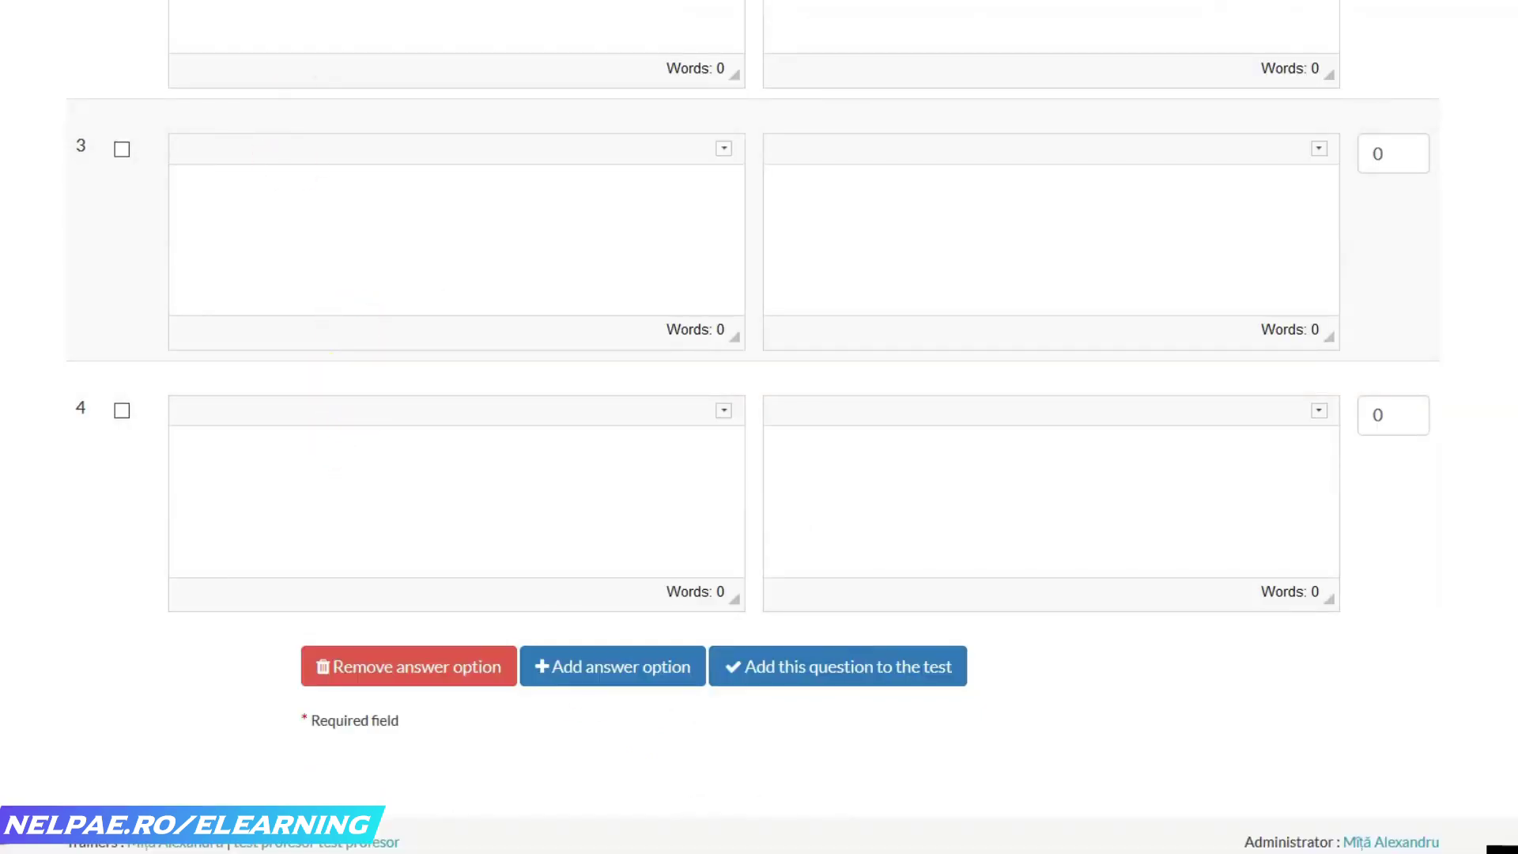
pyautogui.scroll(6, 870, 364)
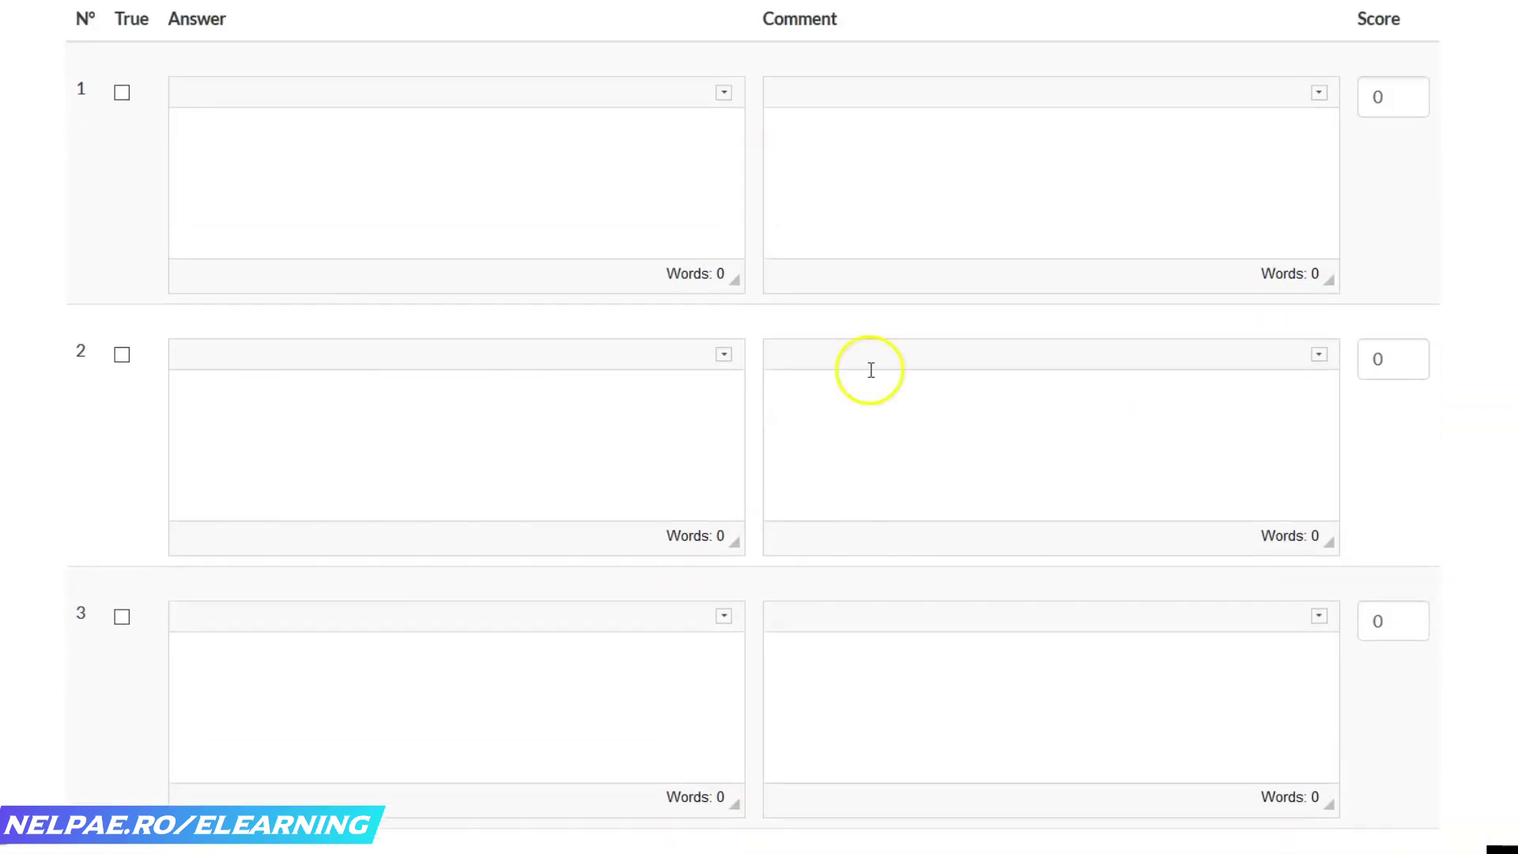
pyautogui.click(367, 165)
pyautogui.hotkey('ctrl', 'v')
pyautogui.click(311, 388)
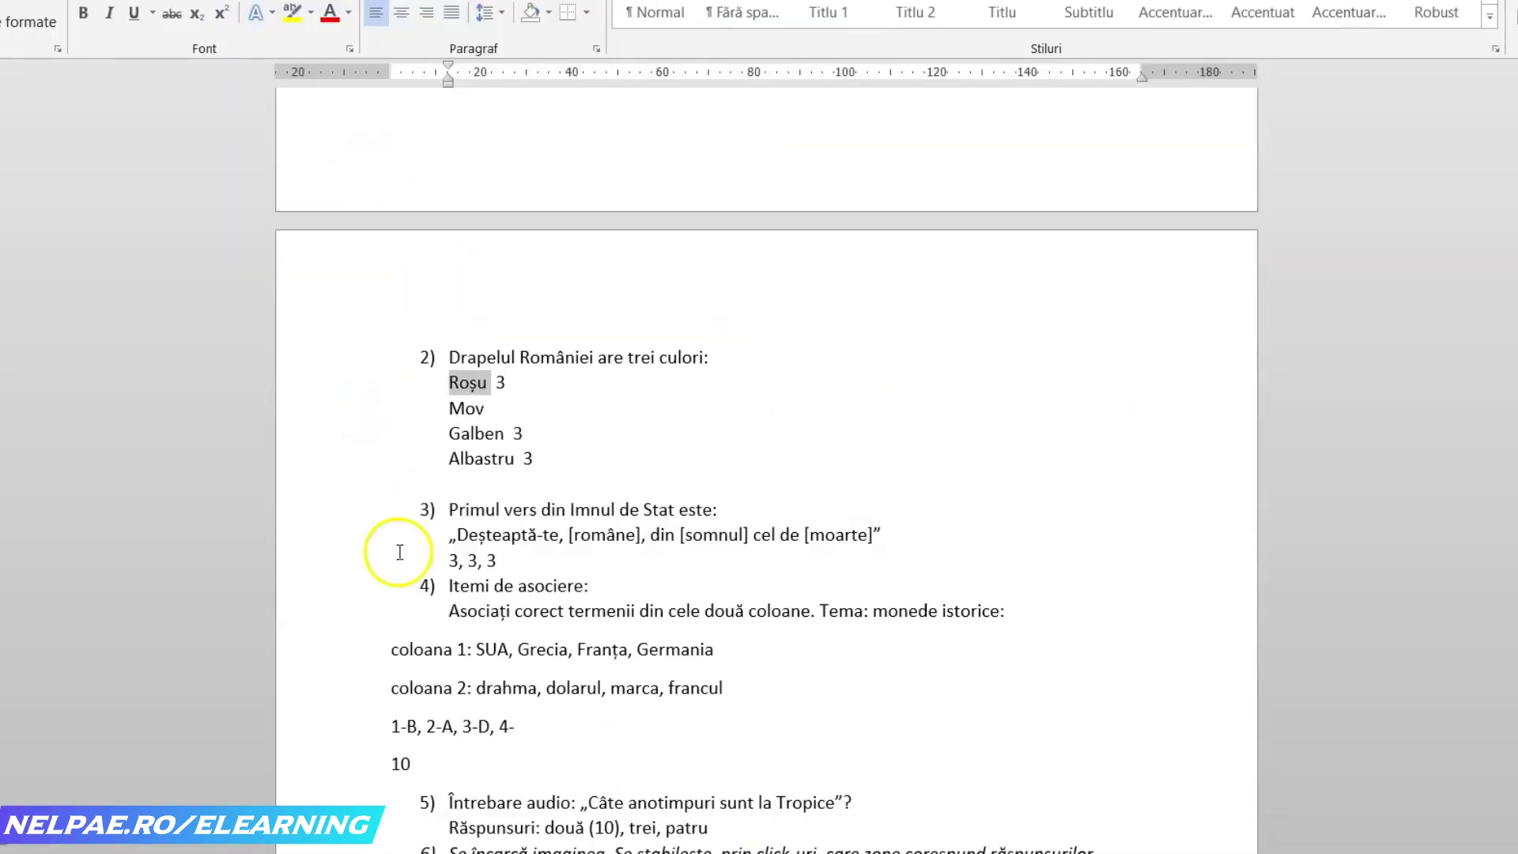
# - Copy "Mov" from the Word document into answer 2 of the question
pyautogui.doubleClick(474, 409)
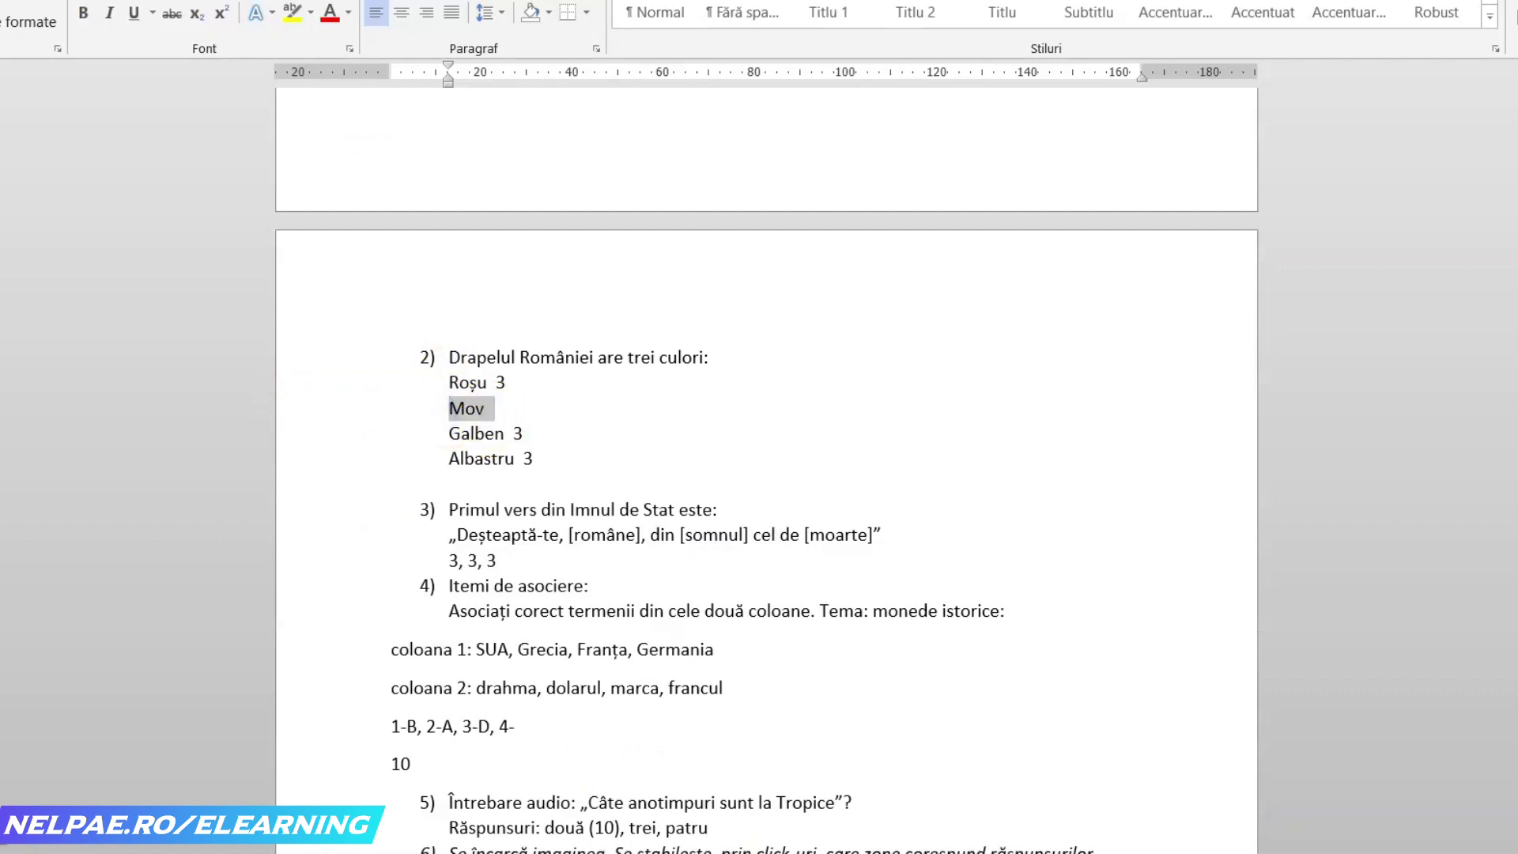
pyautogui.hotkey('ctrl', 'c')
pyautogui.hotkey('alt', 'Tab')
pyautogui.click(210, 371)
pyautogui.hotkey('ctrl', 'v')
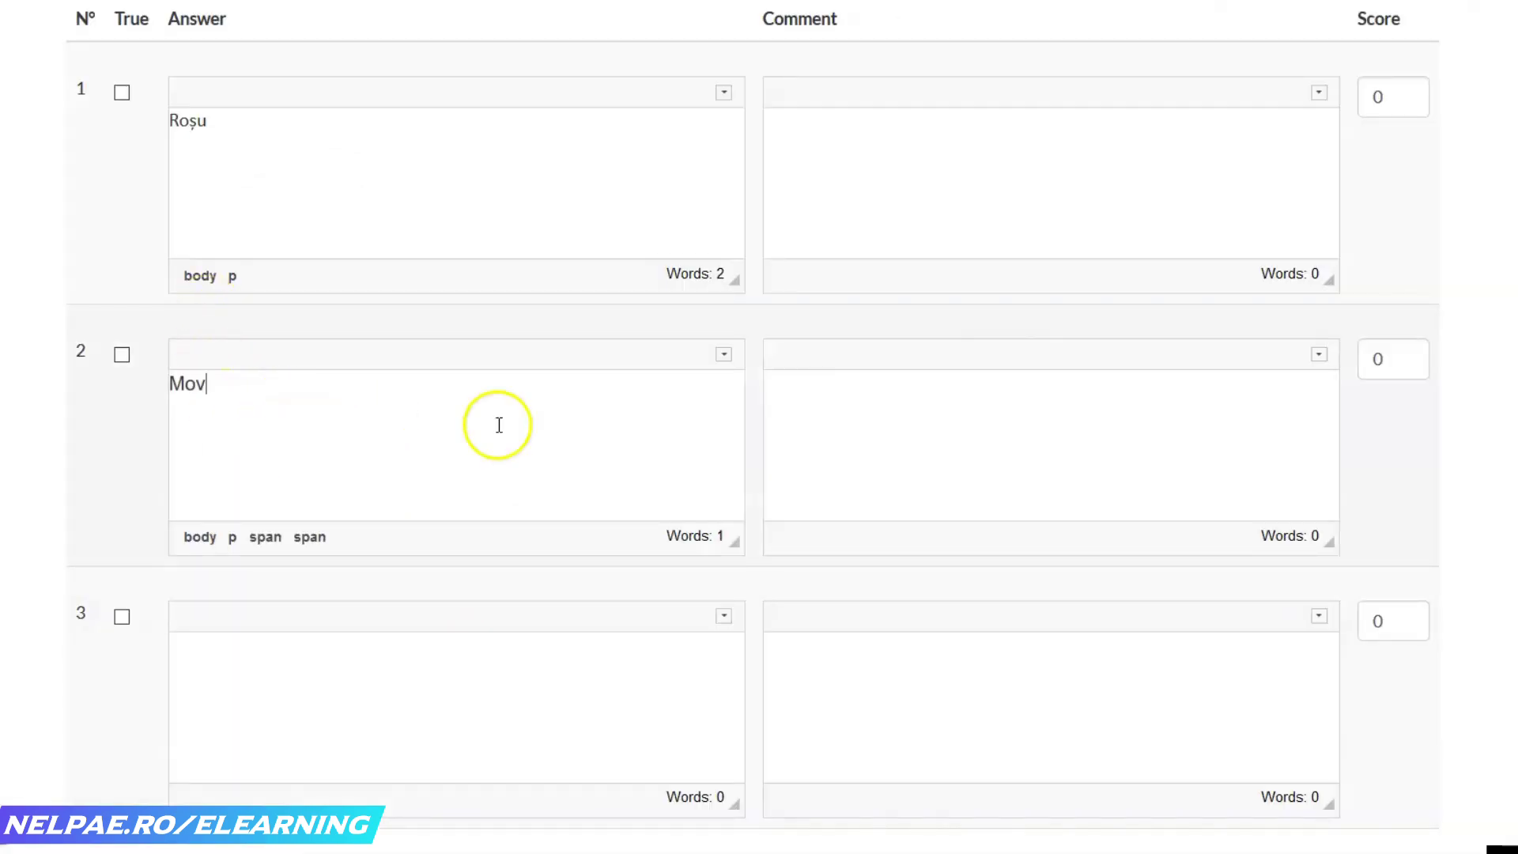
# - Copy "Galben" from the Word document into answer 3 of the question
pyautogui.hotkey('alt', 'Tab')
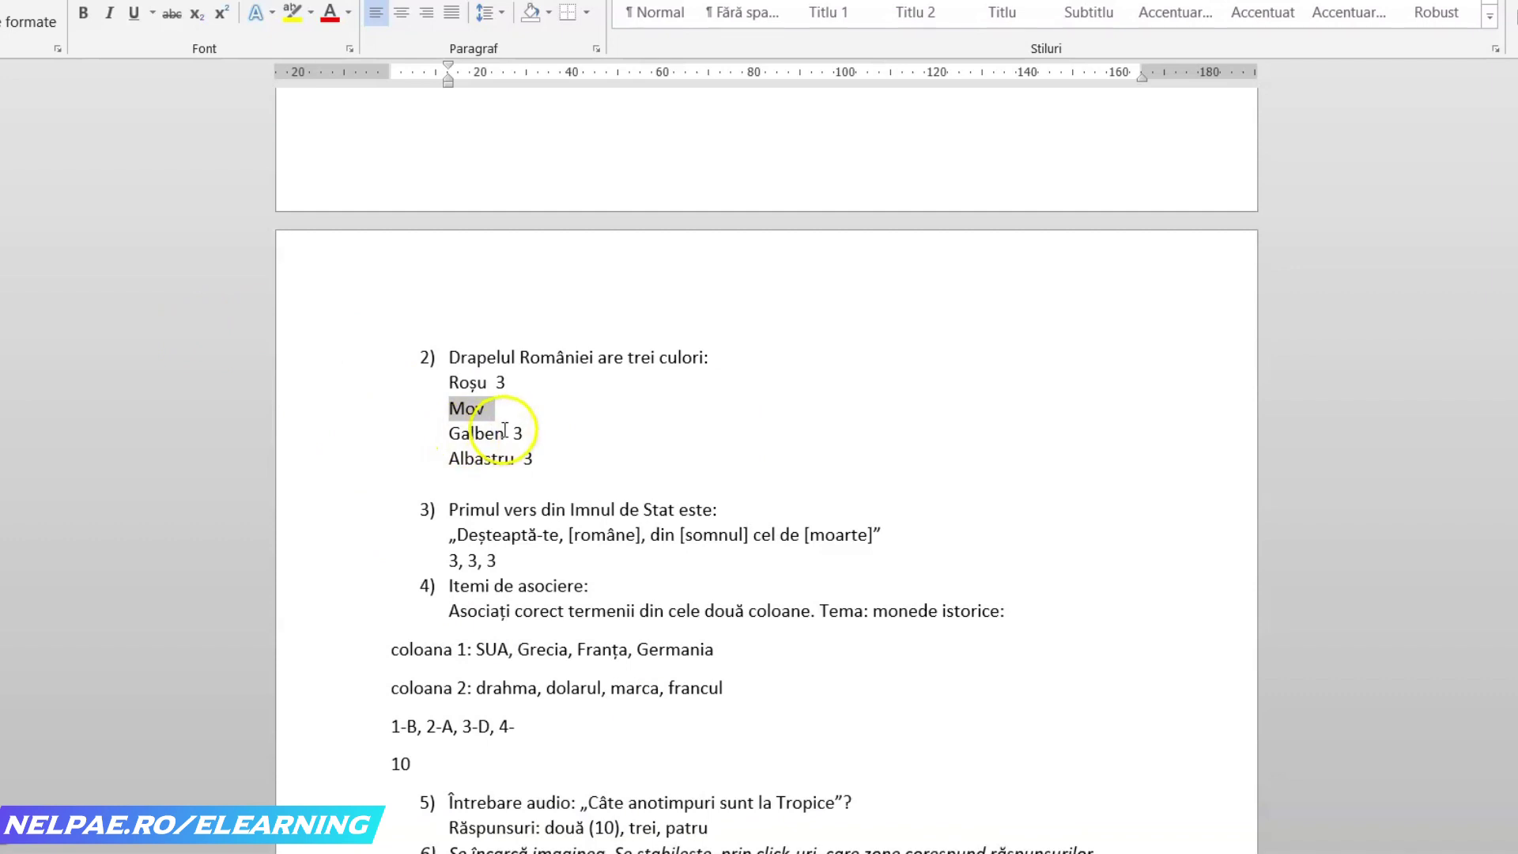
pyautogui.doubleClick(453, 433)
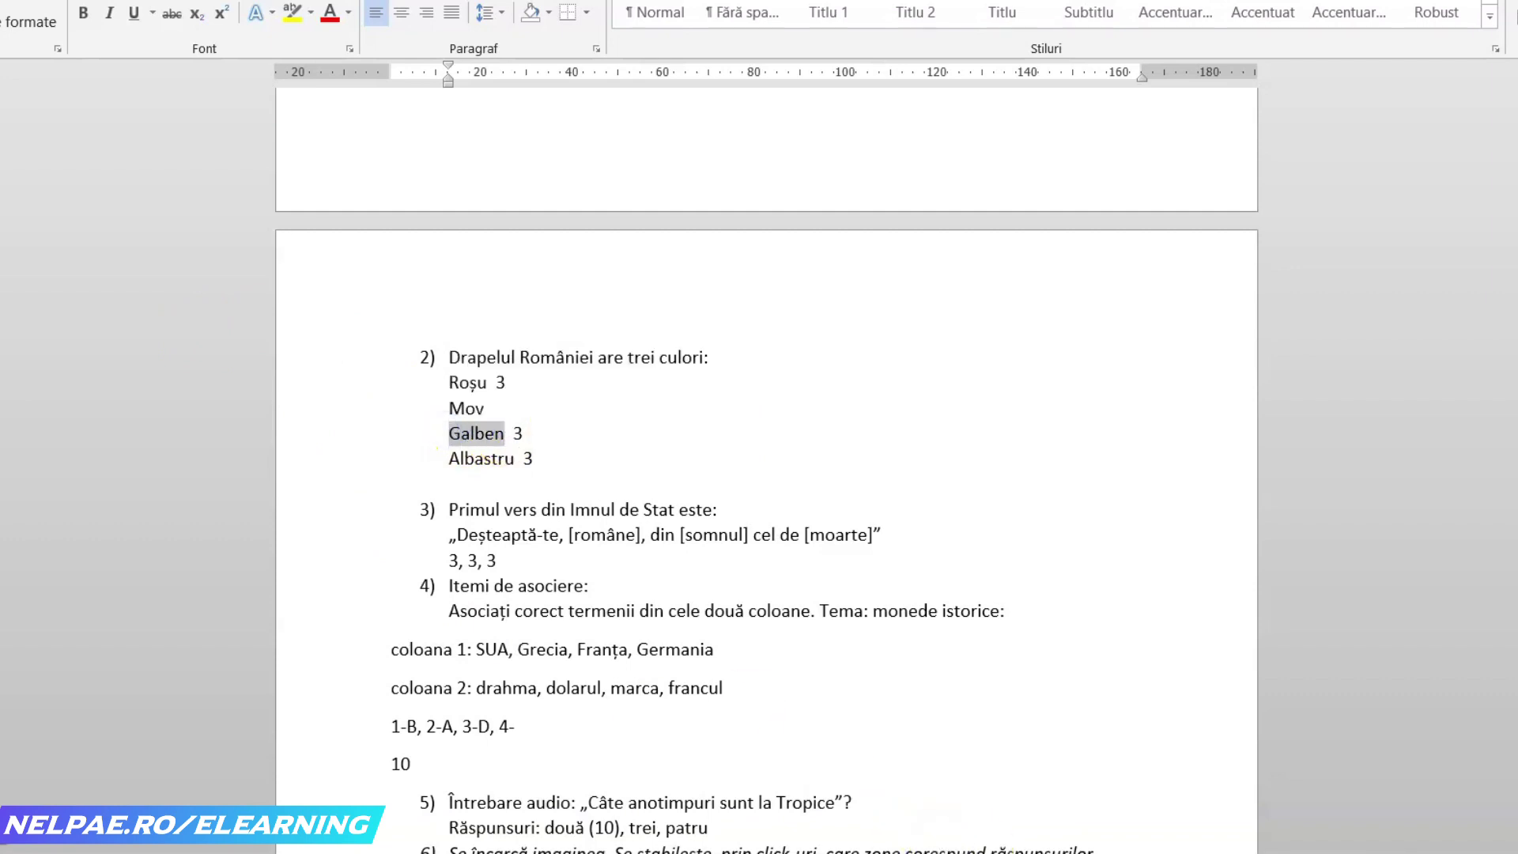
pyautogui.hotkey('ctrl', 'c')
pyautogui.hotkey('alt', 'Tab')
pyautogui.click(212, 668)
pyautogui.hotkey('ctrl', 'v')
pyautogui.scroll(-5, 759, 427)
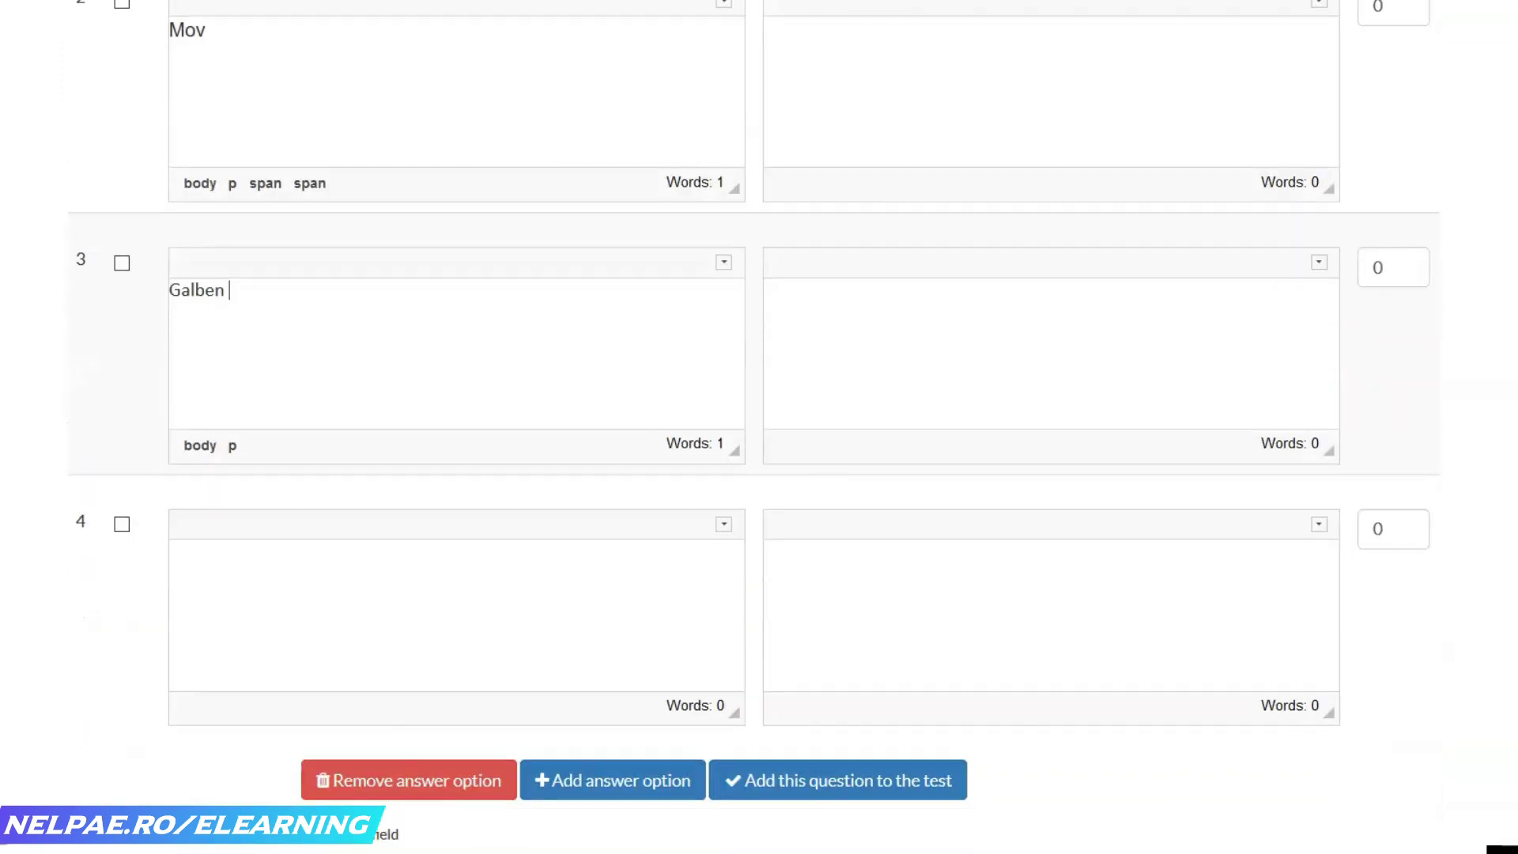
# - Copy "Albastru" from the Word document into answer 4 of the question
pyautogui.hotkey('alt', 'Tab')
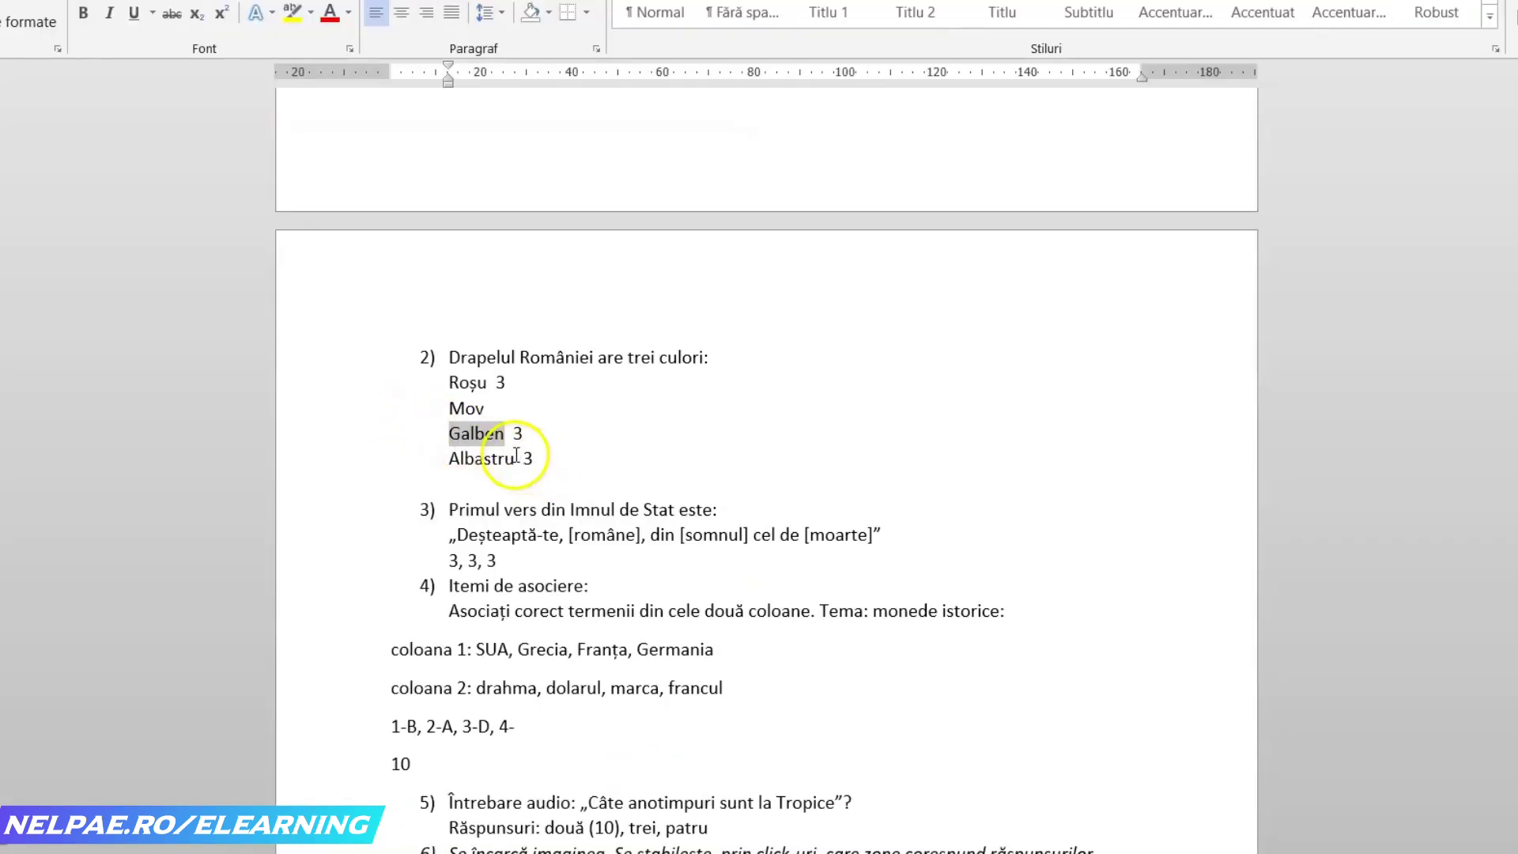
pyautogui.doubleClick(435, 450)
pyautogui.hotkey('alt', 'Tab')
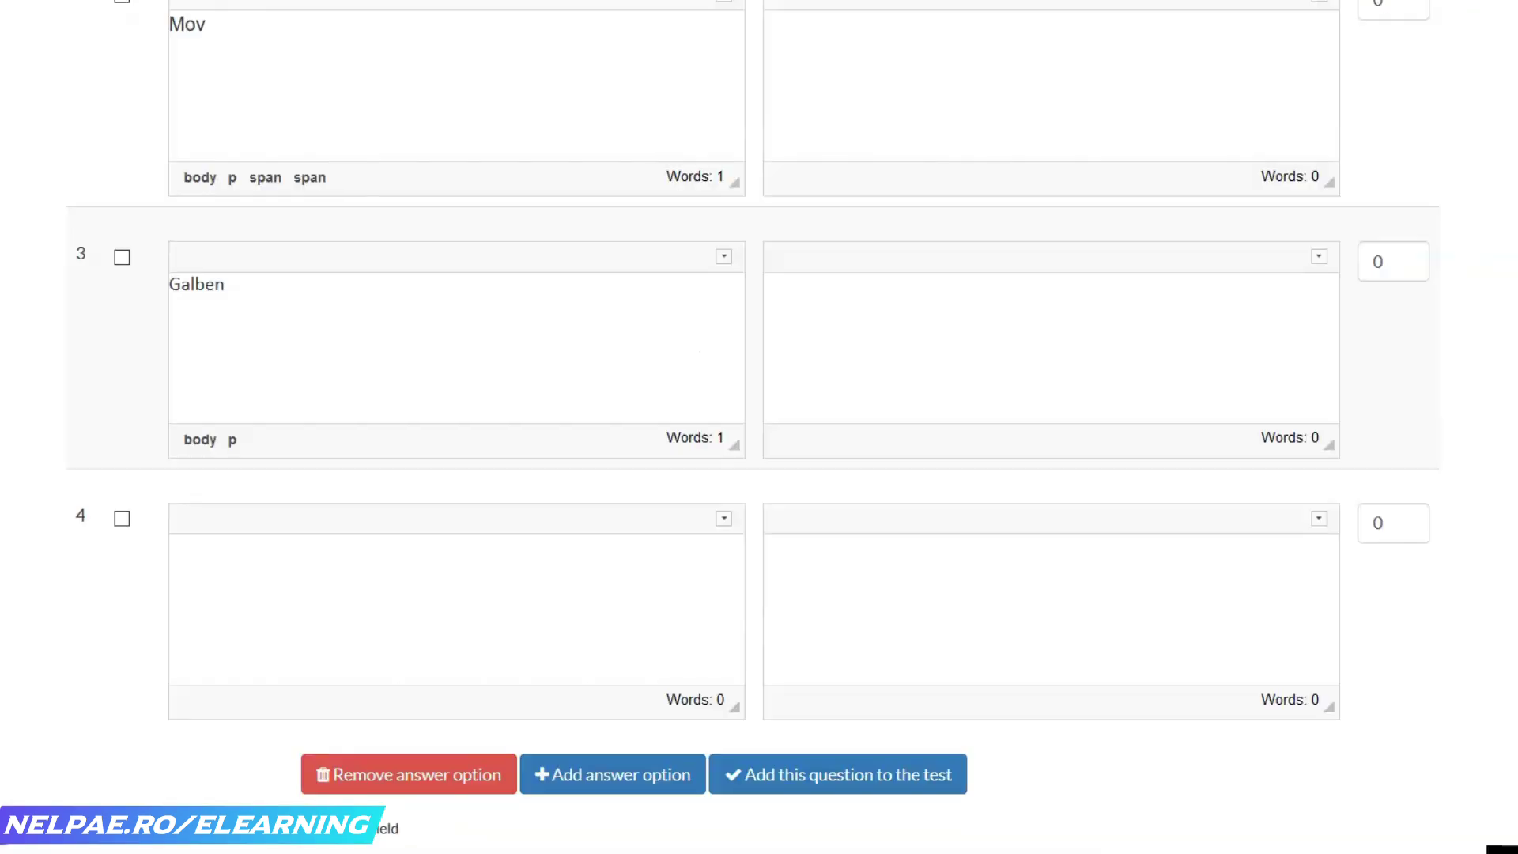
pyautogui.click(354, 577)
pyautogui.hotkey('ctrl', 'v')
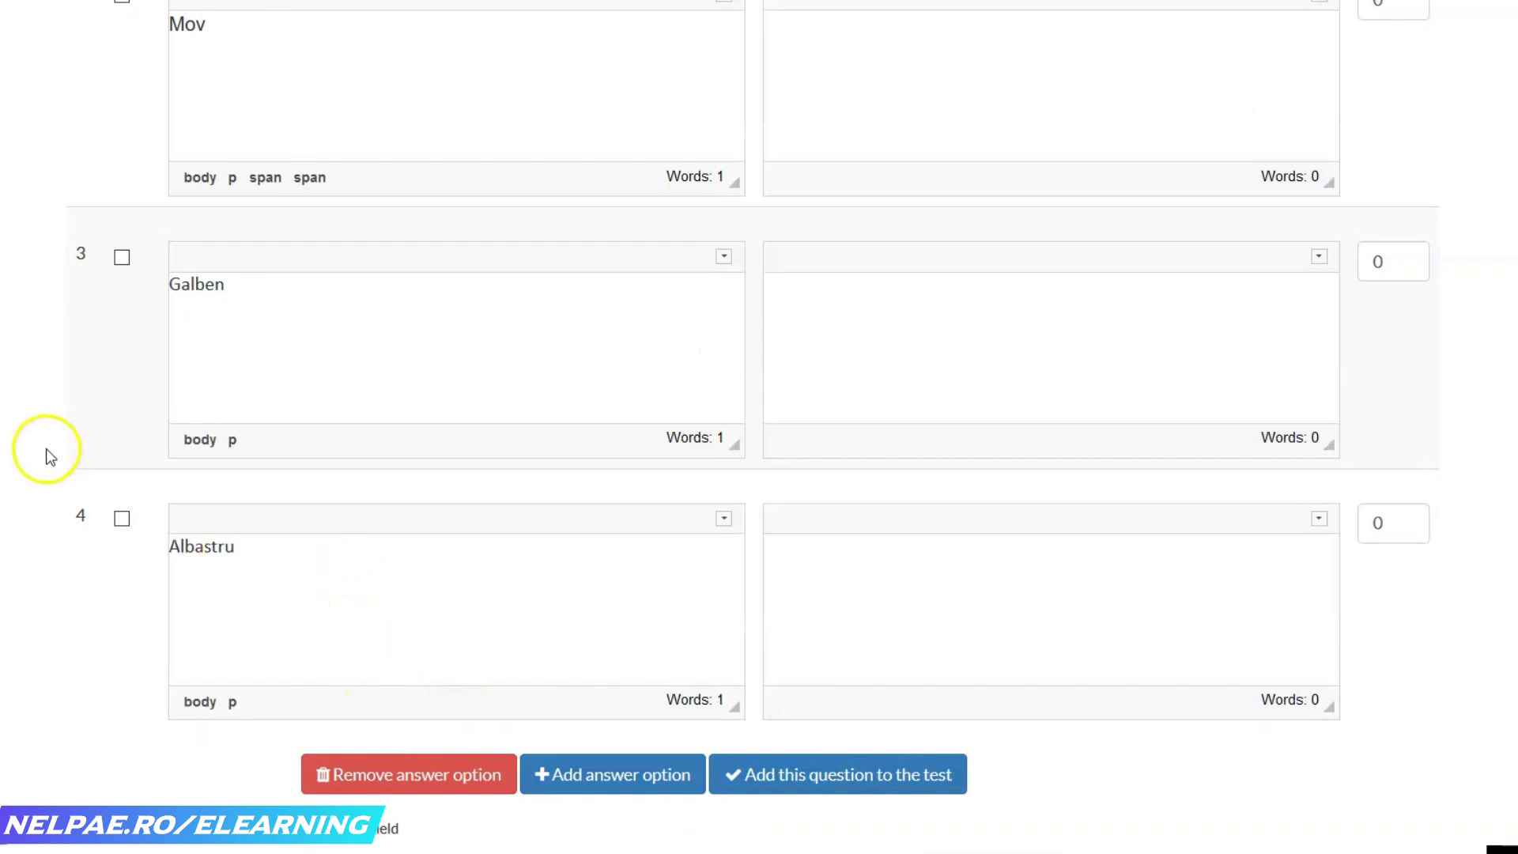
# - Mark Roșu, Galben and Albastru as true answers with a score of 3 each, and save the multiple answer question
pyautogui.click(122, 519)
pyautogui.click(122, 257)
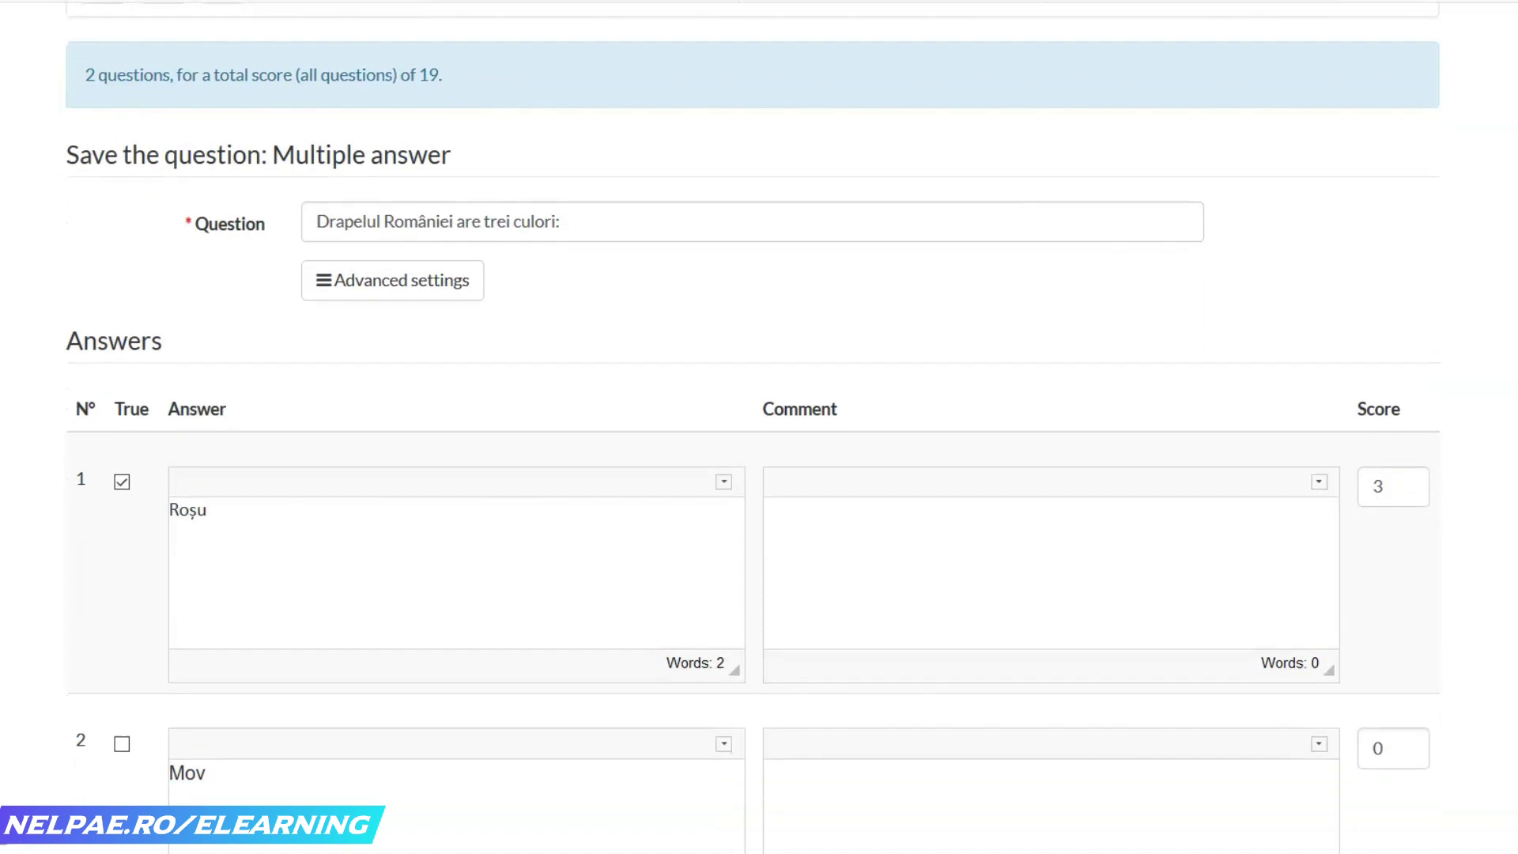
pyautogui.scroll(-3, 753, 427)
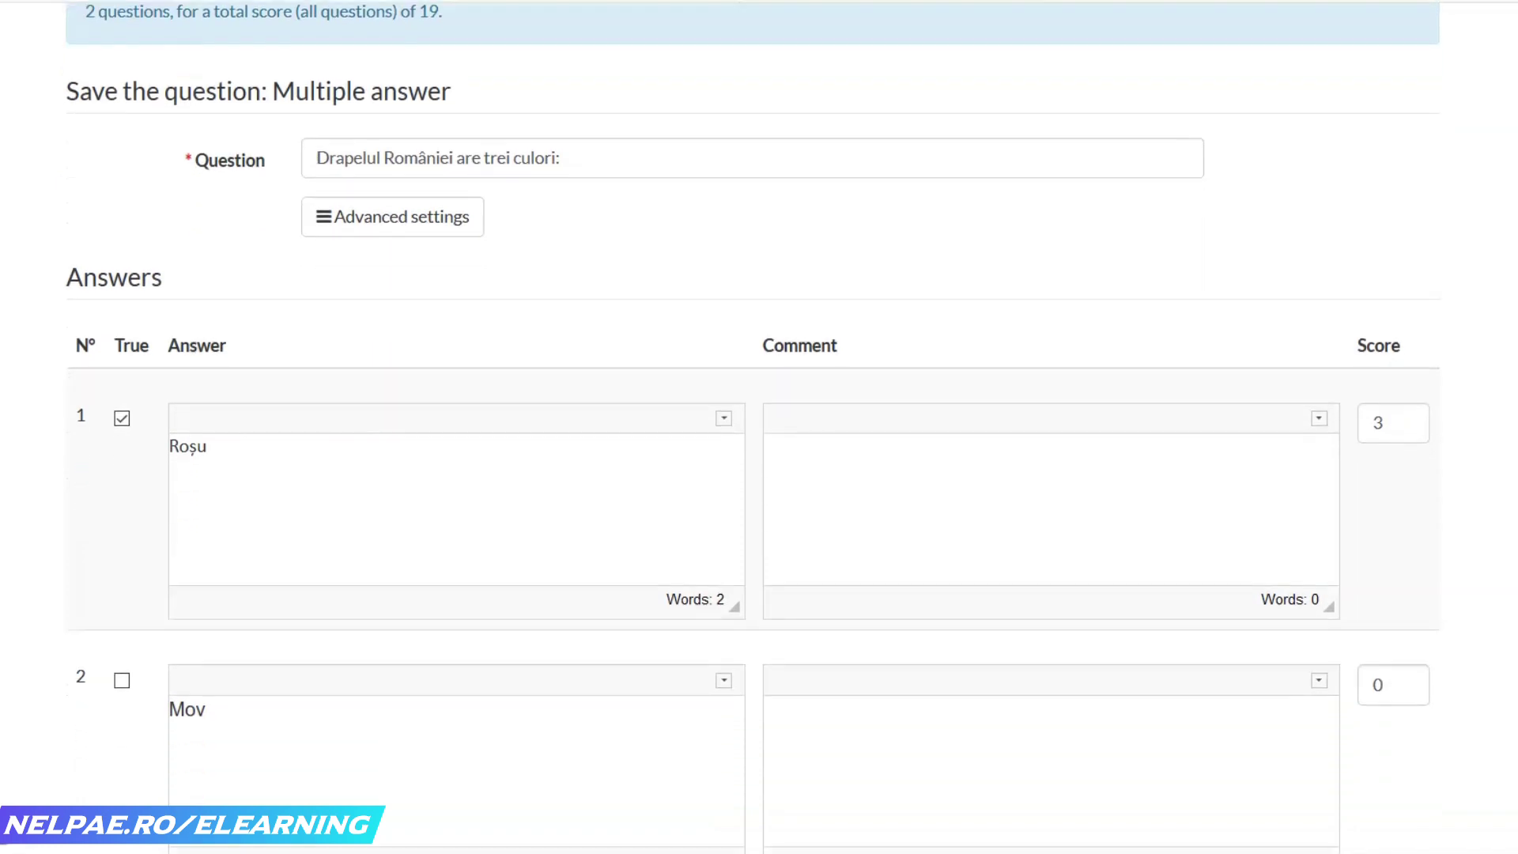
pyautogui.scroll(-5, 759, 427)
pyautogui.scroll(2, 759, 427)
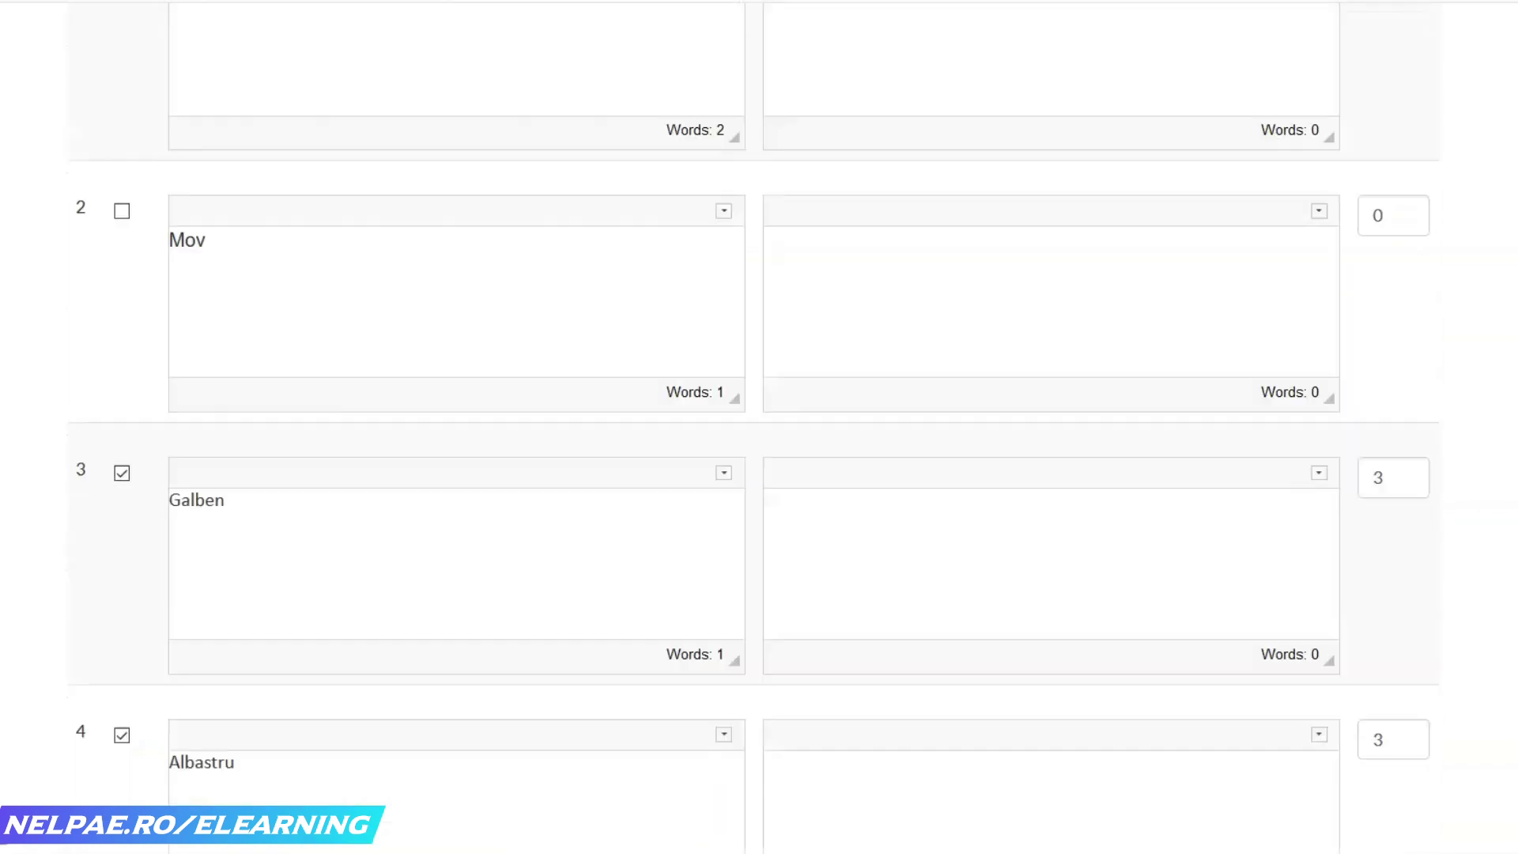
pyautogui.scroll(5, 759, 427)
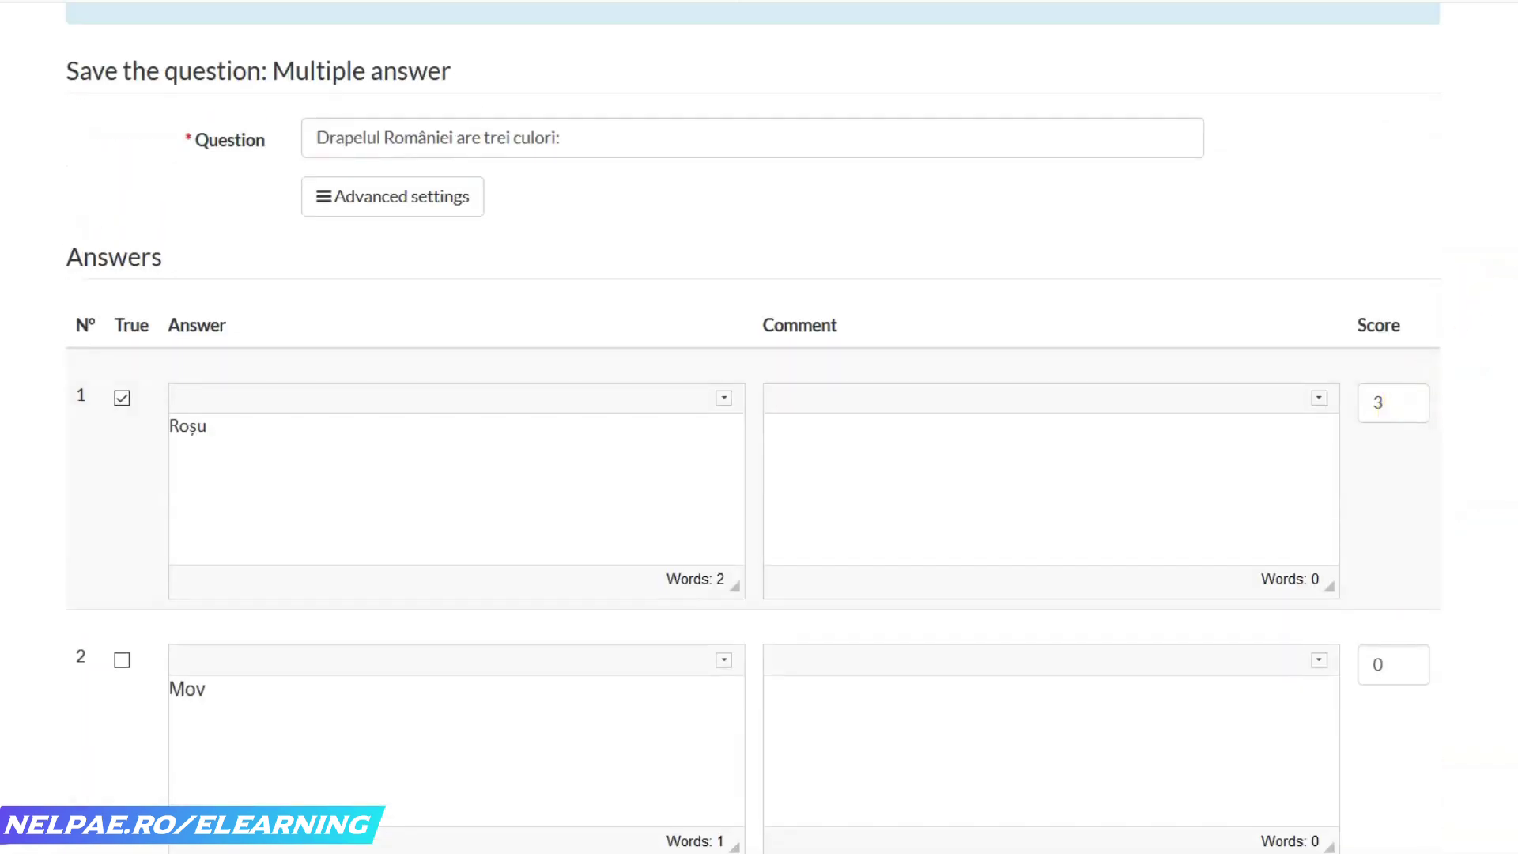
pyautogui.scroll(-8, 759, 427)
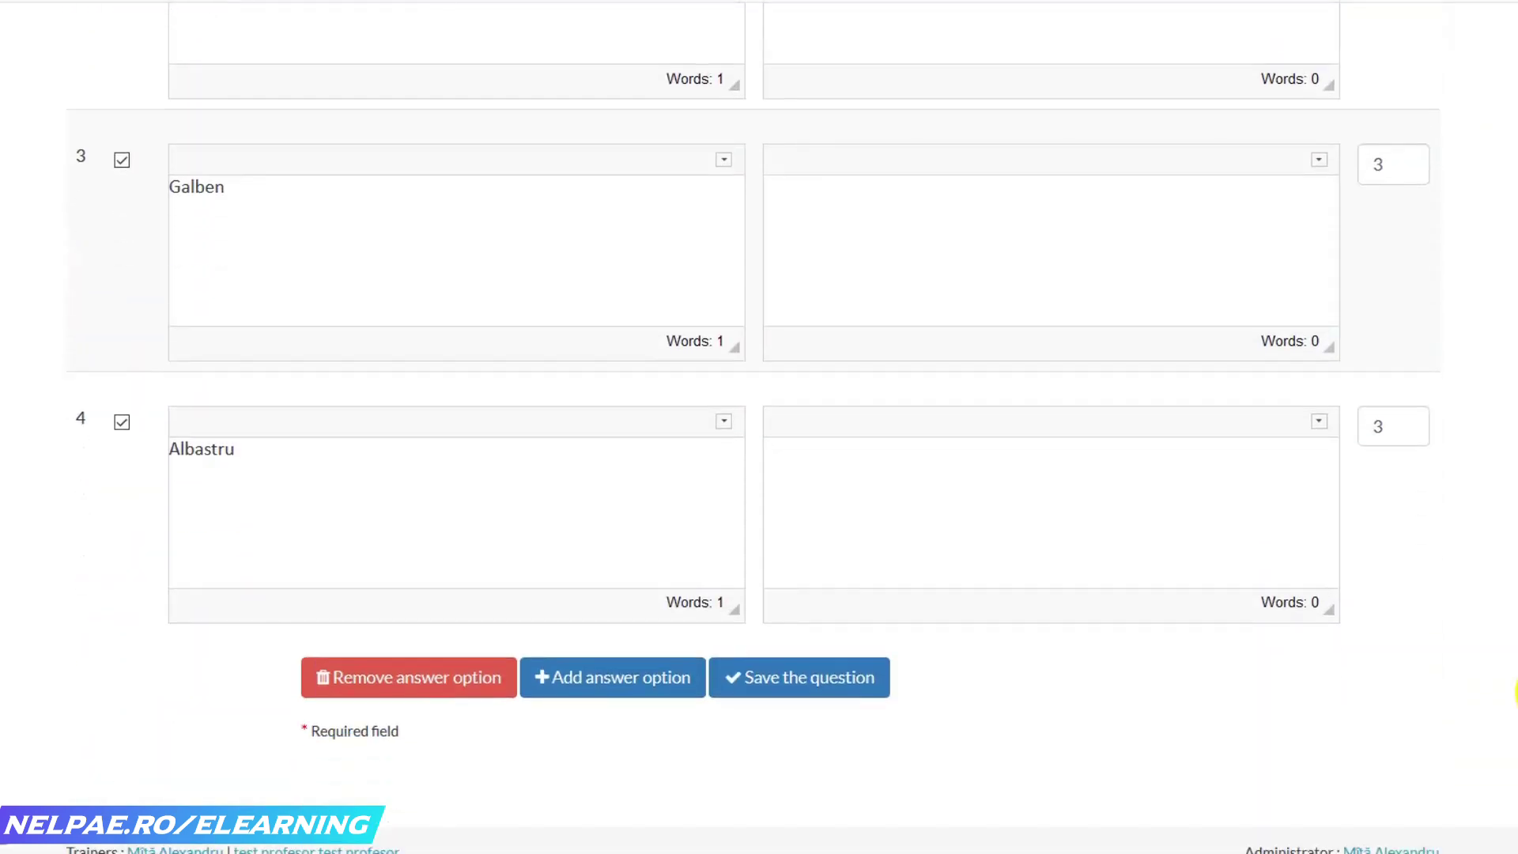
pyautogui.click(811, 688)
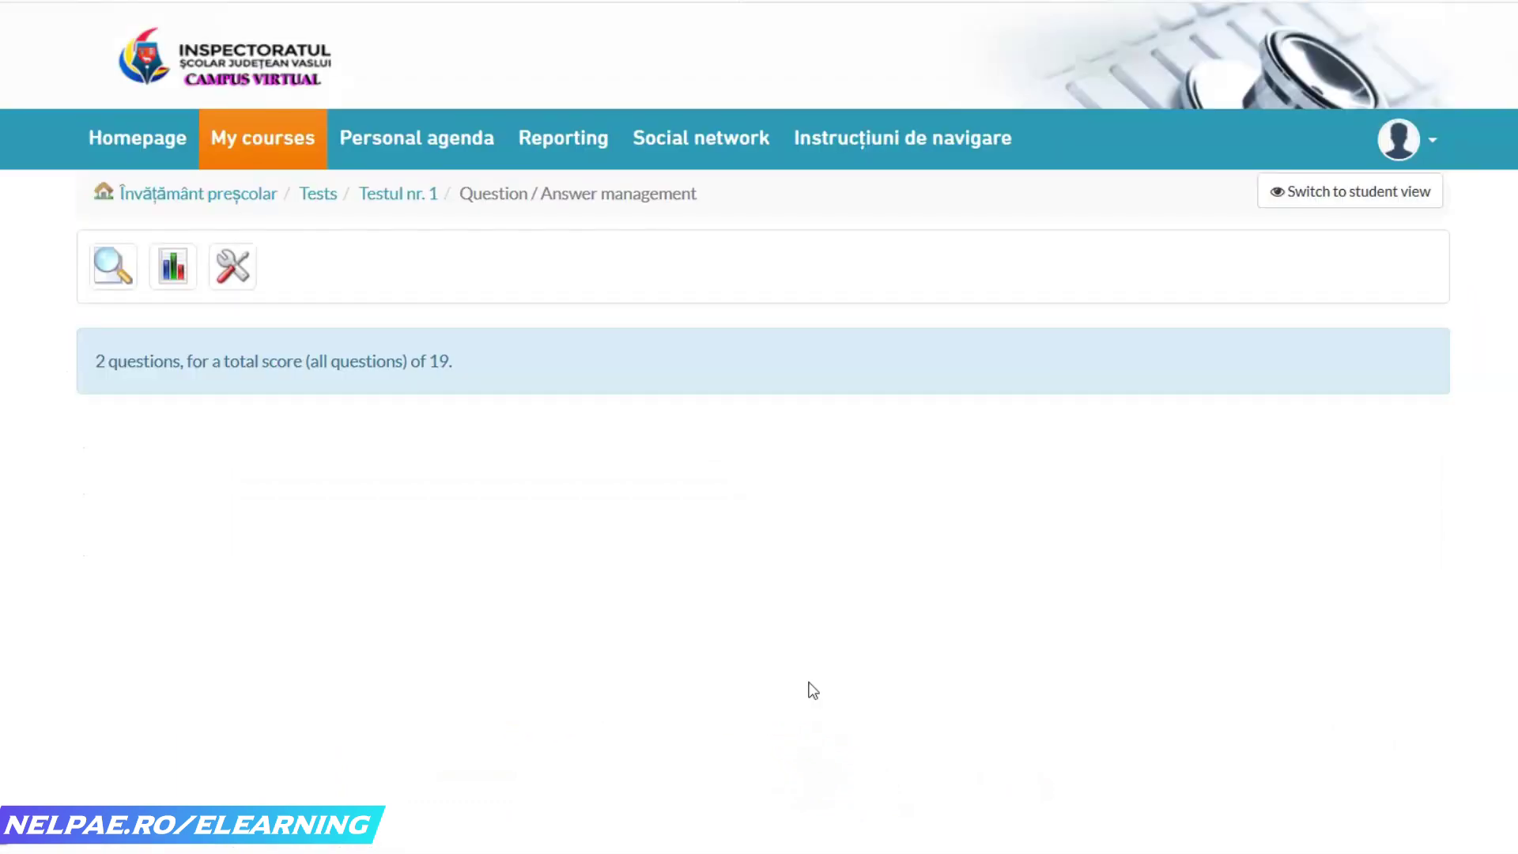
# - Start a new question of the type Fill blanks or form in Testul nr. 1
pyautogui.scroll(-1, 525, 830)
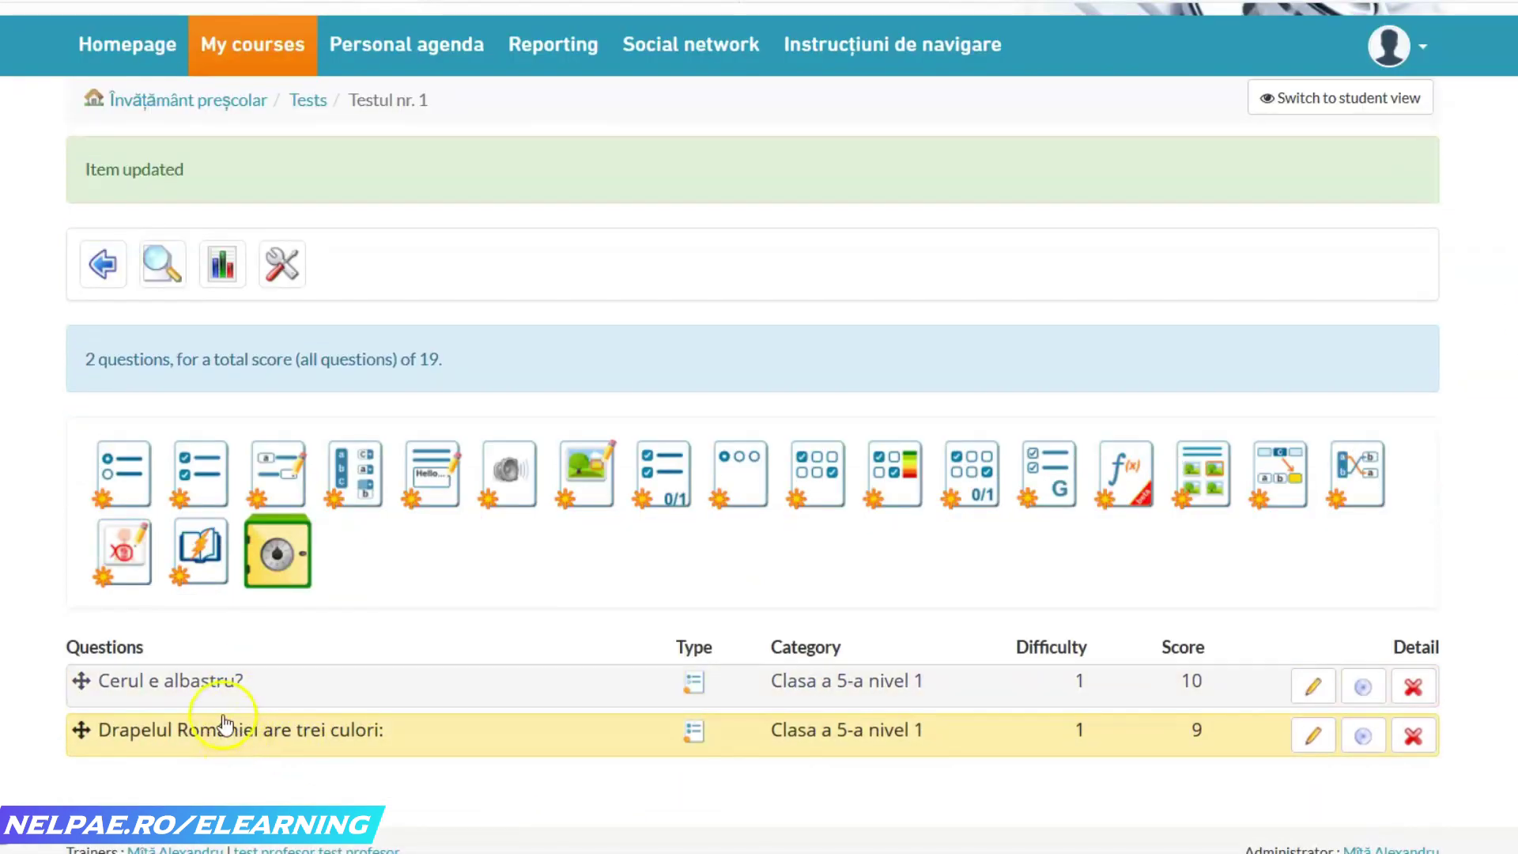
pyautogui.click(281, 482)
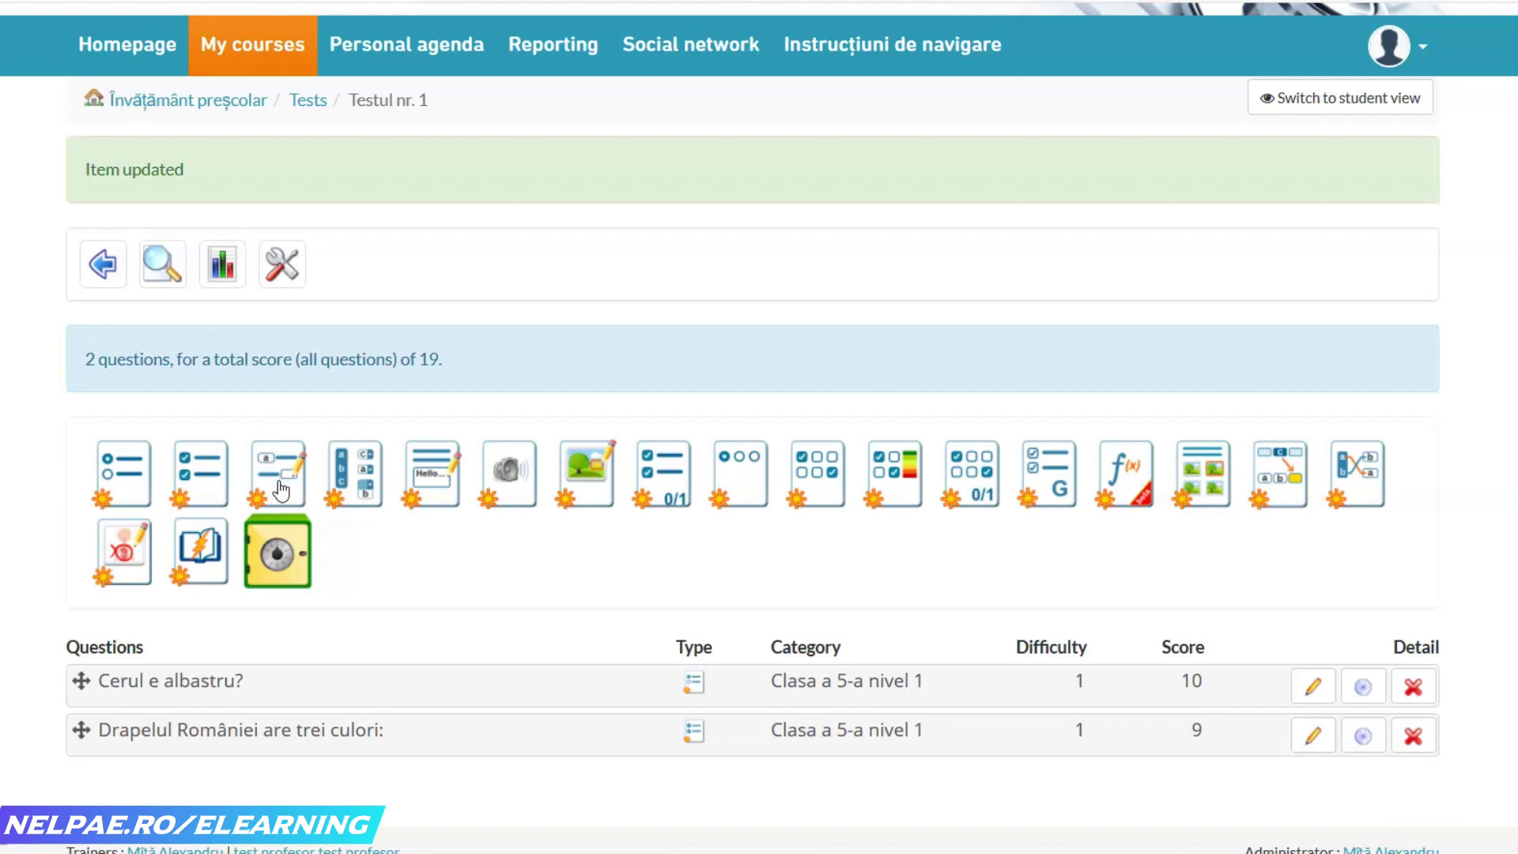
pyautogui.click(281, 487)
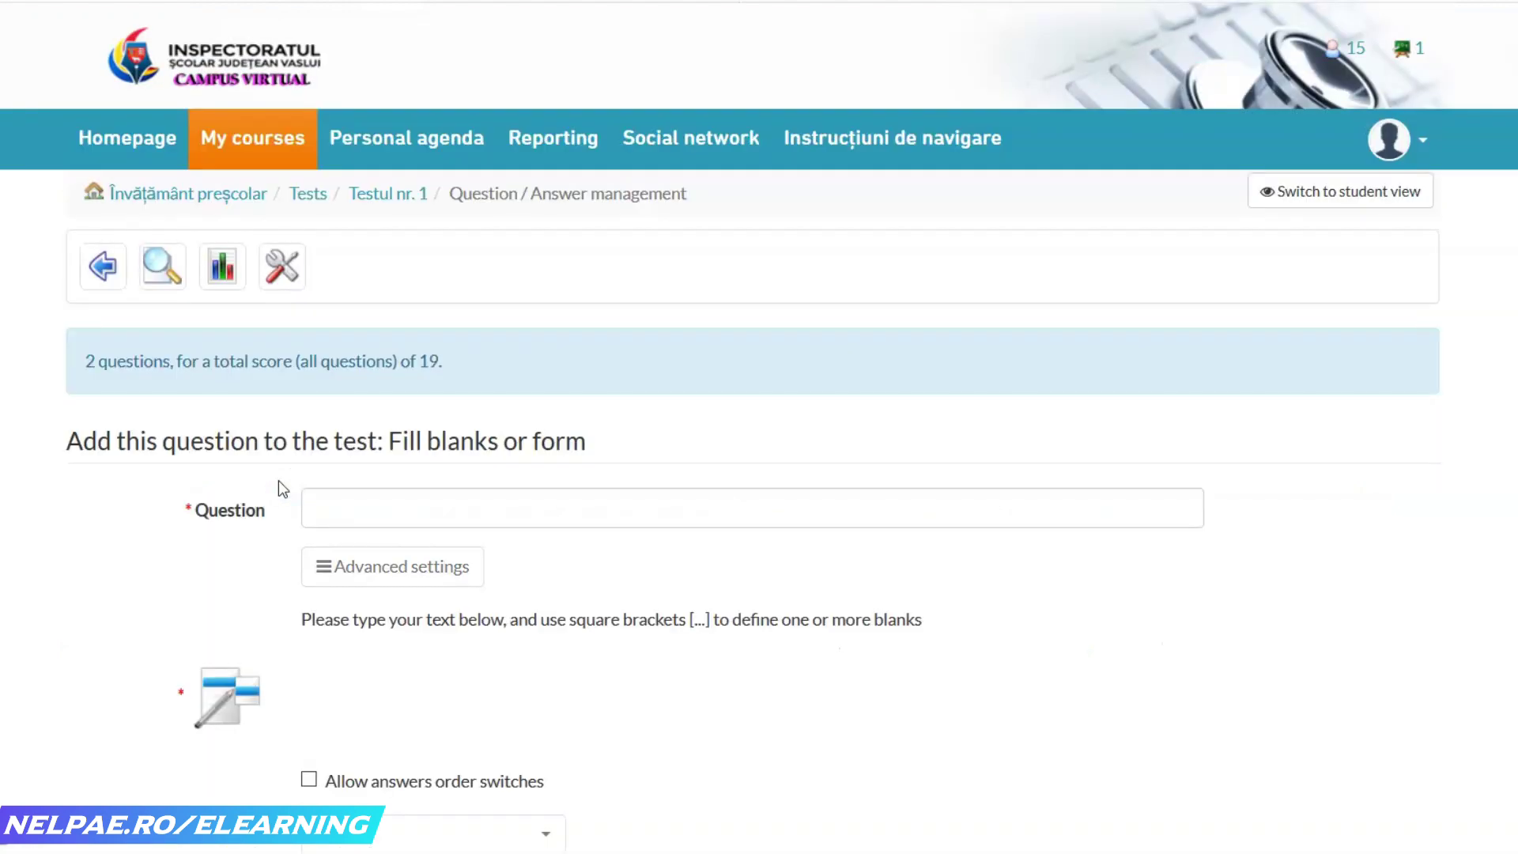
pyautogui.scroll(-3, 759, 427)
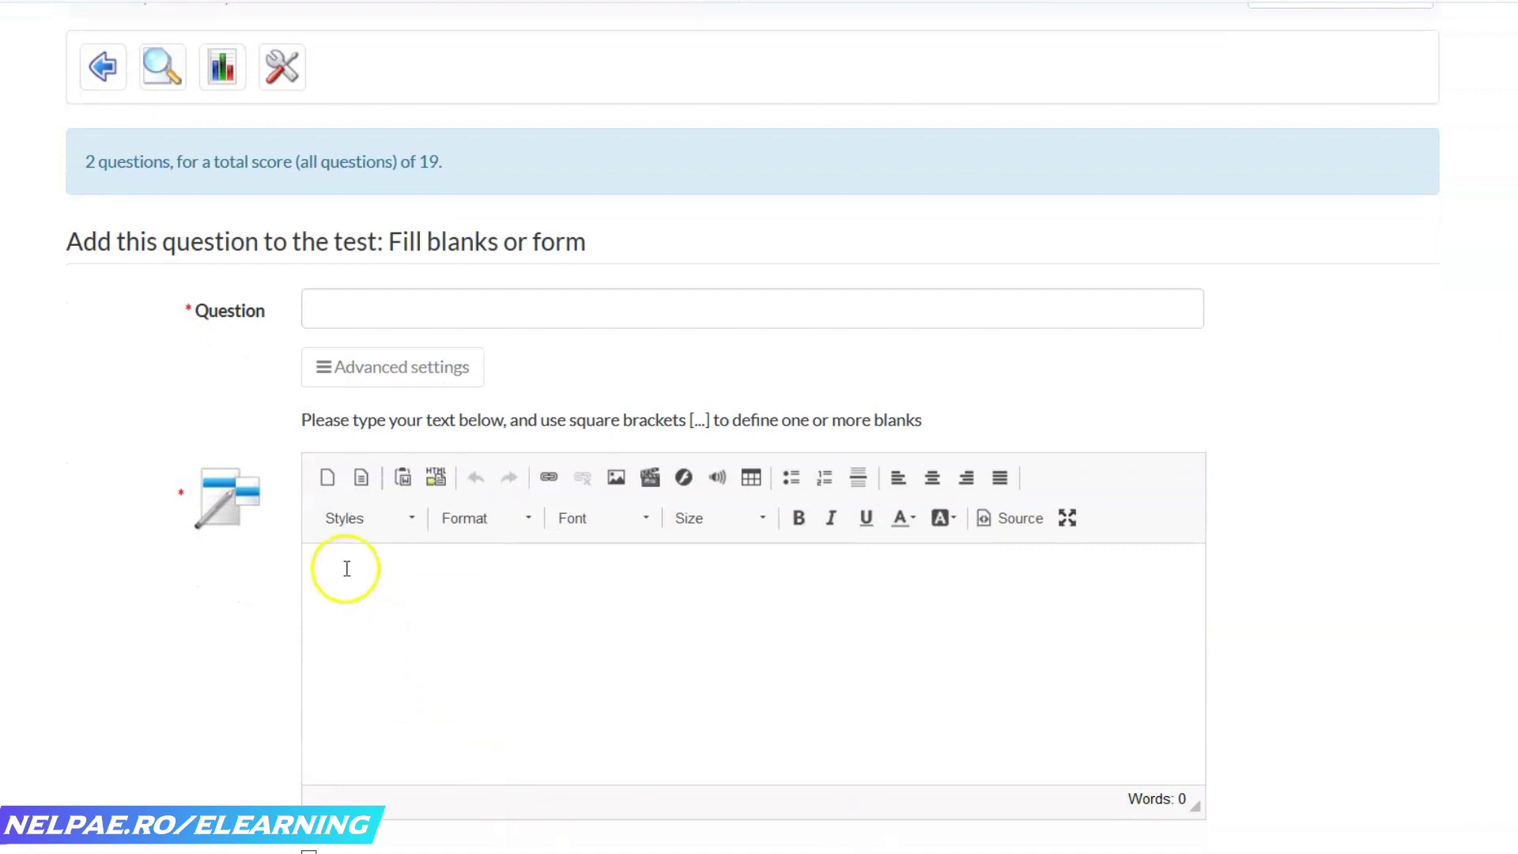
# - Copy "3) Primul vers din Imnul de Stat este:" from the Word document into the Question field
pyautogui.click(347, 569)
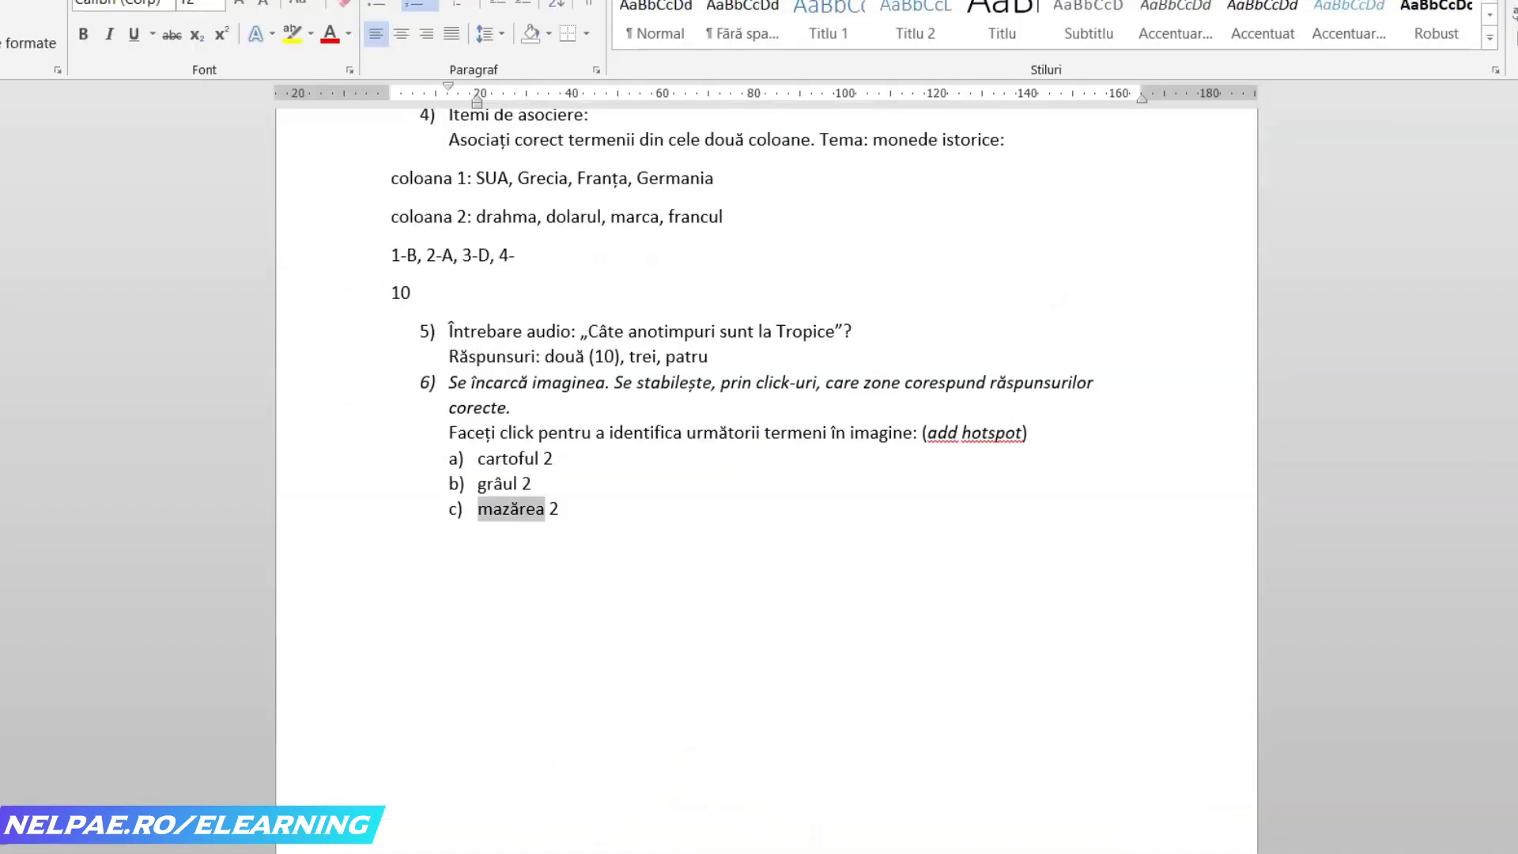
pyautogui.scroll(4, 765, 474)
pyautogui.scroll(-2, 766, 474)
pyautogui.scroll(-12, 765, 474)
pyautogui.scroll(18, 765, 474)
pyautogui.scroll(7, 765, 474)
pyautogui.scroll(-15, 1090, 464)
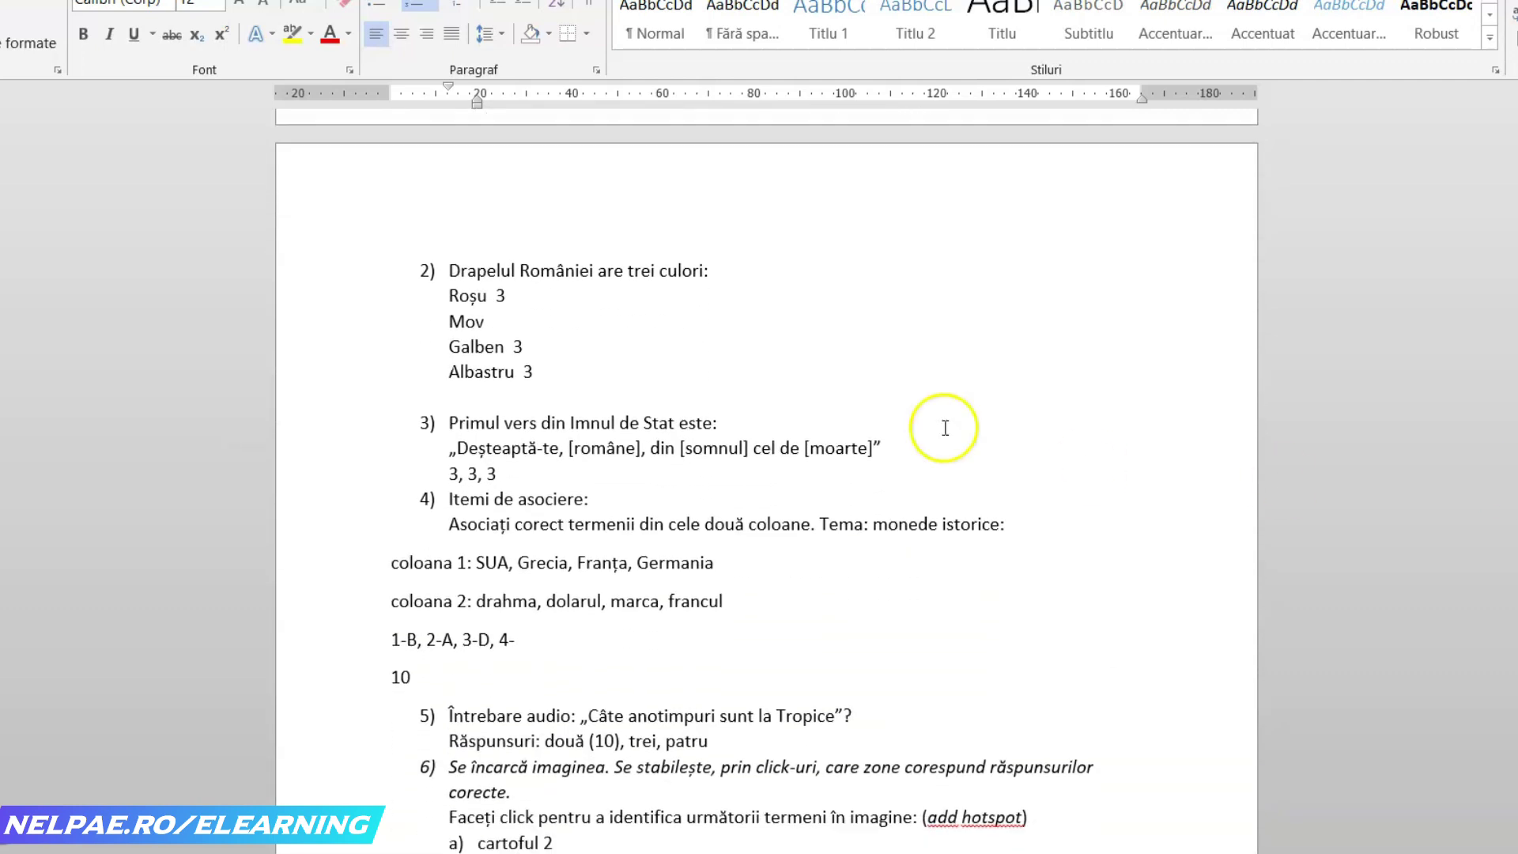
pyautogui.moveTo(937, 448); pyautogui.dragTo(459, 462)
pyautogui.click(555, 446)
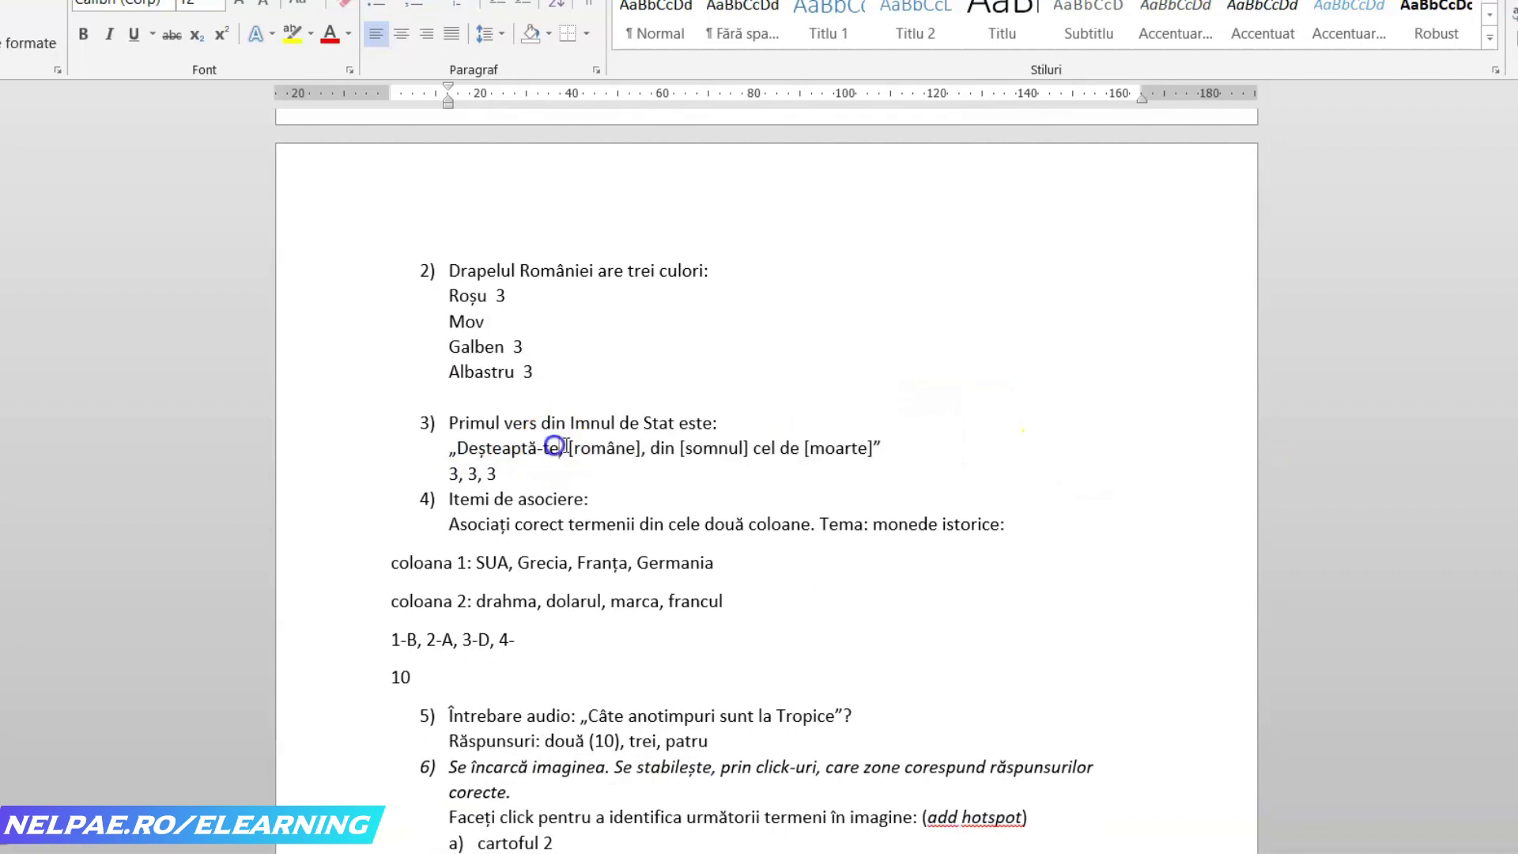
pyautogui.moveTo(720, 423); pyautogui.dragTo(462, 427)
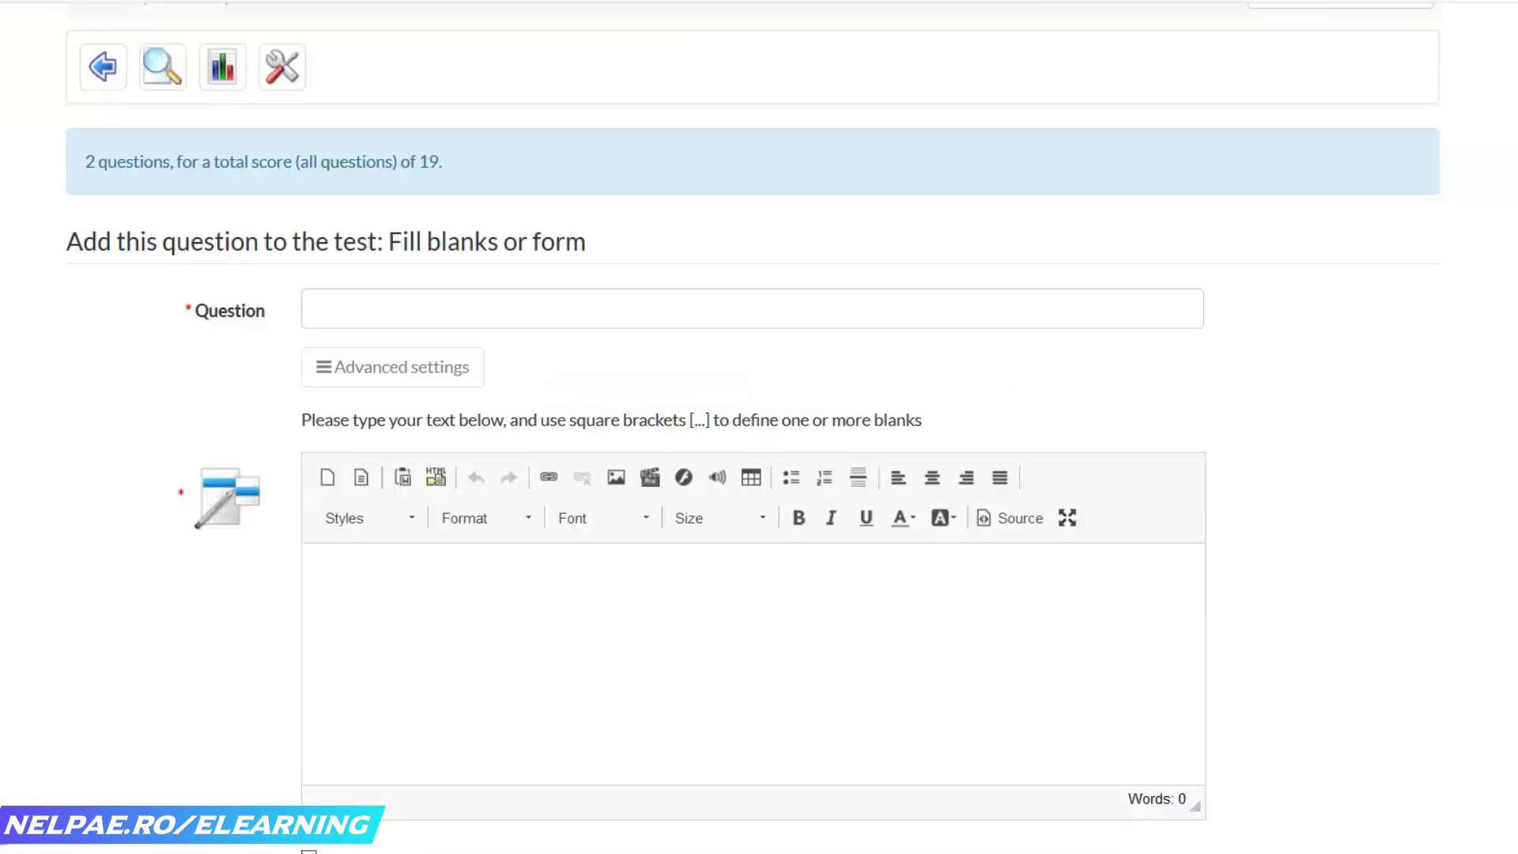
pyautogui.click(380, 303)
pyautogui.hotkey('ctrl', 'v')
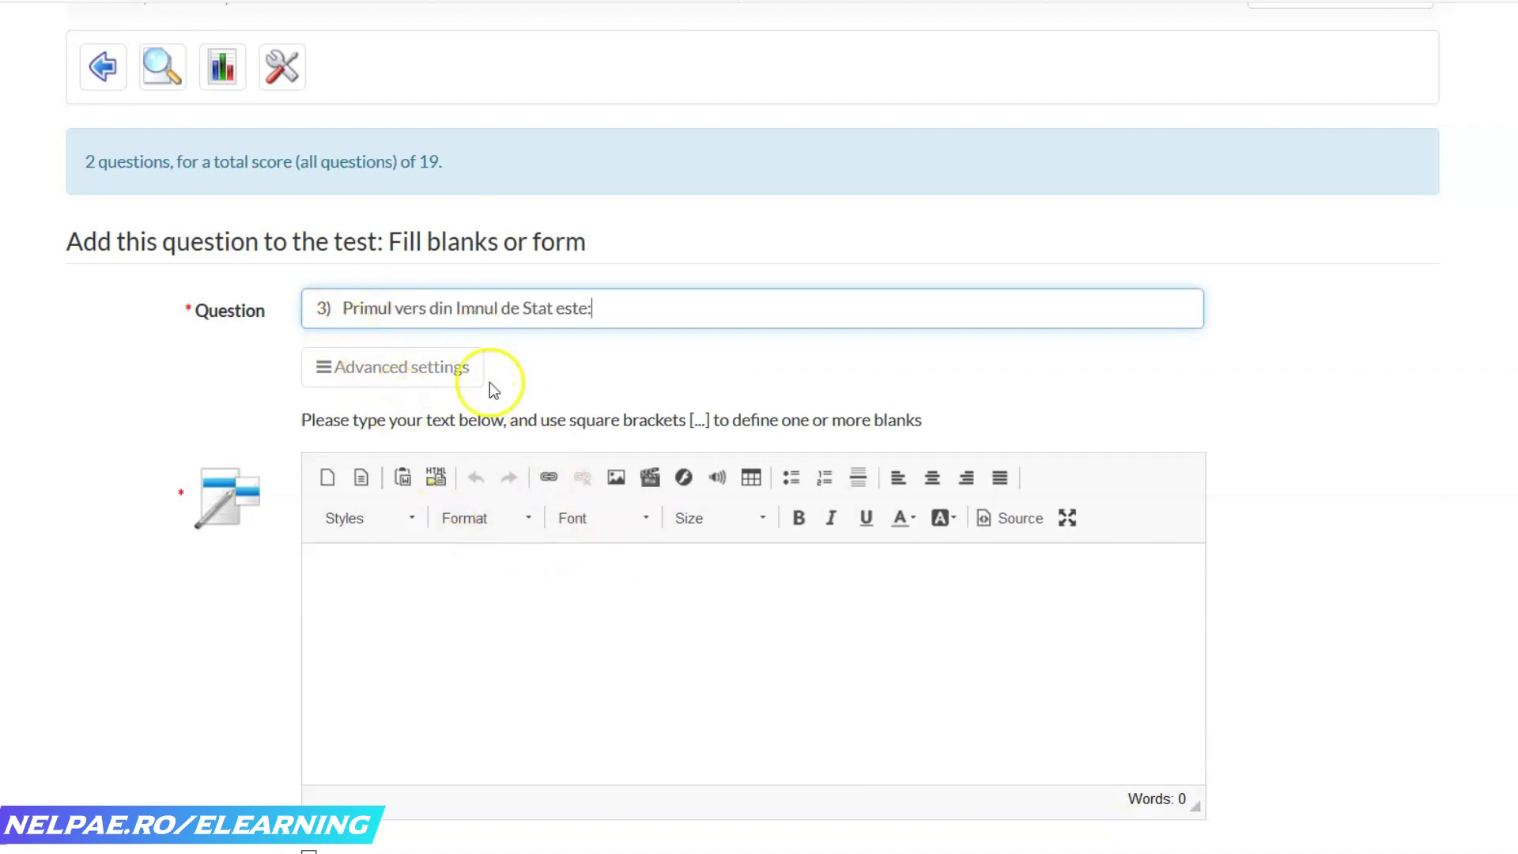
# - Copy the bracketed verse "„Deșteaptă-te, [române], din [somnul] cel de [moarte]”" from the Word document into the question's blanks text
pyautogui.click(475, 566)
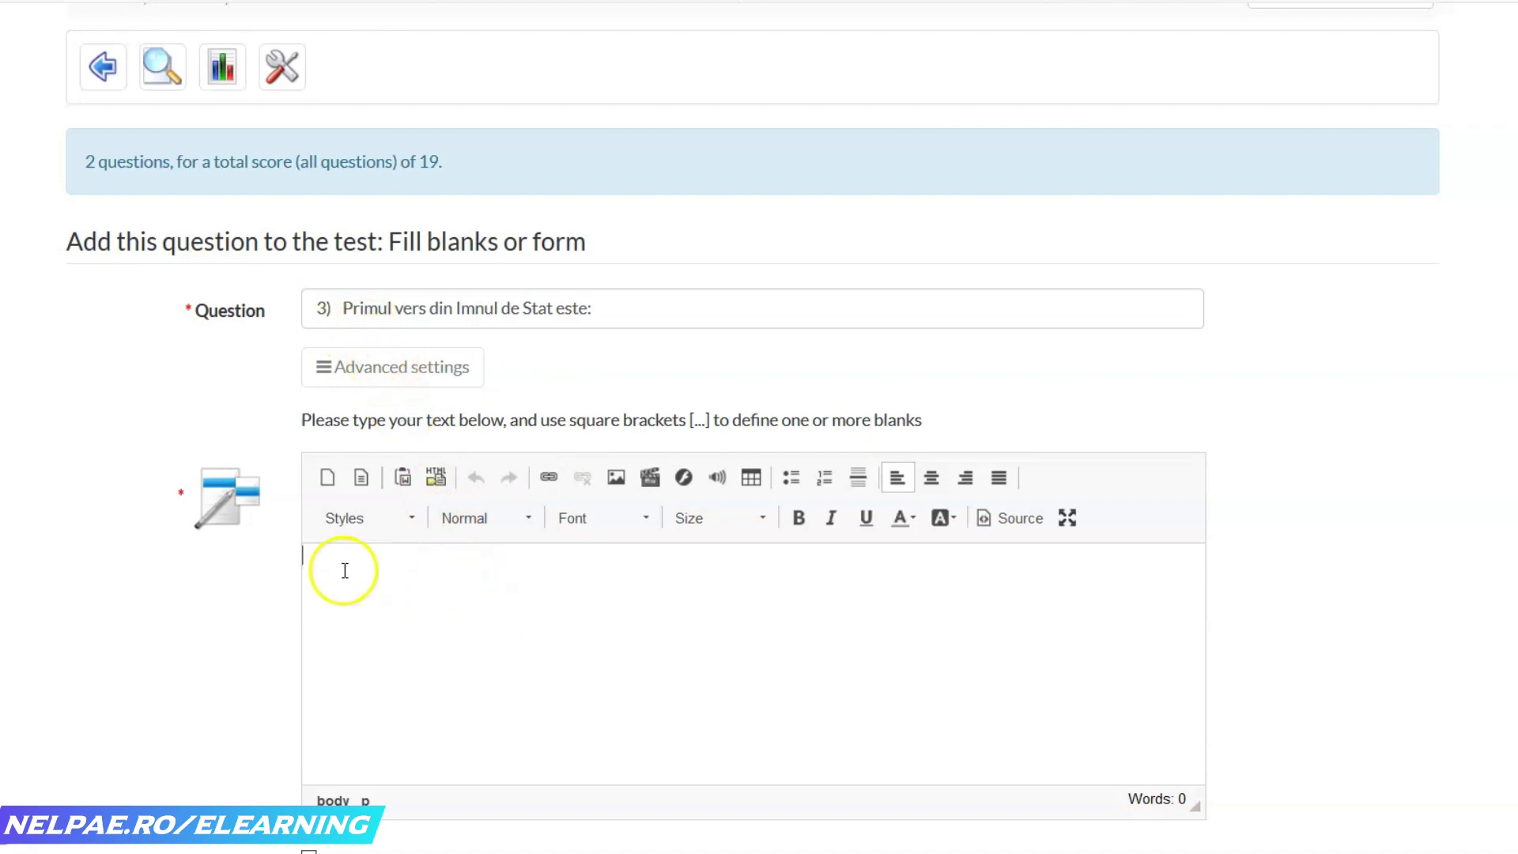
pyautogui.moveTo(869, 850)
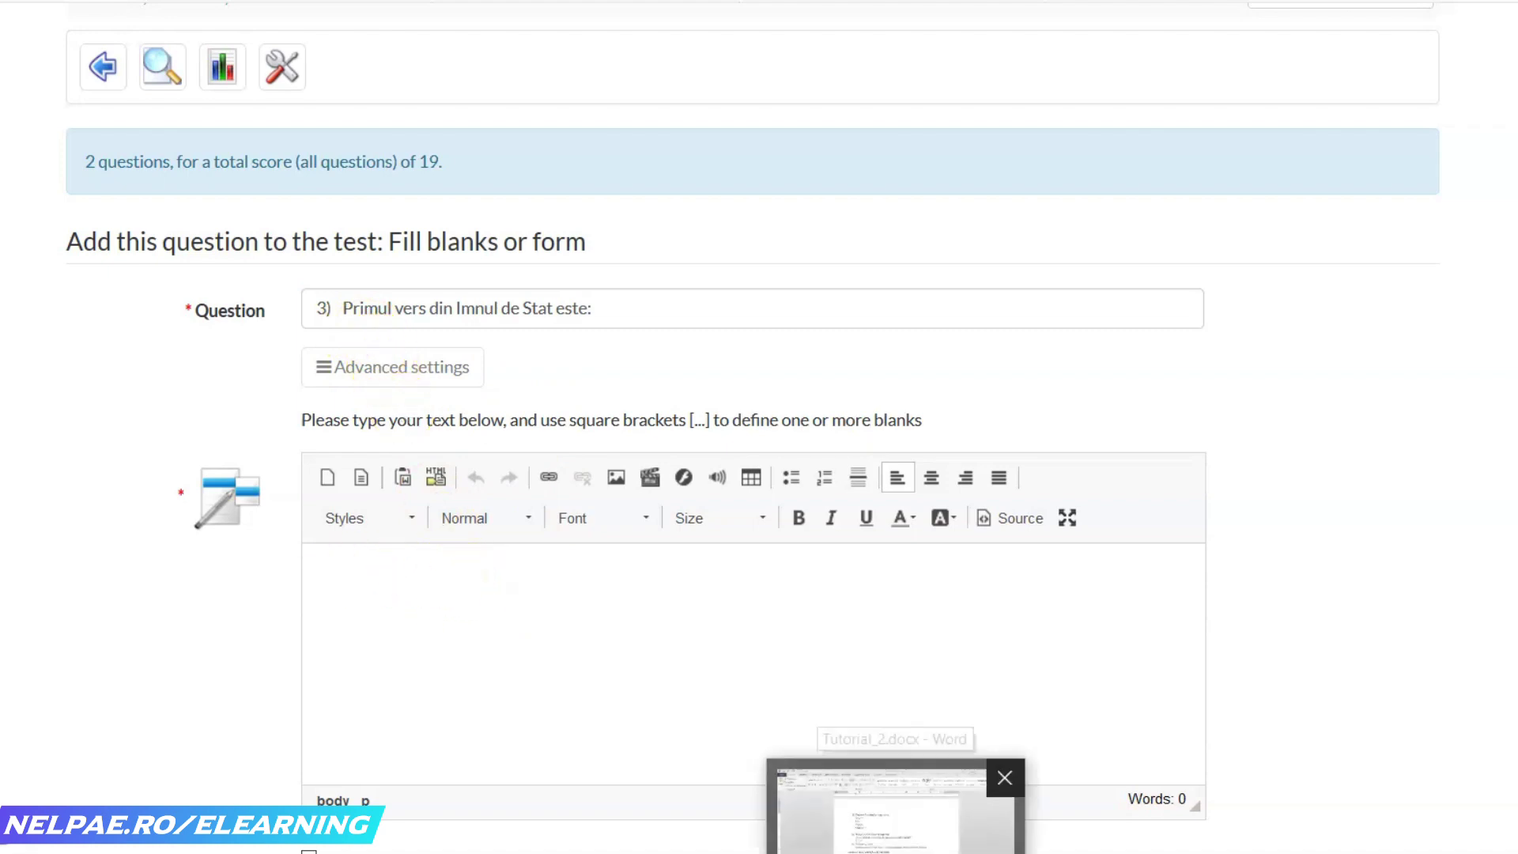
pyautogui.click(886, 815)
pyautogui.click(645, 477)
pyautogui.tripleClick(459, 451)
pyautogui.hotkey('ctrl', 'c')
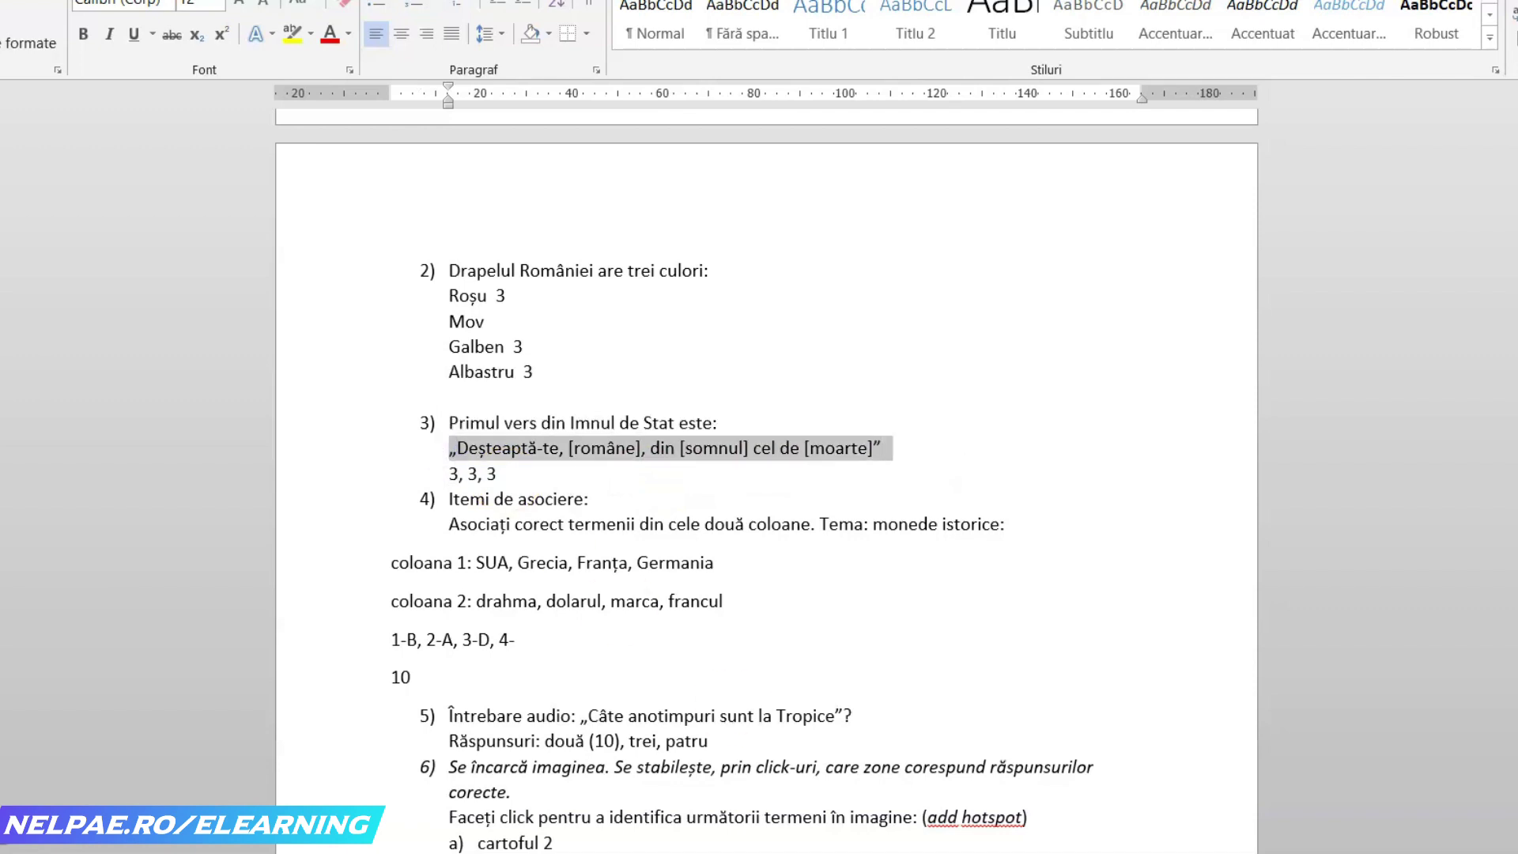
pyautogui.hotkey('alt', 'Tab')
pyautogui.click(468, 573)
pyautogui.hotkey('ctrl', 'v')
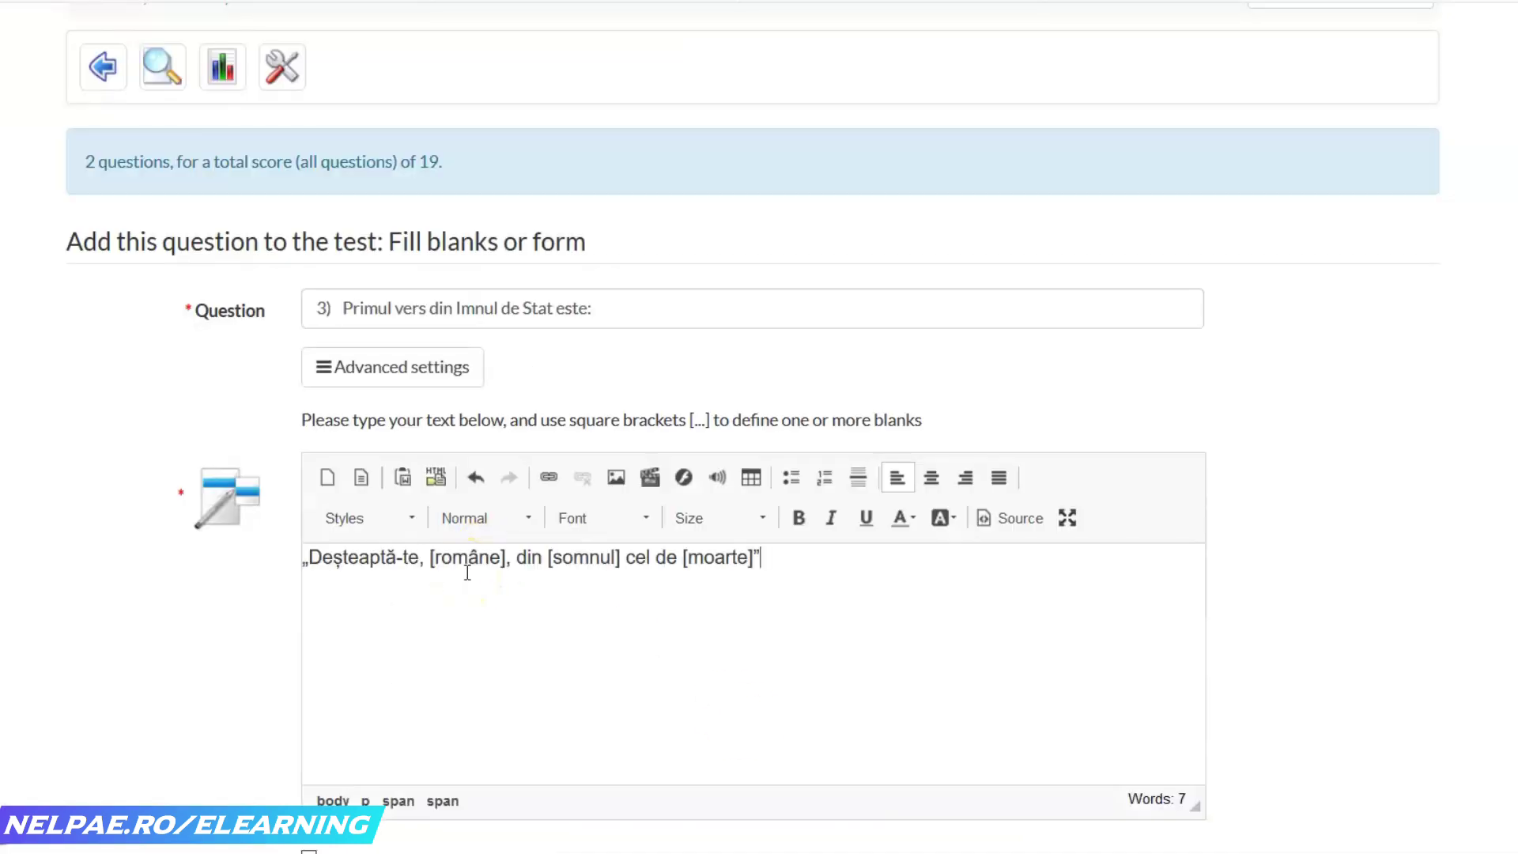
pyautogui.click(503, 568)
# - Set the score of each of the blanks române, somnul and moarte to 3
pyautogui.scroll(-1, 871, 430)
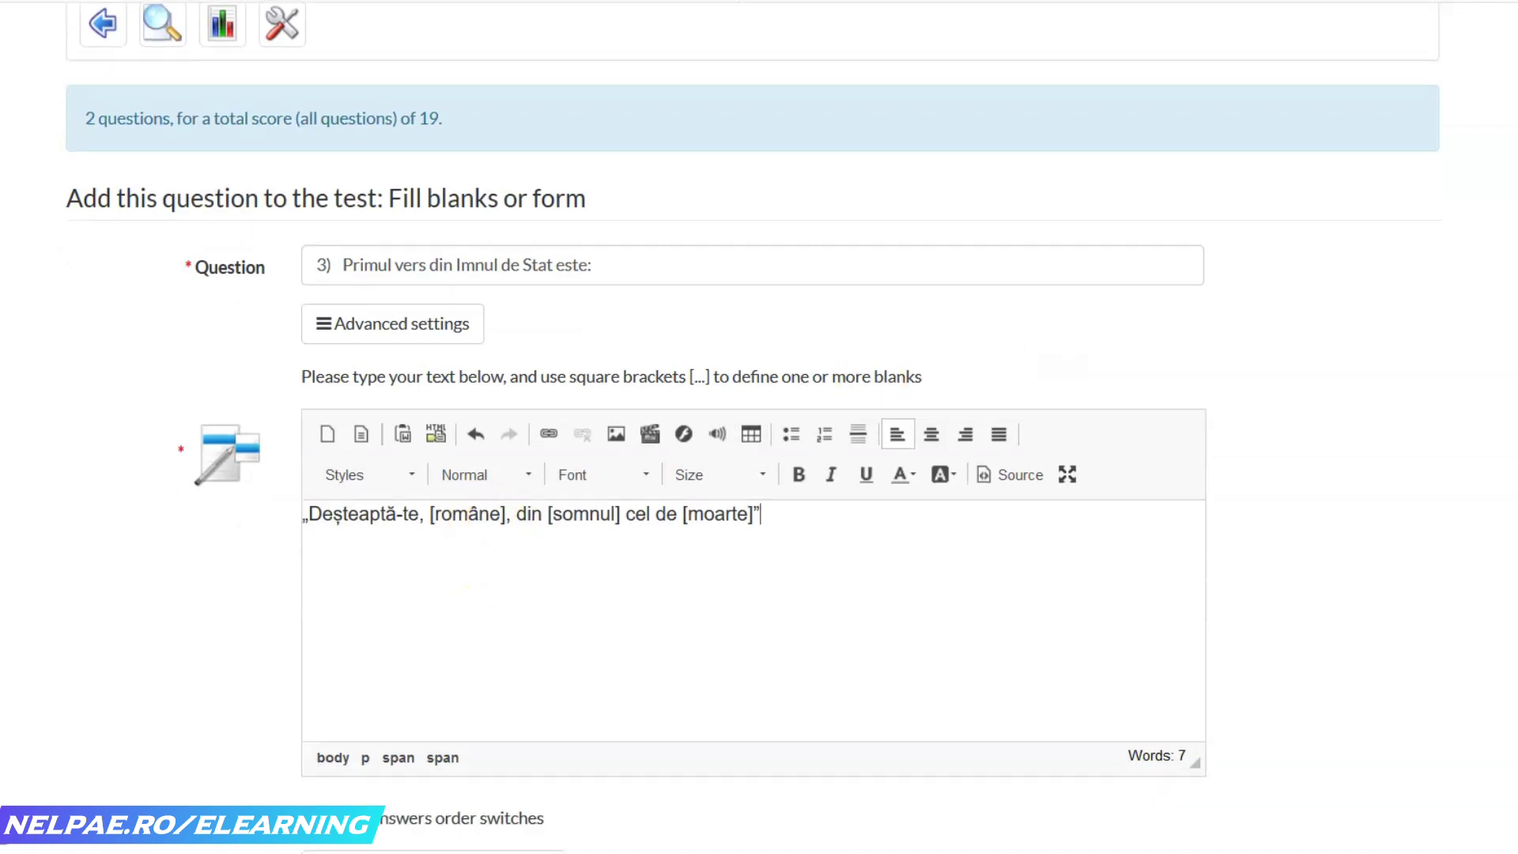
pyautogui.scroll(-1, 752, 443)
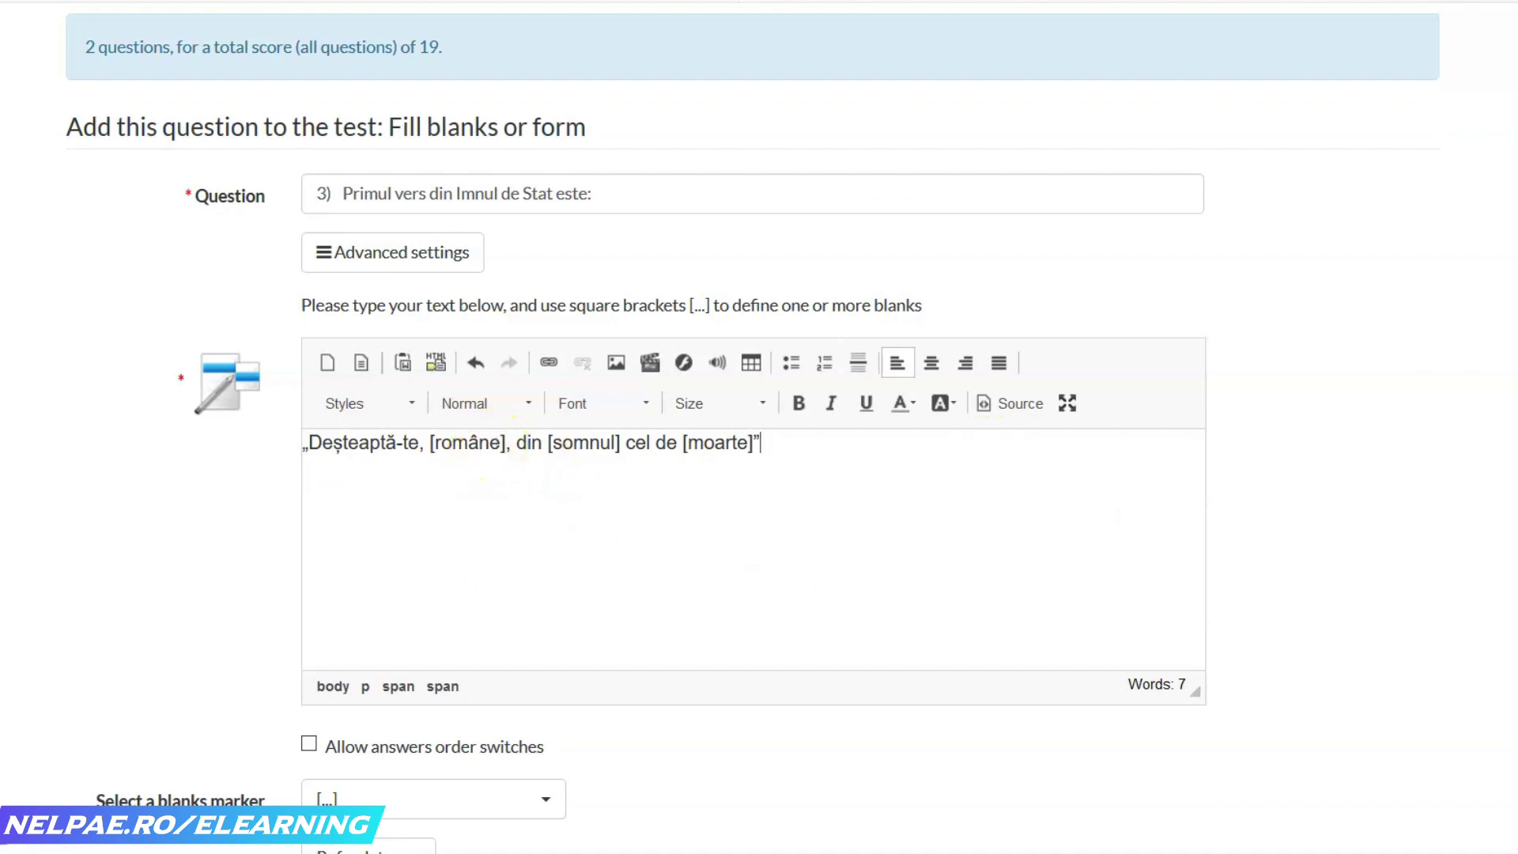
pyautogui.scroll(-5, 752, 443)
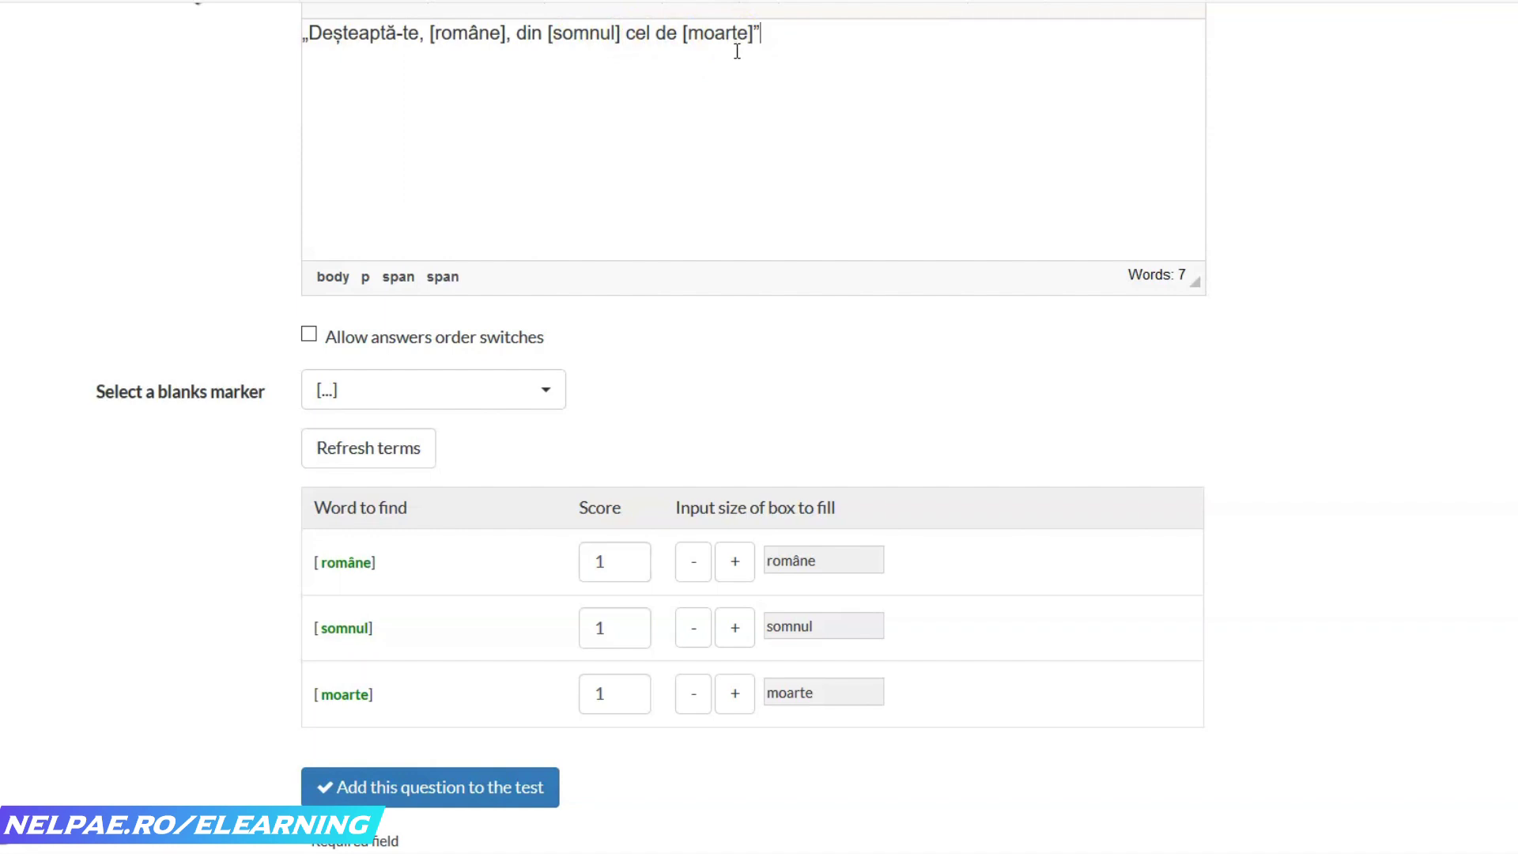
pyautogui.doubleClick(584, 563)
pyautogui.write('3')
pyautogui.doubleClick(613, 618)
pyautogui.write('3')
pyautogui.doubleClick(595, 688)
pyautogui.write('3')
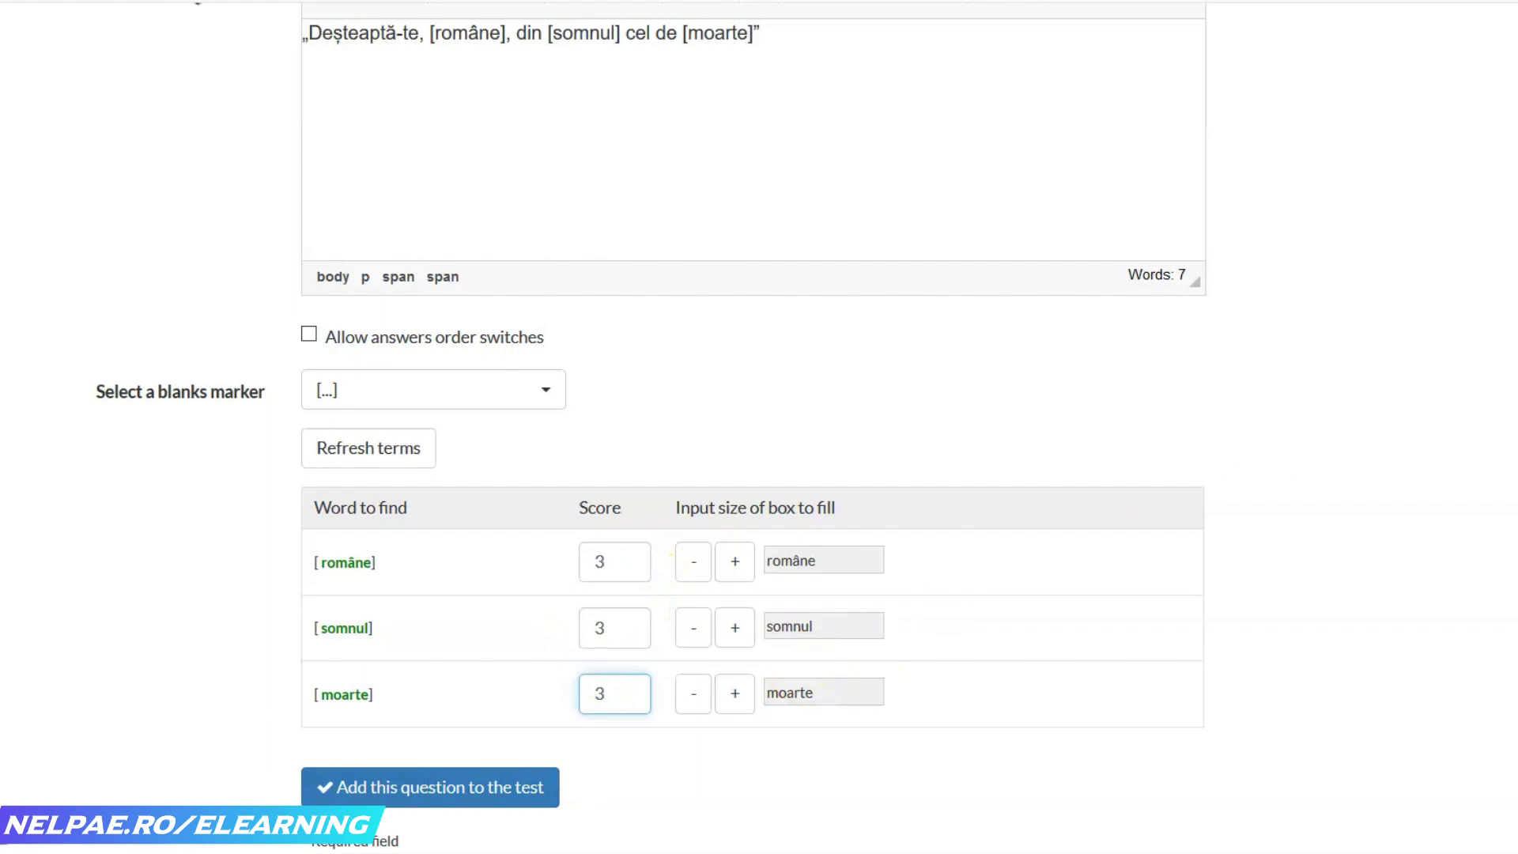
# - In the advanced settings, set the question's difficulty to 2 and its category to "Clasa a 5-a nivel 2"
pyautogui.scroll(5, 751, 427)
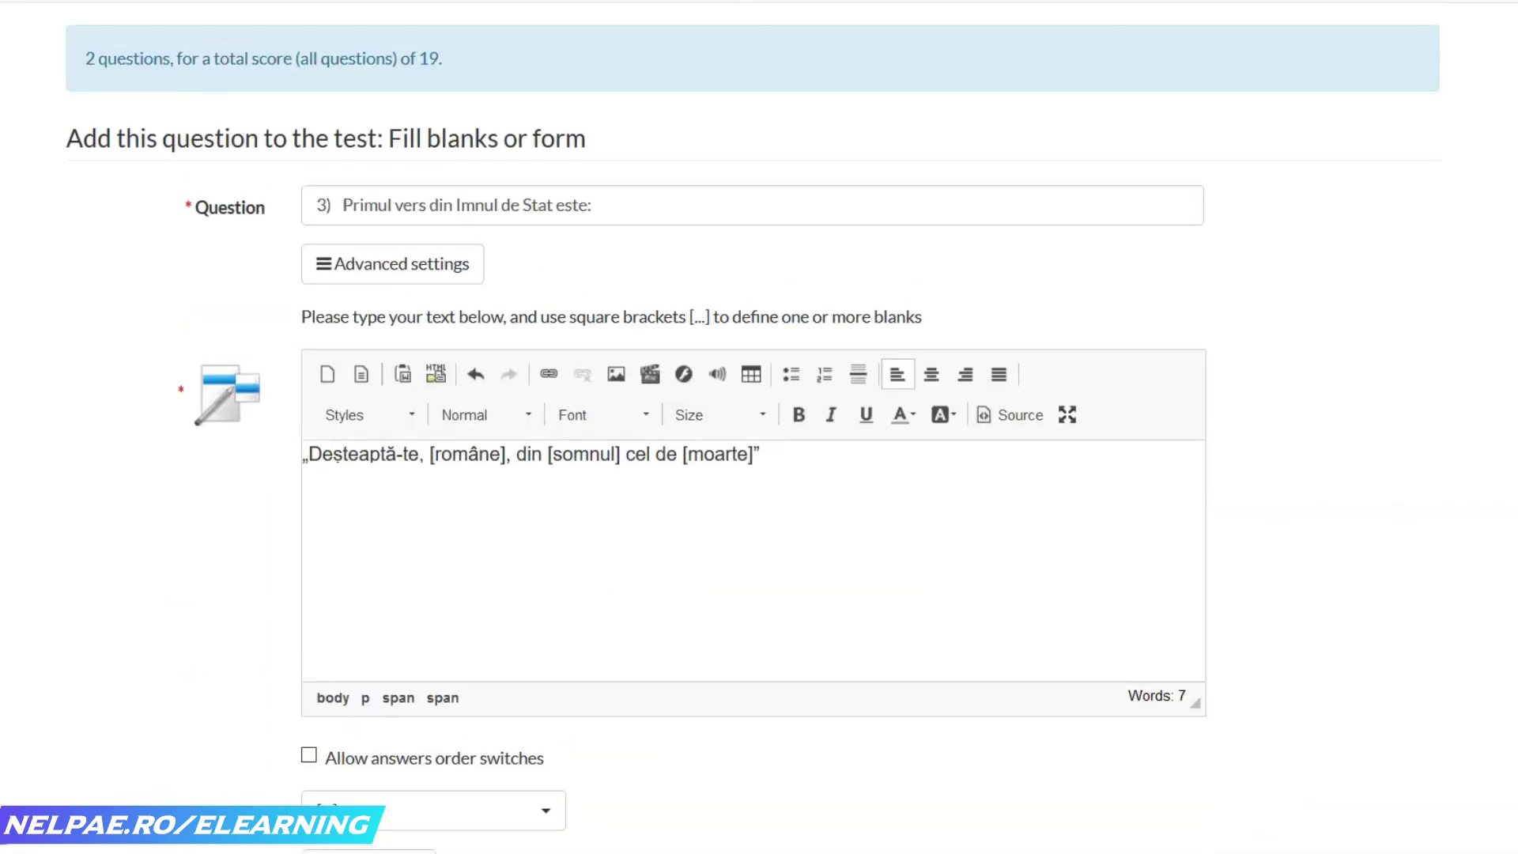
pyautogui.click(434, 264)
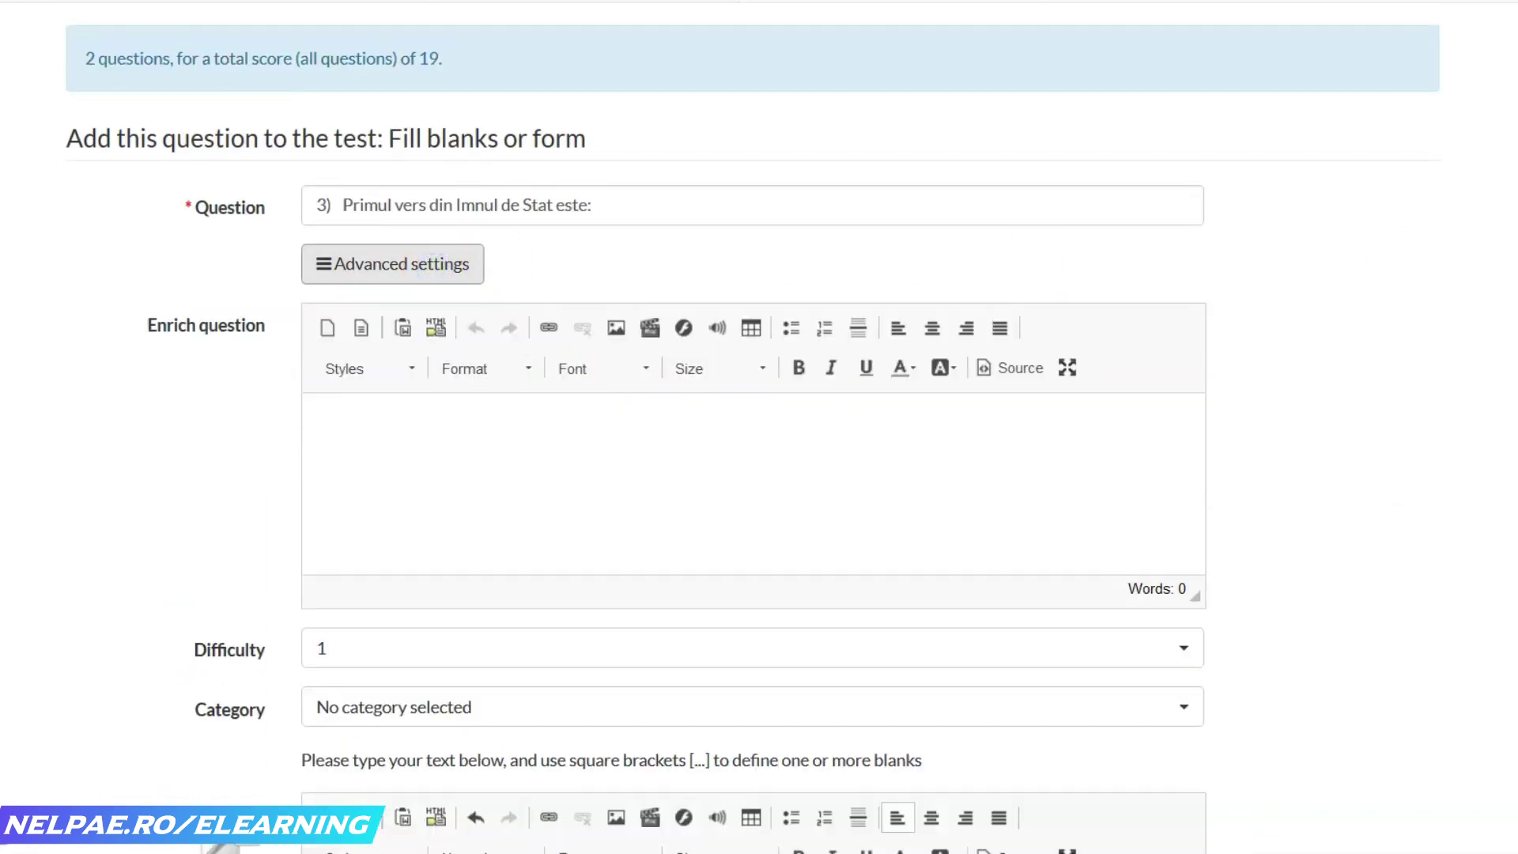
pyautogui.scroll(-5, 1216, 434)
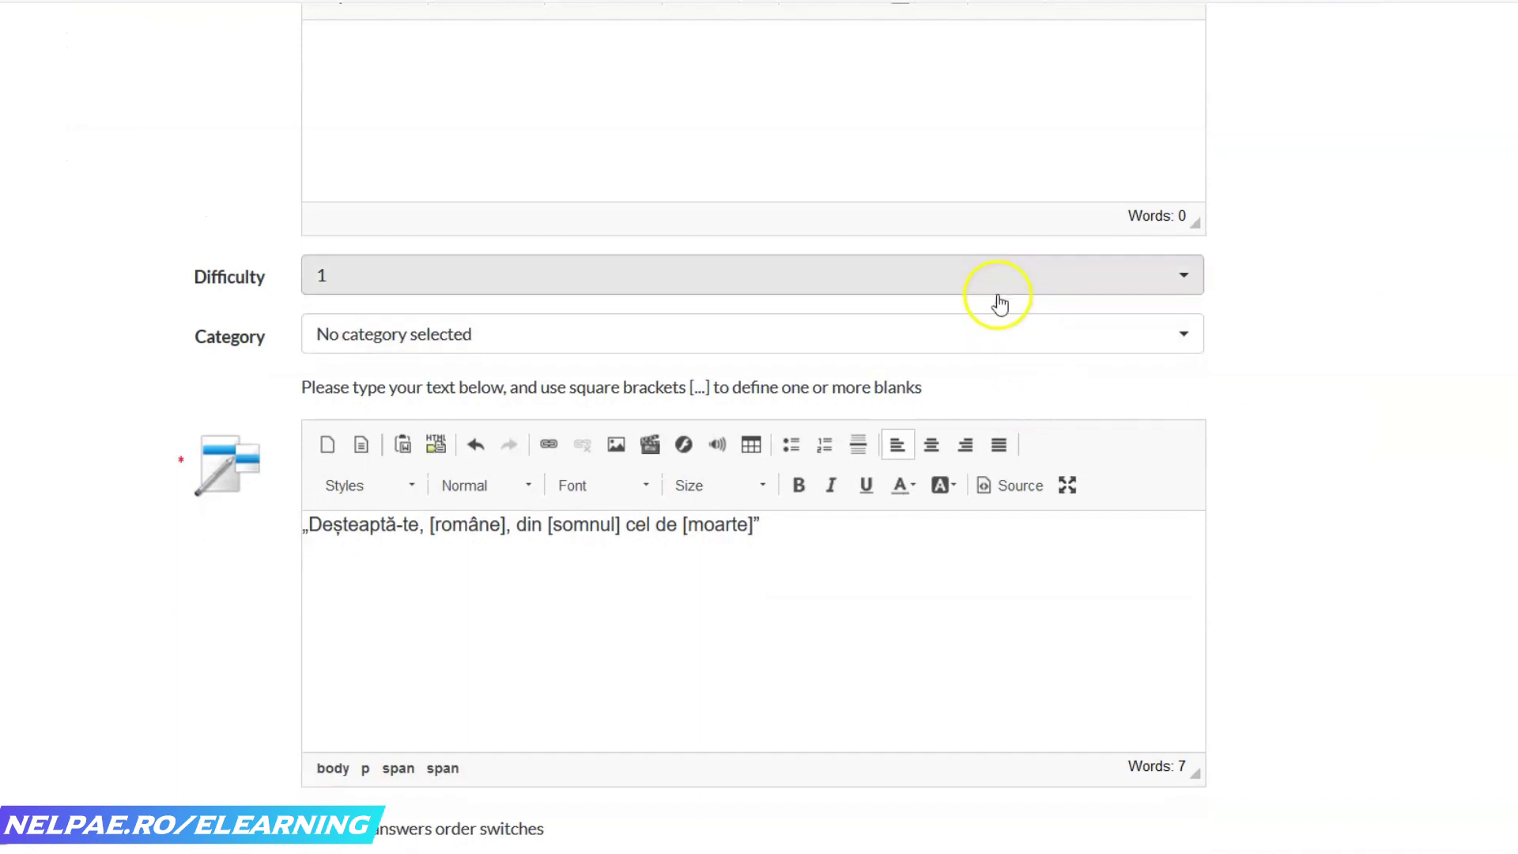
pyautogui.click(993, 283)
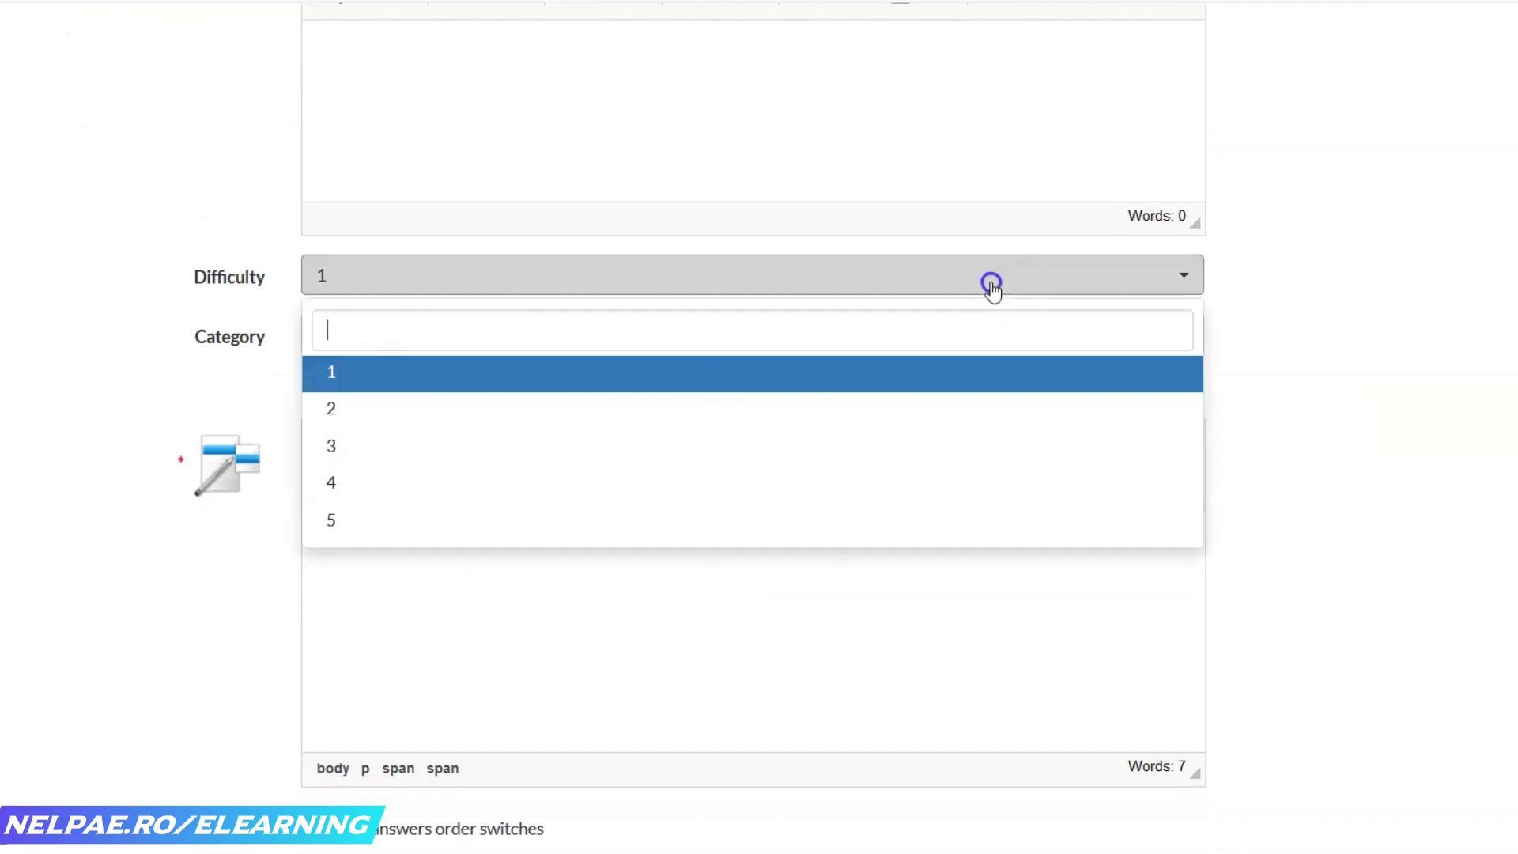
pyautogui.click(632, 419)
pyautogui.click(680, 332)
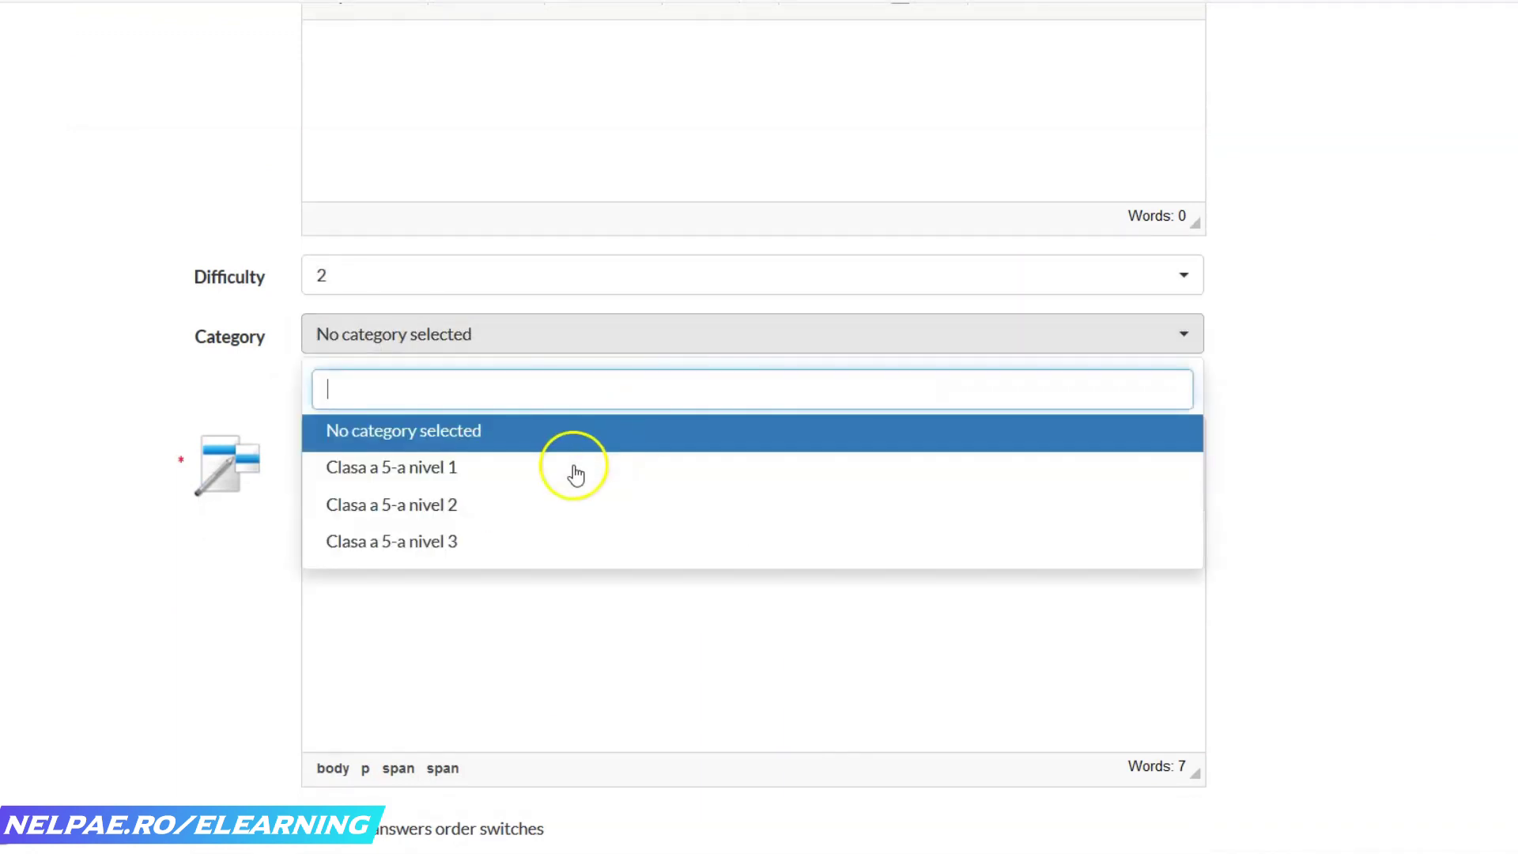
pyautogui.click(507, 503)
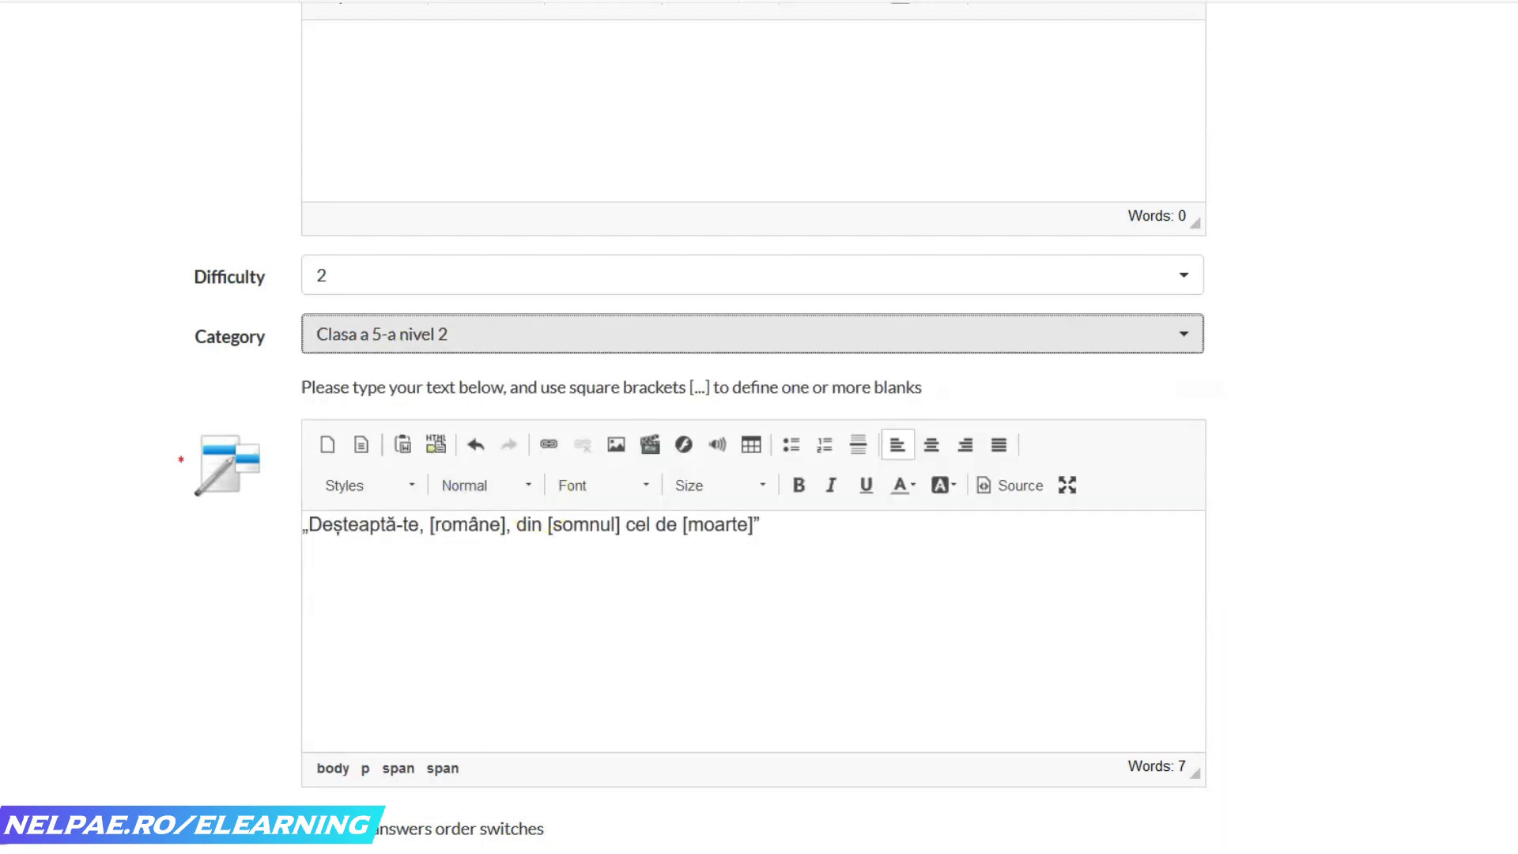
# - Add the fill-in-the-blanks question to the test and bring up the list of questions
pyautogui.scroll(-8, 751, 427)
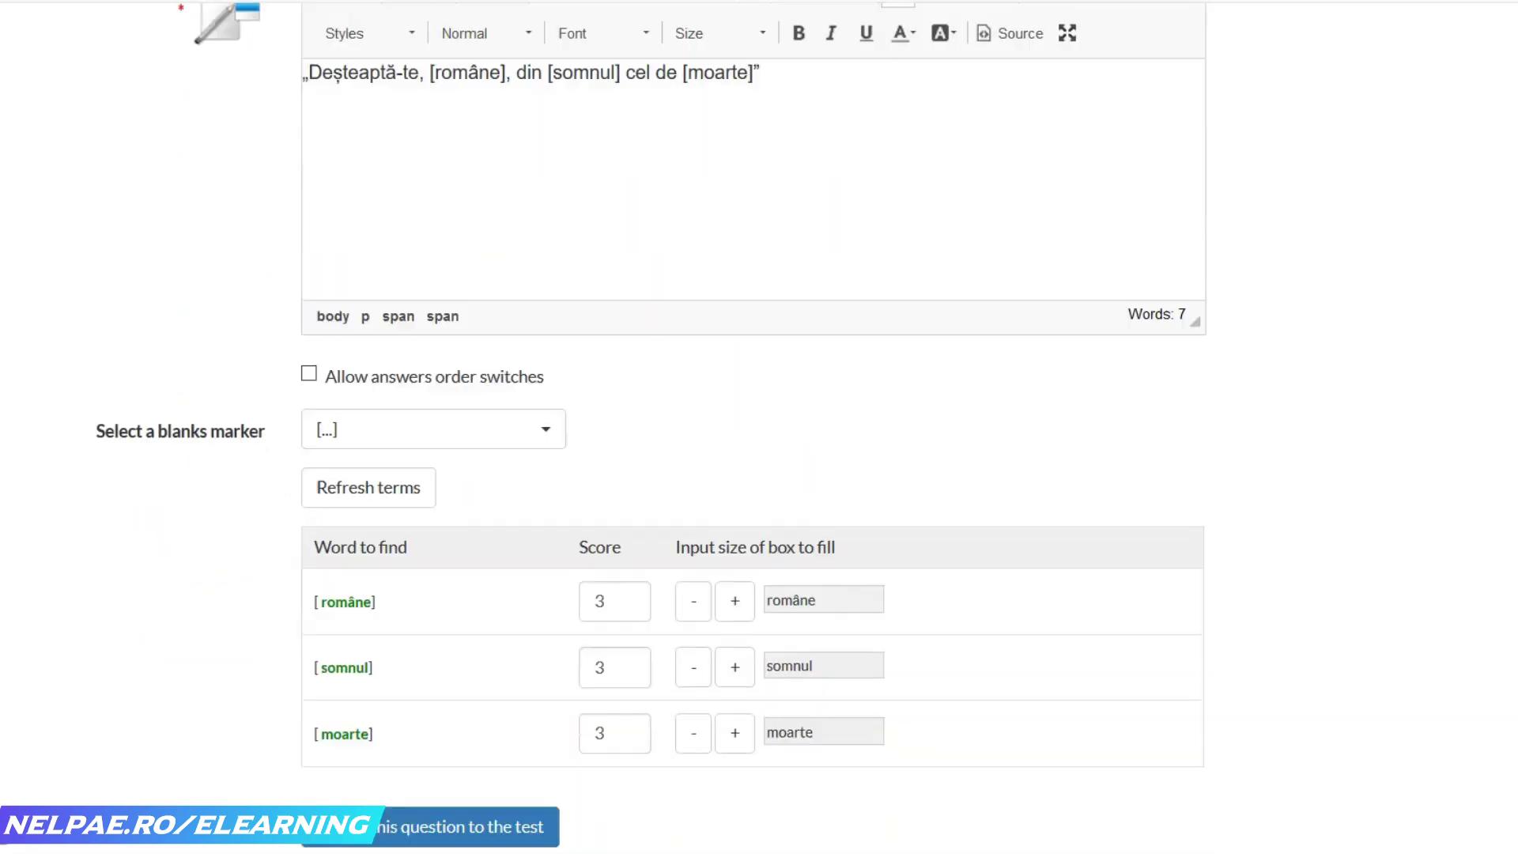
pyautogui.click(498, 684)
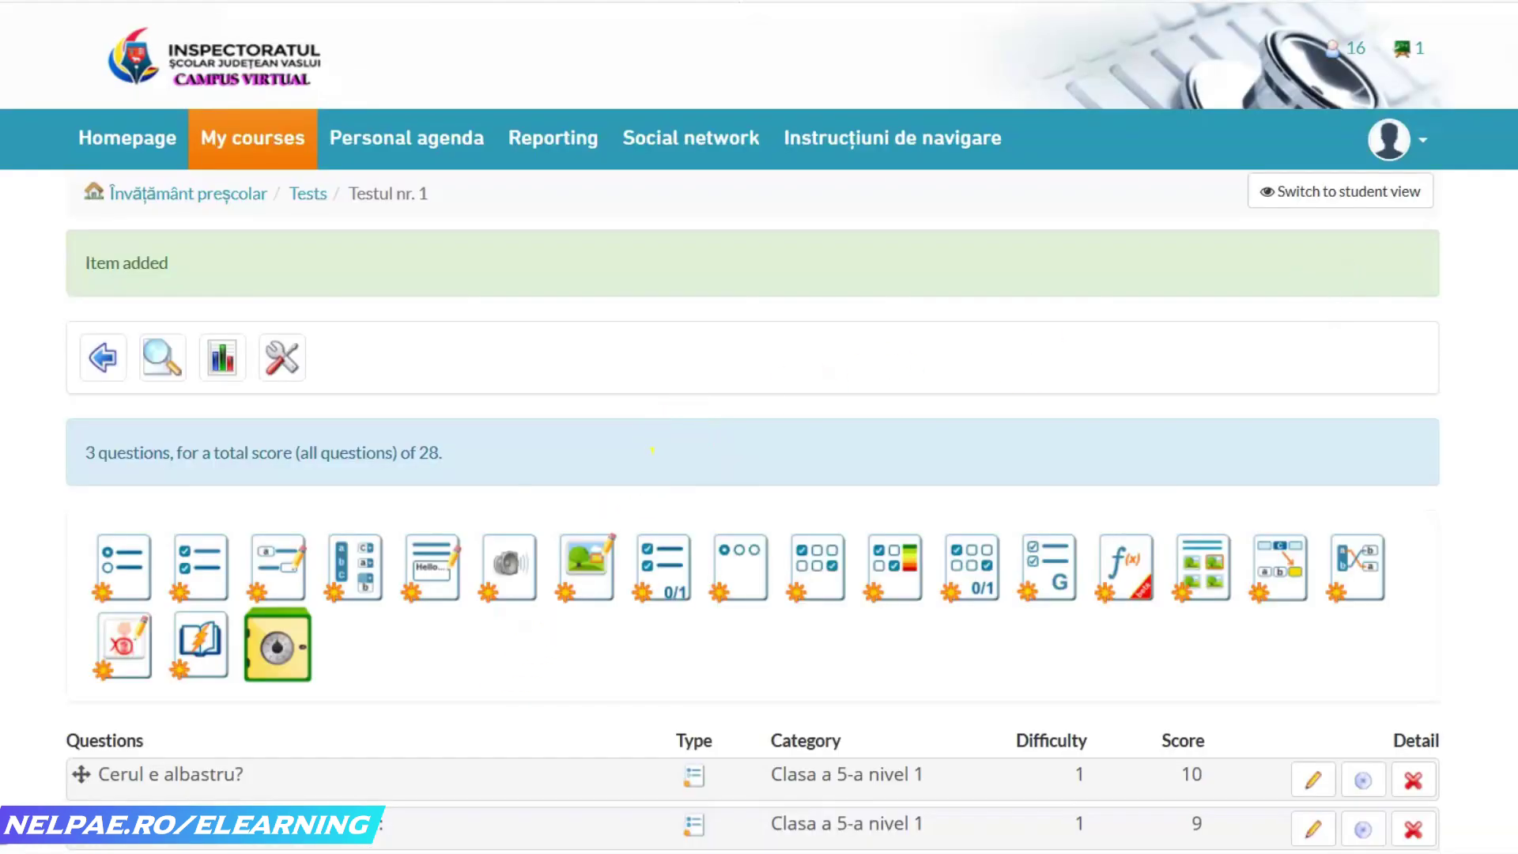
pyautogui.scroll(-2, 652, 449)
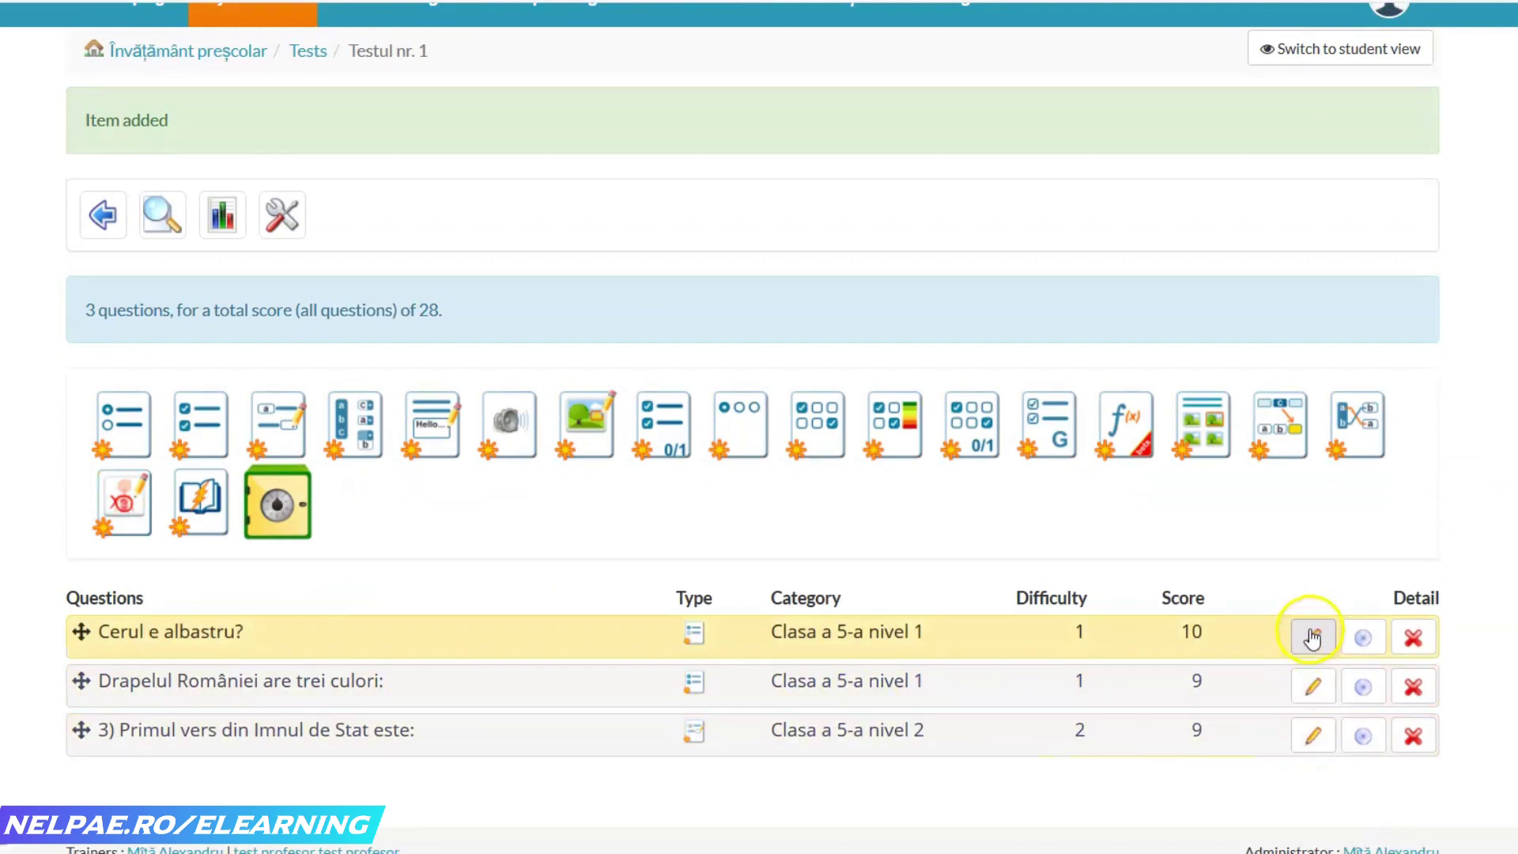
# - Remove the "3)" prefix from the question "Primul vers din Imnul de Stat este:" and save the question
pyautogui.click(1313, 737)
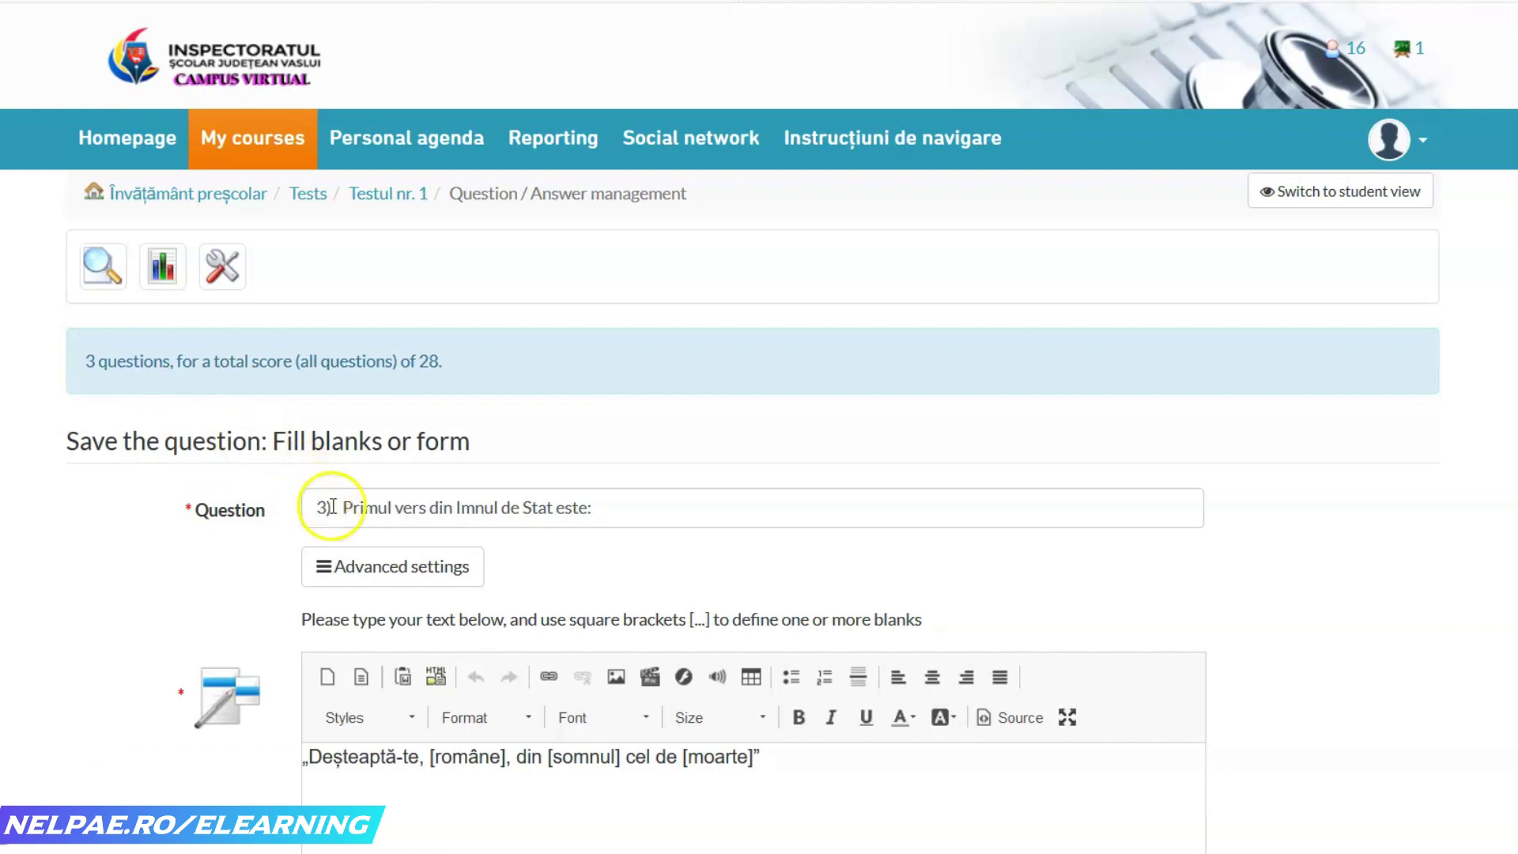
pyautogui.moveTo(332, 506); pyautogui.dragTo(273, 512)
pyautogui.press('BackSpace')
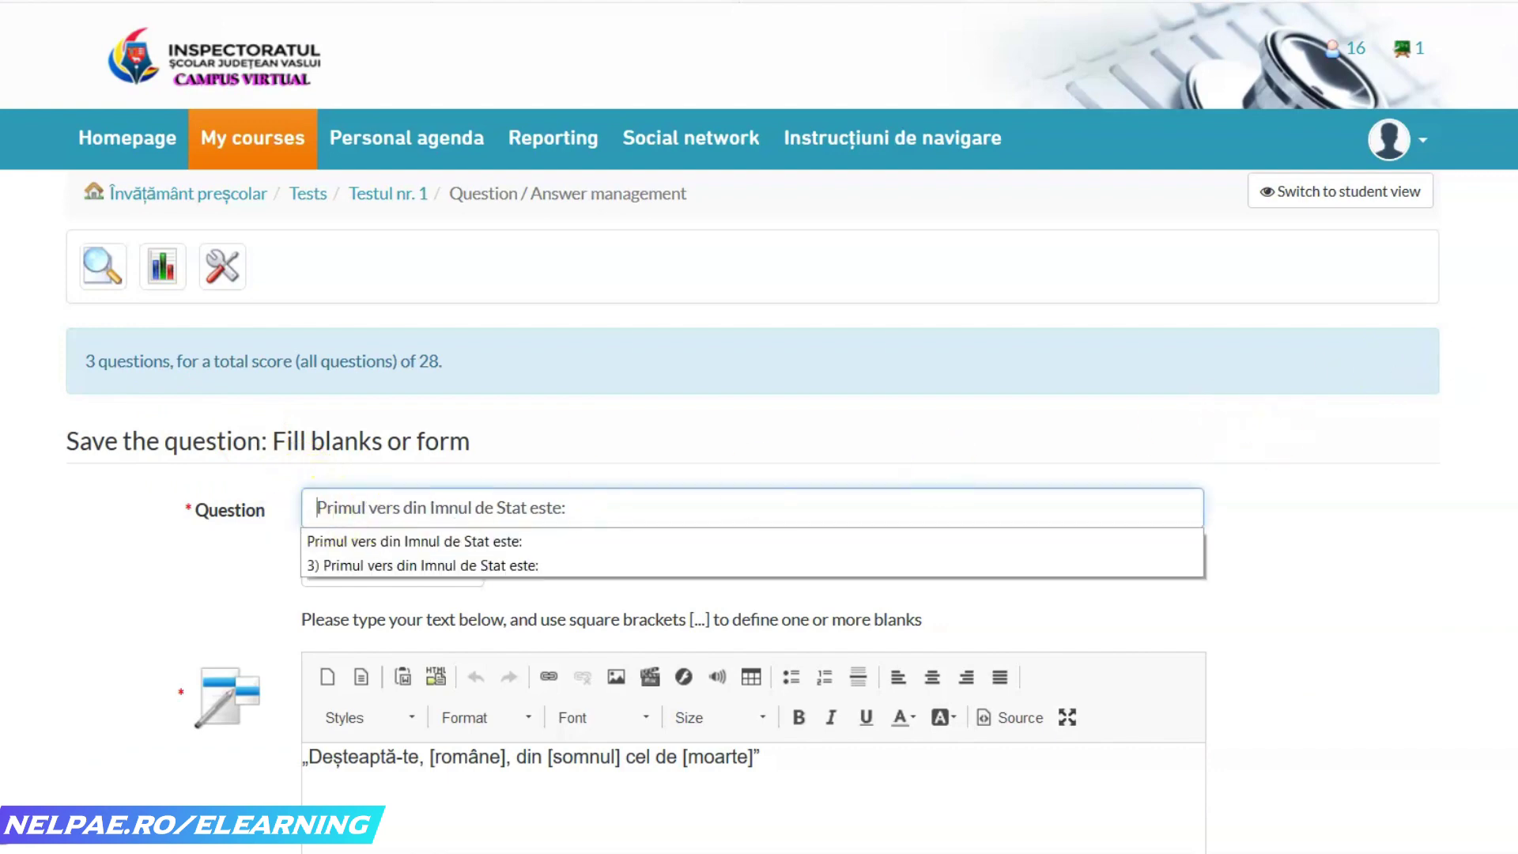
pyautogui.scroll(-10, 759, 427)
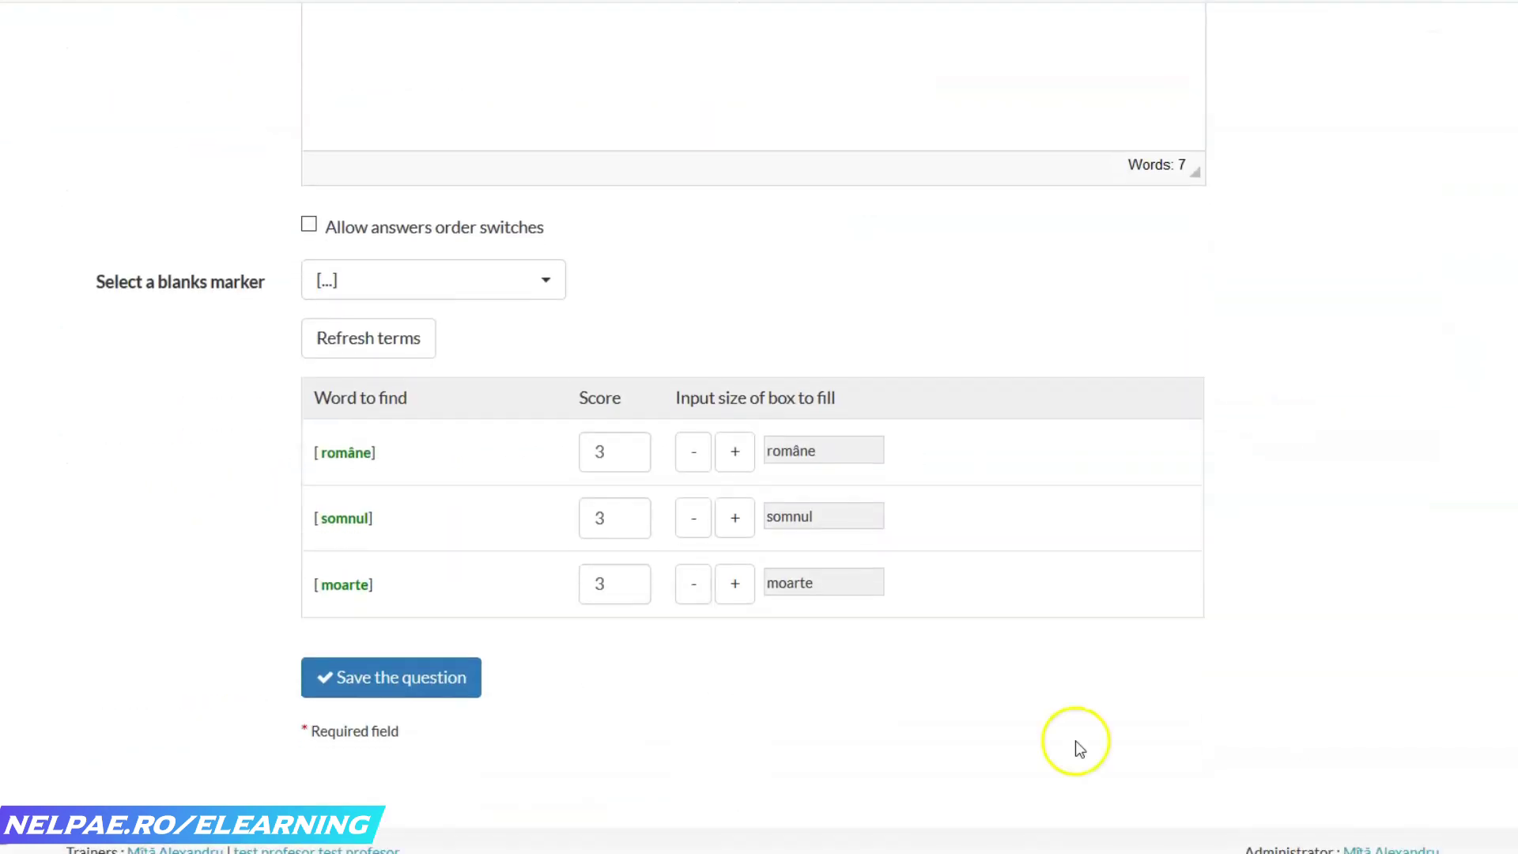
pyautogui.click(348, 676)
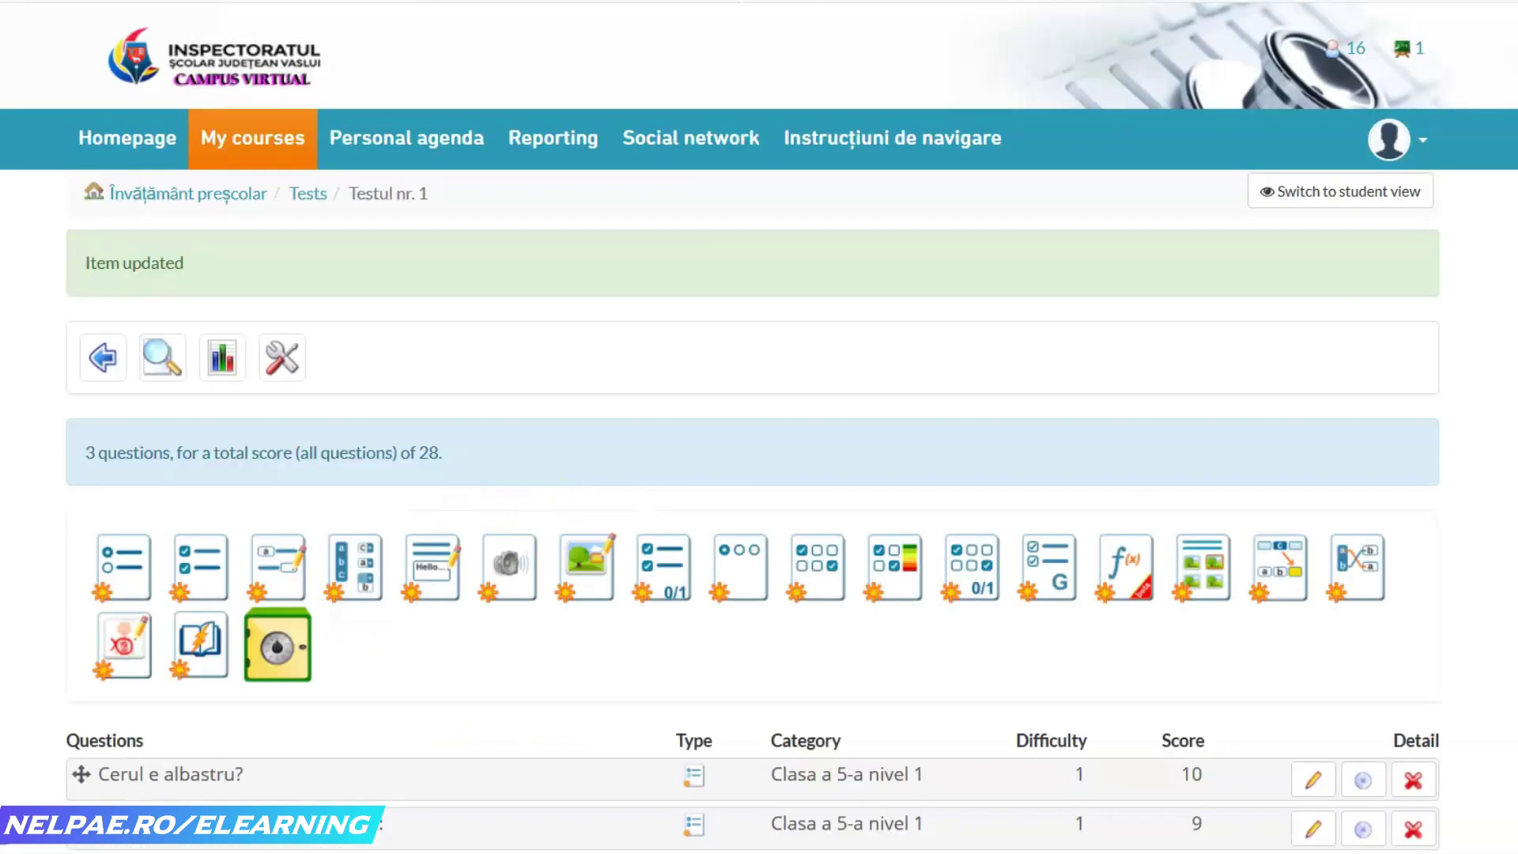
# - Start a Match by dragging question and copy "Asociați corect termenii din cele două coloane. Tema: monede istorice:" from the Word document as its question text
pyautogui.scroll(-2, 759, 427)
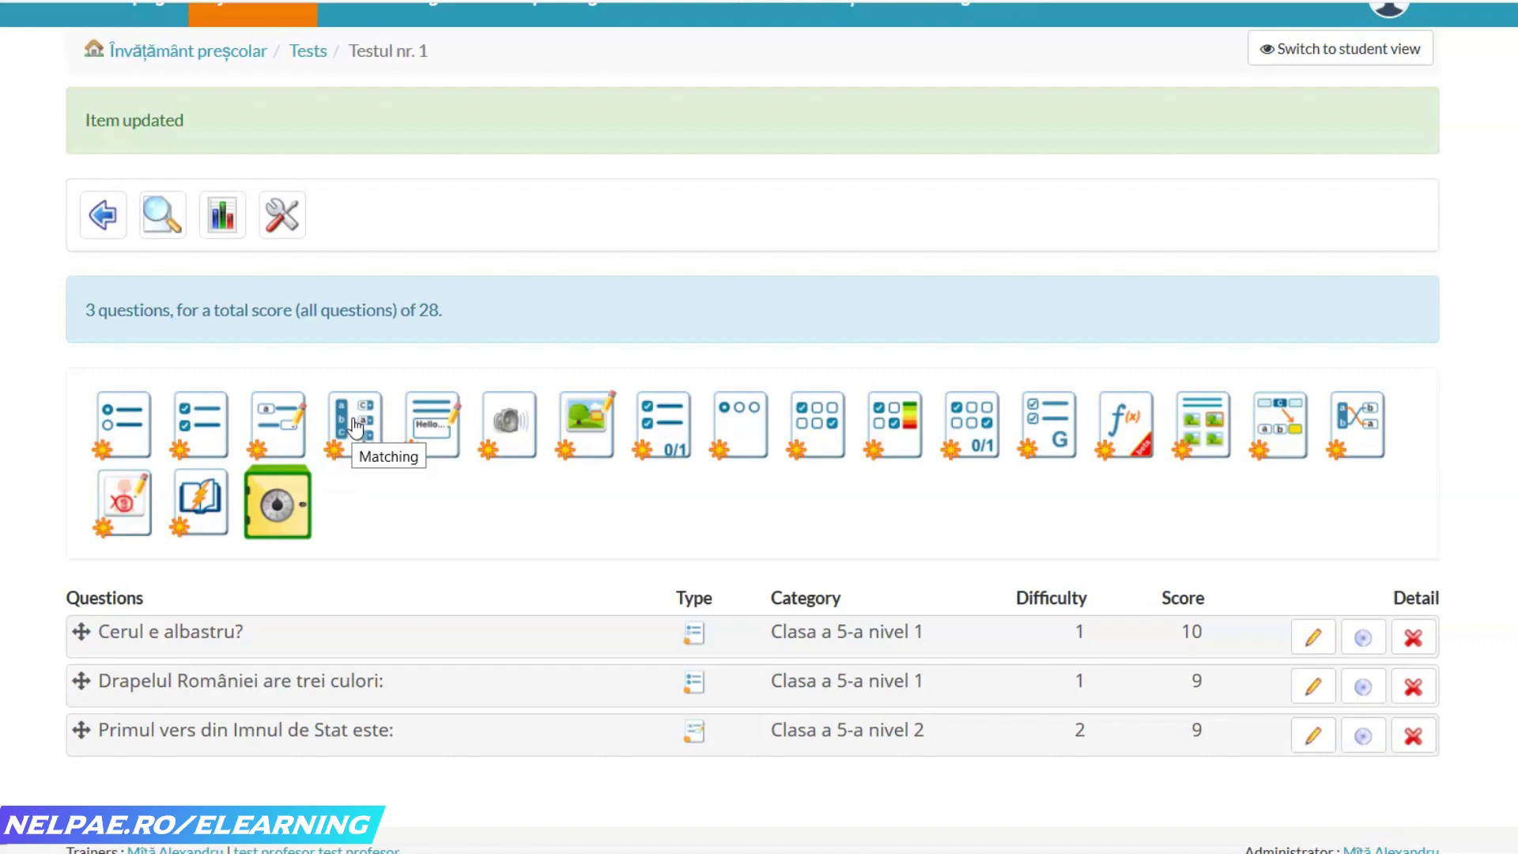
pyautogui.click(1354, 442)
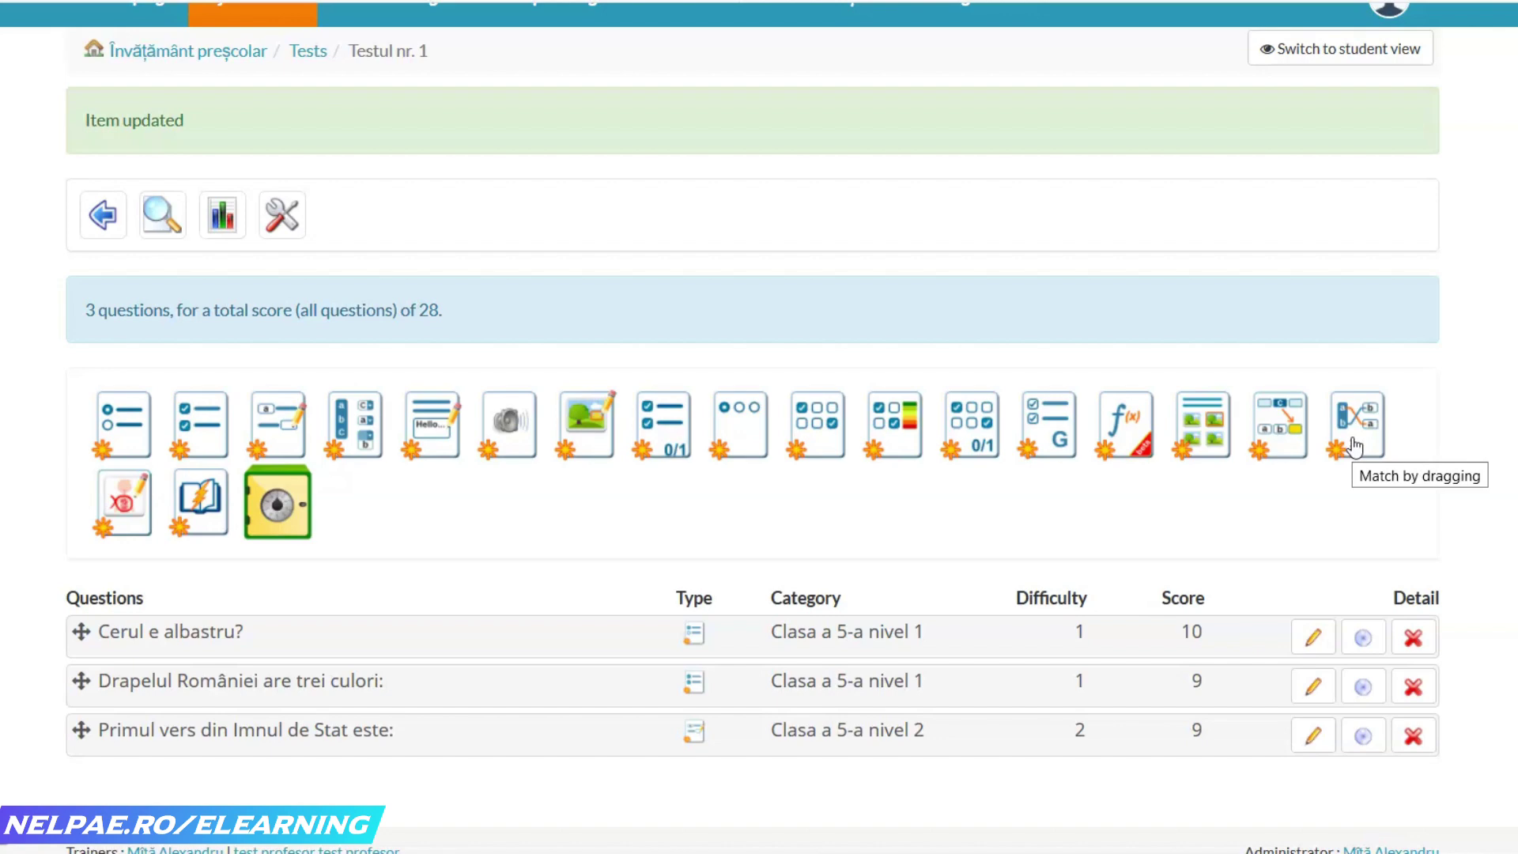
pyautogui.click(1355, 445)
pyautogui.click(1354, 445)
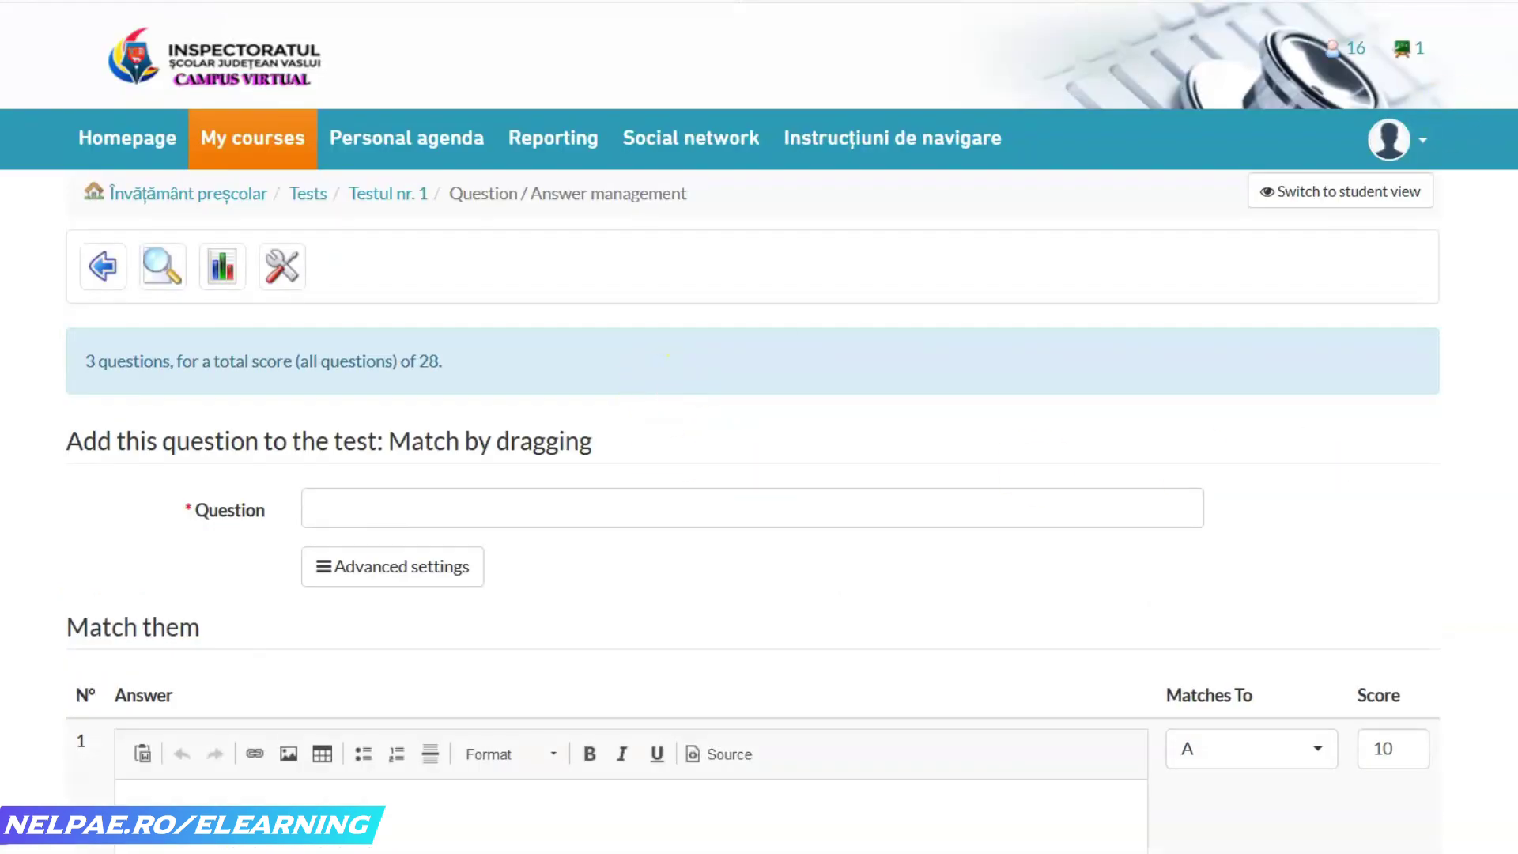
pyautogui.scroll(-3, 759, 427)
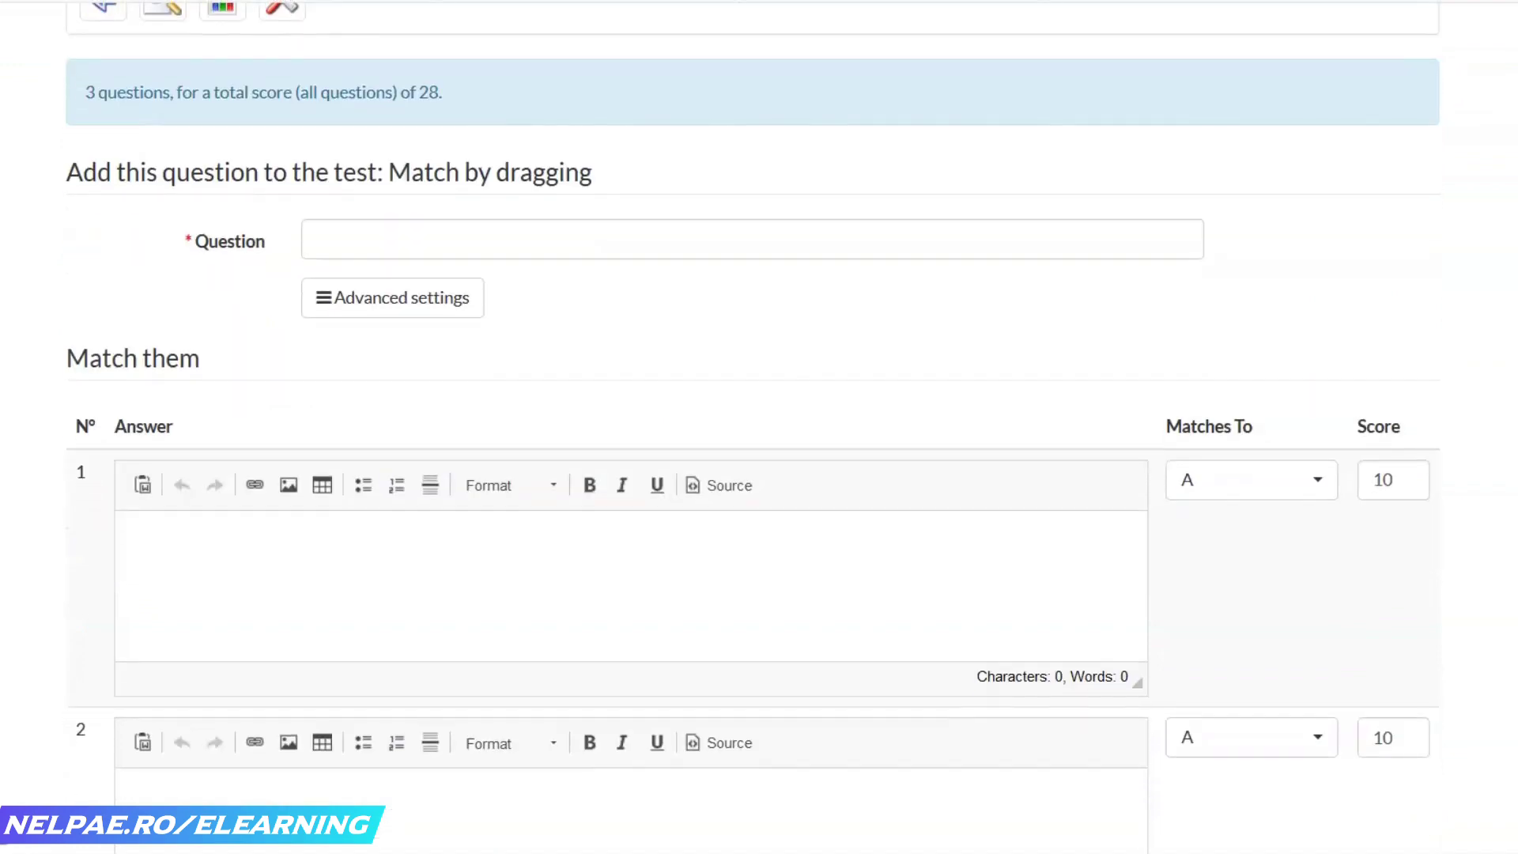
pyautogui.click(316, 235)
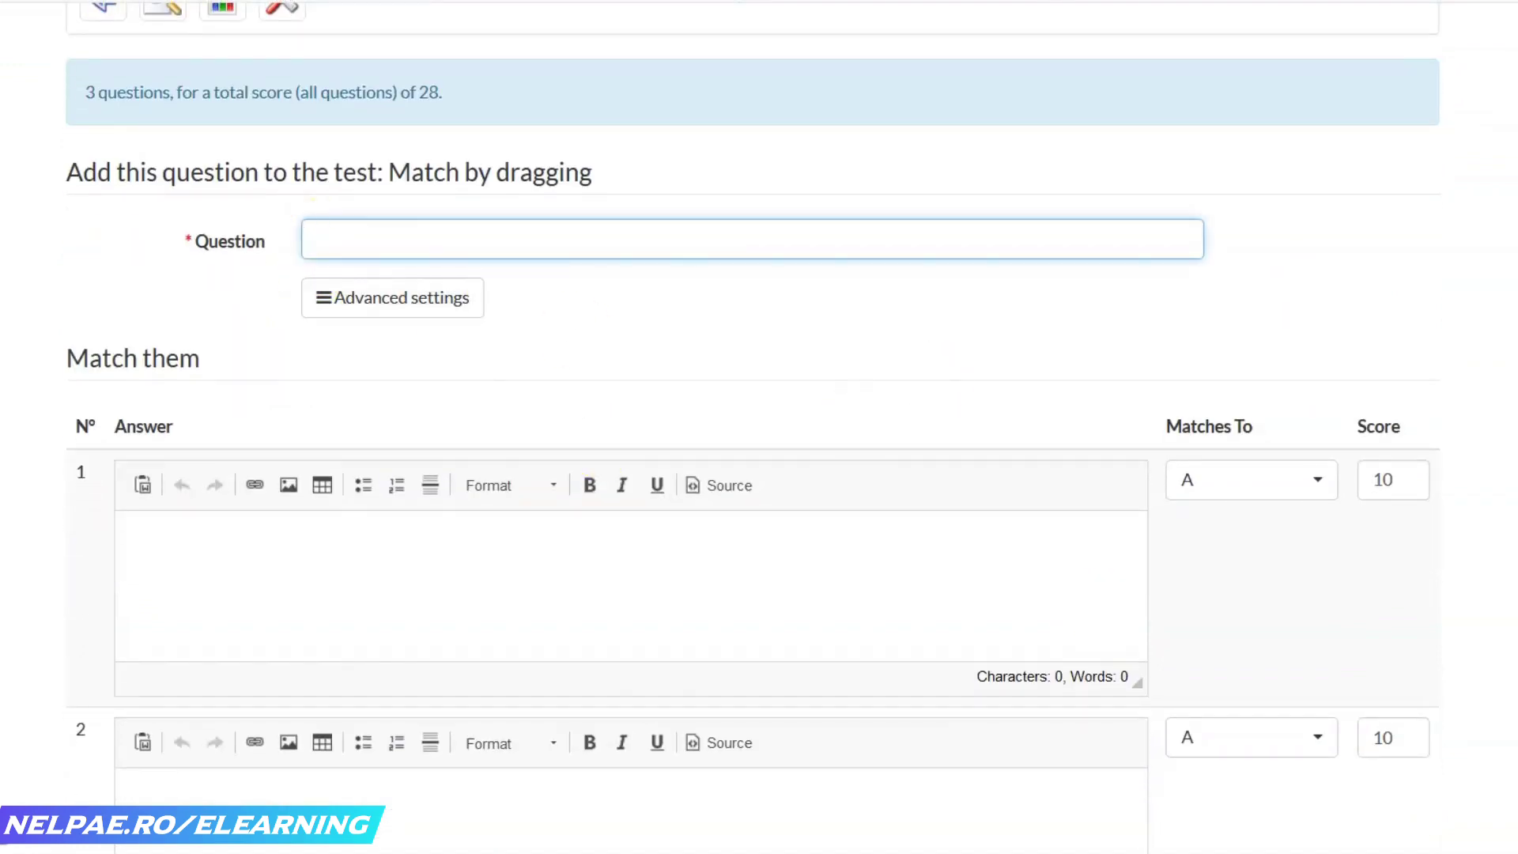
pyautogui.hotkey('alt', 'Tab')
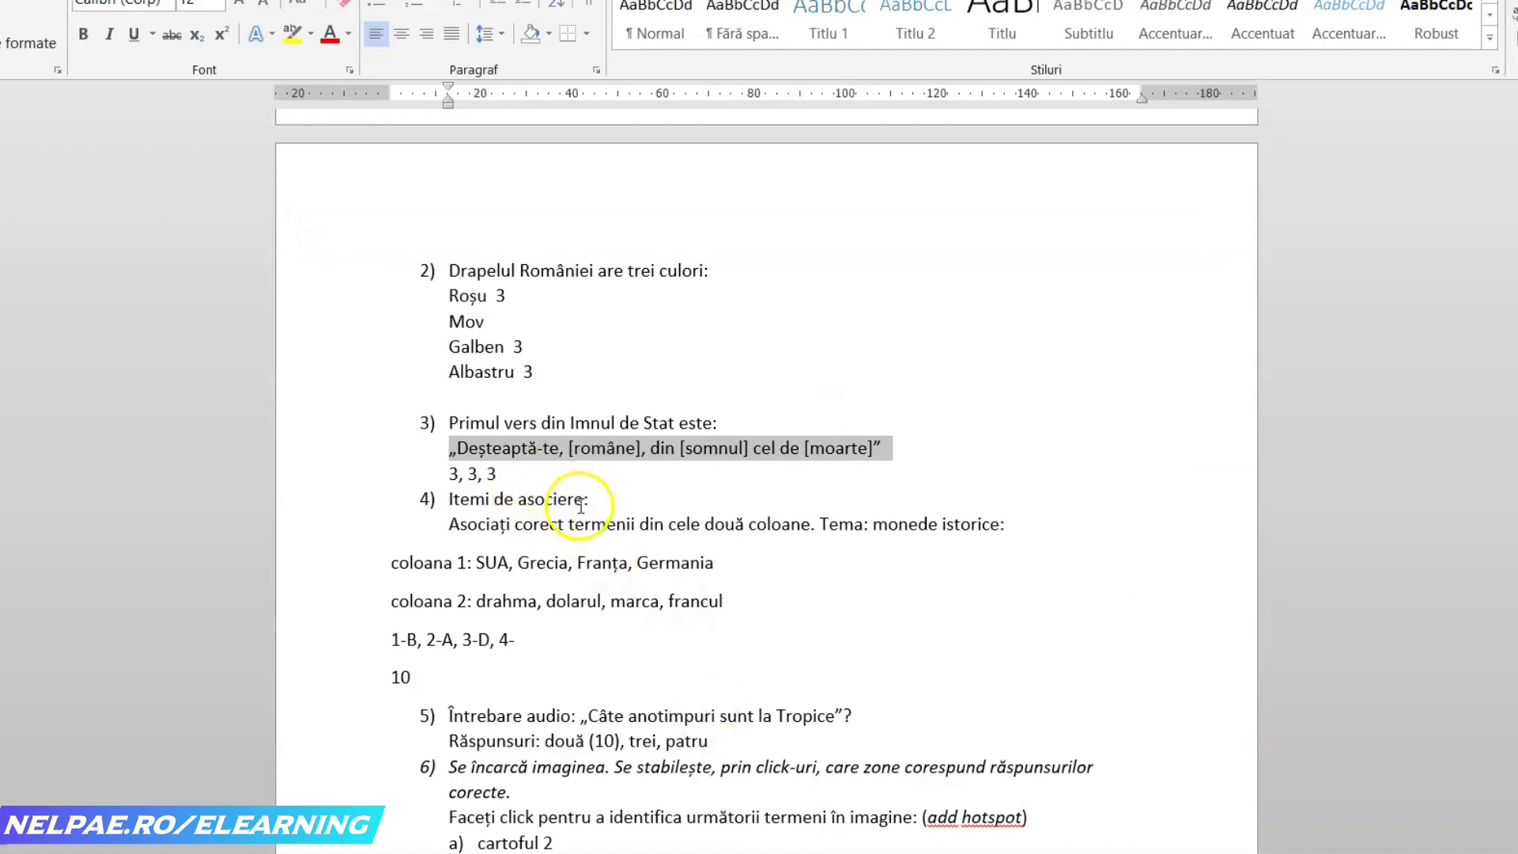
pyautogui.moveTo(1016, 525); pyautogui.dragTo(441, 526)
pyautogui.hotkey('ctrl', 'c')
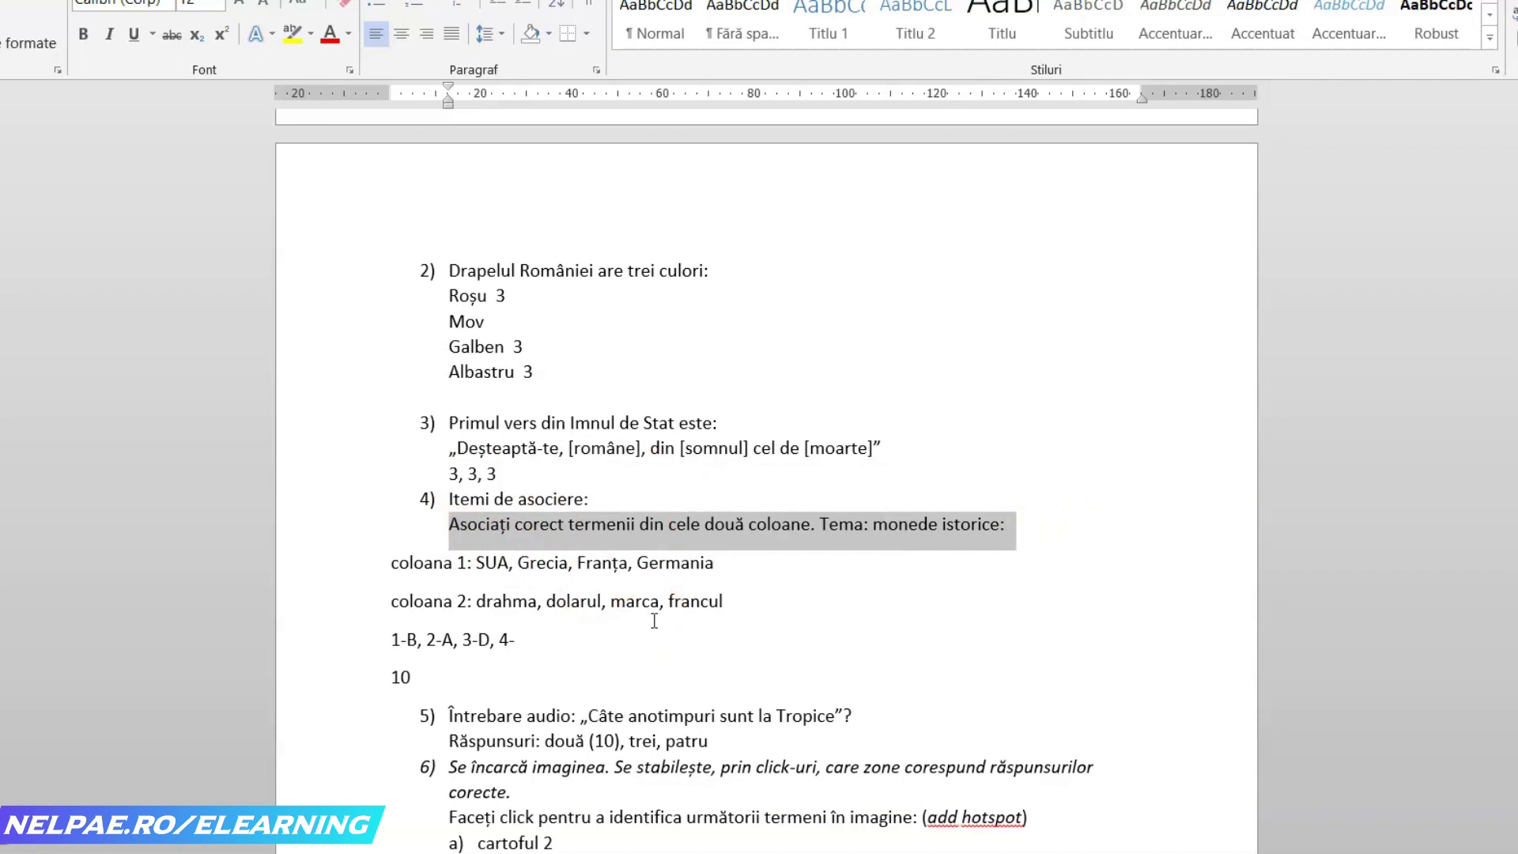
pyautogui.hotkey('alt', 'Tab')
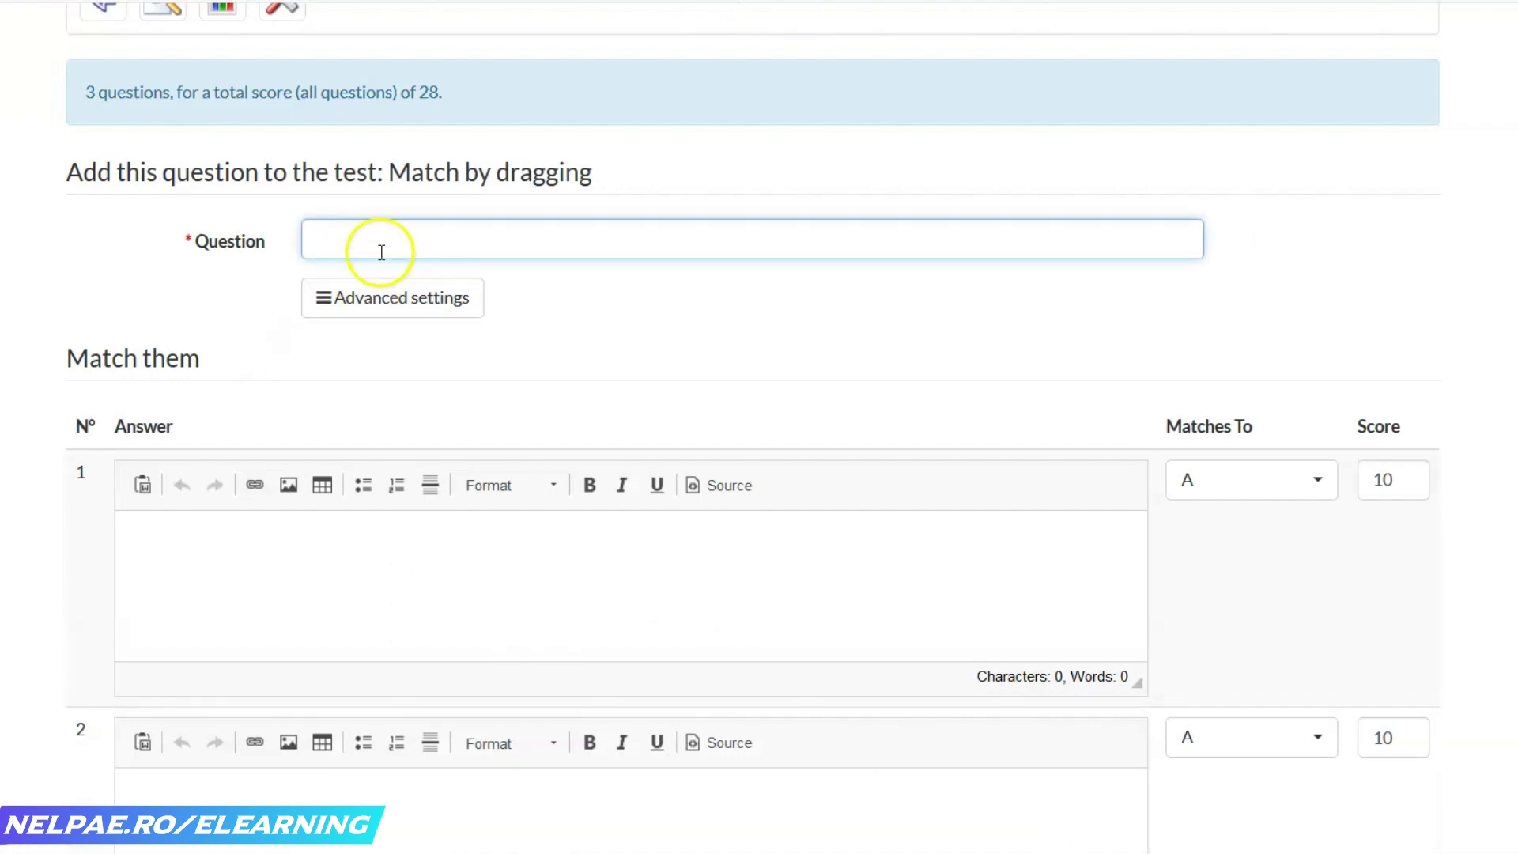
pyautogui.hotkey('ctrl', 'v')
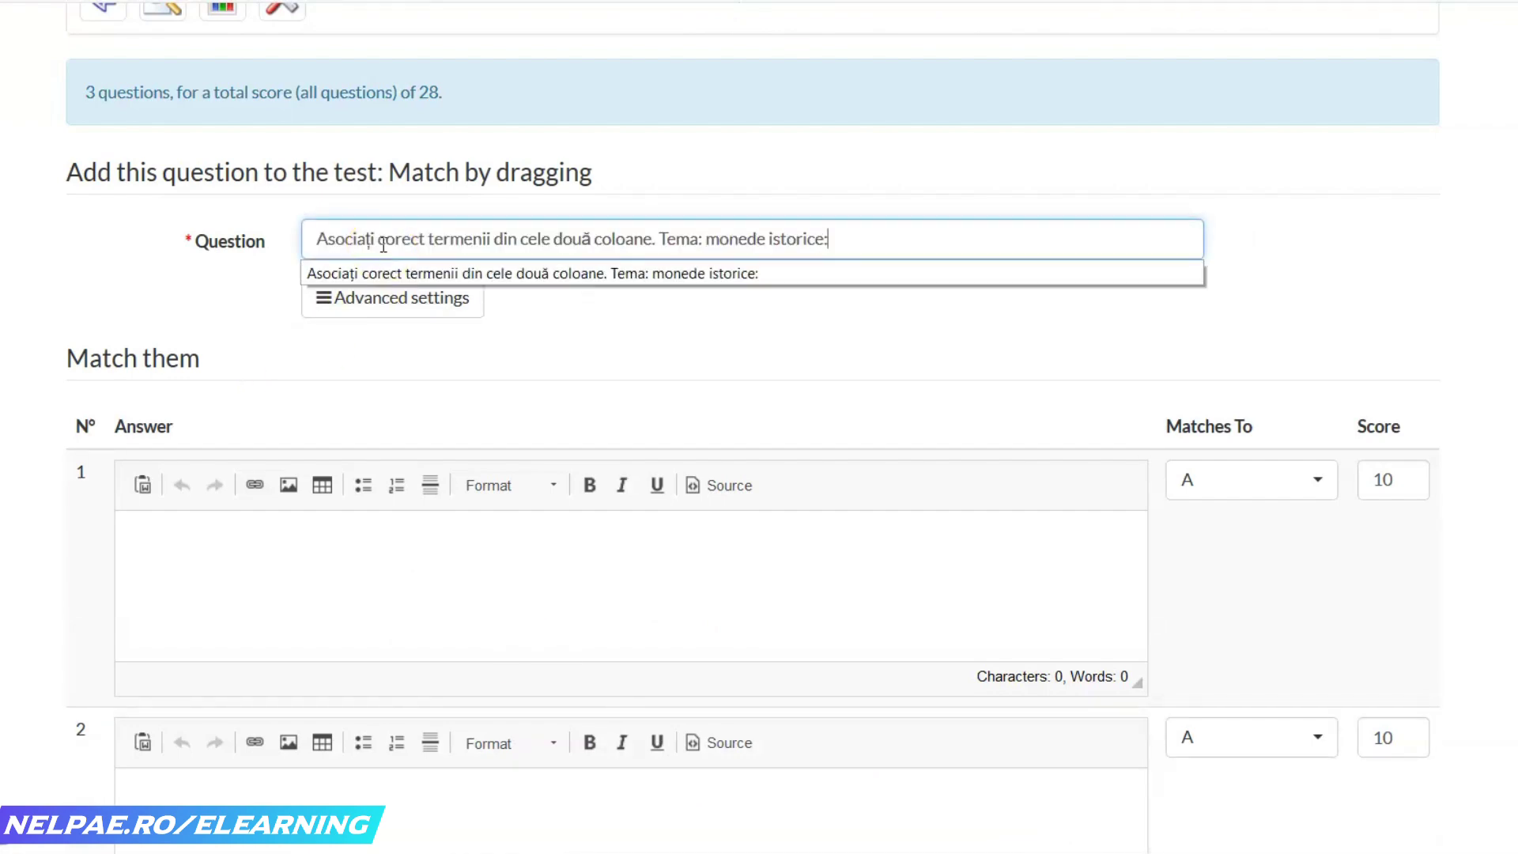
# - Add two more elements to the matching question, giving rows 1 to 4 and A to D
pyautogui.click(673, 551)
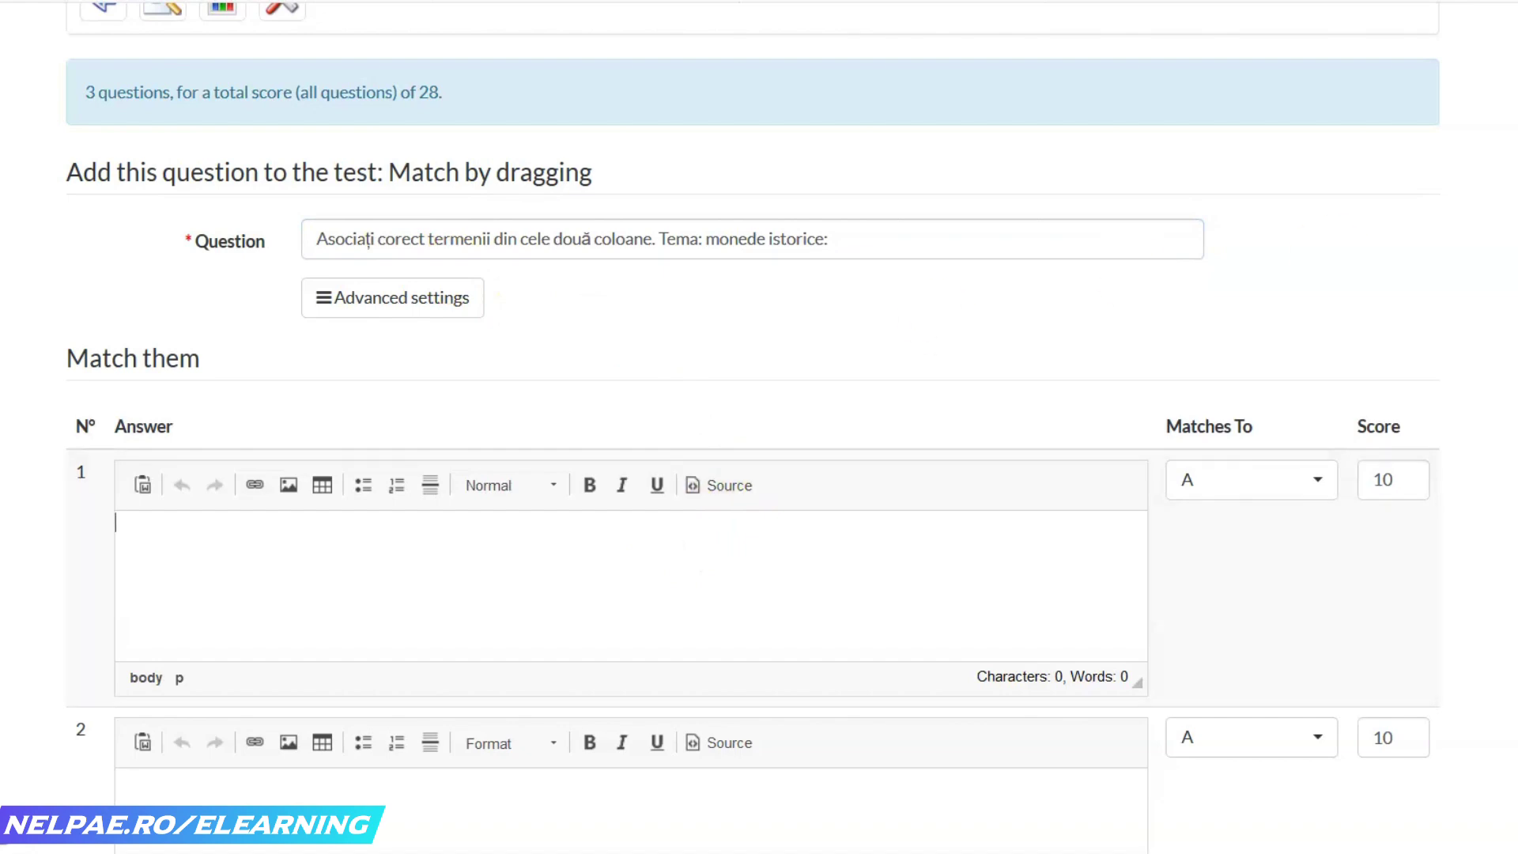
pyautogui.scroll(-4, 759, 427)
pyautogui.scroll(-7, 759, 427)
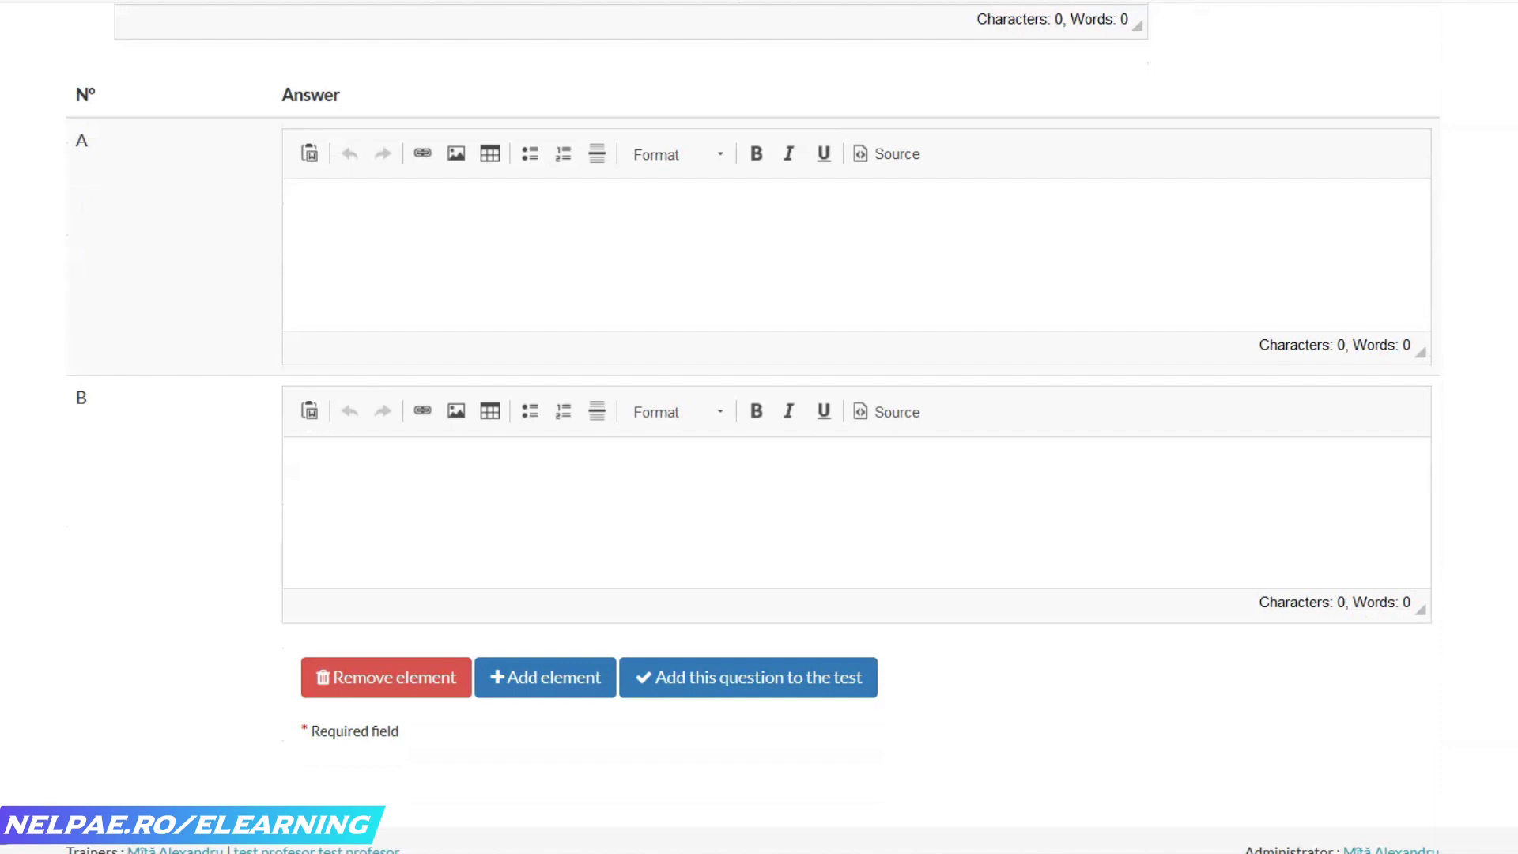
pyautogui.click(538, 694)
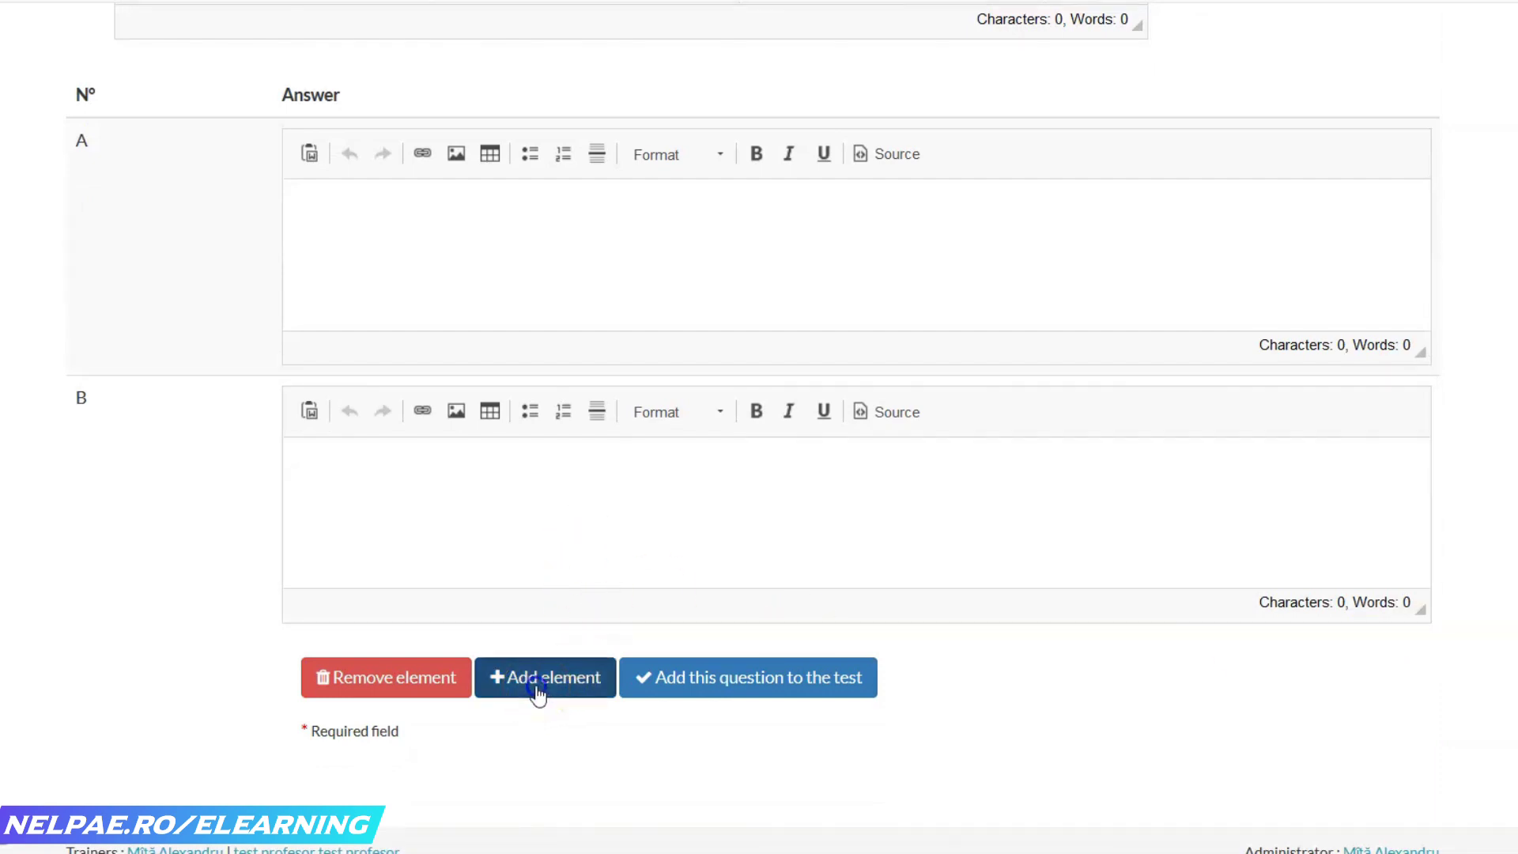
pyautogui.scroll(-20, 753, 427)
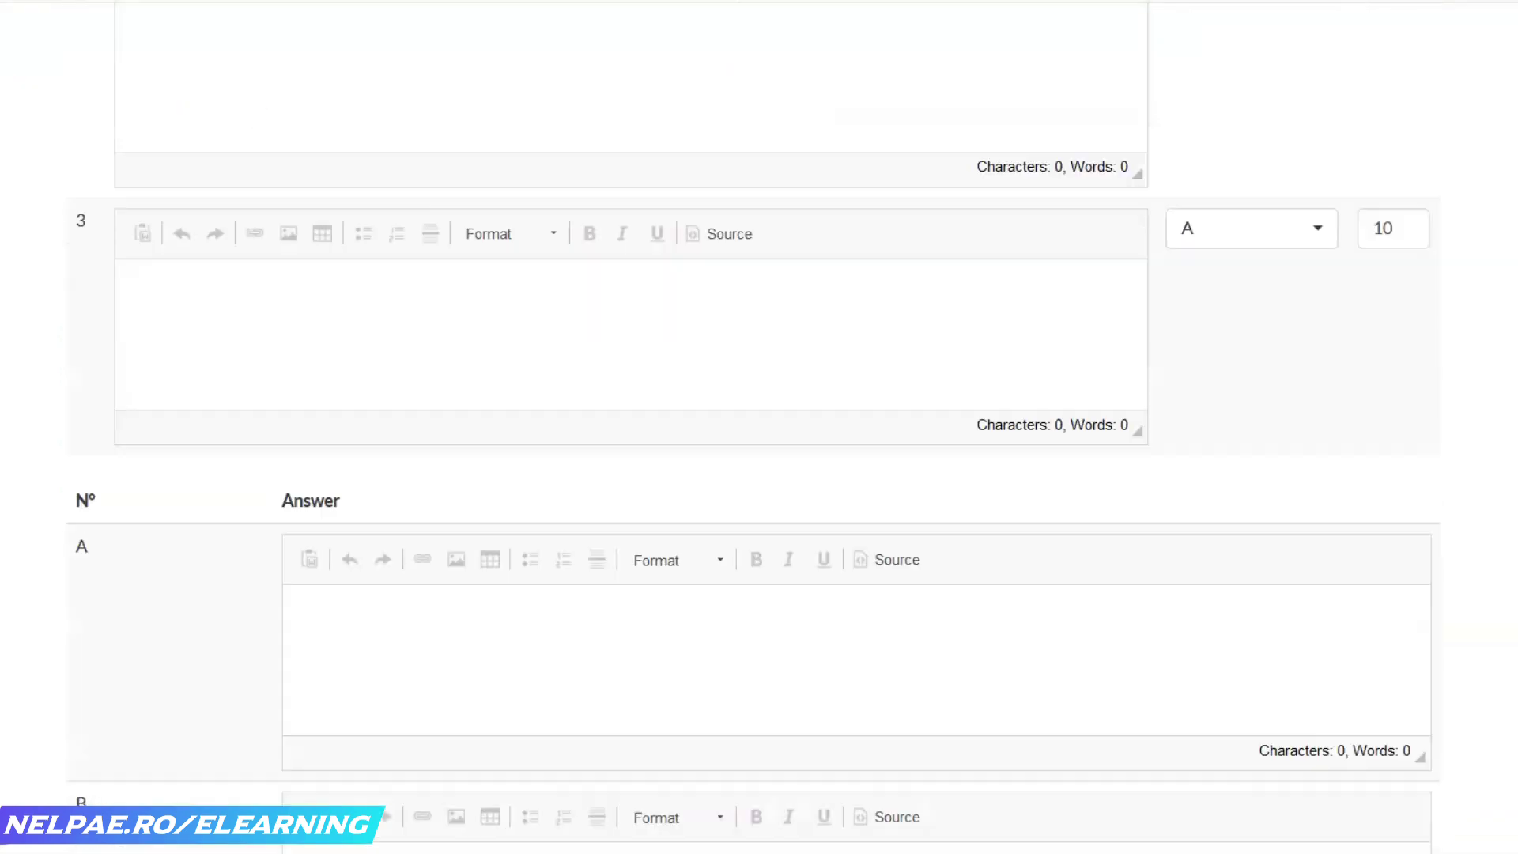
pyautogui.click(550, 682)
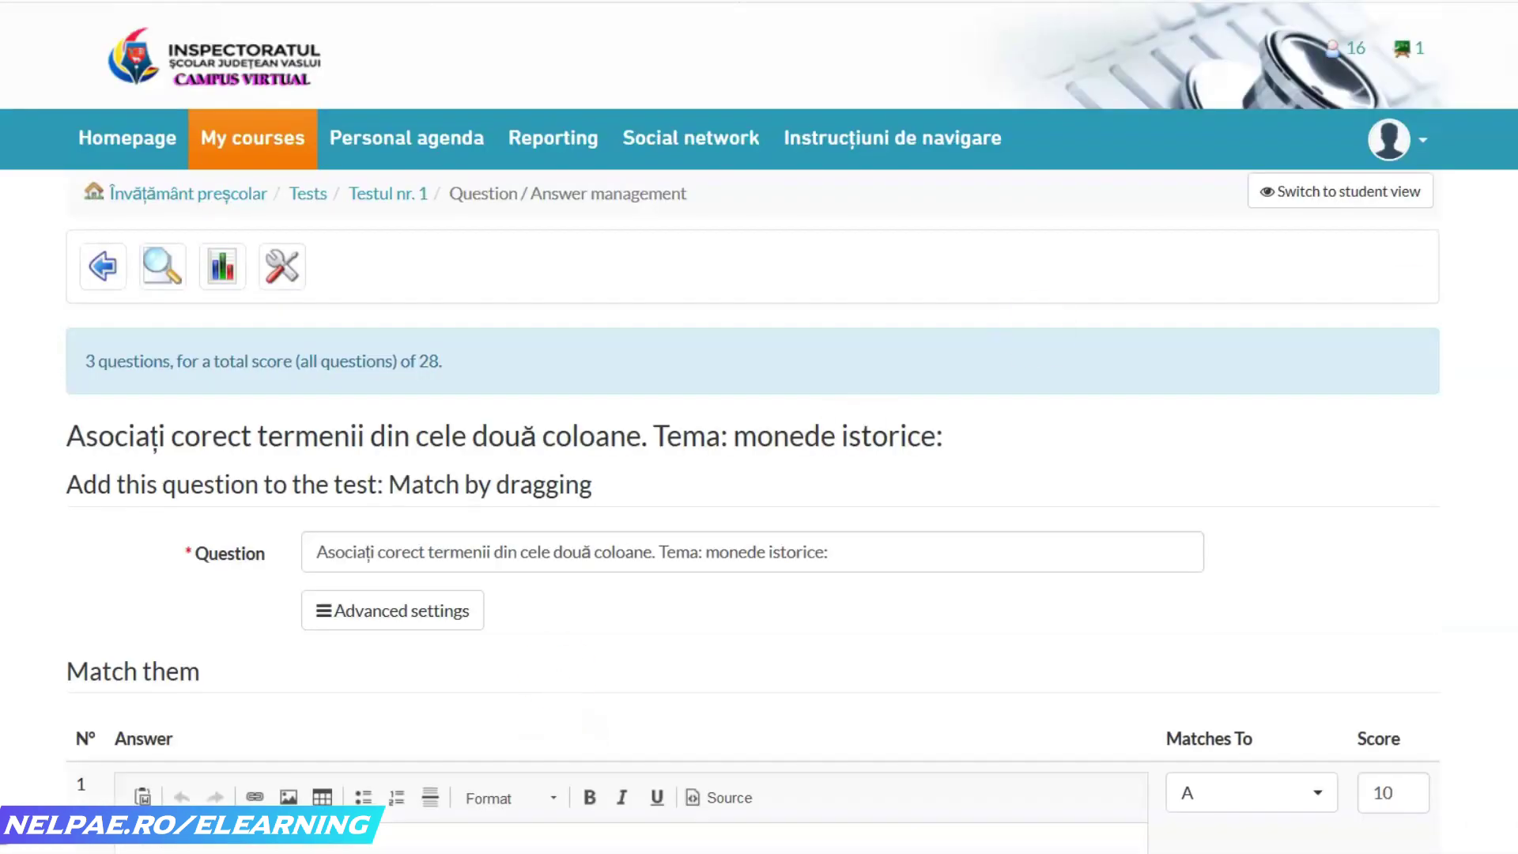
pyautogui.scroll(-10, 759, 427)
pyautogui.scroll(-5, 759, 427)
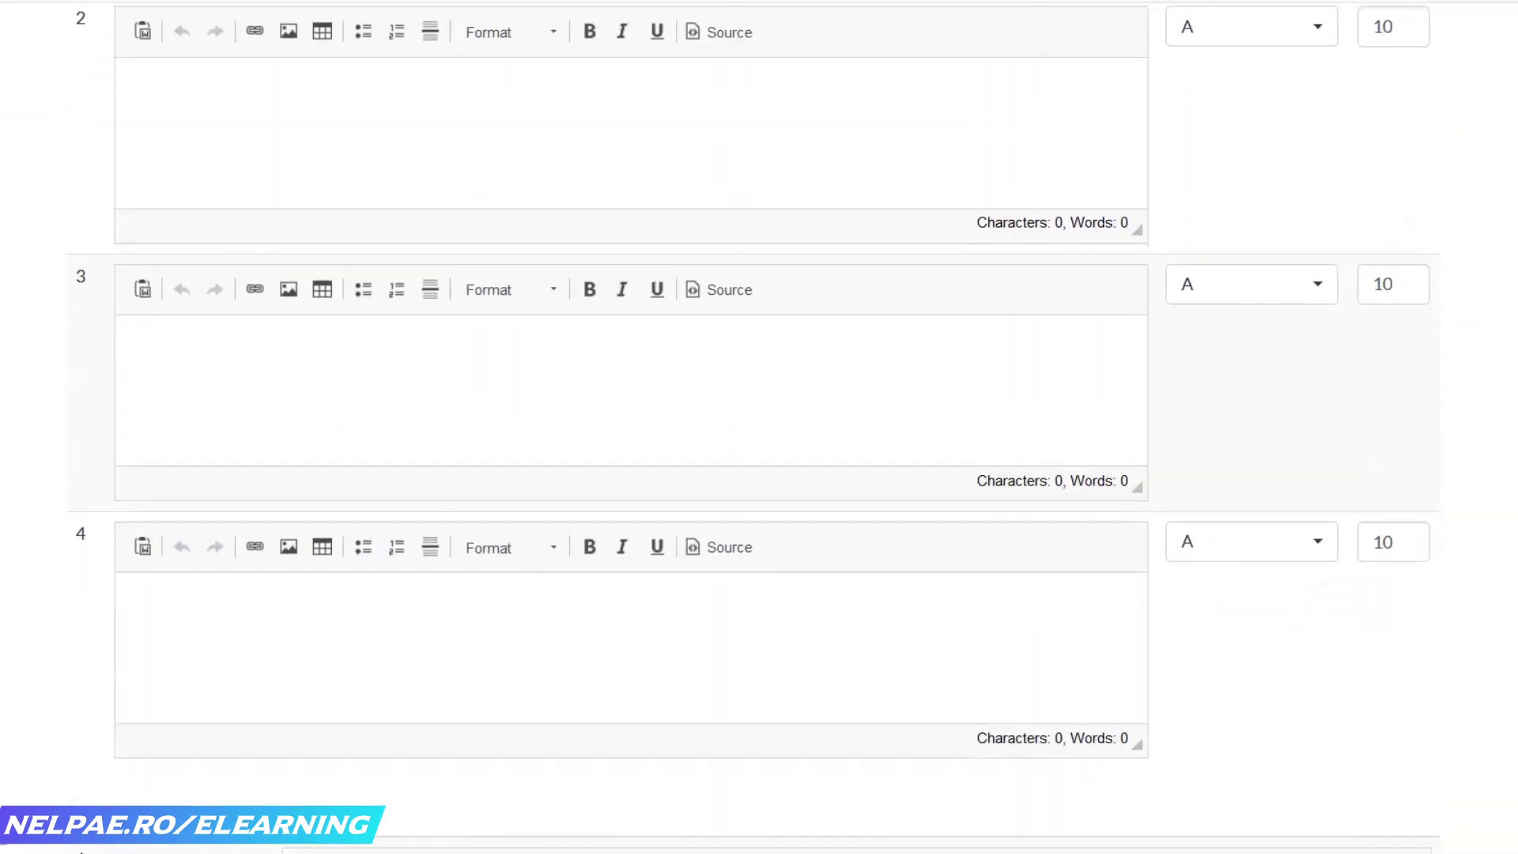
# - Copy the first coloana 1 term, "SUA", from the Word document into answer 1 of the matching question
pyautogui.scroll(-15, 759, 427)
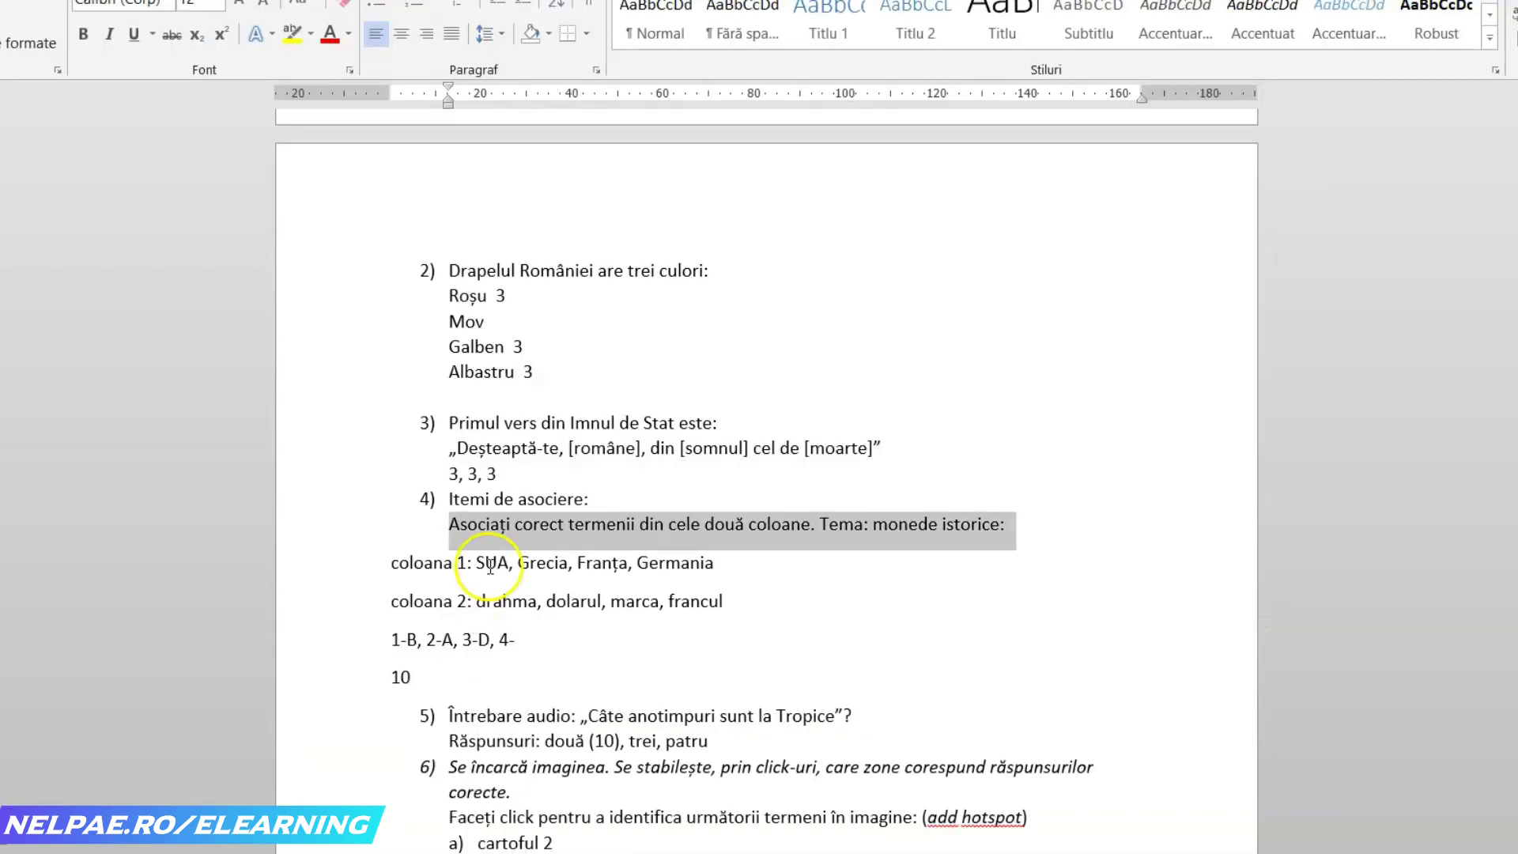
pyautogui.moveTo(509, 563); pyautogui.dragTo(480, 573)
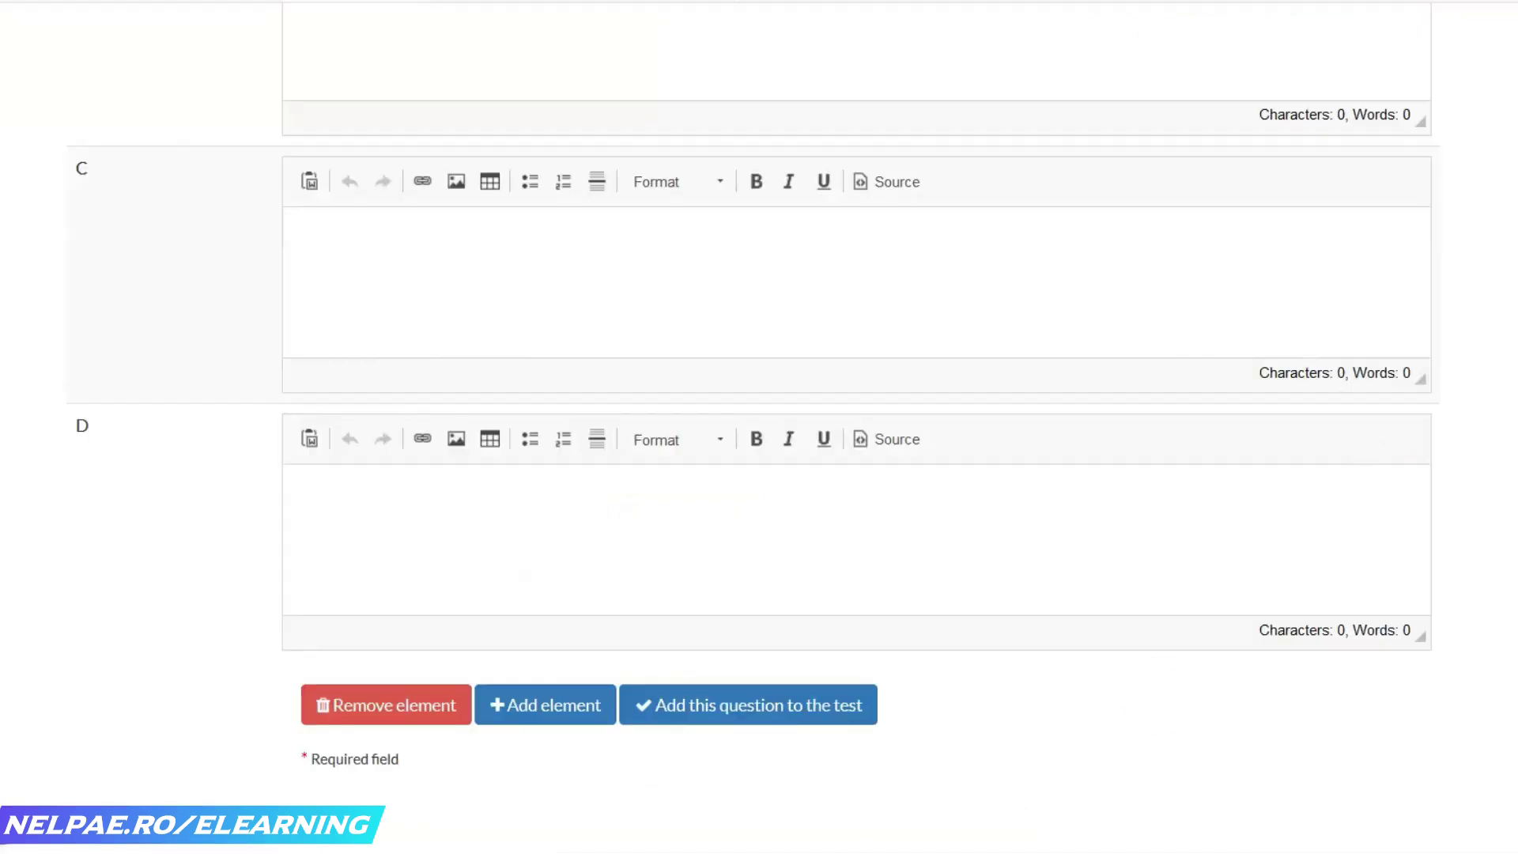
pyautogui.scroll(20, 443, 169)
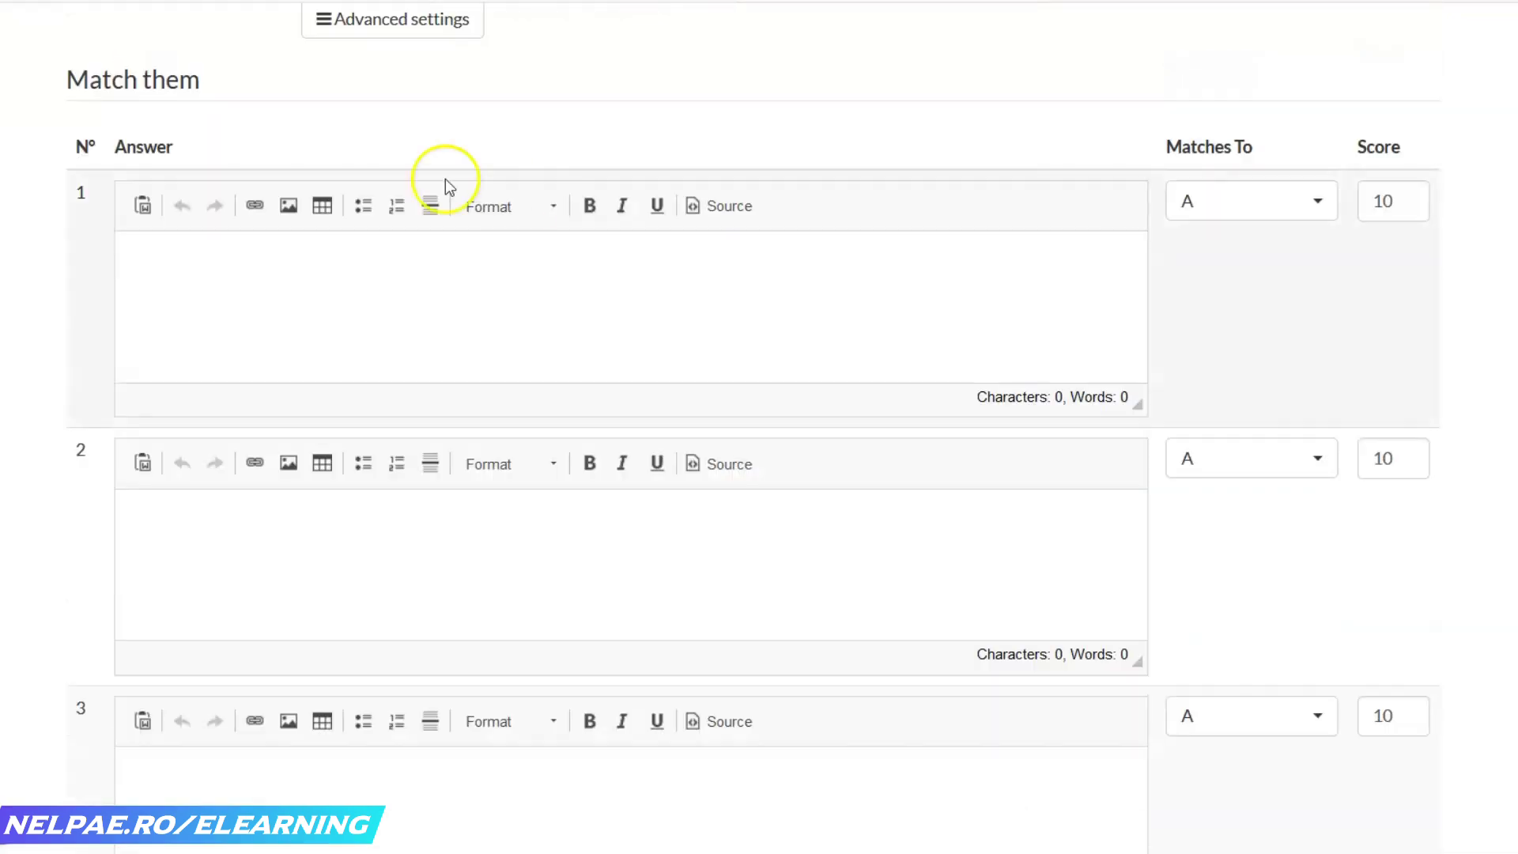
pyautogui.click(238, 266)
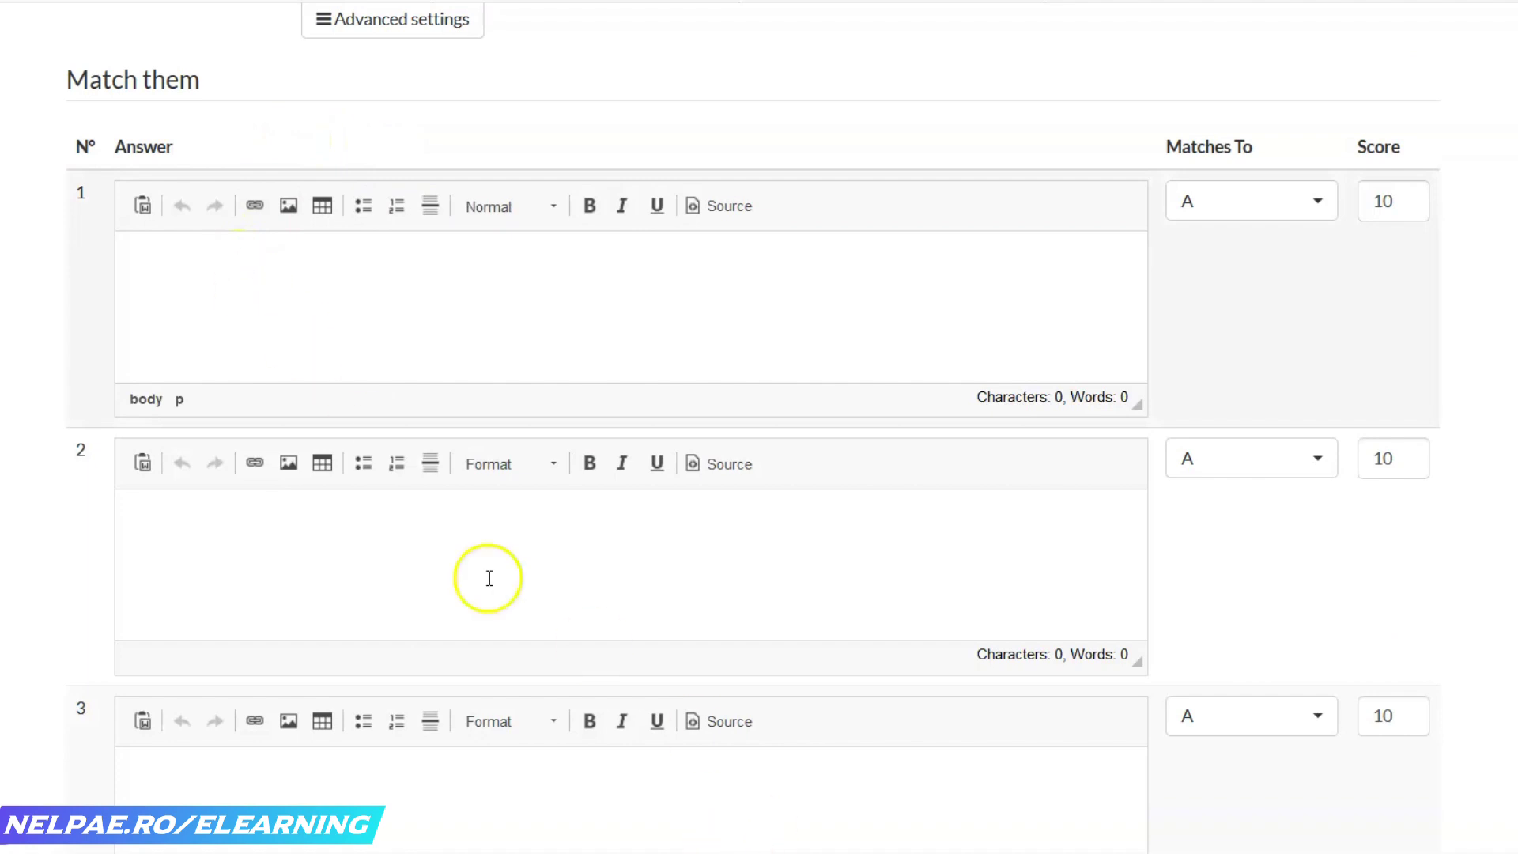
pyautogui.write('SUA')
# - Copy "Grecia" from coloana 1 of the Word document into answer 2 of the matching question
pyautogui.click(275, 547)
pyautogui.hotkey('alt', 'Tab')
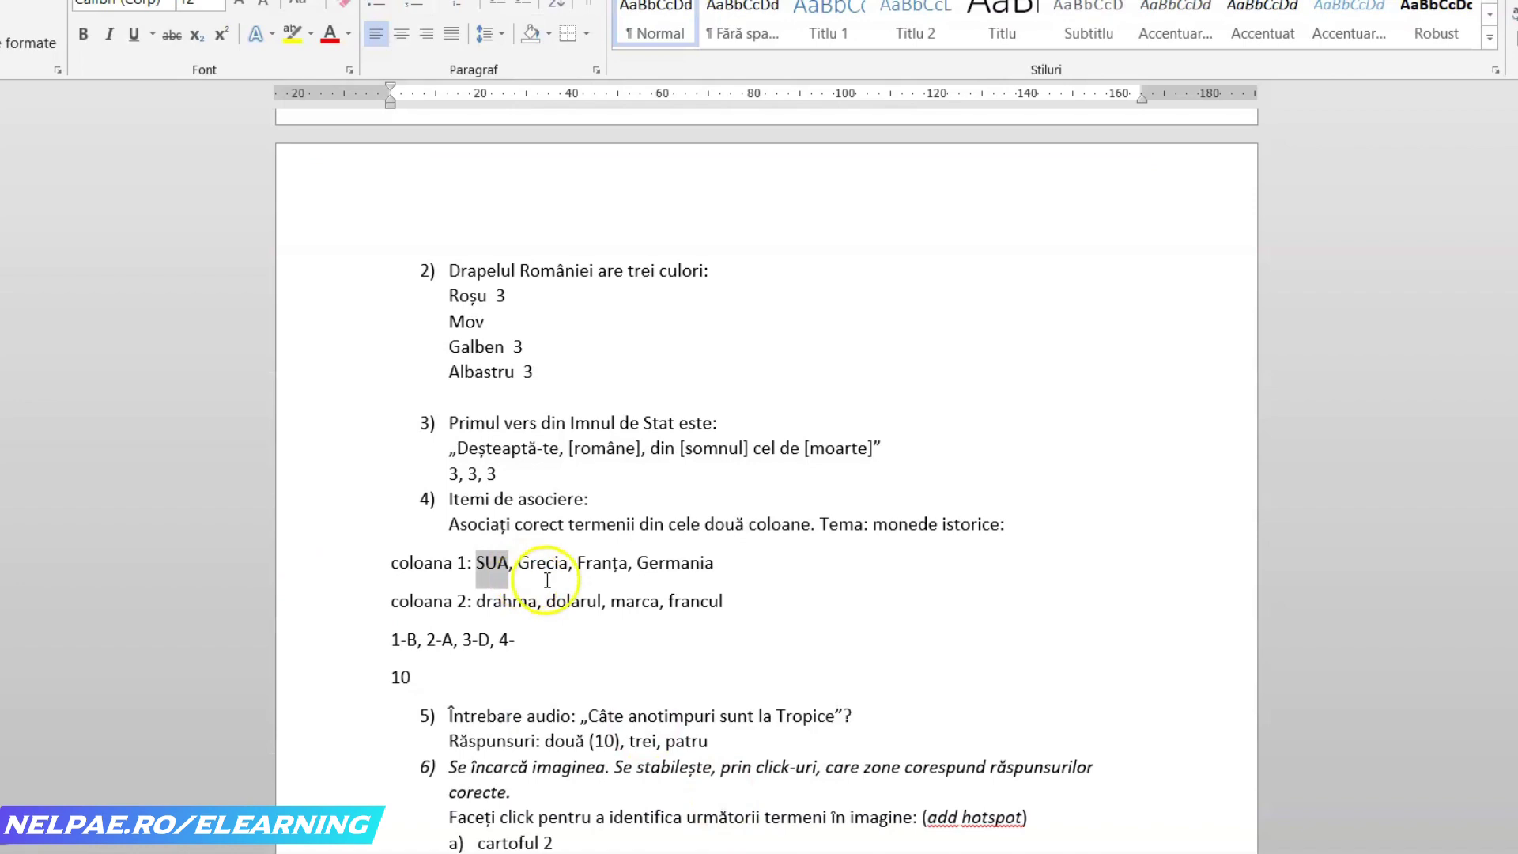
pyautogui.click(567, 563)
pyautogui.moveTo(567, 563); pyautogui.dragTo(518, 566)
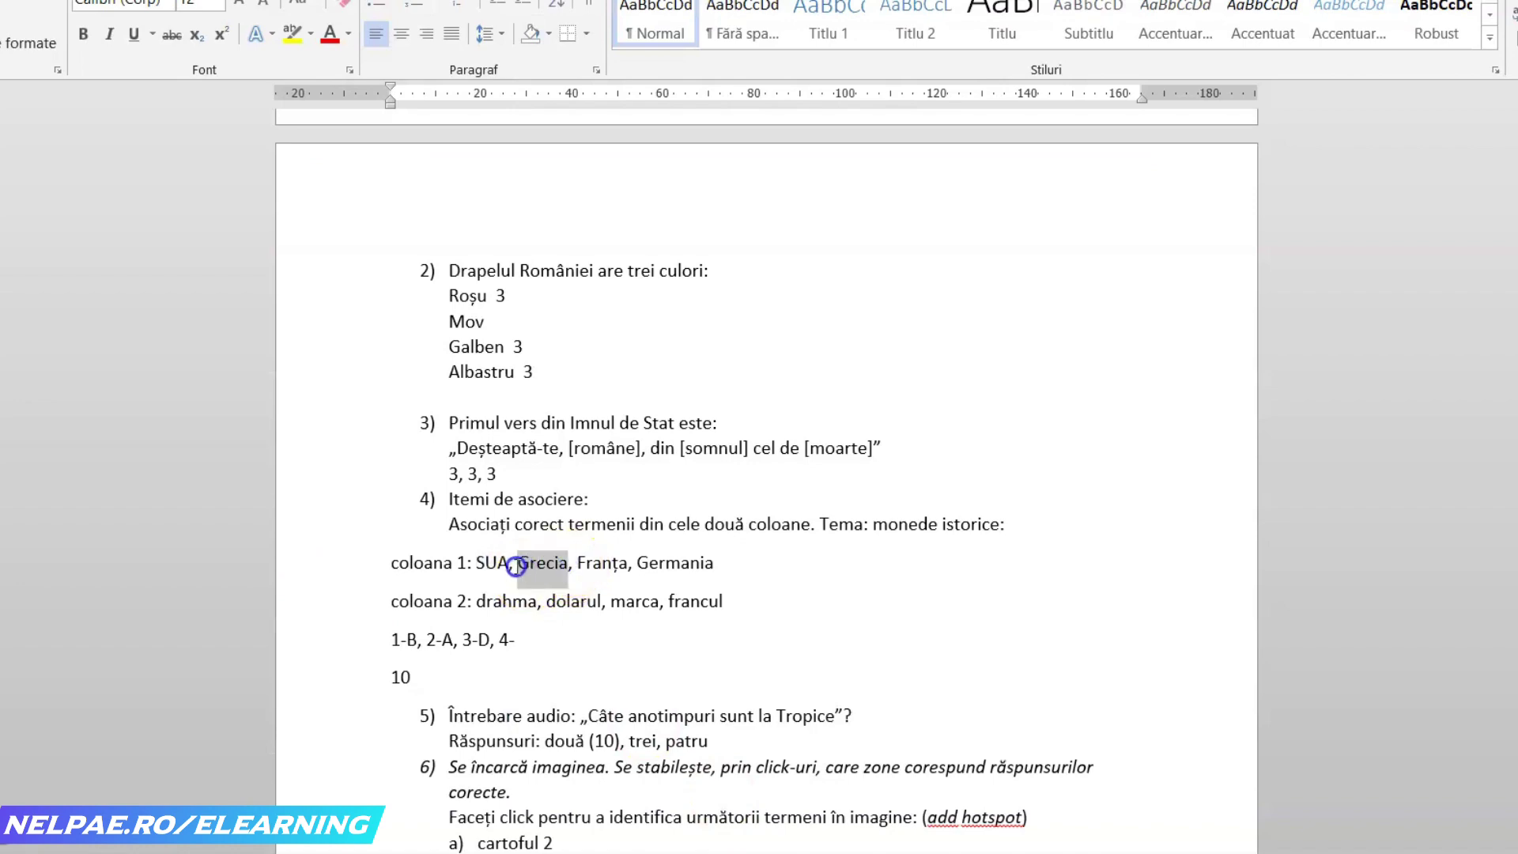
pyautogui.hotkey('ctrl', 'c')
pyautogui.hotkey('alt', 'Tab')
pyautogui.click(186, 542)
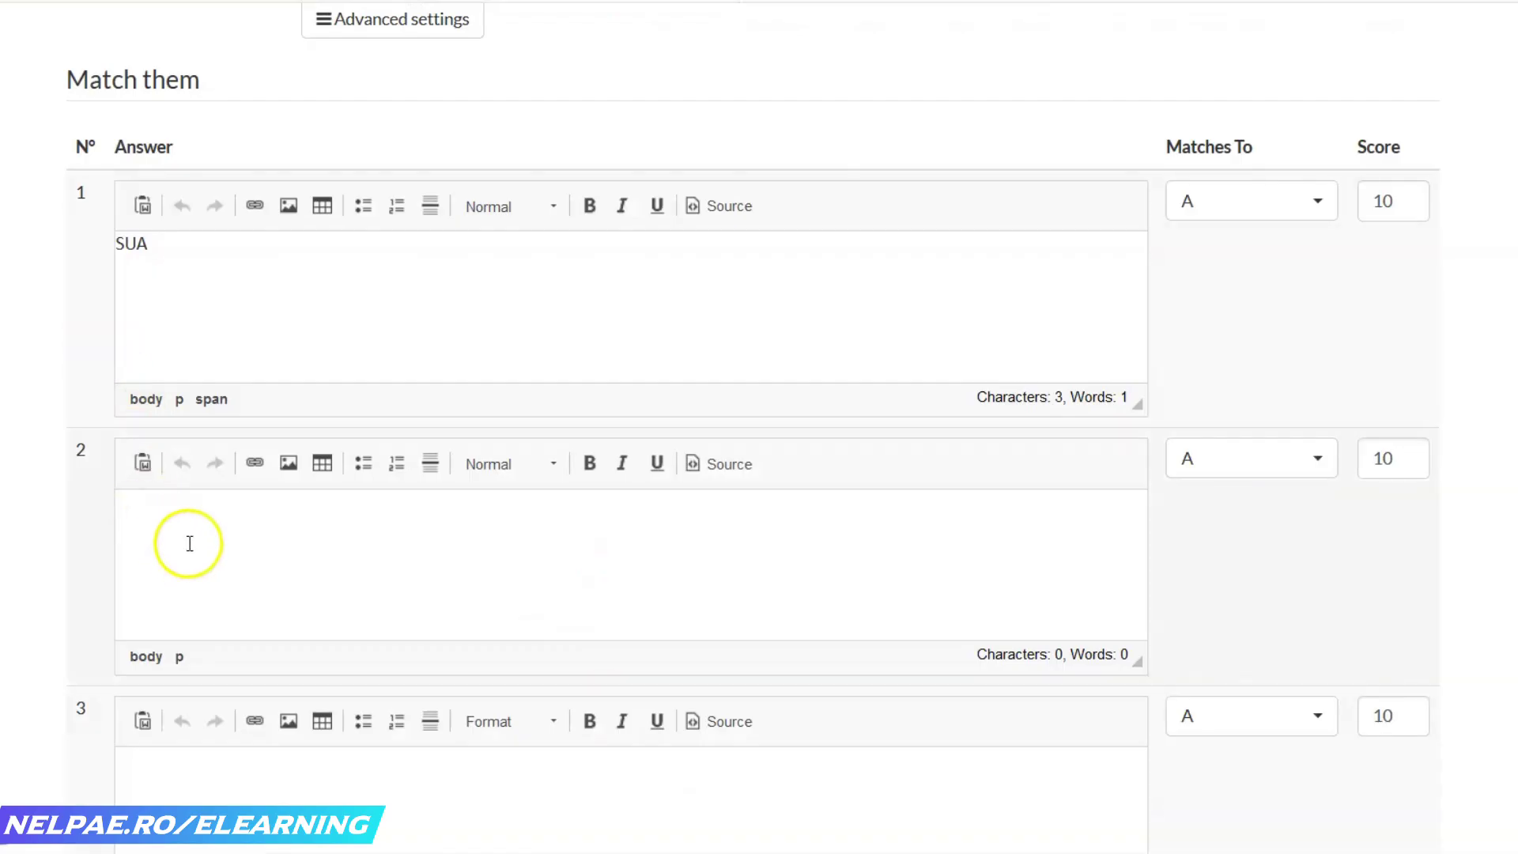
pyautogui.hotkey('ctrl', 'v')
# - Copy "Franța" from coloana 1 of the Word document into answer 3 of the matching question
pyautogui.hotkey('alt', 'Tab')
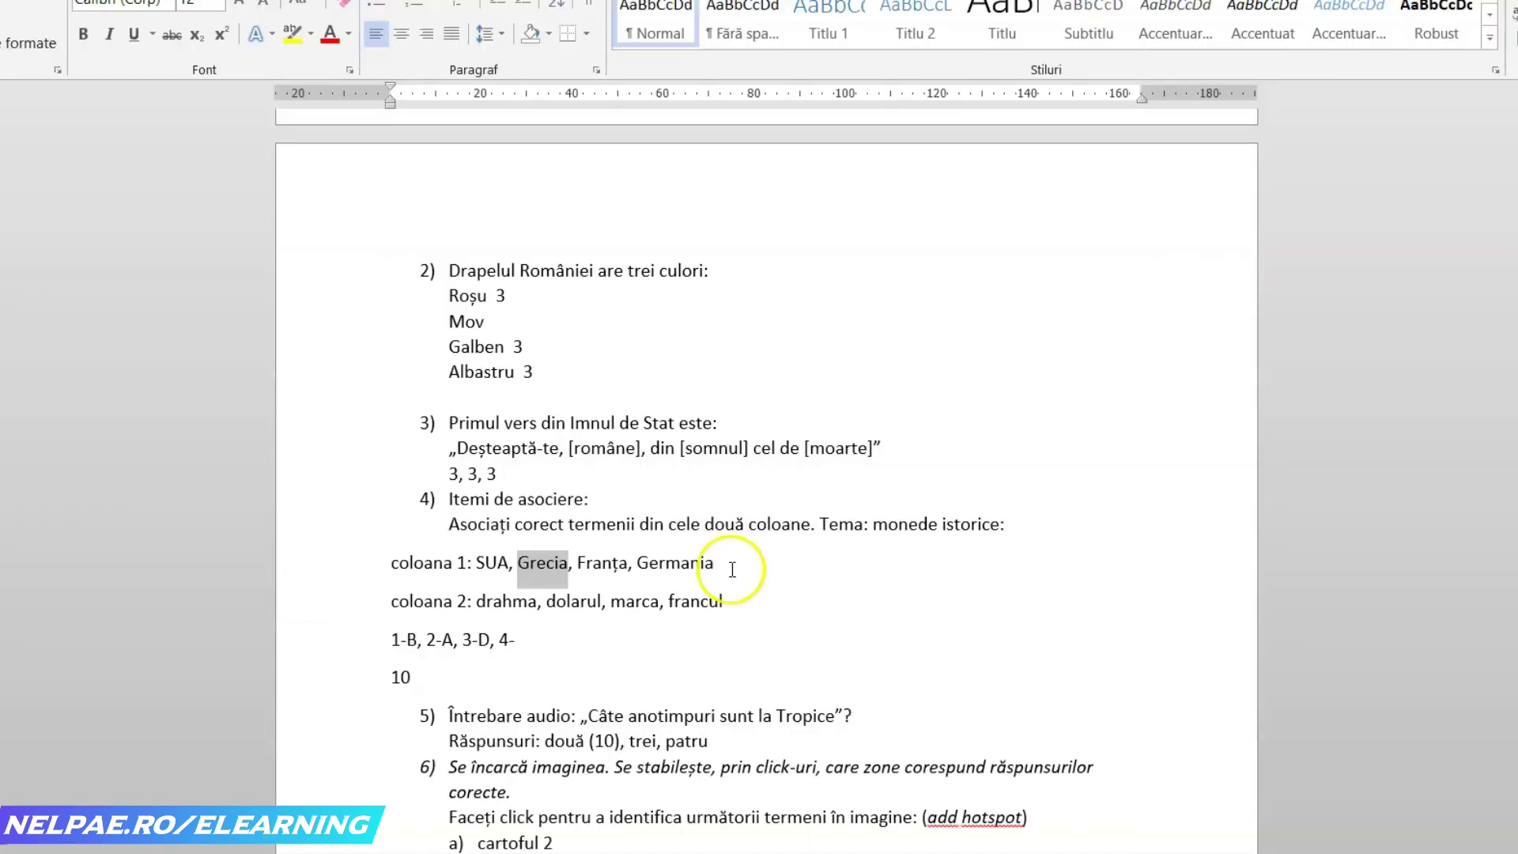
pyautogui.moveTo(629, 566); pyautogui.dragTo(575, 563)
pyautogui.hotkey('ctrl', 'c')
pyautogui.hotkey('alt', 'Tab')
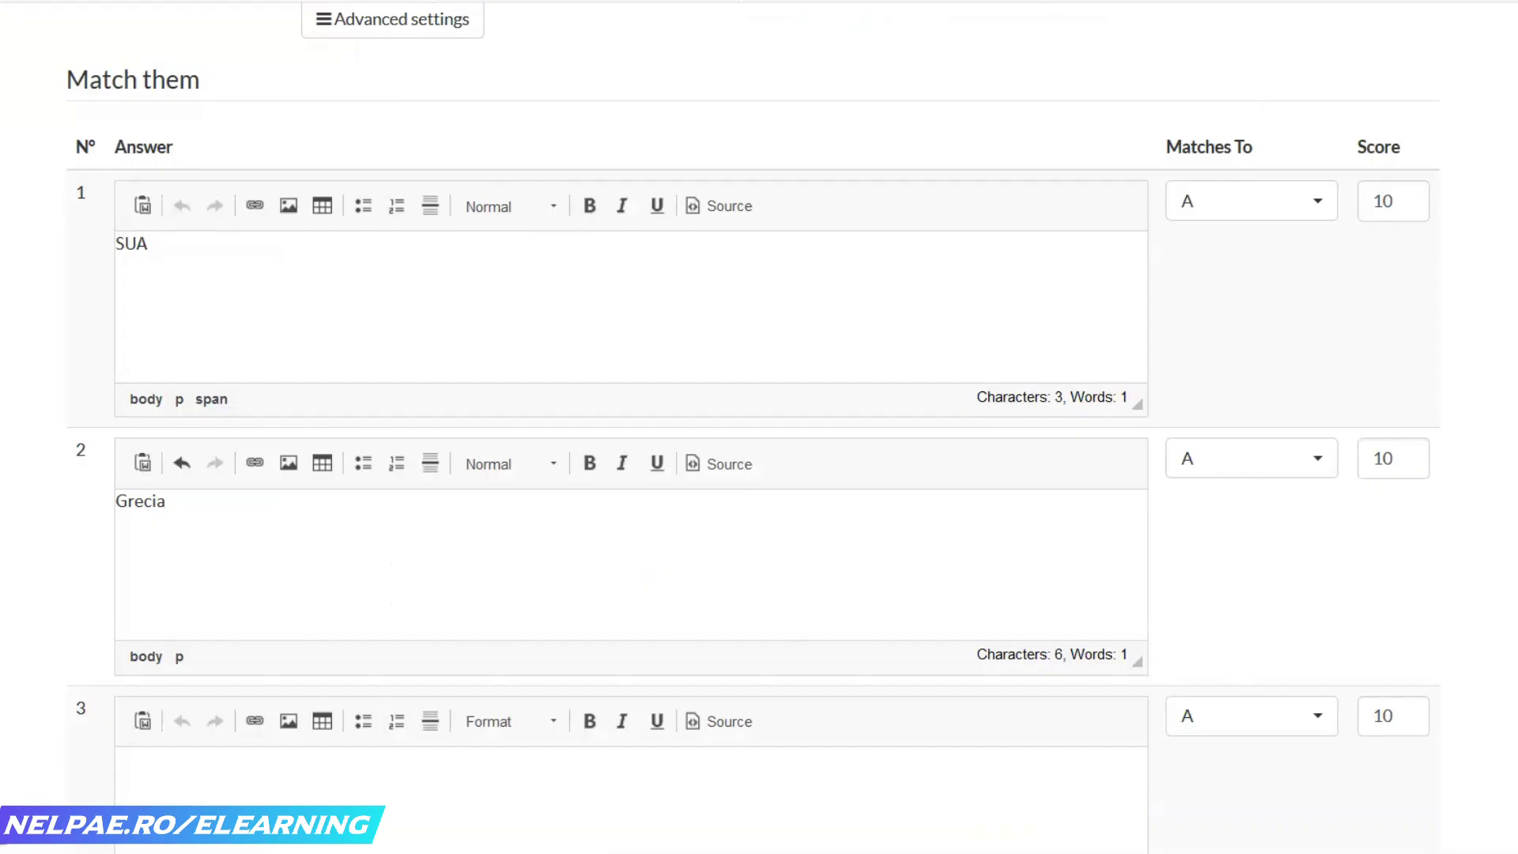
pyautogui.click(159, 761)
pyautogui.hotkey('ctrl', 'v')
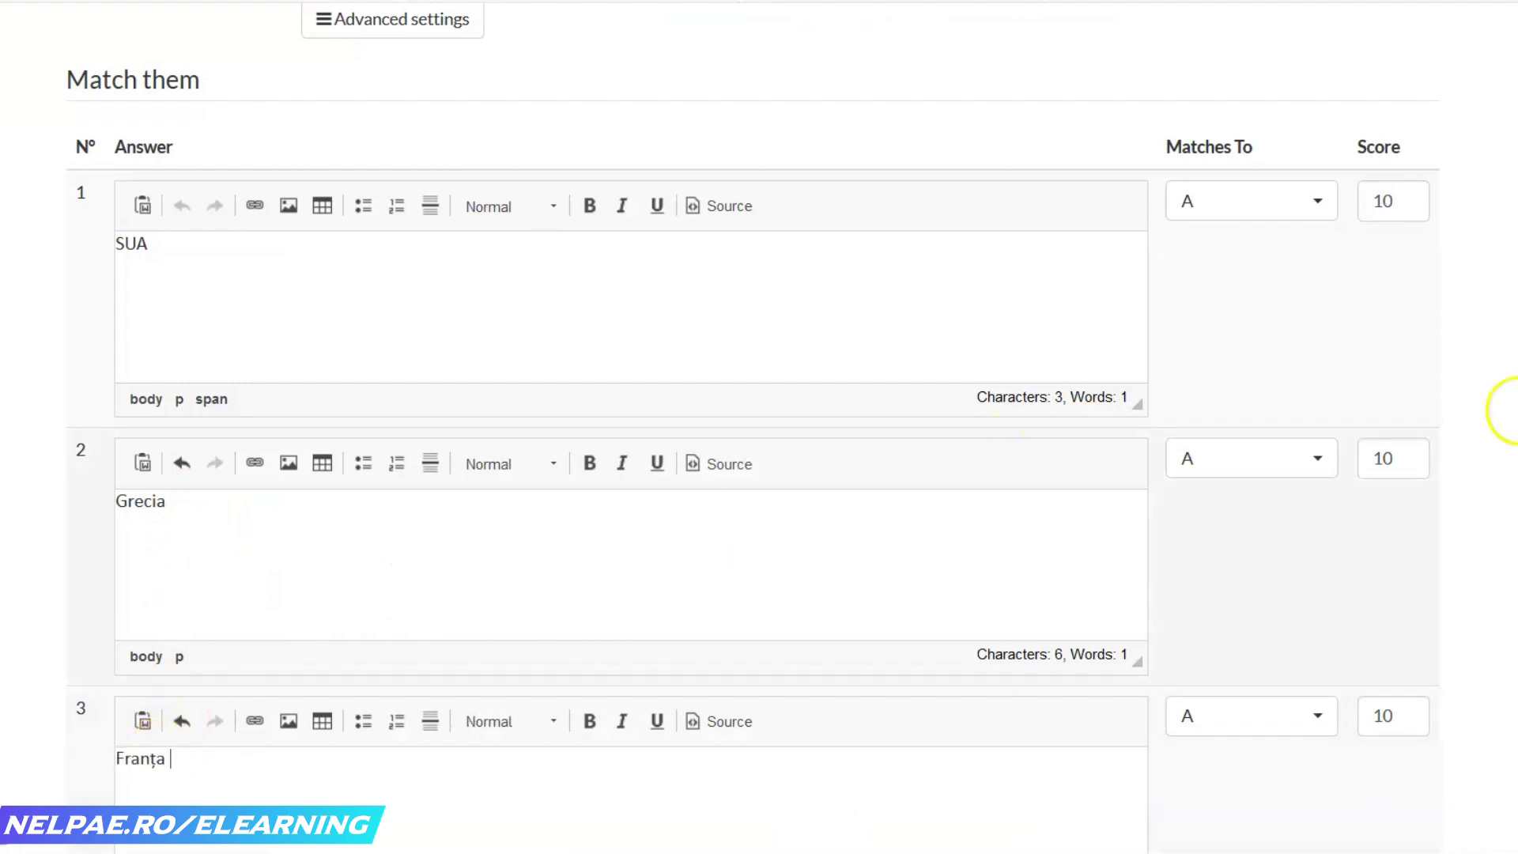
# - Copy "Germania" from coloana 1 of the Word document into answer 4 of the matching question
pyautogui.scroll(-10, 759, 427)
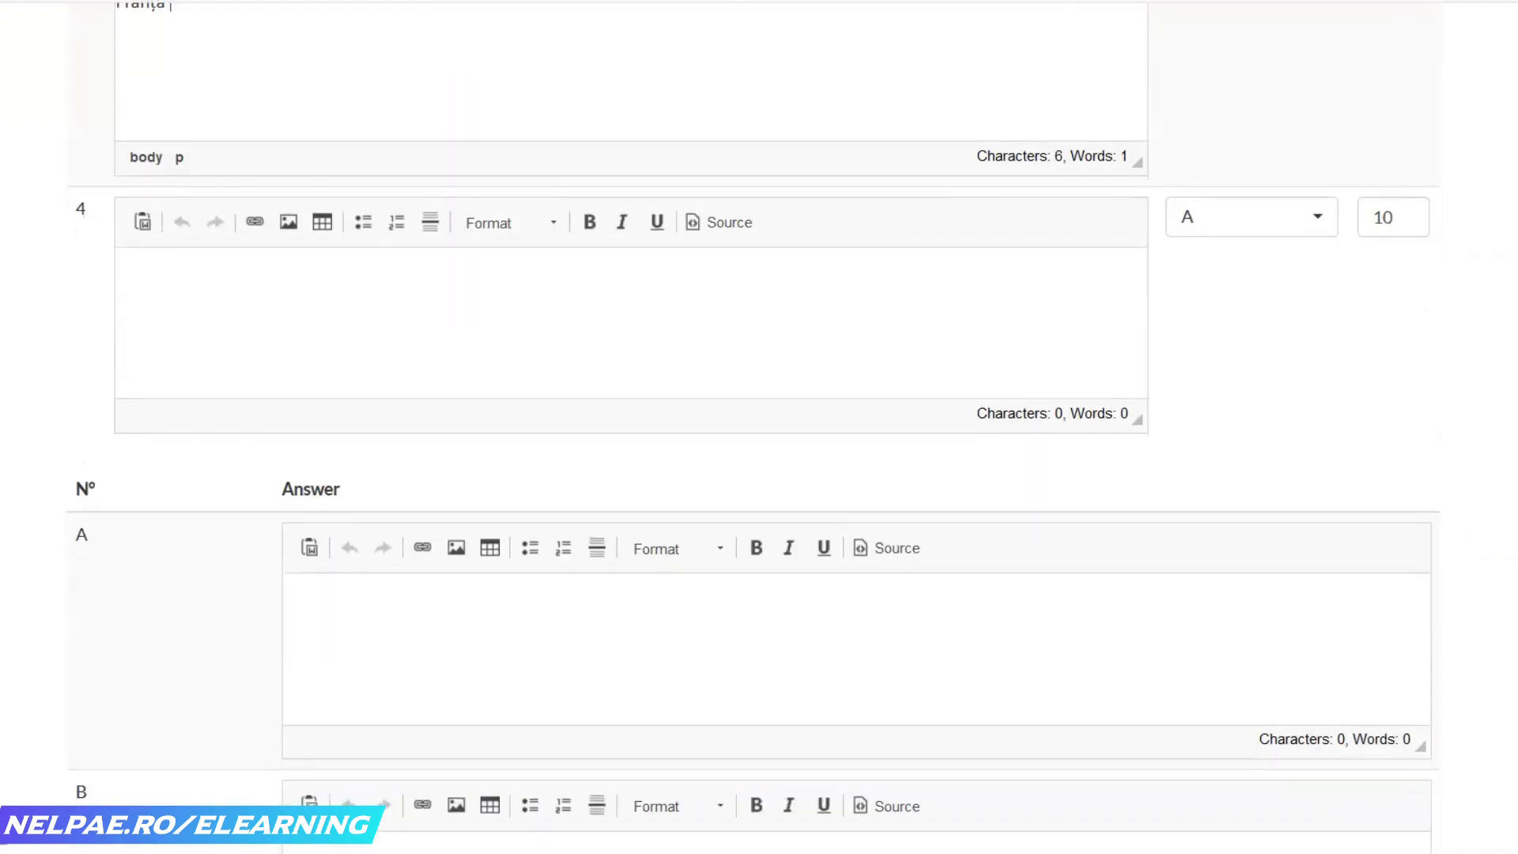
pyautogui.hotkey('alt', 'Tab')
pyautogui.moveTo(738, 572); pyautogui.dragTo(627, 561)
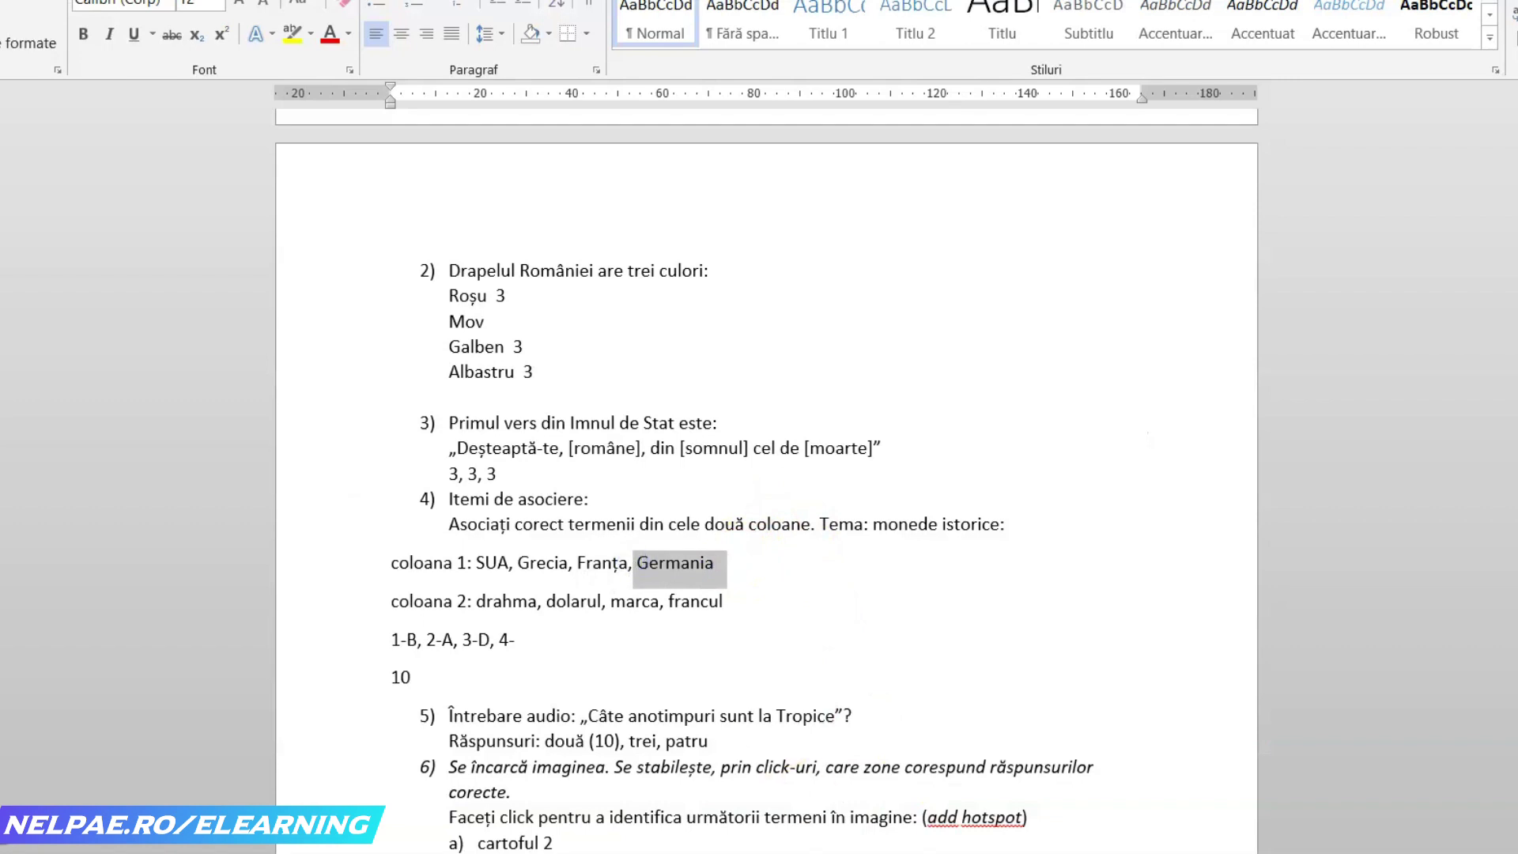
pyautogui.hotkey('alt', 'Tab')
pyautogui.click(239, 335)
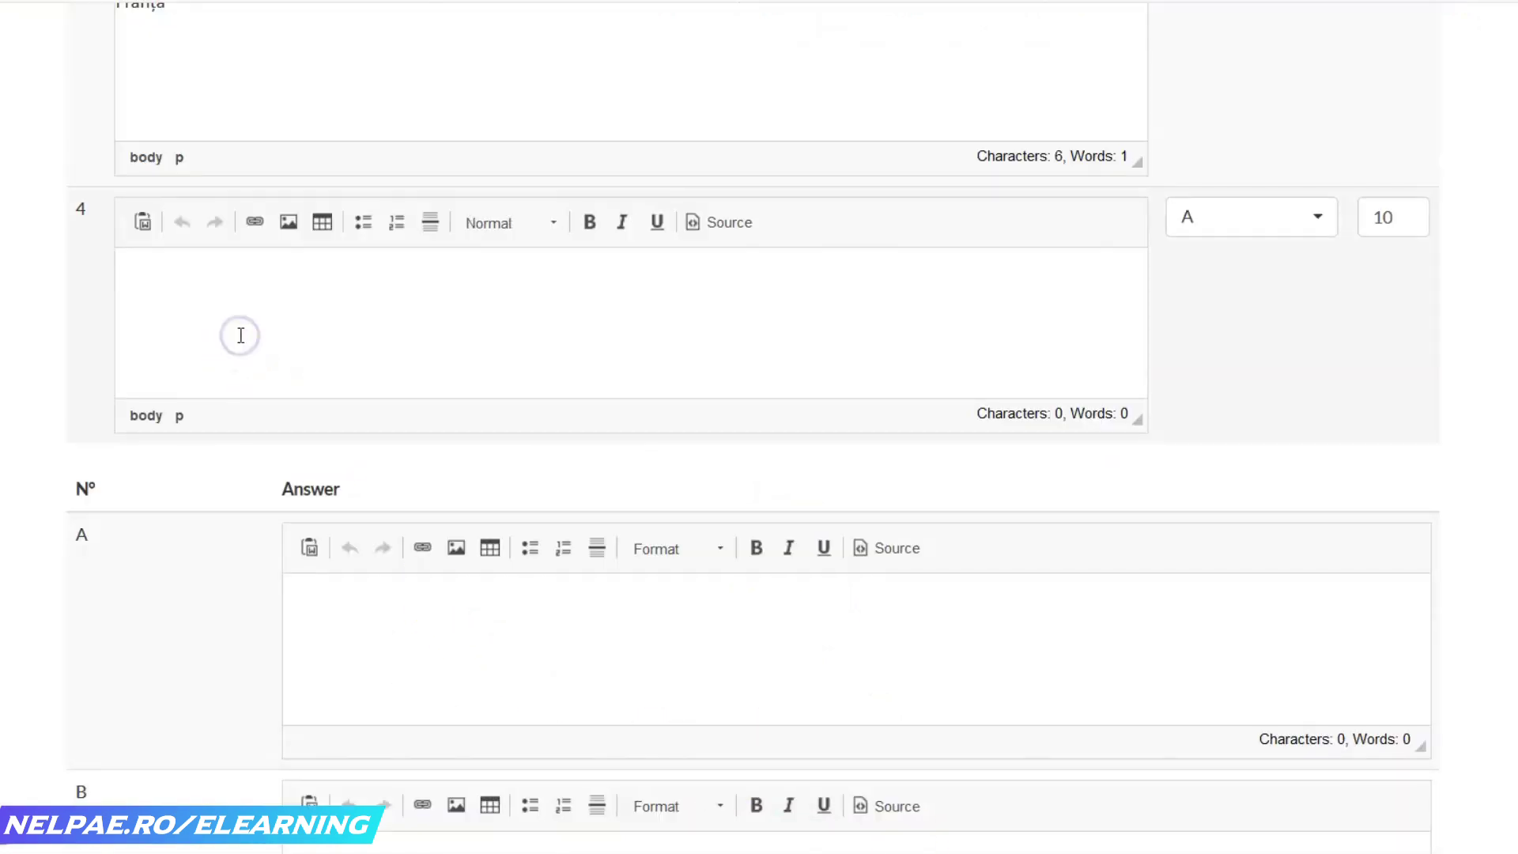
pyautogui.hotkey('ctrl', 'v')
# - Copy "drahma" from coloana 2 of the Word document into answer A of the matching question
pyautogui.click(456, 631)
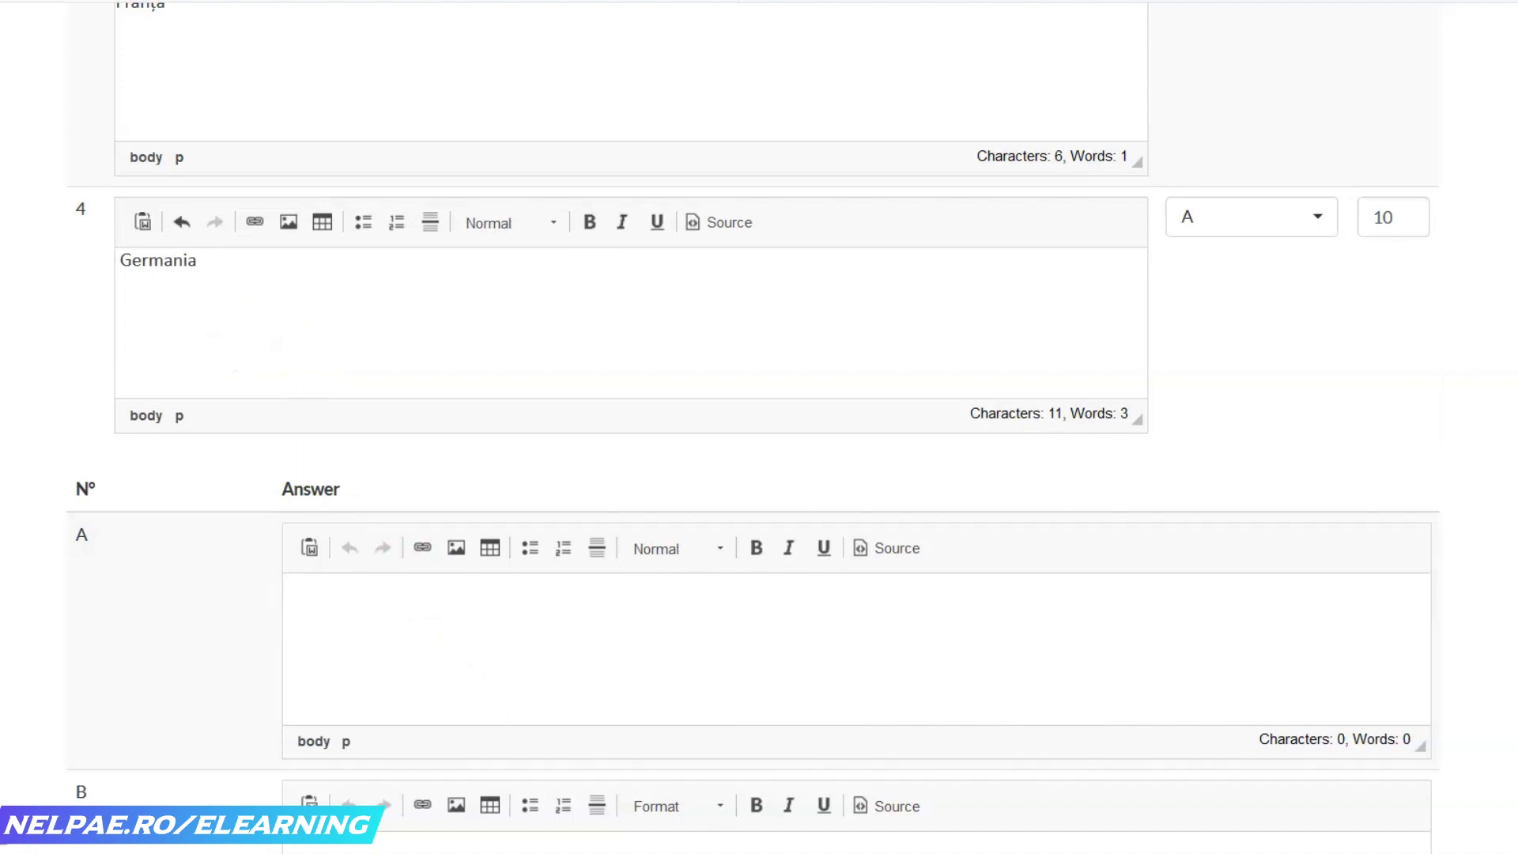
pyautogui.hotkey('alt', 'Tab')
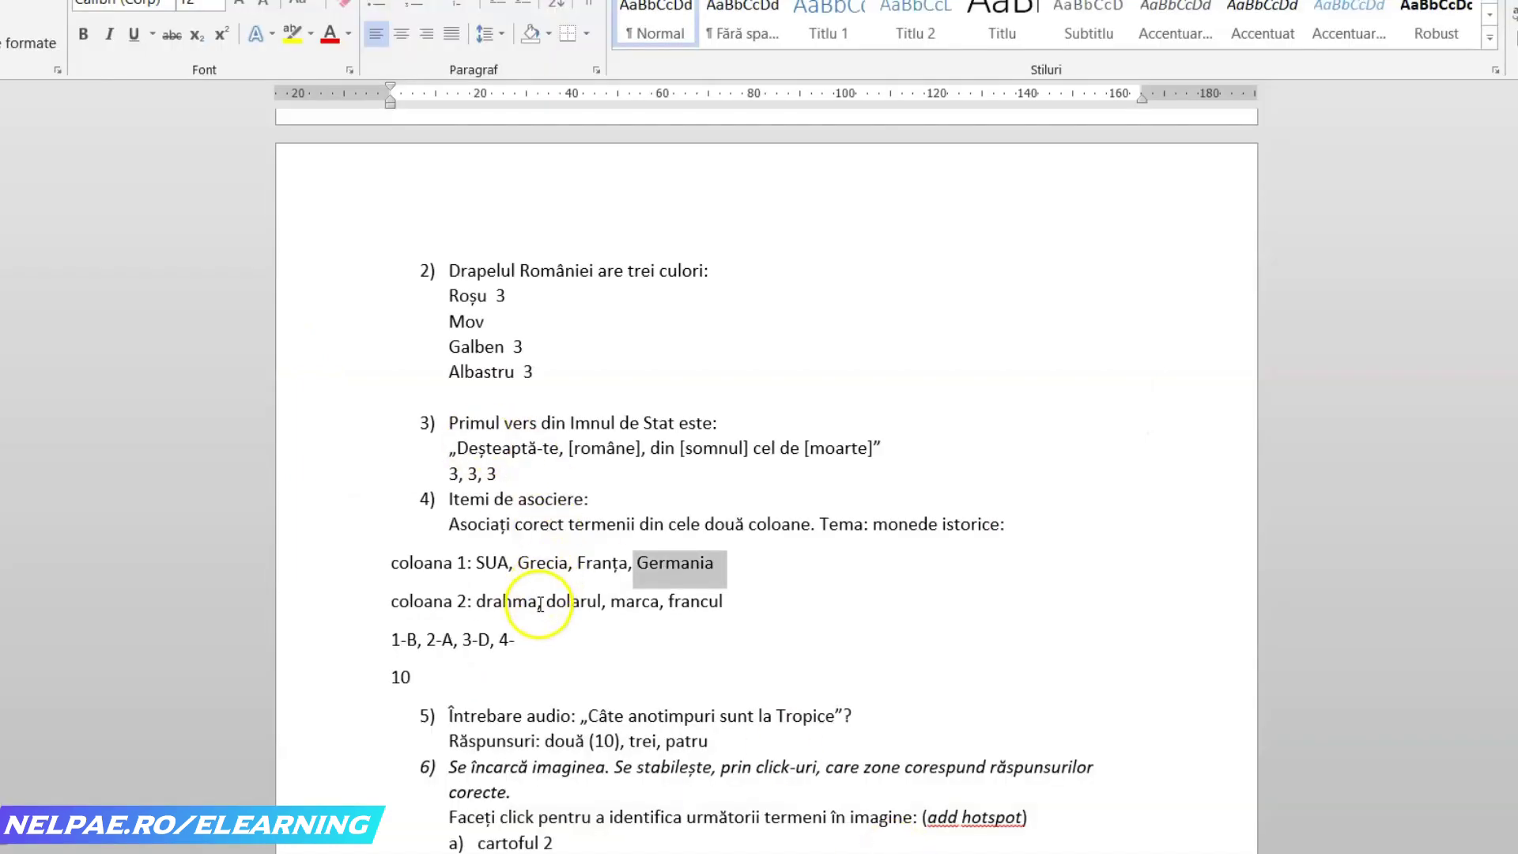
pyautogui.doubleClick(484, 605)
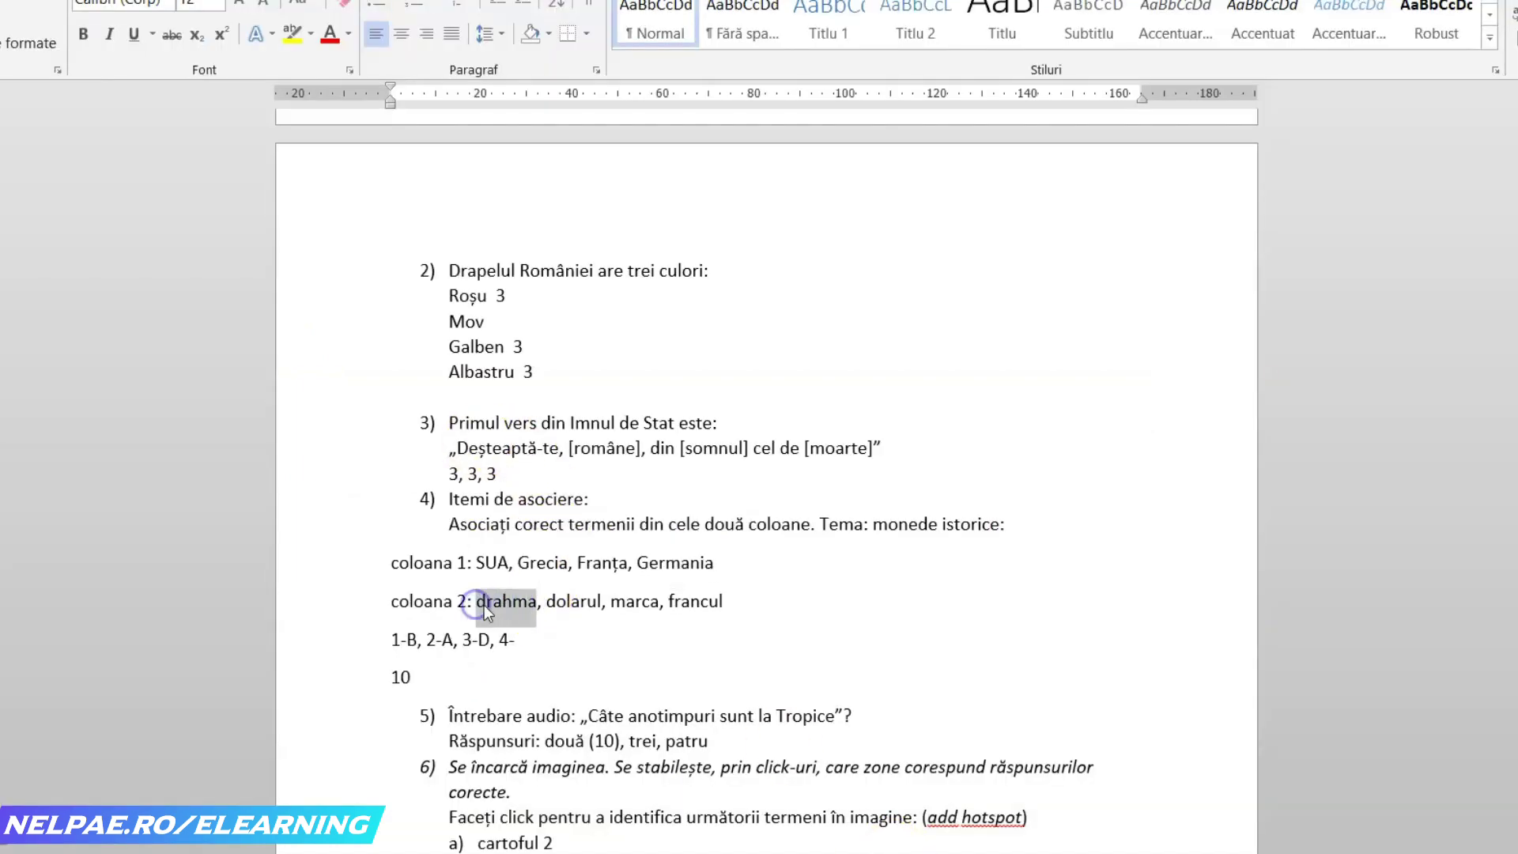
pyautogui.hotkey('alt', 'Tab')
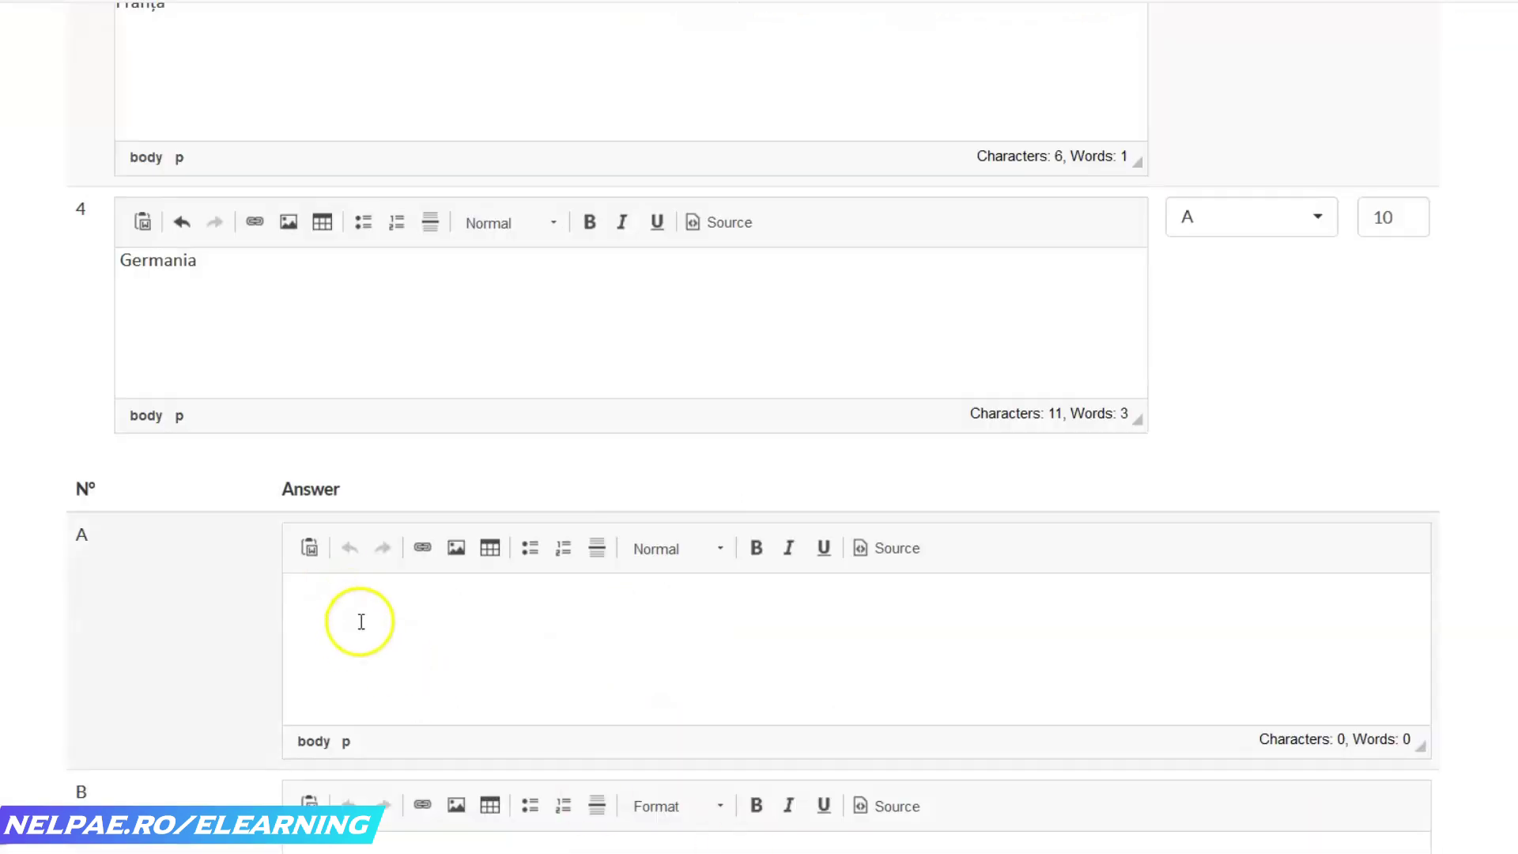
pyautogui.hotkey('ctrl', 'v')
# - Copy "dolarul" from coloana 2 of the Word document into answer B of the matching question
pyautogui.hotkey('alt', 'Tab')
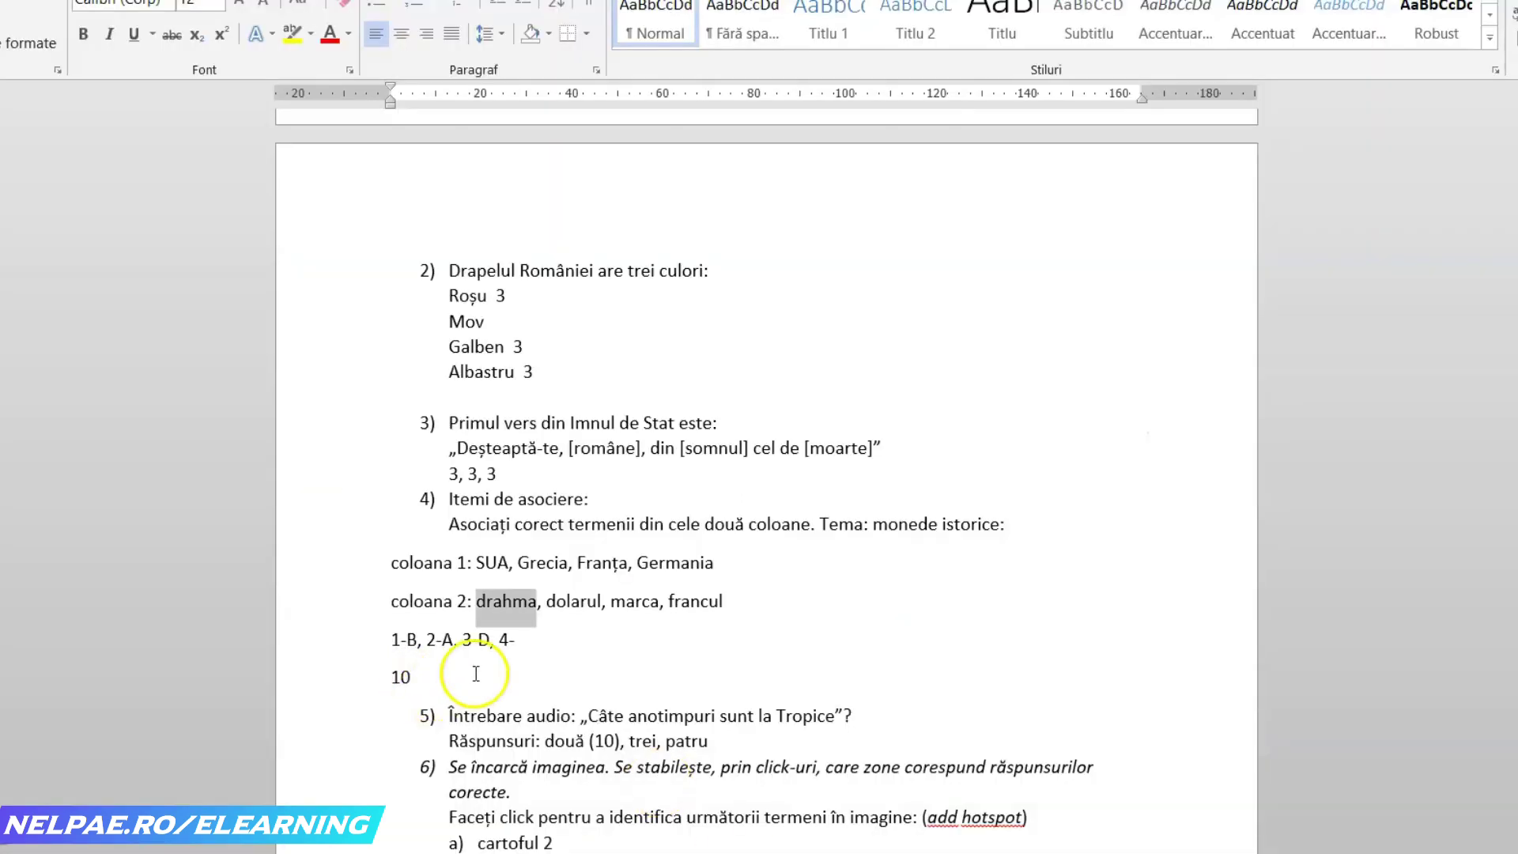
pyautogui.doubleClick(569, 601)
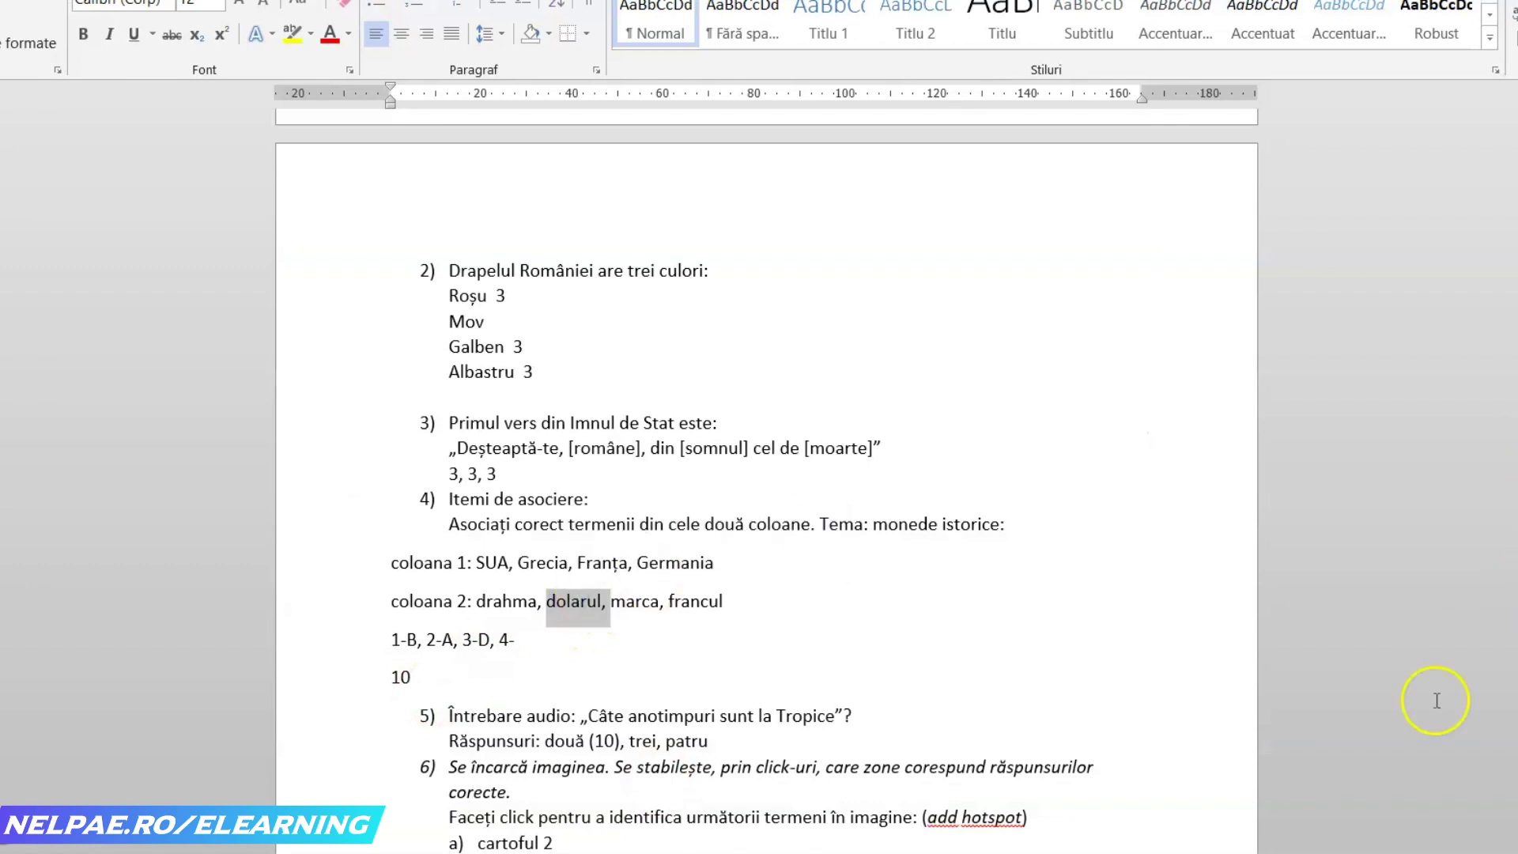
pyautogui.hotkey('alt', 'Tab')
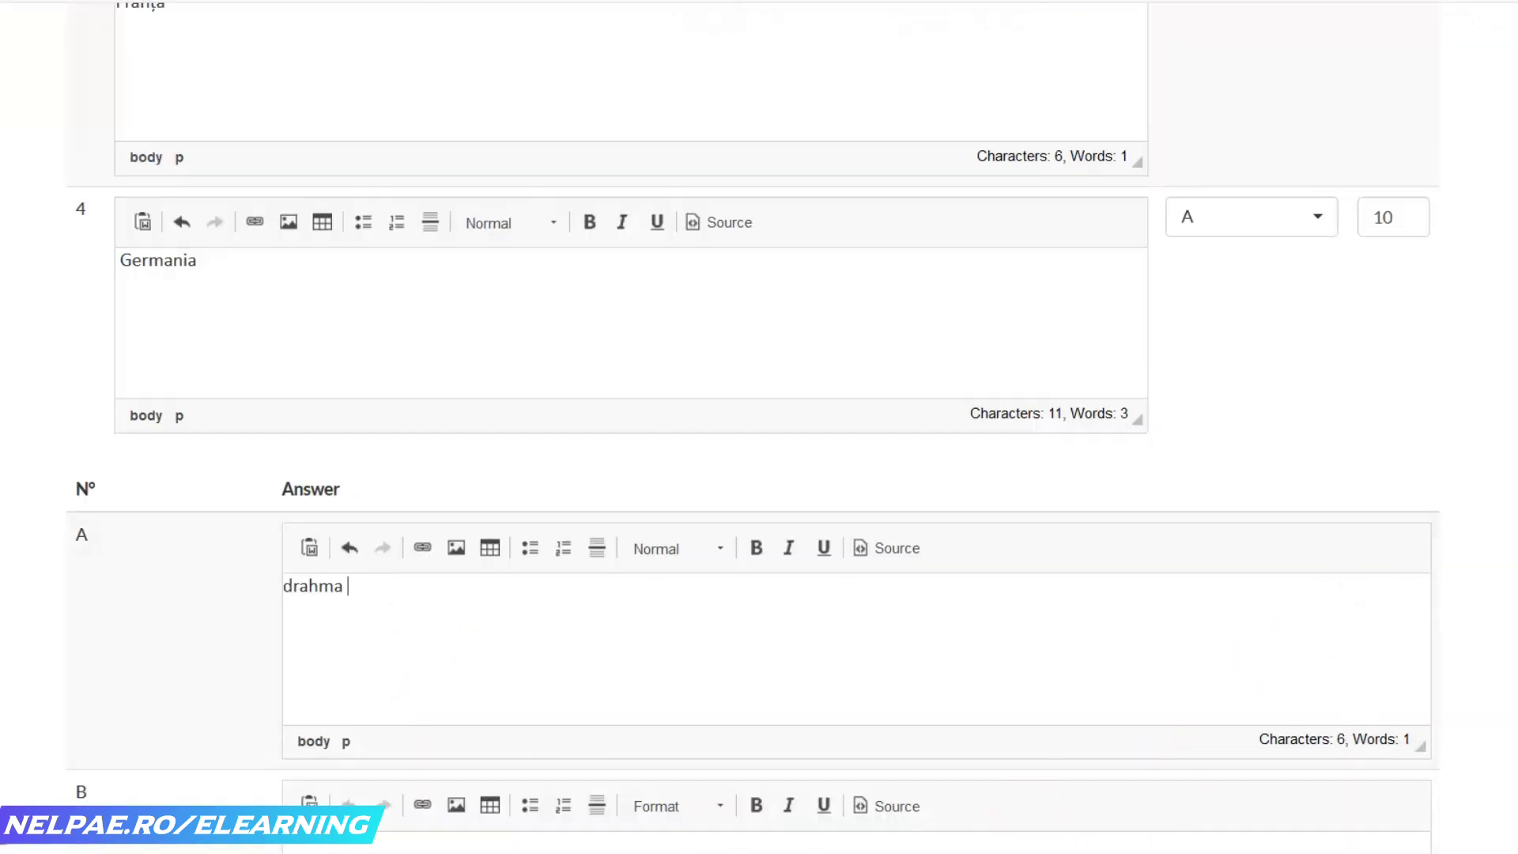
pyautogui.scroll(-4, 573, 538)
pyautogui.click(573, 535)
pyautogui.hotkey('ctrl', 'v')
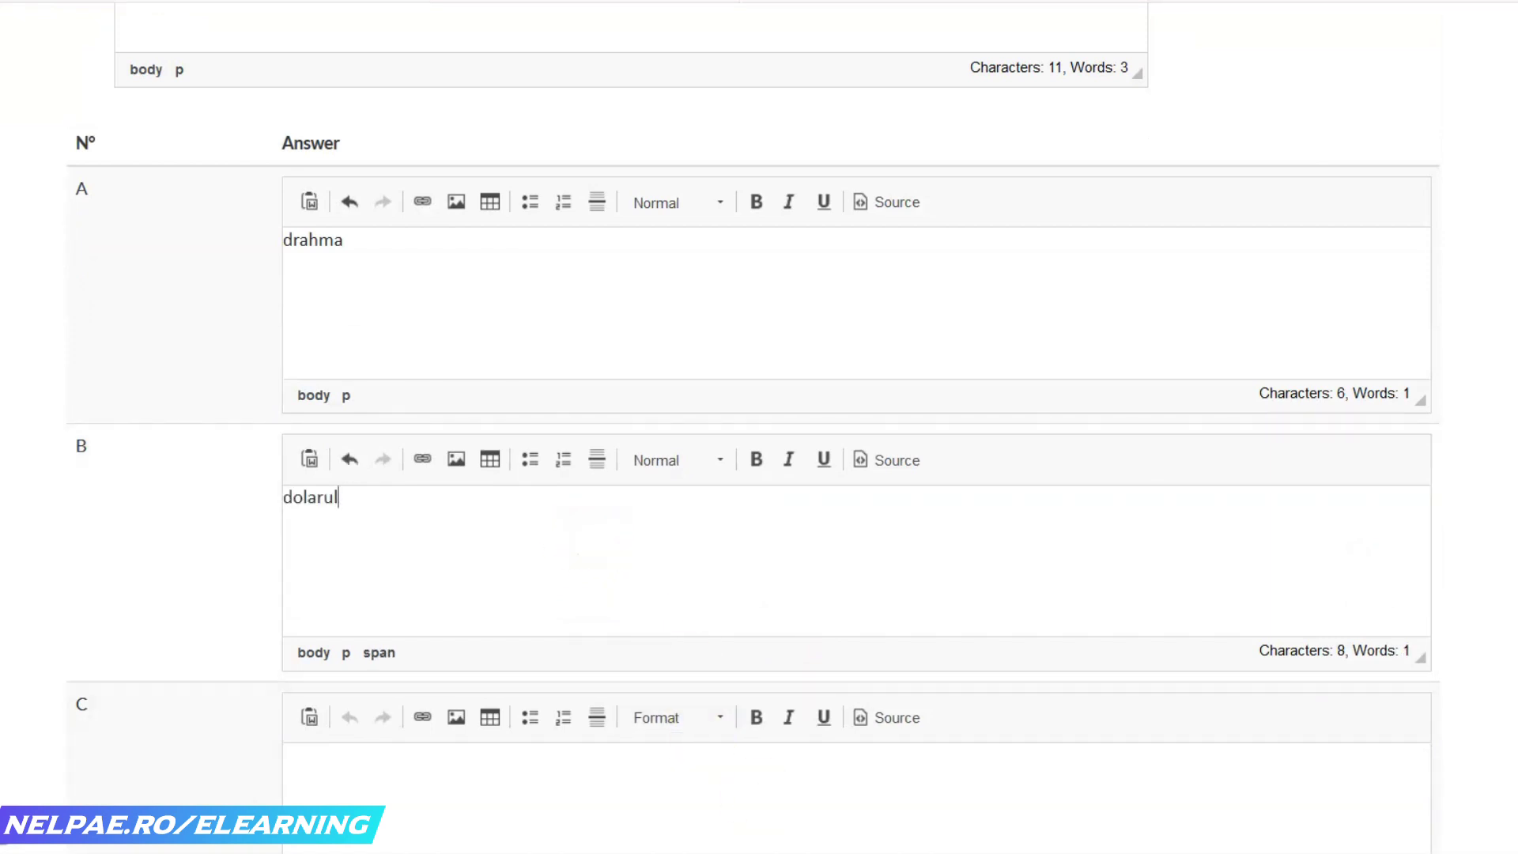
# - Copy "marca" from coloana 2 of the Word document into answer C of the matching question
pyautogui.hotkey('alt', 'Tab')
pyautogui.moveTo(660, 603); pyautogui.dragTo(621, 602)
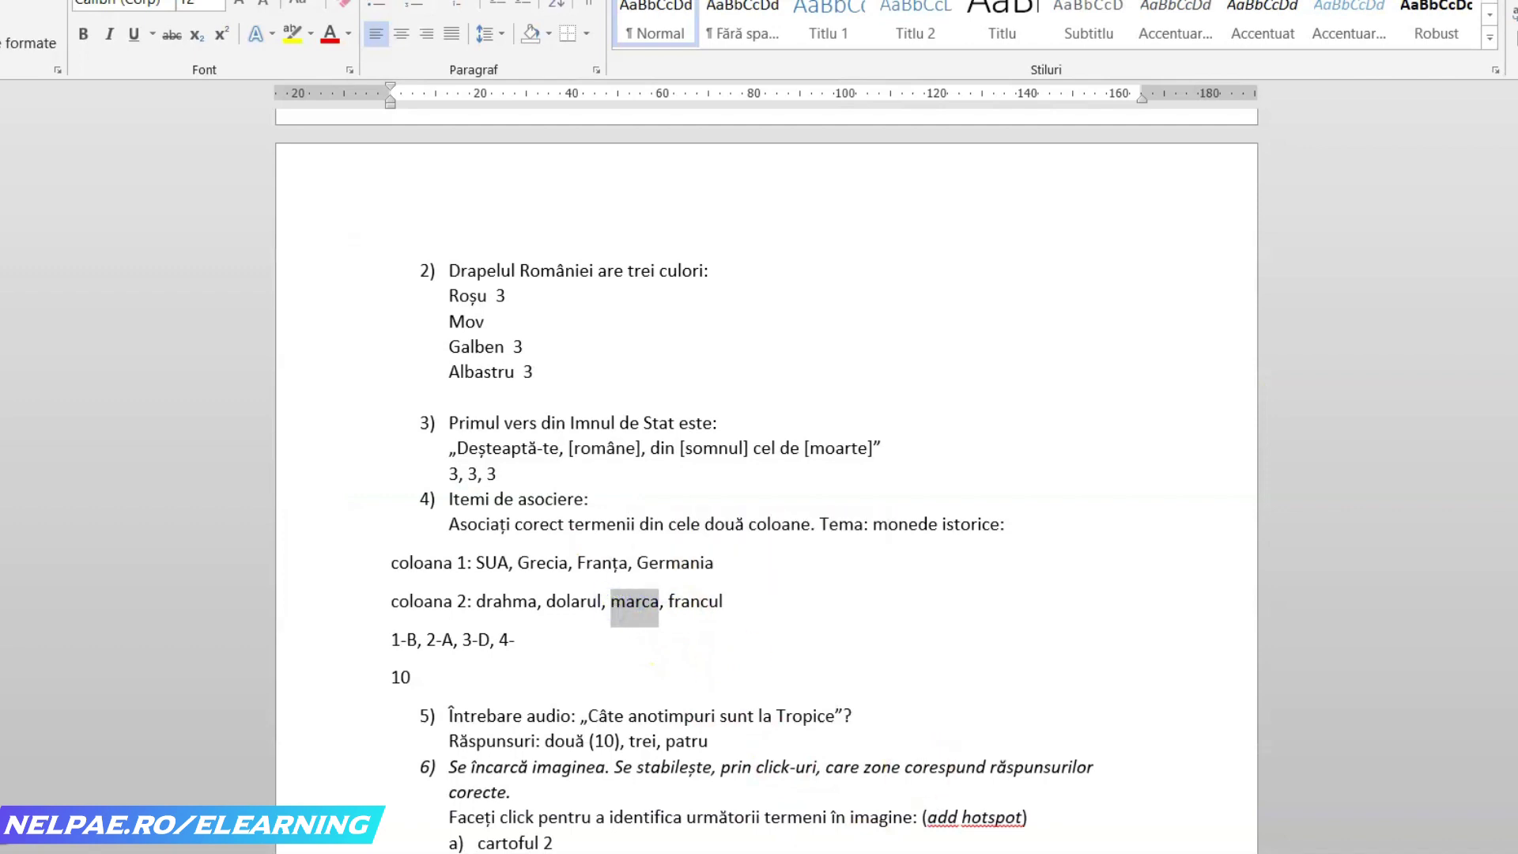
pyautogui.hotkey('alt', 'Tab')
pyautogui.click(490, 804)
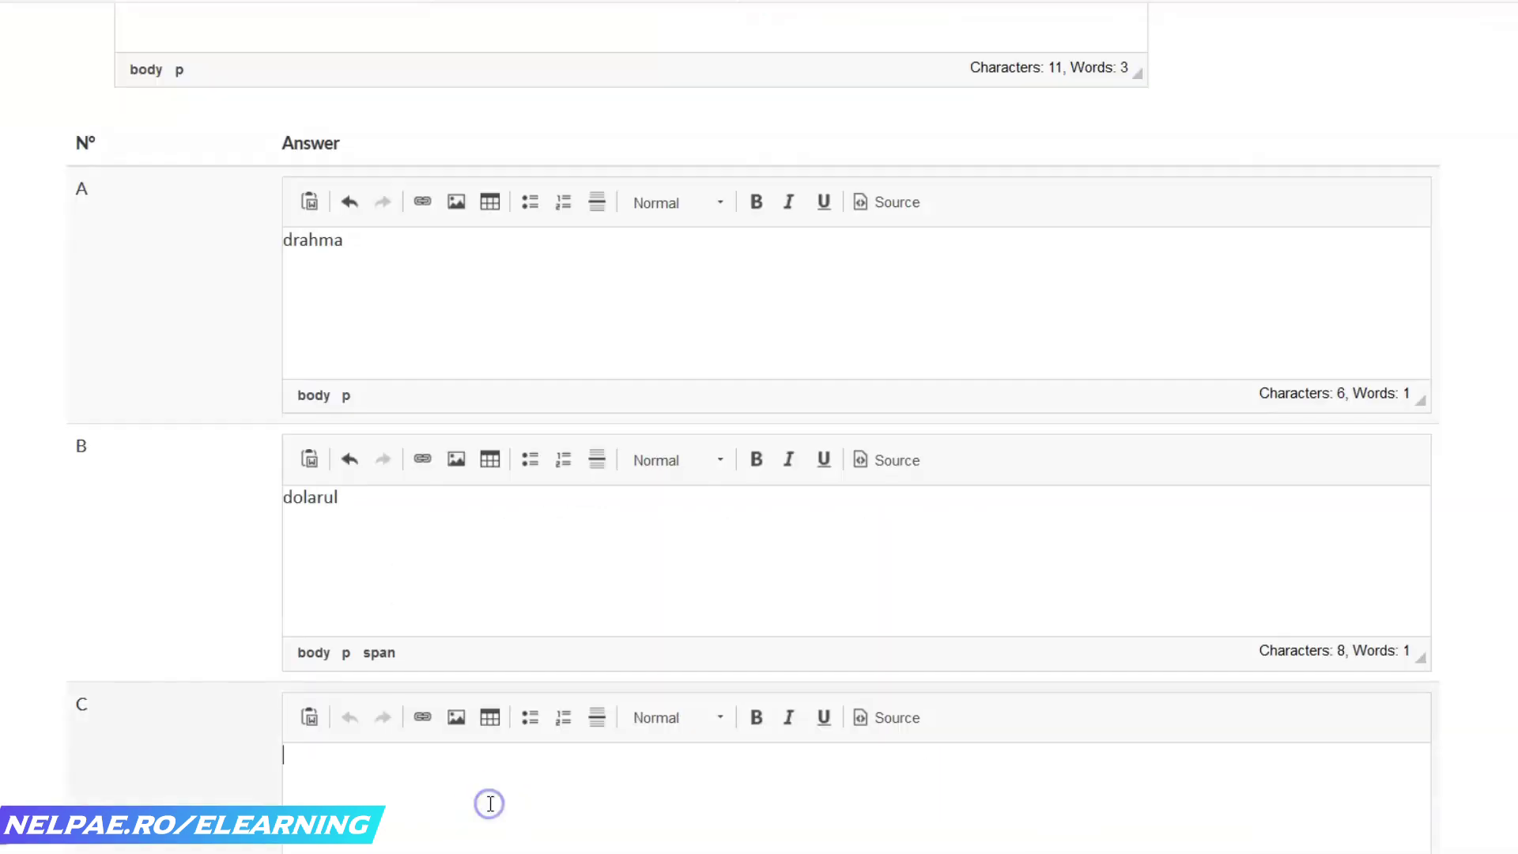
pyautogui.hotkey('ctrl', 'v')
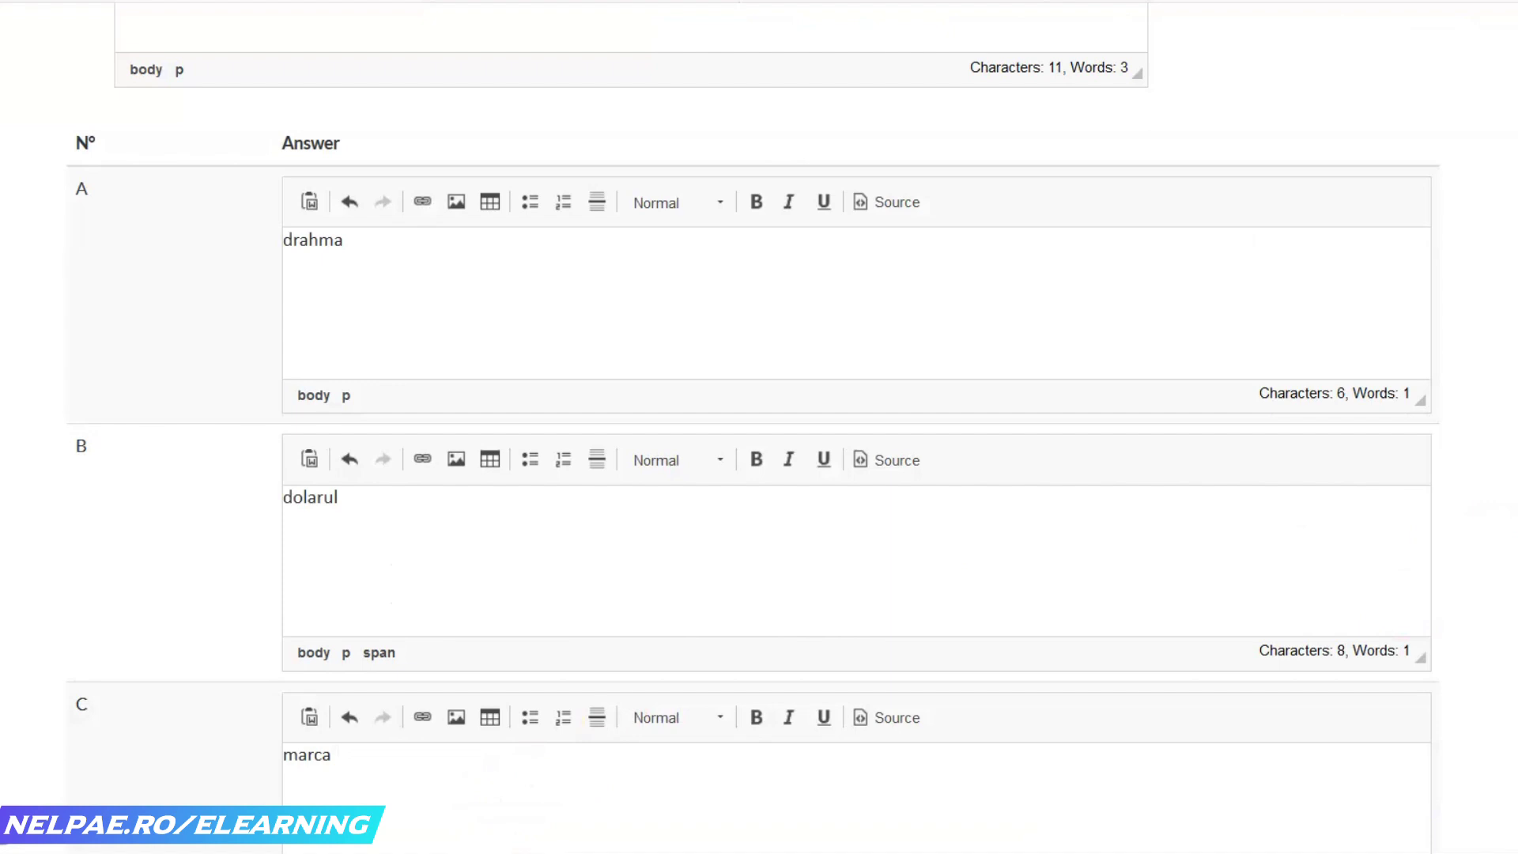
# - Enter "francul", the last coloana 2 term, as answer D of the matching question
pyautogui.scroll(-7, 414, 485)
pyautogui.click(414, 489)
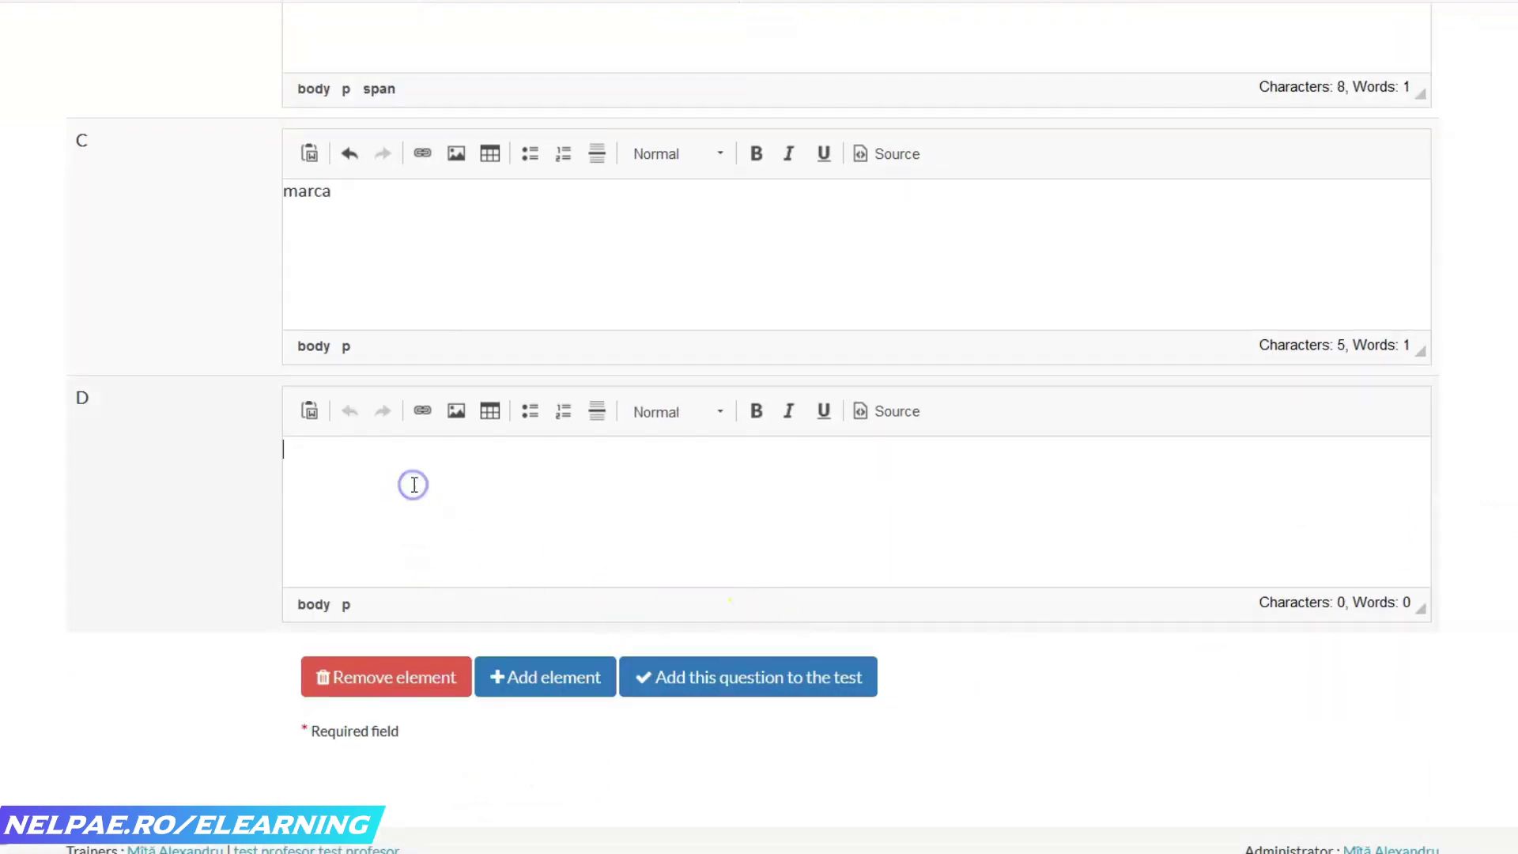
pyautogui.click(704, 569)
pyautogui.hotkey('alt', 'Tab')
pyautogui.click(483, 622)
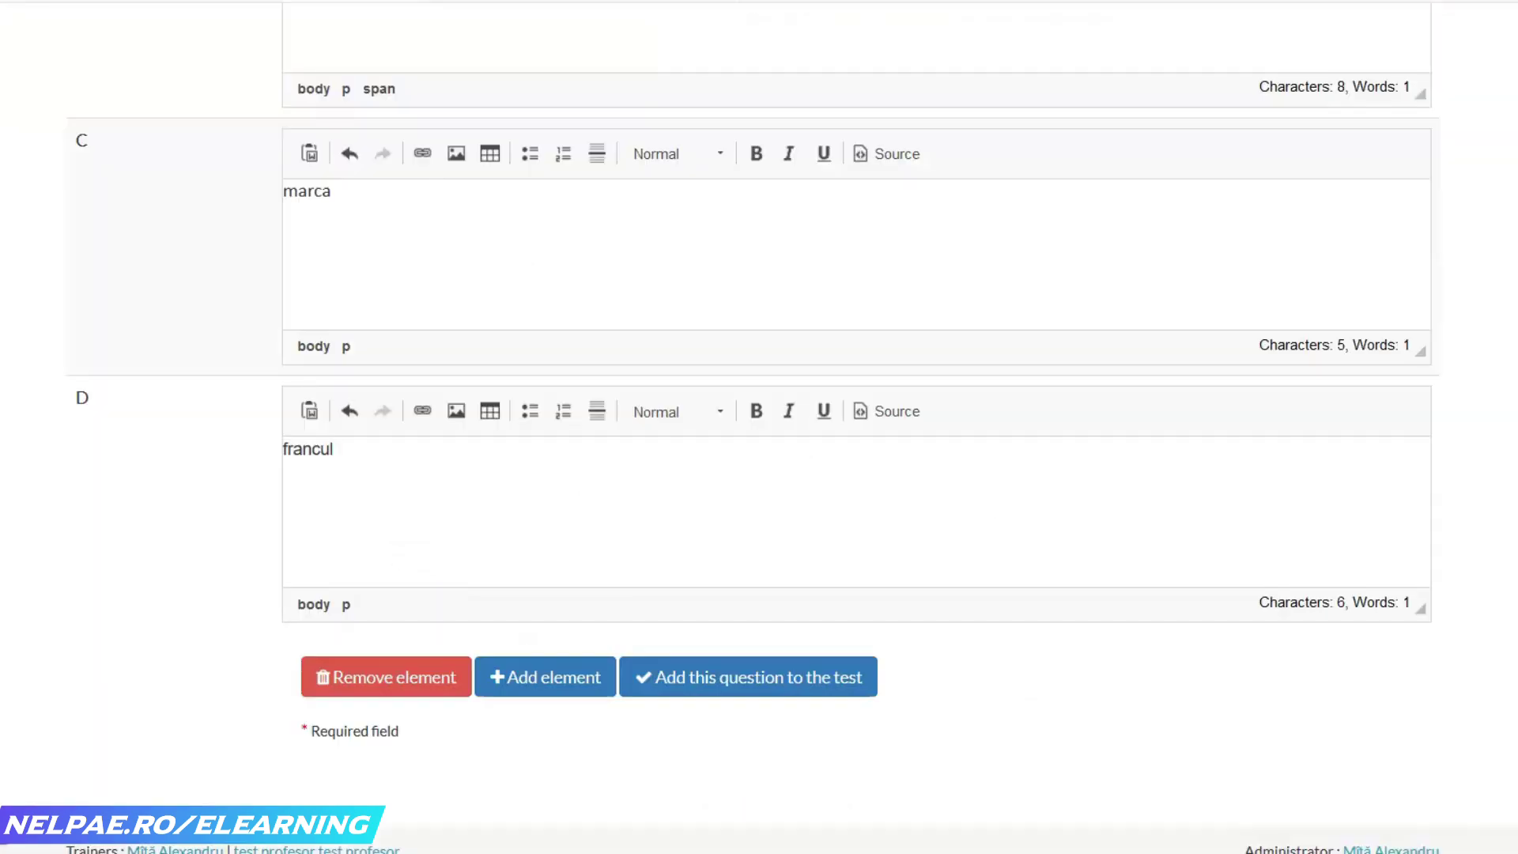
# - Match SUA to B, Franța to D and Germania to C
pyautogui.scroll(20, 759, 427)
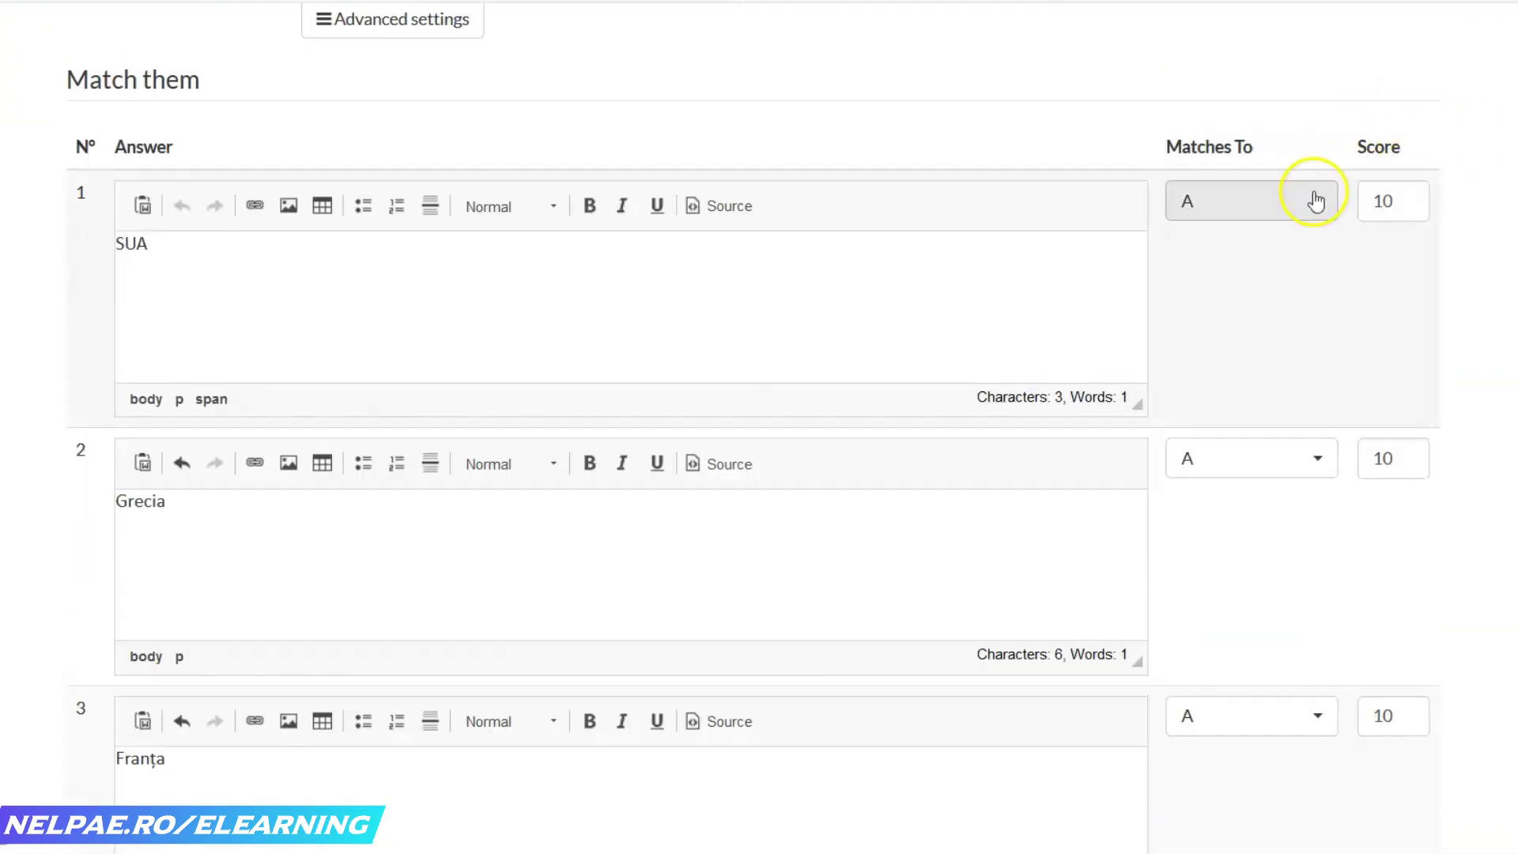
pyautogui.click(1313, 198)
pyautogui.click(1238, 333)
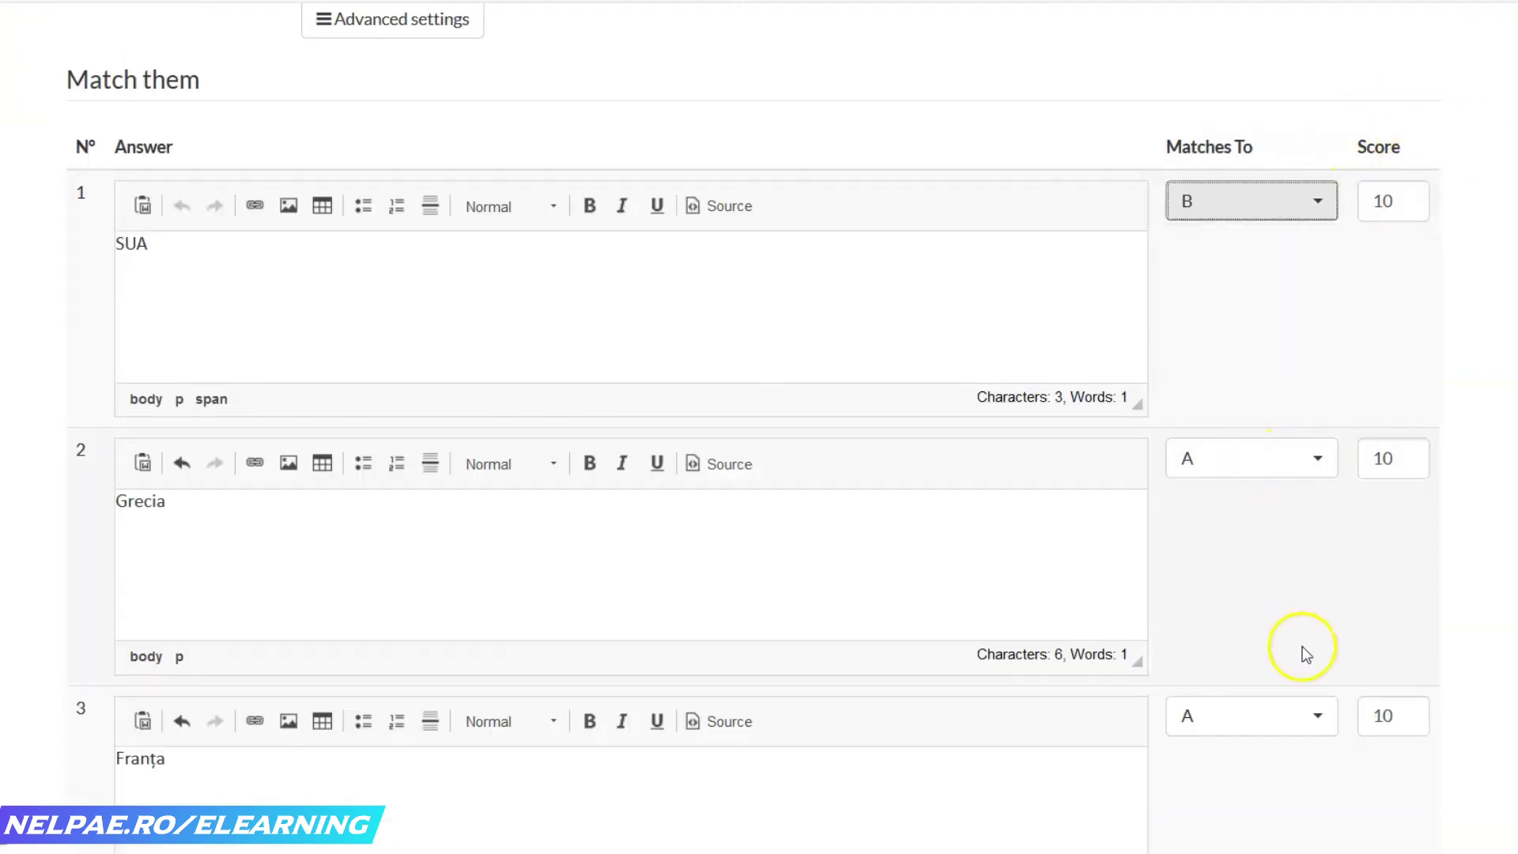
pyautogui.click(1301, 718)
pyautogui.click(1238, 671)
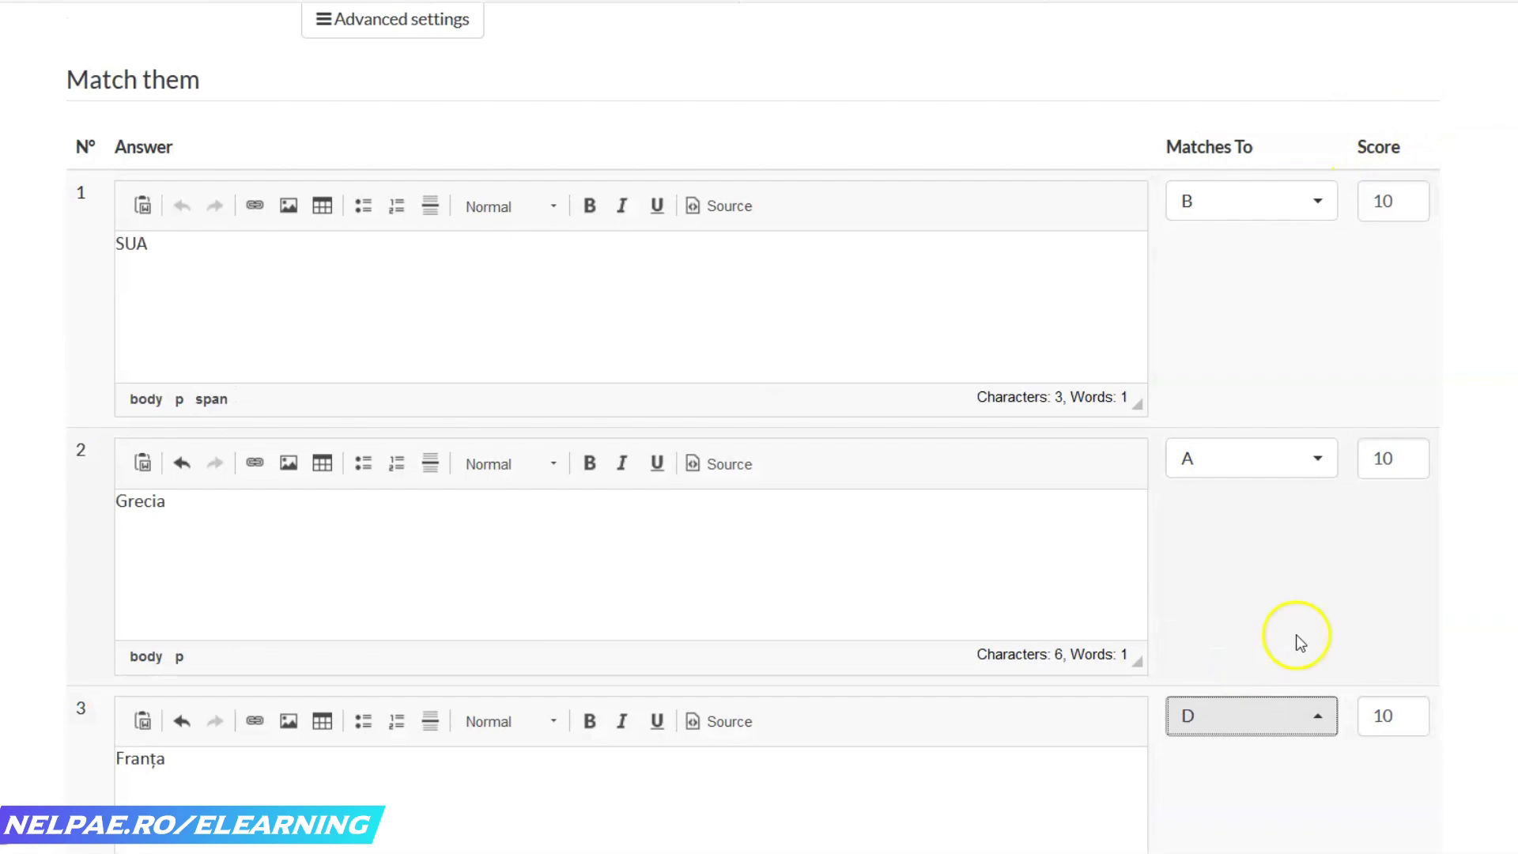
pyautogui.scroll(-8, 1355, 424)
pyautogui.click(1322, 359)
pyautogui.click(1235, 528)
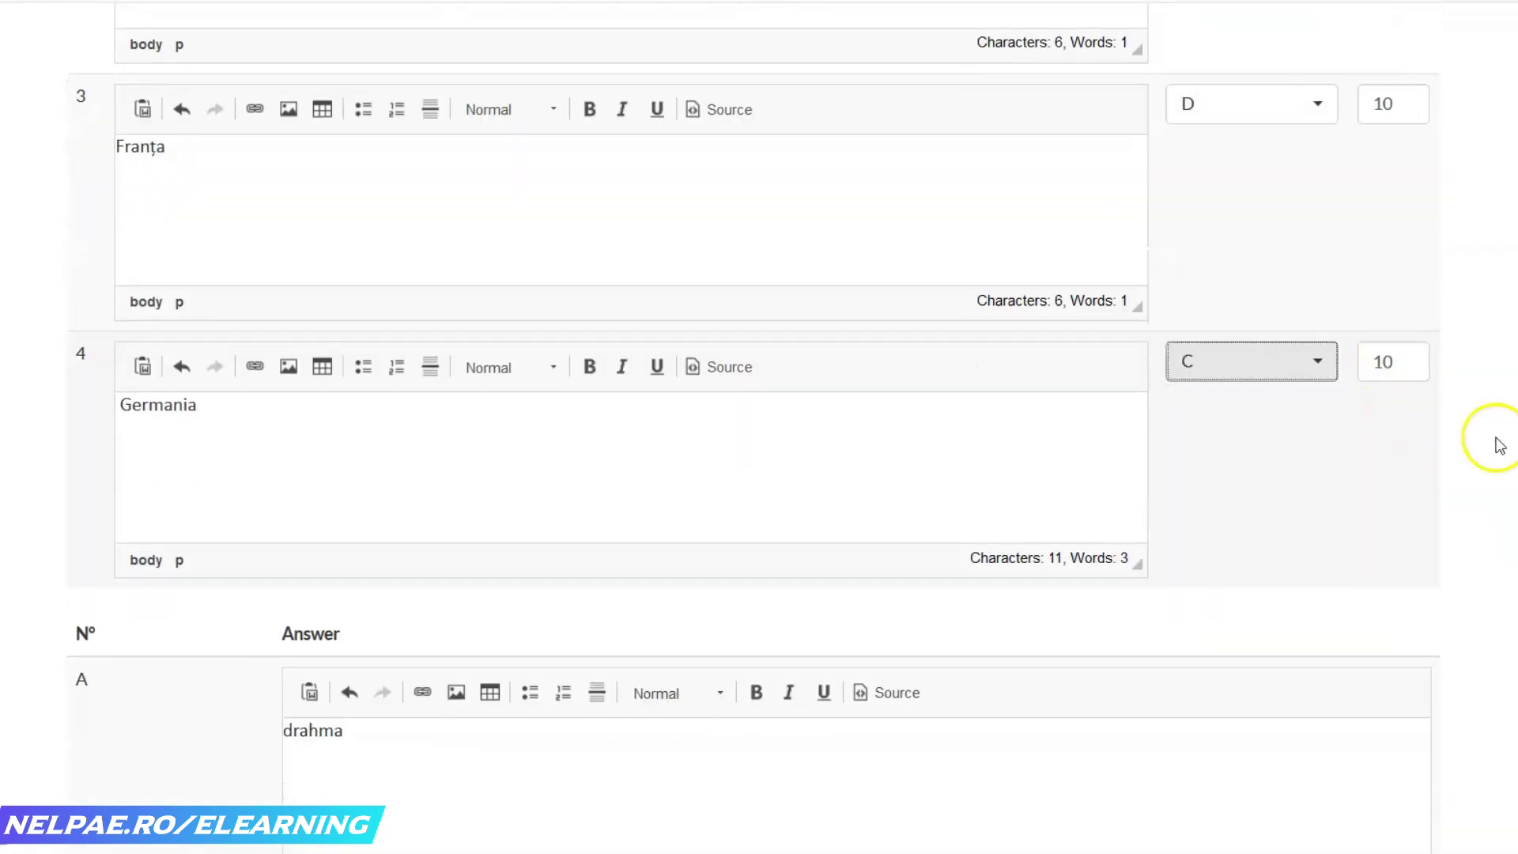
# - Review the completed matching question and add it to the test
pyautogui.scroll(1, 1495, 440)
pyautogui.scroll(8, 751, 427)
pyautogui.scroll(-20, 751, 427)
pyautogui.scroll(-2, 759, 427)
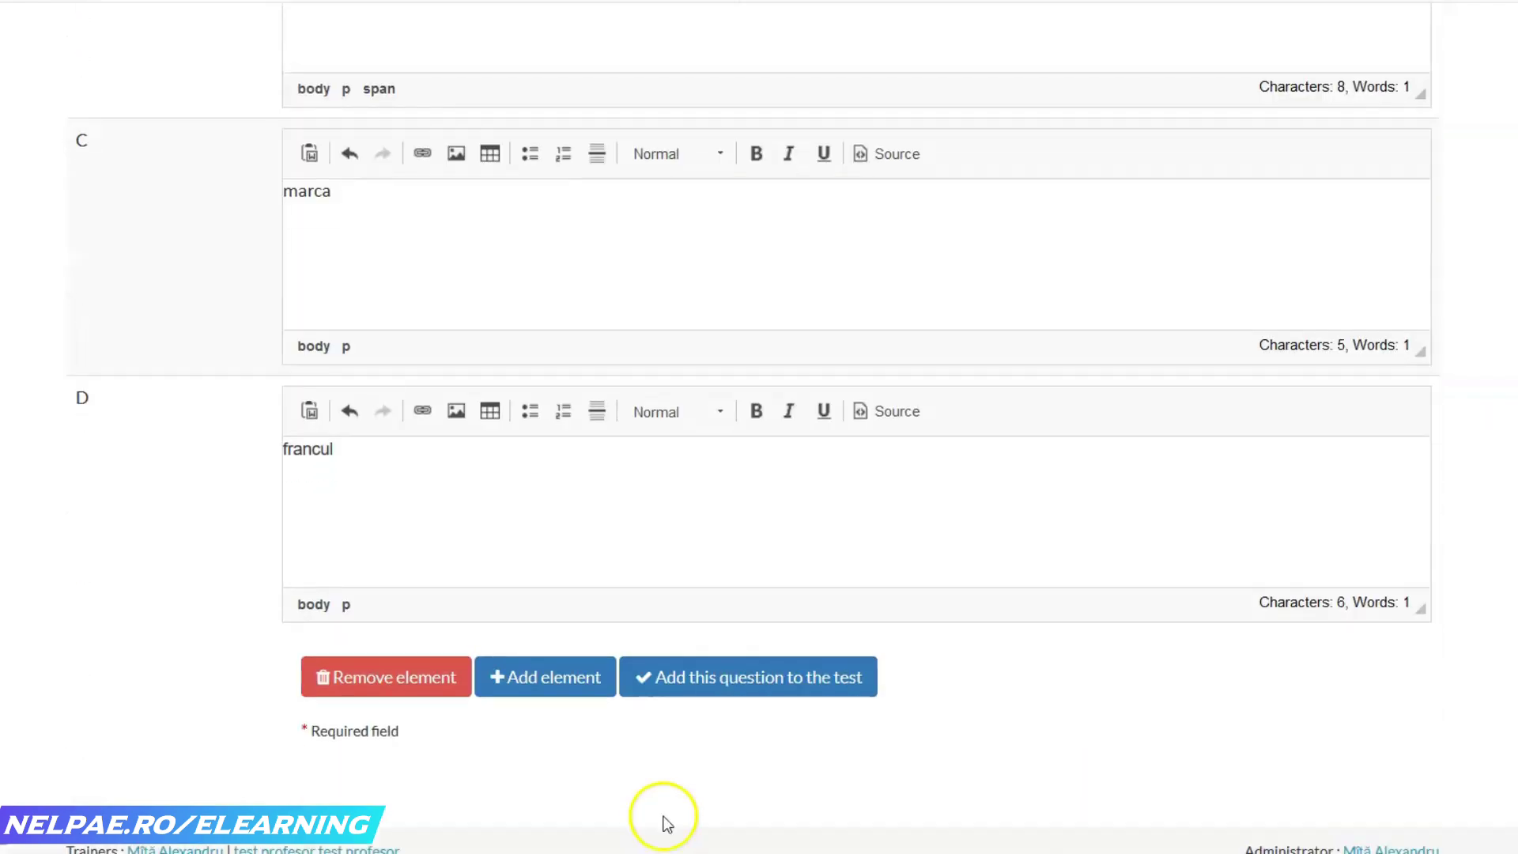
pyautogui.click(703, 678)
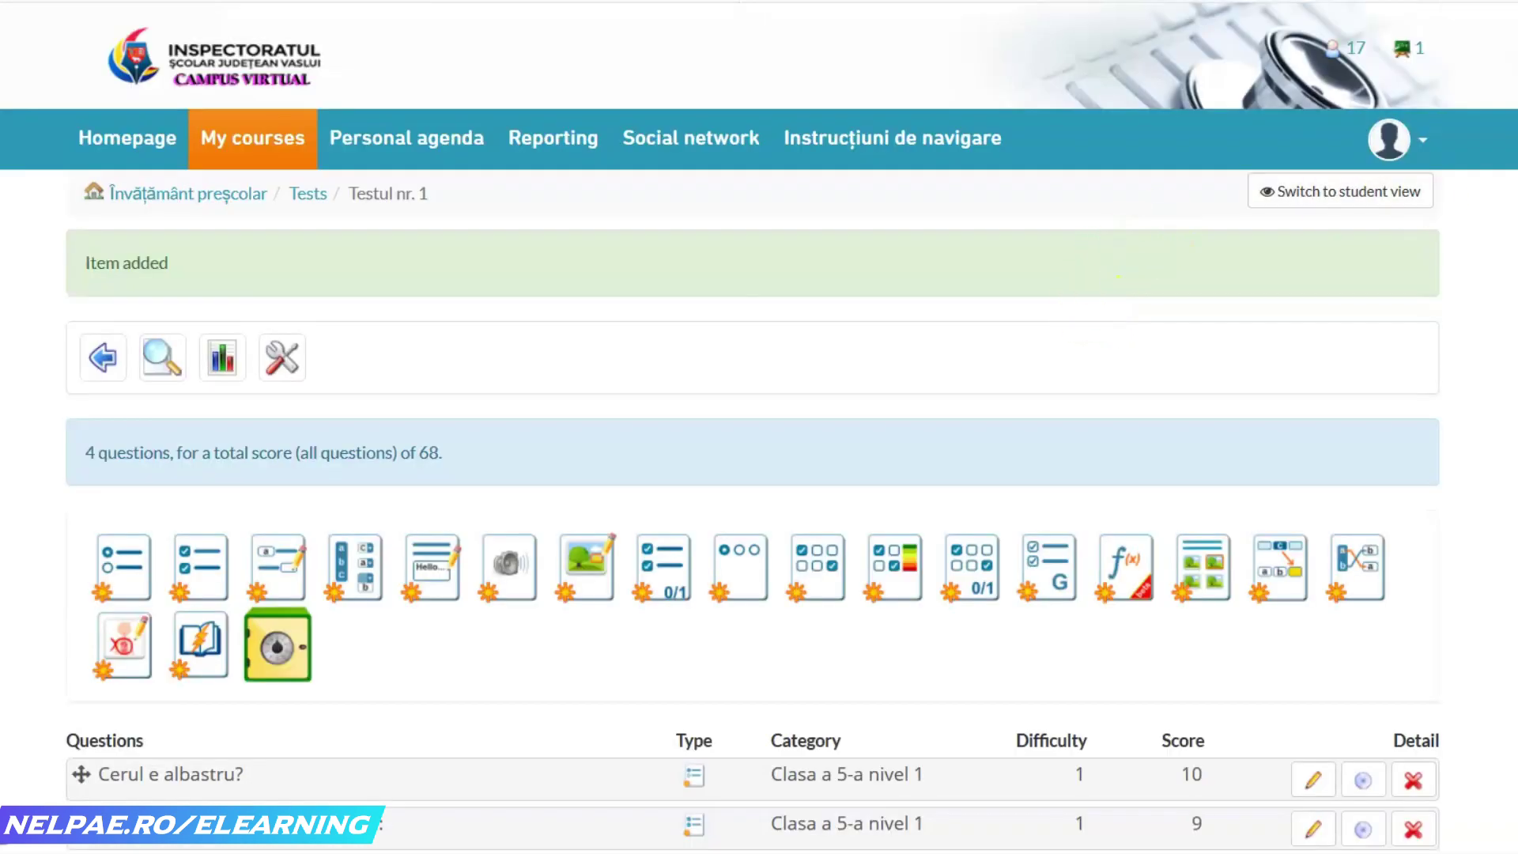
# - Start a new Image zones question and choose Céréales-1.jpg as its hotspot image
pyautogui.scroll(-3, 759, 427)
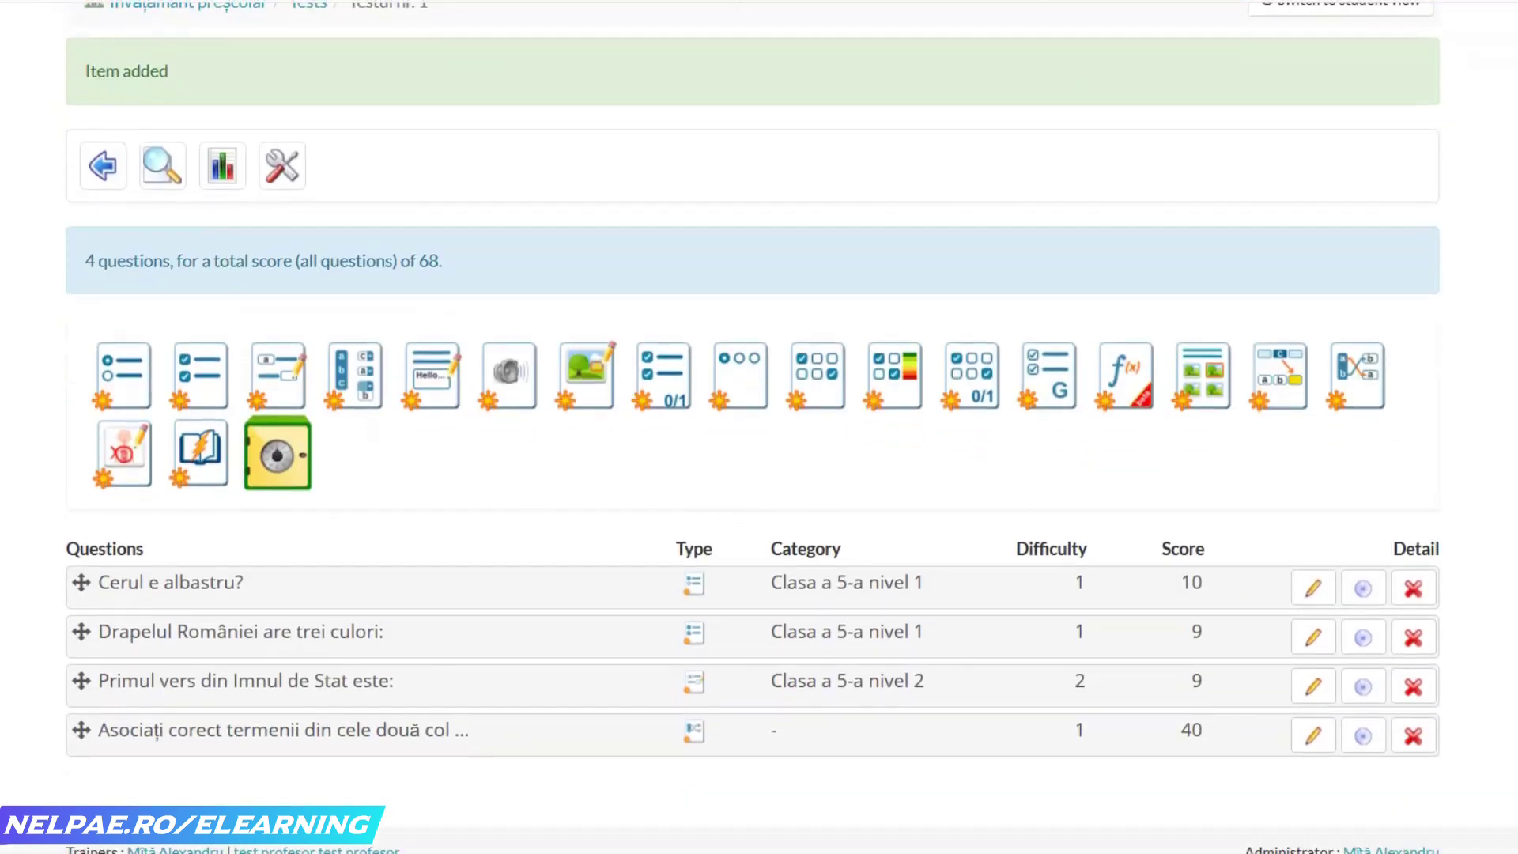
pyautogui.click(583, 386)
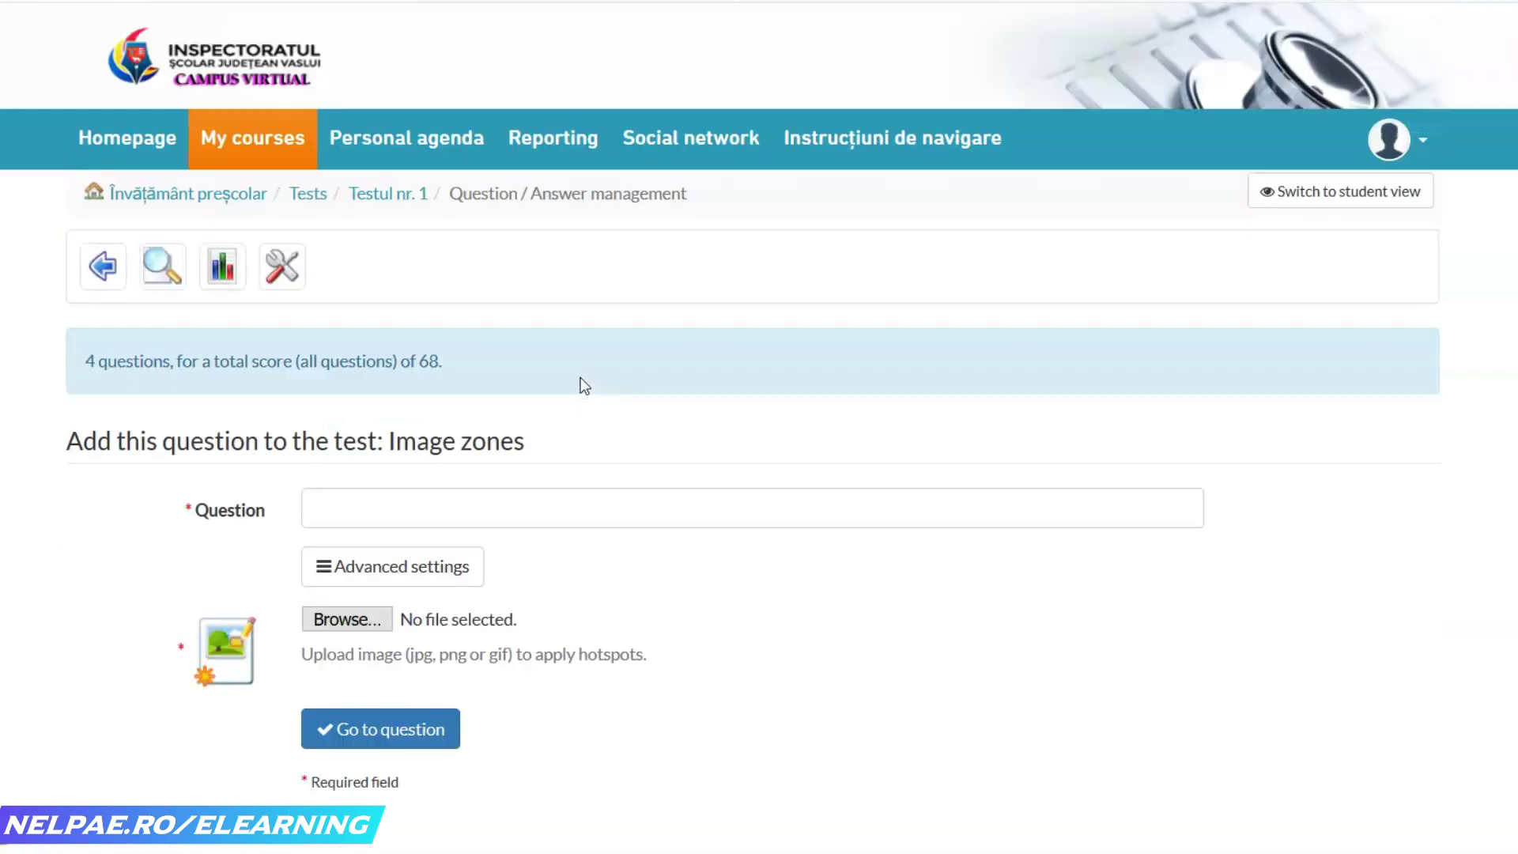
pyautogui.scroll(-1, 759, 427)
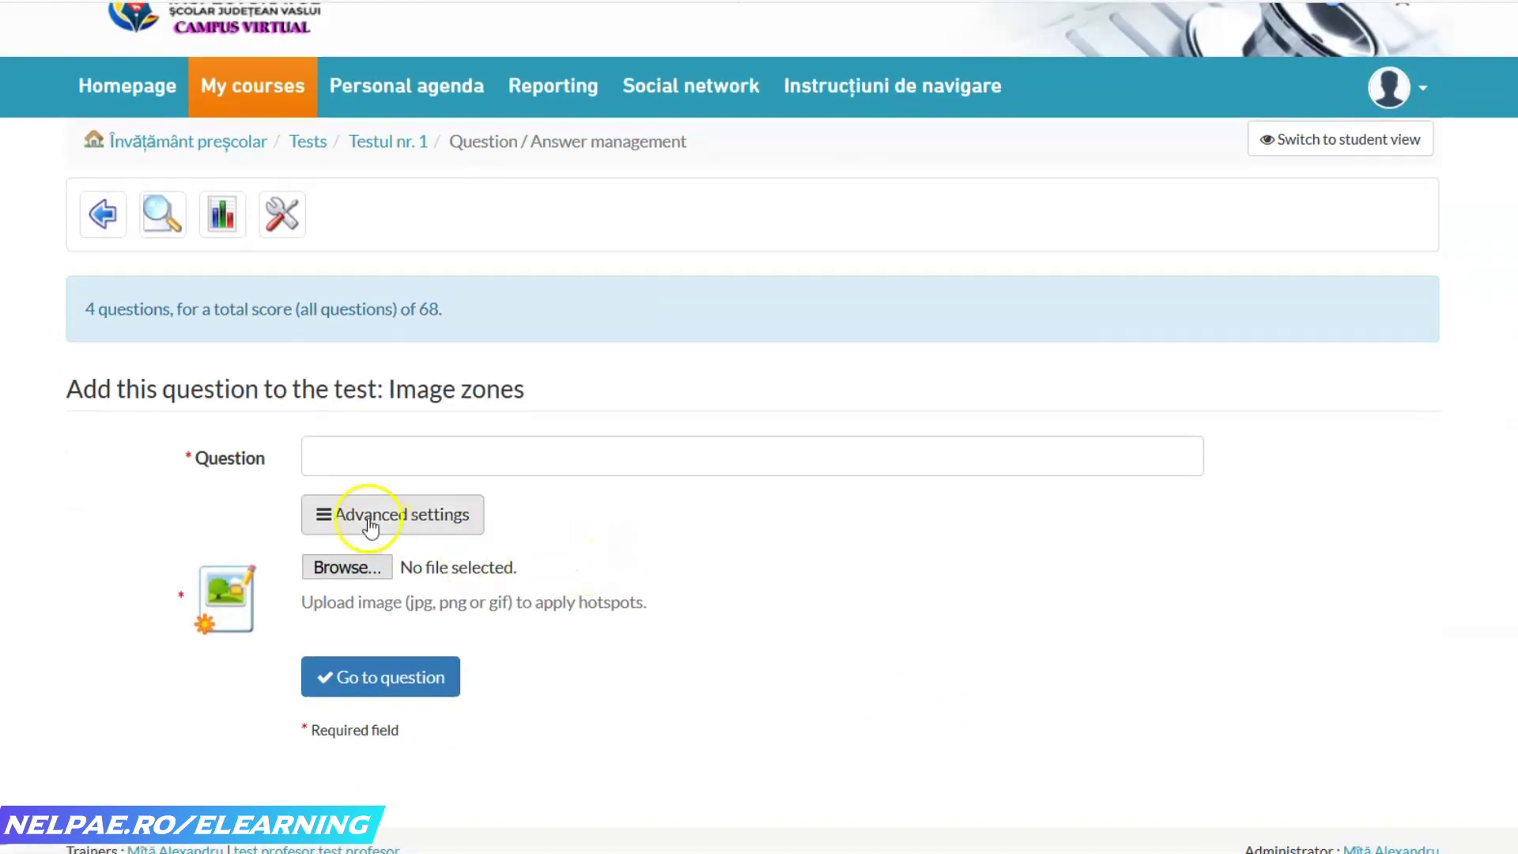
pyautogui.click(361, 569)
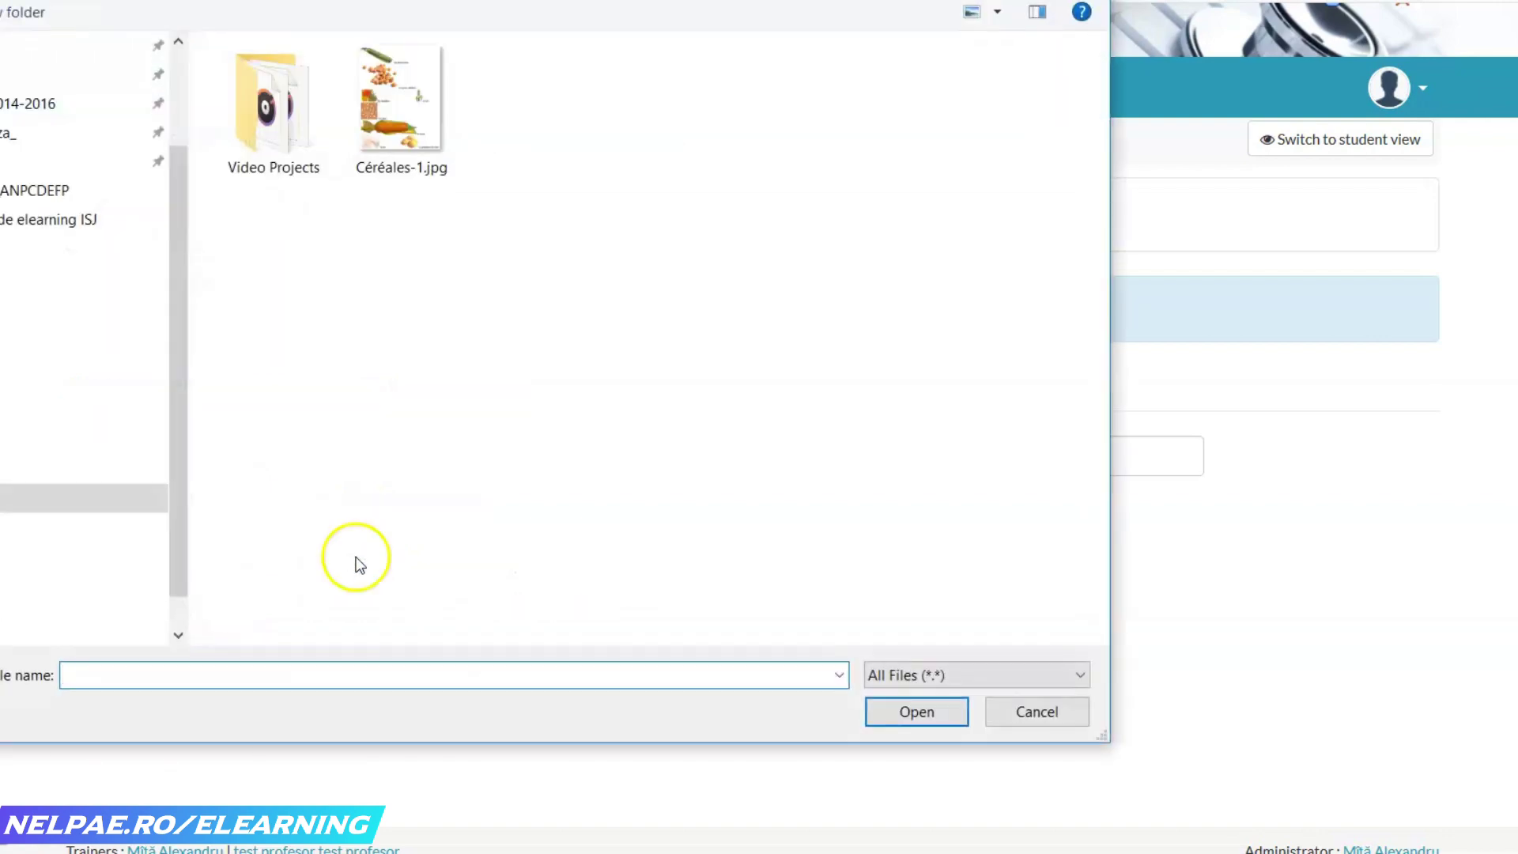
pyautogui.click(384, 160)
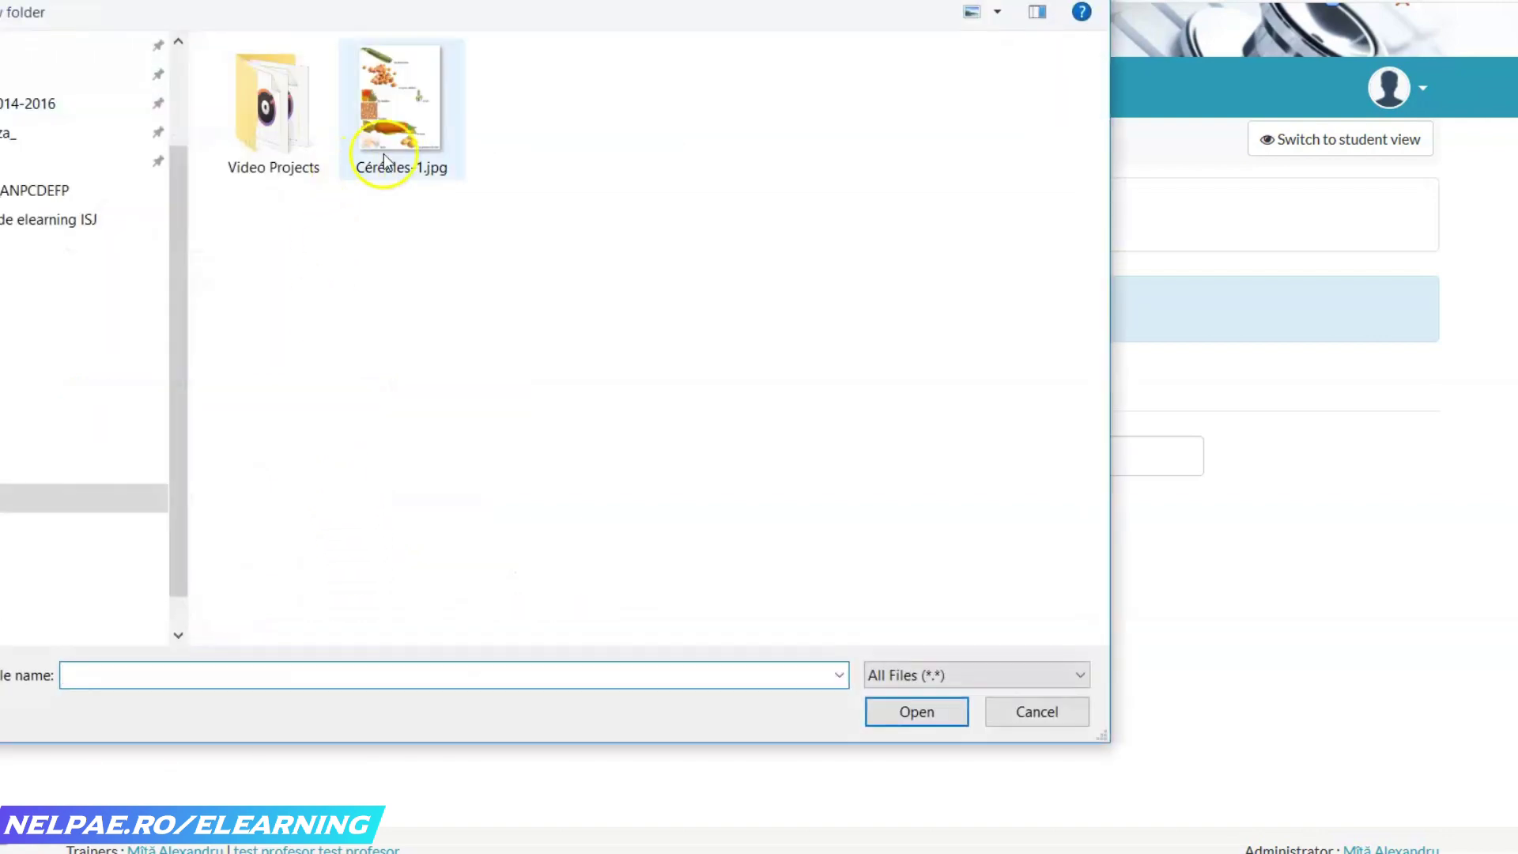
pyautogui.doubleClick(410, 103)
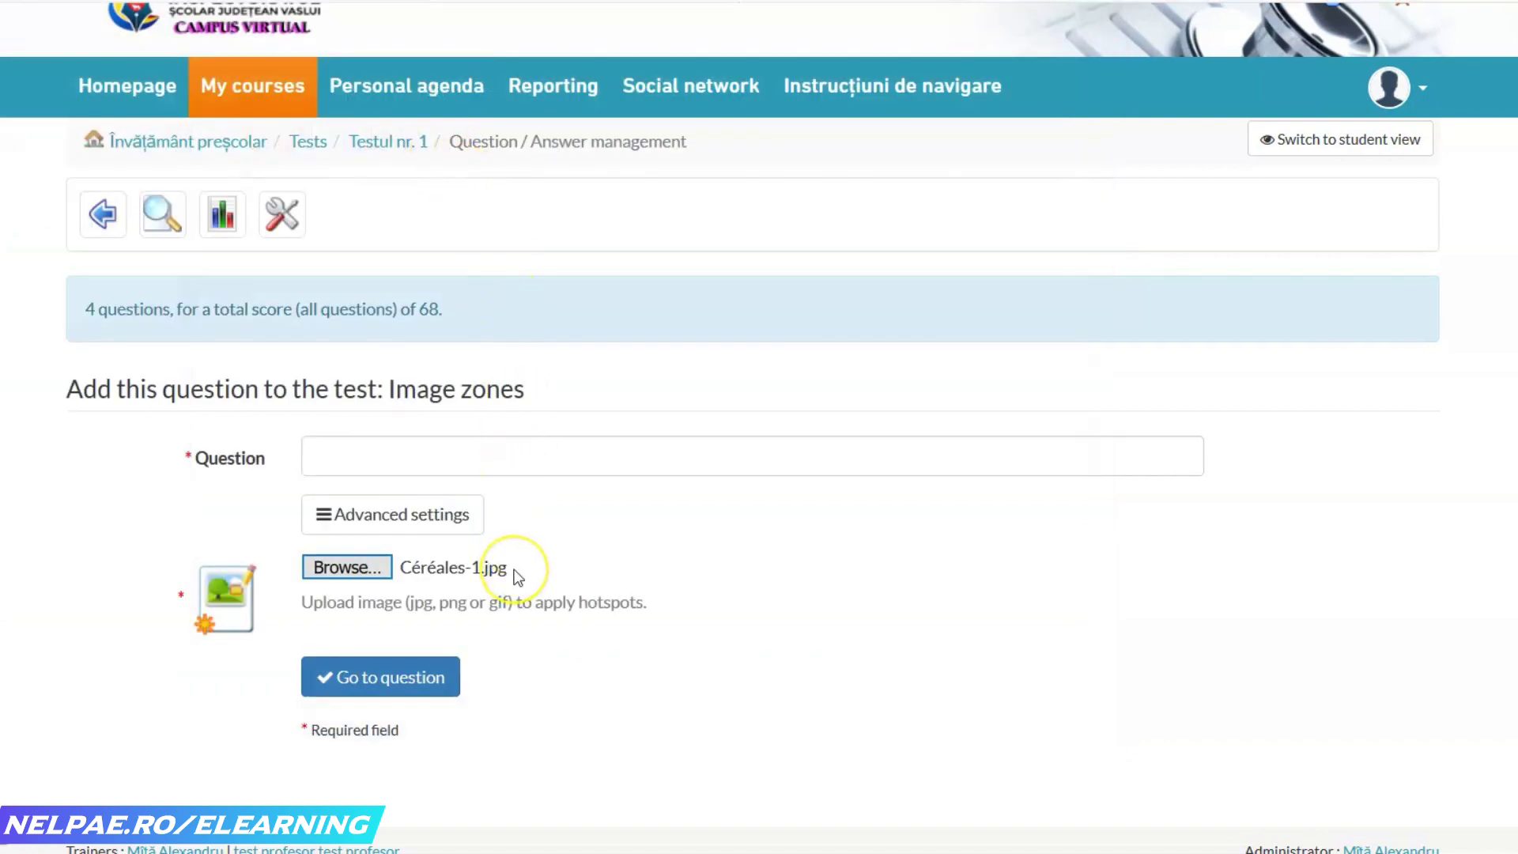
pyautogui.click(672, 620)
# - Copy "Faceți click pentru a identifica următorii termeni în imagine:" from the Word document into the Image zones question's title
pyautogui.hotkey('alt', 'Tab')
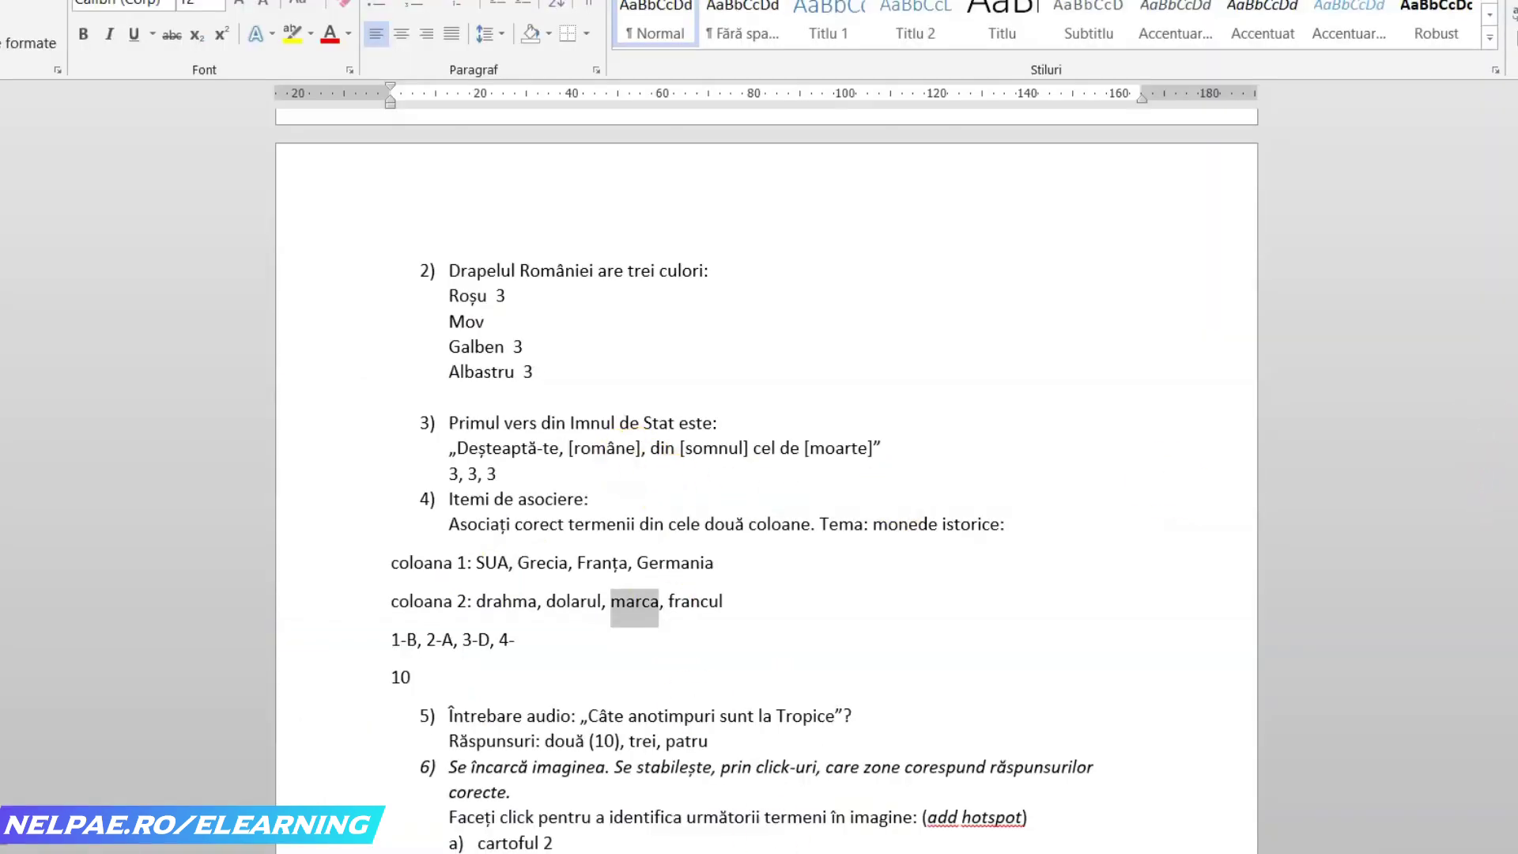
pyautogui.scroll(-5, 767, 489)
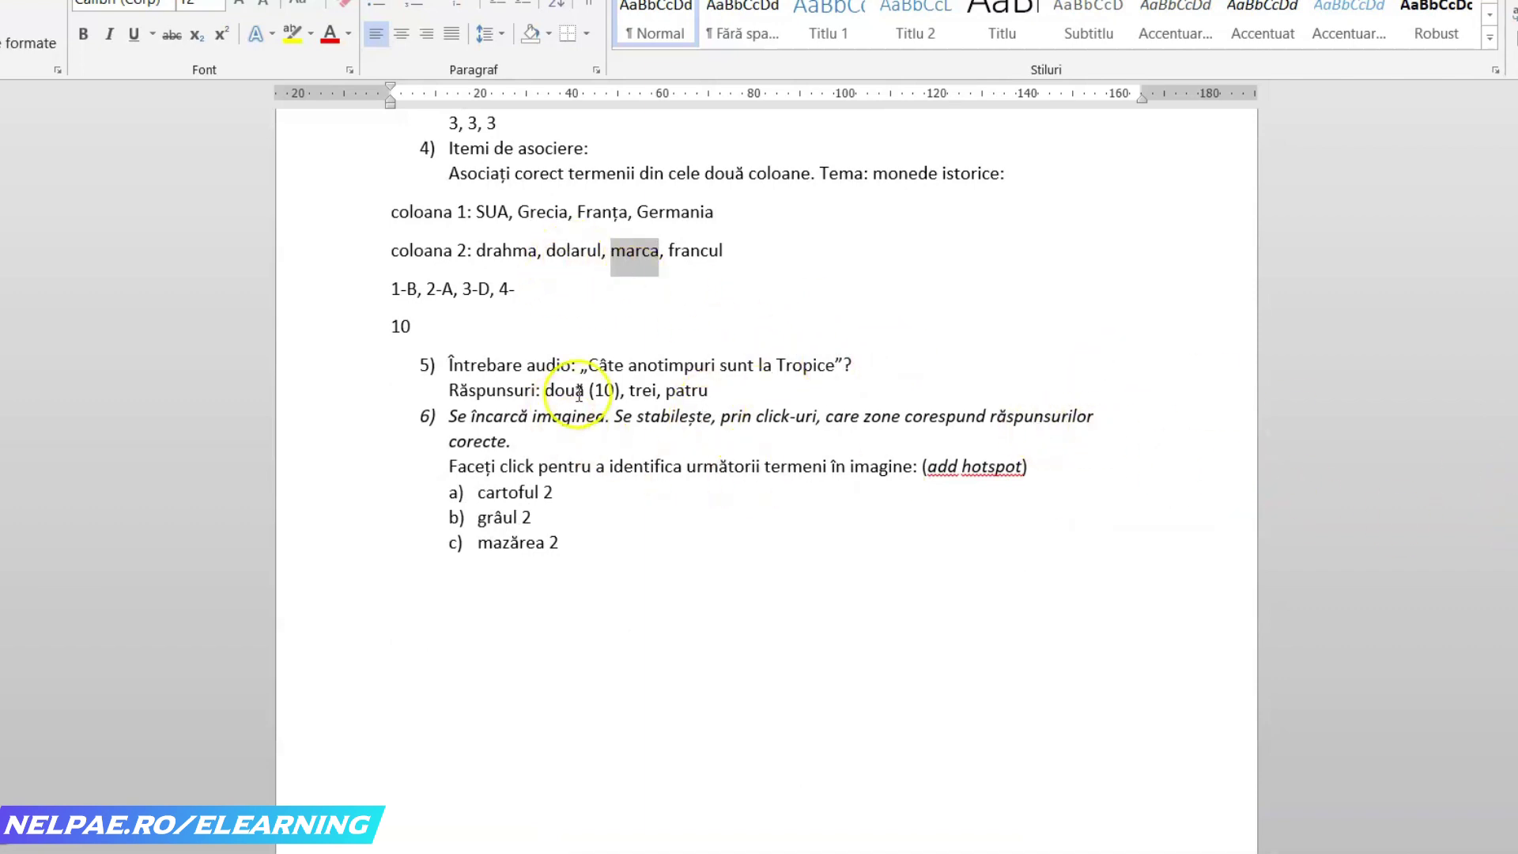
pyautogui.write('.')
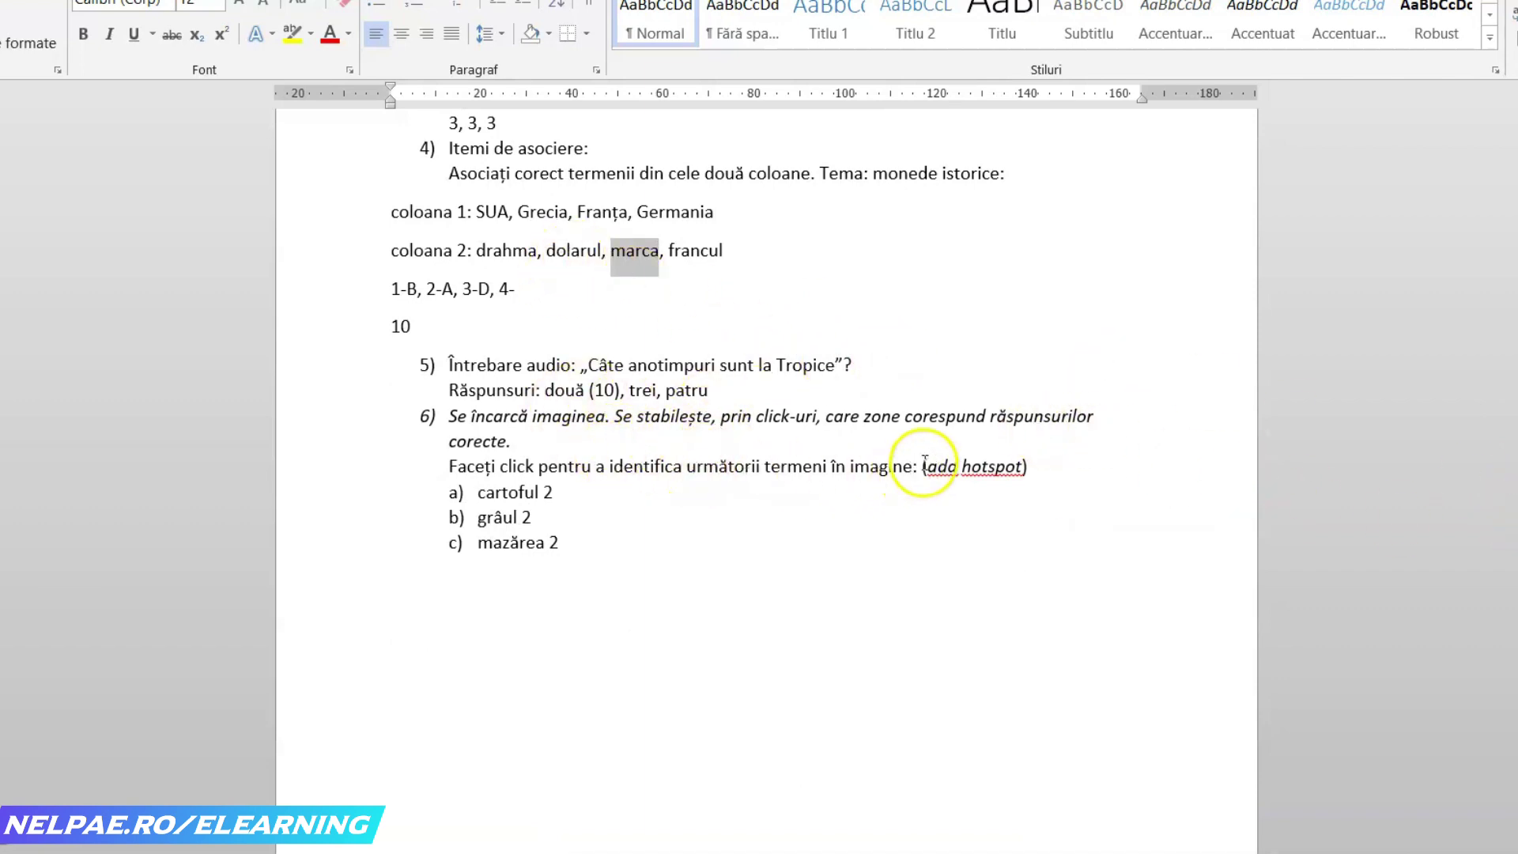
pyautogui.moveTo(913, 466); pyautogui.dragTo(472, 457)
pyautogui.hotkey('ctrl', 'c')
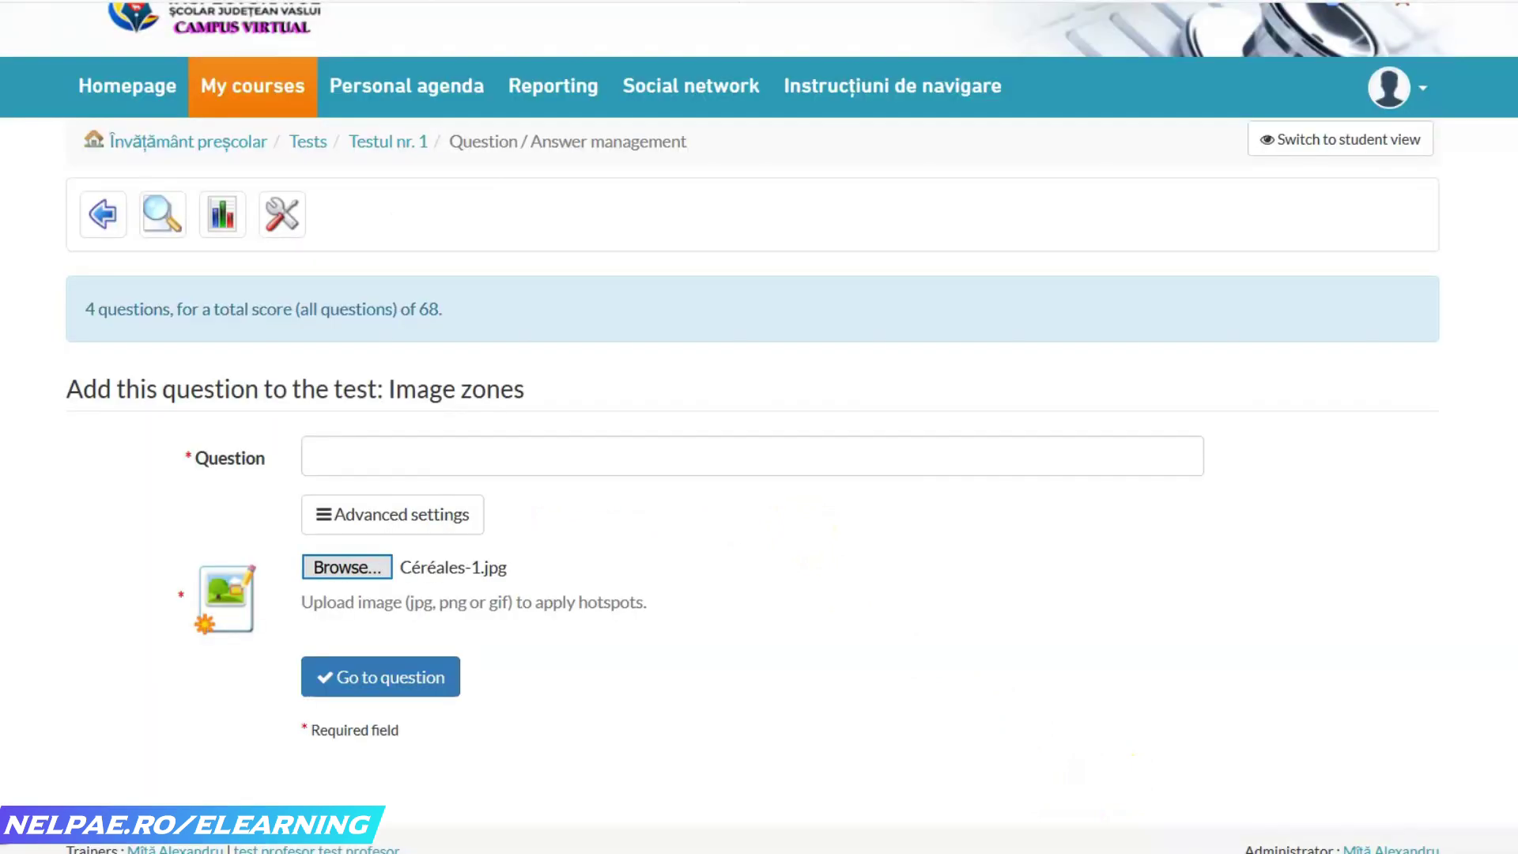
pyautogui.click(347, 455)
pyautogui.hotkey('ctrl', 'v')
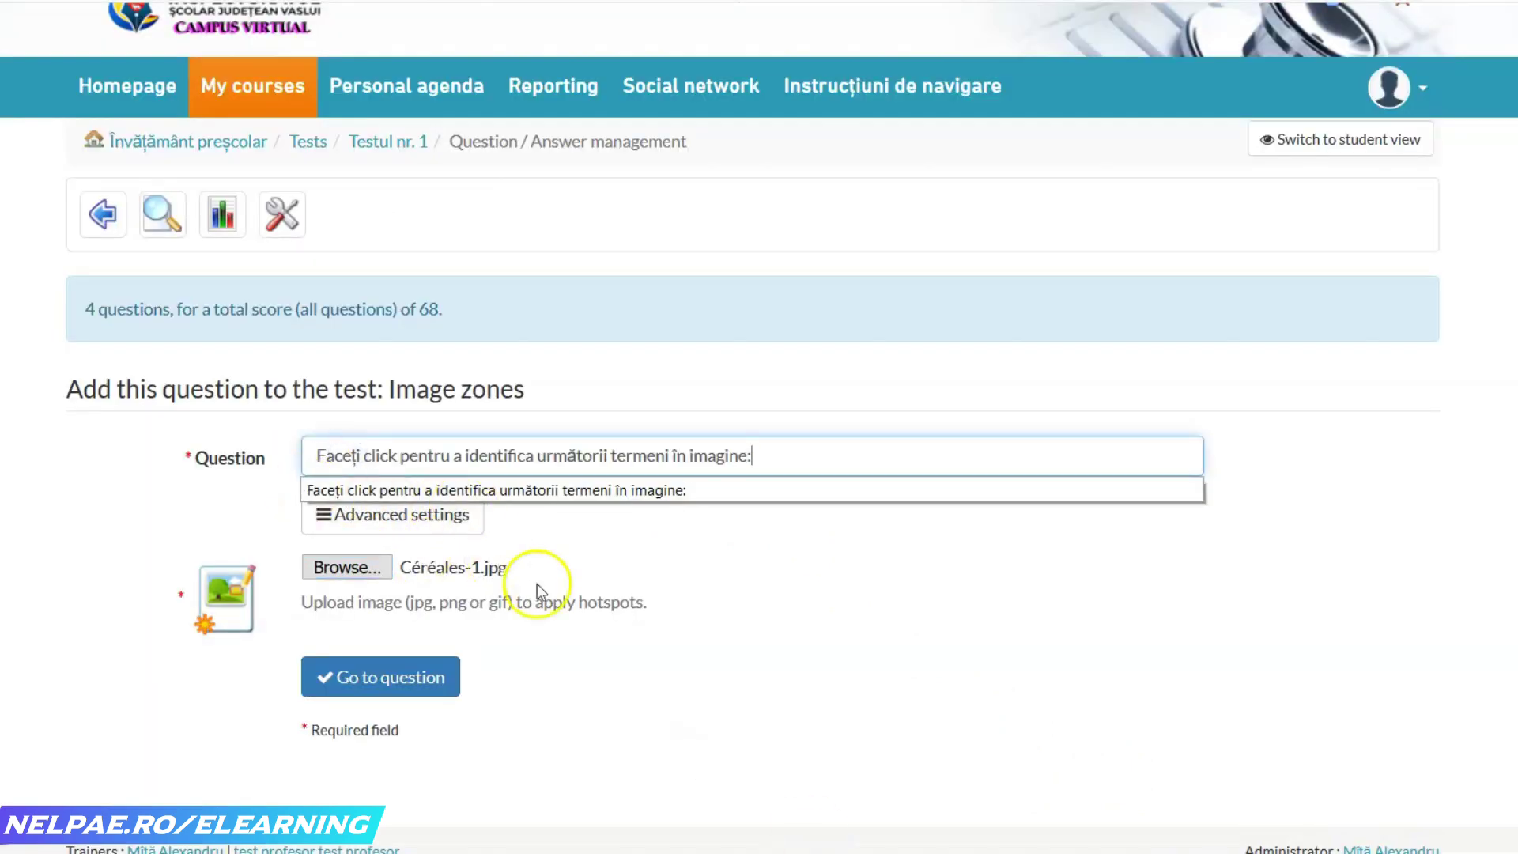
pyautogui.click(608, 583)
# - Set the question's difficulty to 4 and category to "Clasa a 5-a nivel 3", and proceed to the question's hotspot setup
pyautogui.click(398, 524)
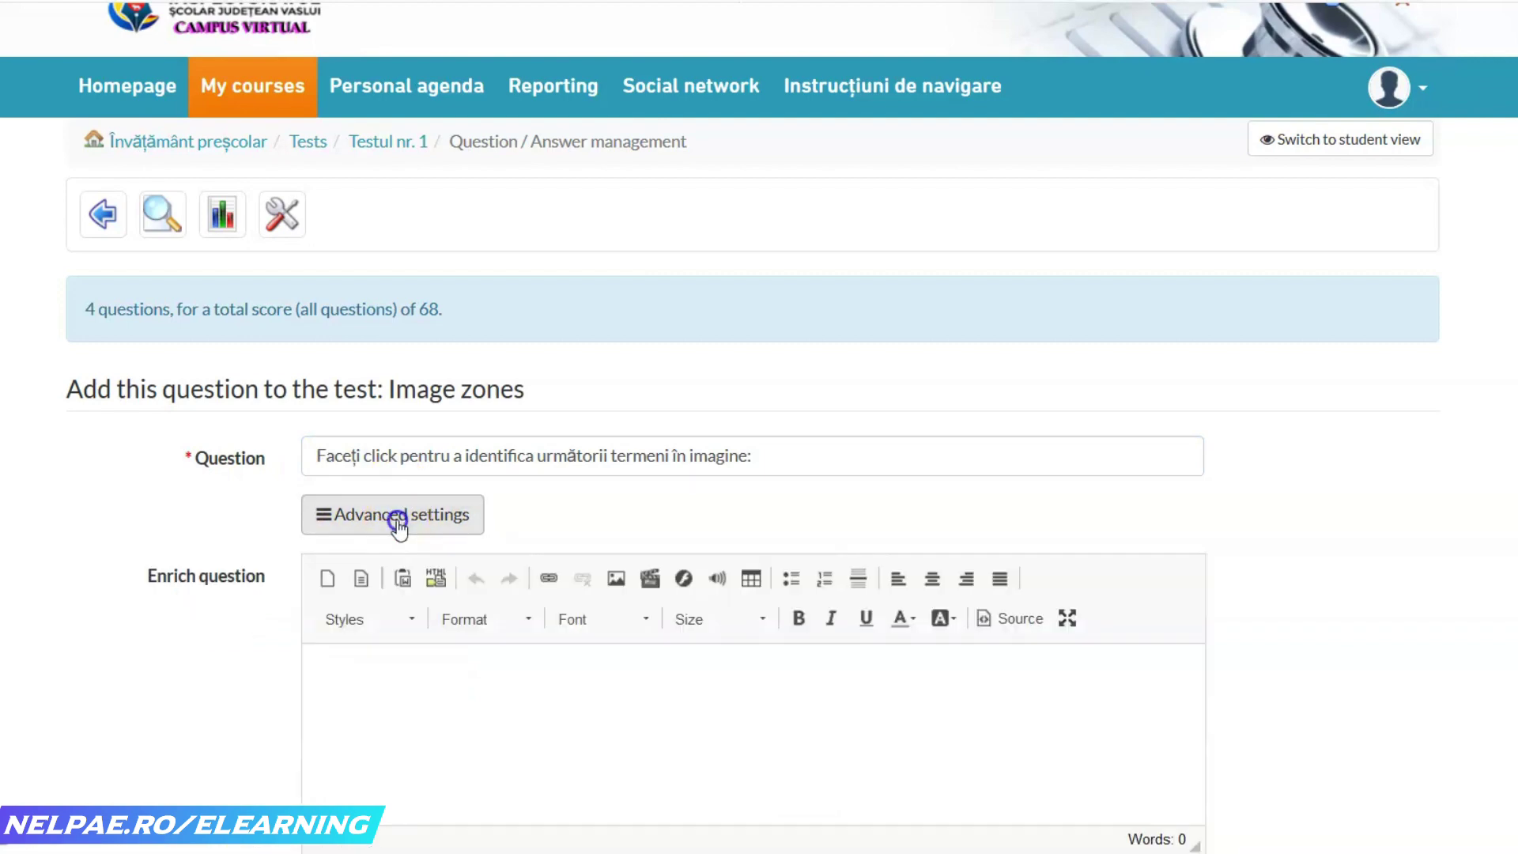
pyautogui.scroll(-5, 759, 475)
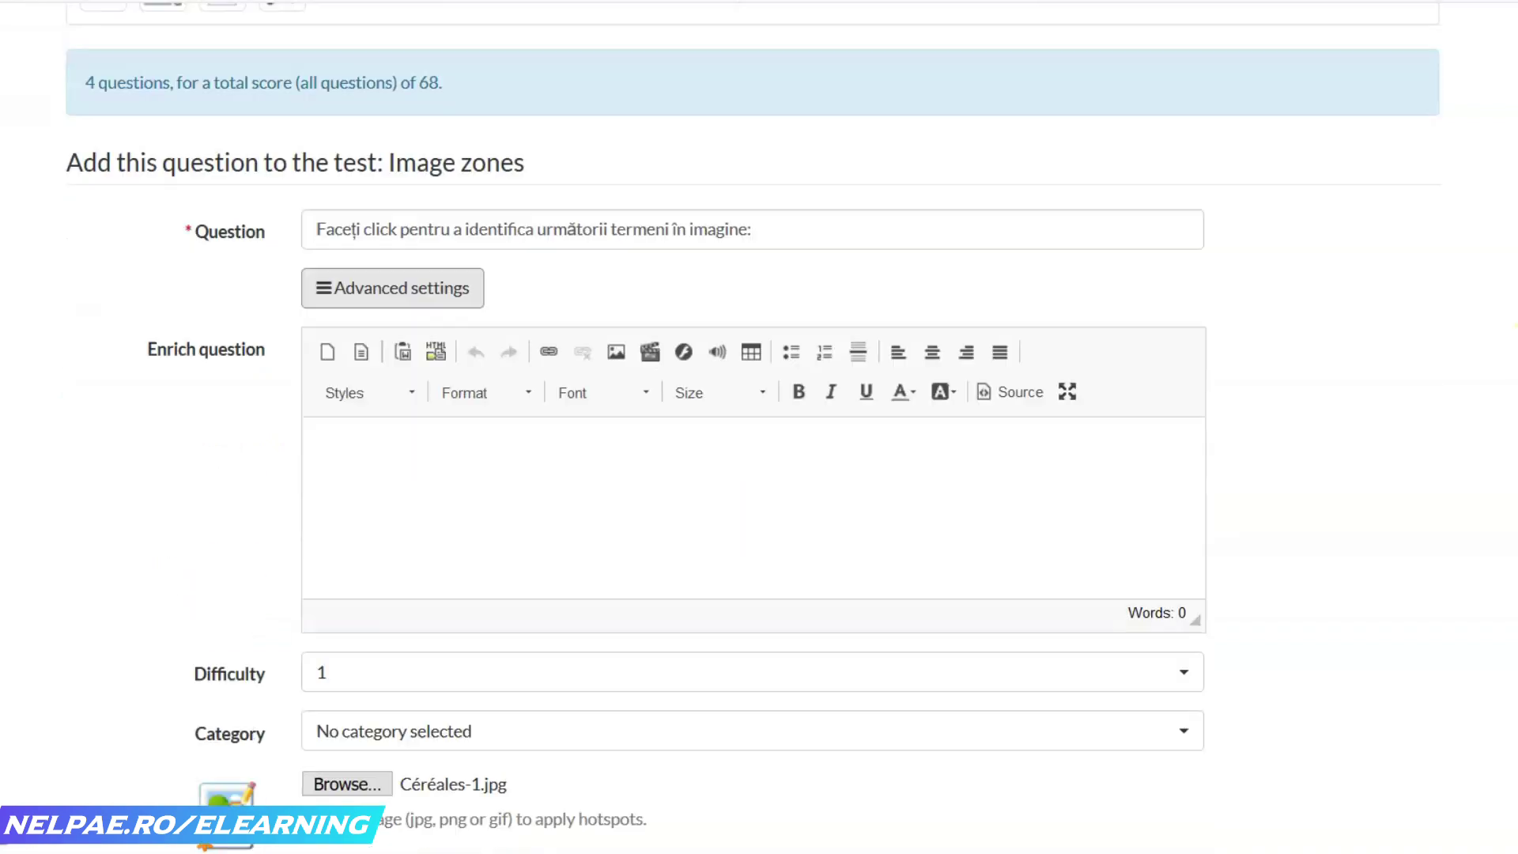
pyautogui.click(958, 470)
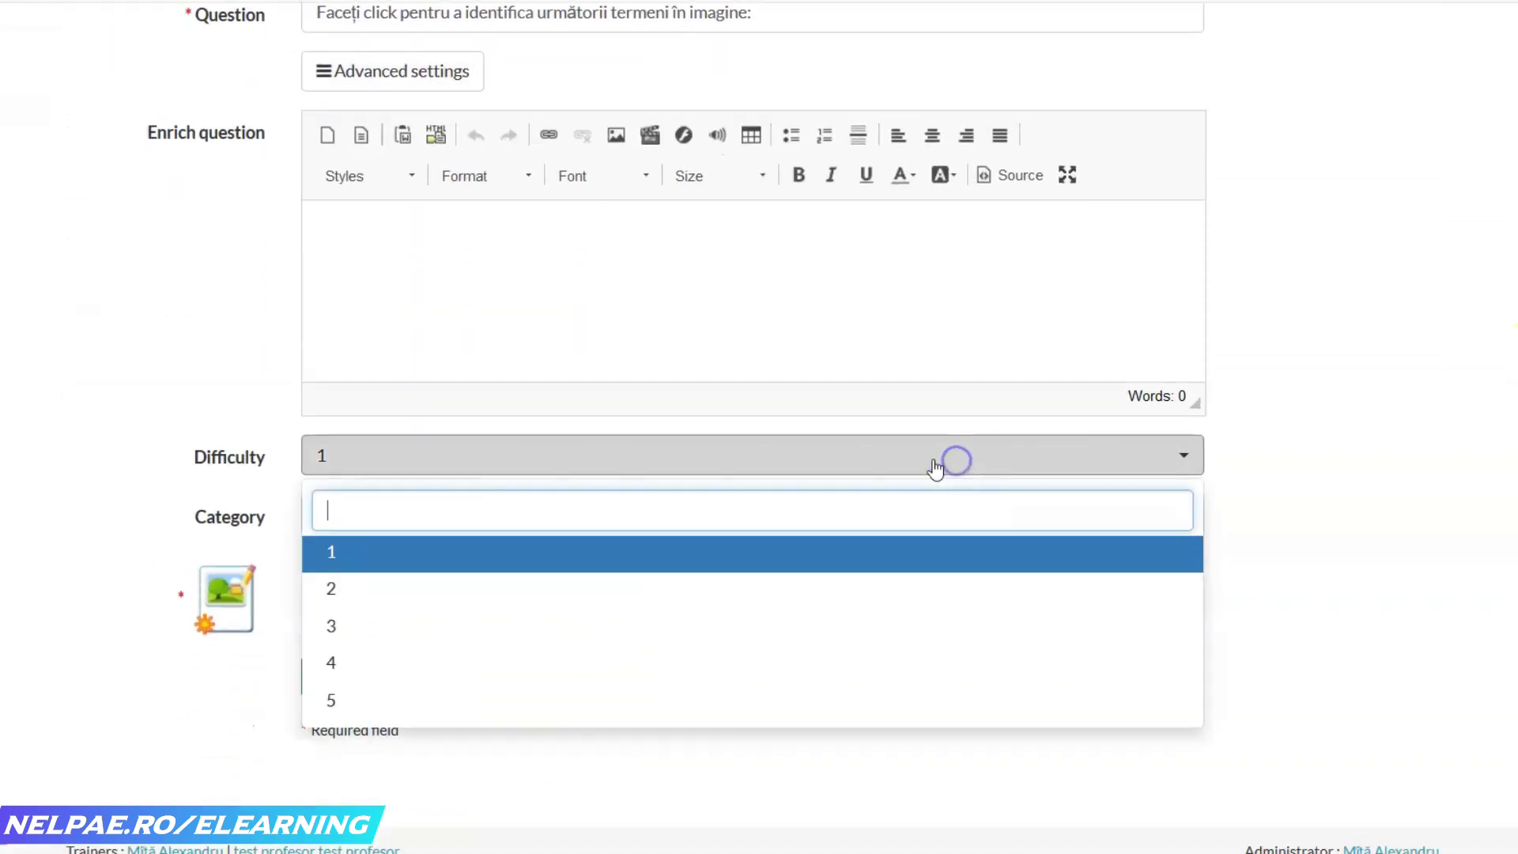
pyautogui.click(419, 668)
pyautogui.click(606, 506)
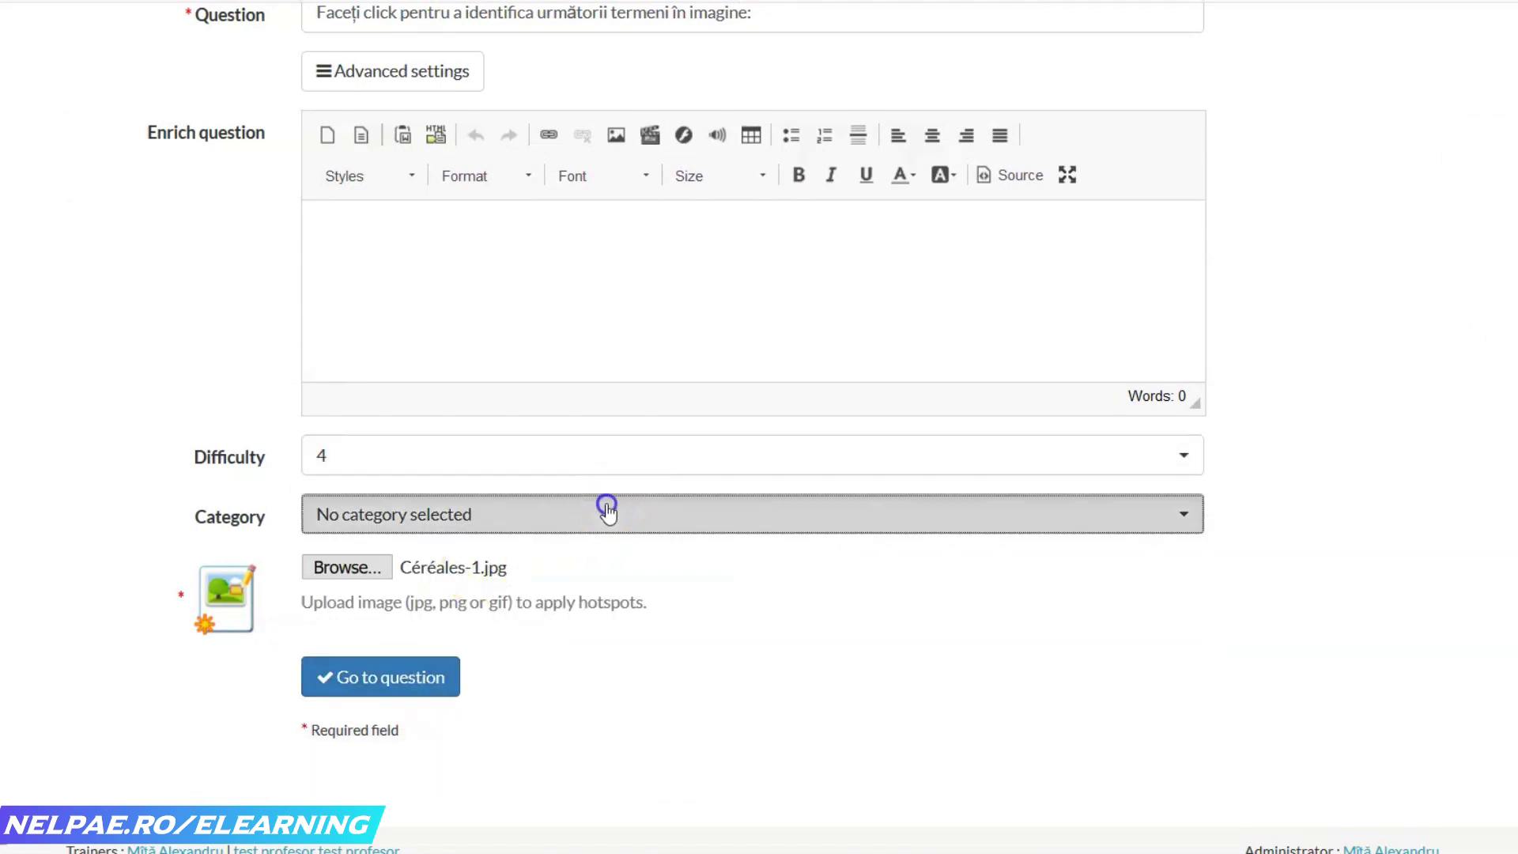
pyautogui.click(503, 723)
pyautogui.click(443, 674)
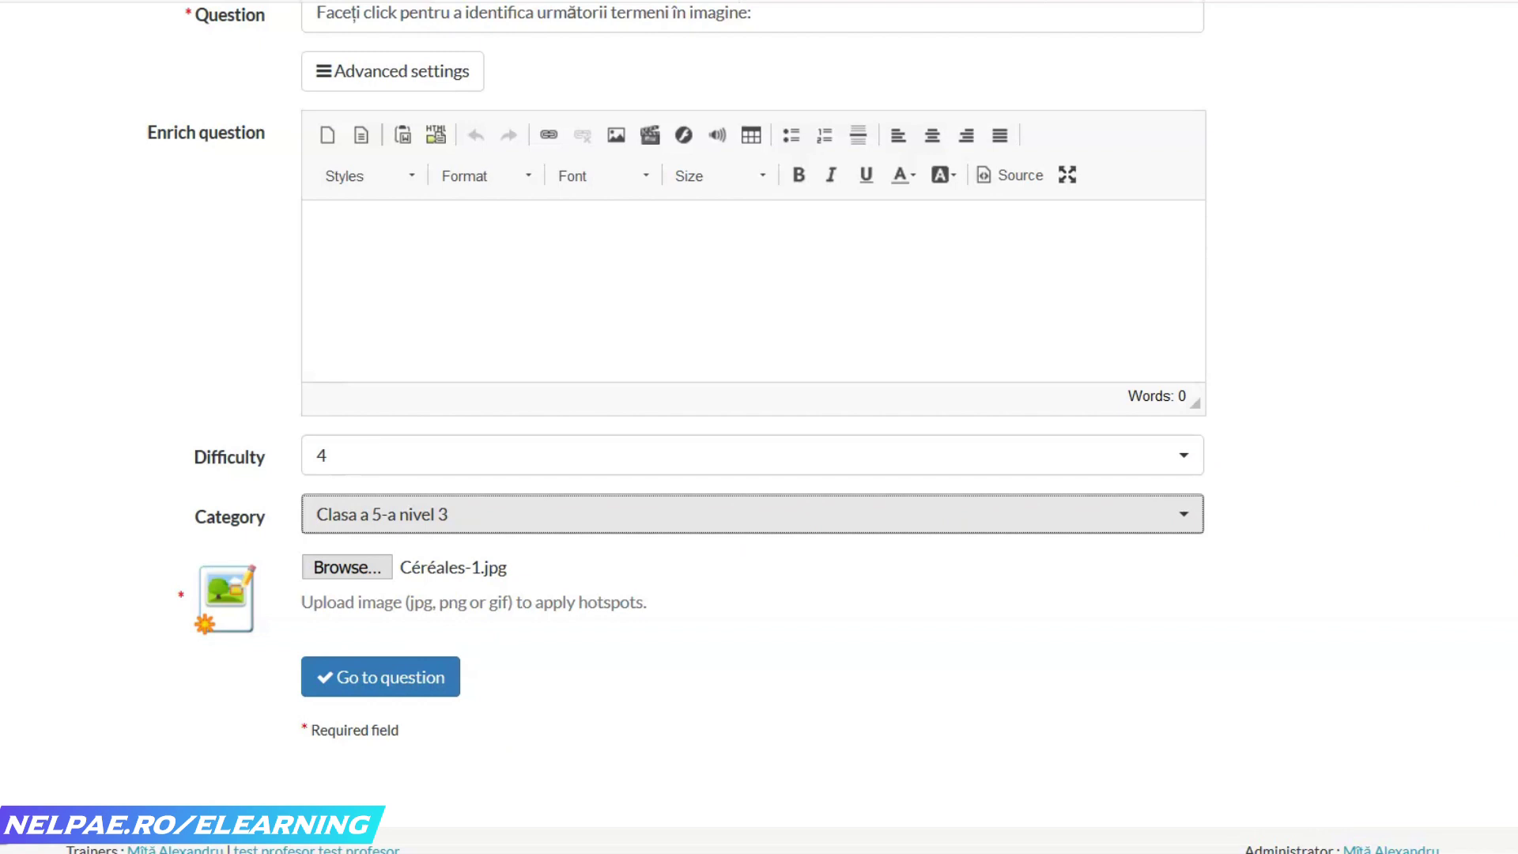
# - Go to the image zones question's hotspot setup and look over the hotspot fields, shape selector and image
pyautogui.scroll(2, 751, 427)
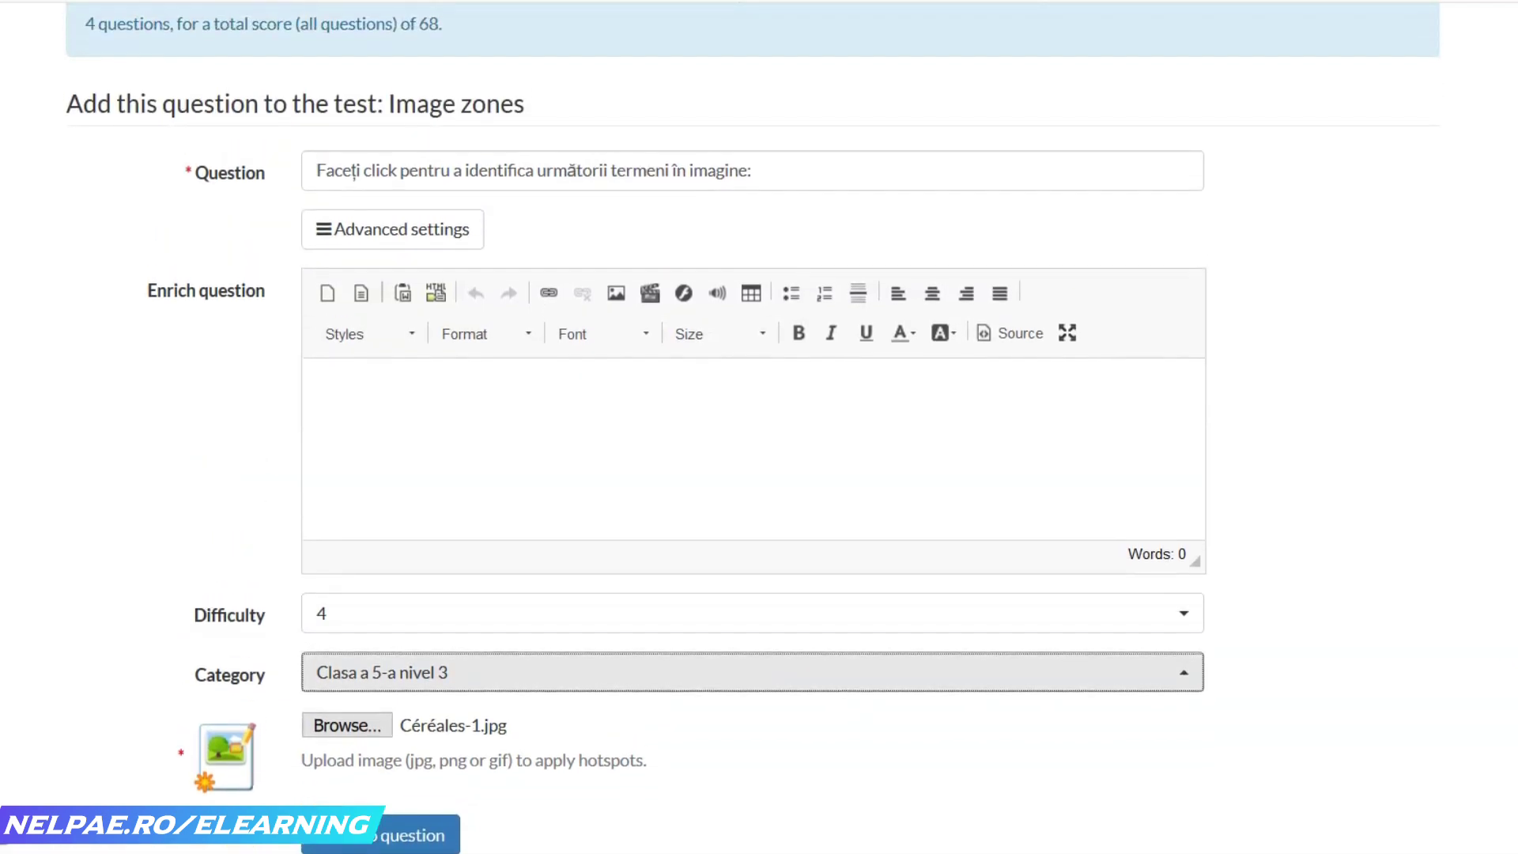
pyautogui.scroll(-2, 751, 427)
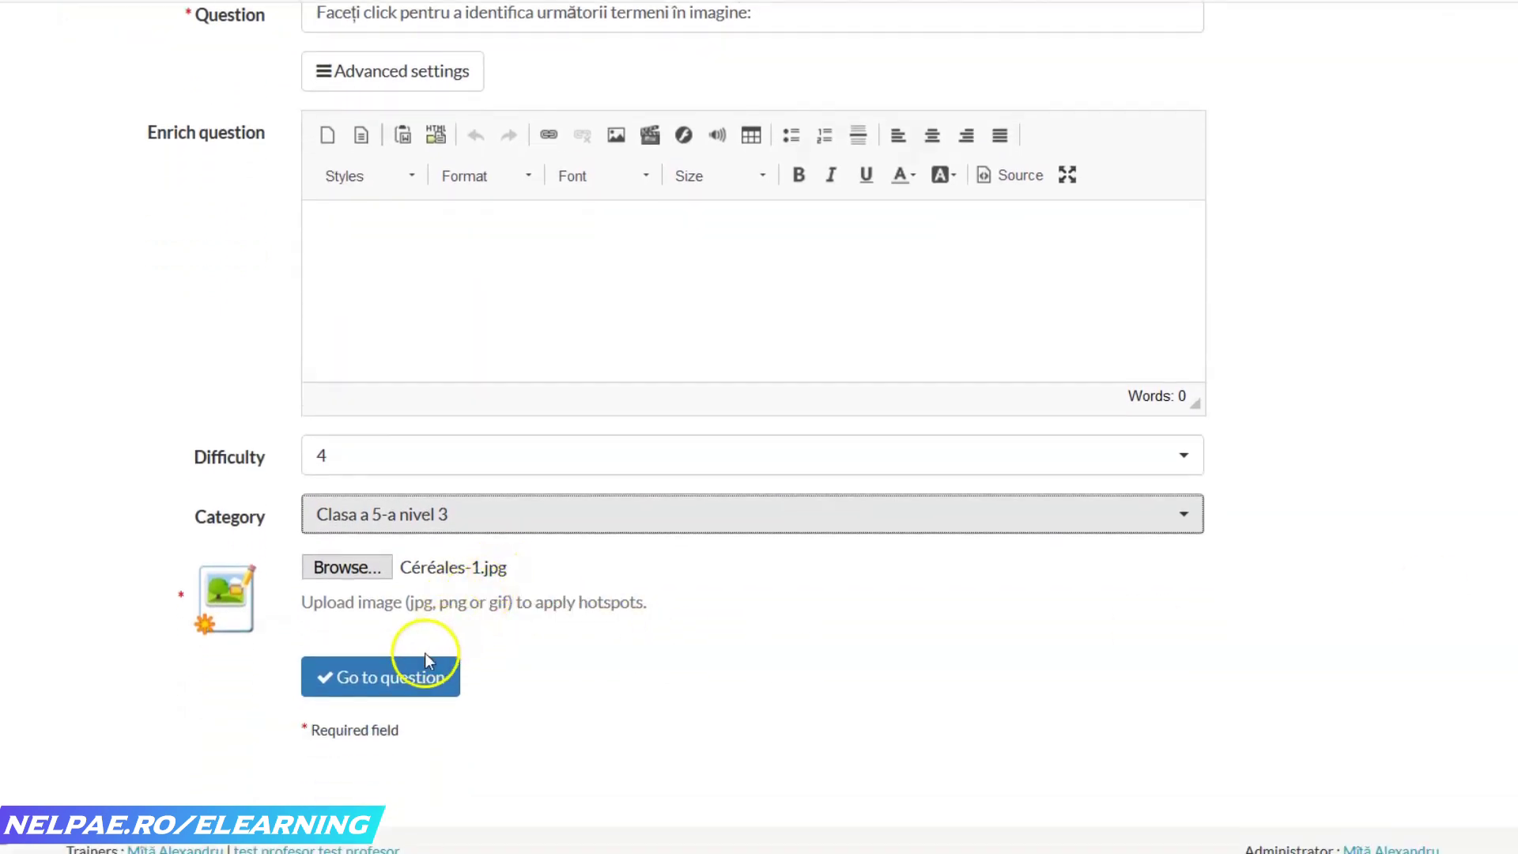
pyautogui.click(410, 677)
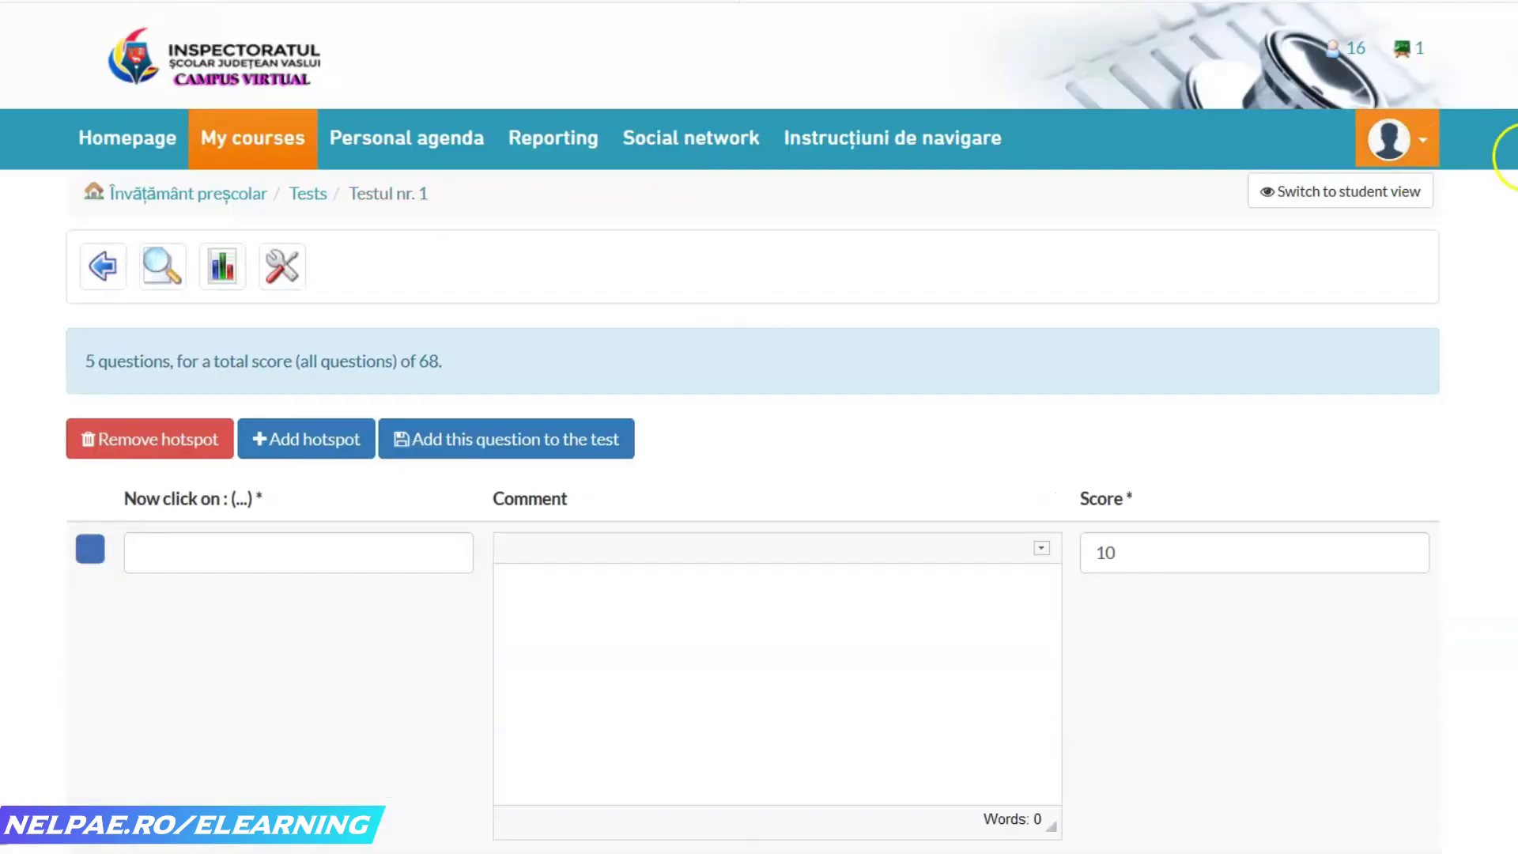
pyautogui.scroll(-4, 759, 427)
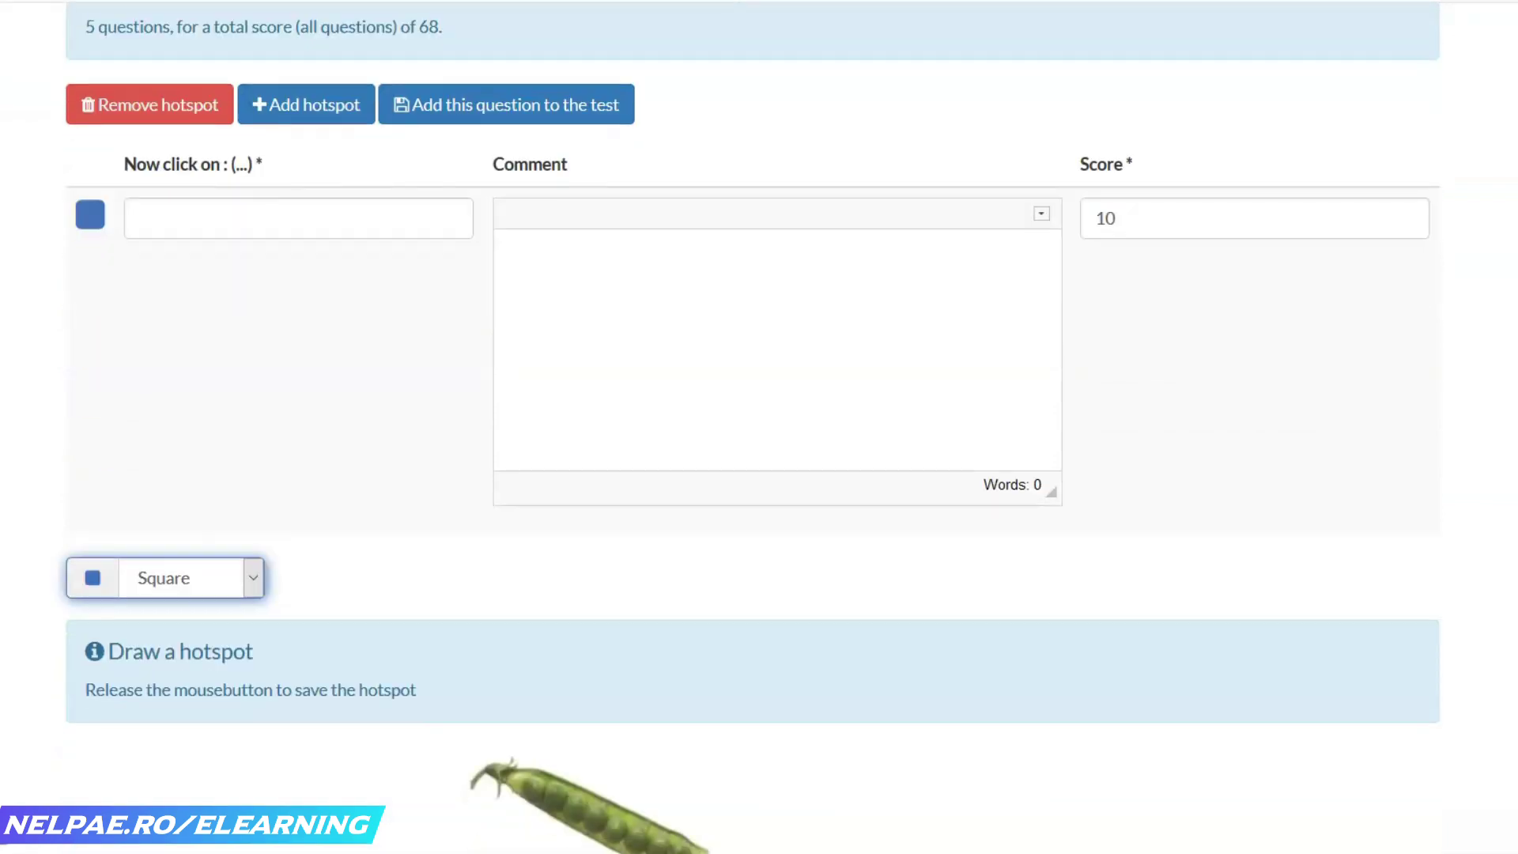
pyautogui.scroll(-2, 759, 427)
pyautogui.scroll(3, 760, 427)
pyautogui.scroll(-6, 759, 427)
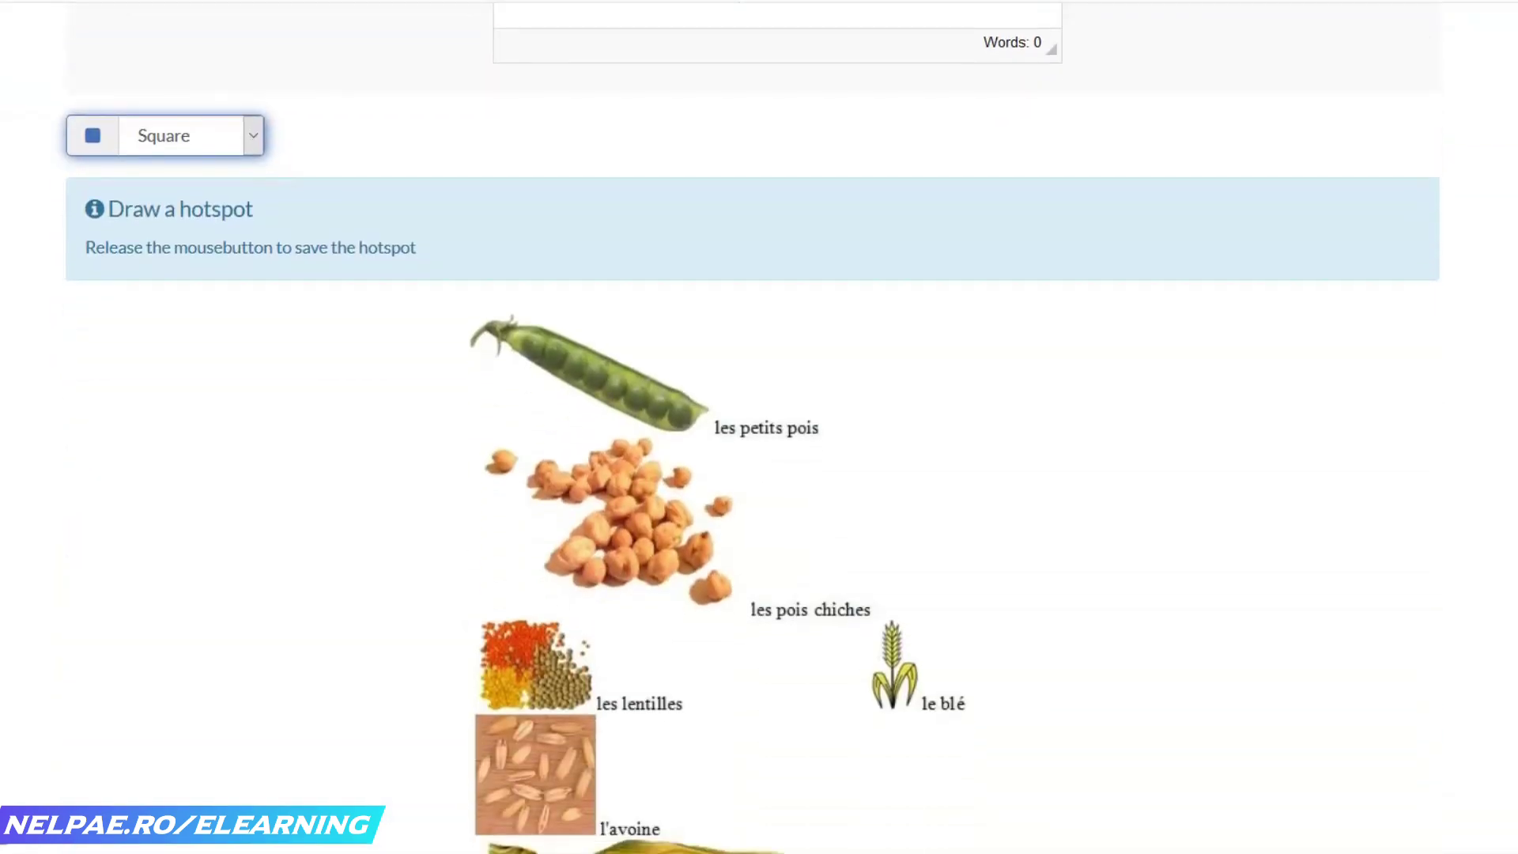
pyautogui.scroll(3, 759, 427)
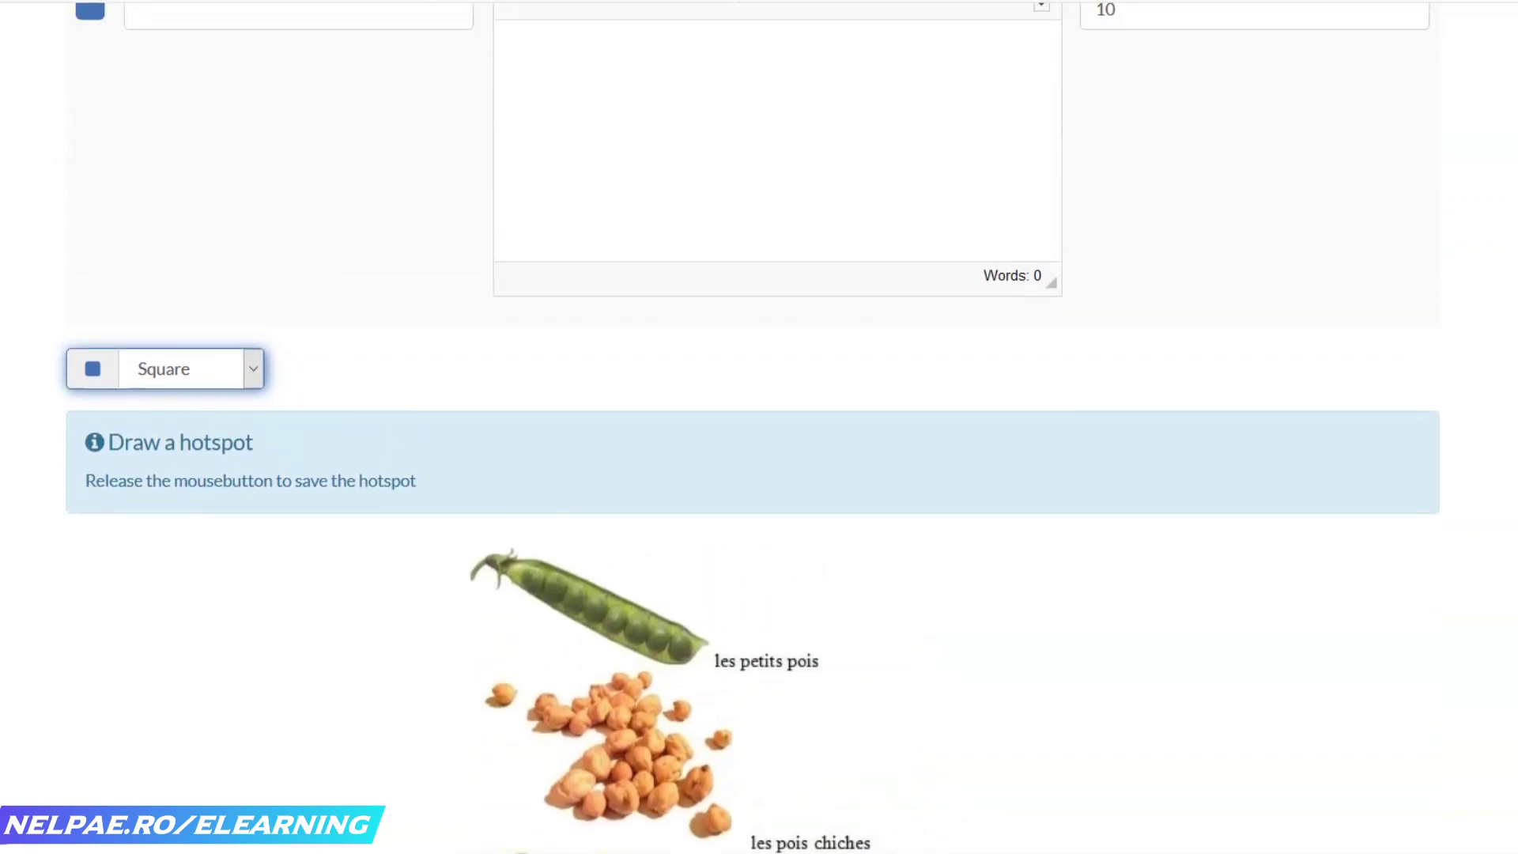
pyautogui.scroll(3, 759, 427)
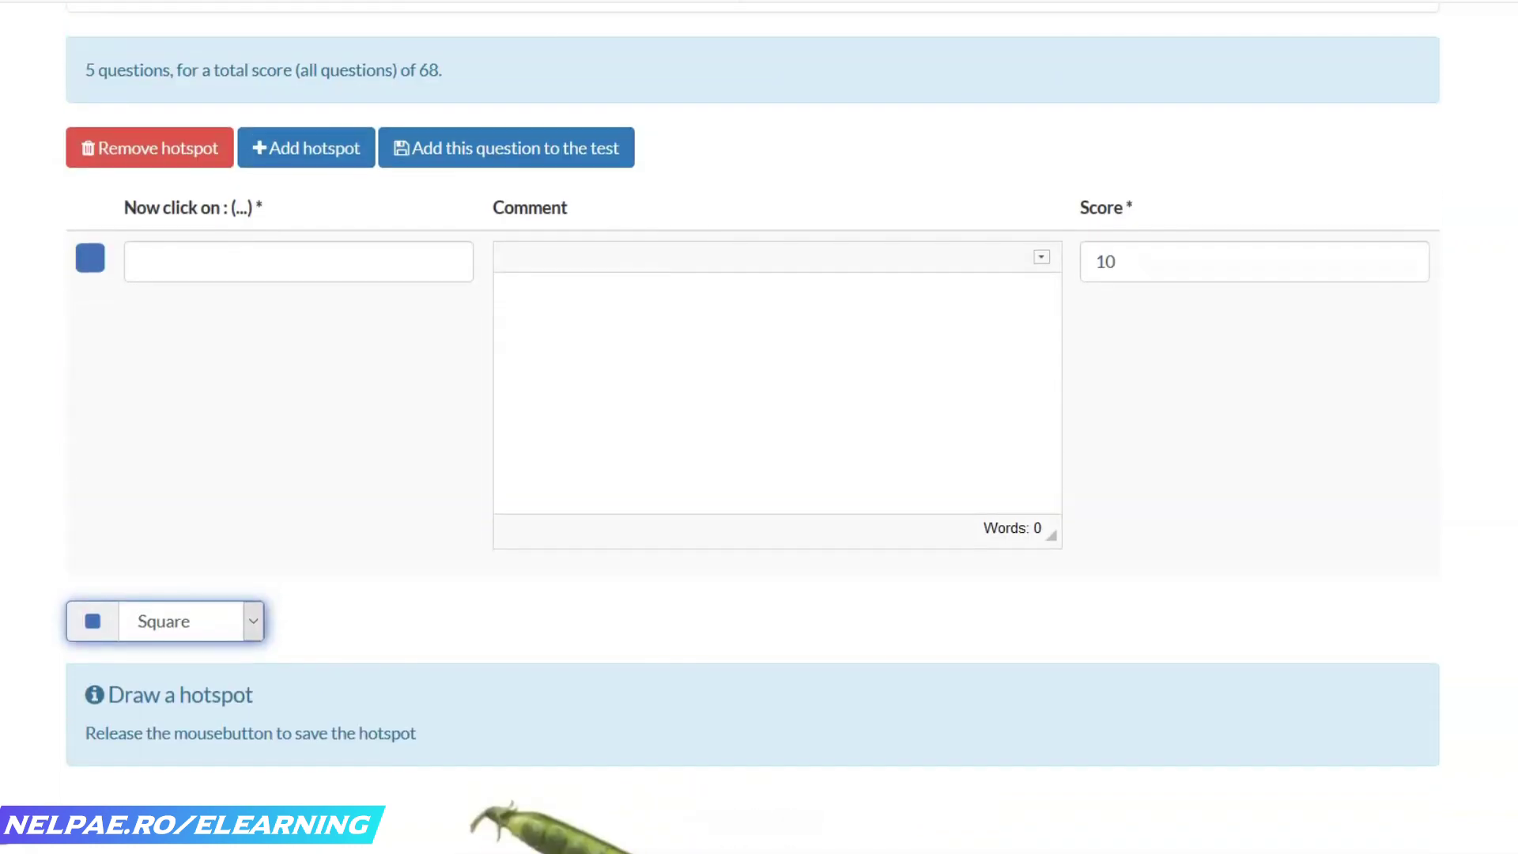
pyautogui.scroll(-4, 108, 317)
pyautogui.scroll(2, 108, 317)
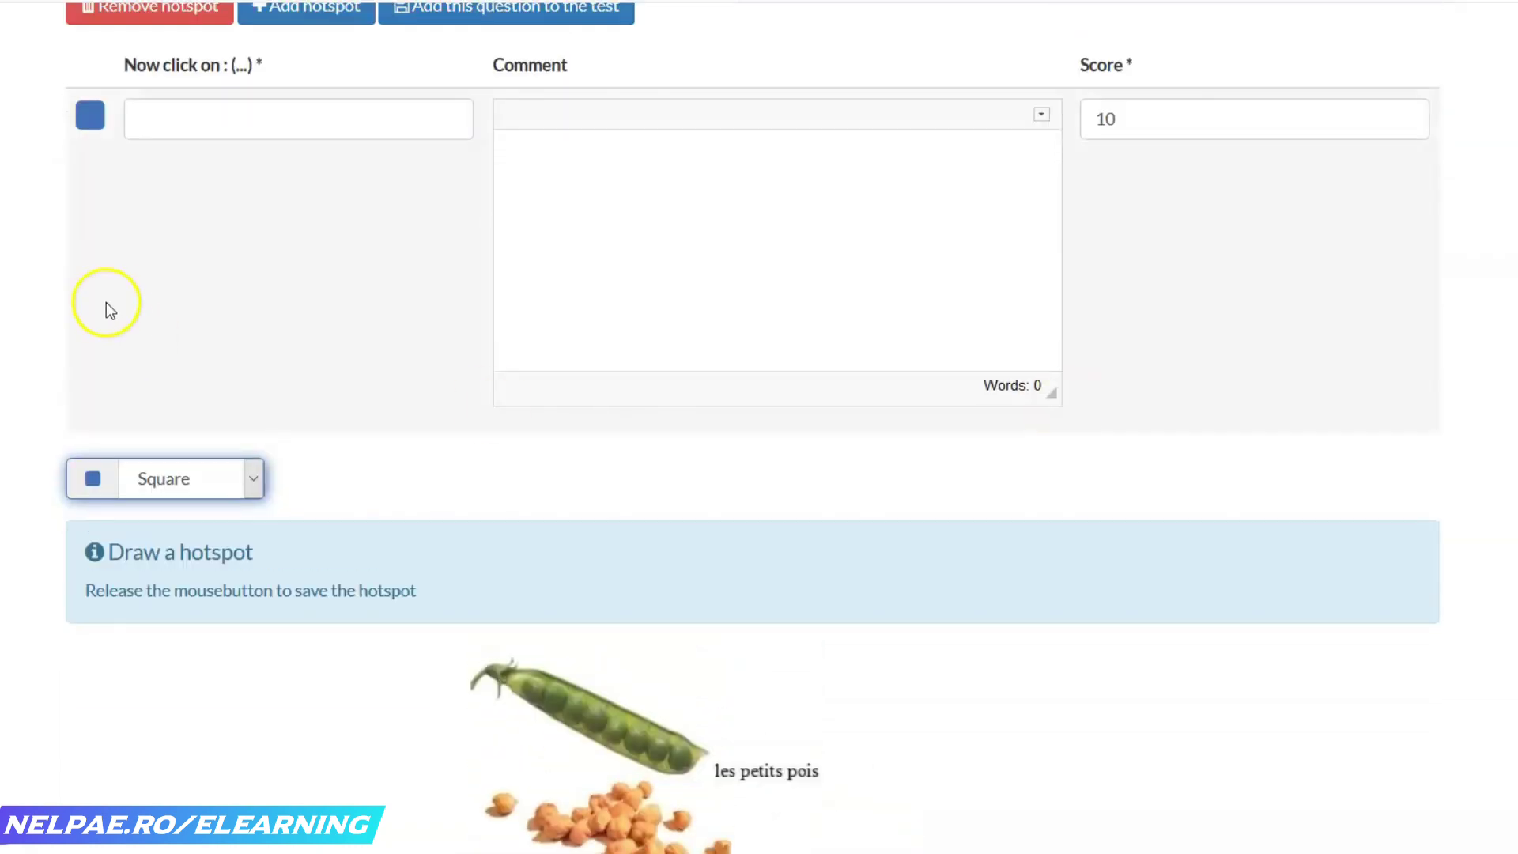
# - Copy "a) cartoful" from the Word document into the first hotspot's "Now click on" field
pyautogui.click(143, 119)
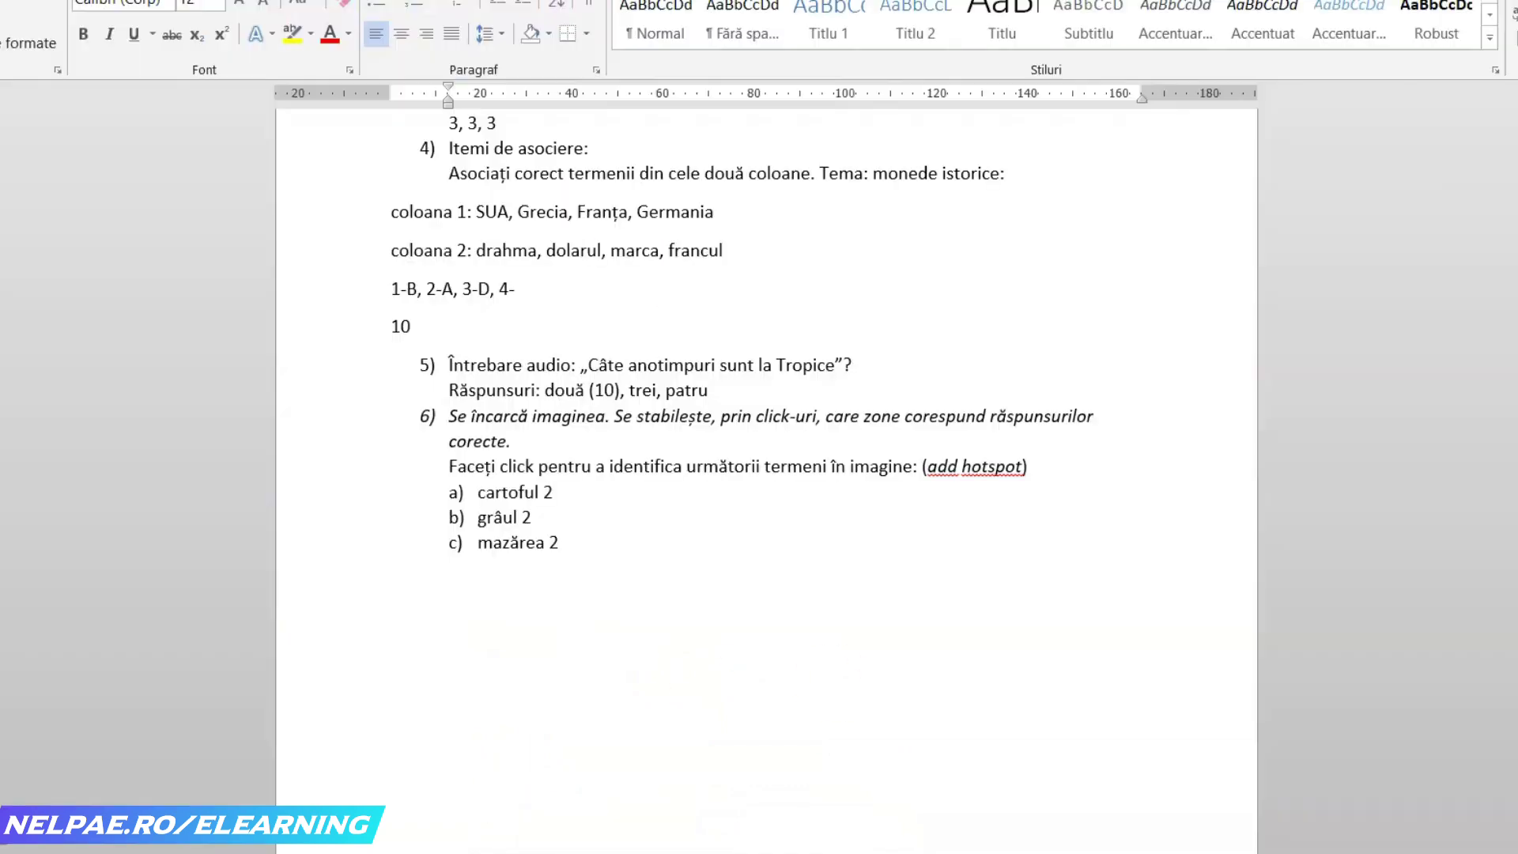
pyautogui.moveTo(913, 466); pyautogui.dragTo(449, 466)
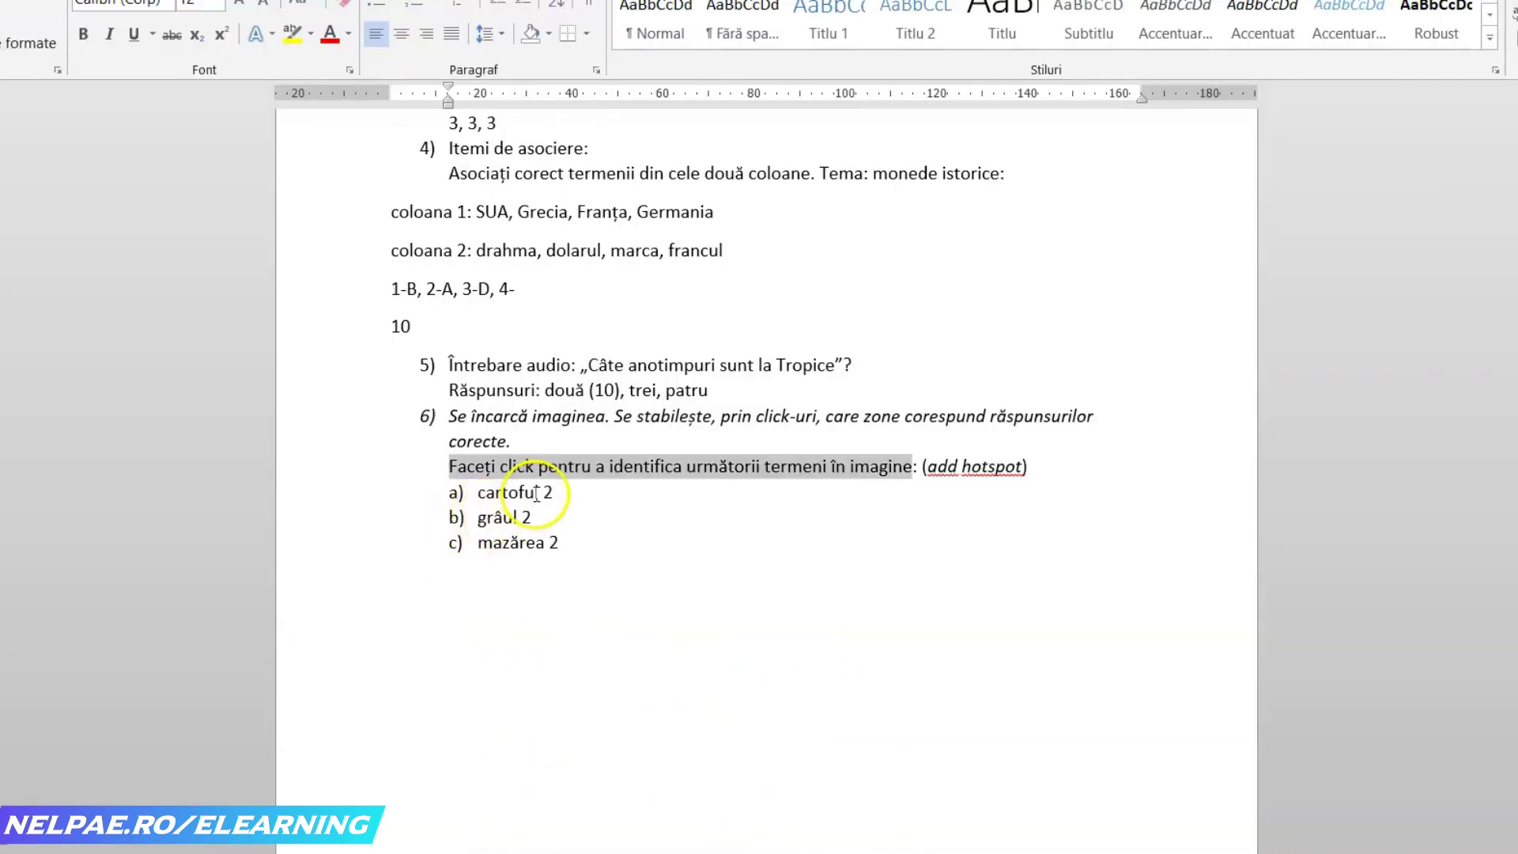
pyautogui.moveTo(540, 493); pyautogui.dragTo(478, 498)
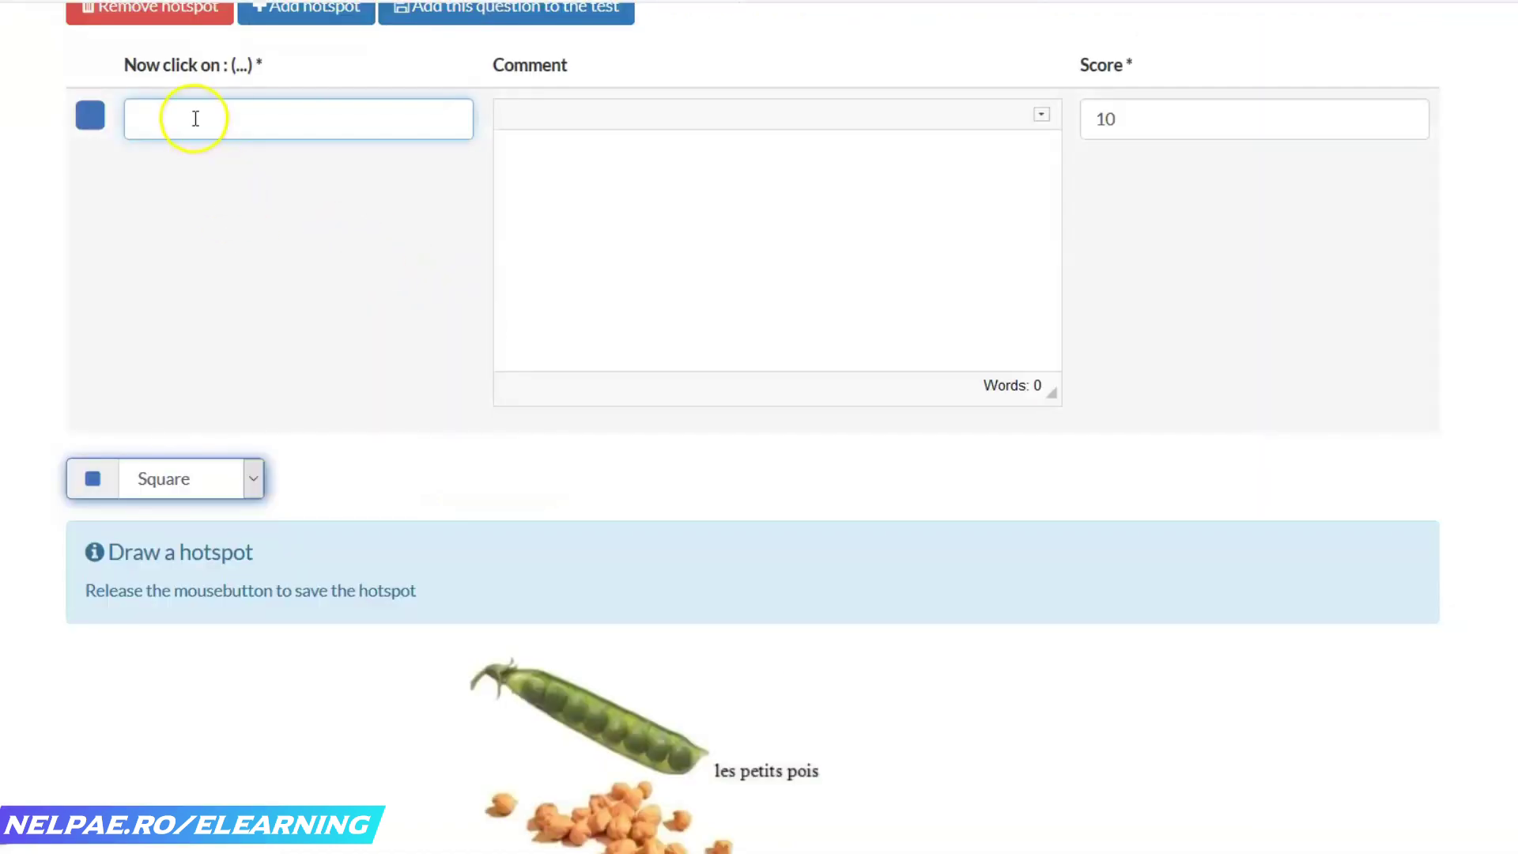
pyautogui.write('a)\tcartoful')
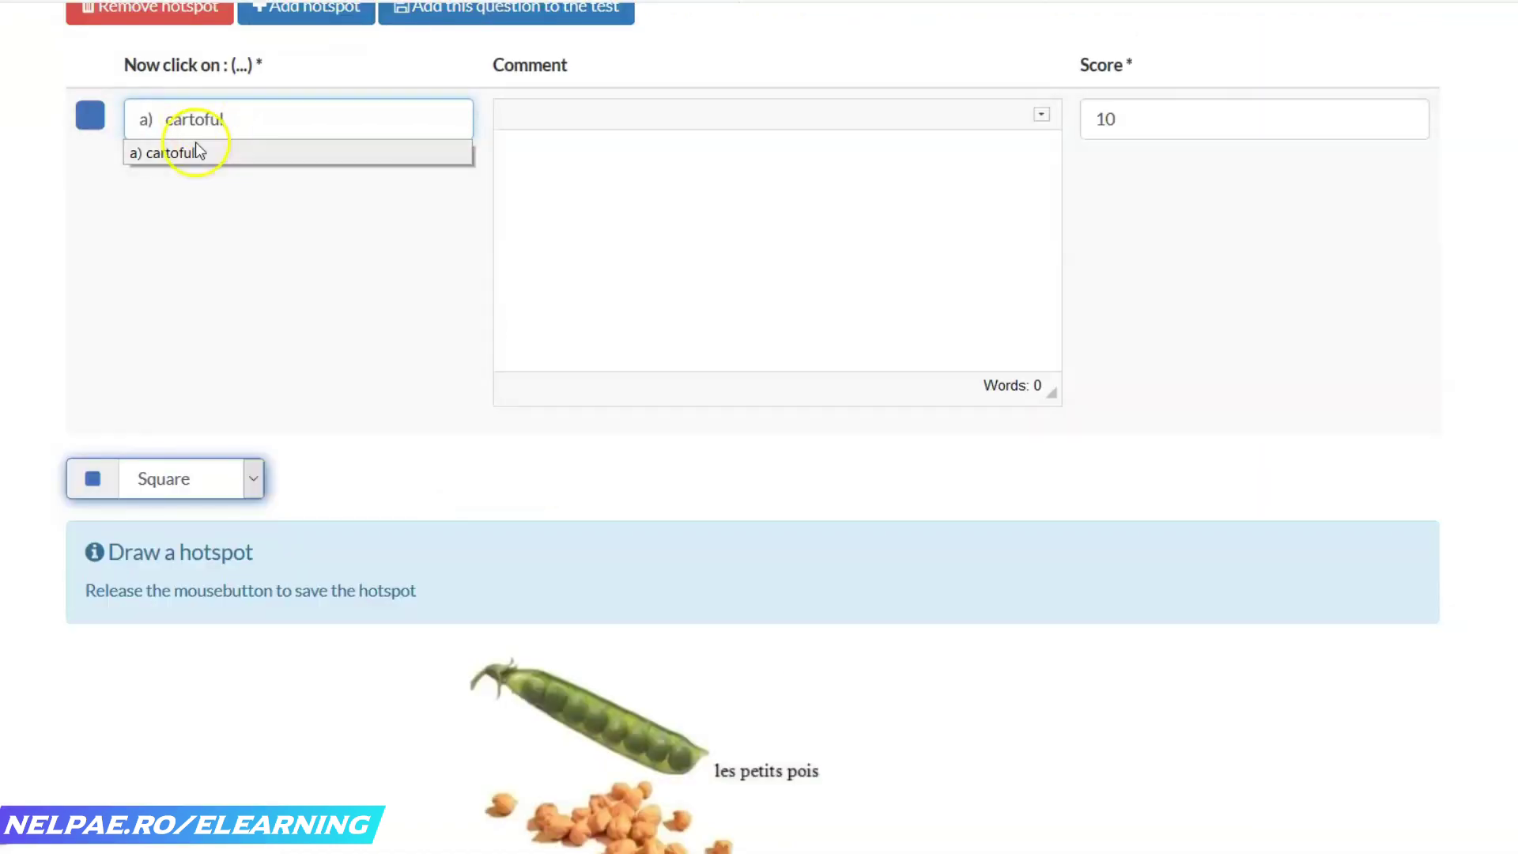
pyautogui.click(196, 152)
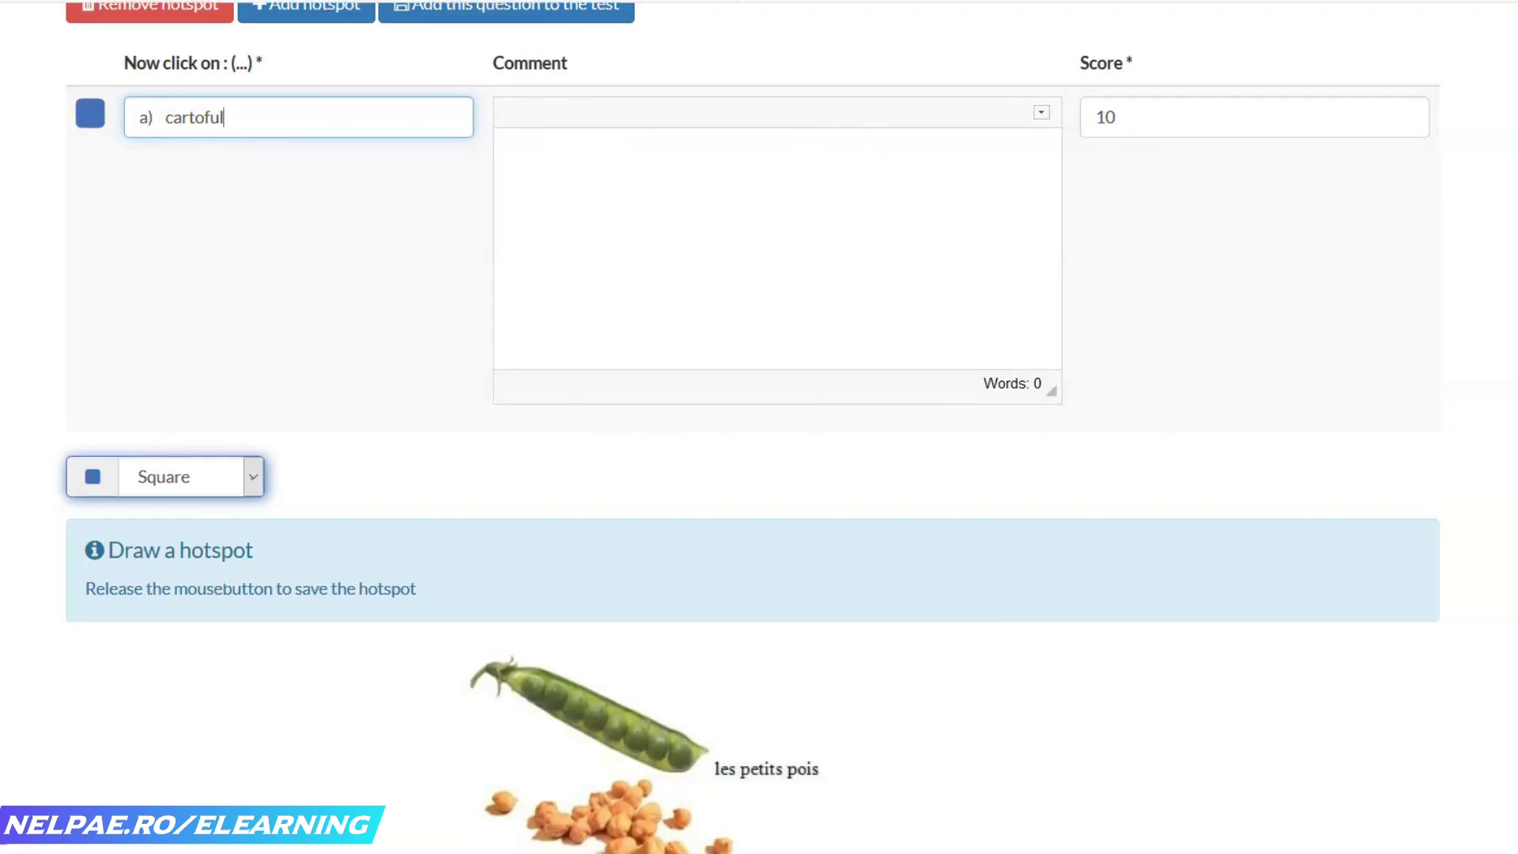
# - Draw the first hotspot as a square zone around the potatoes and their "la pomme de terre" label
pyautogui.scroll(-6, 759, 427)
pyautogui.scroll(-2, 759, 427)
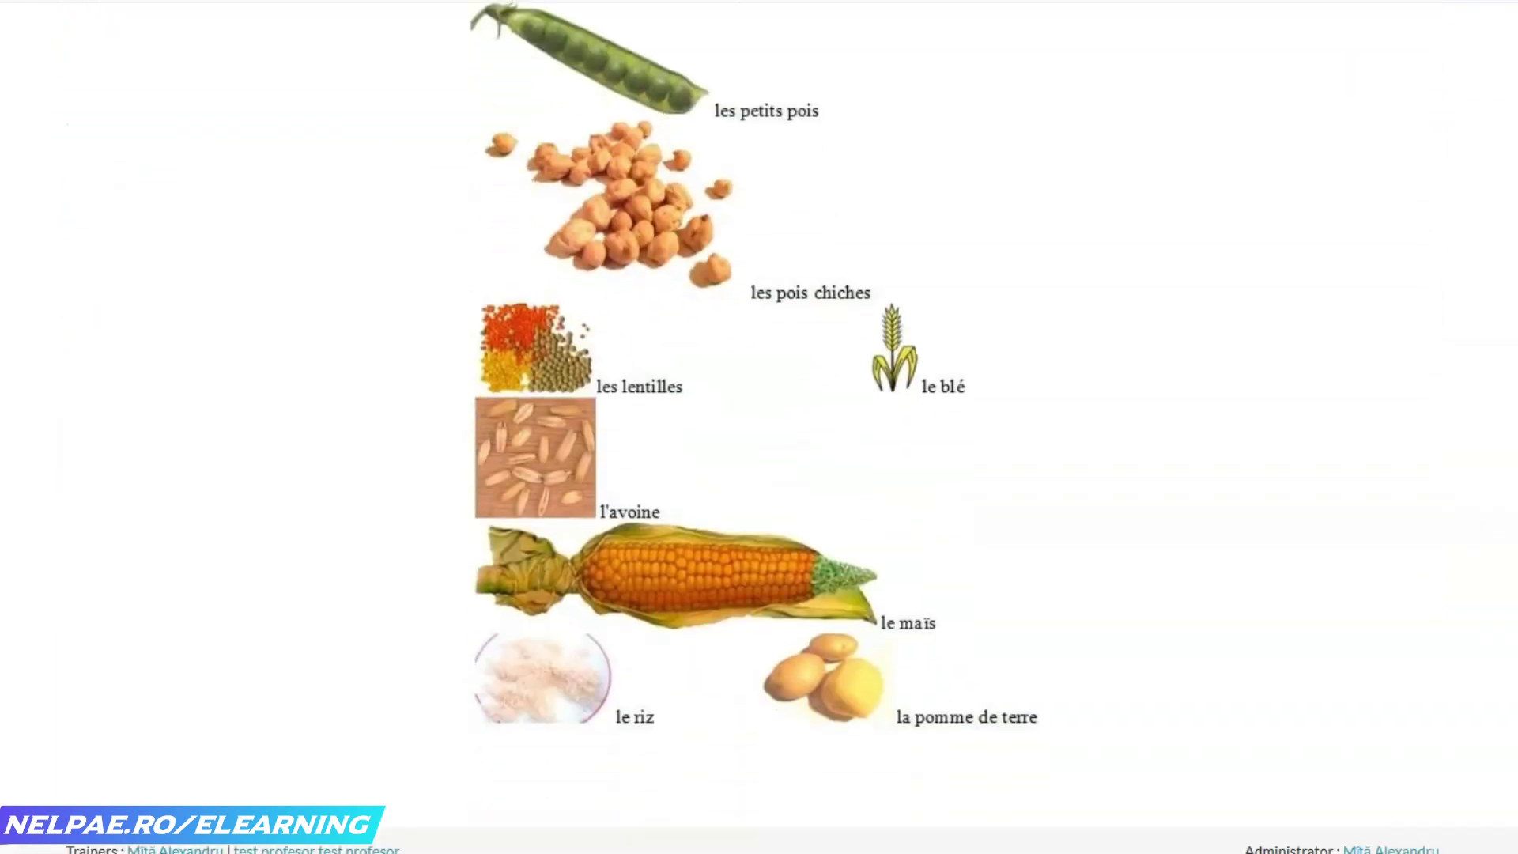
pyautogui.moveTo(716, 631); pyautogui.dragTo(925, 695)
pyautogui.click(918, 728)
pyautogui.moveTo(773, 631); pyautogui.dragTo(1060, 756)
pyautogui.moveTo(906, 734); pyautogui.dragTo(1061, 737)
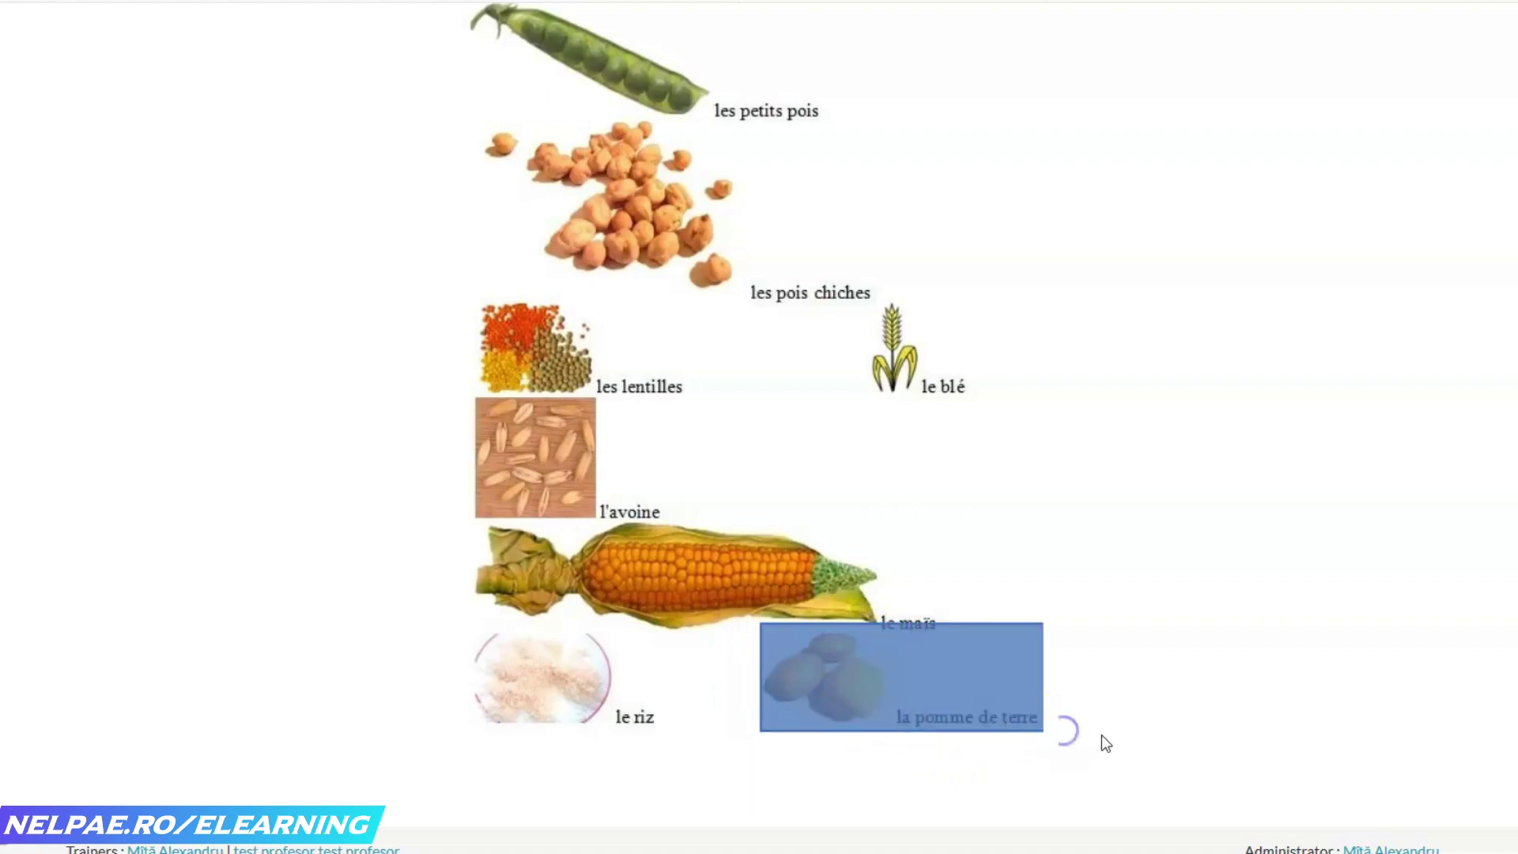
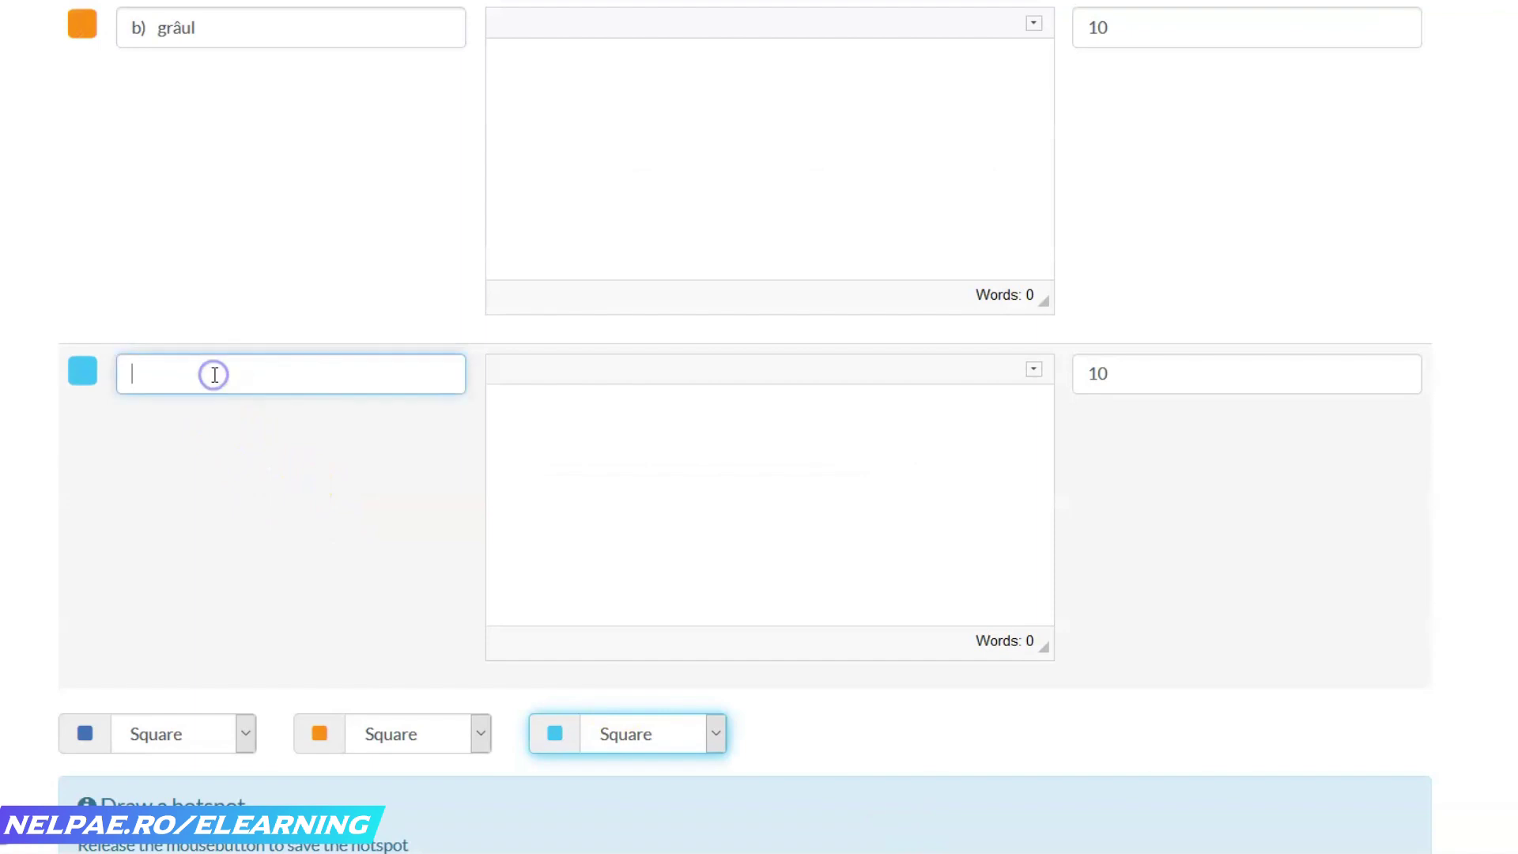
# - Name the third hotspot "c) mazărea" and draw its square zone around the pea pod and its "les petits pois" label
pyautogui.click(235, 407)
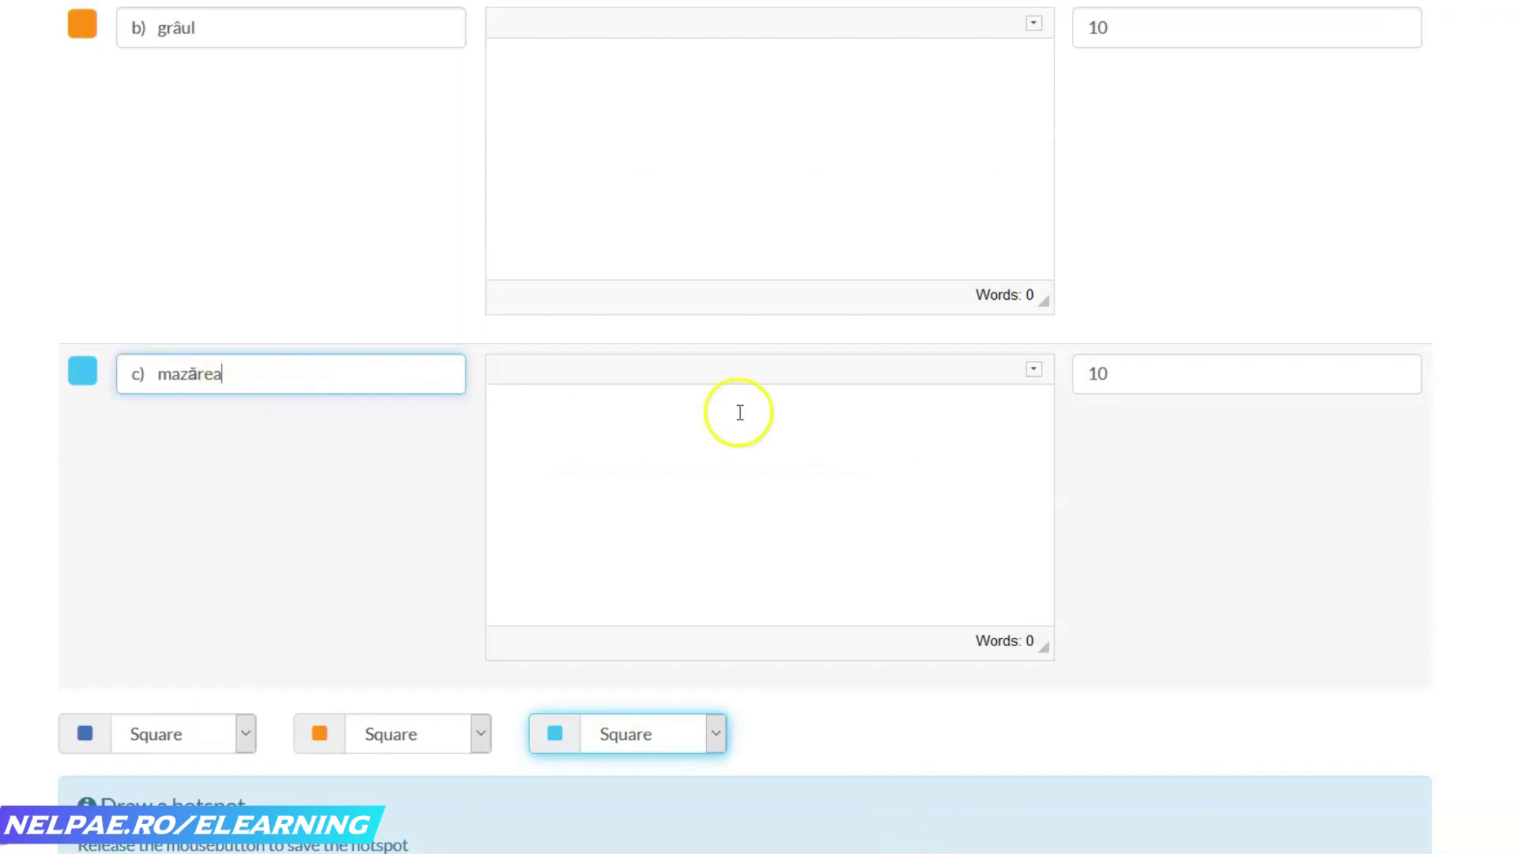
pyautogui.scroll(-7, 760, 427)
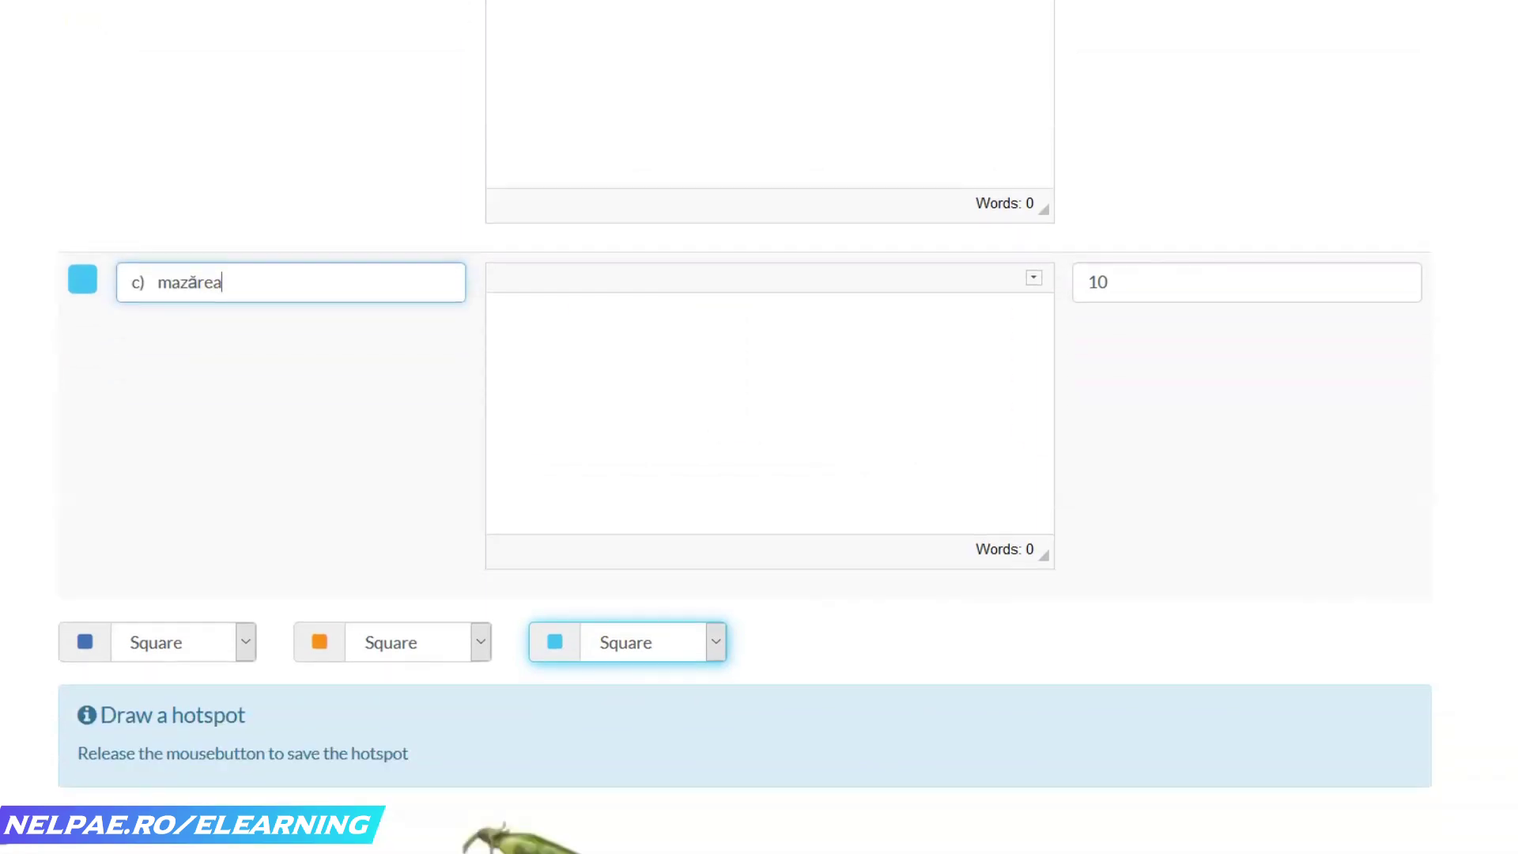
pyautogui.scroll(-3, 759, 427)
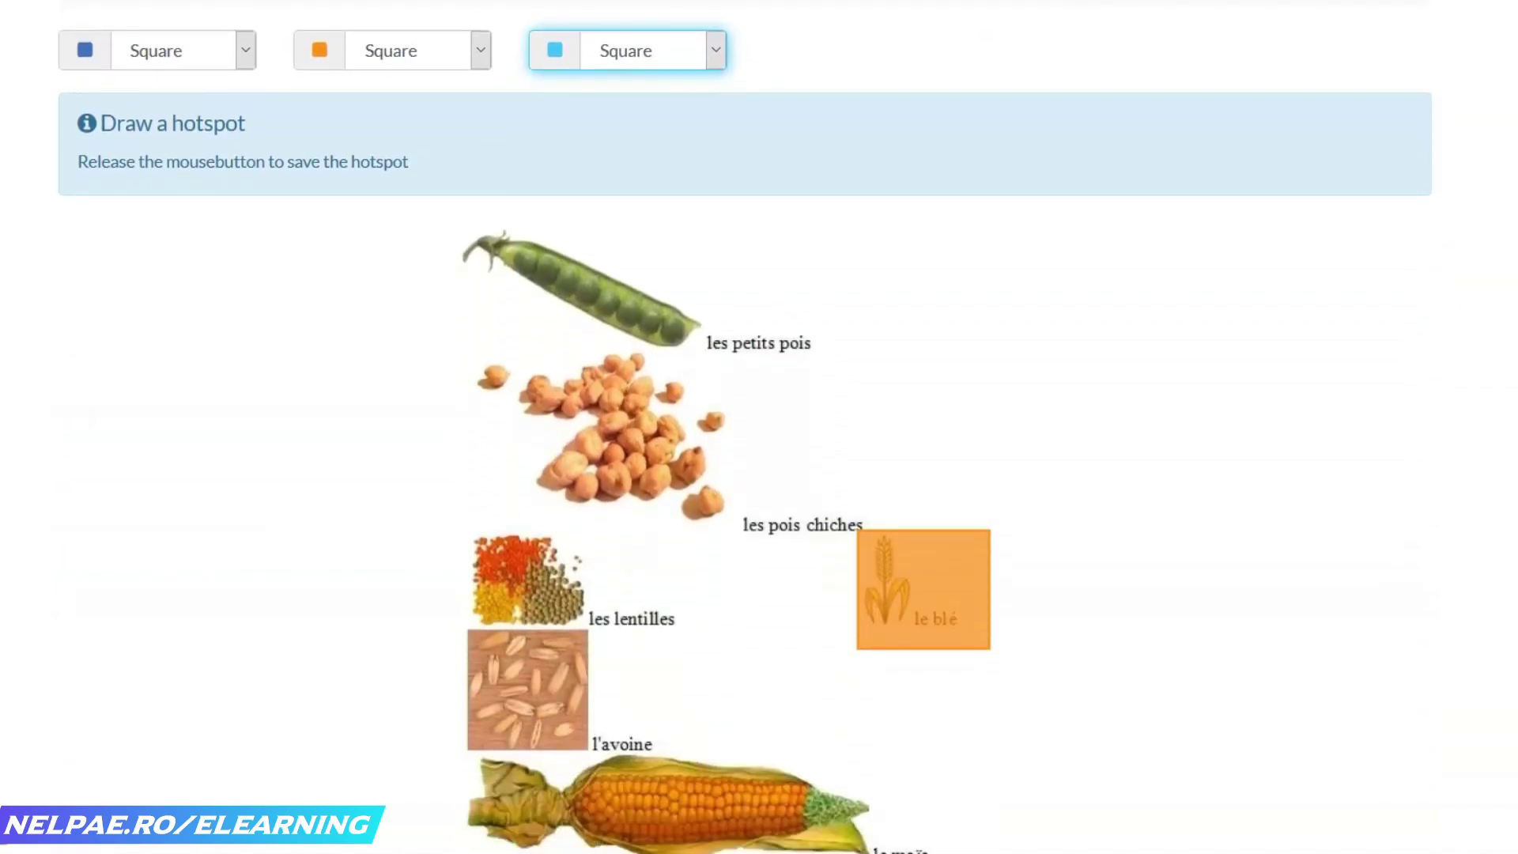
pyautogui.scroll(2, 759, 427)
pyautogui.scroll(-4, 759, 427)
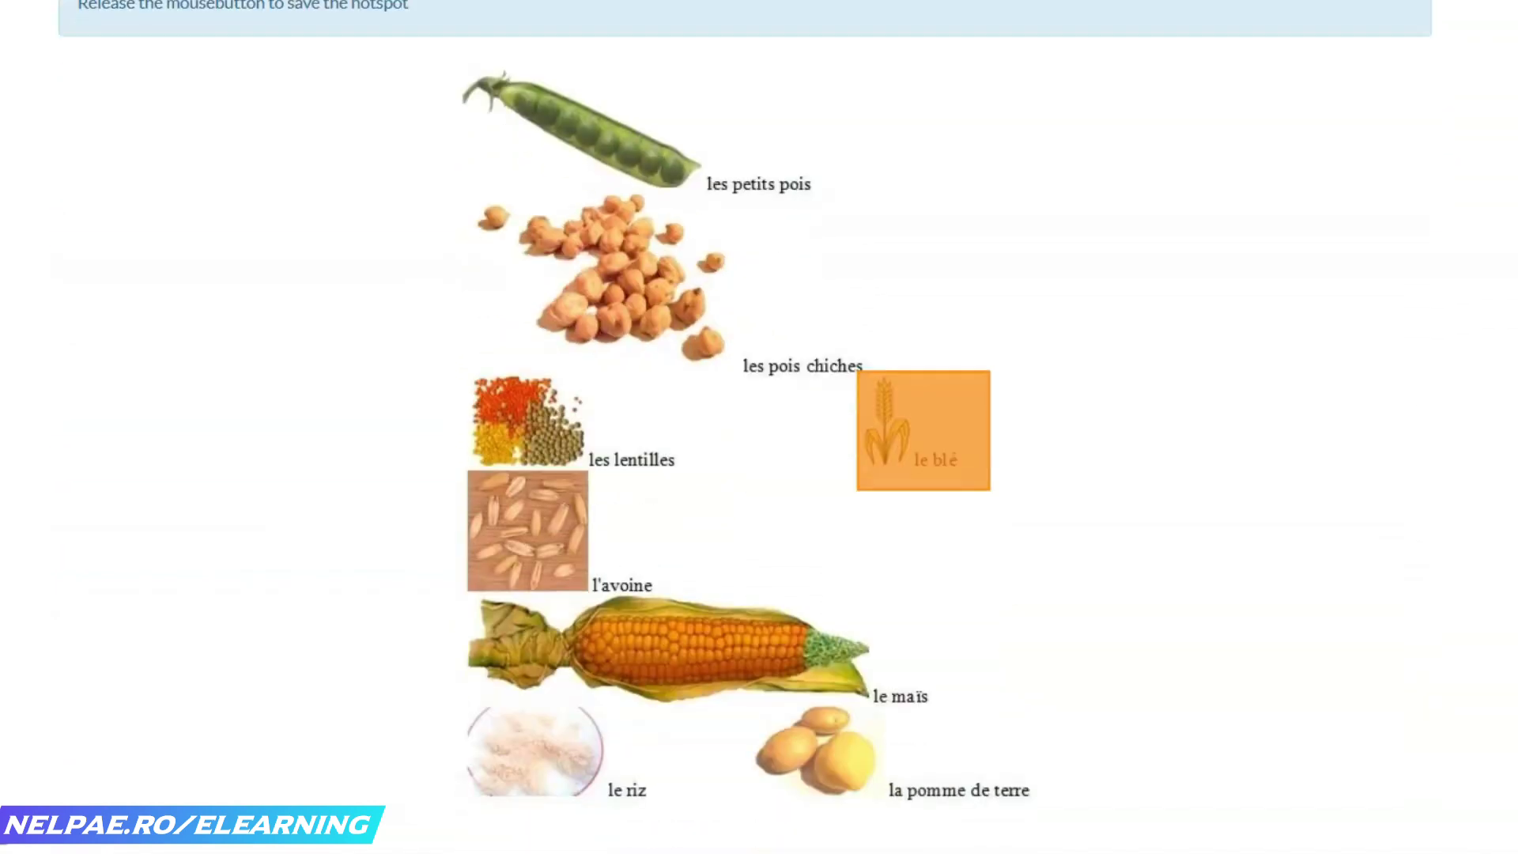
pyautogui.scroll(5, 1015, 623)
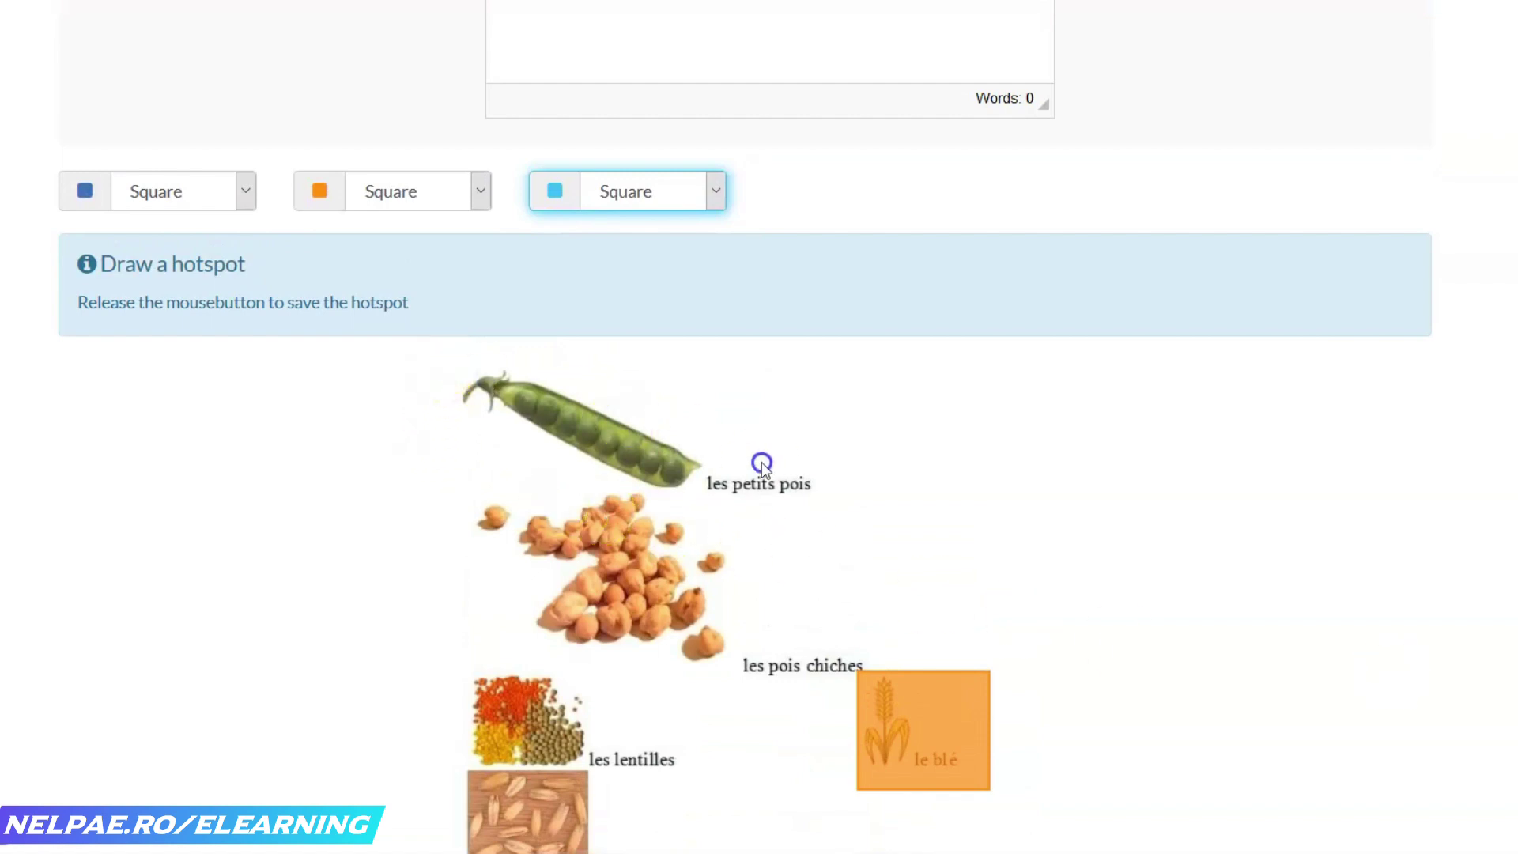
pyautogui.moveTo(853, 508); pyautogui.dragTo(467, 387)
pyautogui.moveTo(872, 492); pyautogui.dragTo(336, 388)
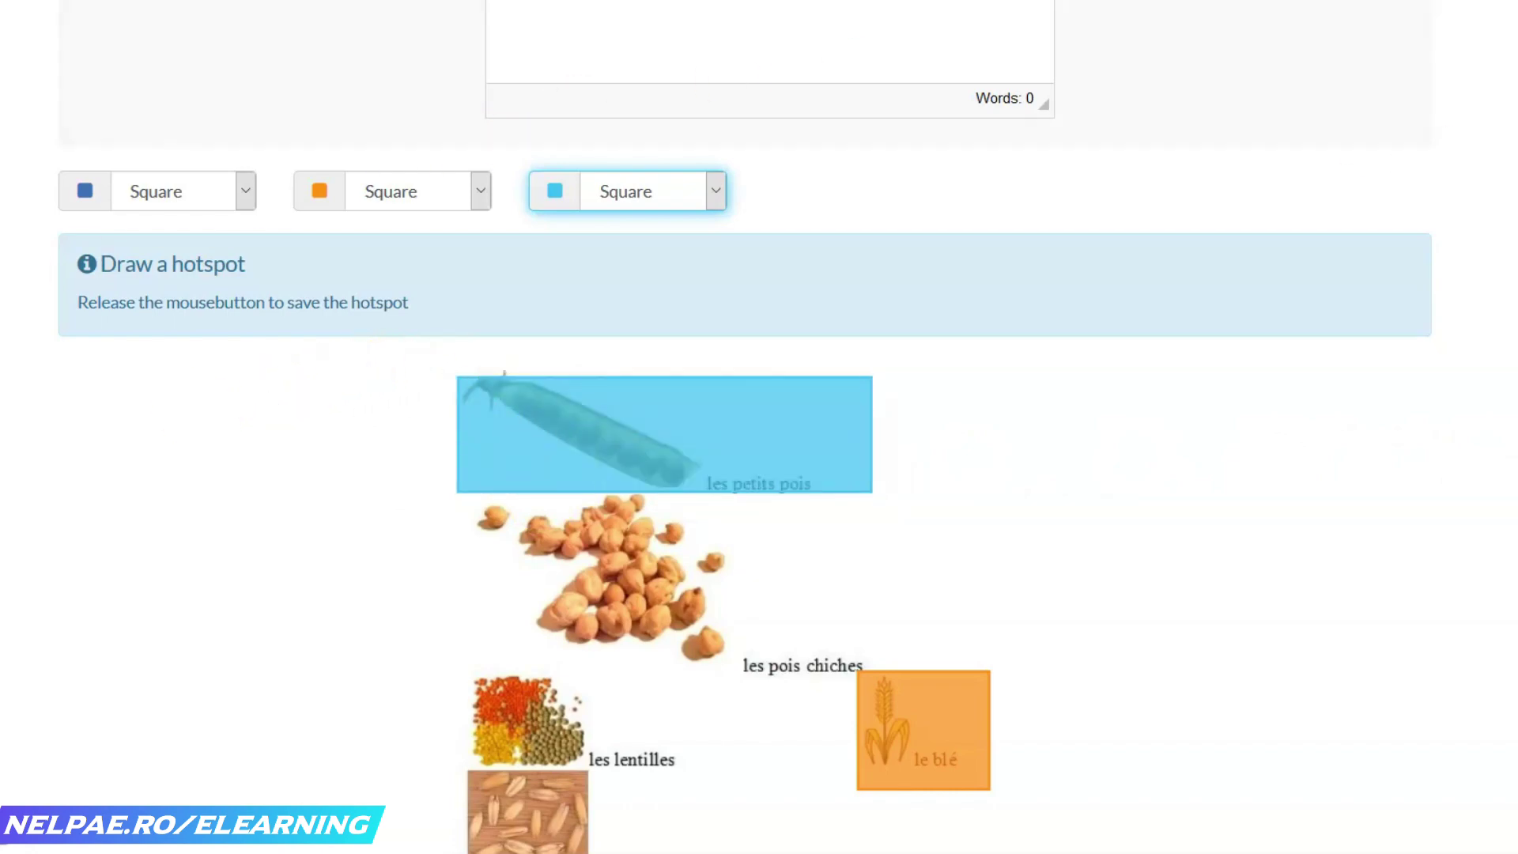
# - Check the zones drawn on the image and add the image zones question to the test
pyautogui.scroll(1, 745, 475)
pyautogui.scroll(-6, 744, 475)
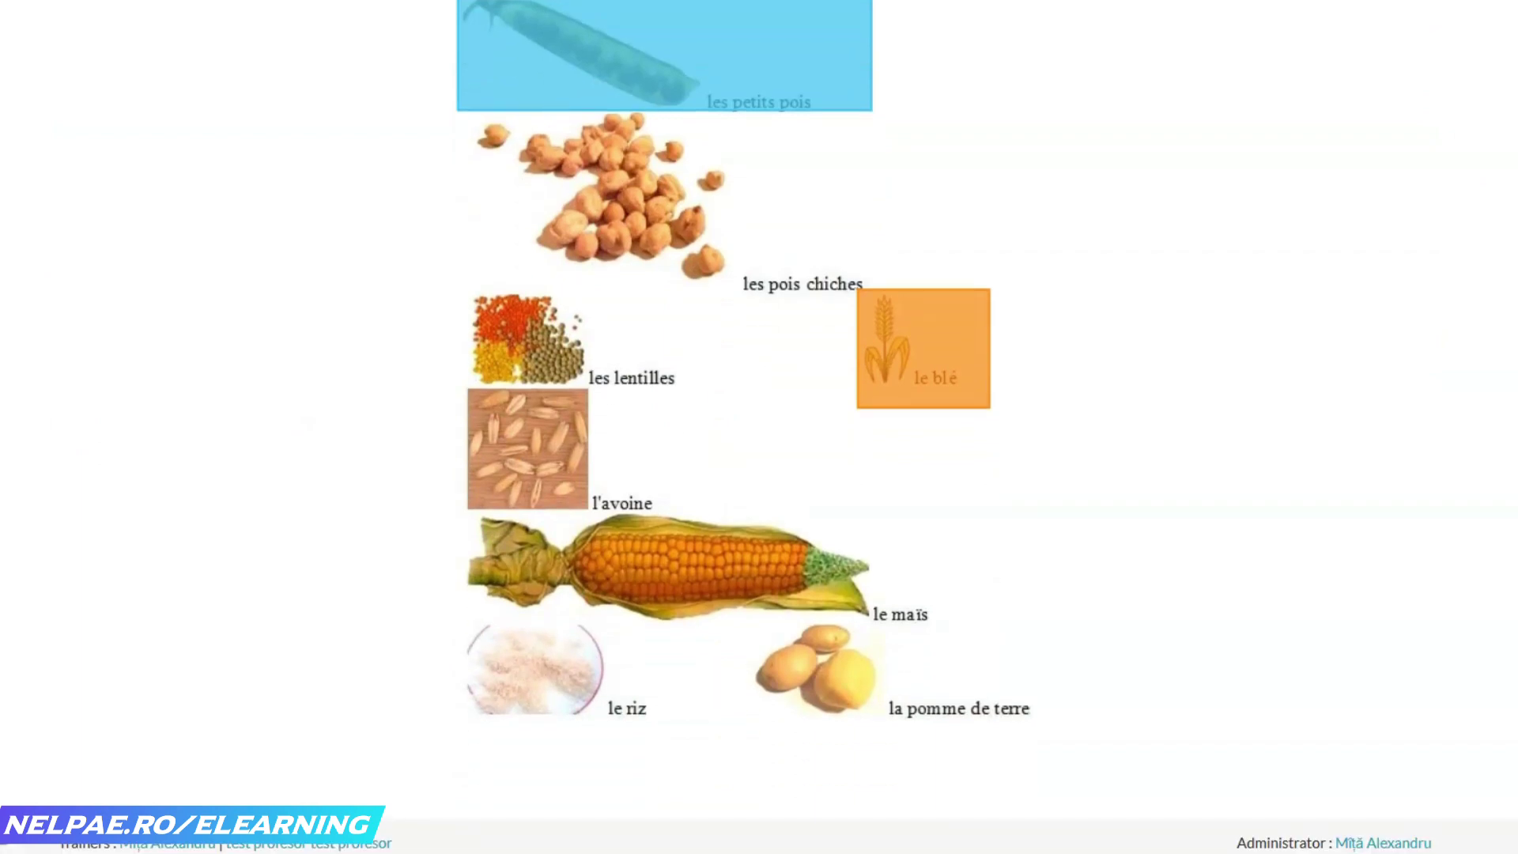
pyautogui.scroll(15, 745, 427)
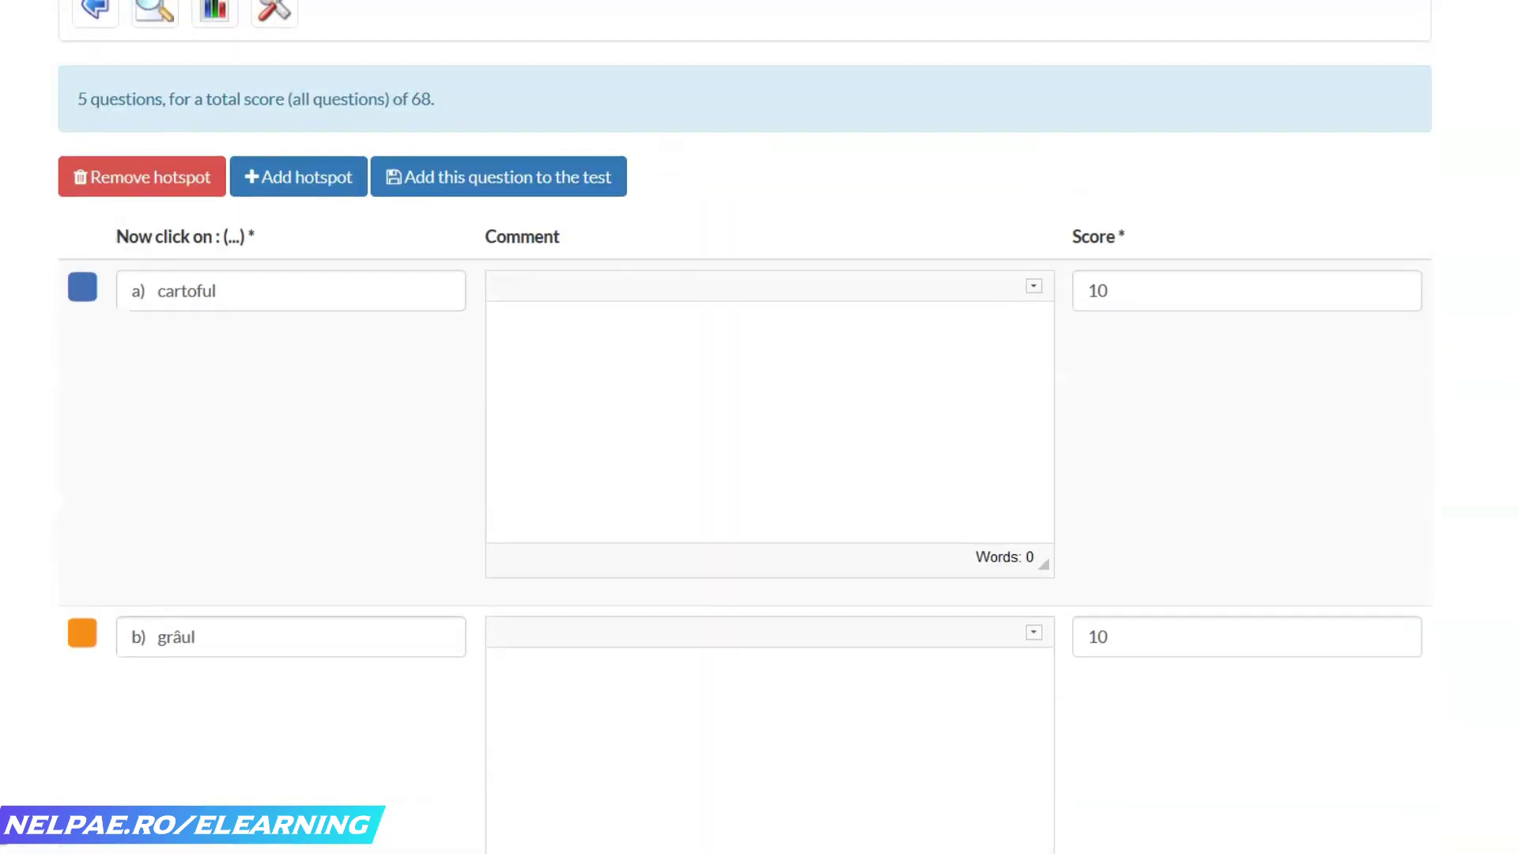
pyautogui.click(411, 196)
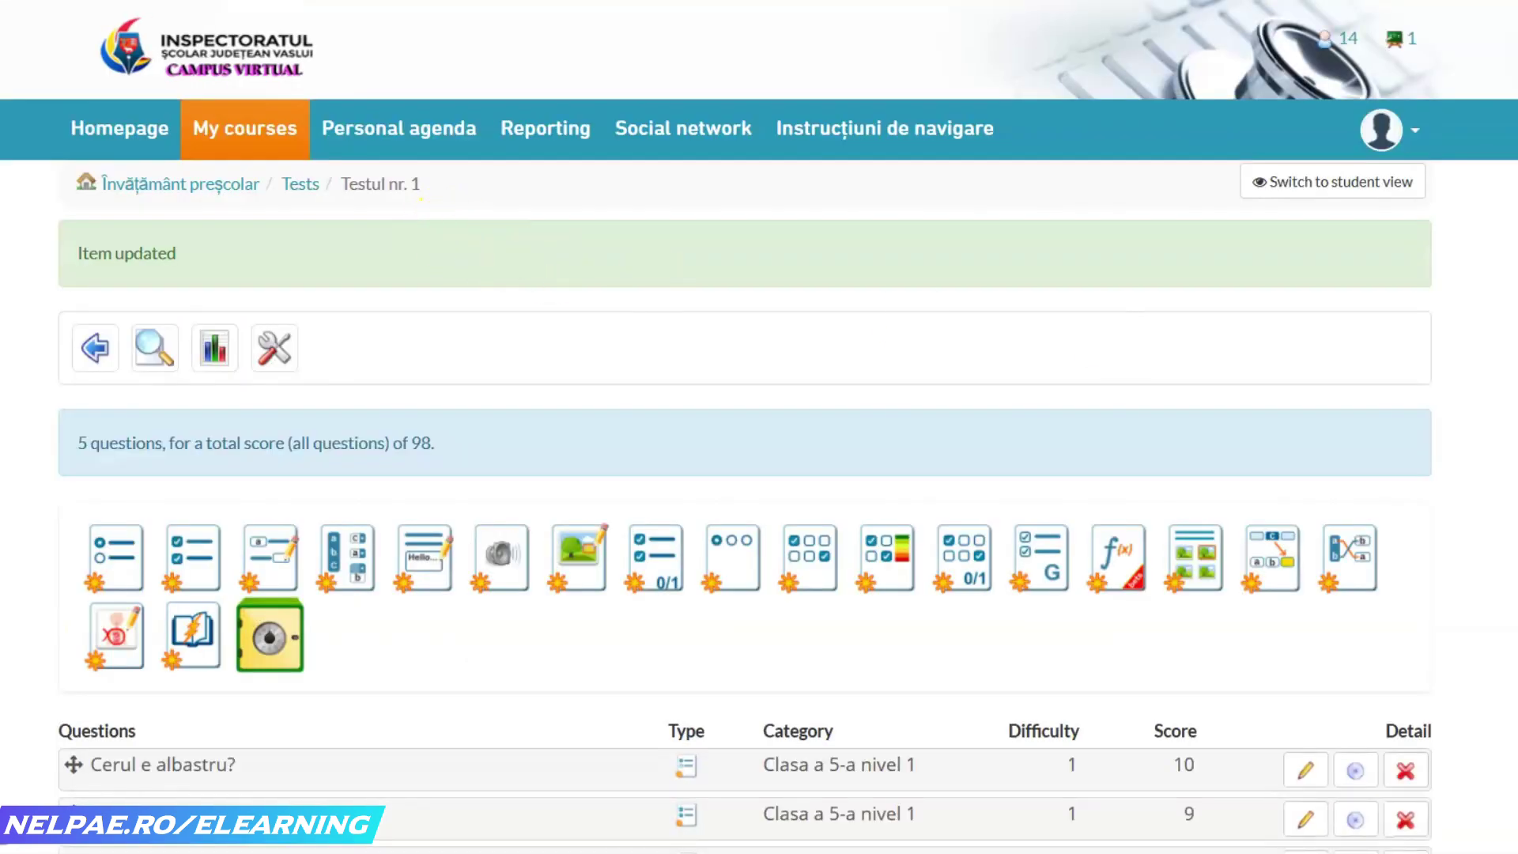
# - Examine the test's question list, its total score and the other available question types
pyautogui.scroll(-3, 759, 427)
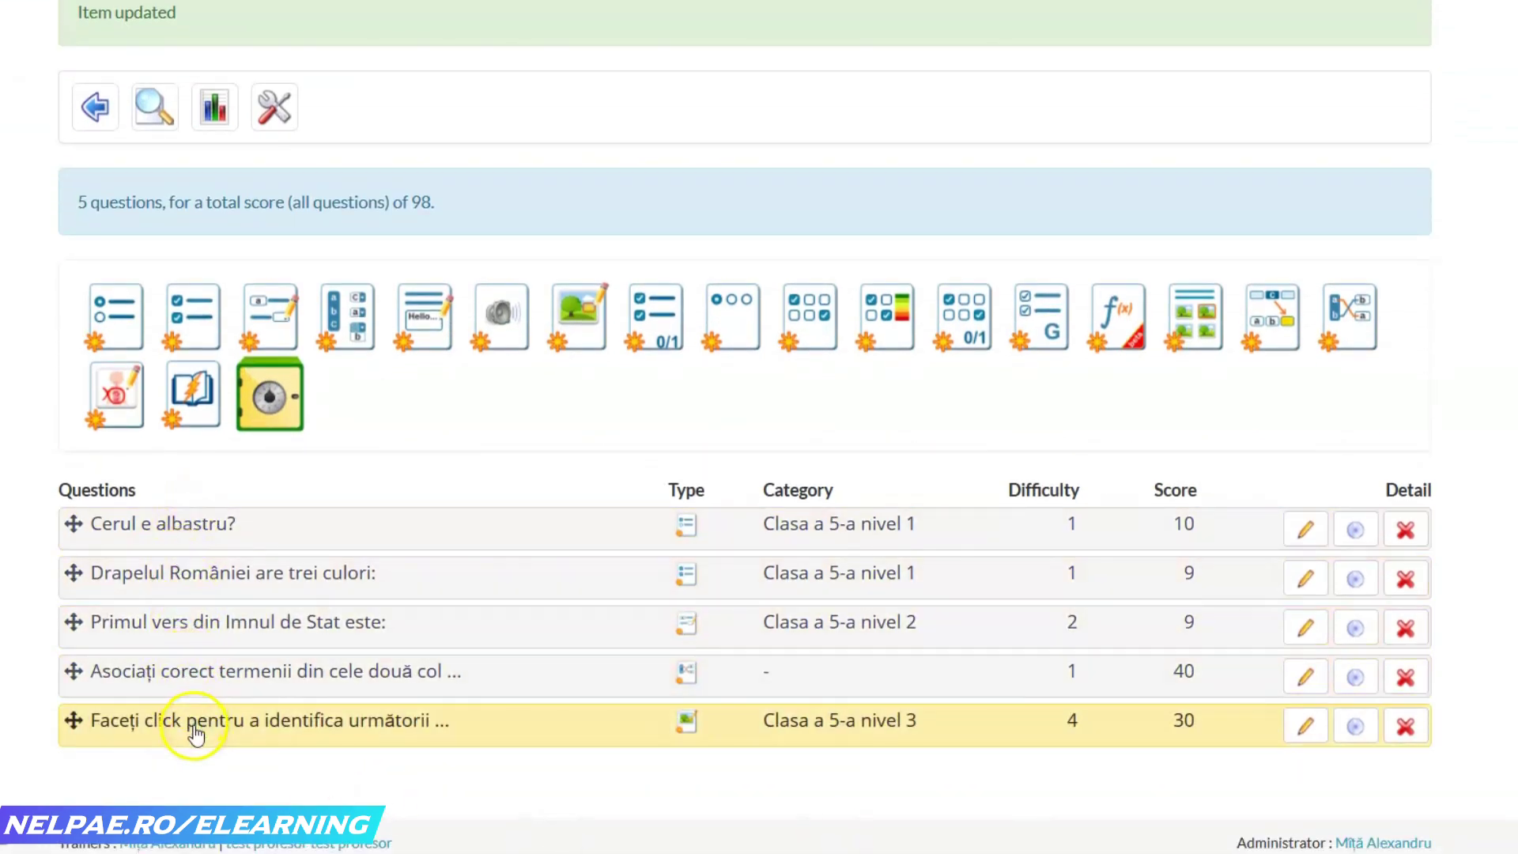
pyautogui.moveTo(435, 203); pyautogui.dragTo(411, 203)
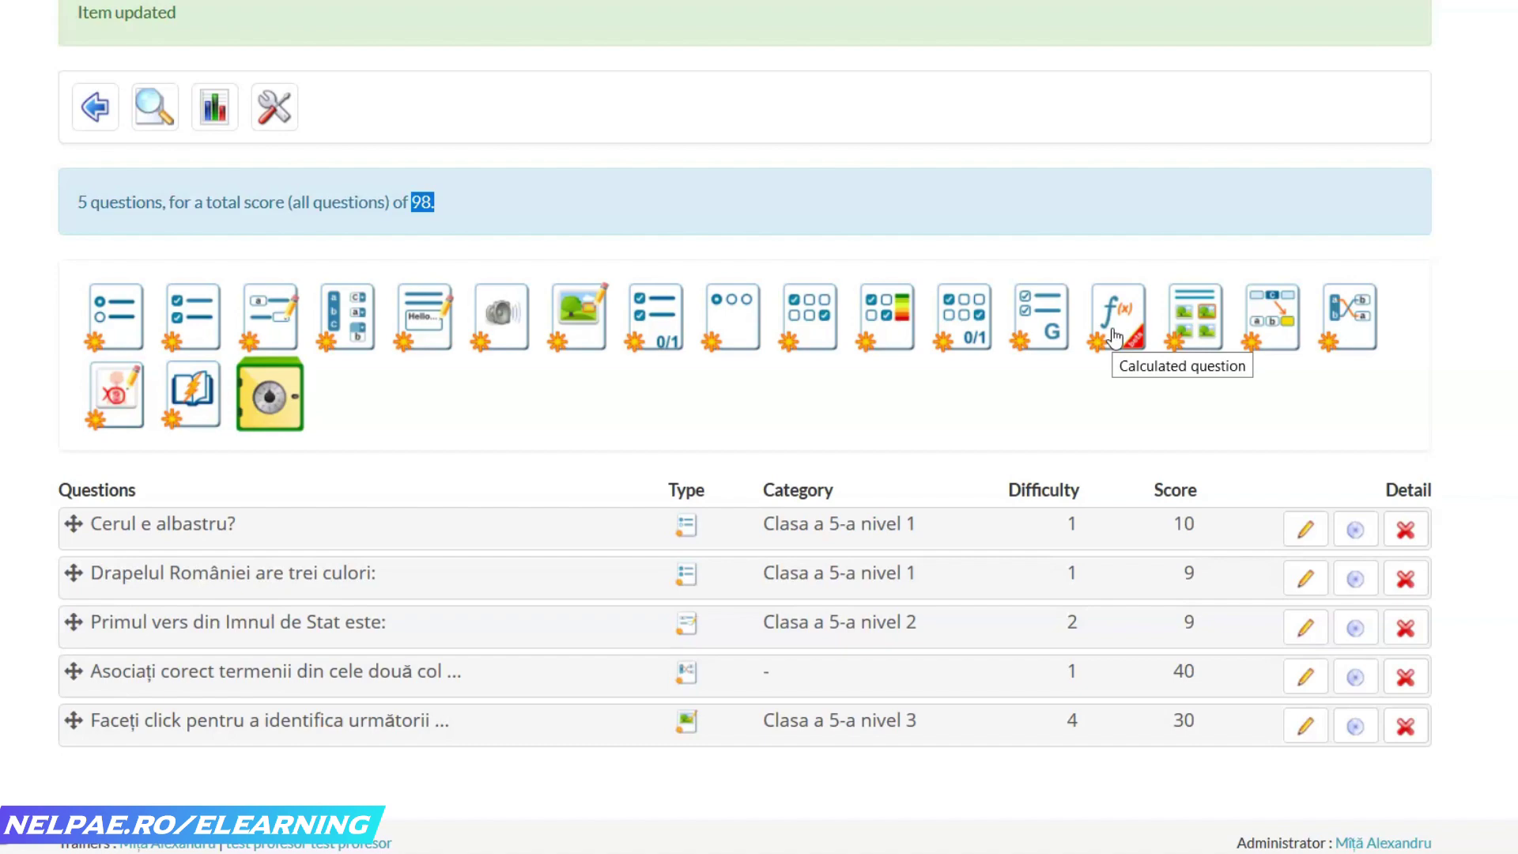
pyautogui.click(1092, 360)
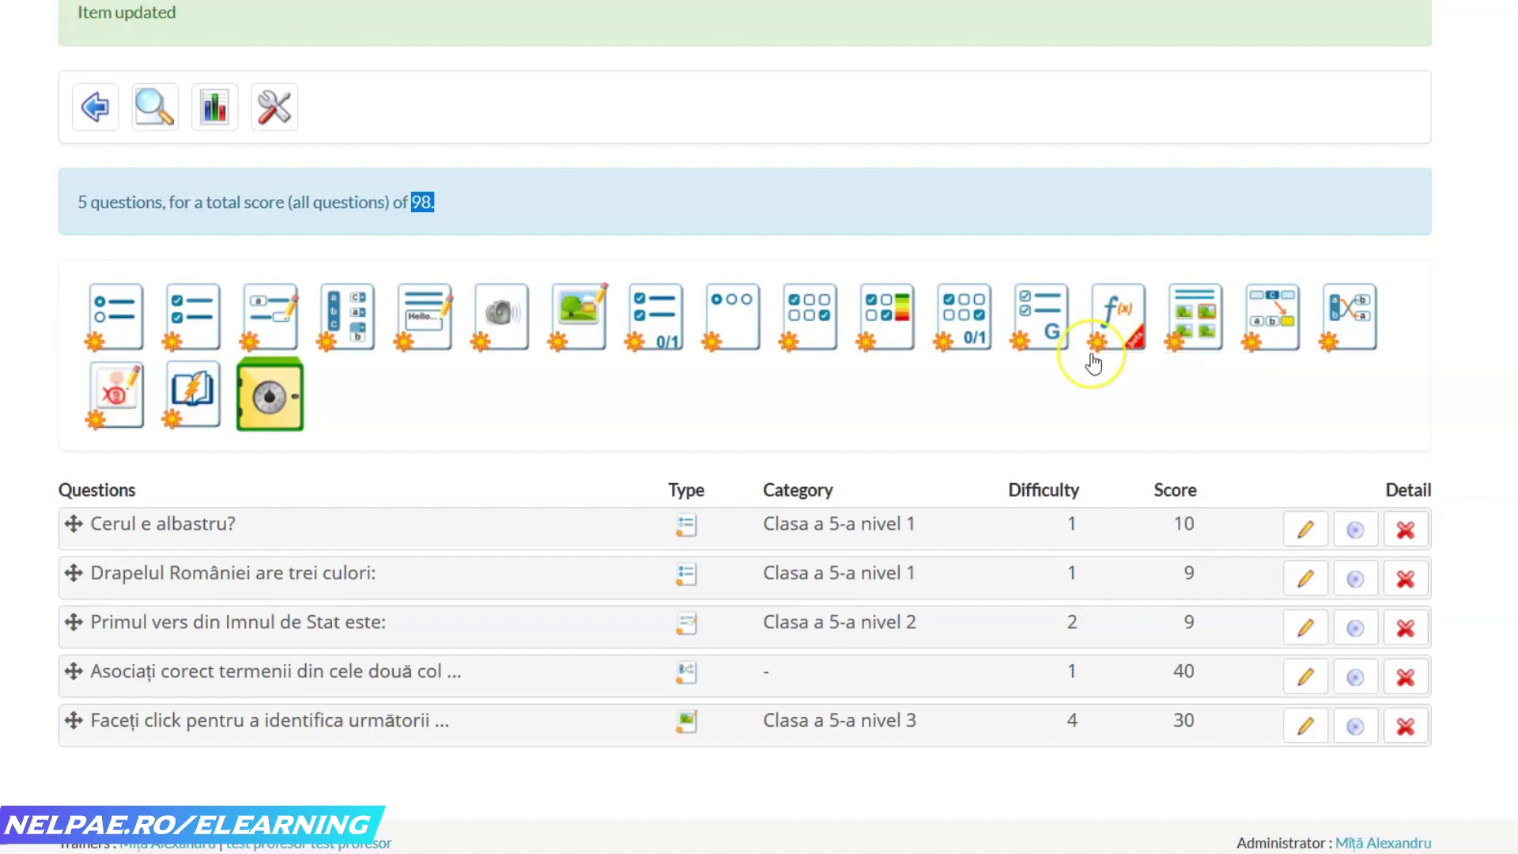
pyautogui.click(1194, 331)
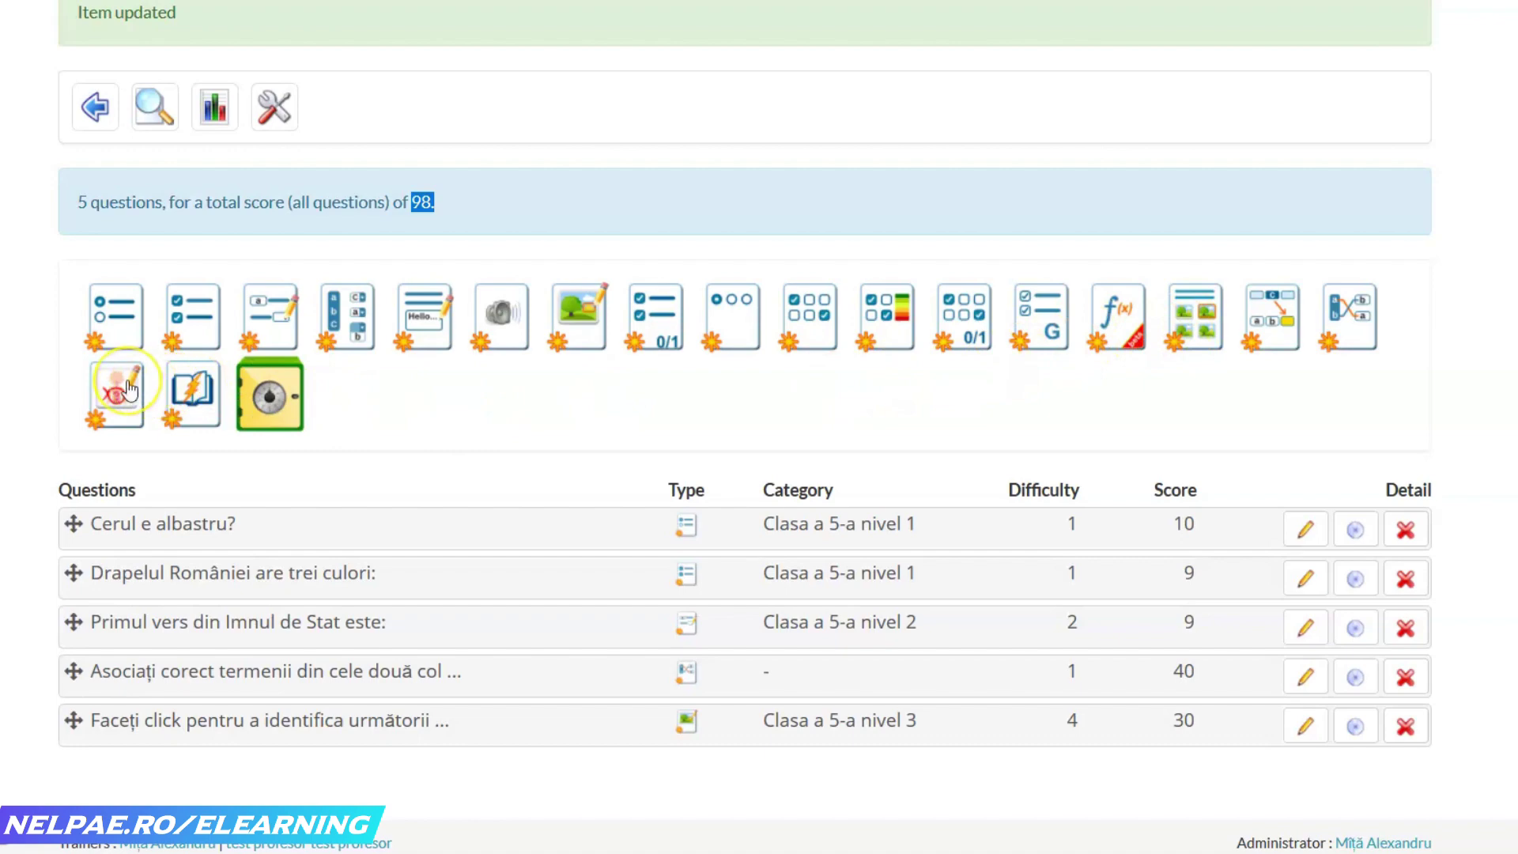
pyautogui.click(183, 390)
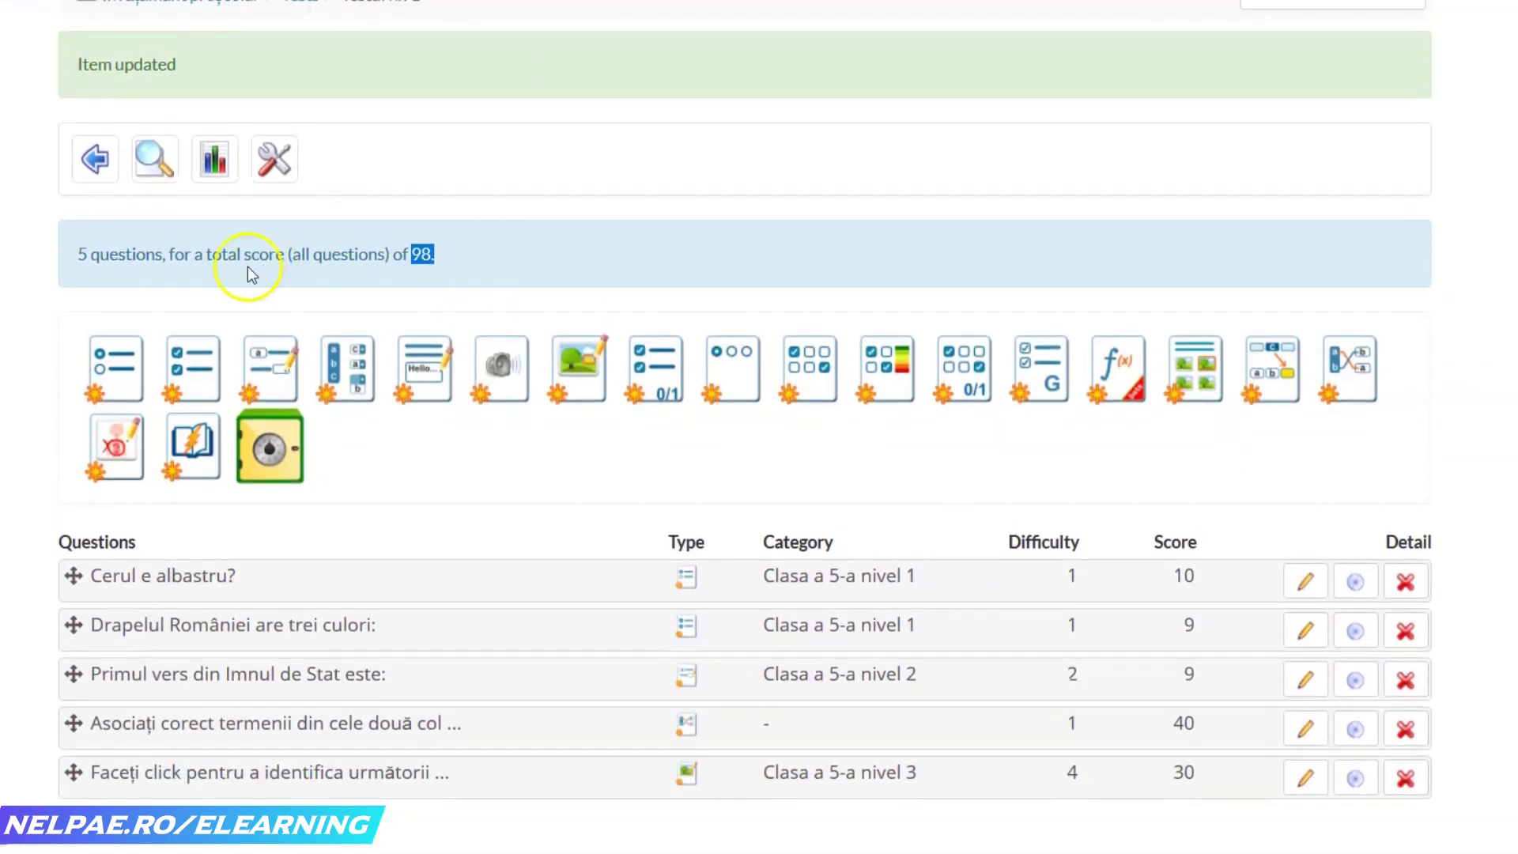
# - Review the result details of attempt 1 of Testul nr. 1 and return to the course's test list
pyautogui.click(80, 156)
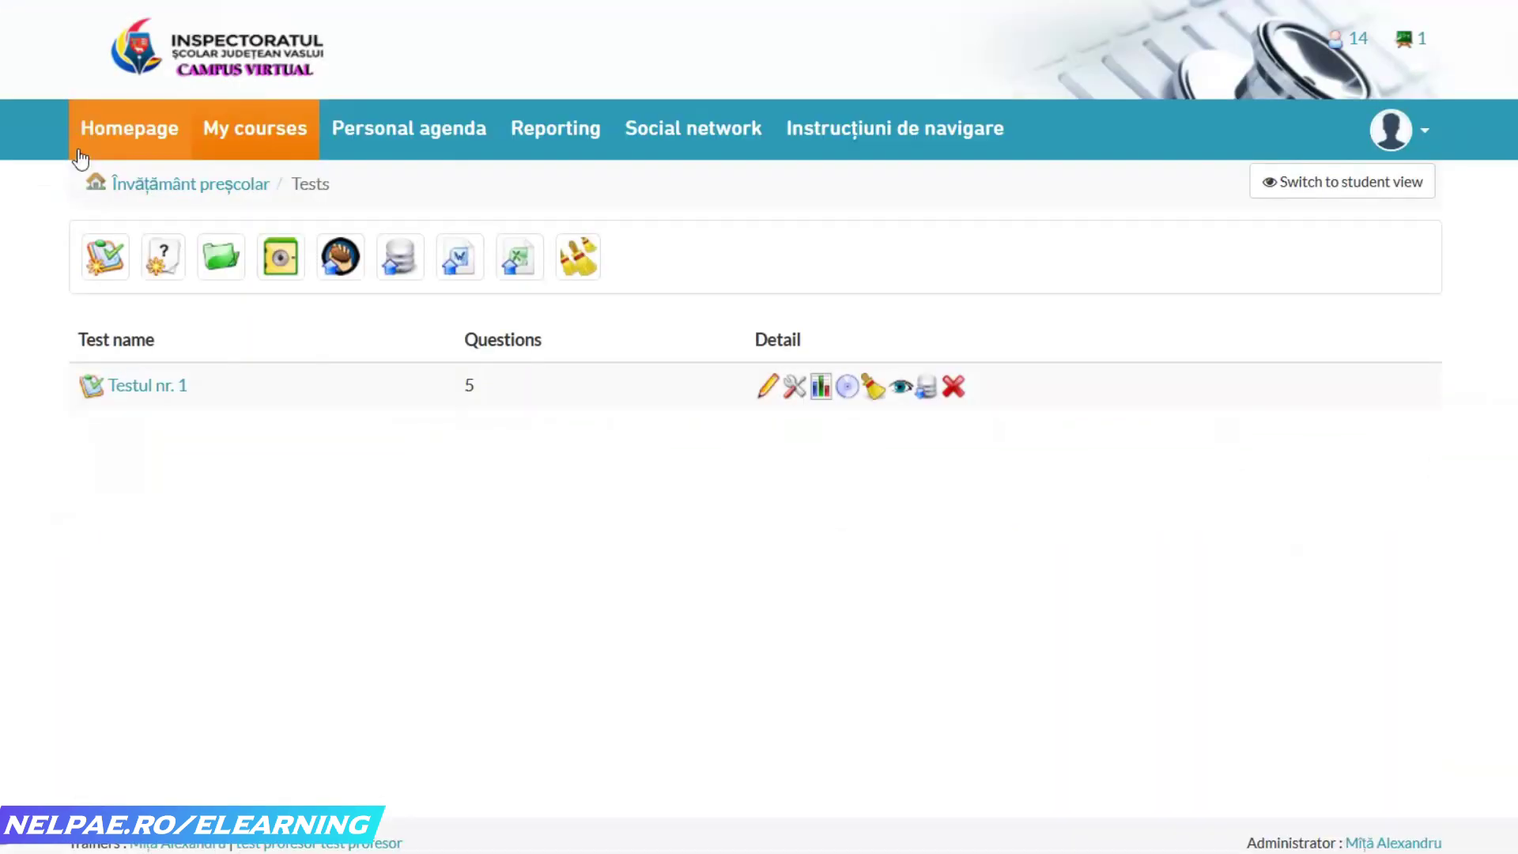
pyautogui.click(124, 395)
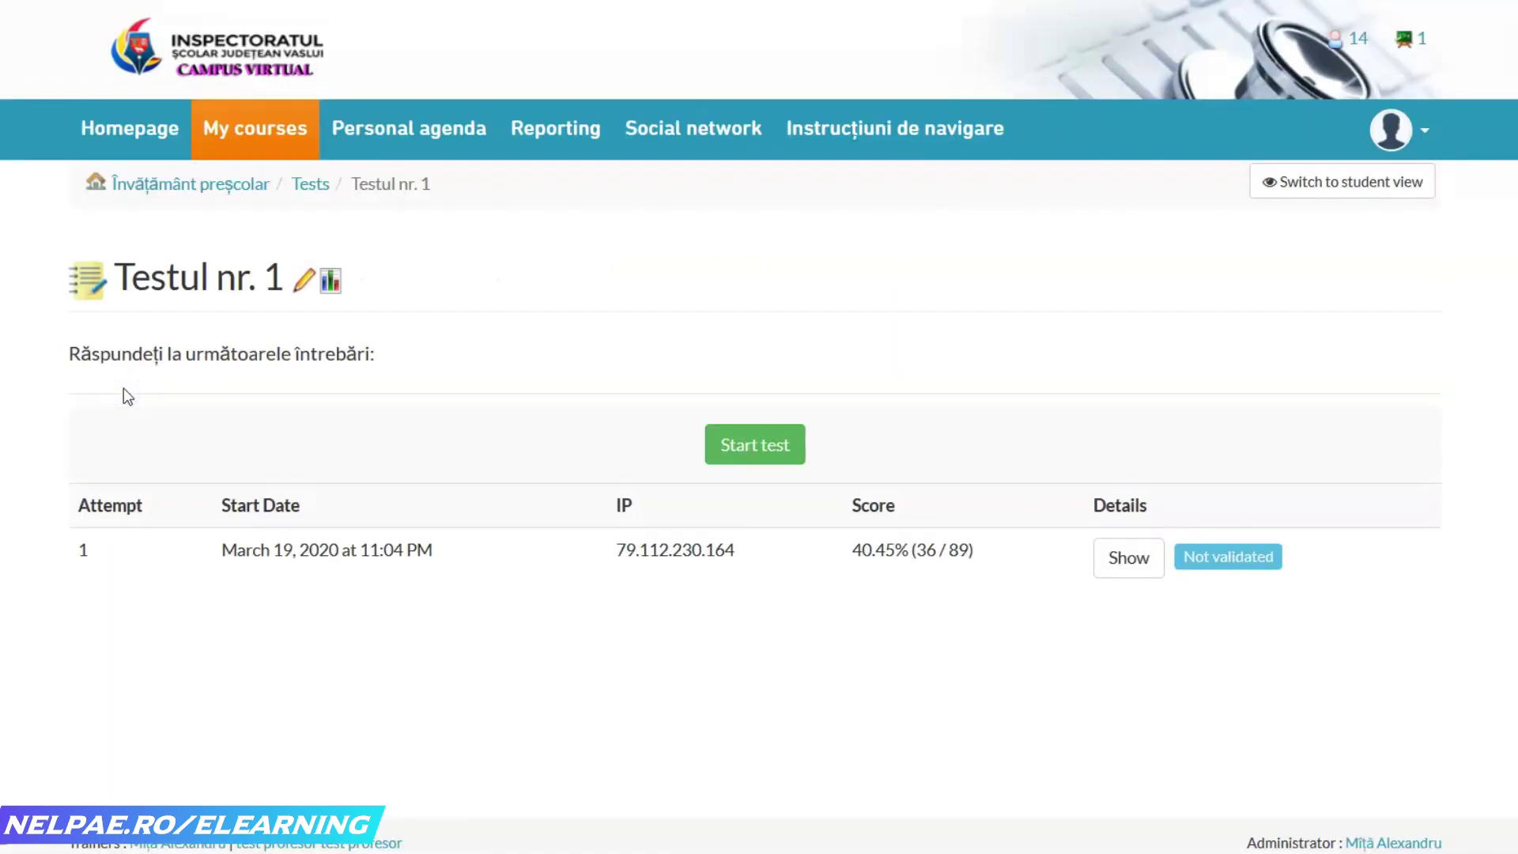
pyautogui.click(1138, 575)
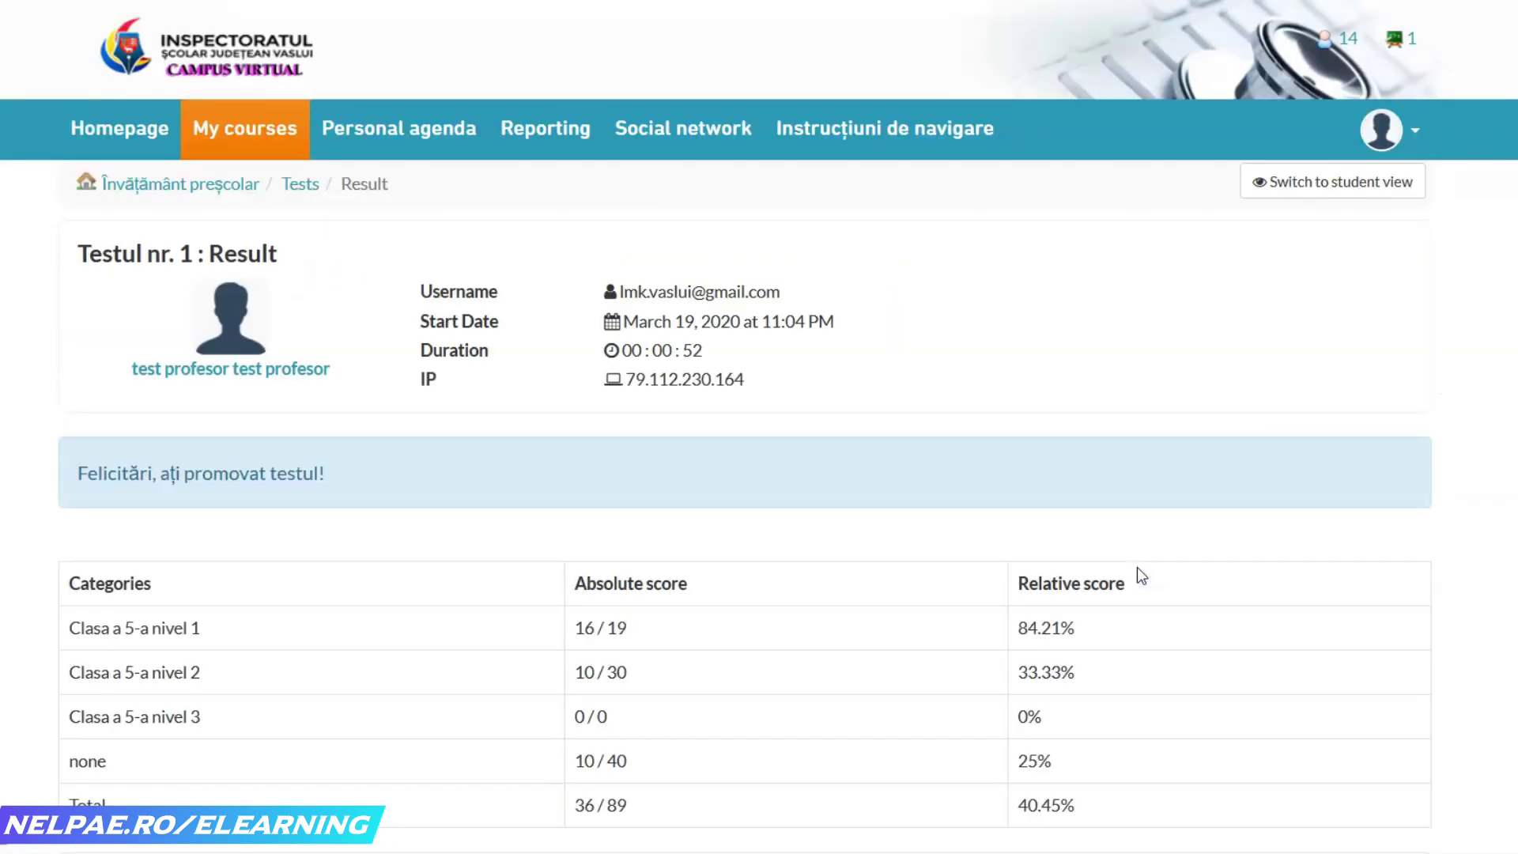
pyautogui.scroll(-3, 723, 417)
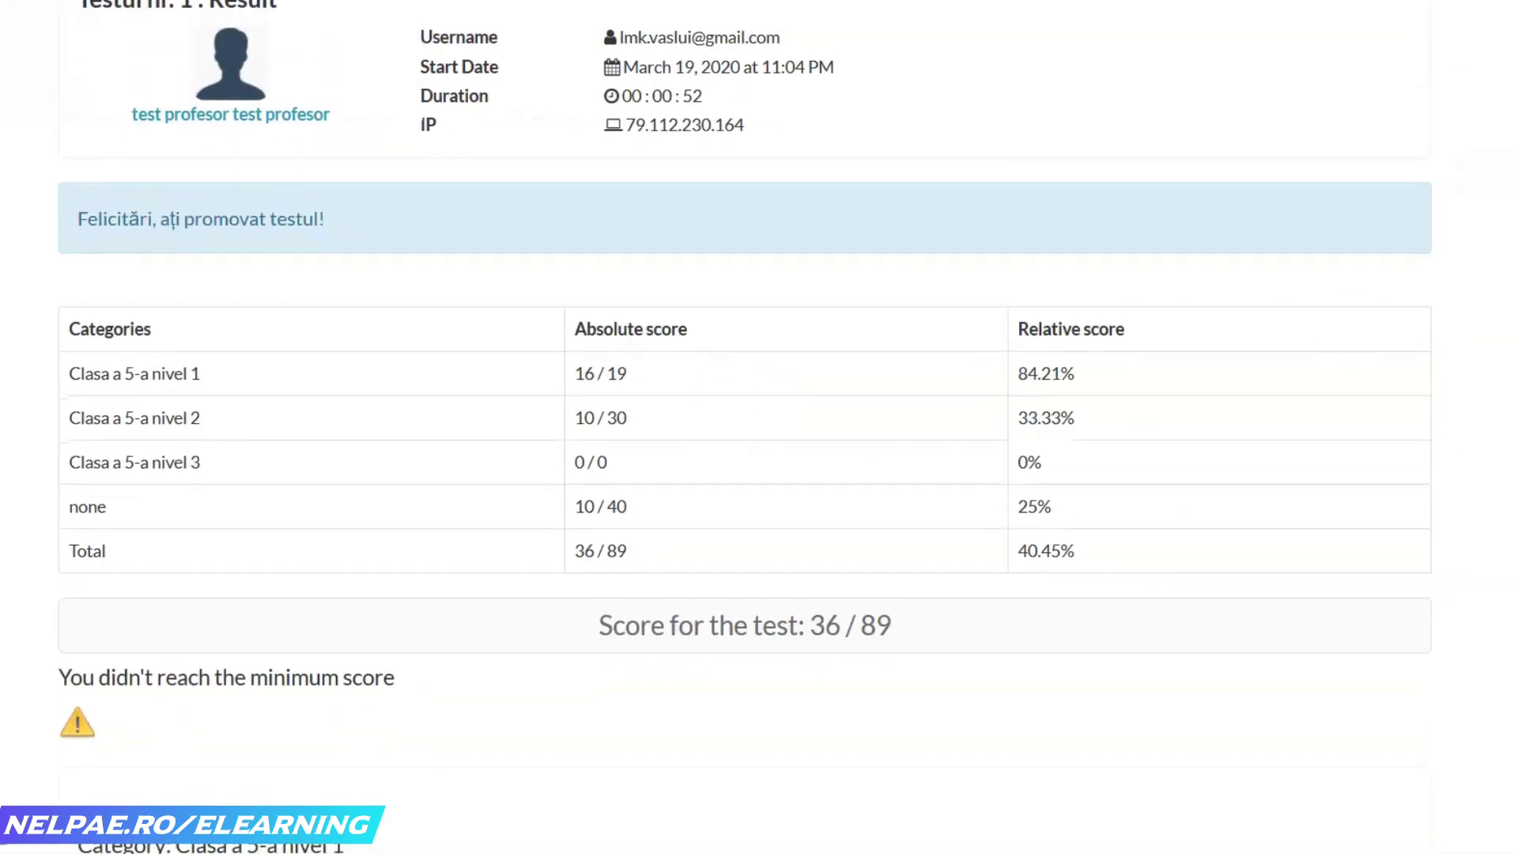
pyautogui.scroll(3, 759, 427)
pyautogui.click(301, 183)
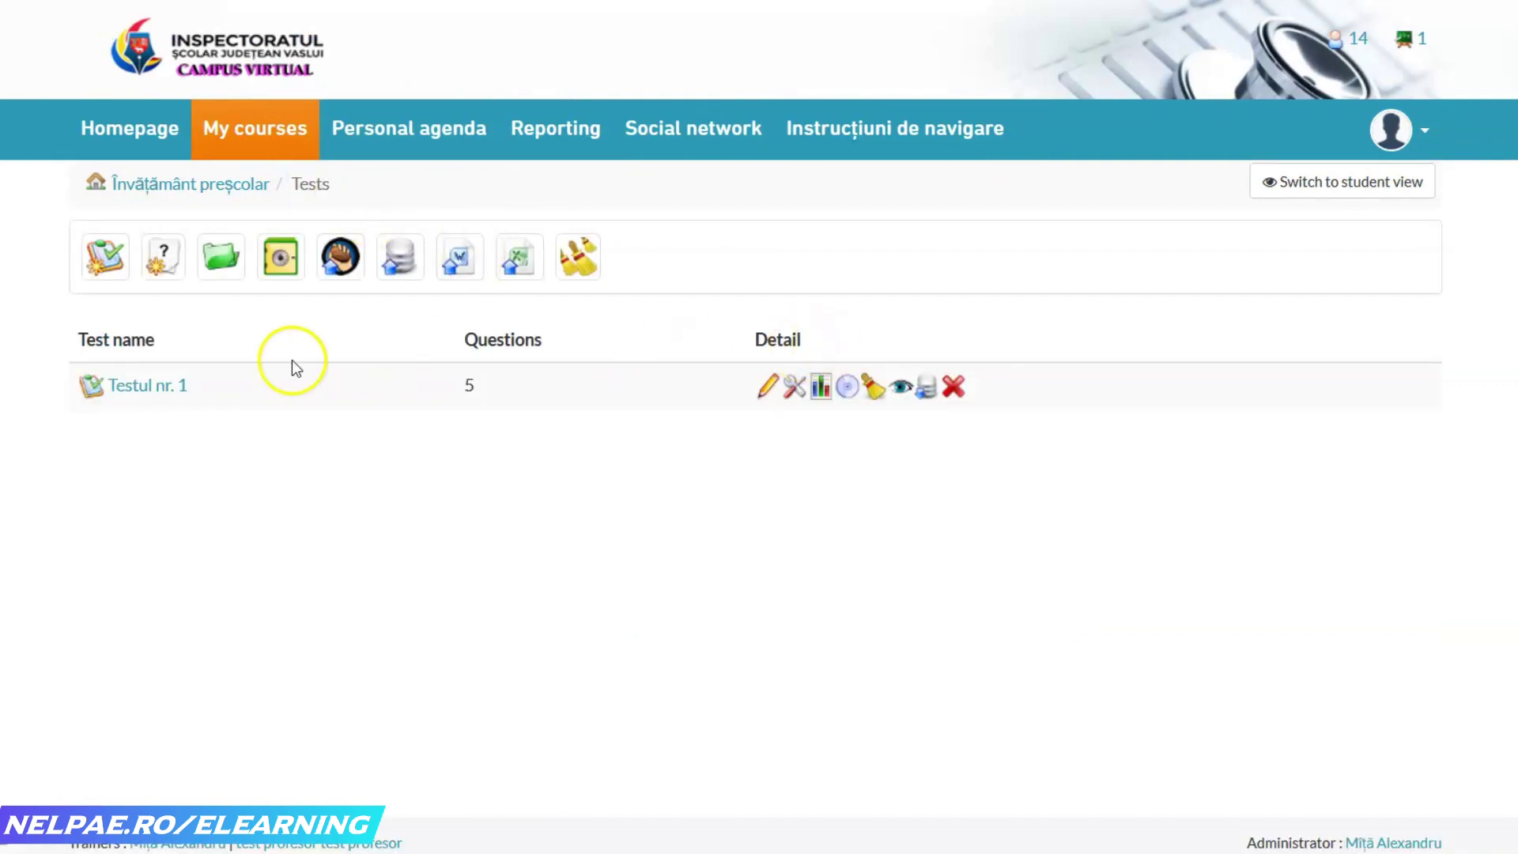
# - Start a new attempt of Testul nr. 1, answer question 1 with "Da" and continue to the next question
pyautogui.click(147, 387)
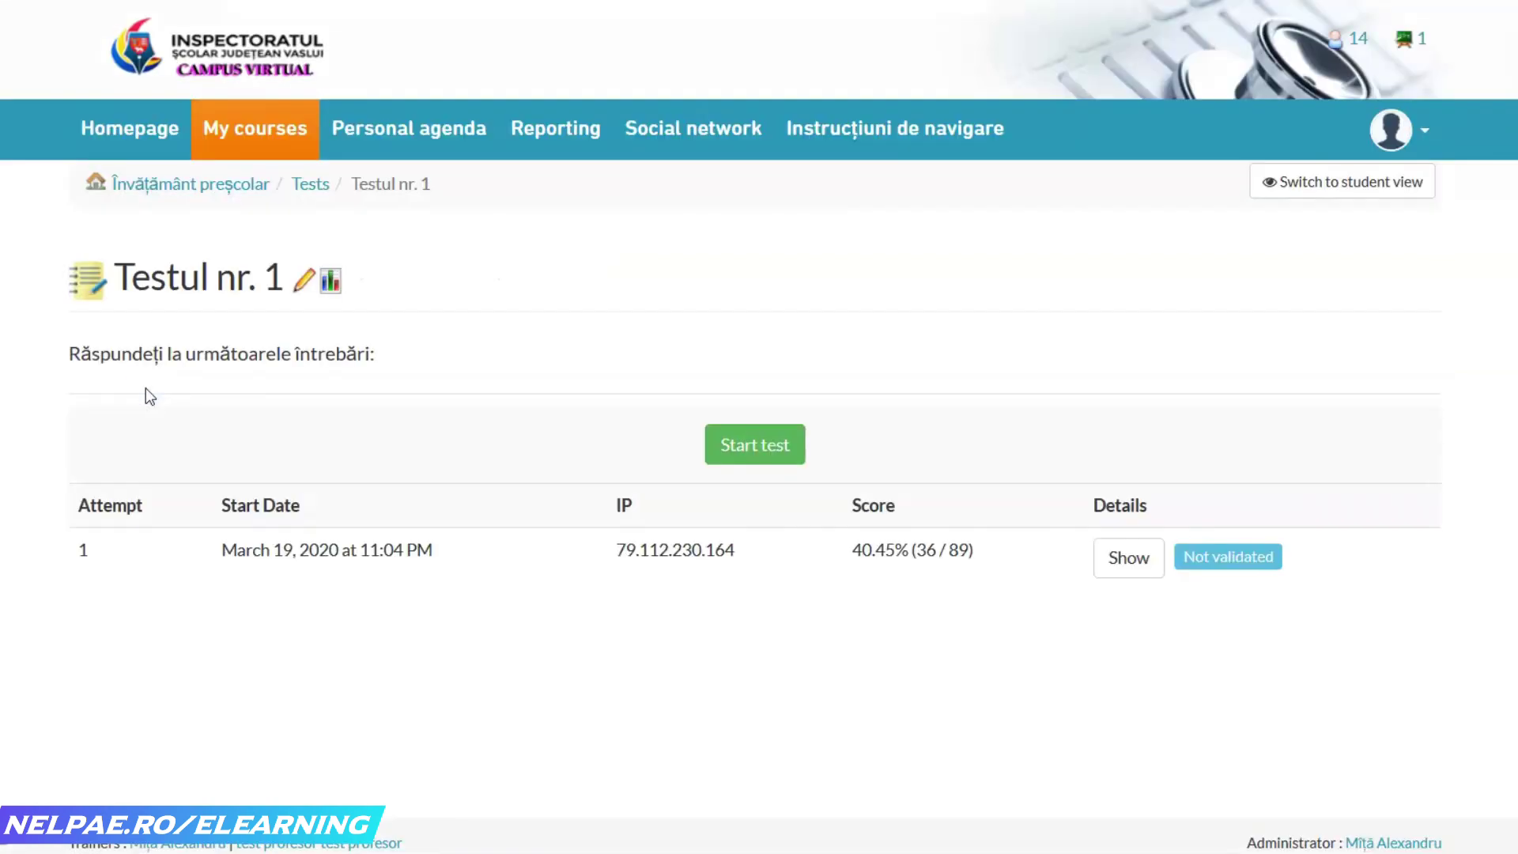
pyautogui.click(743, 449)
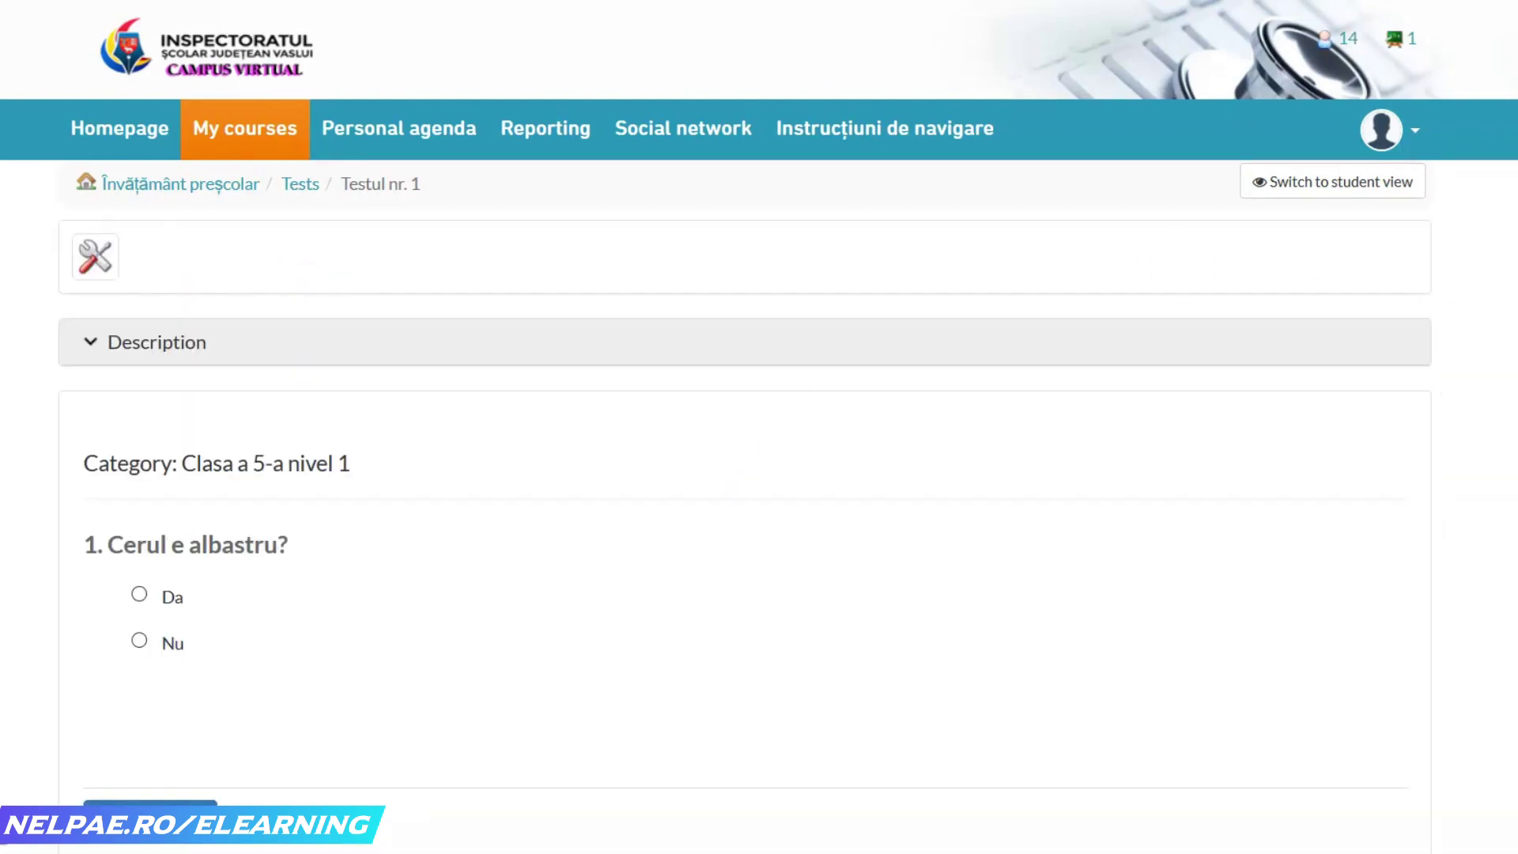
pyautogui.scroll(-2, 759, 427)
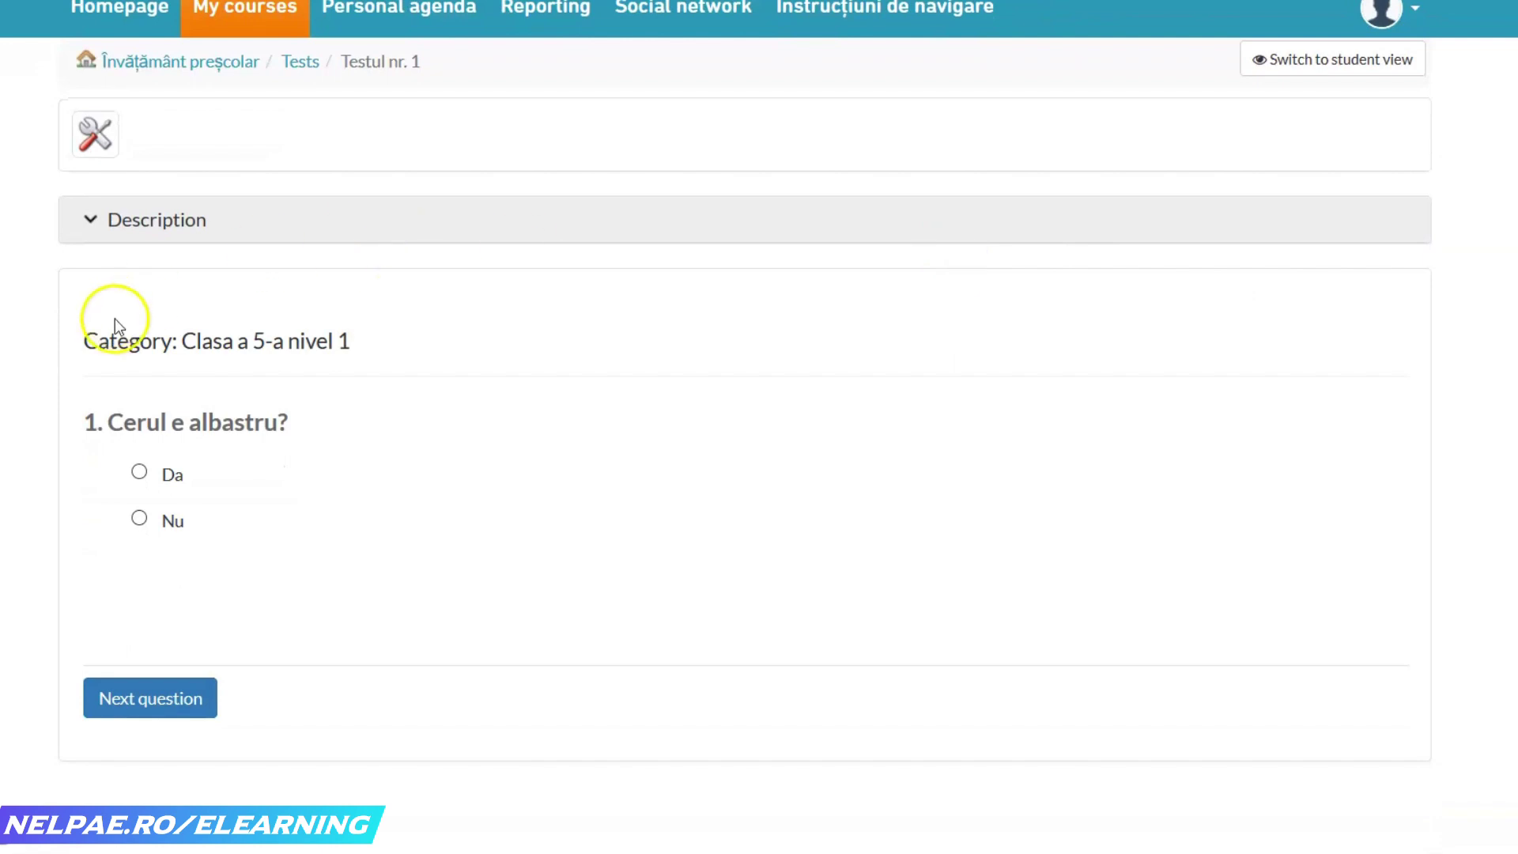
pyautogui.click(138, 473)
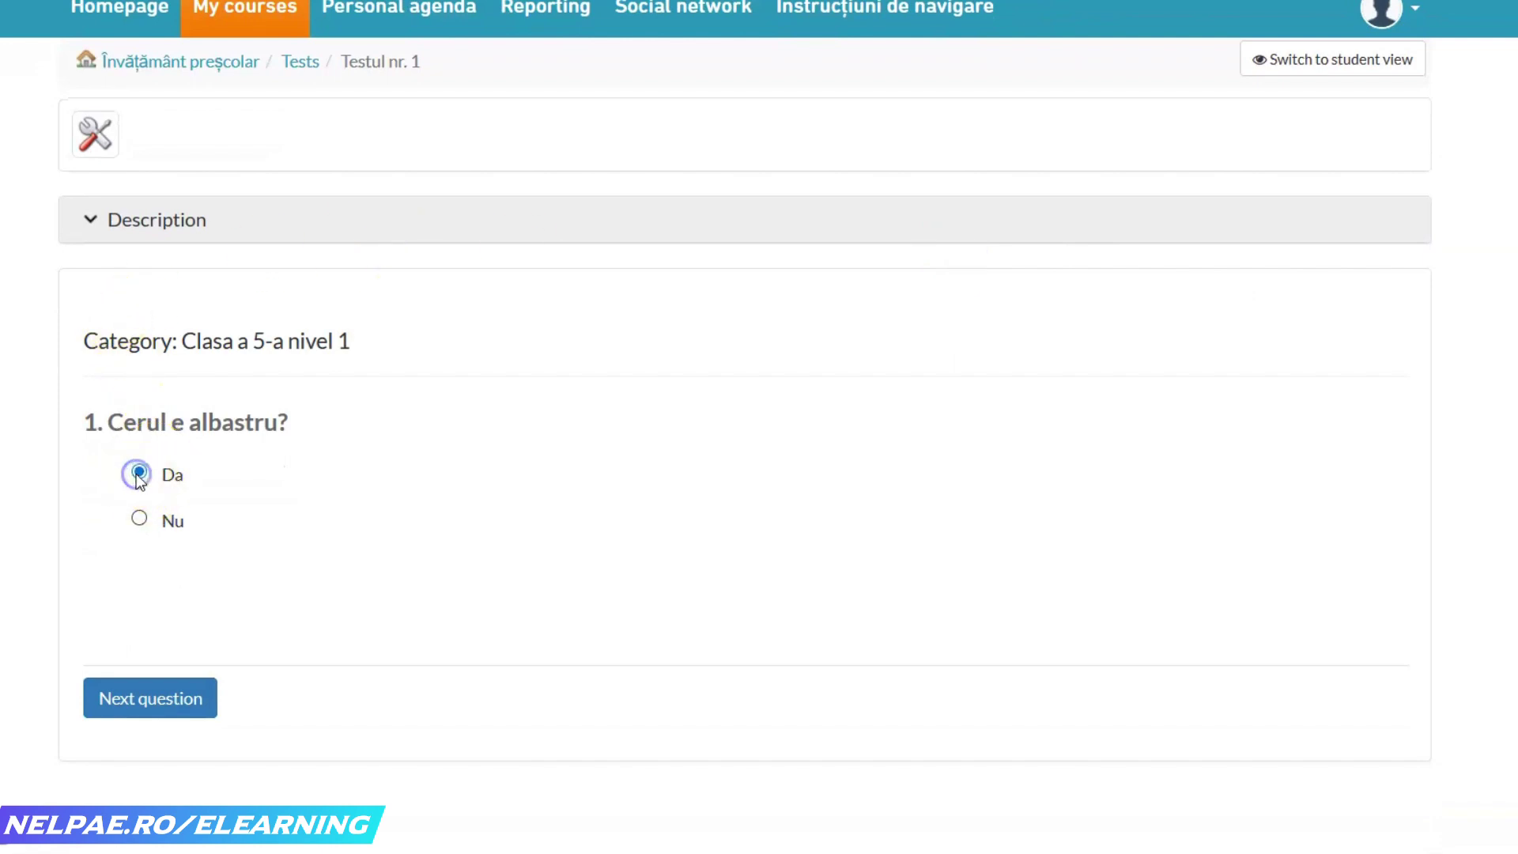
pyautogui.click(182, 695)
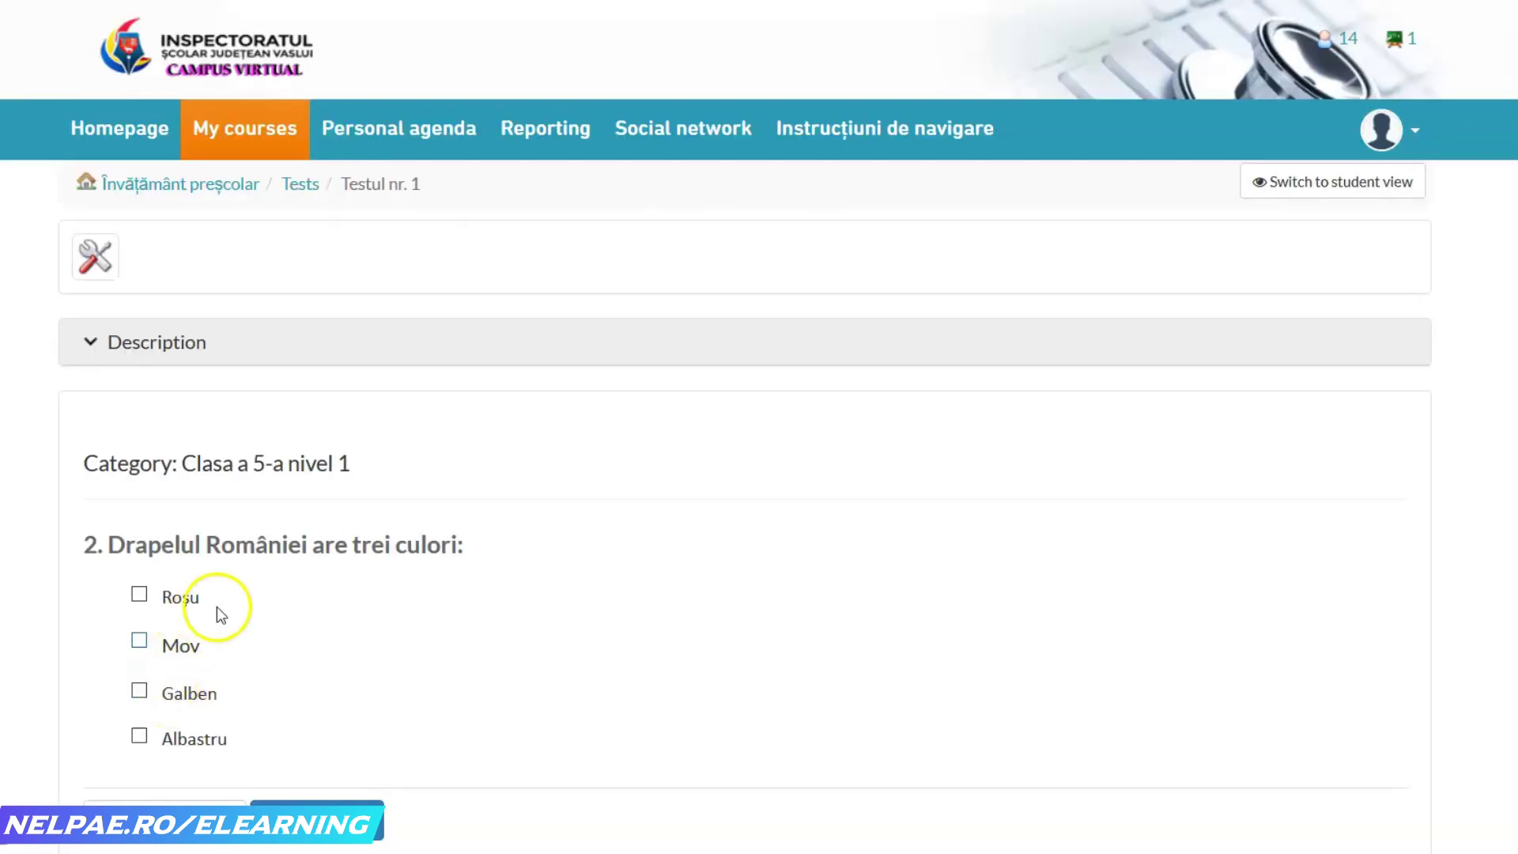
# - Select "Roșu" and "Mov" as the answers to question 2 about the flag's colours and continue to the next question
pyautogui.scroll(-2, 759, 475)
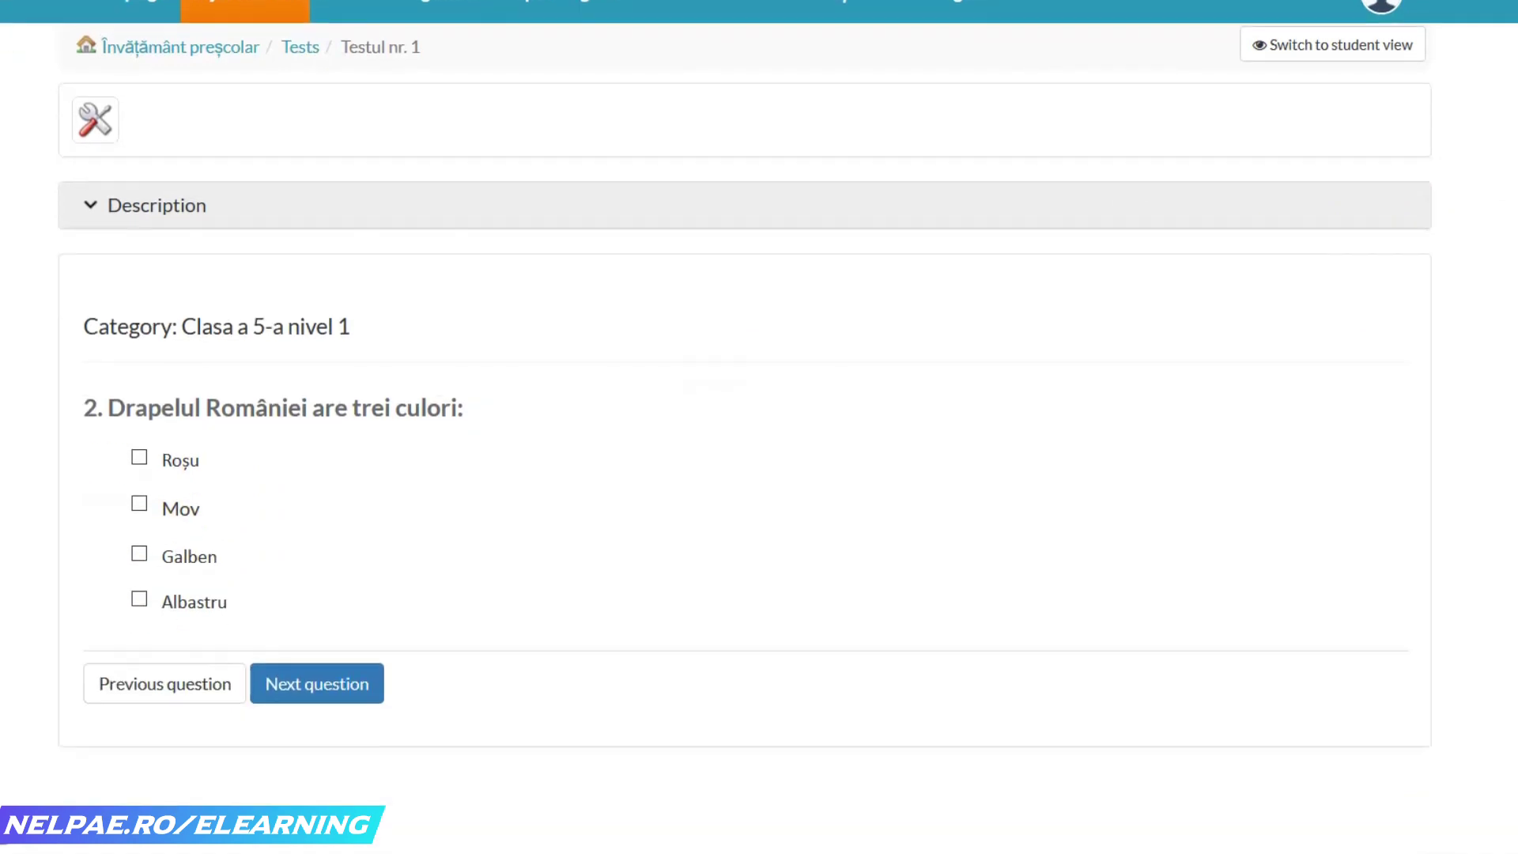
pyautogui.click(138, 451)
pyautogui.click(139, 498)
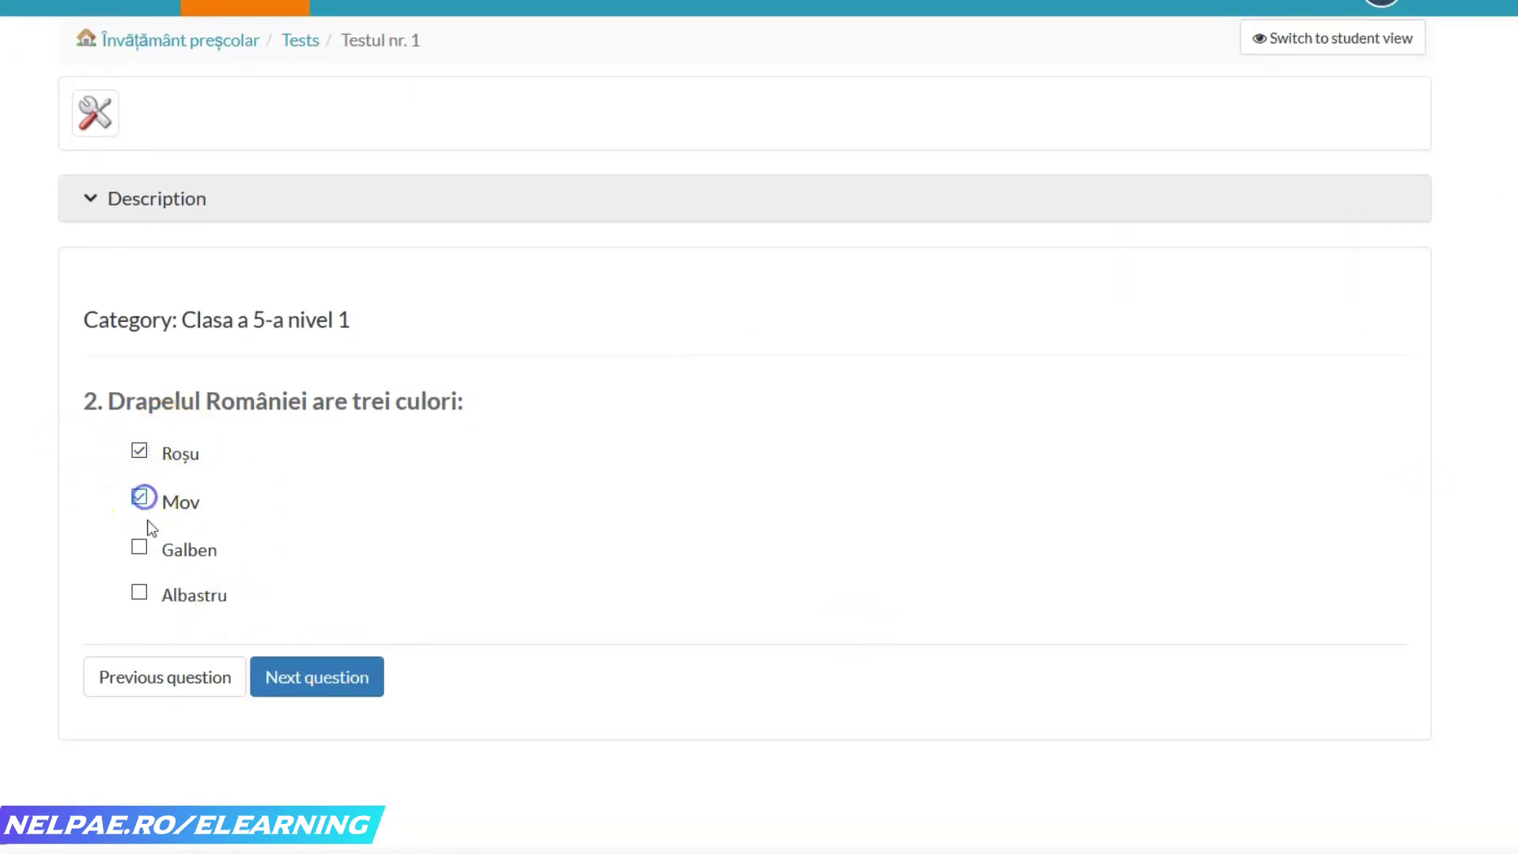
pyautogui.click(316, 688)
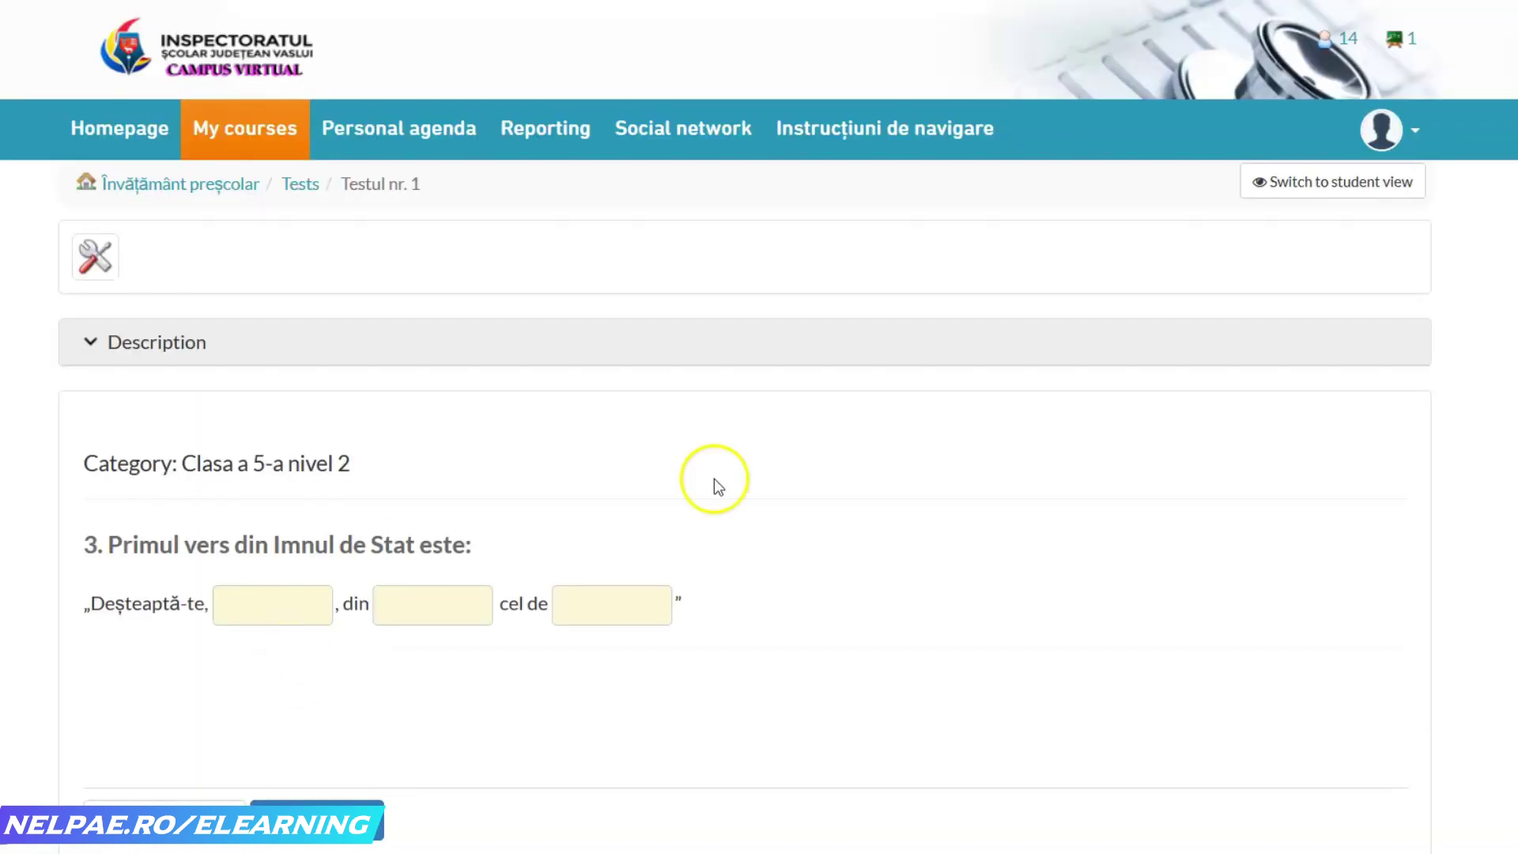
# - Fill the three blanks of question 3 with "omule", "somnul" and "noapte" and continue to the next question
pyautogui.click(276, 605)
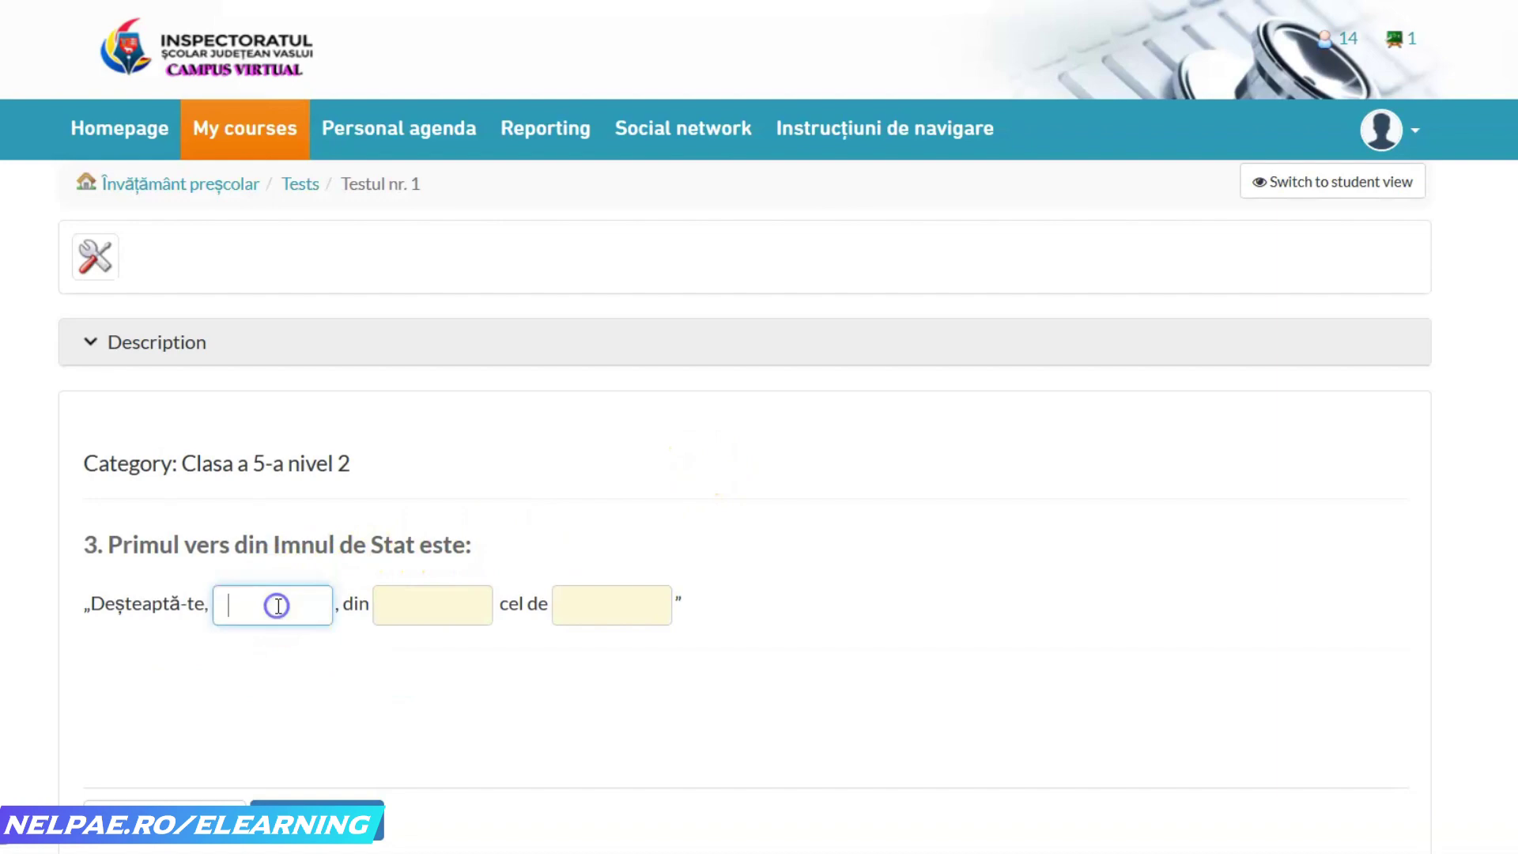
pyautogui.write('omule')
pyautogui.click(420, 596)
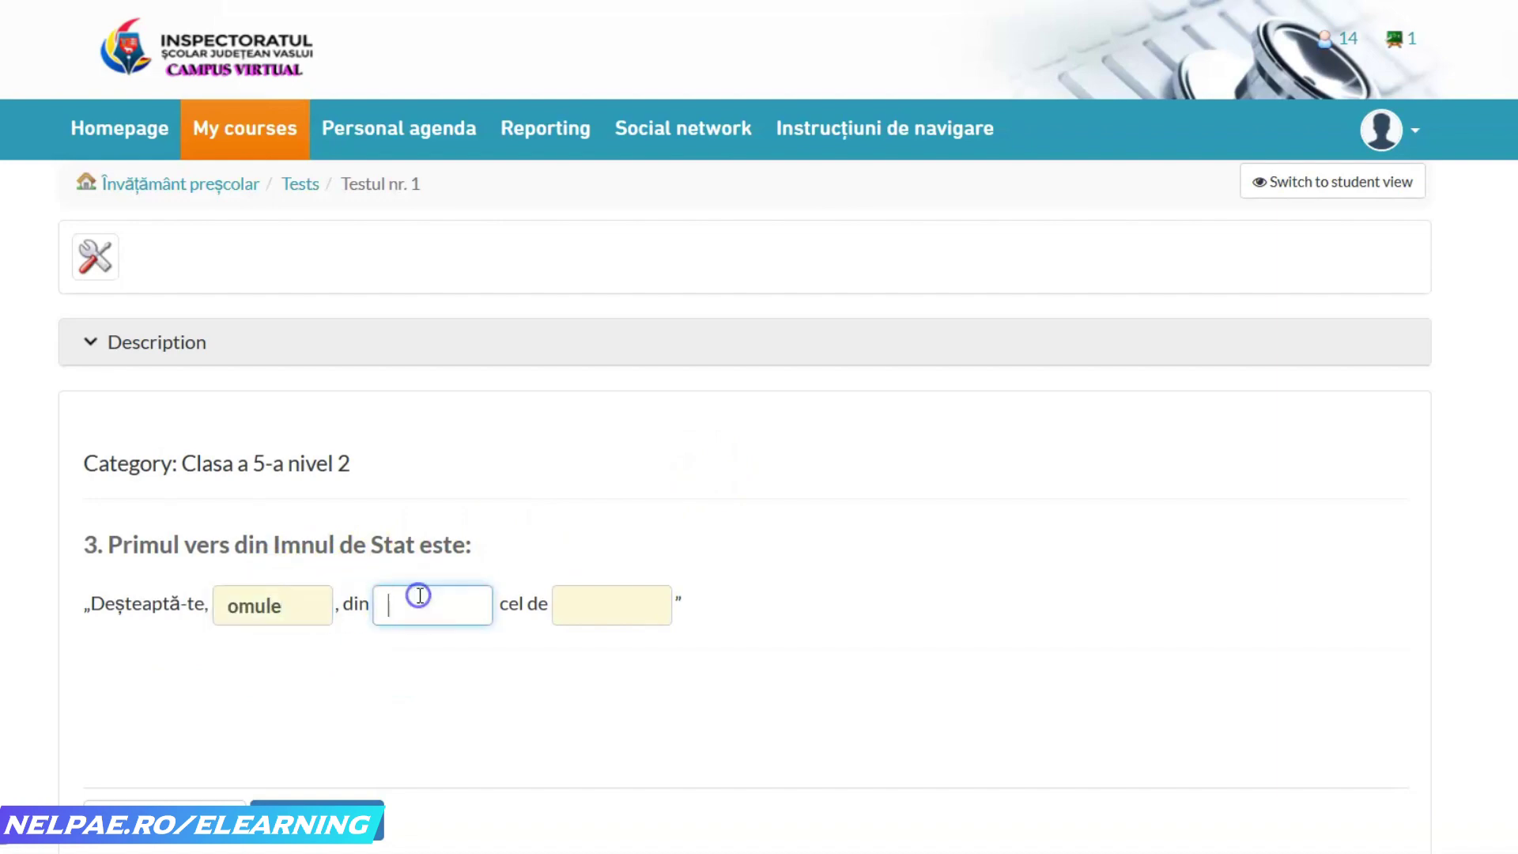
pyautogui.write('somnul')
pyautogui.click(631, 587)
pyautogui.write('noapte')
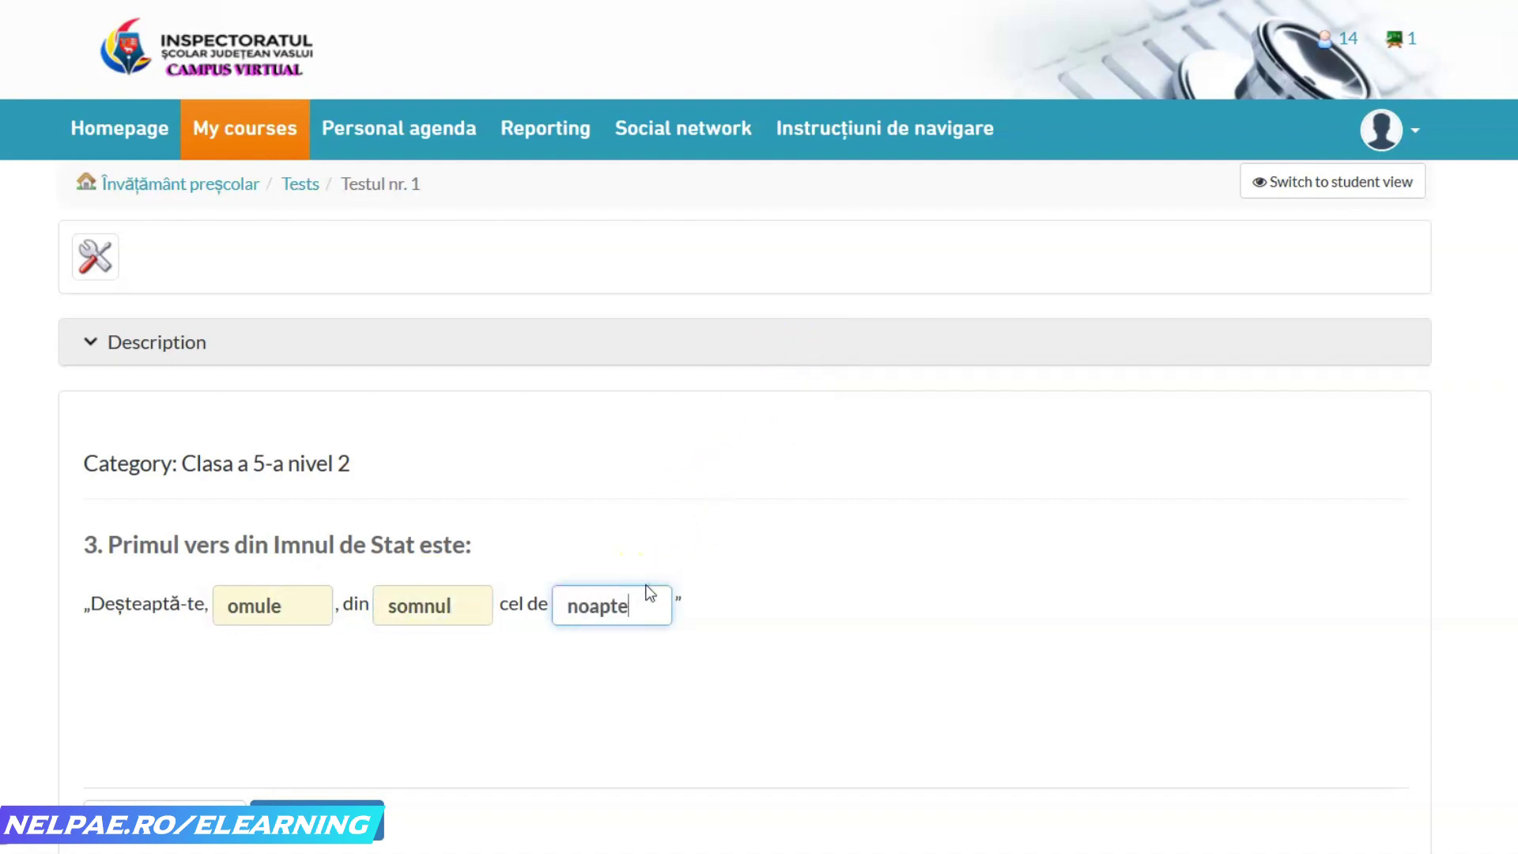
pyautogui.click(316, 818)
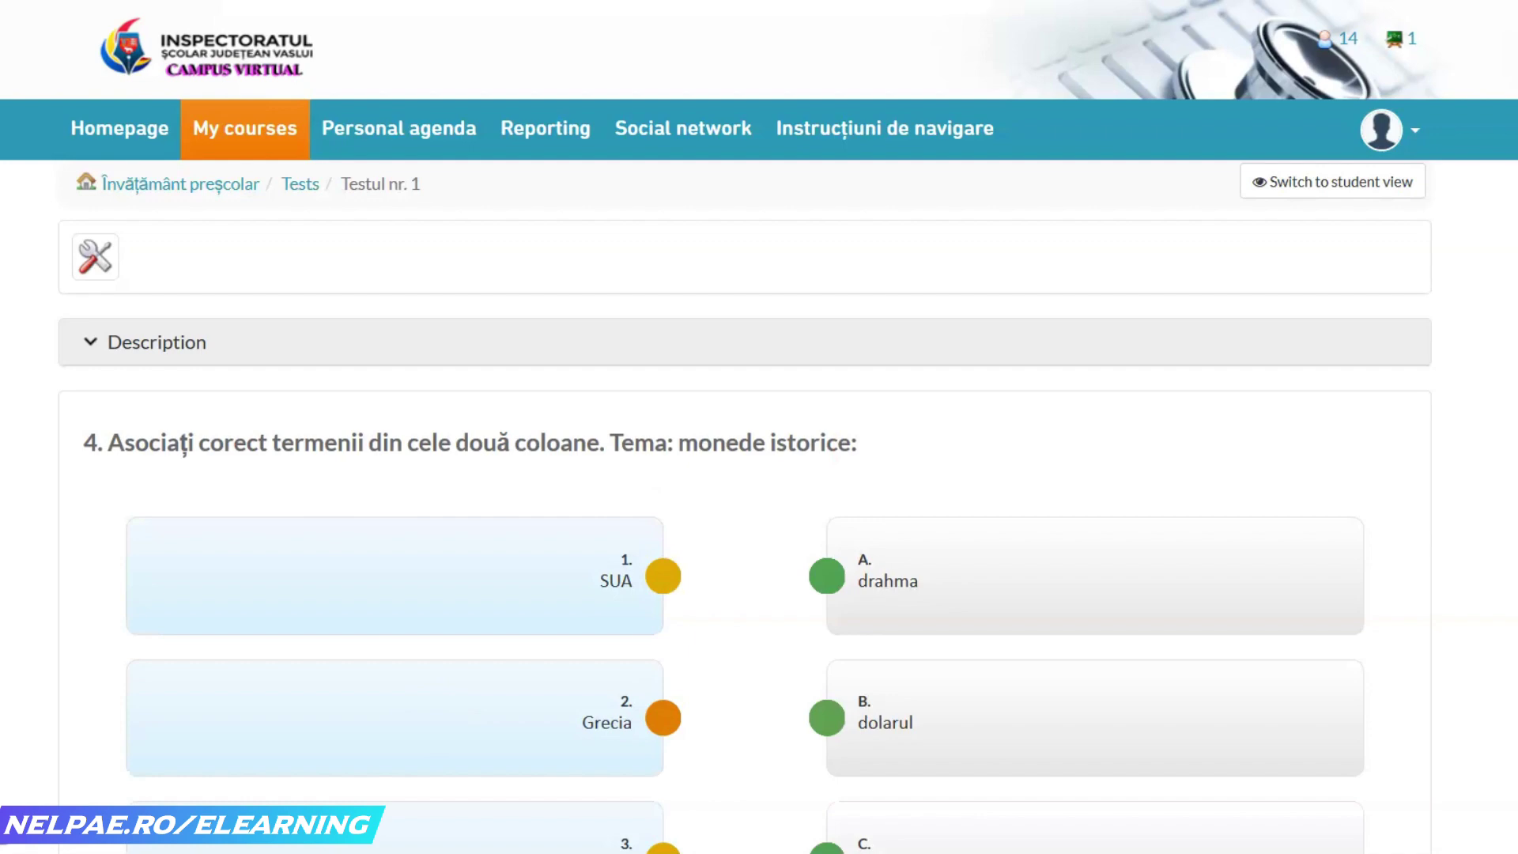
# - Match SUA with marca, Grecia with drahma, Franța with francul and Germania with dolarul in question 4, and continue to the next question
pyautogui.scroll(-4, 759, 475)
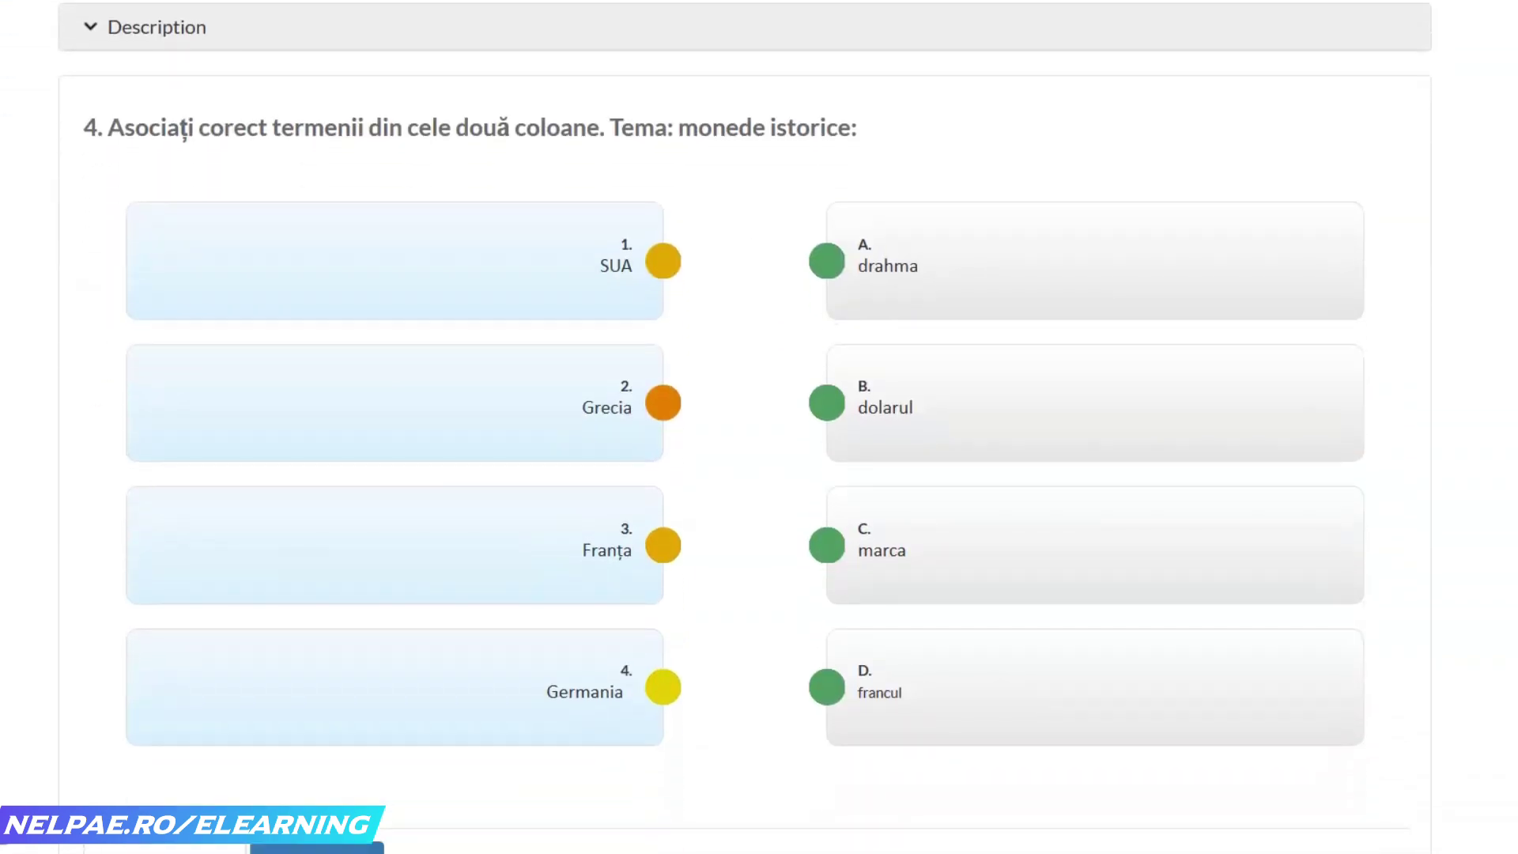
pyautogui.click(661, 262)
pyautogui.moveTo(667, 267); pyautogui.dragTo(827, 550)
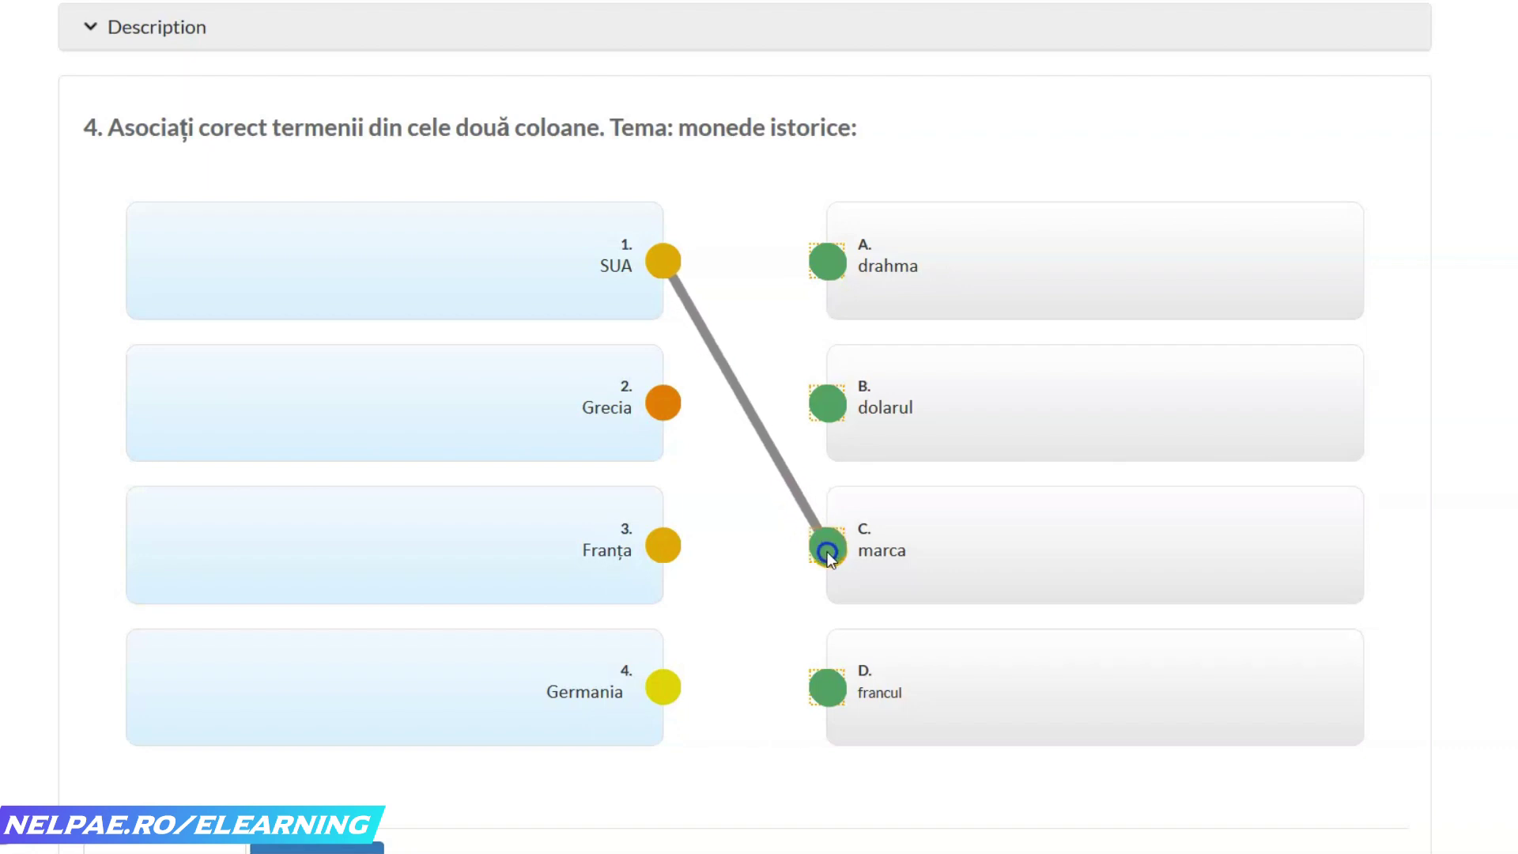
pyautogui.click(772, 483)
pyautogui.click(650, 398)
pyautogui.moveTo(661, 406); pyautogui.dragTo(822, 268)
pyautogui.click(759, 549)
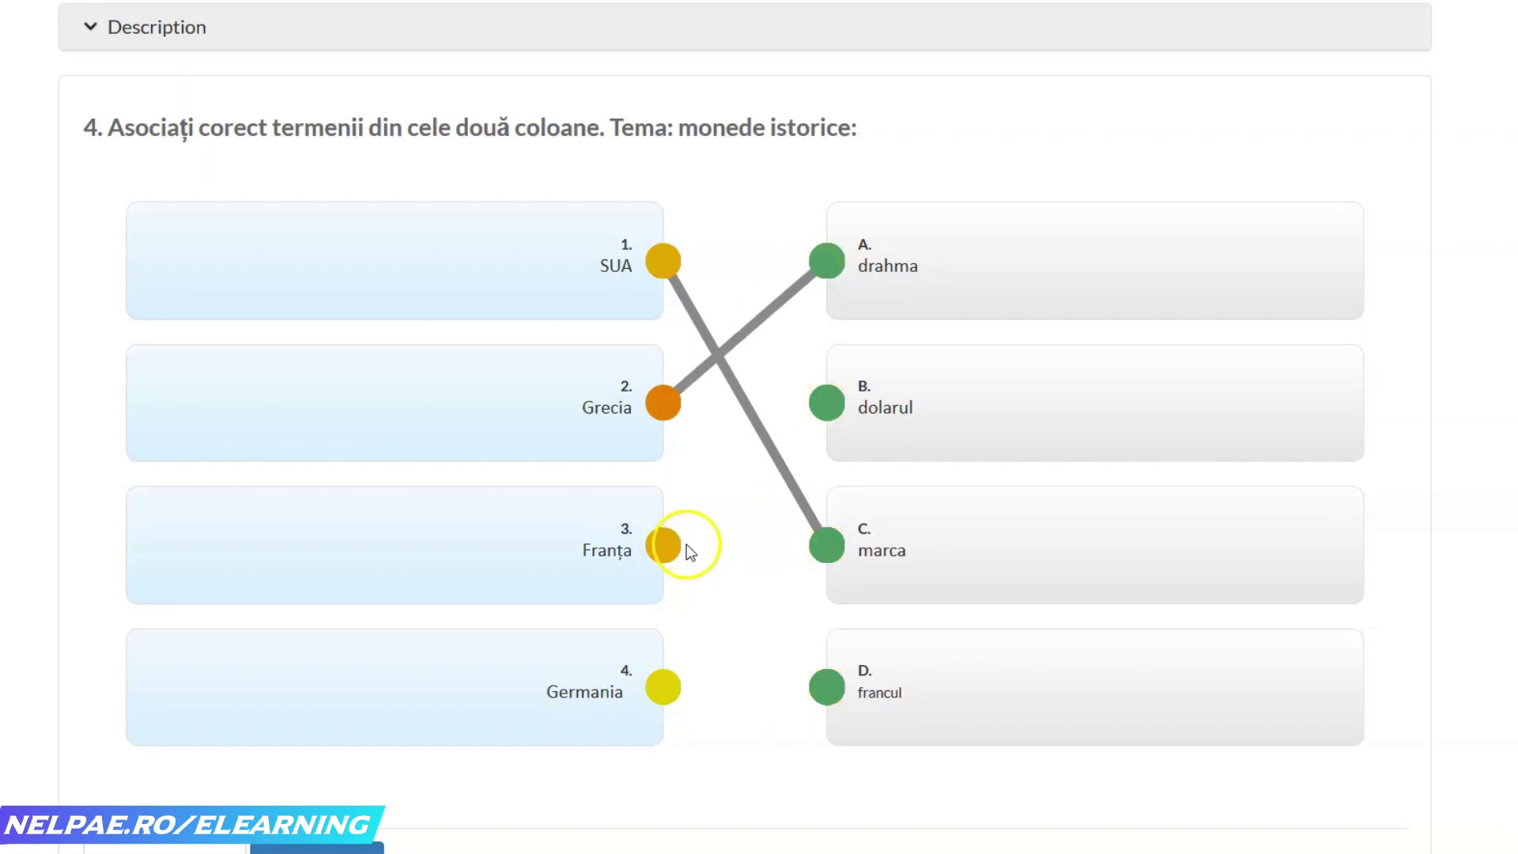
pyautogui.moveTo(659, 551); pyautogui.dragTo(824, 701)
pyautogui.moveTo(665, 699); pyautogui.dragTo(827, 405)
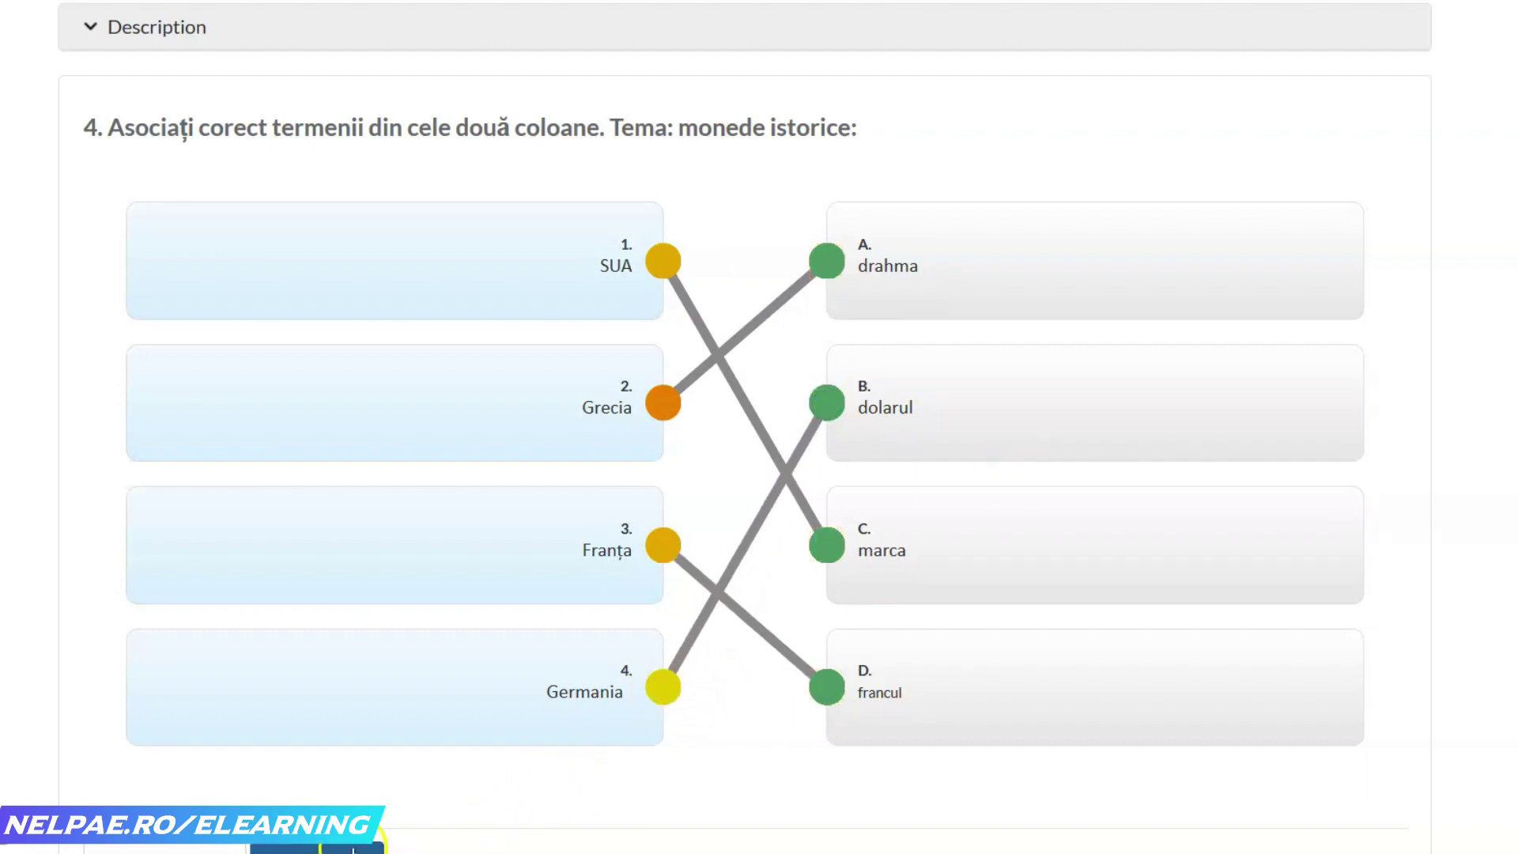
pyautogui.click(354, 848)
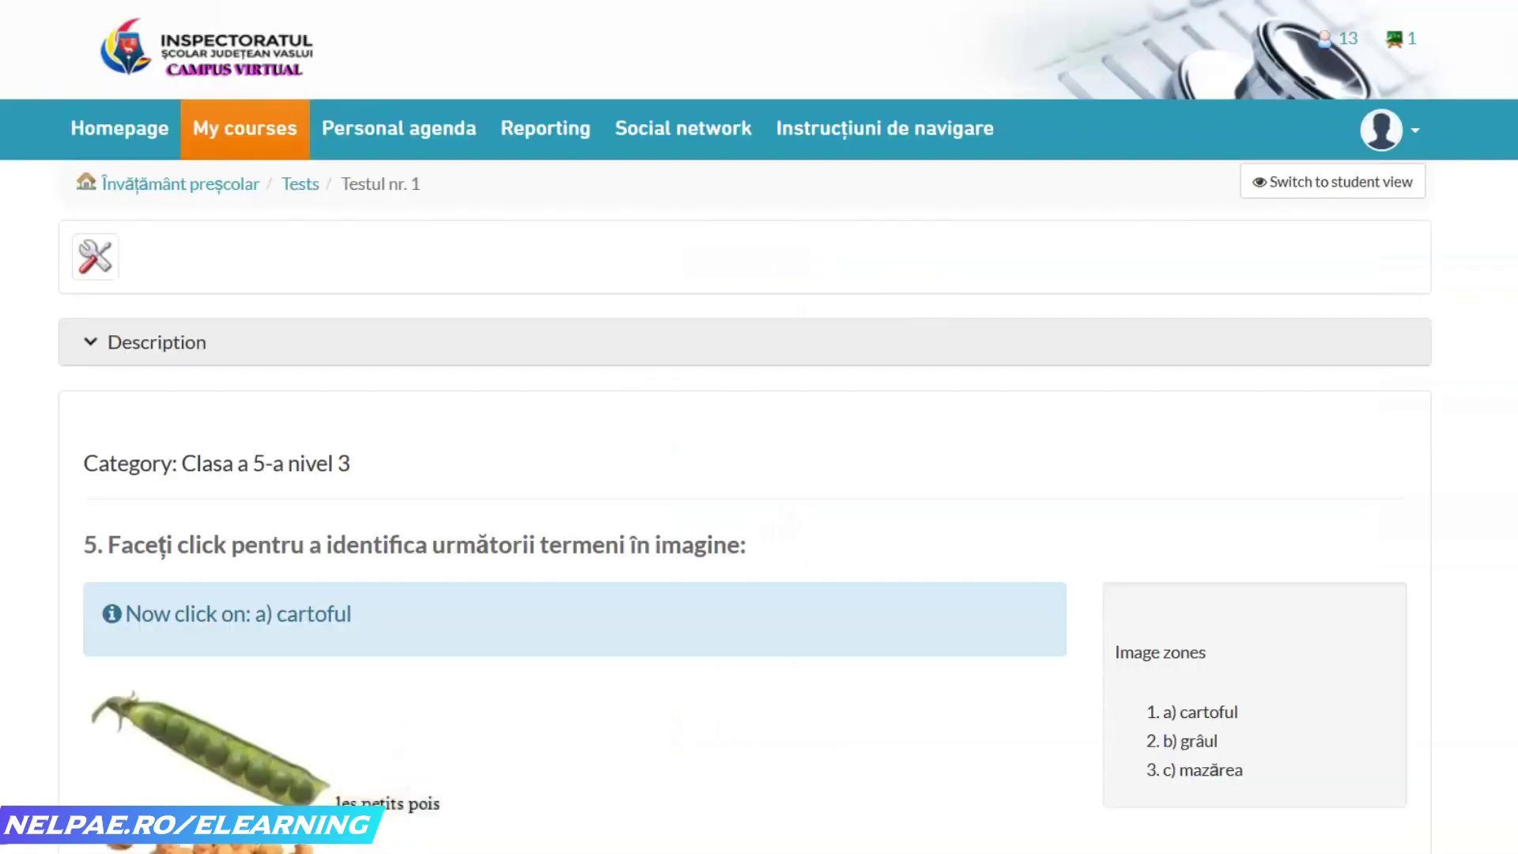
# - In question 5's image, mark a) cartoful on the potatoes and b) grâul on the "les pois chiches" label
pyautogui.scroll(-5, 743, 474)
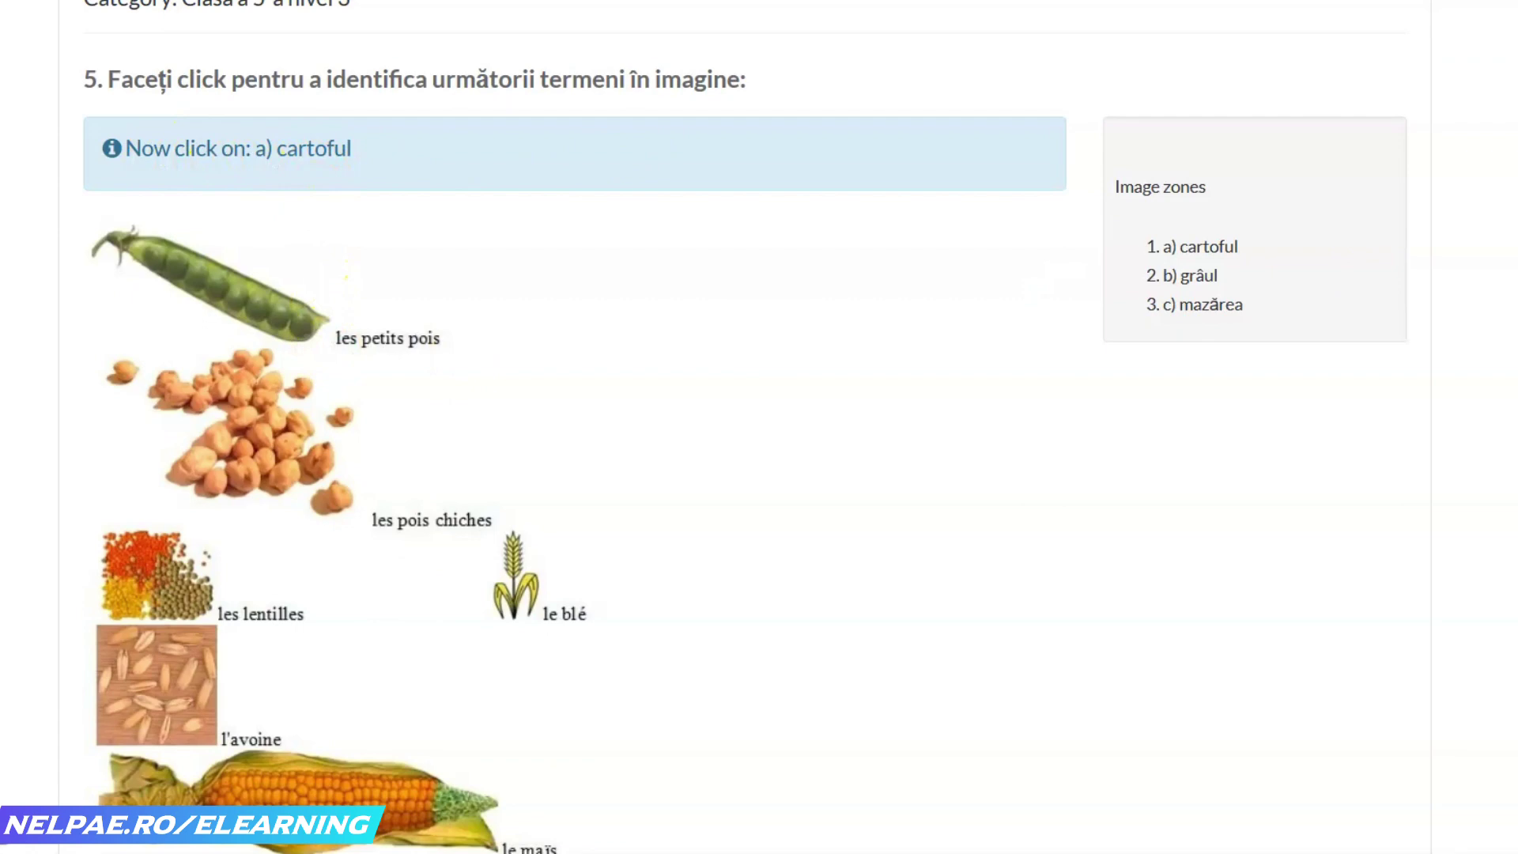
pyautogui.scroll(-3, 346, 277)
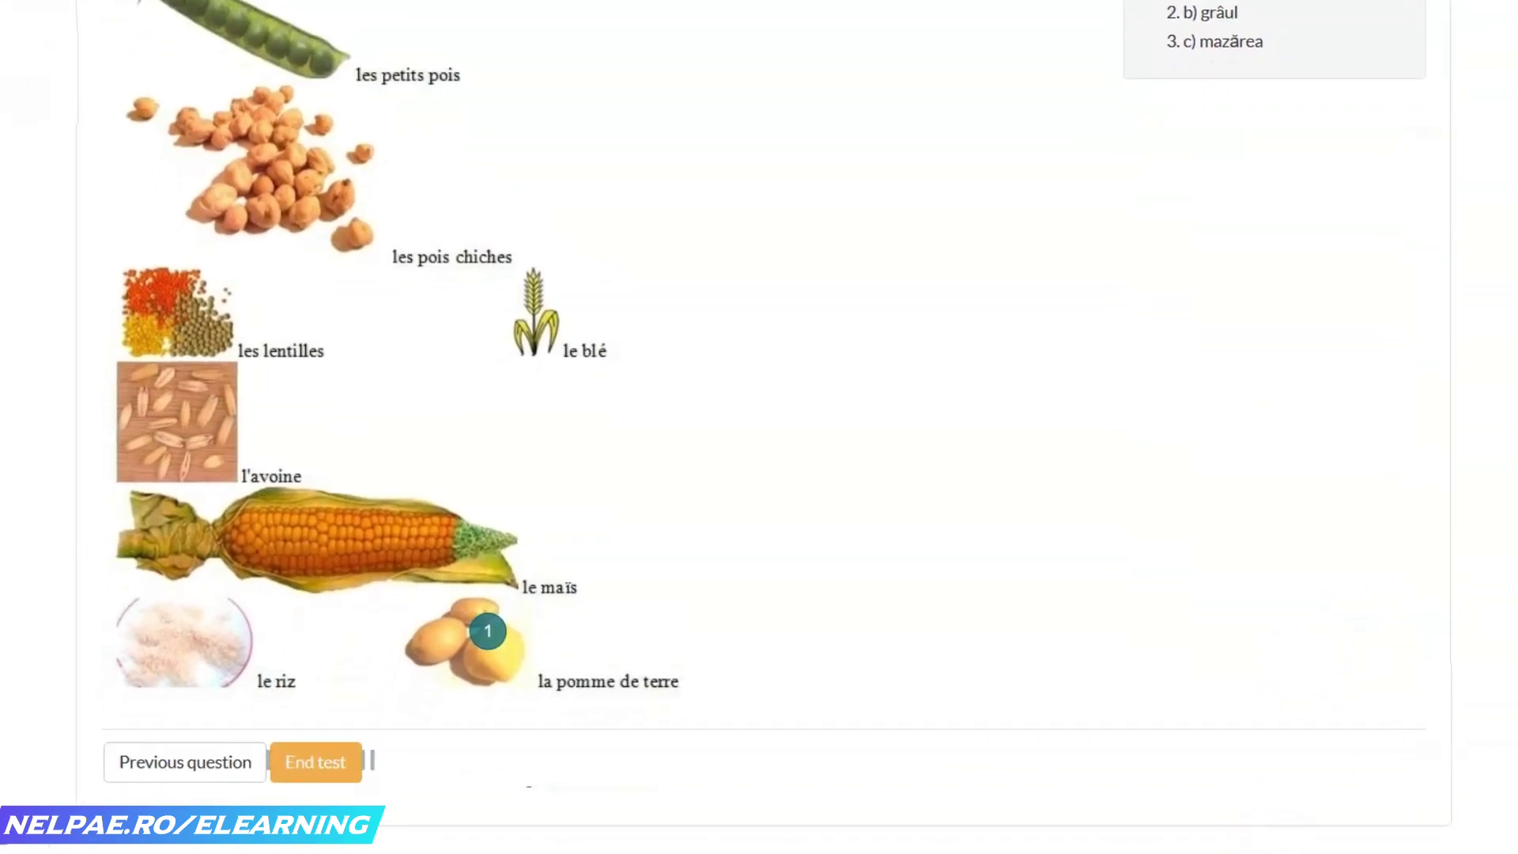
pyautogui.scroll(6, 759, 427)
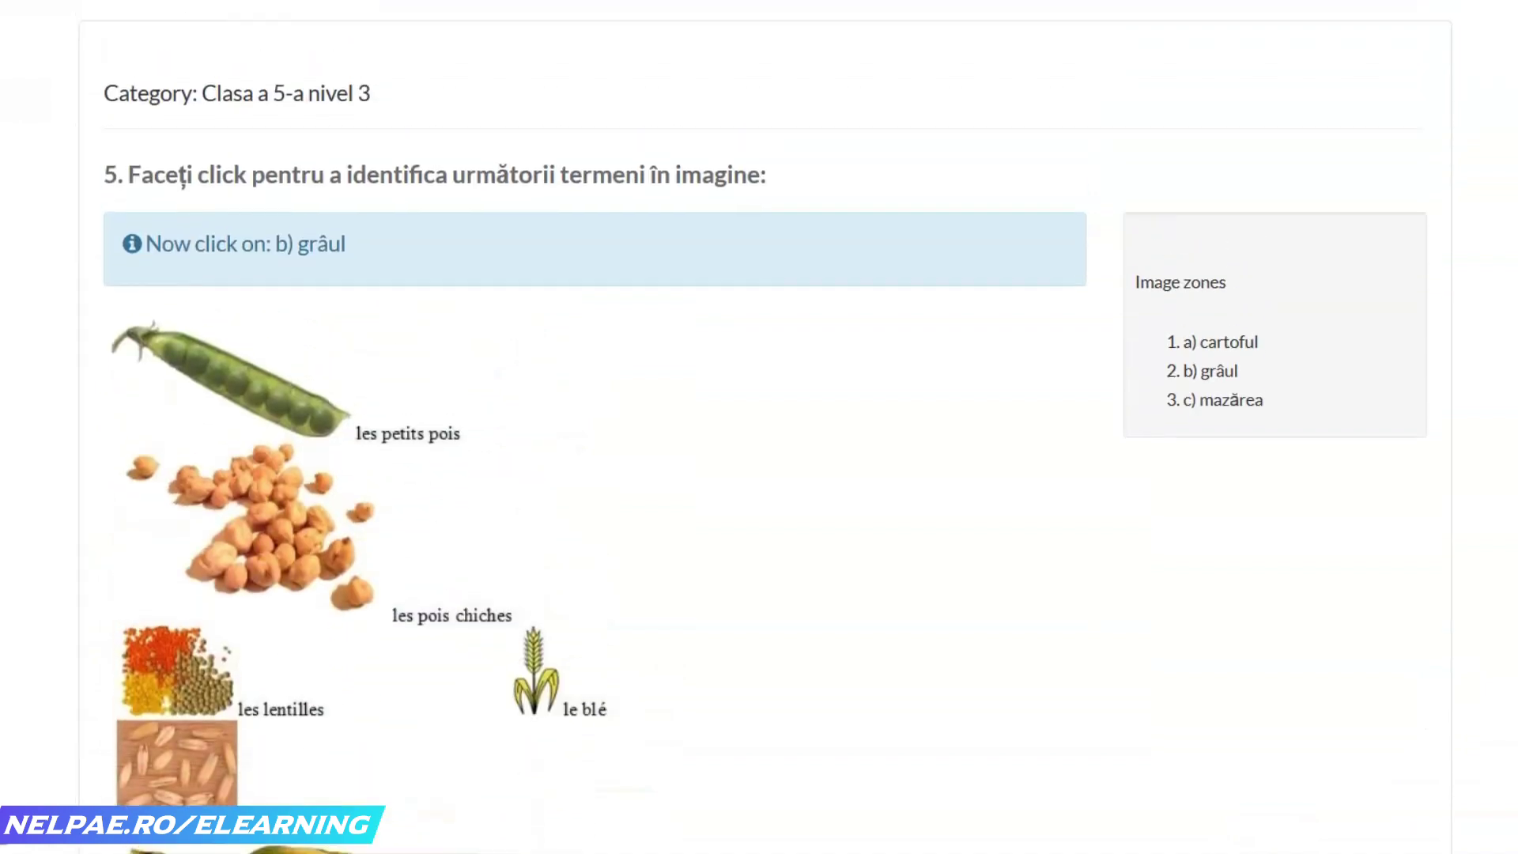
pyautogui.scroll(-3, 759, 427)
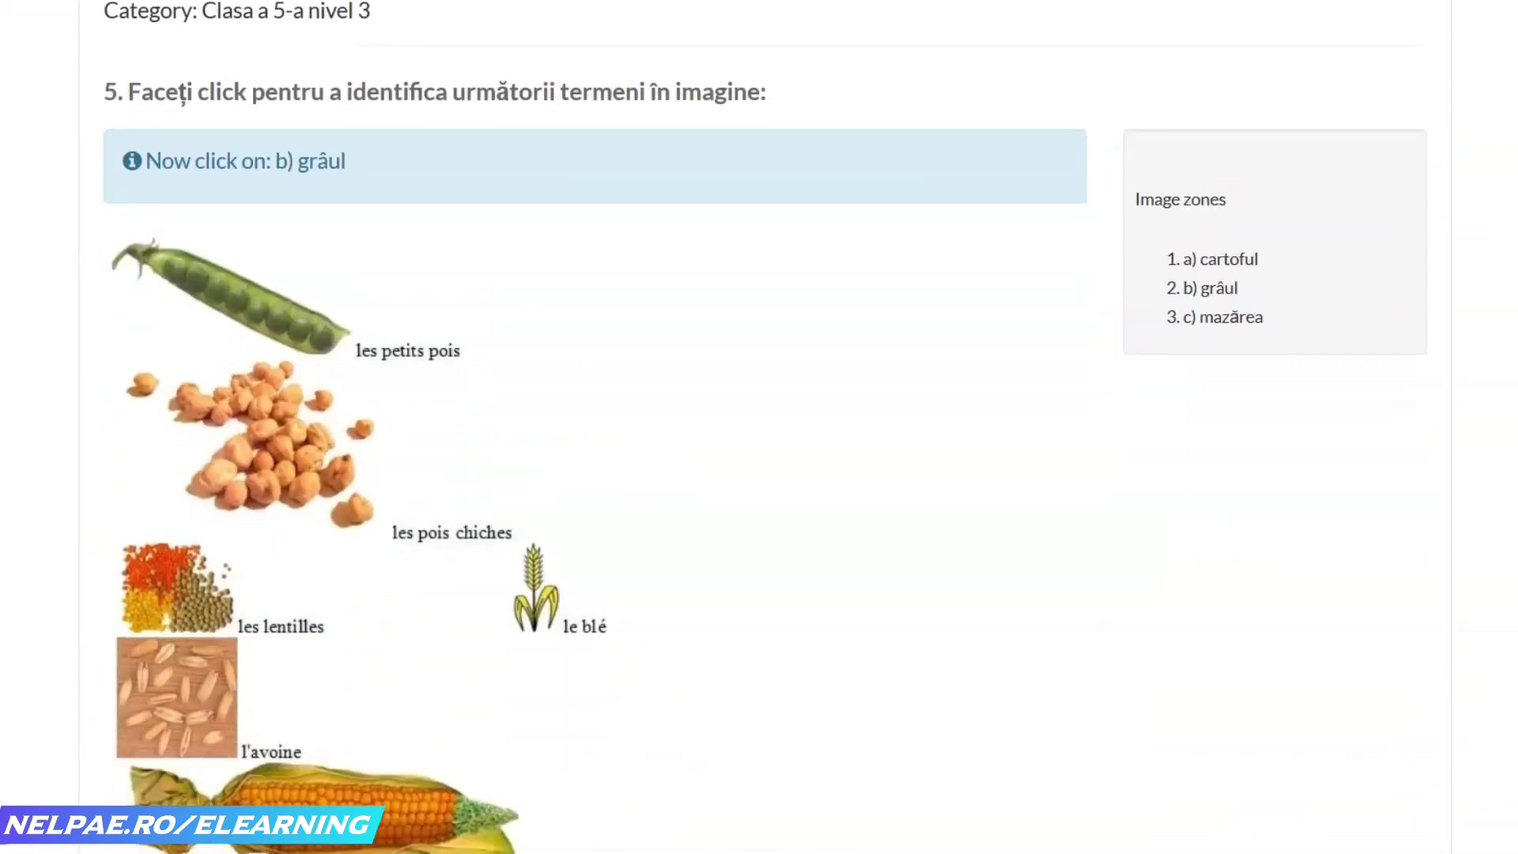
pyautogui.scroll(-3, 760, 427)
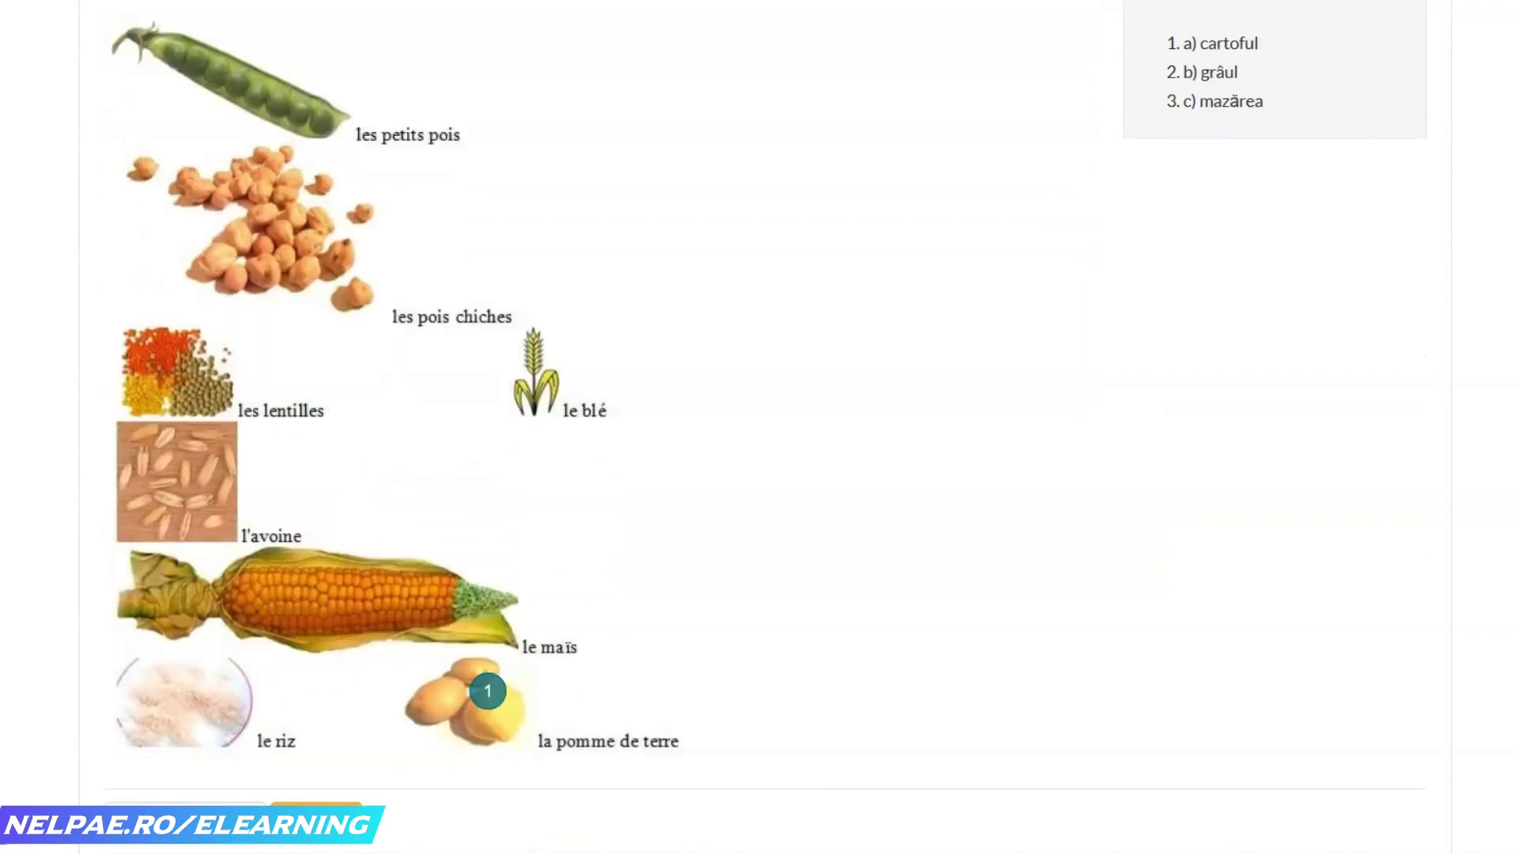
pyautogui.click(404, 302)
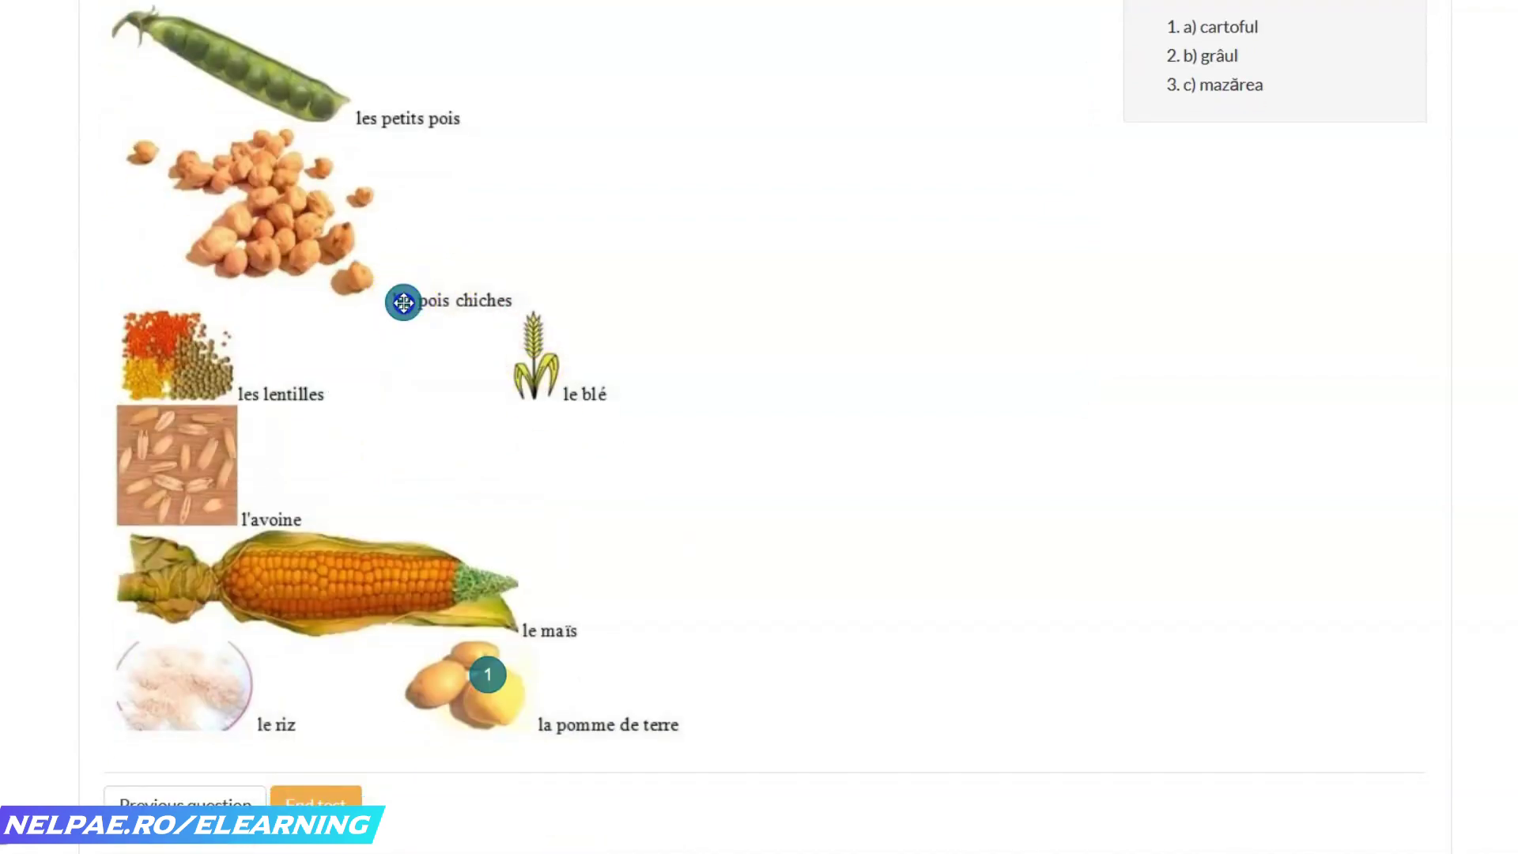
# - Mark c) mazărea on the chickpeas in the image and end the test
pyautogui.scroll(4, 759, 427)
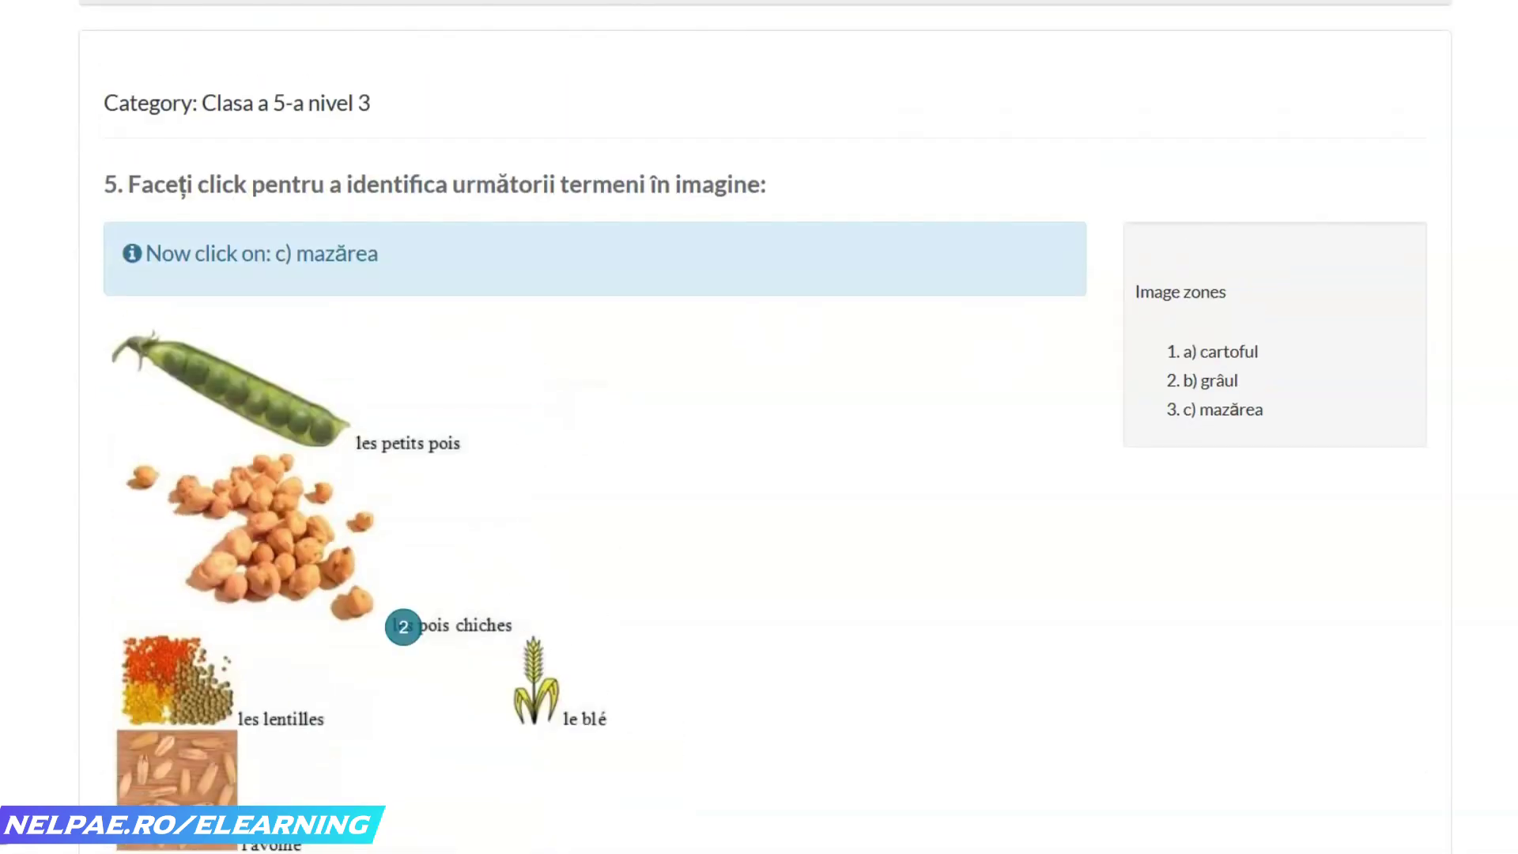
pyautogui.scroll(-5, 759, 427)
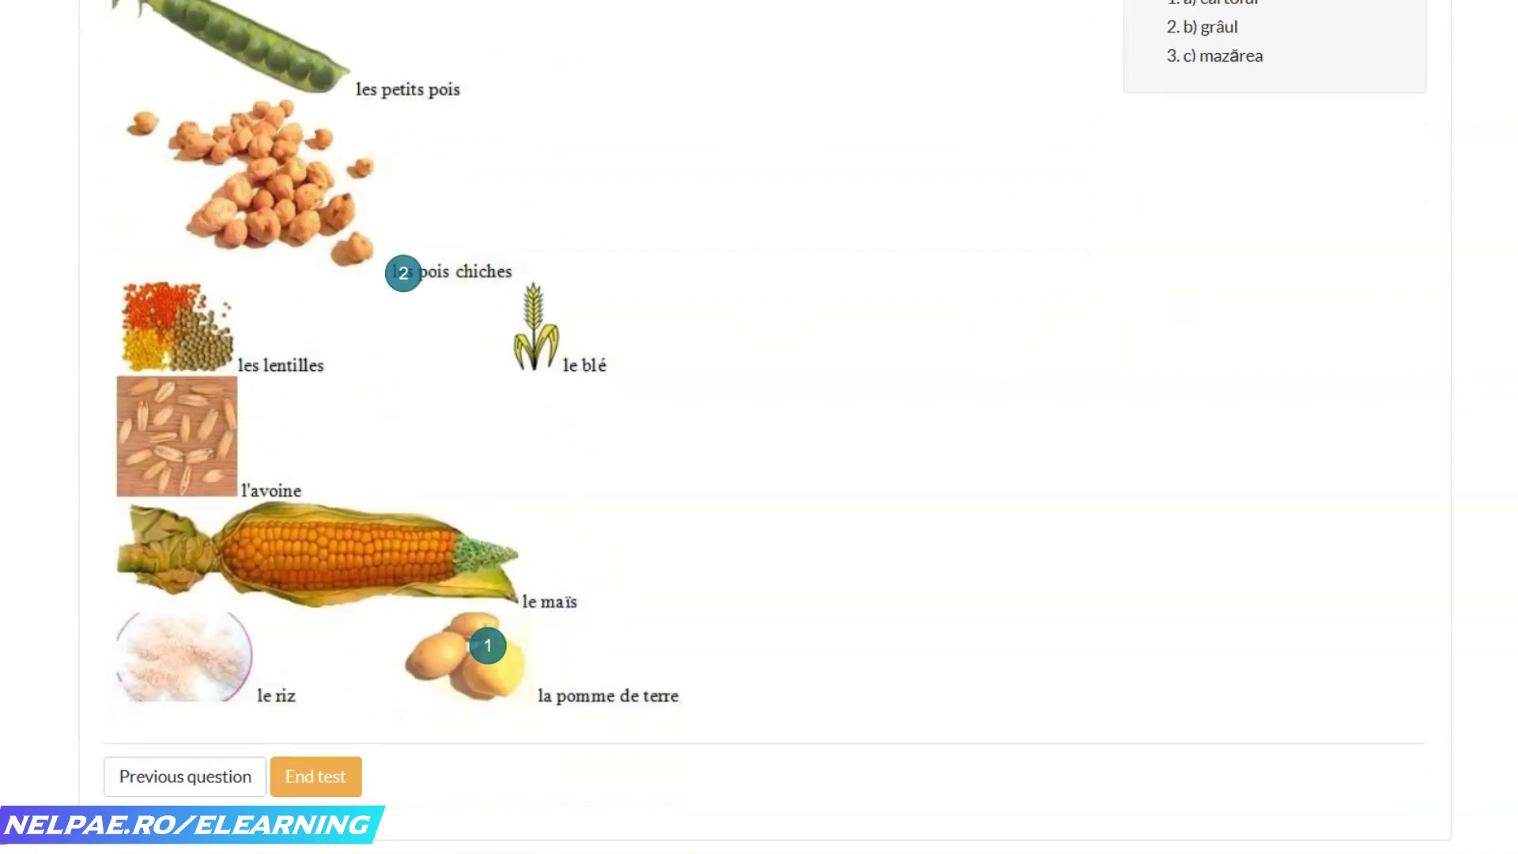
pyautogui.scroll(2, 759, 426)
pyautogui.scroll(-3, 759, 427)
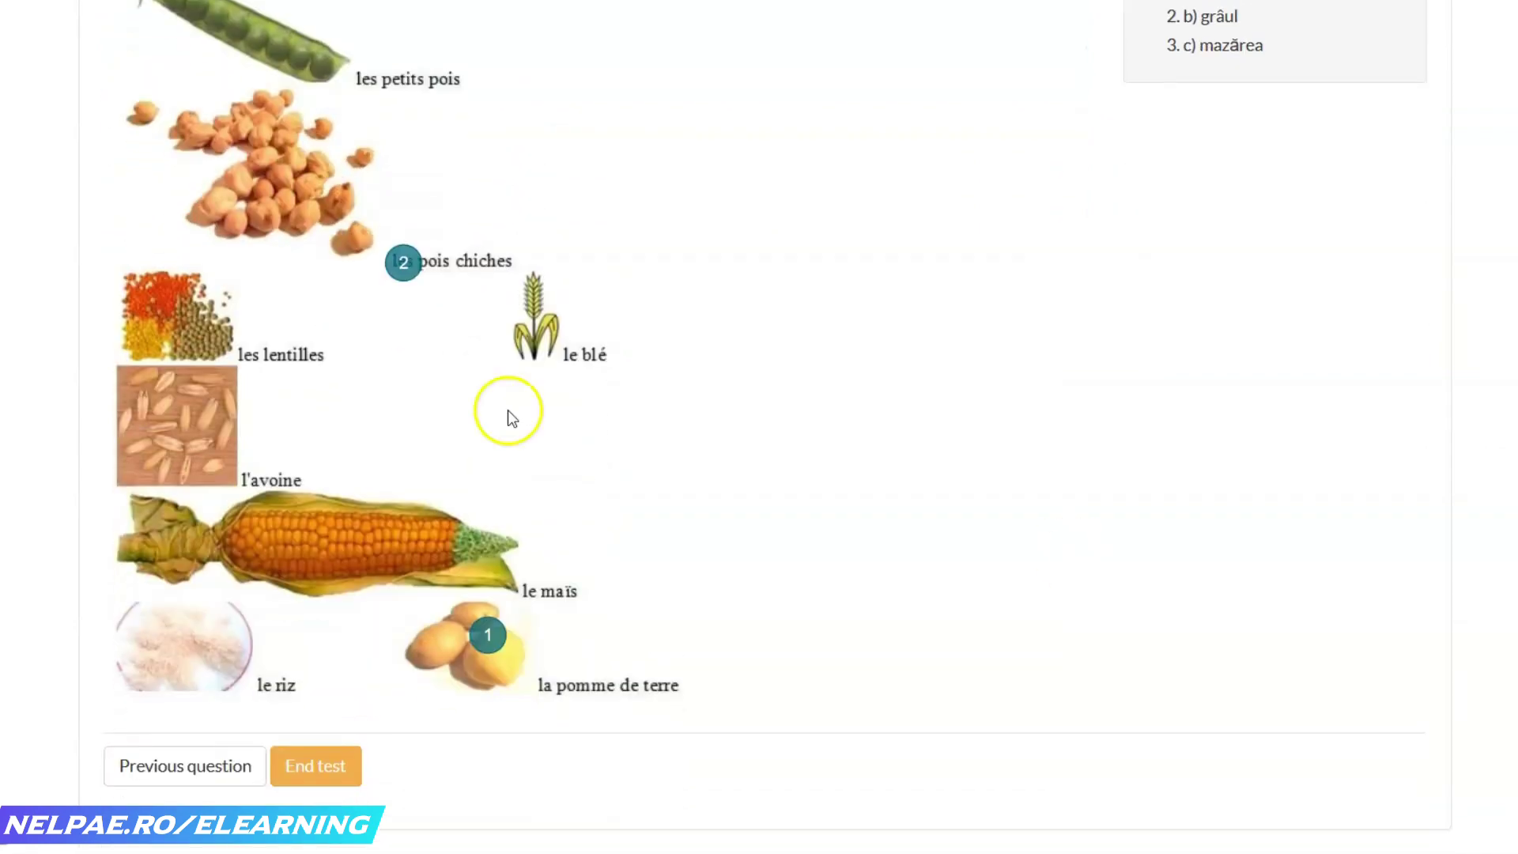
pyautogui.click(267, 143)
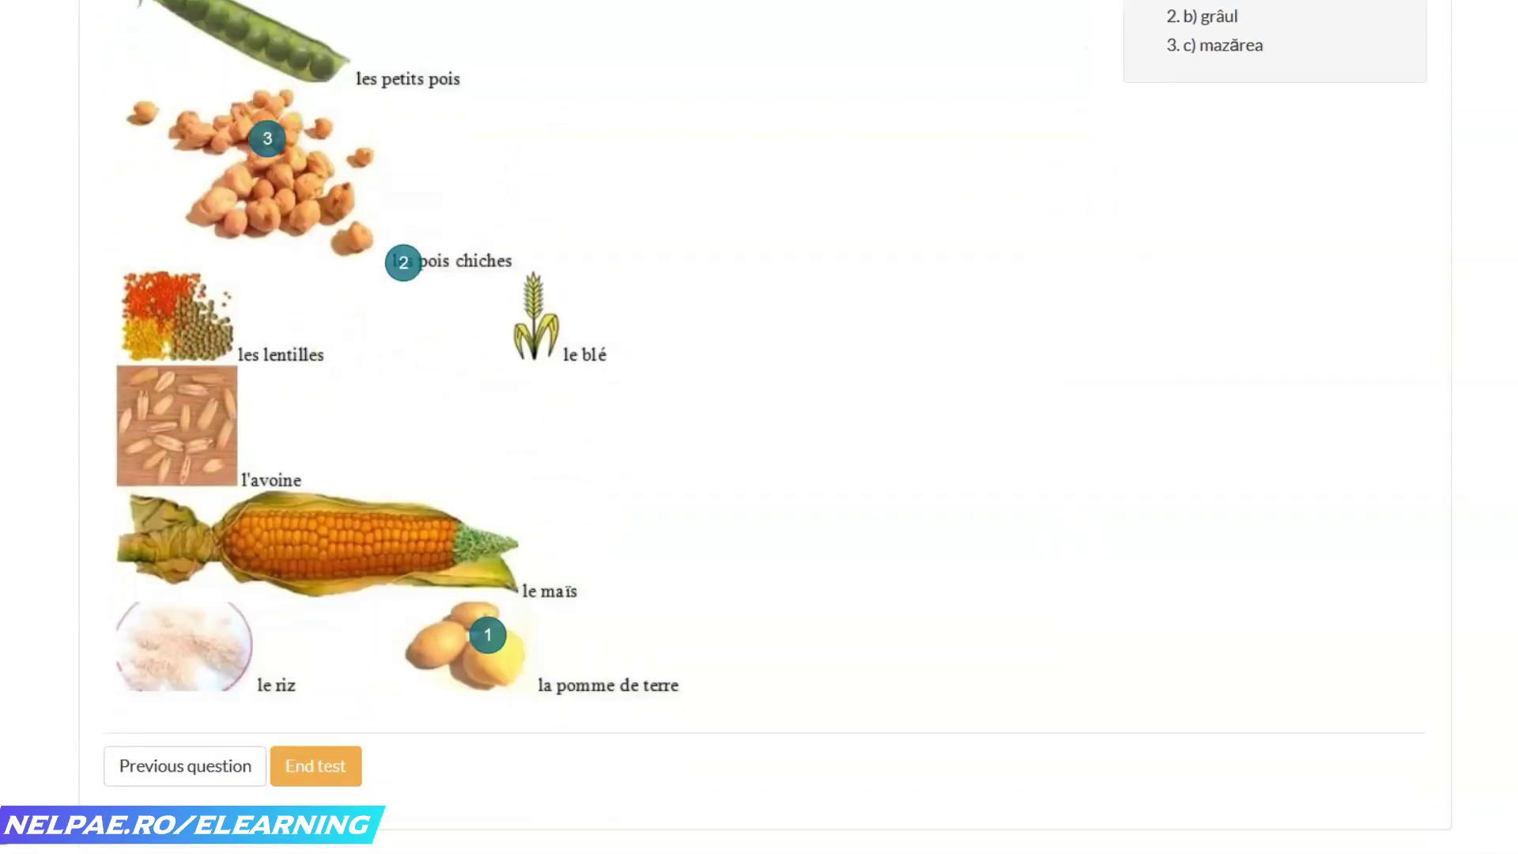
pyautogui.scroll(-2, 759, 427)
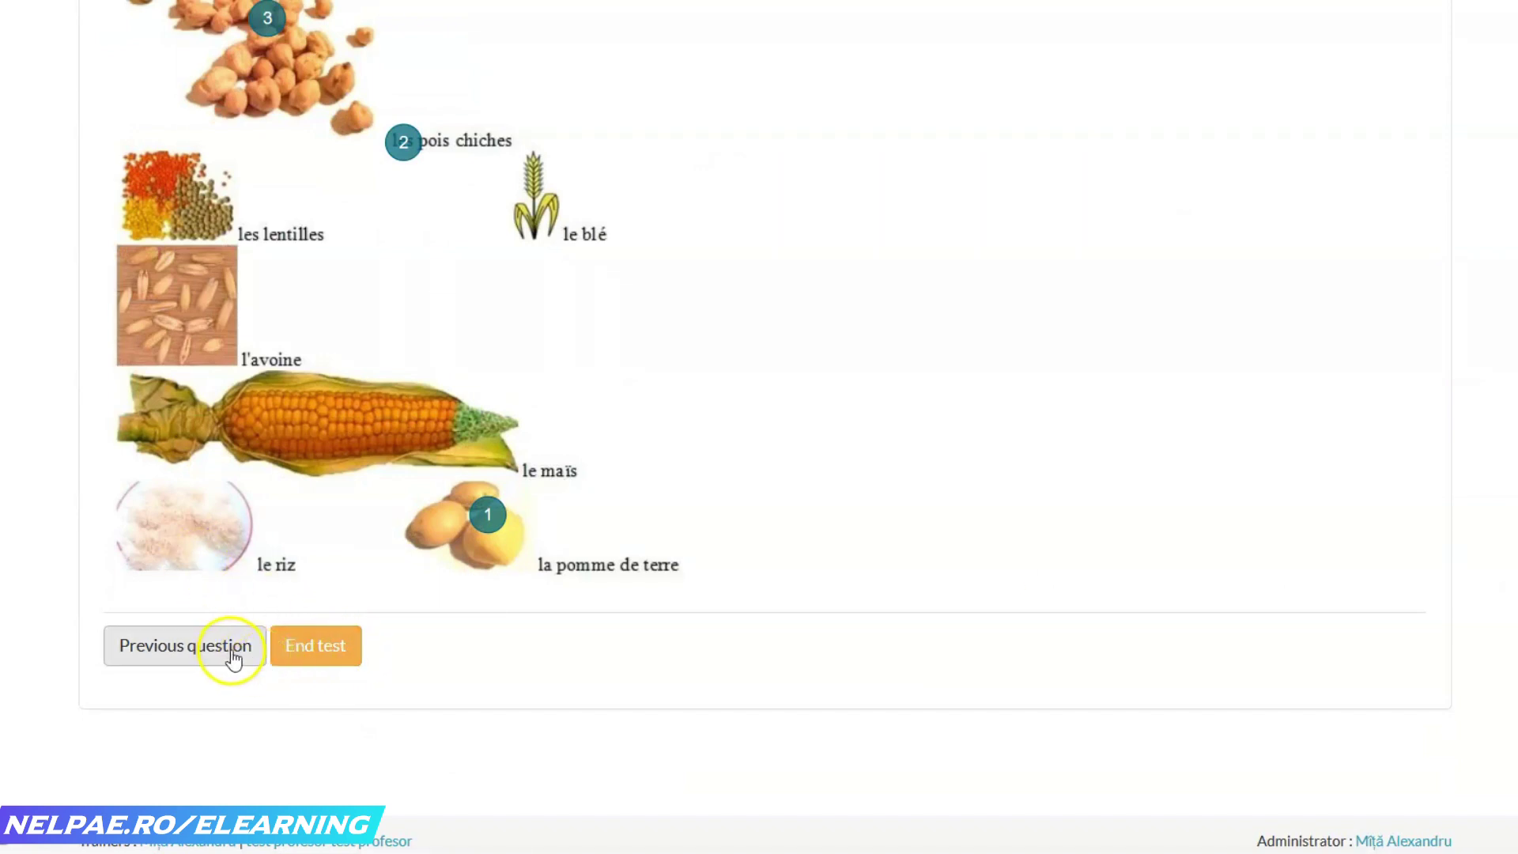
pyautogui.click(293, 663)
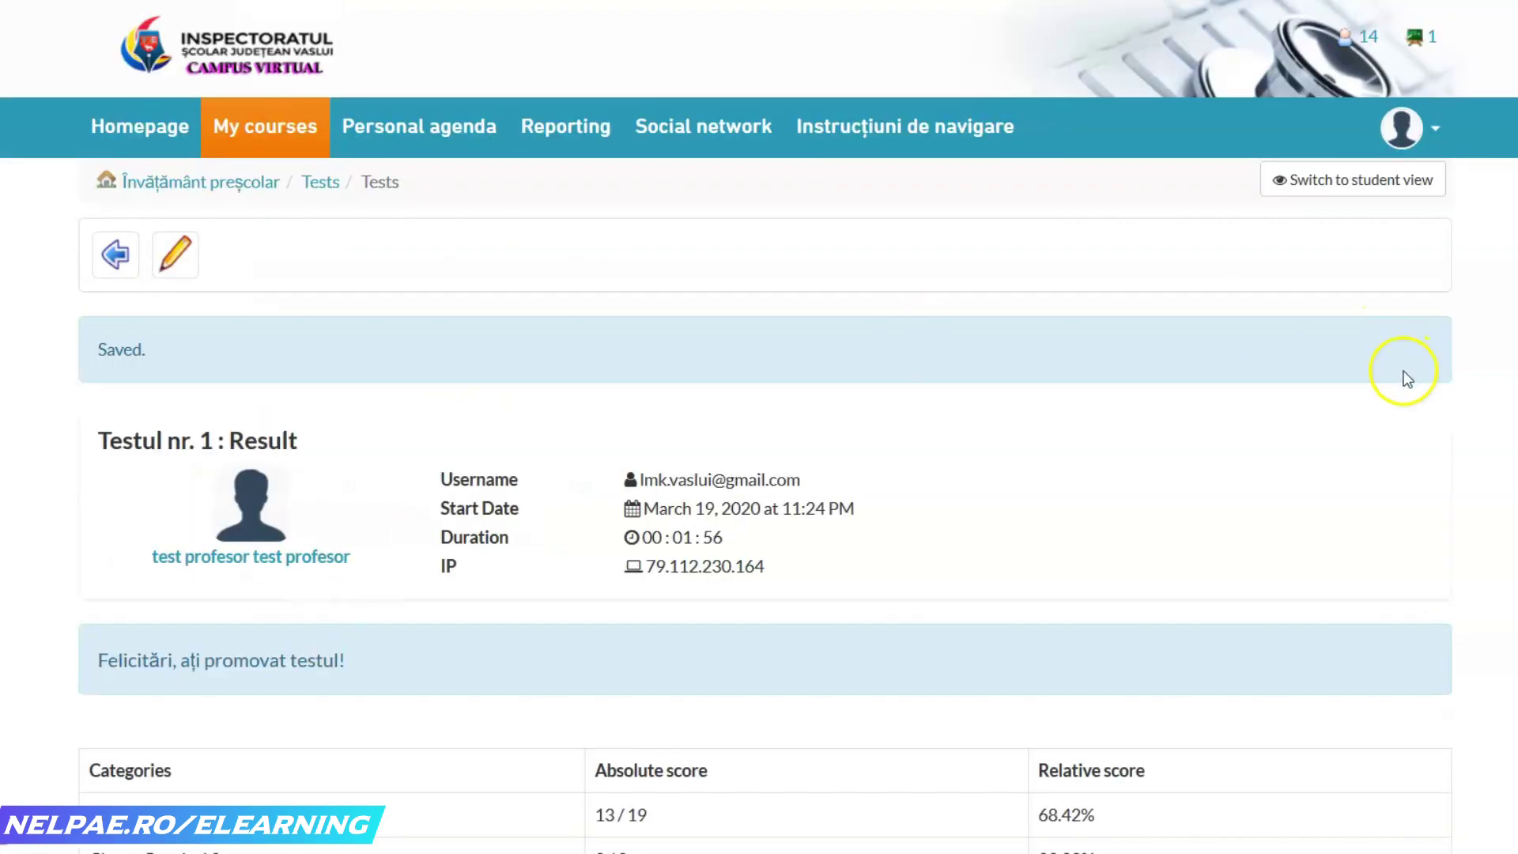
# - Examine the result page of Testul nr. 1: the scores by category, the total score and the minimum-score notice
pyautogui.scroll(-3, 759, 427)
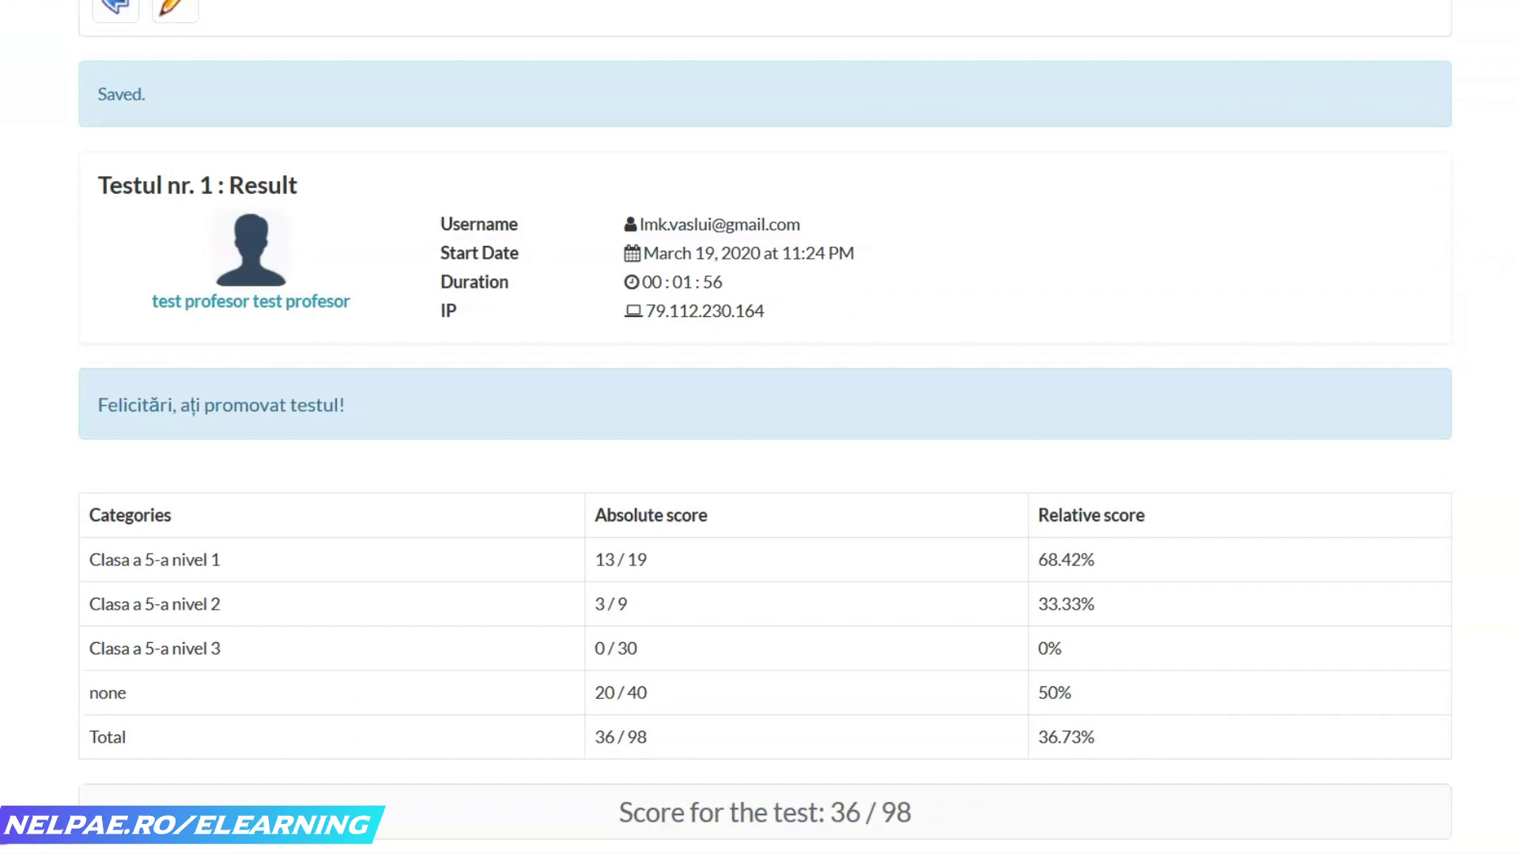
pyautogui.scroll(-1, 759, 427)
pyautogui.scroll(-2, 759, 427)
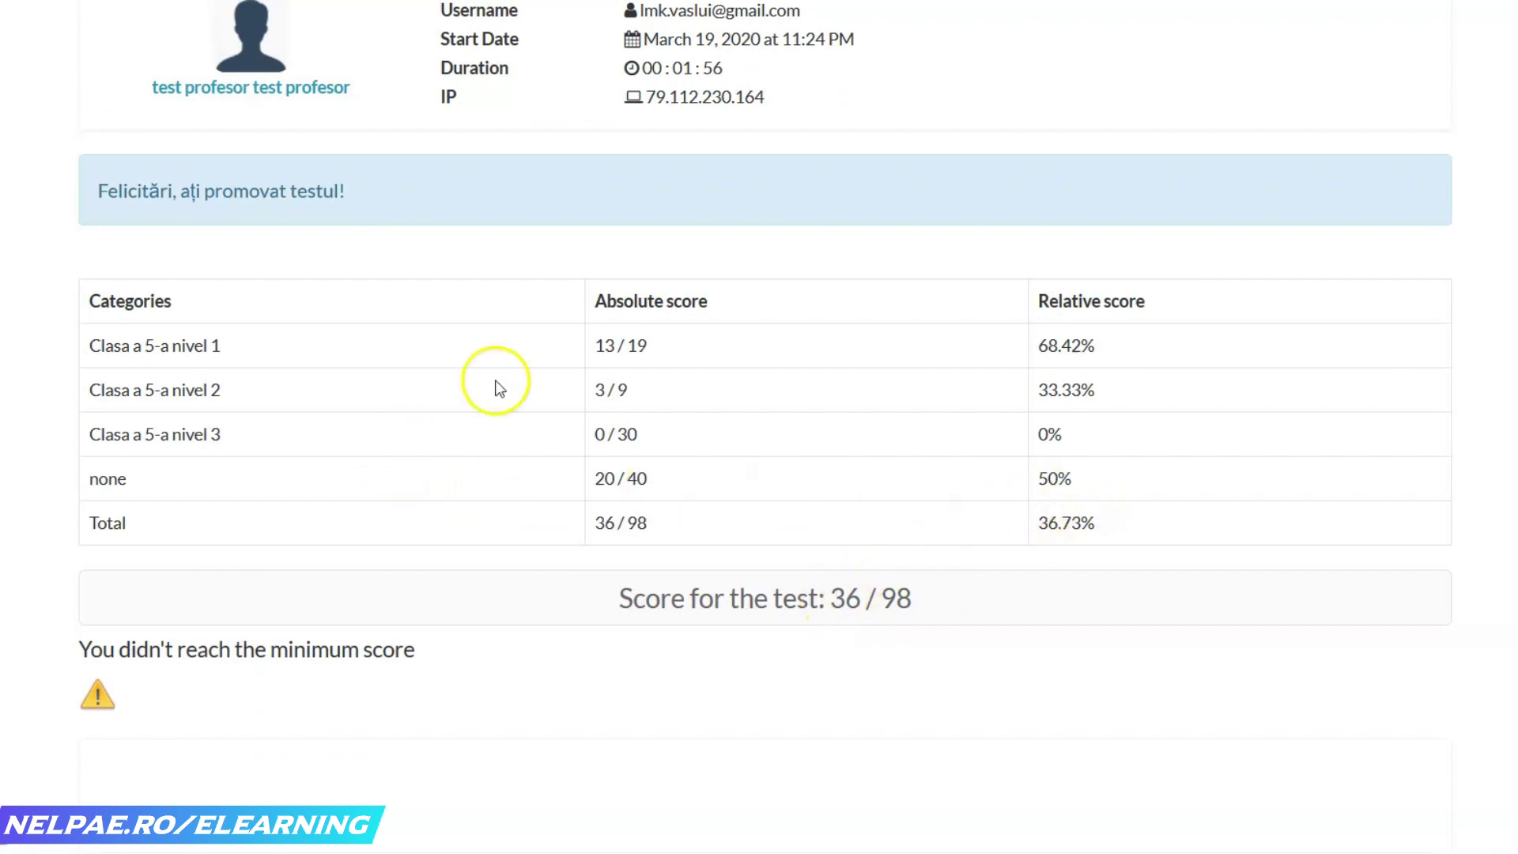
pyautogui.scroll(-5, 759, 427)
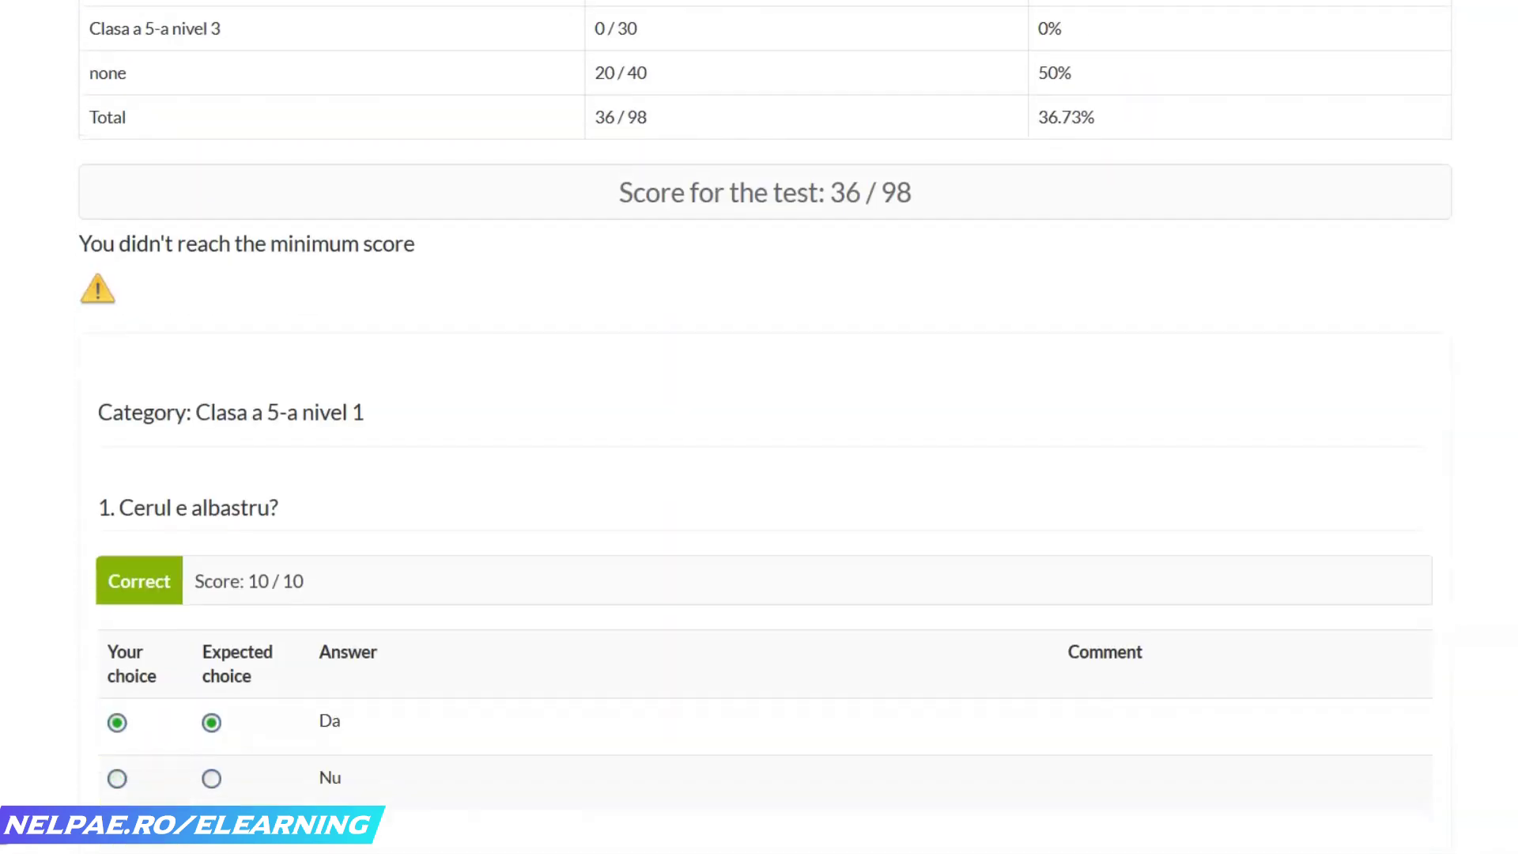
pyautogui.moveTo(417, 244); pyautogui.dragTo(81, 244)
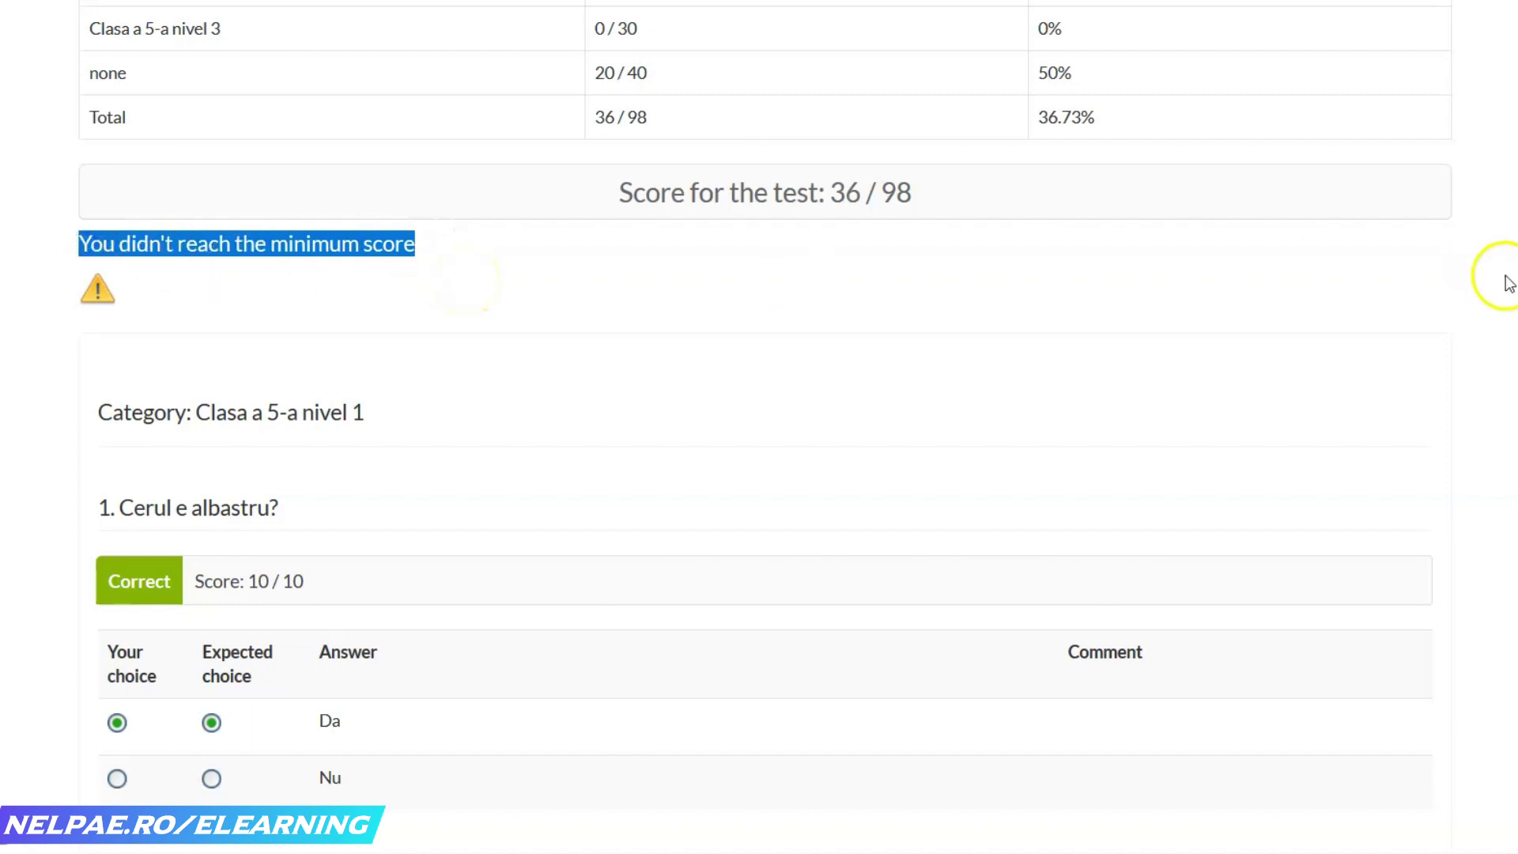
# - Review the feedback for questions 1 to 5, comparing the given answers with the expected ones and checking each question's score
pyautogui.scroll(-3, 759, 426)
pyautogui.scroll(2, 759, 427)
pyautogui.scroll(-3, 759, 427)
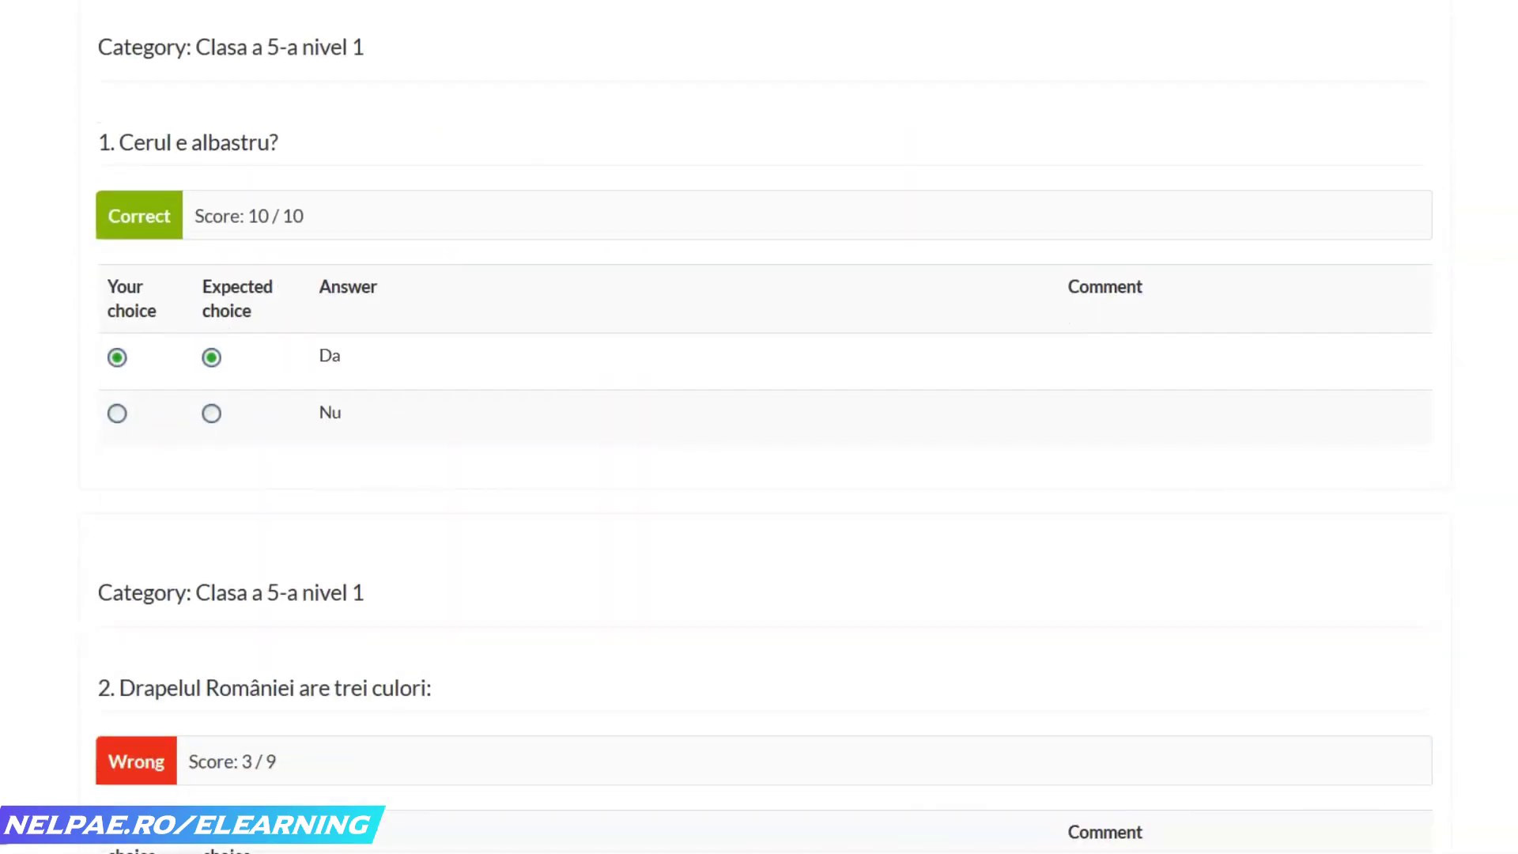
pyautogui.scroll(-6, 759, 427)
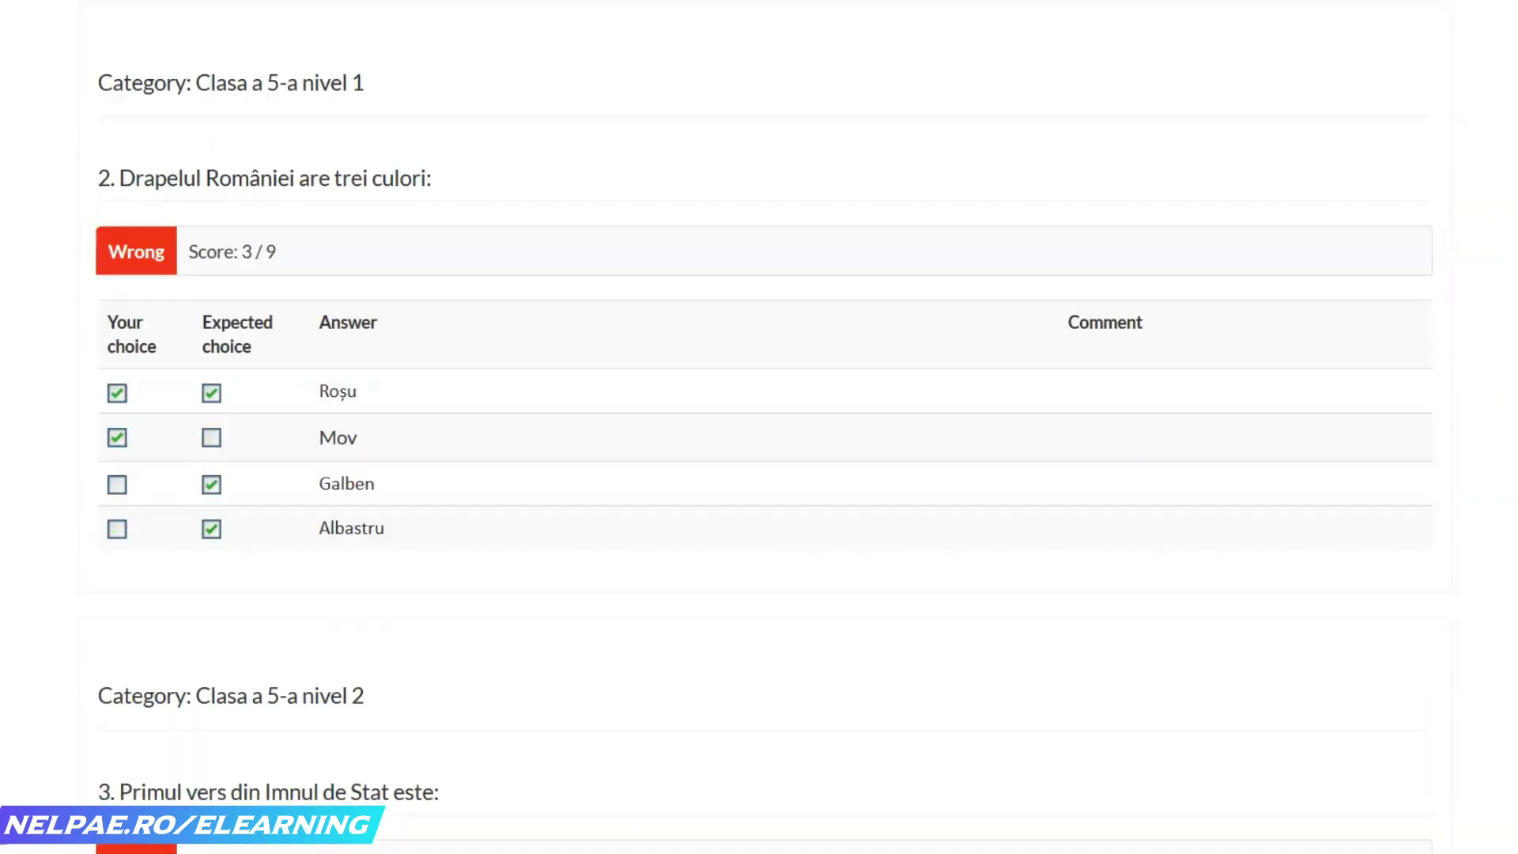
pyautogui.scroll(4, 759, 427)
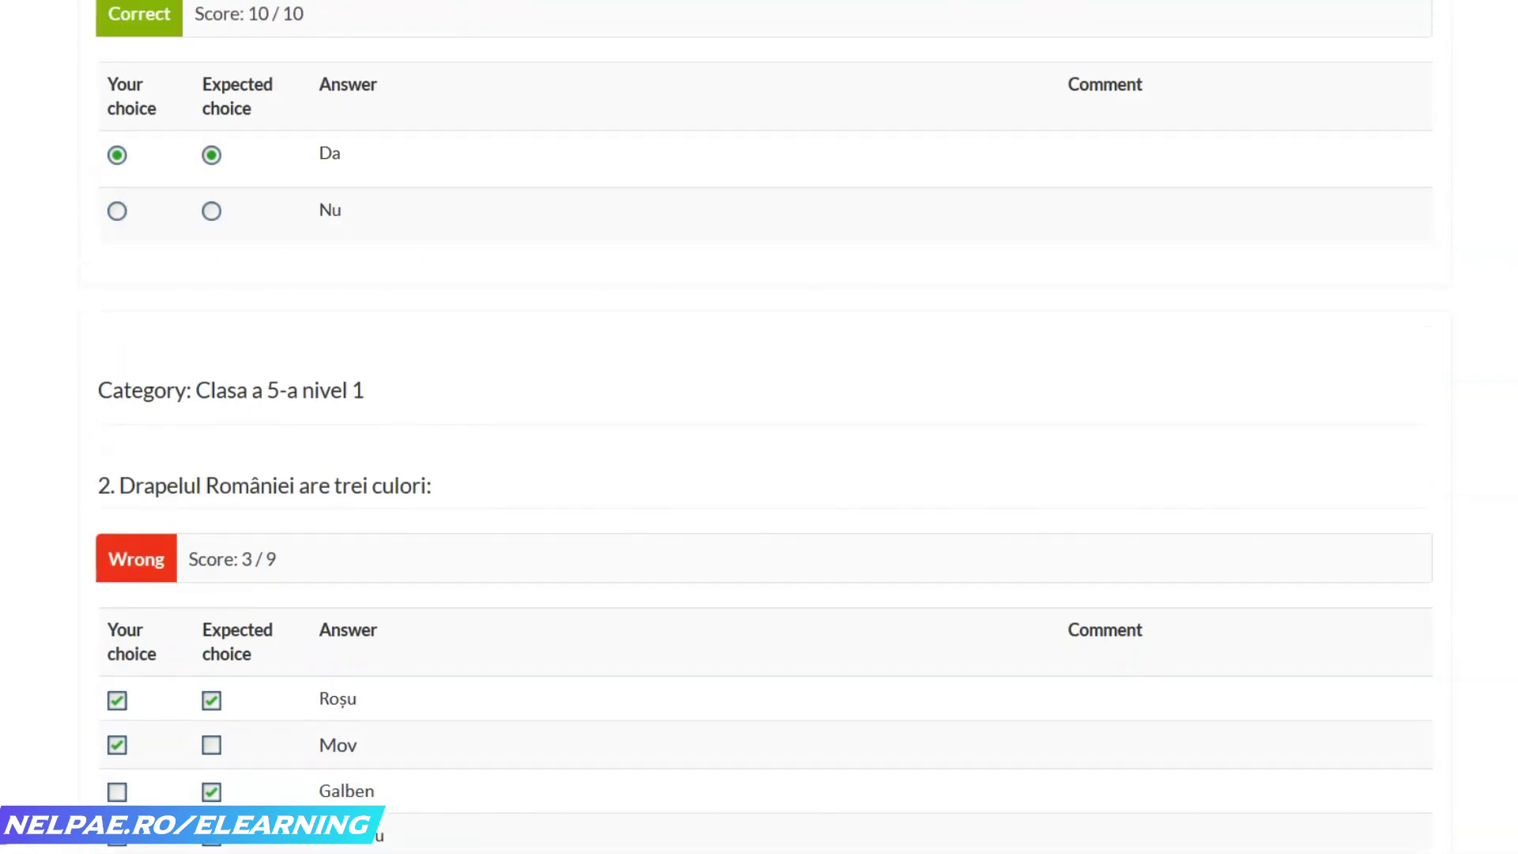
pyautogui.scroll(-3, 759, 427)
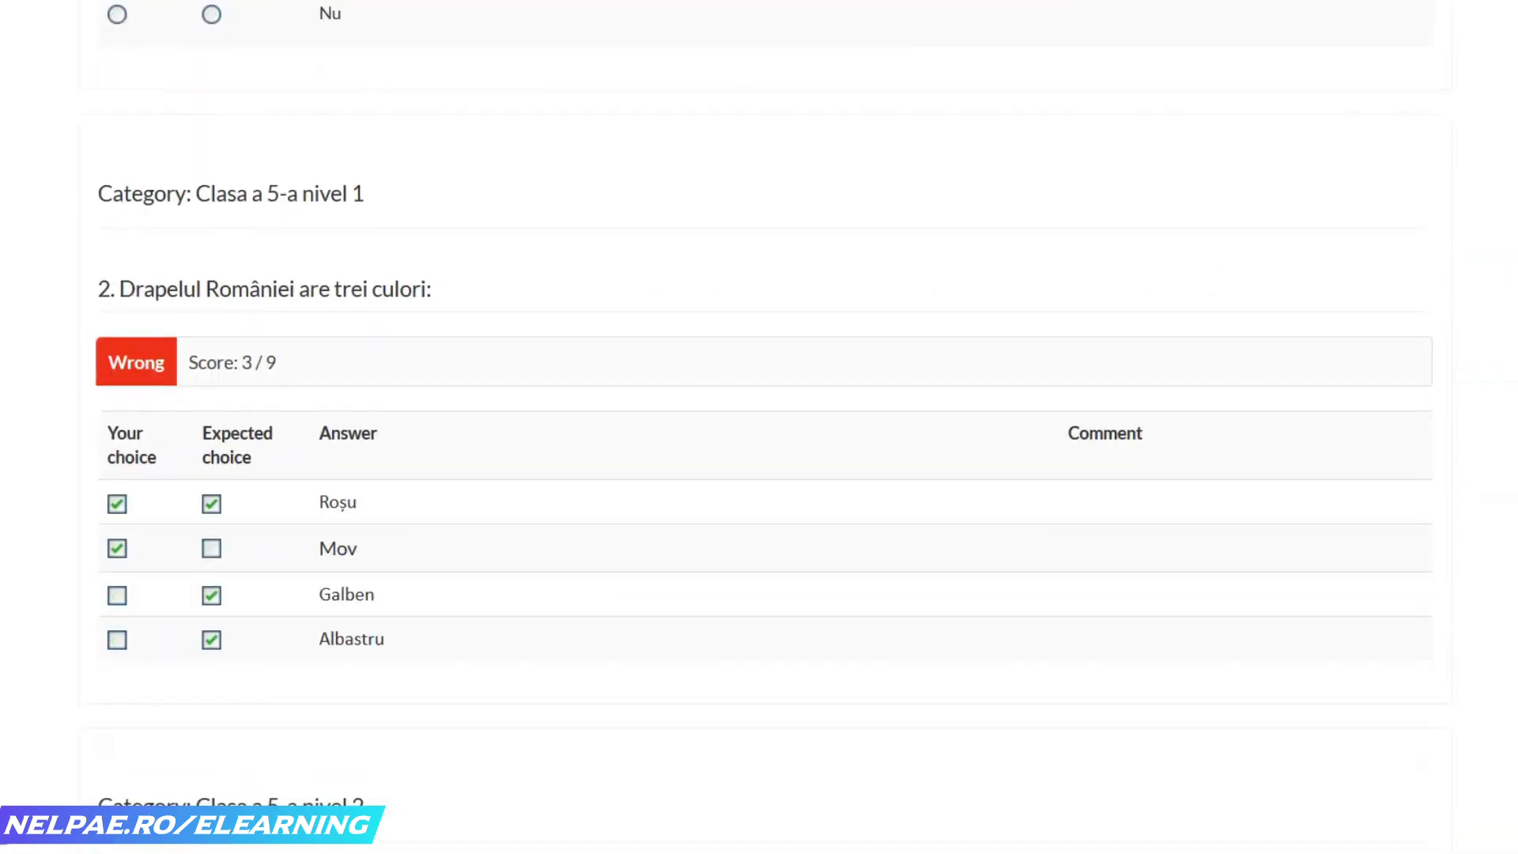
pyautogui.scroll(-6, 759, 427)
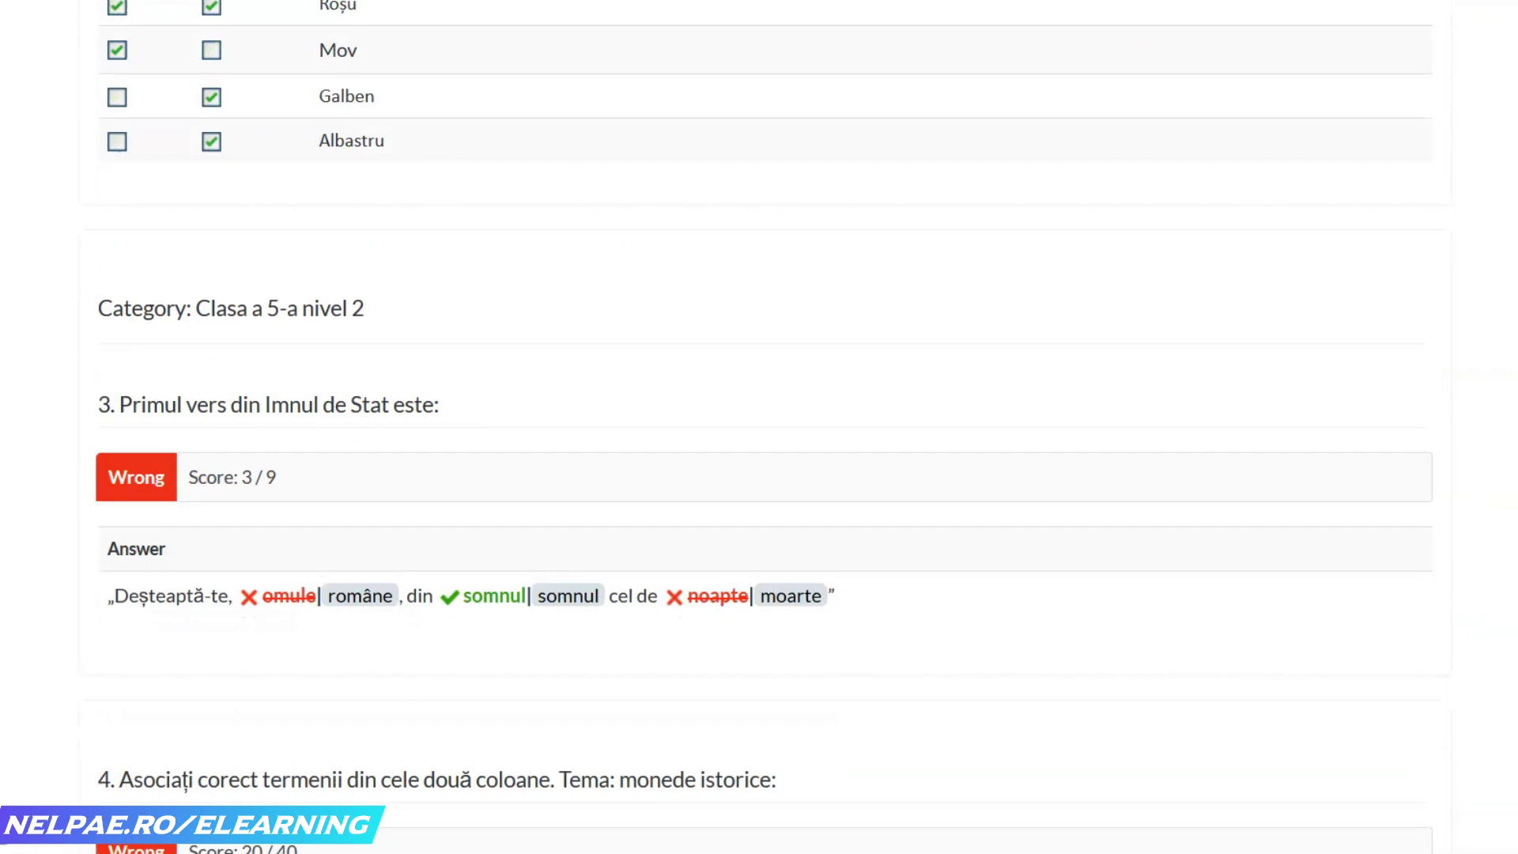
pyautogui.scroll(-6, 759, 427)
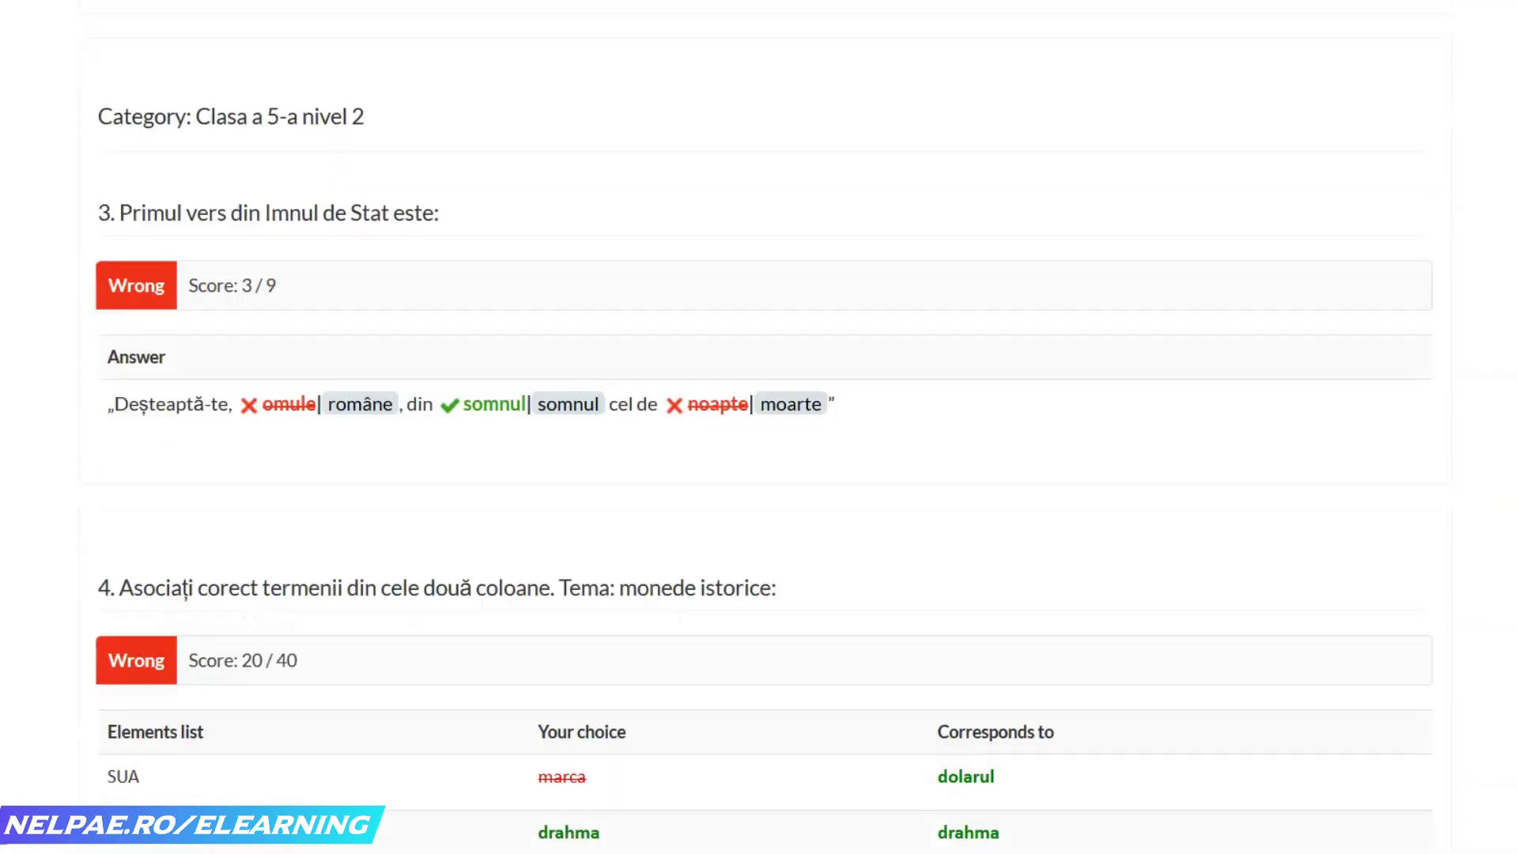
pyautogui.scroll(-8, 759, 427)
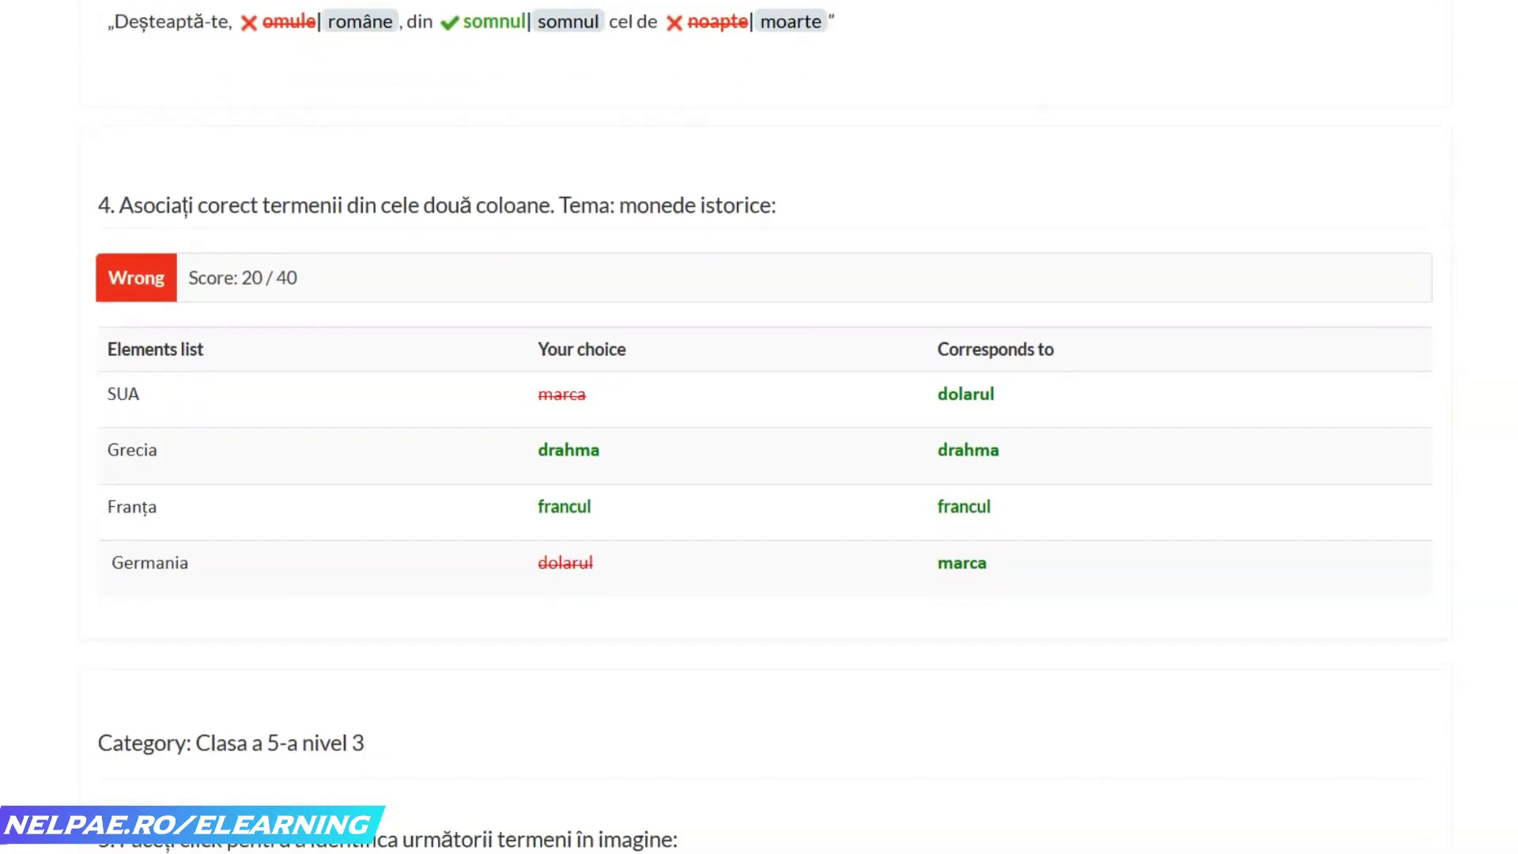
pyautogui.scroll(-10, 759, 427)
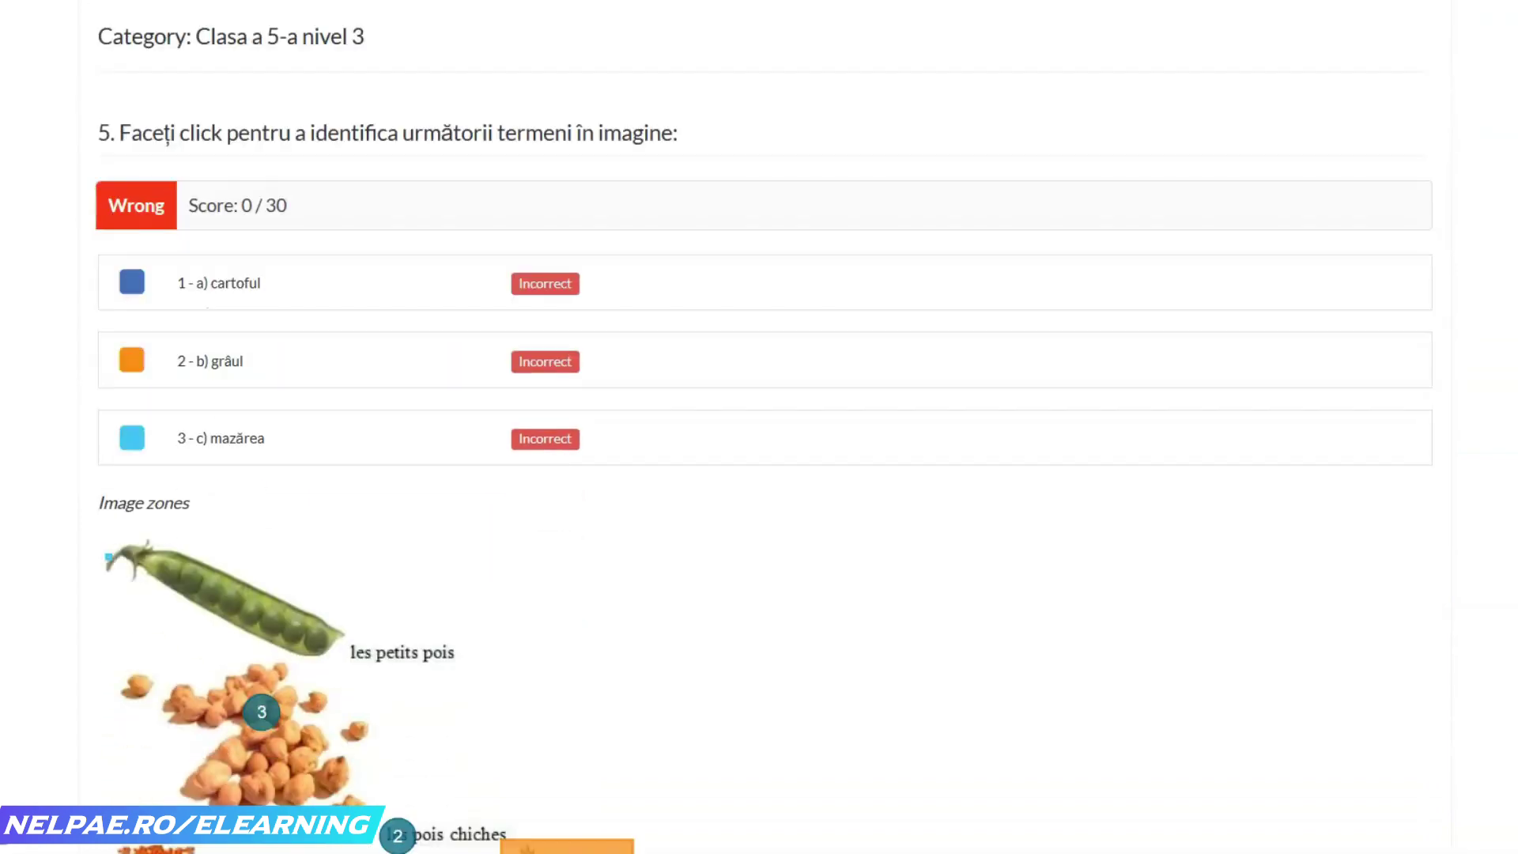
pyautogui.scroll(-5, 759, 427)
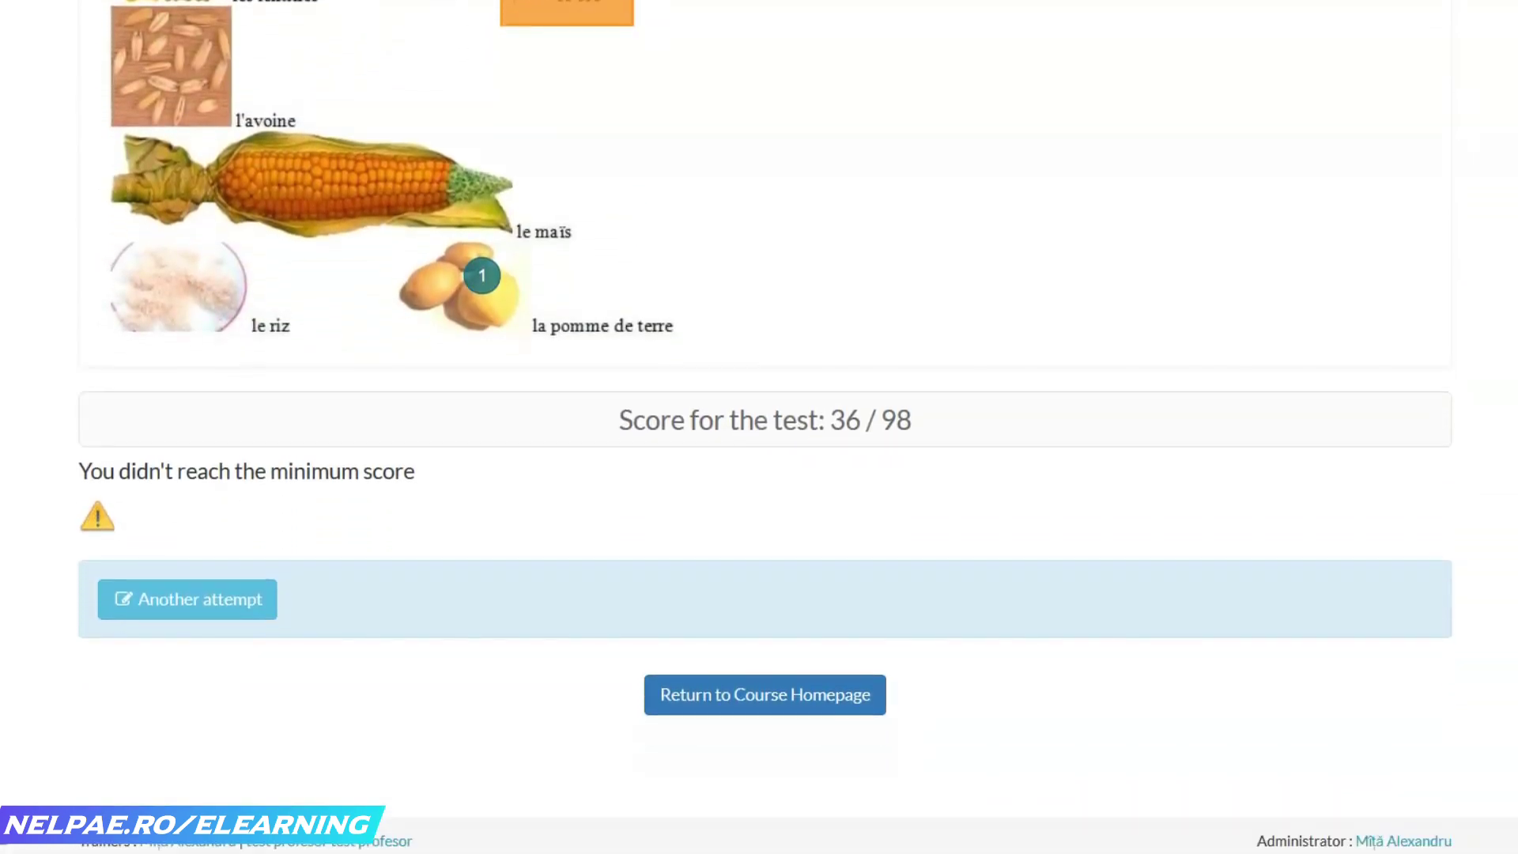
pyautogui.scroll(20, 759, 427)
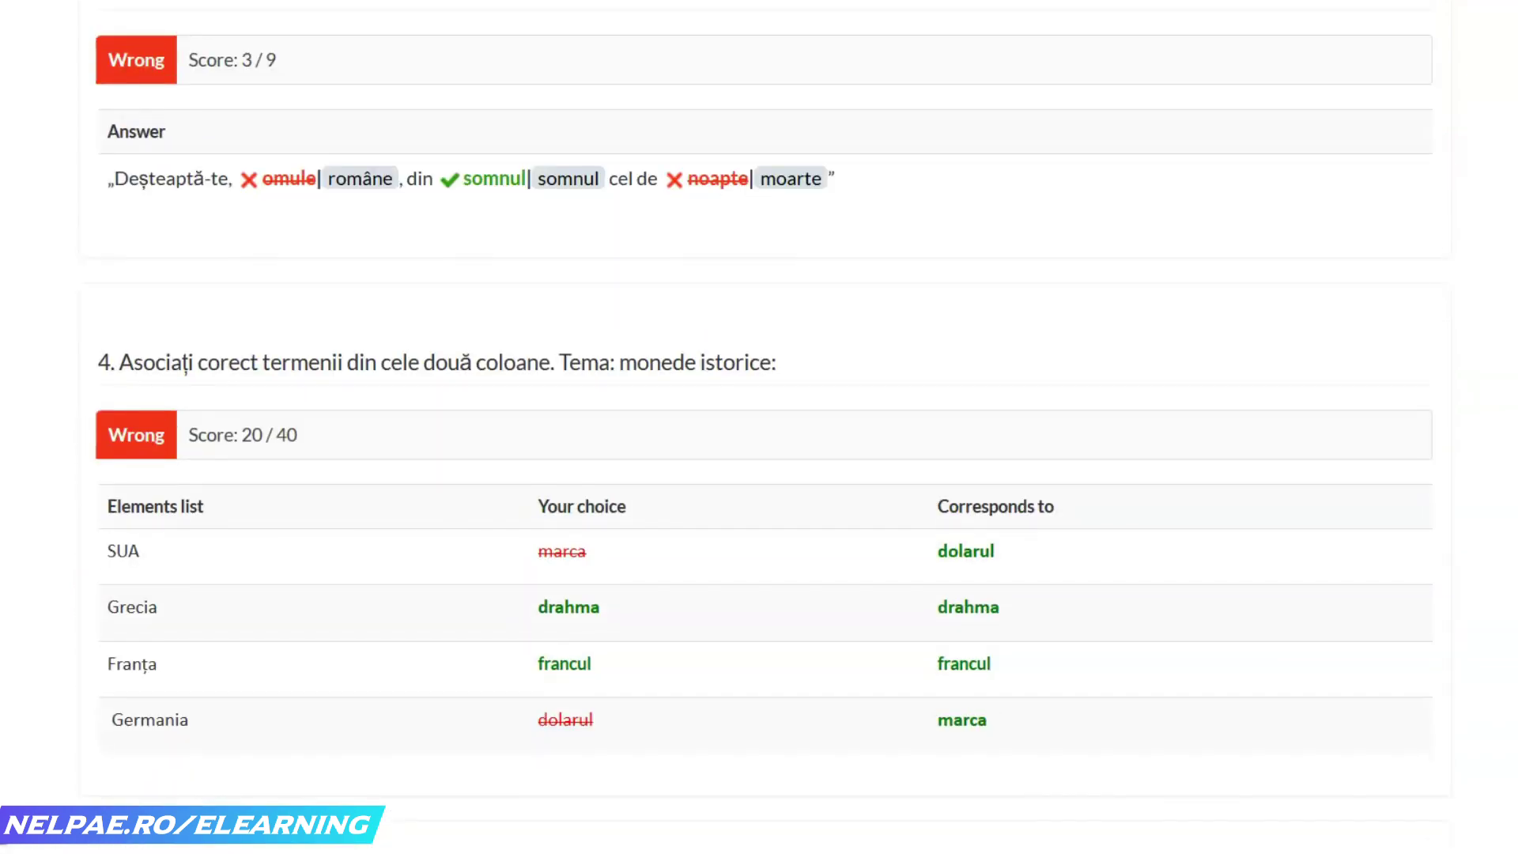
pyautogui.scroll(20, 759, 427)
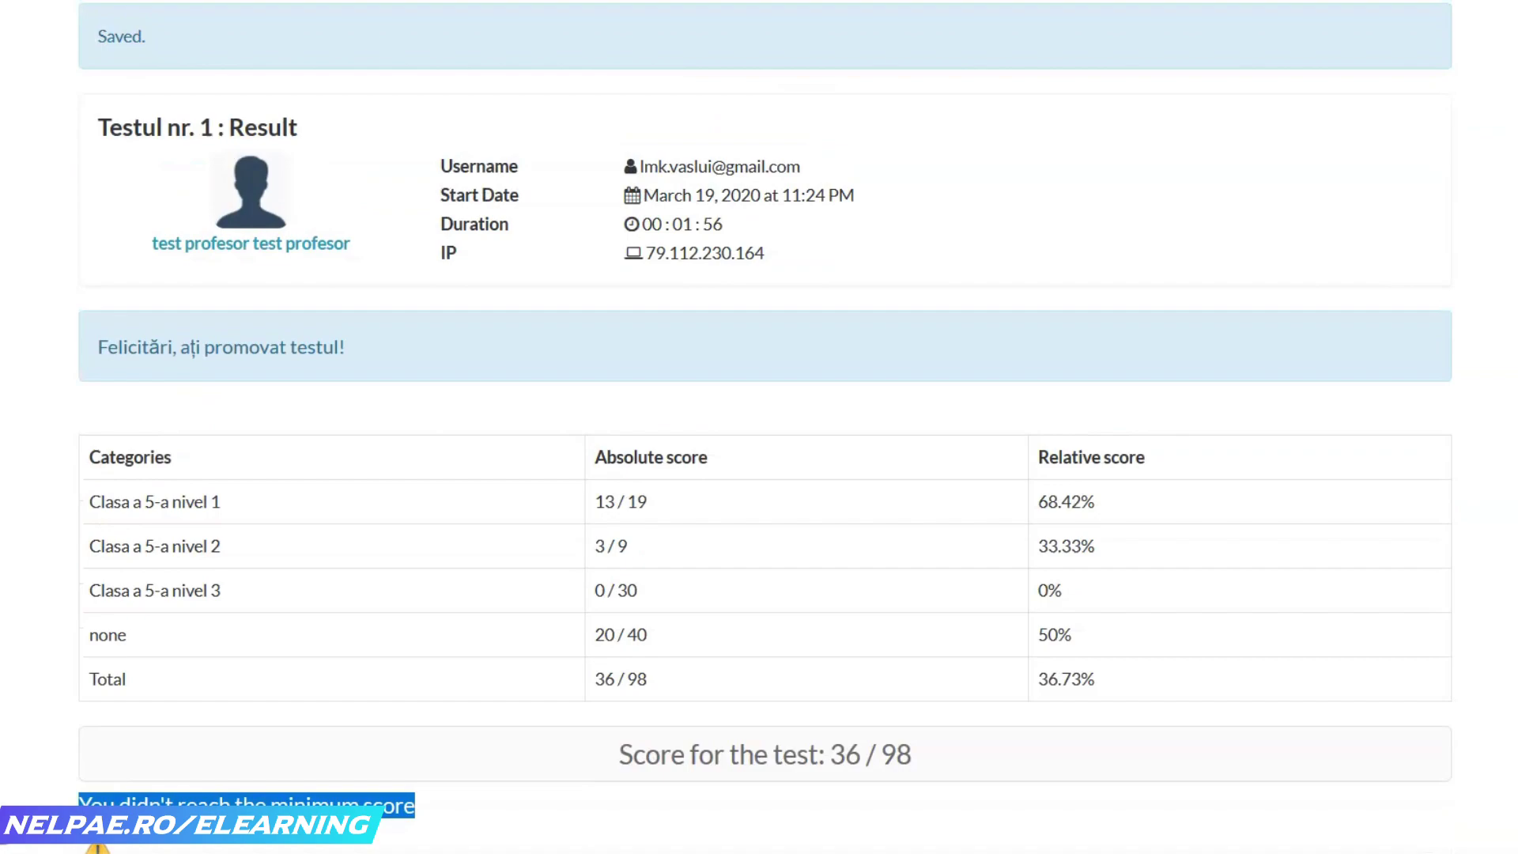
pyautogui.scroll(-20, 760, 427)
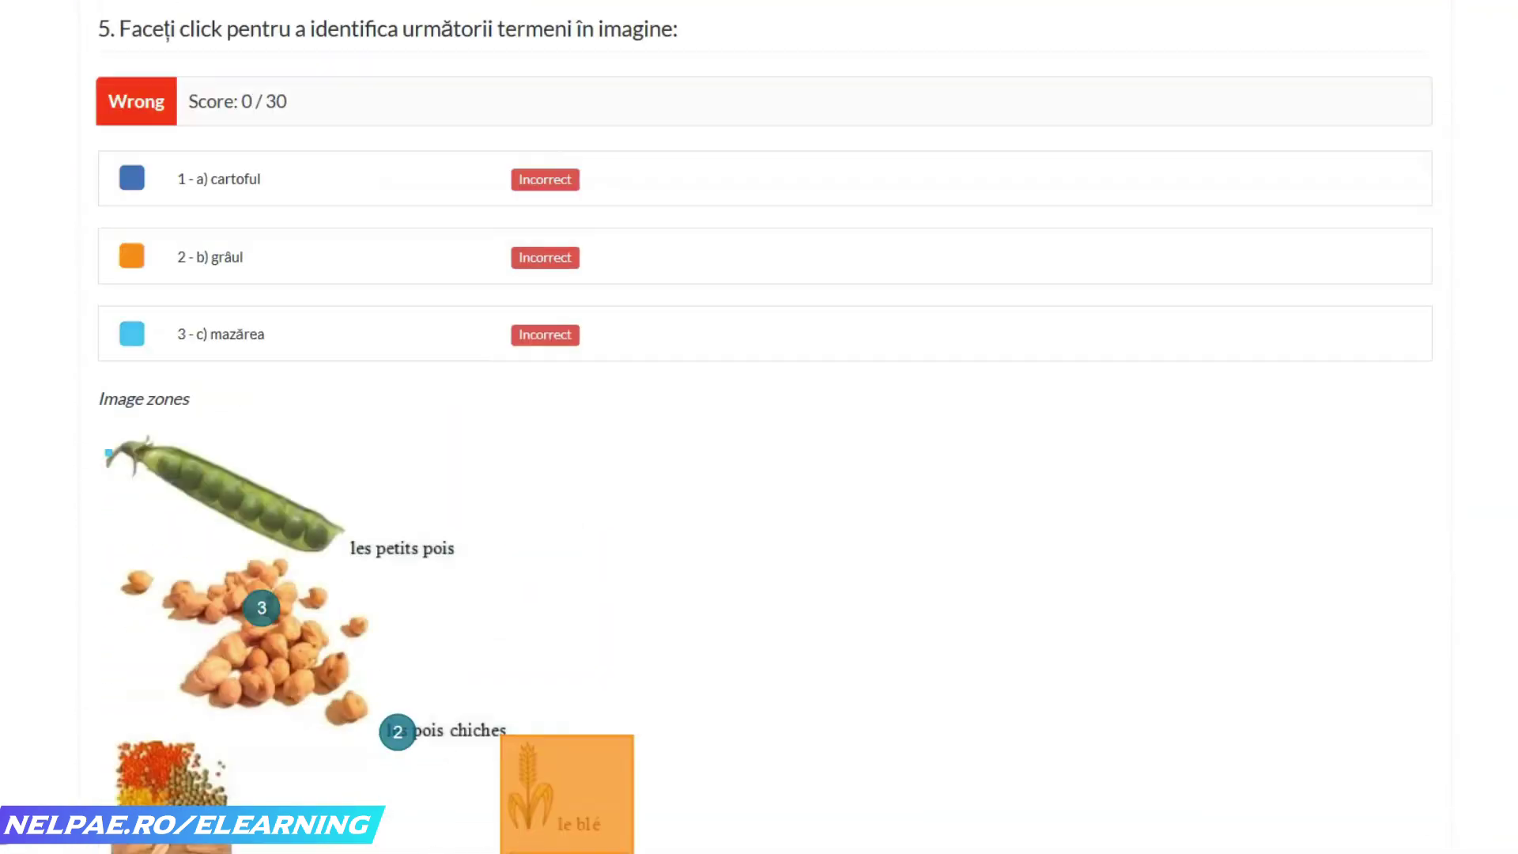
pyautogui.scroll(-10, 760, 427)
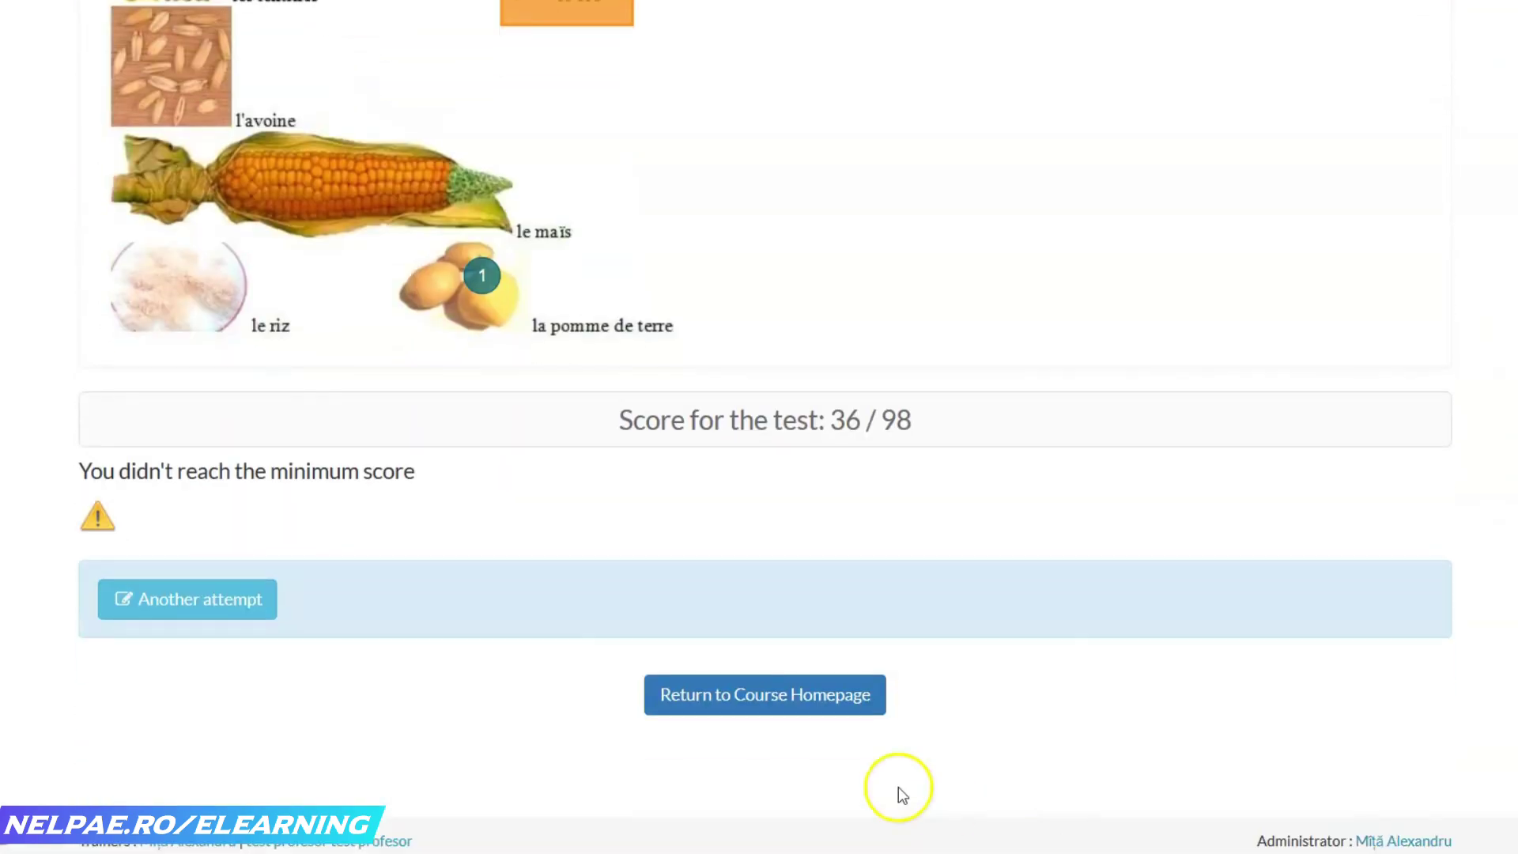
# - Return to the course homepage and open the course's learning paths
pyautogui.click(819, 699)
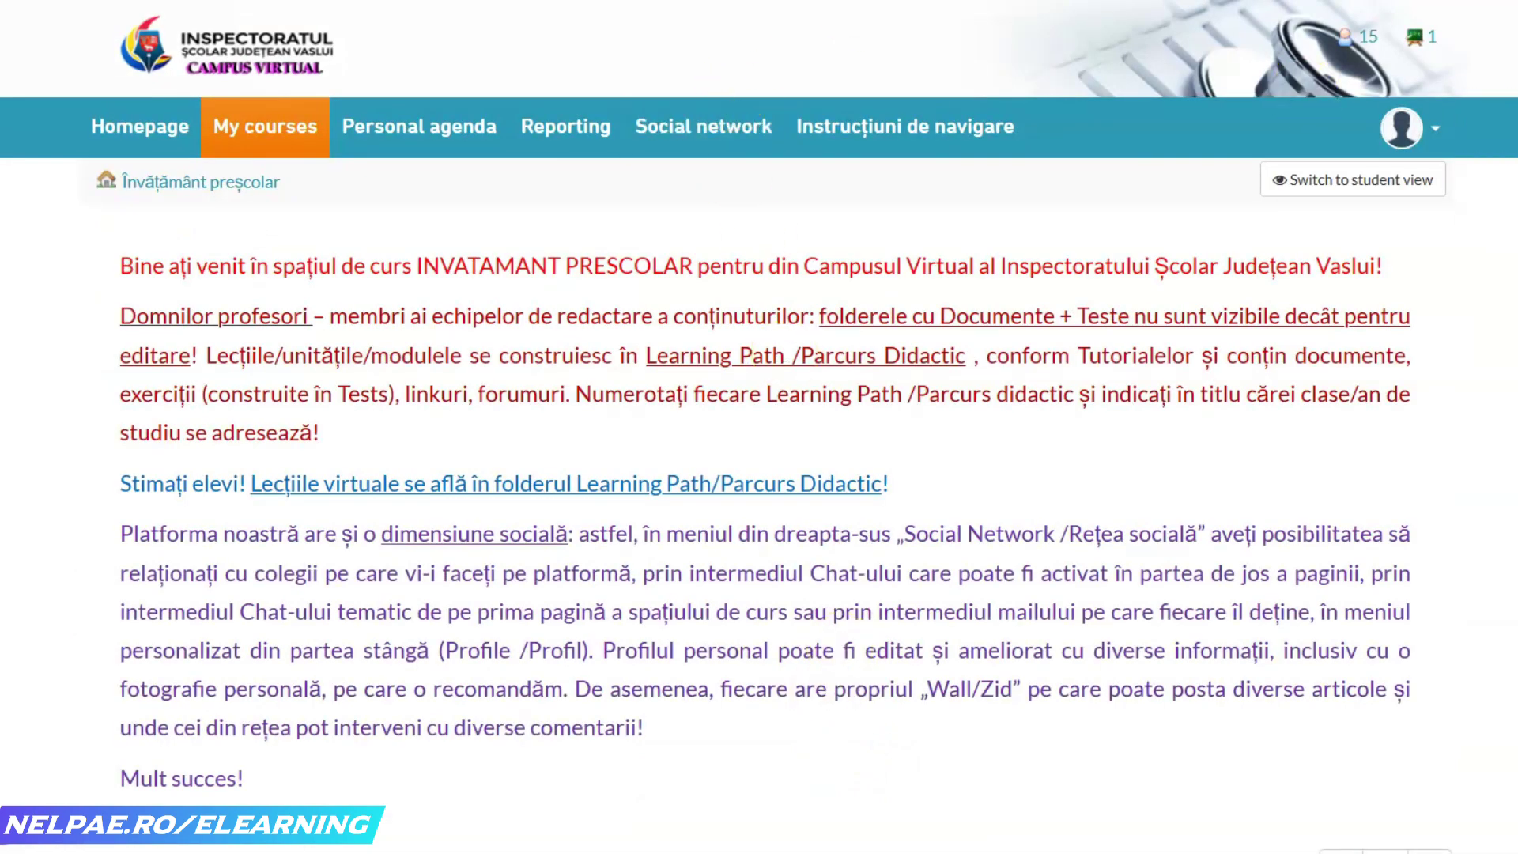
pyautogui.scroll(-8, 760, 427)
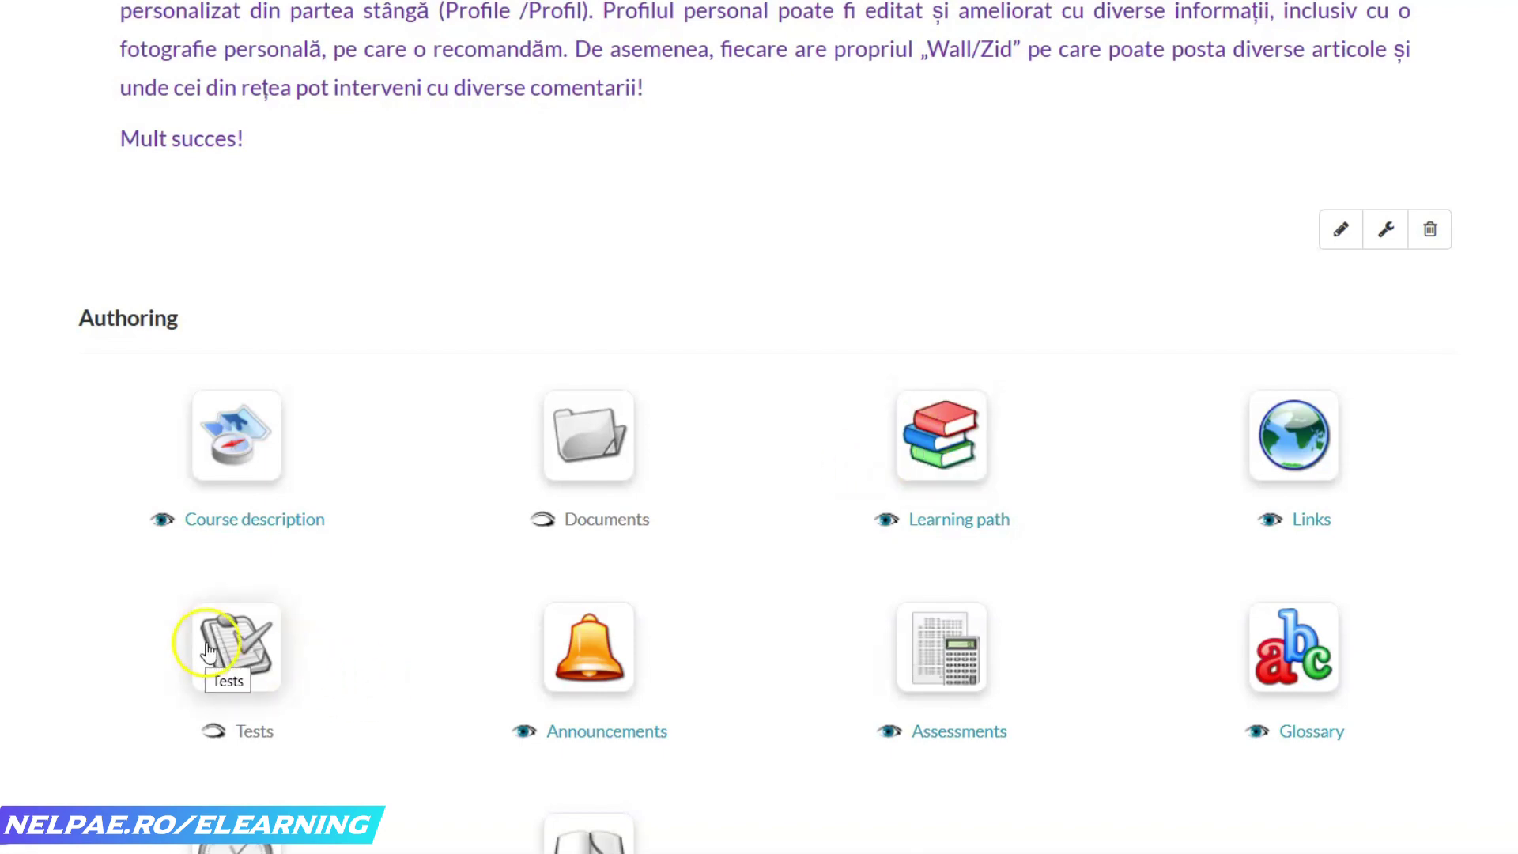
pyautogui.click(947, 457)
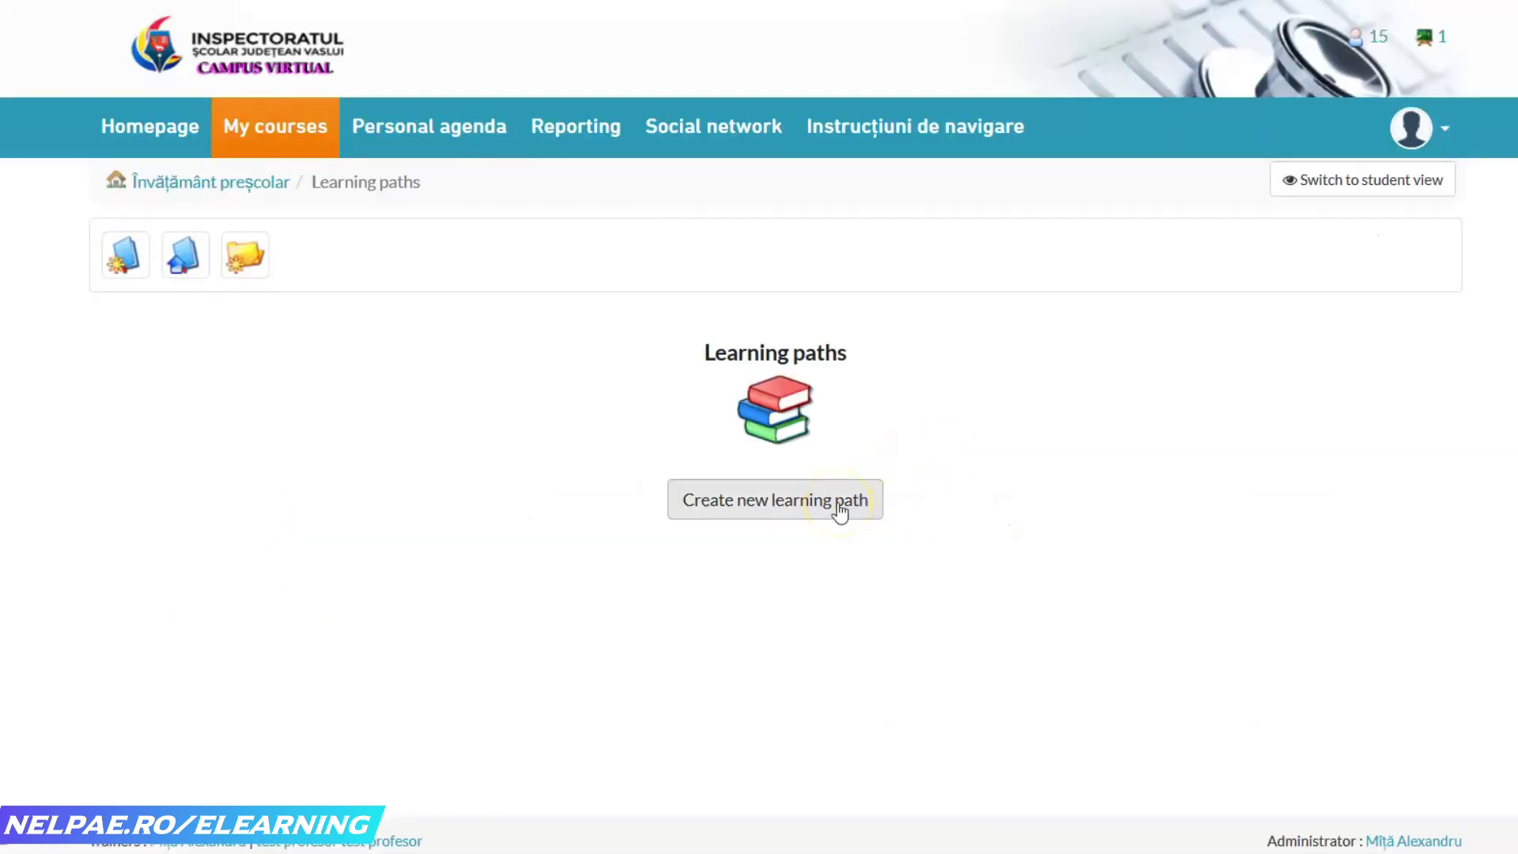
# - Start a new learning path and name it "Lucrare de control"
pyautogui.click(839, 512)
pyautogui.click(453, 506)
pyautogui.write('L')
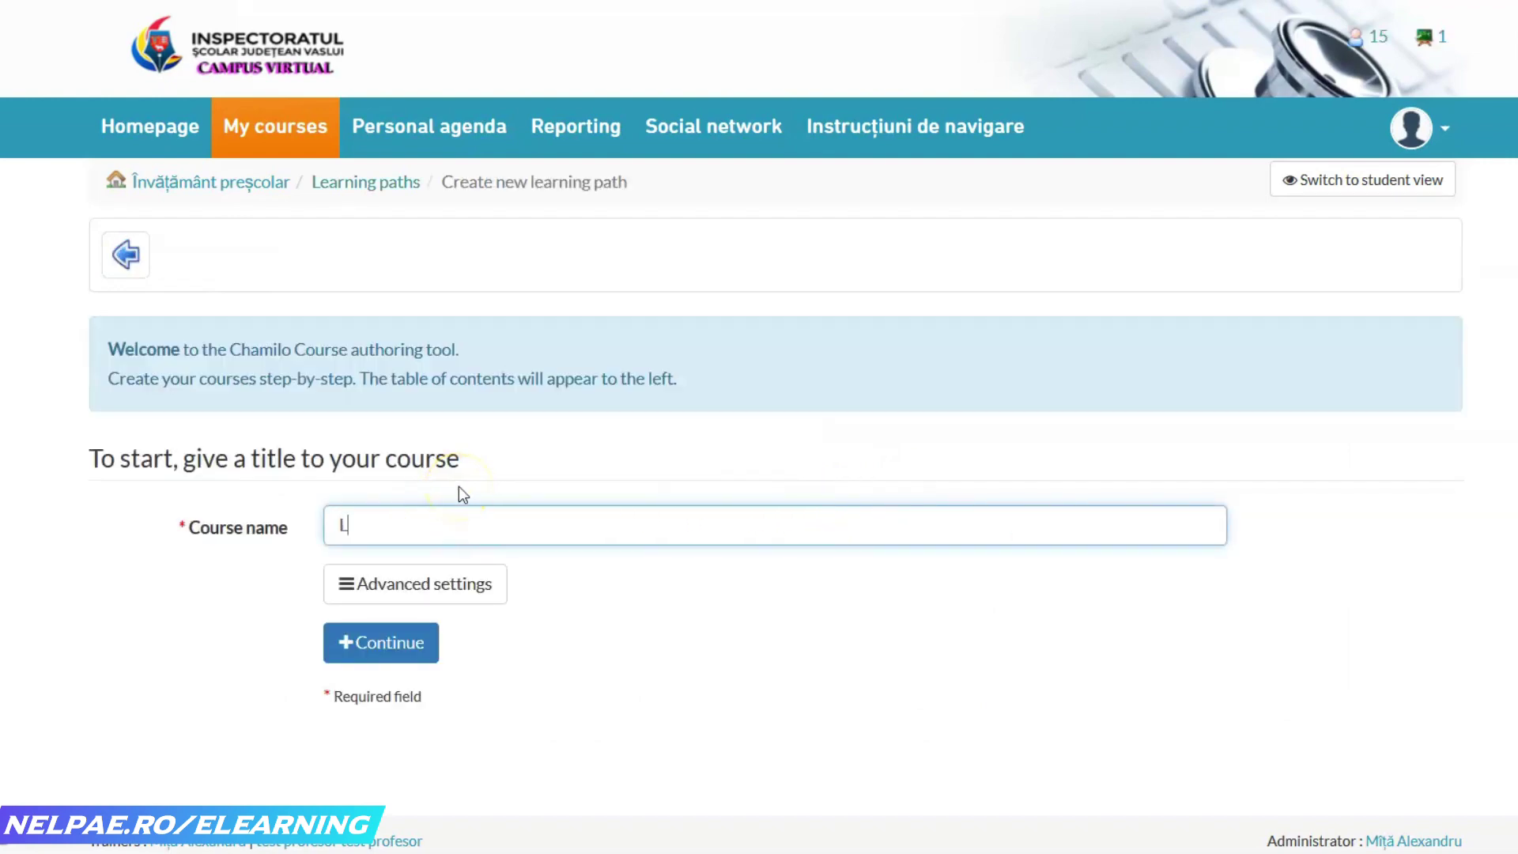
pyautogui.write('ucrare de control')
# - Reveal the advanced settings, check the category choices, and create the learning path with its default options
pyautogui.click(462, 583)
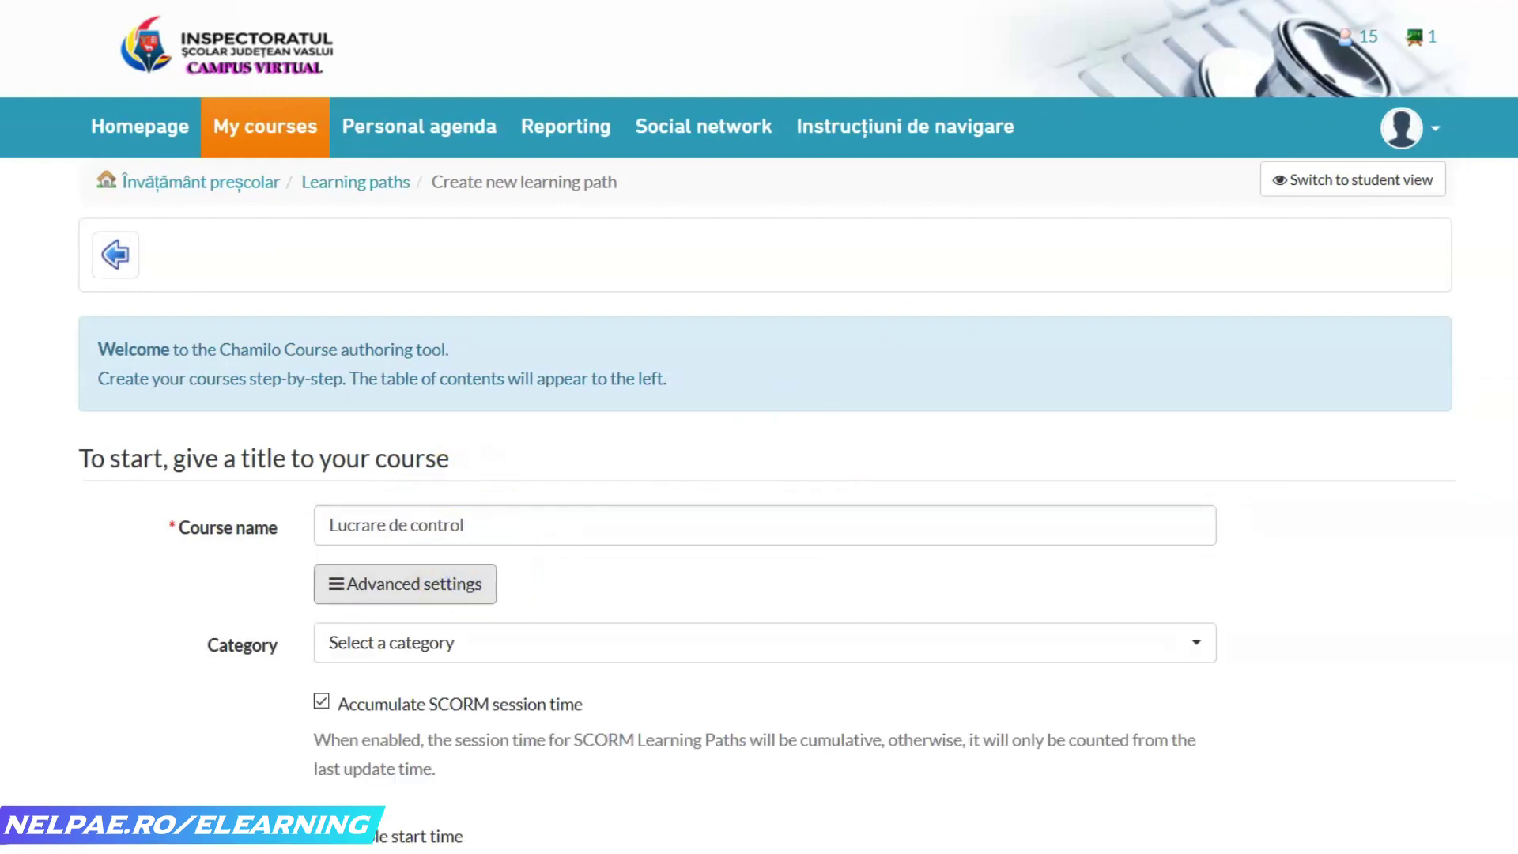
pyautogui.scroll(-3, 1308, 411)
pyautogui.click(1191, 413)
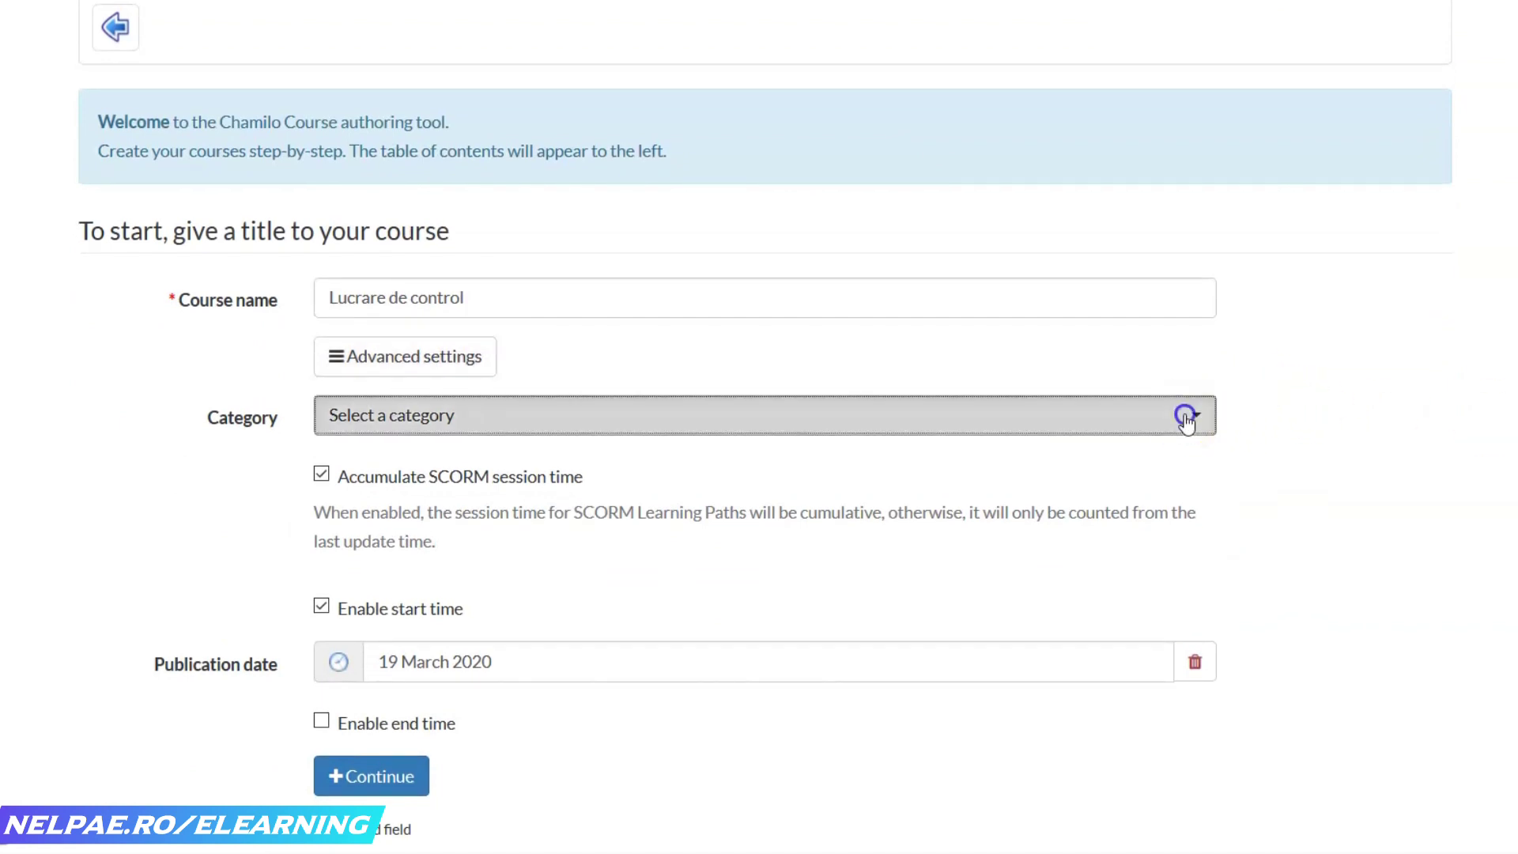
pyautogui.click(1188, 418)
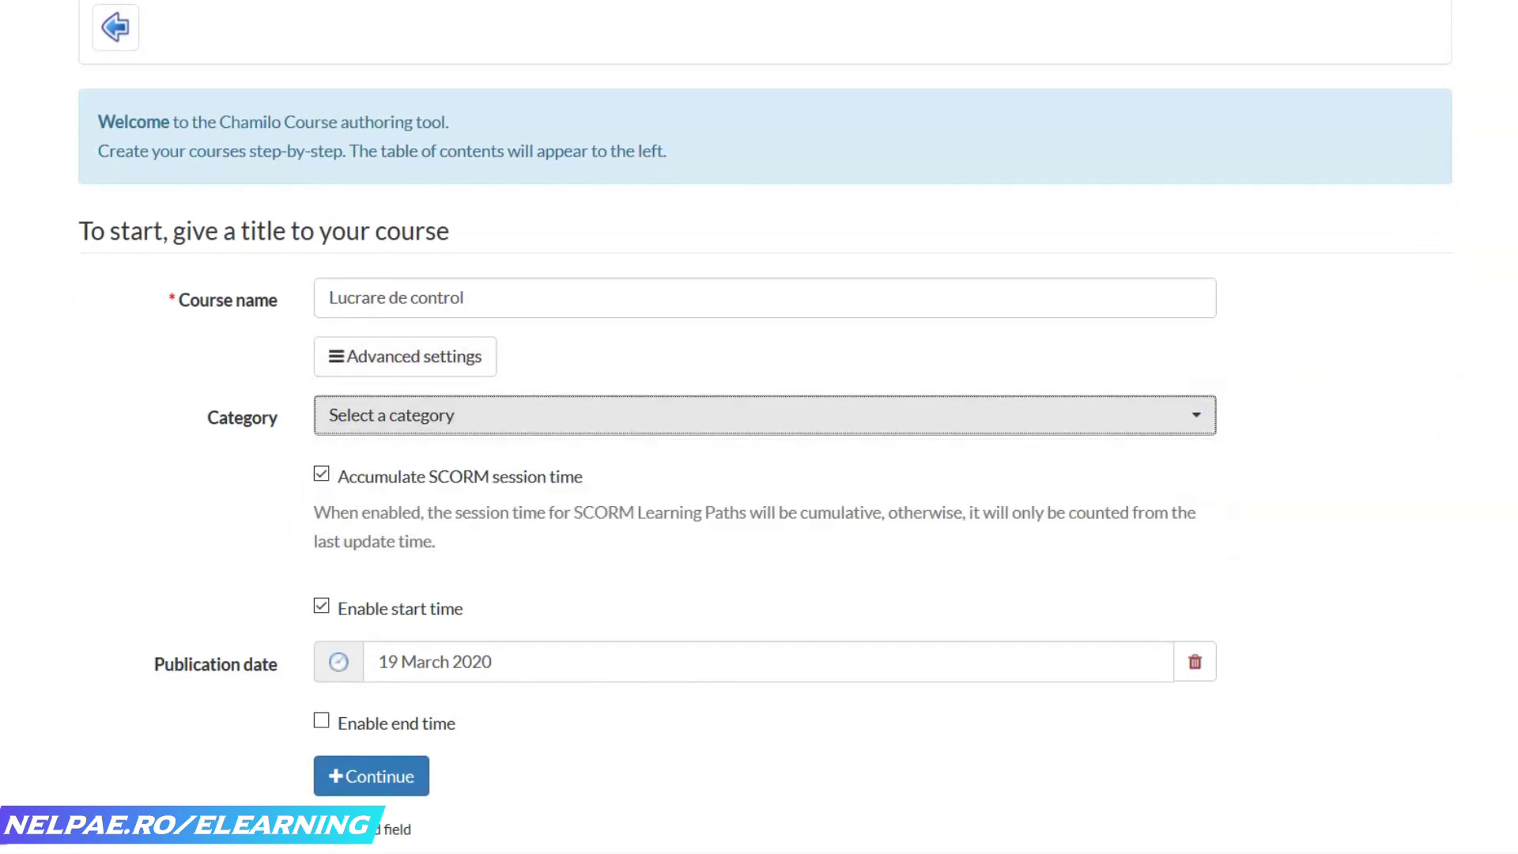
pyautogui.scroll(-2, 759, 427)
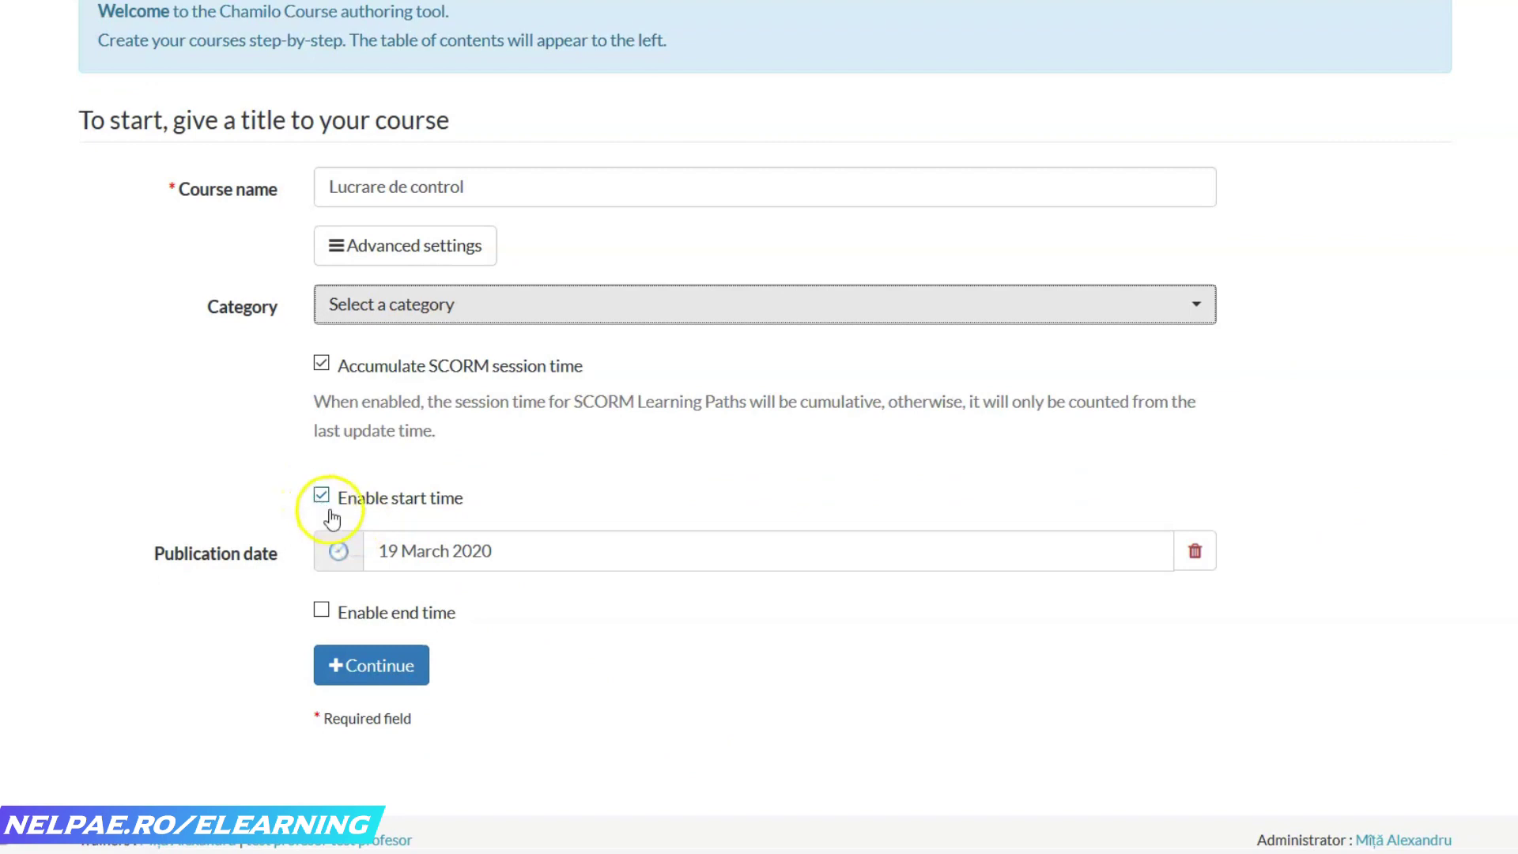
pyautogui.click(402, 669)
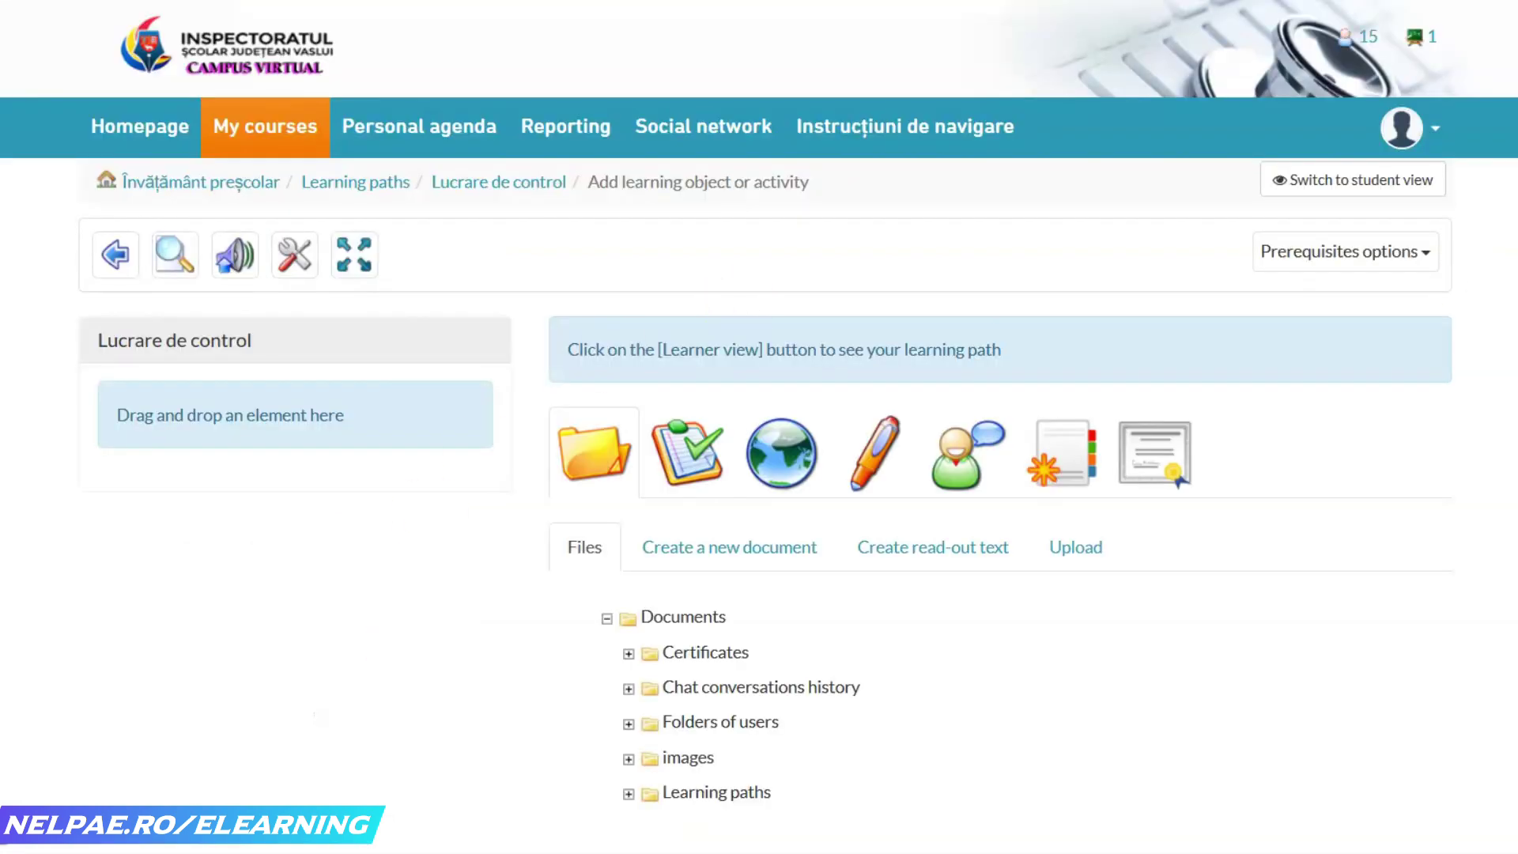
# - Add the existing test "Testul nr. 1" to the contents of the learning path "Lucrare de control"
pyautogui.scroll(-1, 759, 427)
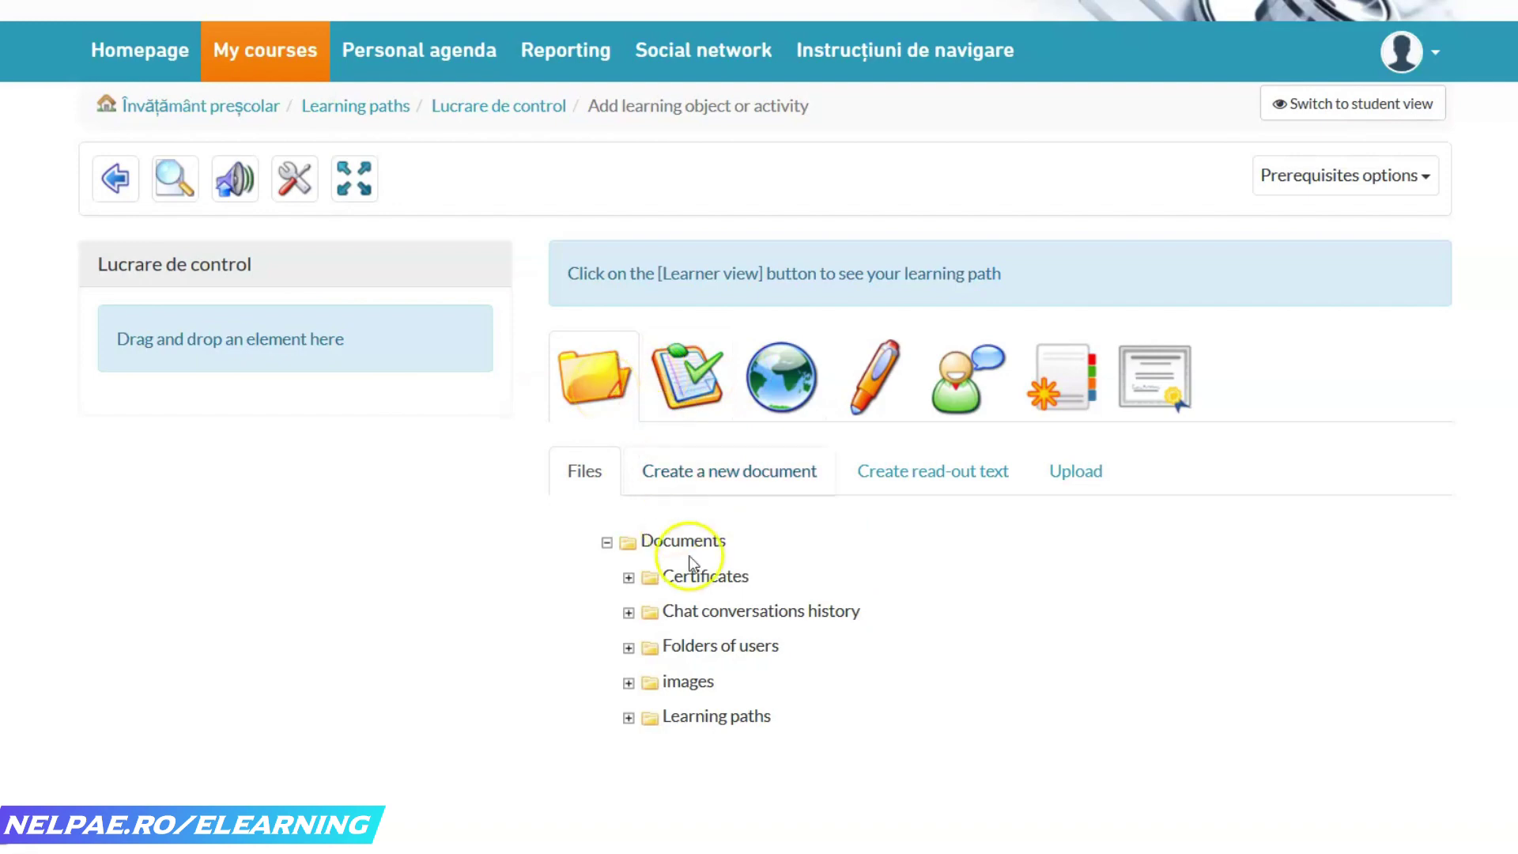
pyautogui.click(675, 362)
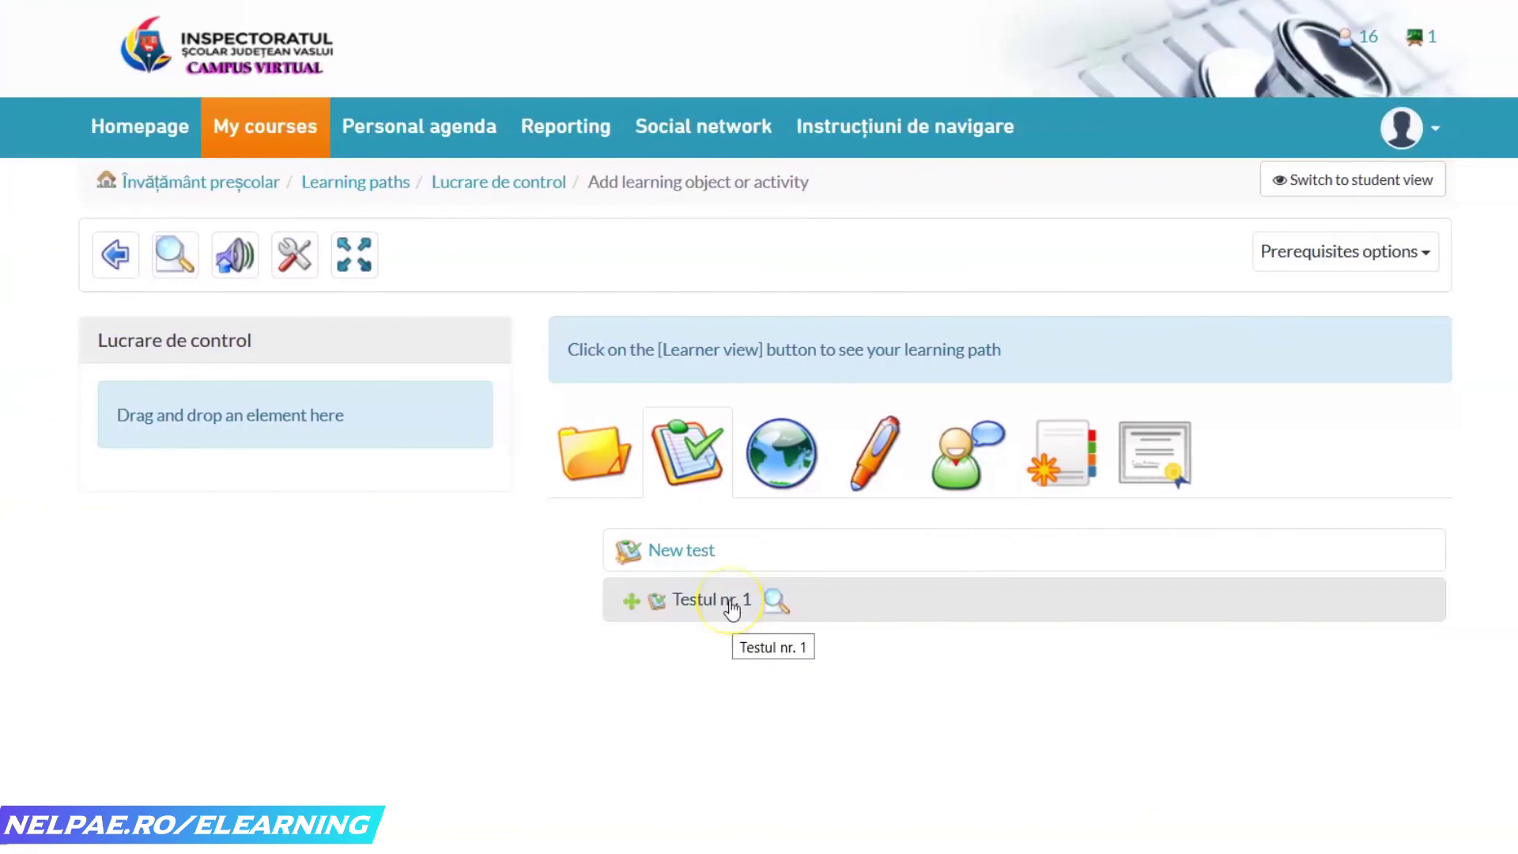
pyautogui.moveTo(731, 609); pyautogui.dragTo(195, 460)
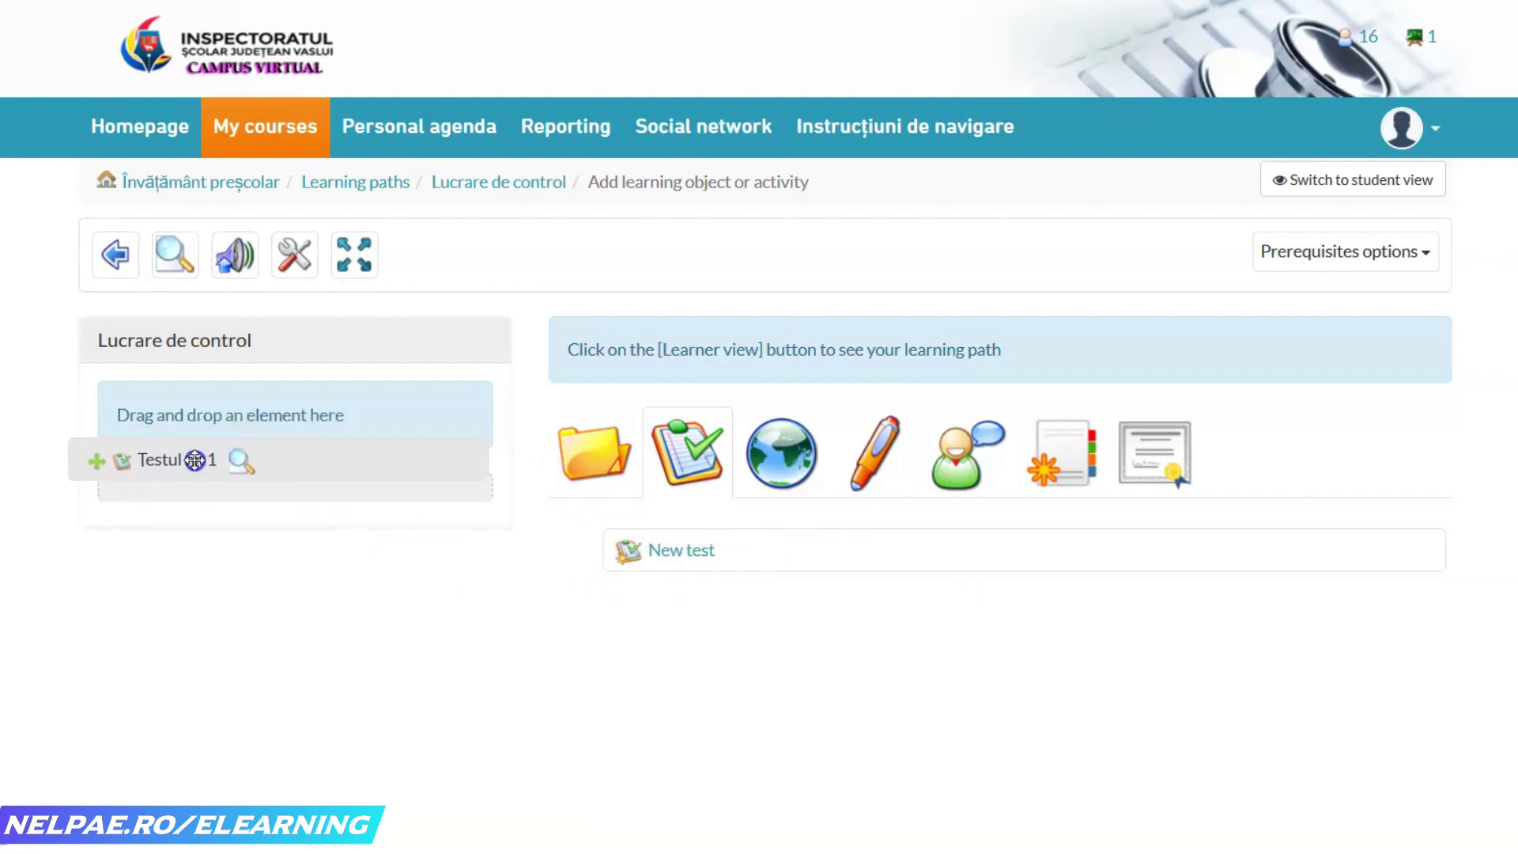
pyautogui.moveTo(195, 460); pyautogui.dragTo(194, 460)
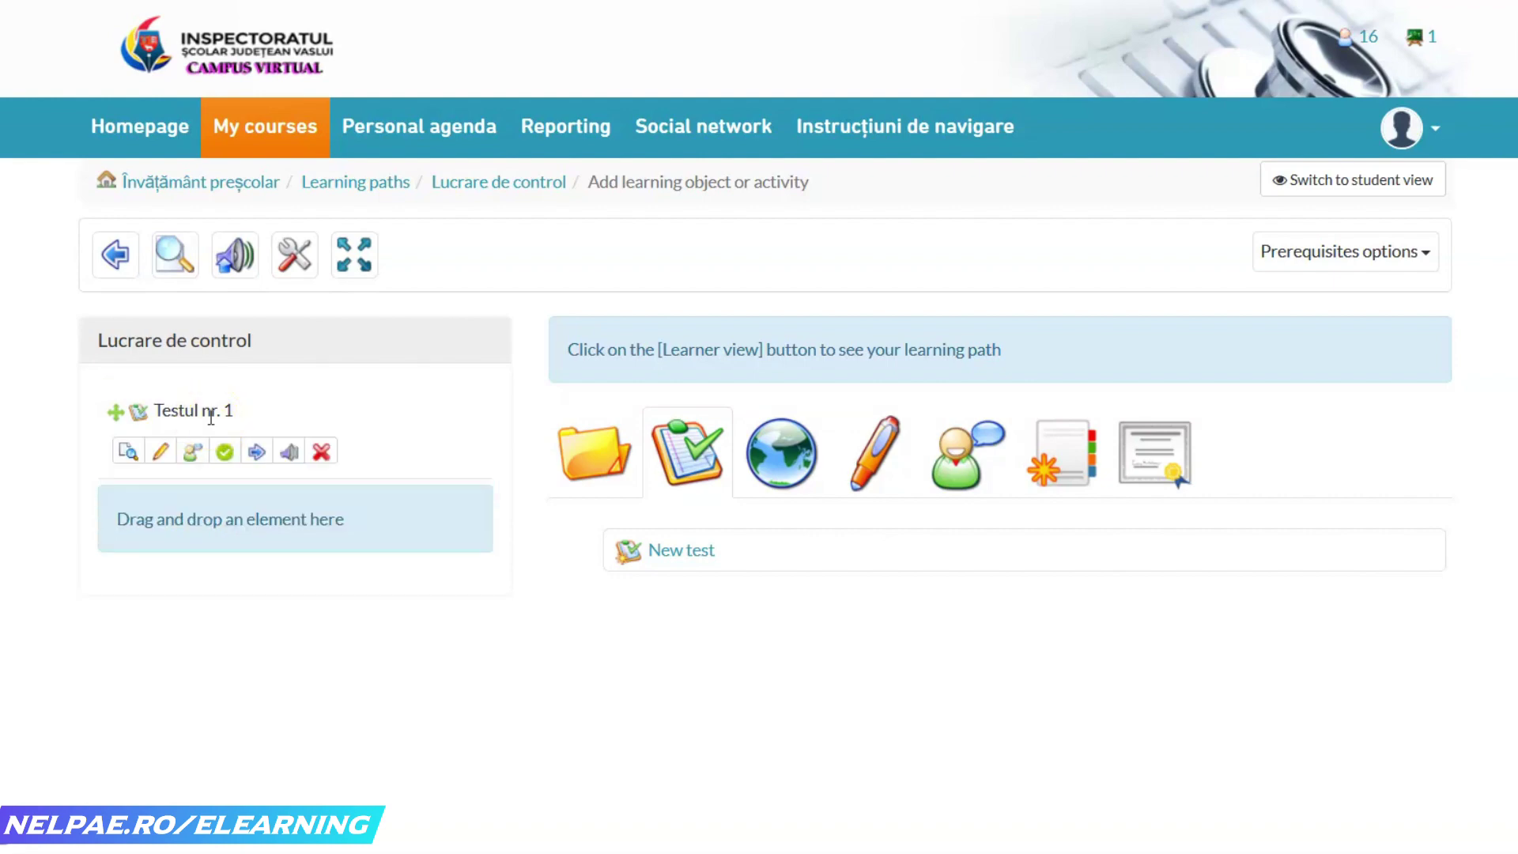
pyautogui.click(244, 290)
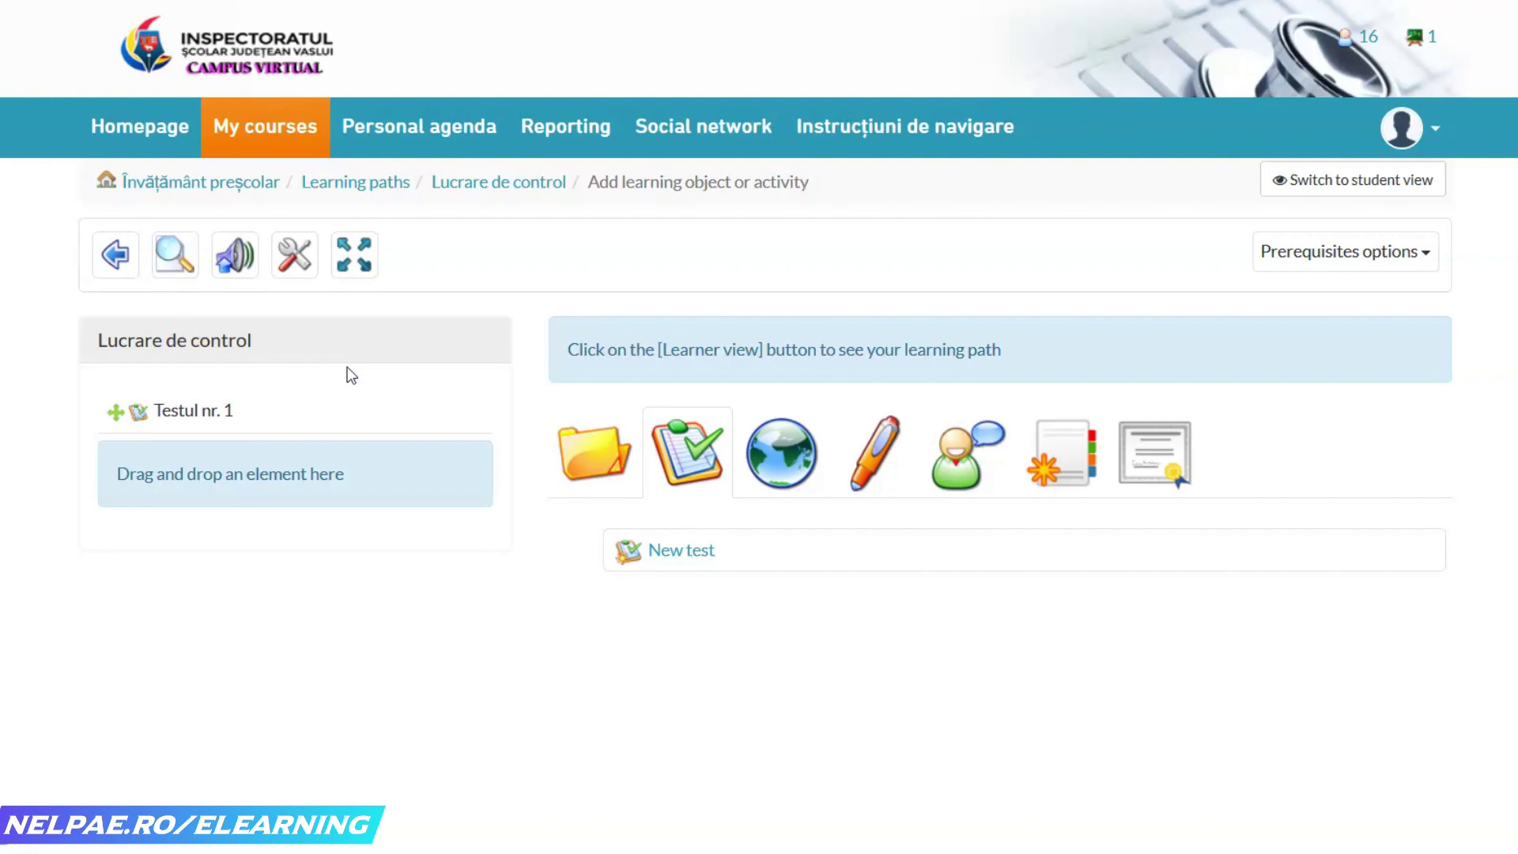
# - Switch to the student view of the learning path and start Testul nr. 1 from it
pyautogui.moveTo(363, 431)
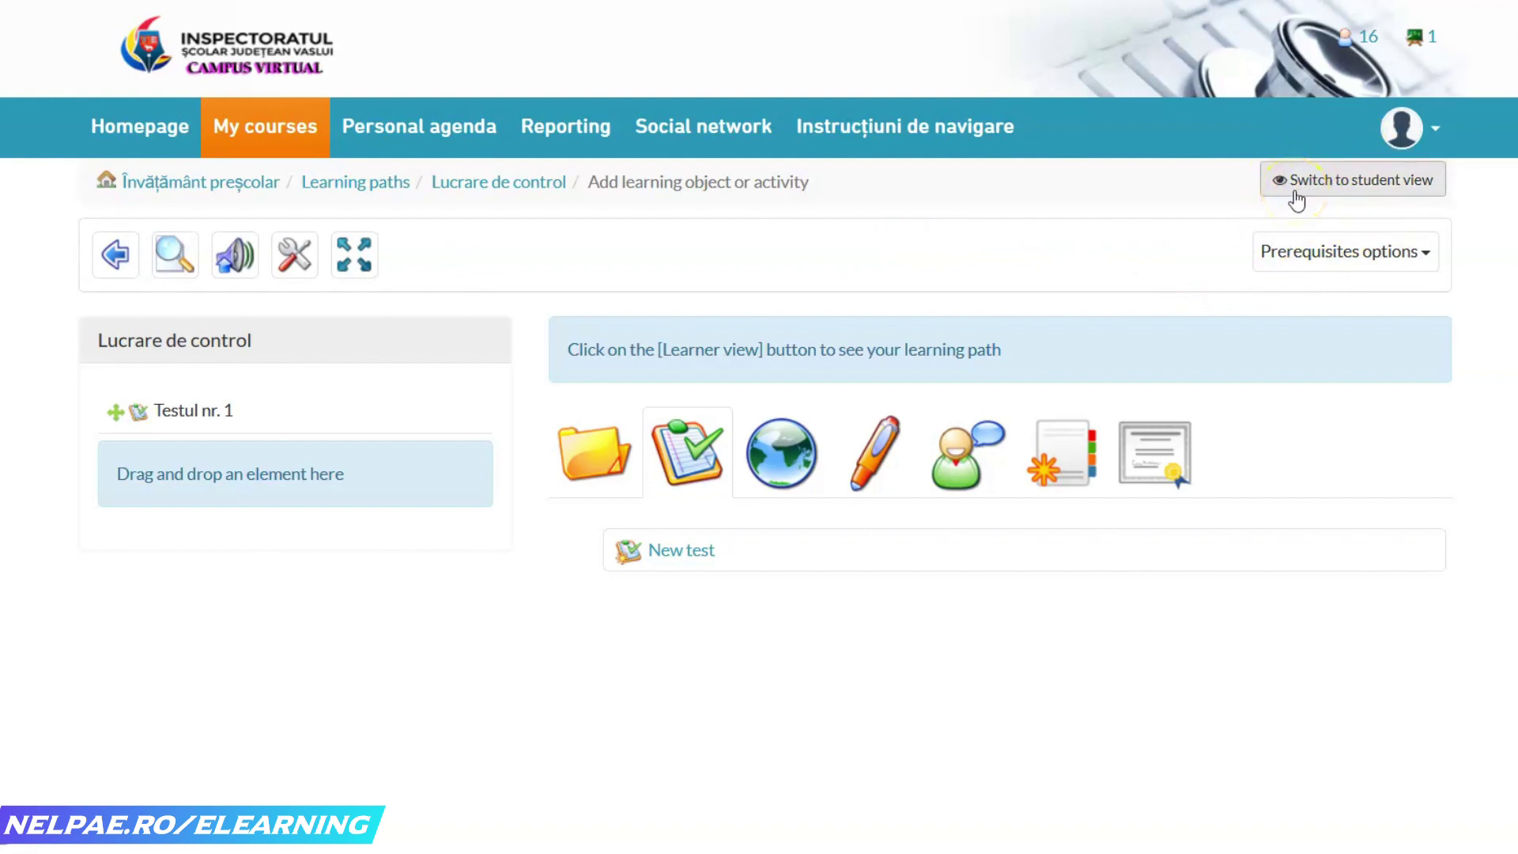
pyautogui.click(1329, 182)
pyautogui.click(573, 217)
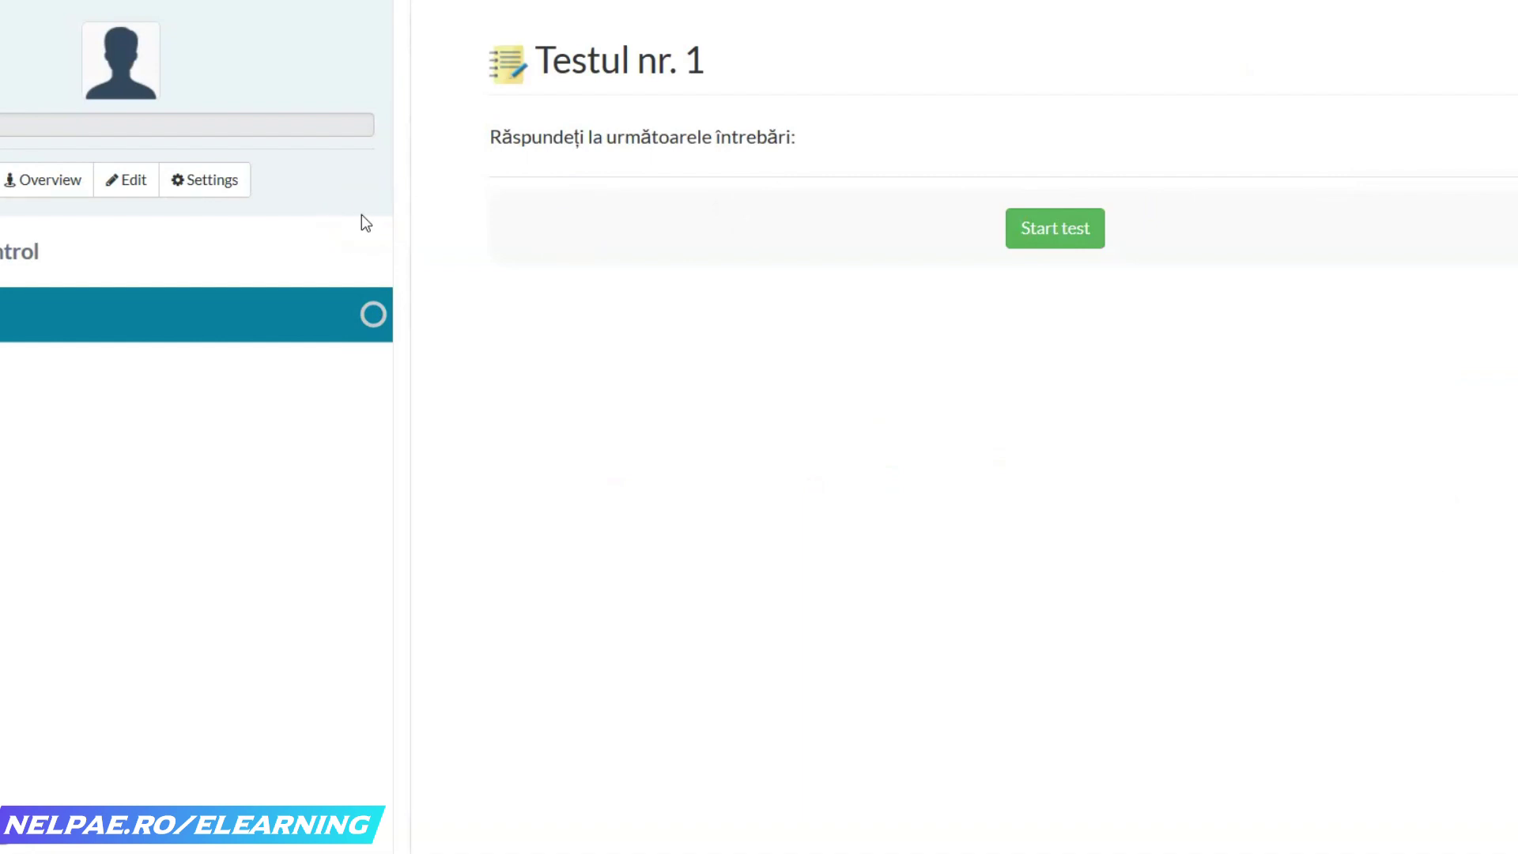
pyautogui.click(379, 206)
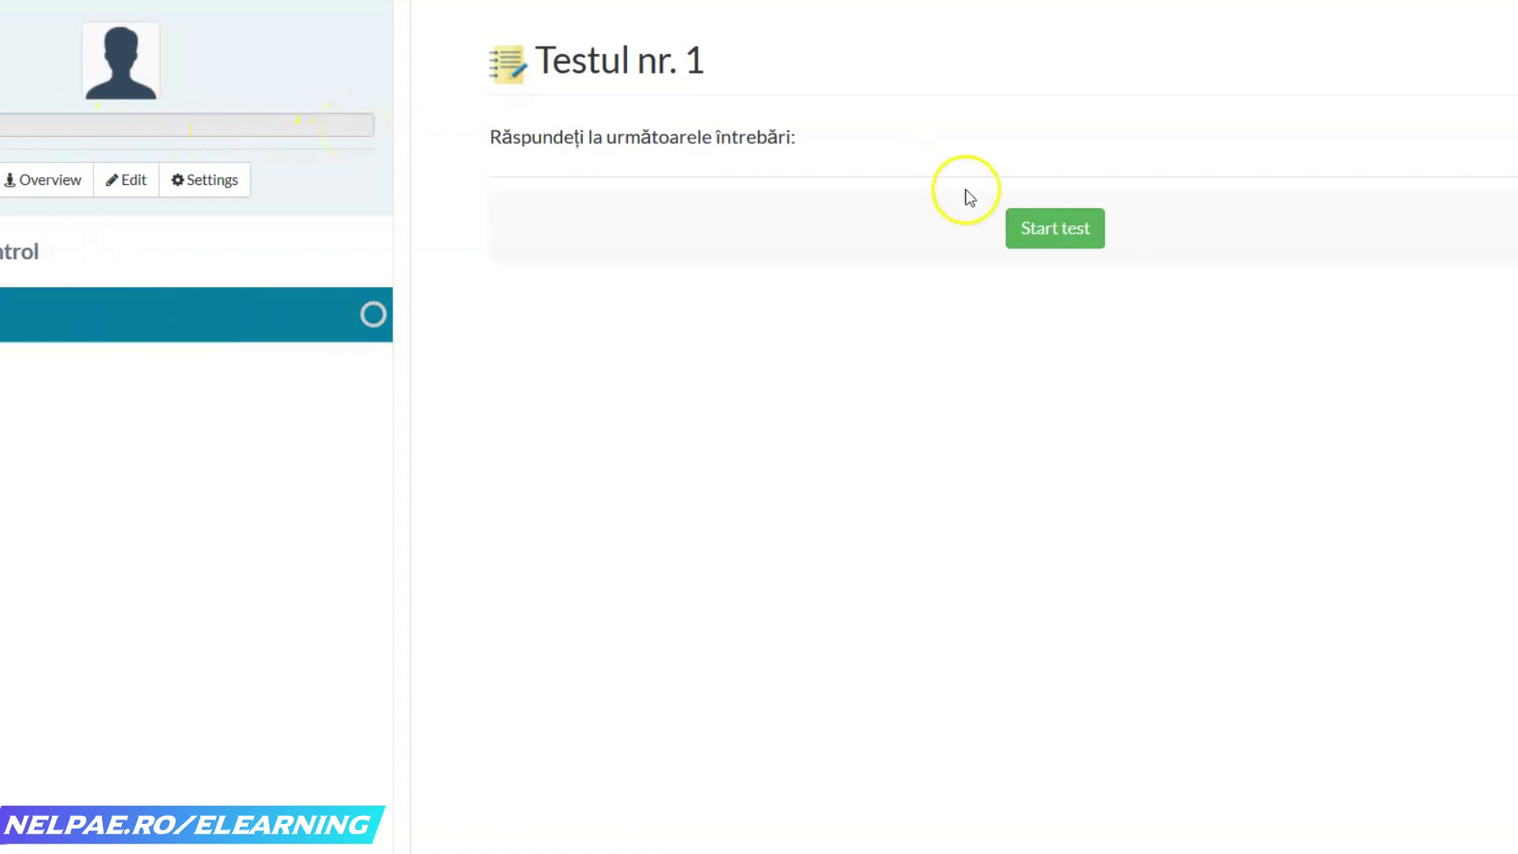
pyautogui.click(1058, 233)
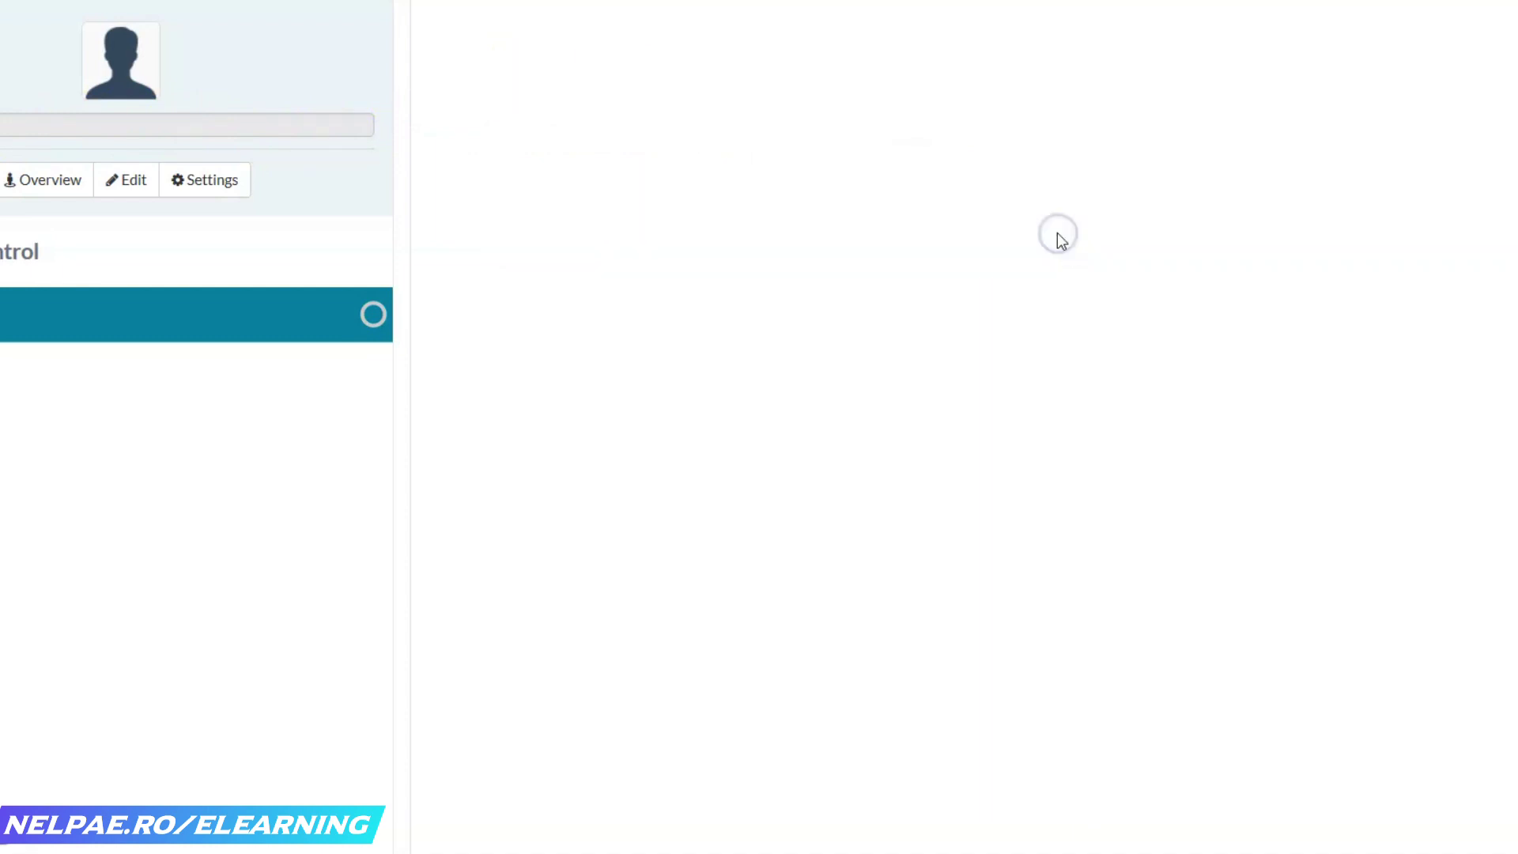
# - Answer question 1 with "Da" and question 2 with "Roșu", "Mov" and "Galben", continuing to question 3
pyautogui.click(575, 282)
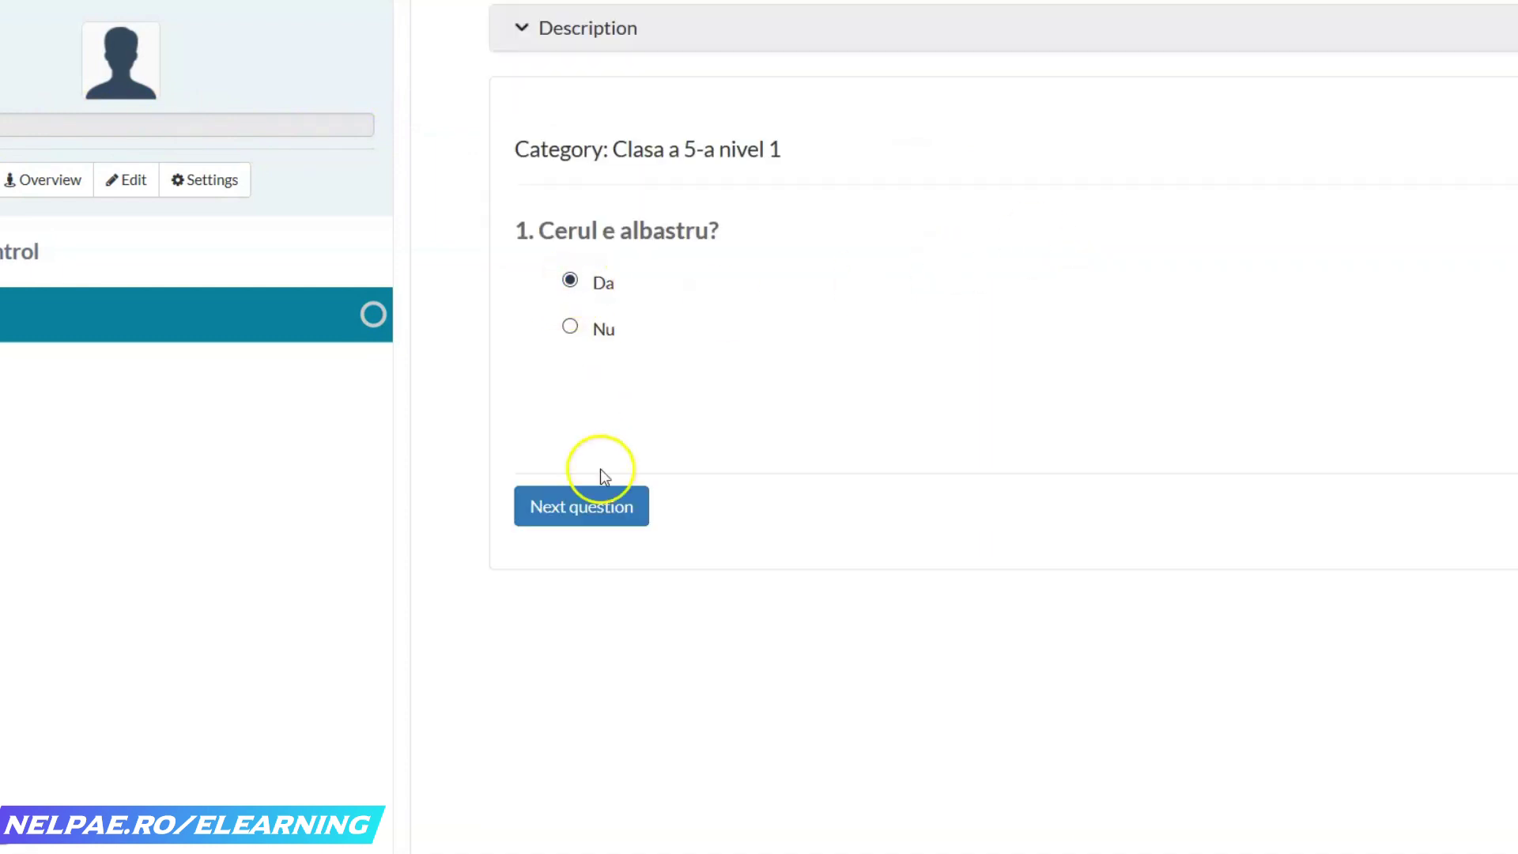
pyautogui.click(589, 523)
pyautogui.click(569, 281)
pyautogui.click(569, 328)
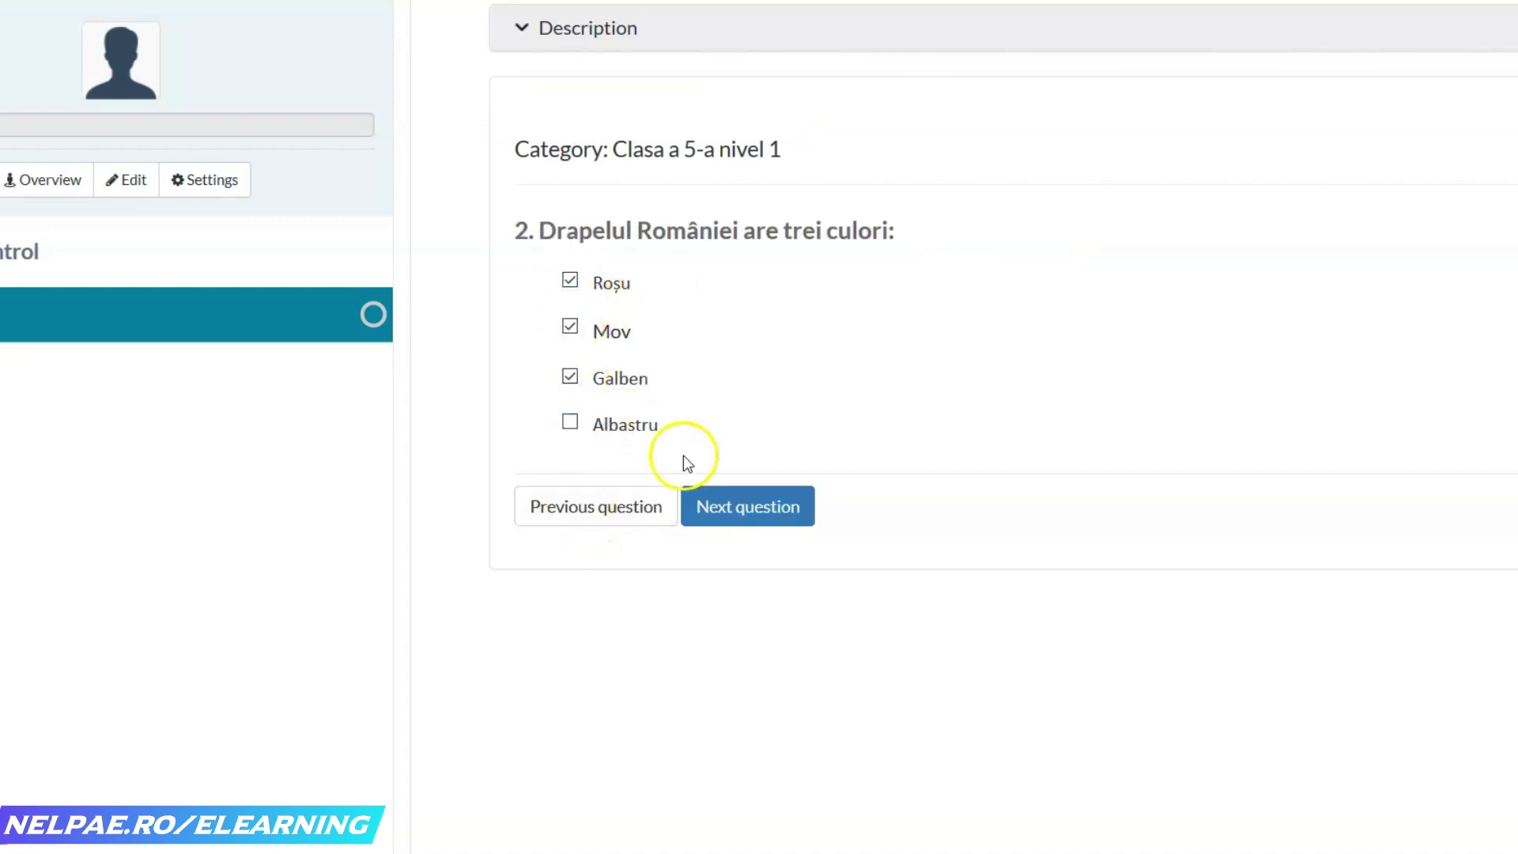
pyautogui.click(711, 506)
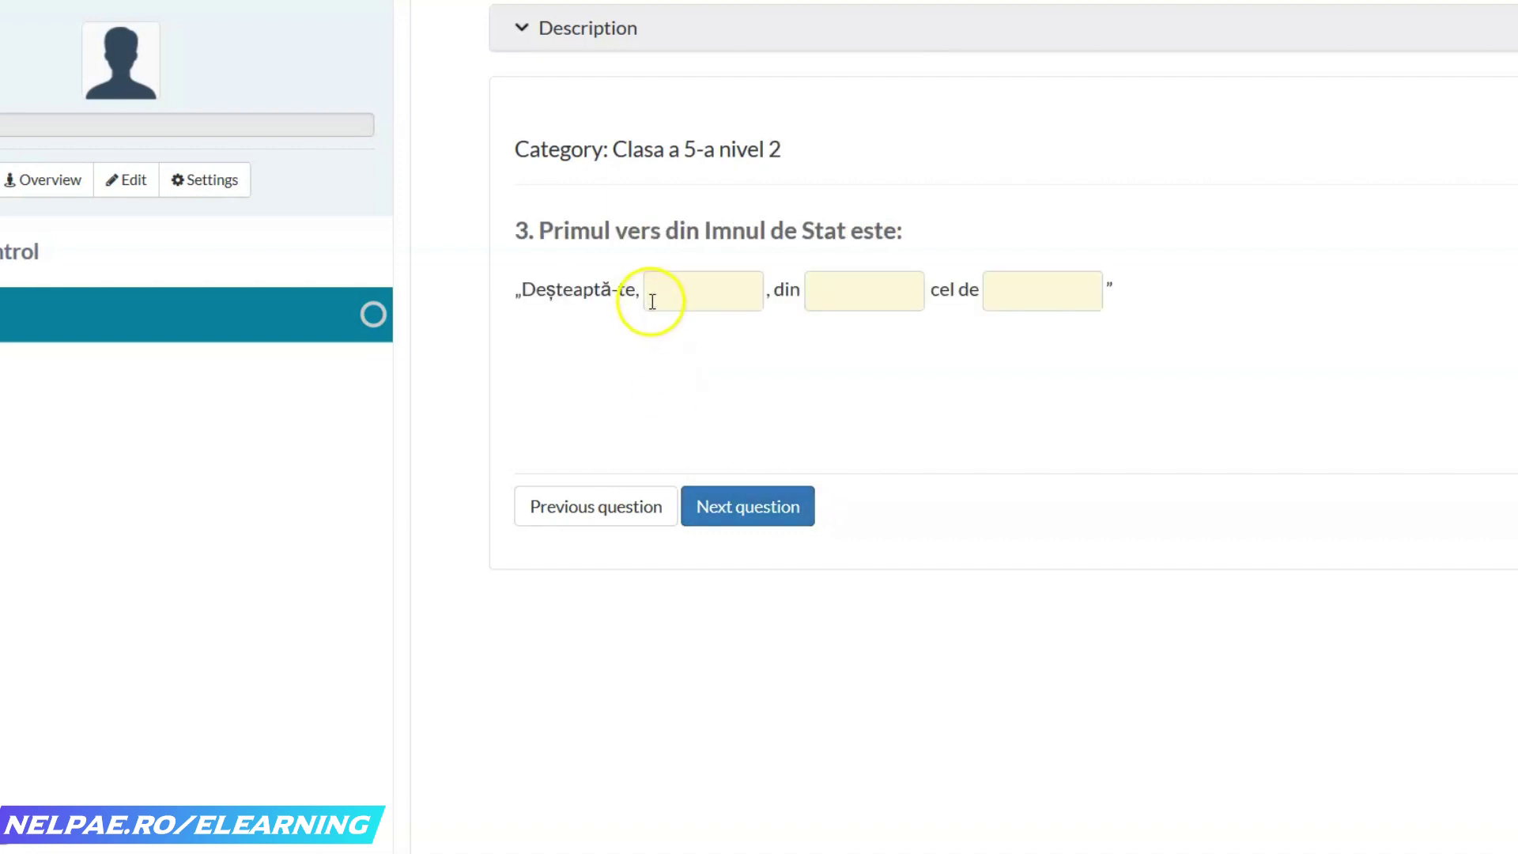
# - Skip question 3 with its blanks empty, and match SUA–dolarul, Franța–drahma, Grecia–marca and Germania–francul in question 4
pyautogui.click(664, 288)
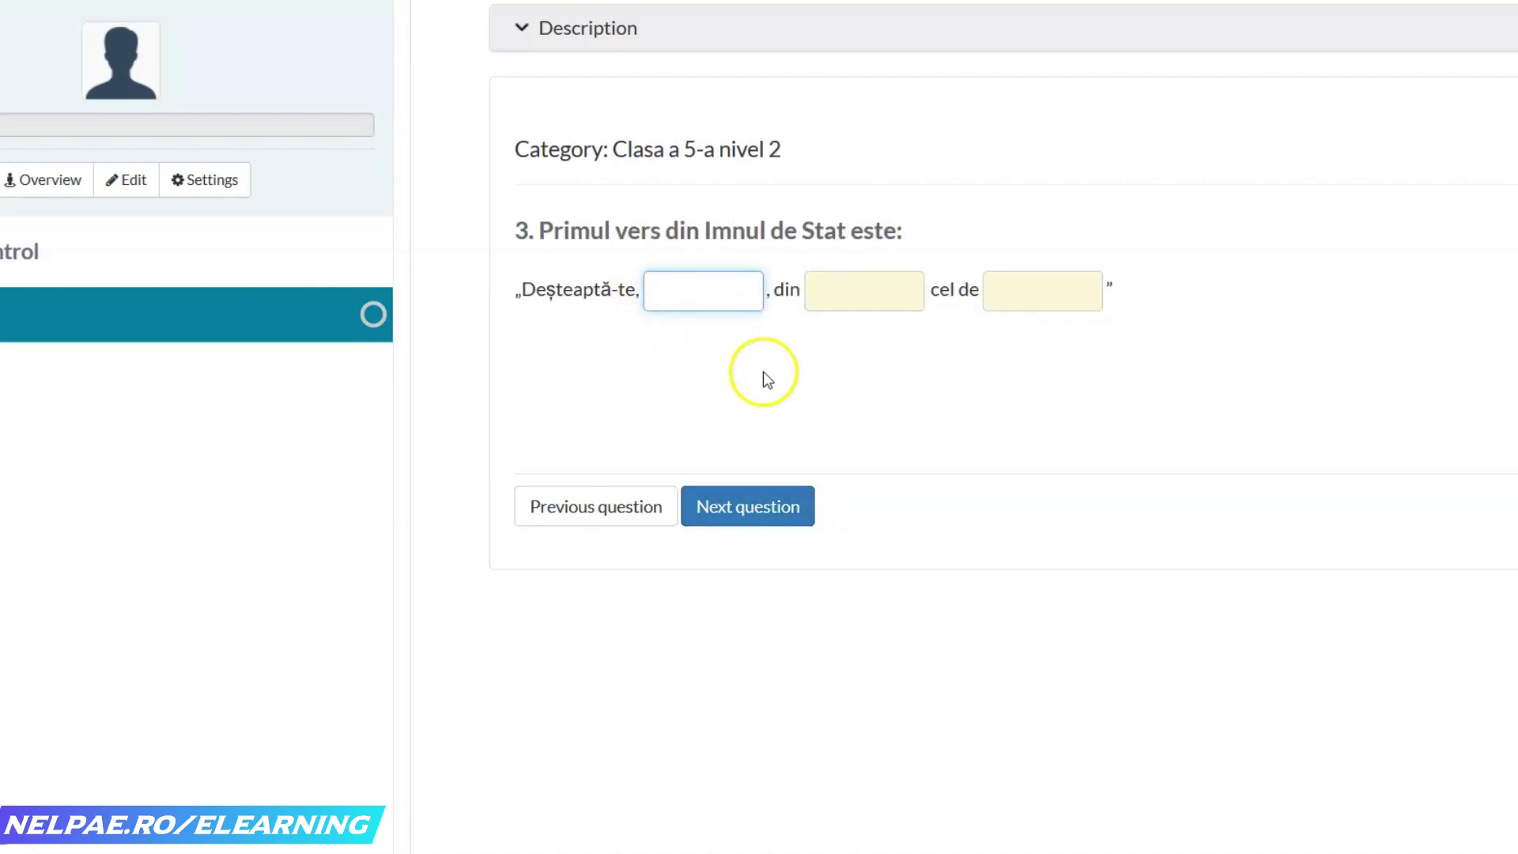
pyautogui.click(771, 512)
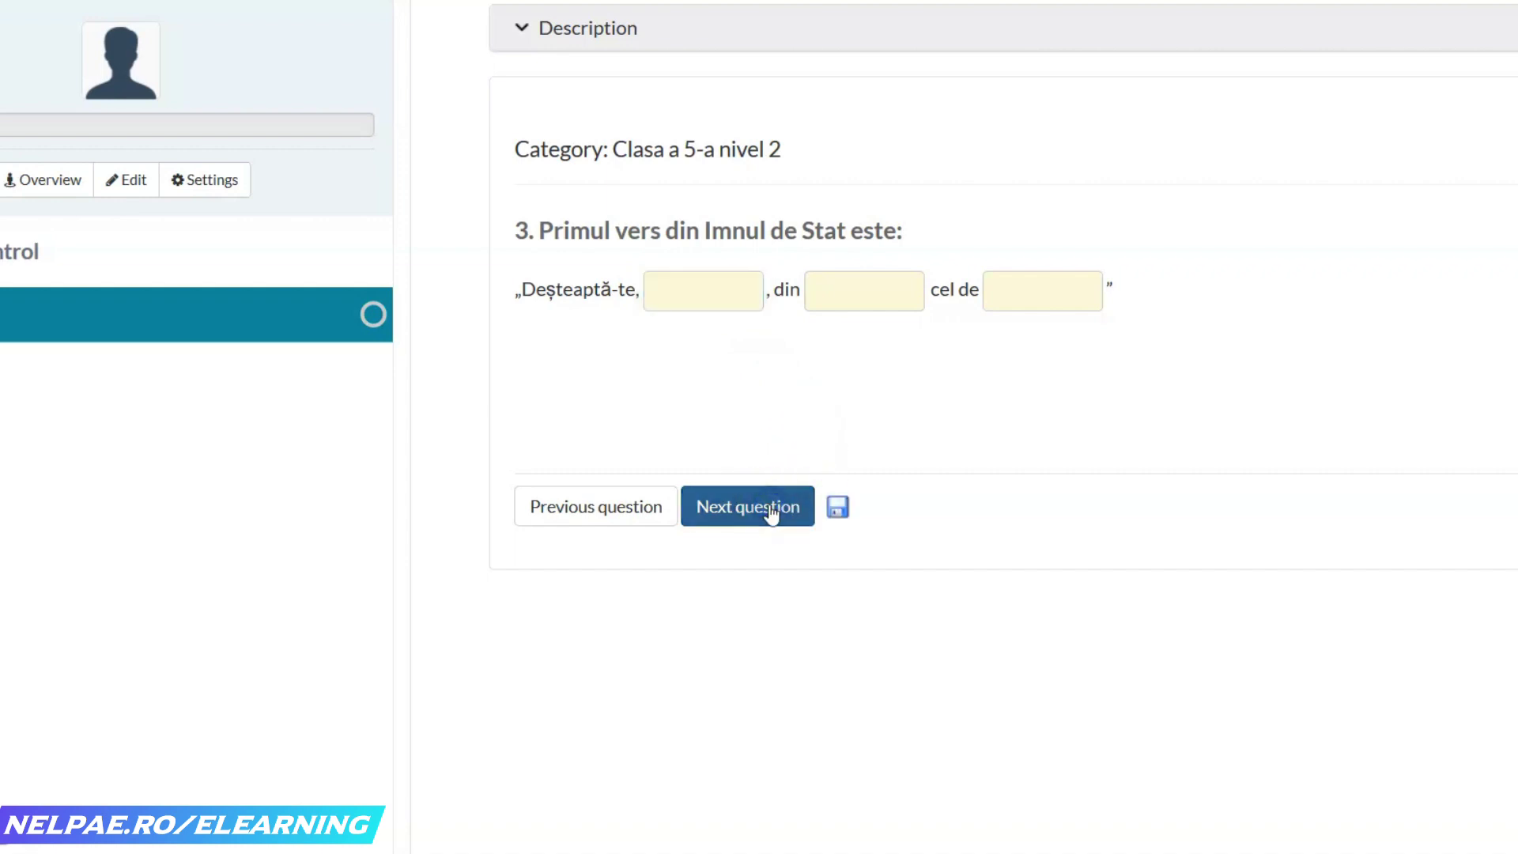
pyautogui.moveTo(976, 262); pyautogui.dragTo(1113, 413)
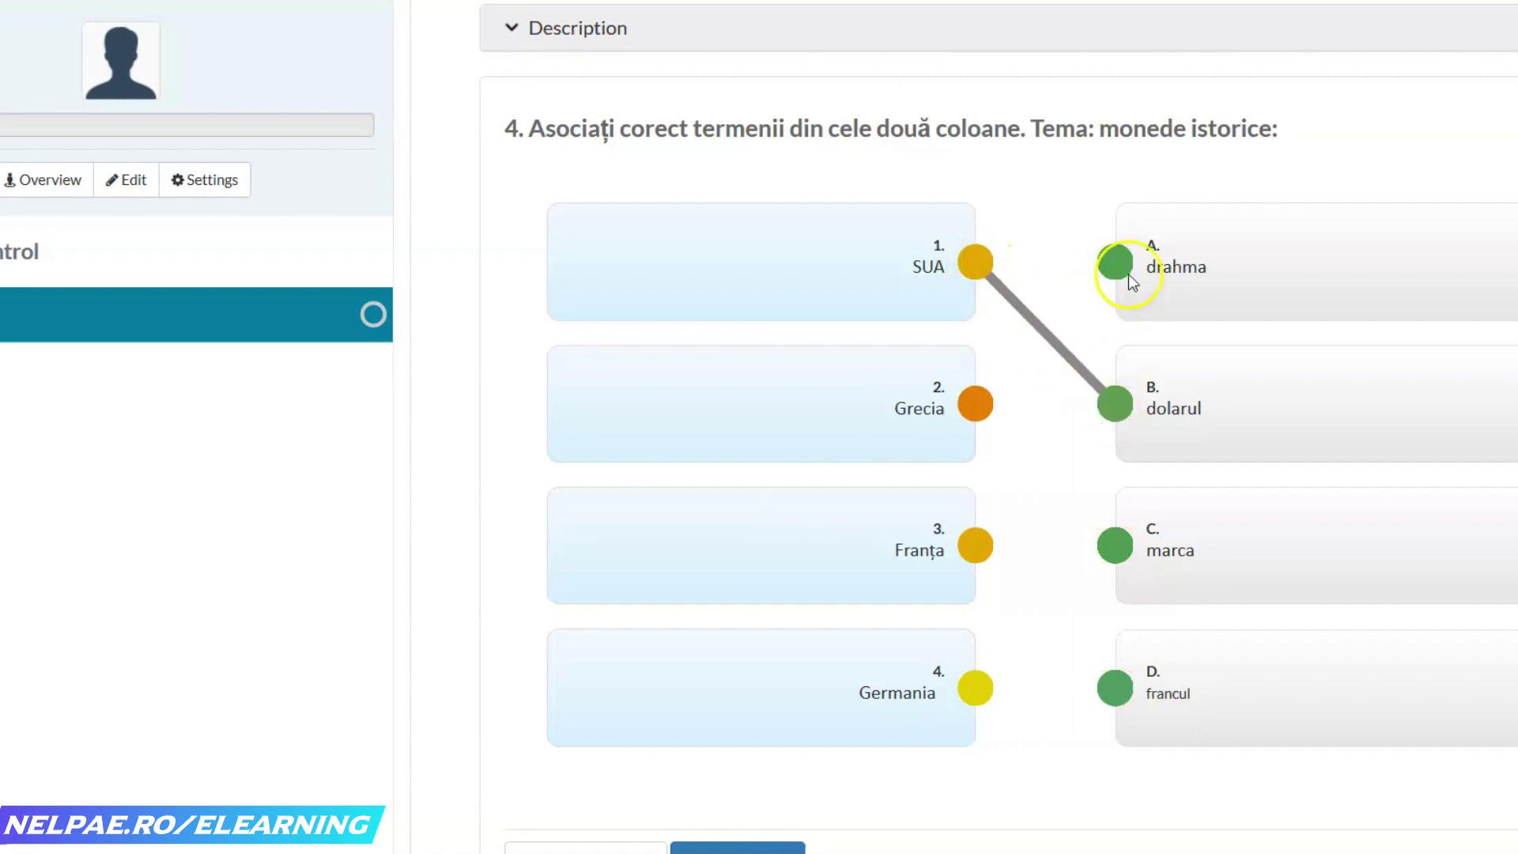
pyautogui.moveTo(973, 545); pyautogui.dragTo(1116, 261)
pyautogui.moveTo(976, 403); pyautogui.dragTo(1124, 569)
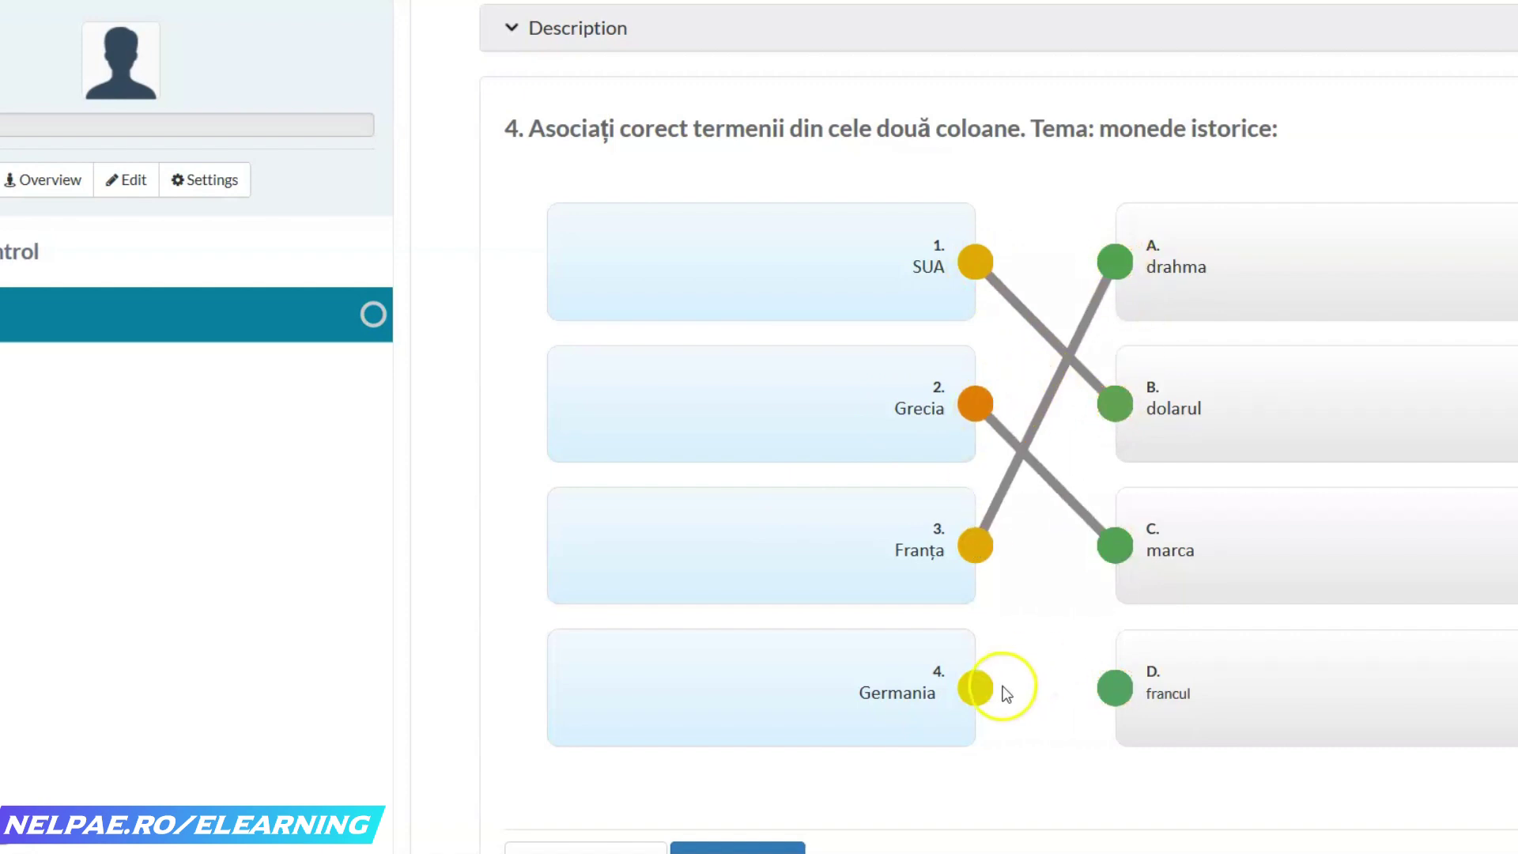
pyautogui.moveTo(976, 688); pyautogui.dragTo(1120, 694)
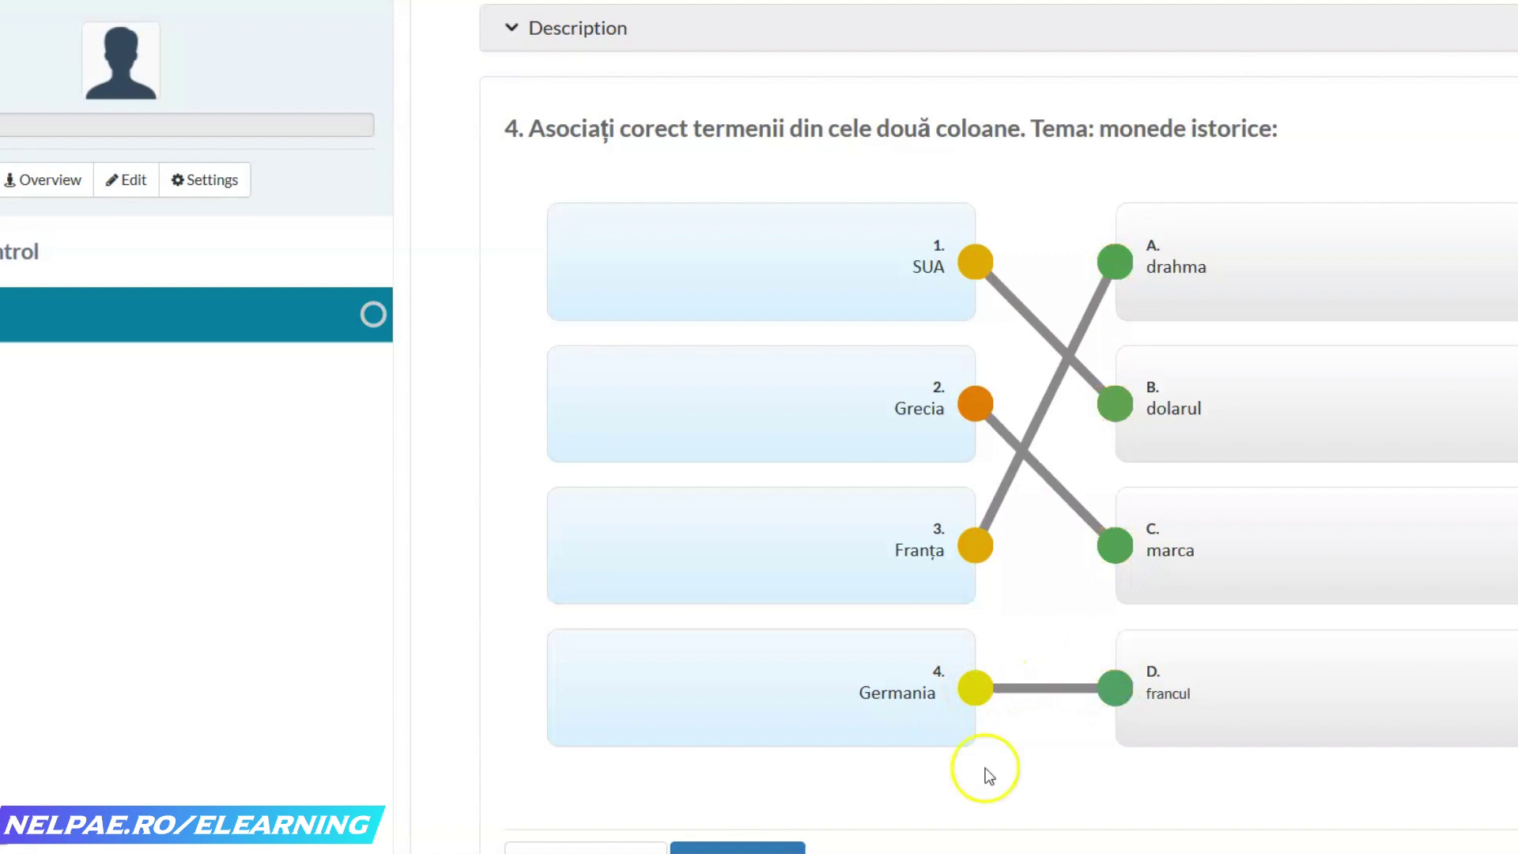
pyautogui.click(775, 847)
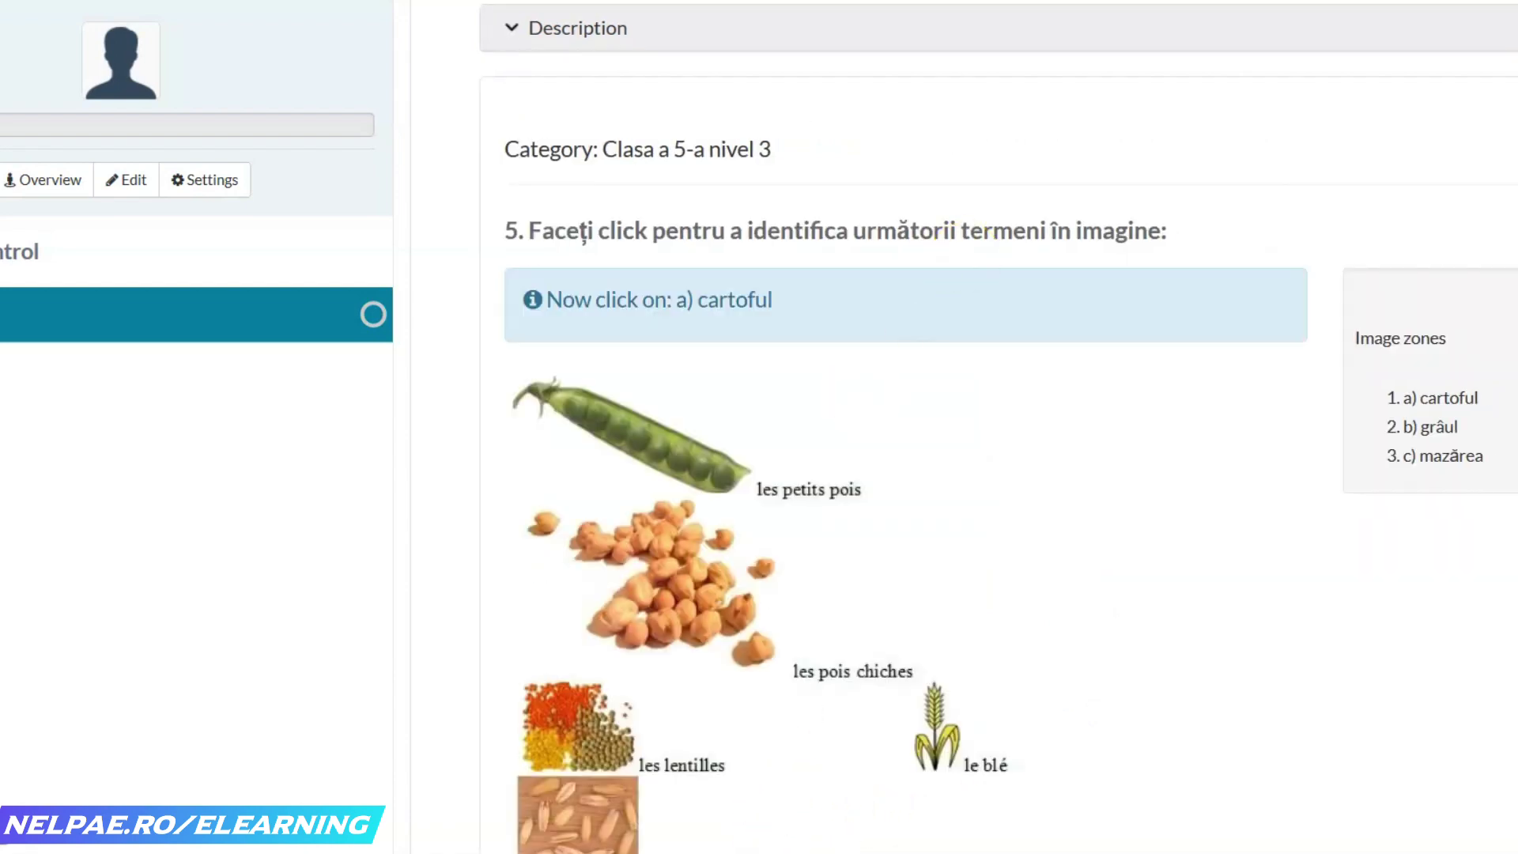
# - Mark the chickpeas for cartoful, the wheat for grâul and the corn for mazărea in question 5, and end the test
pyautogui.scroll(-3, 998, 428)
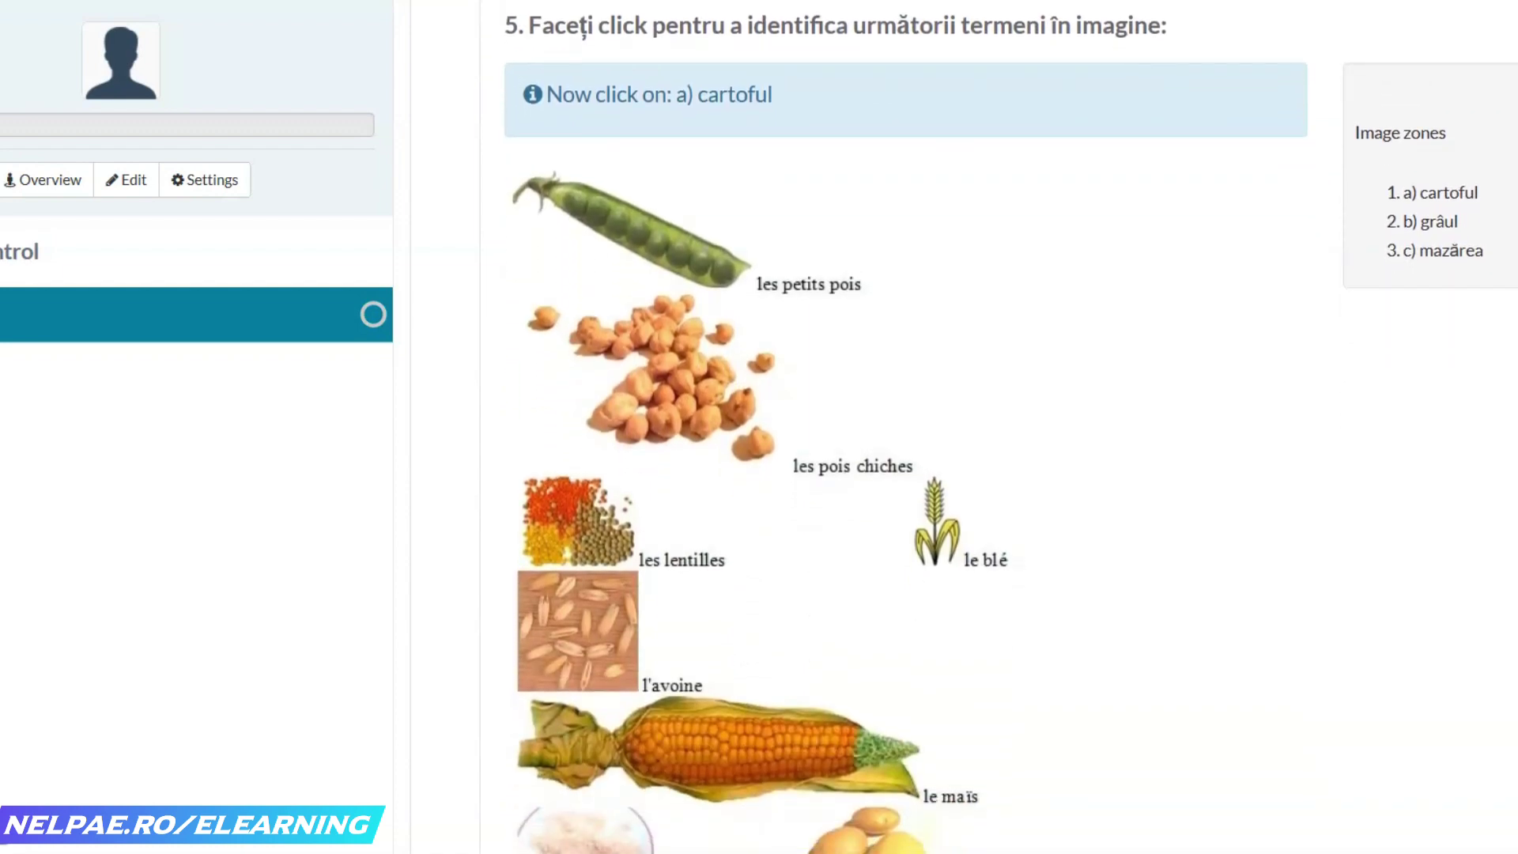
pyautogui.click(699, 405)
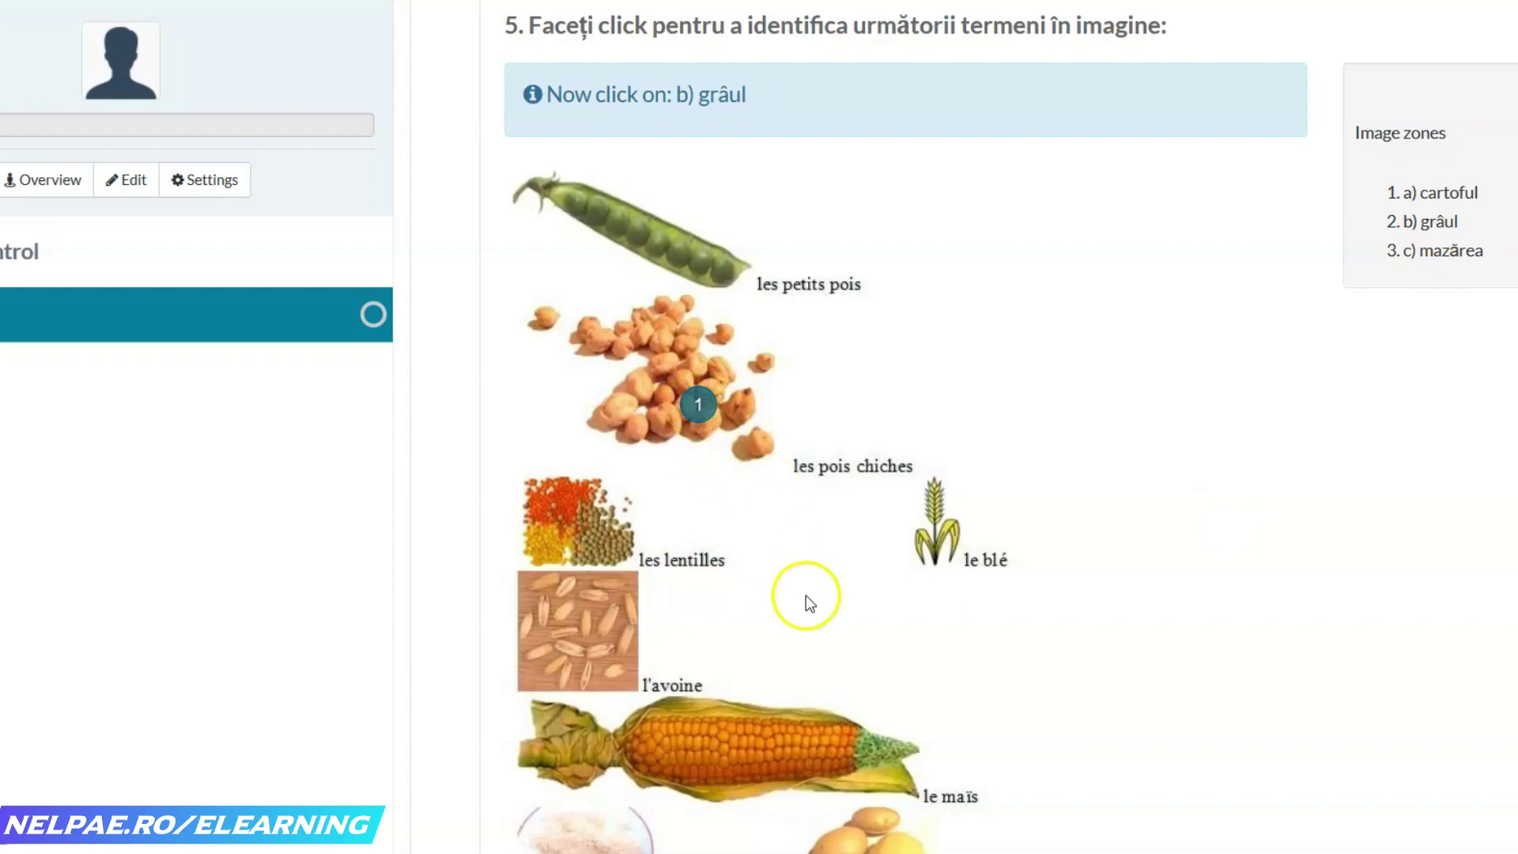
pyautogui.click(961, 547)
pyautogui.click(760, 753)
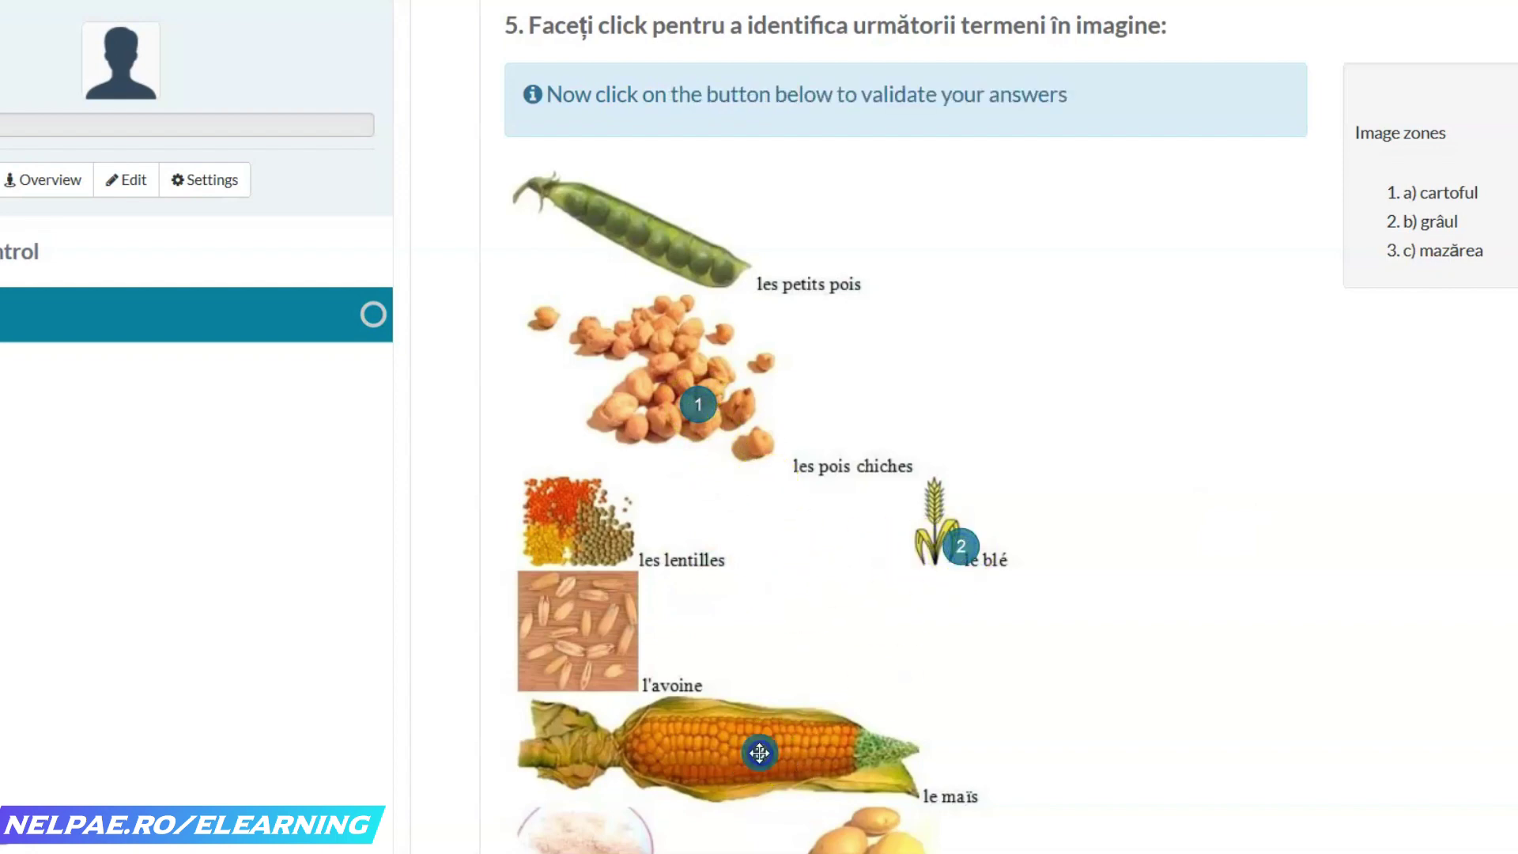
pyautogui.scroll(-4, 870, 475)
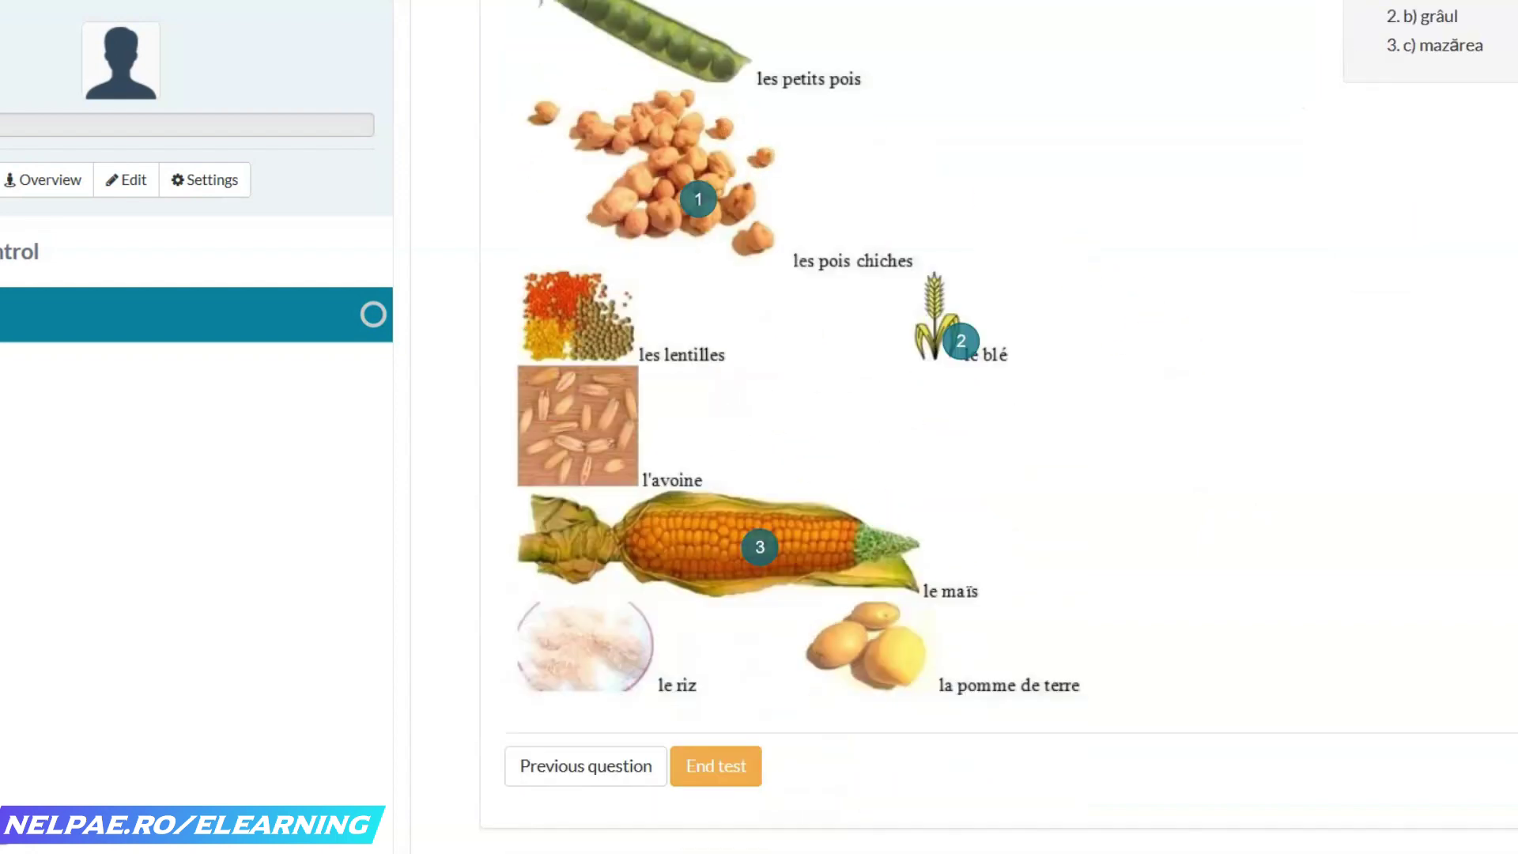
pyautogui.click(717, 663)
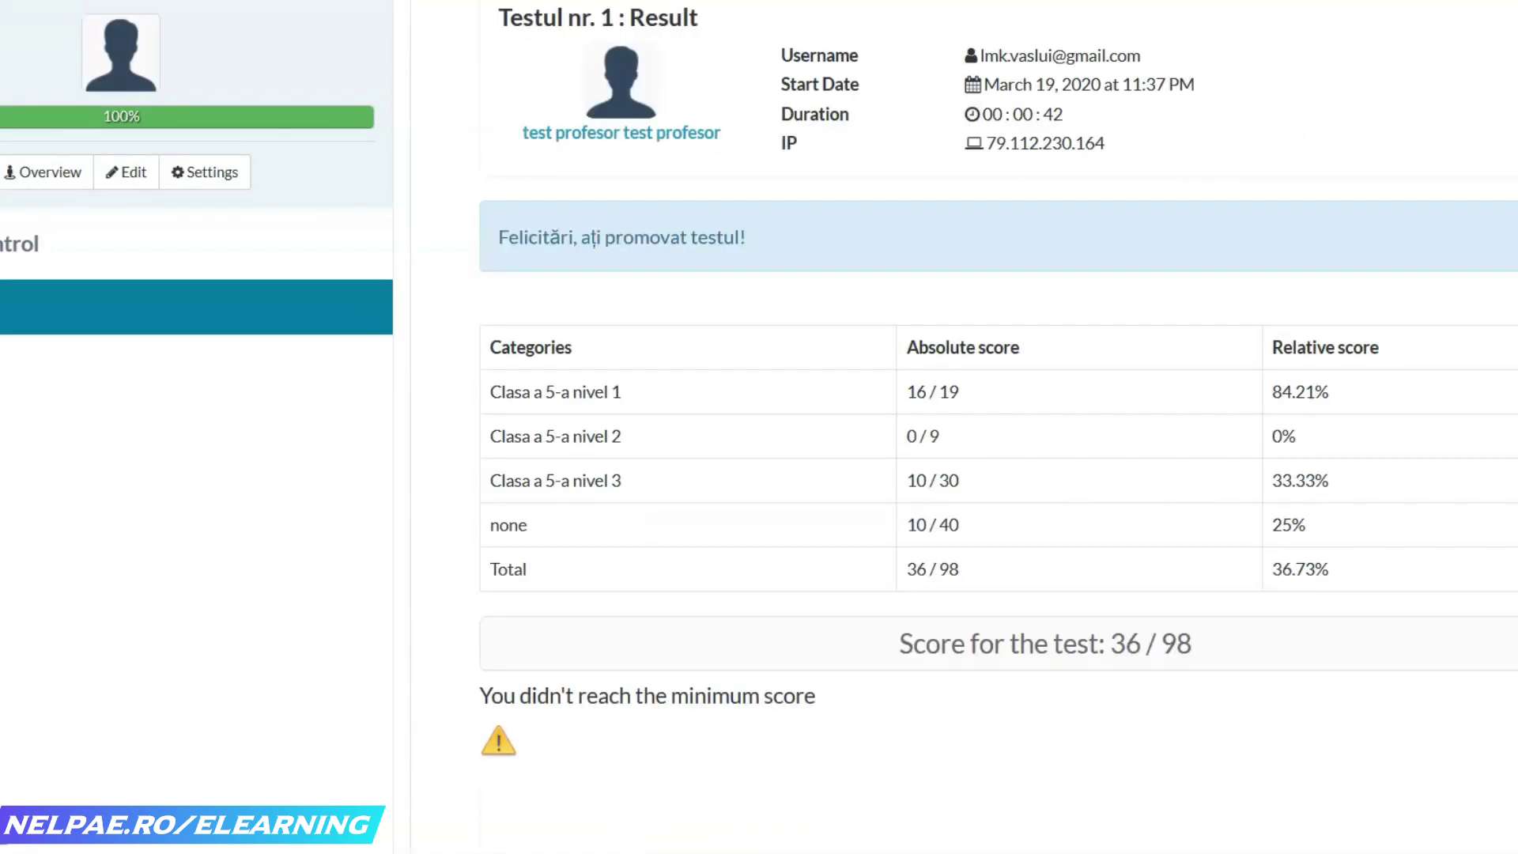
# - Review the Testul nr. 1 result report, including the category scores, the minimum-score message, each question's correction and the option for another attempt
pyautogui.scroll(-3, 999, 427)
pyautogui.scroll(3, 998, 430)
pyautogui.scroll(-5, 999, 431)
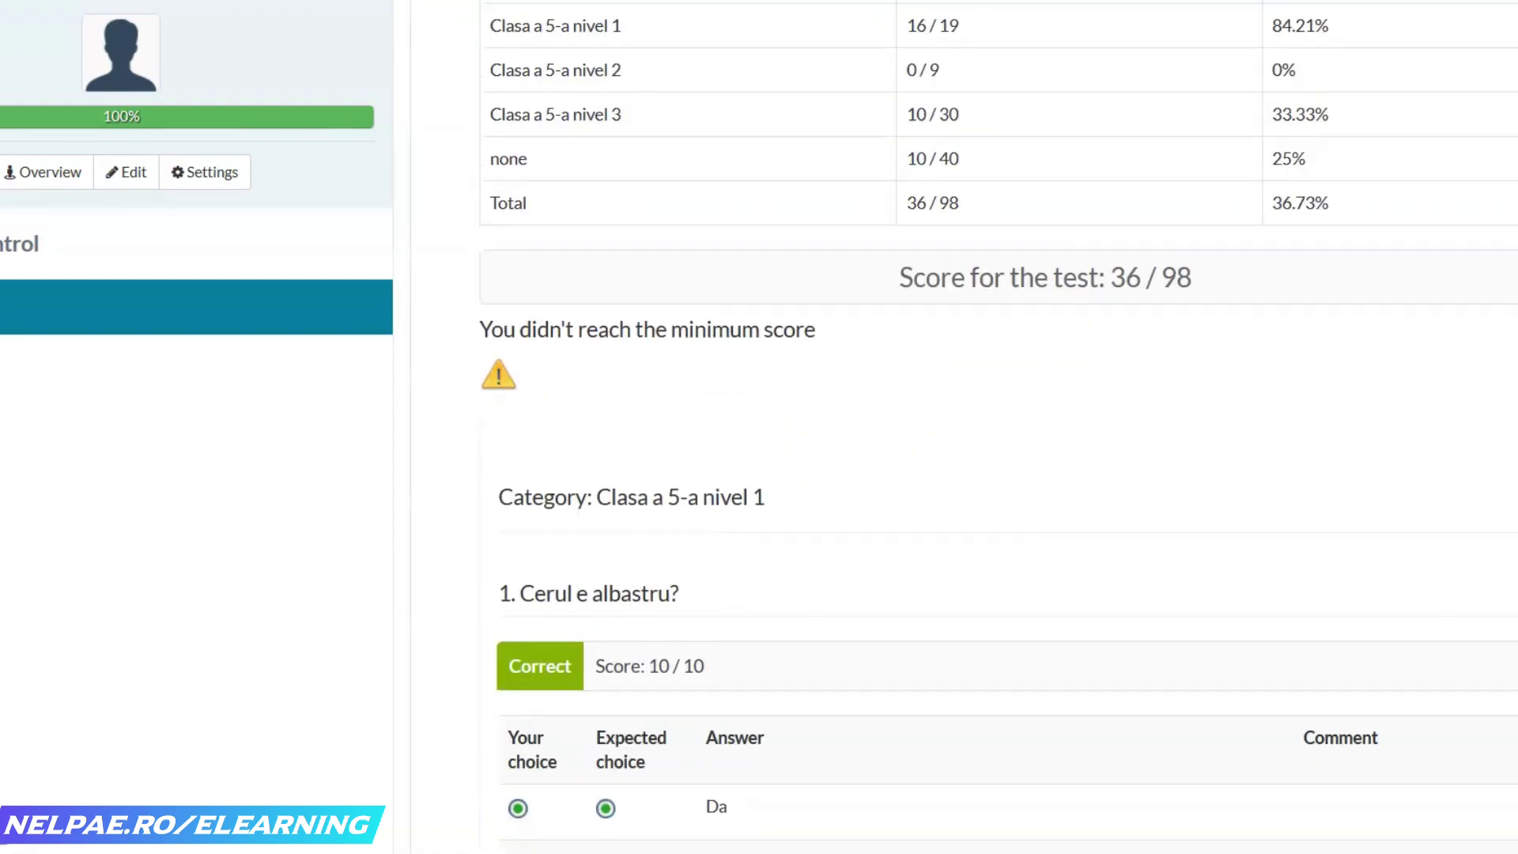
pyautogui.moveTo(818, 329); pyautogui.dragTo(477, 327)
pyautogui.moveTo(899, 277); pyautogui.dragTo(1305, 486)
pyautogui.scroll(-13, 1194, 215)
pyautogui.scroll(-7, 1305, 414)
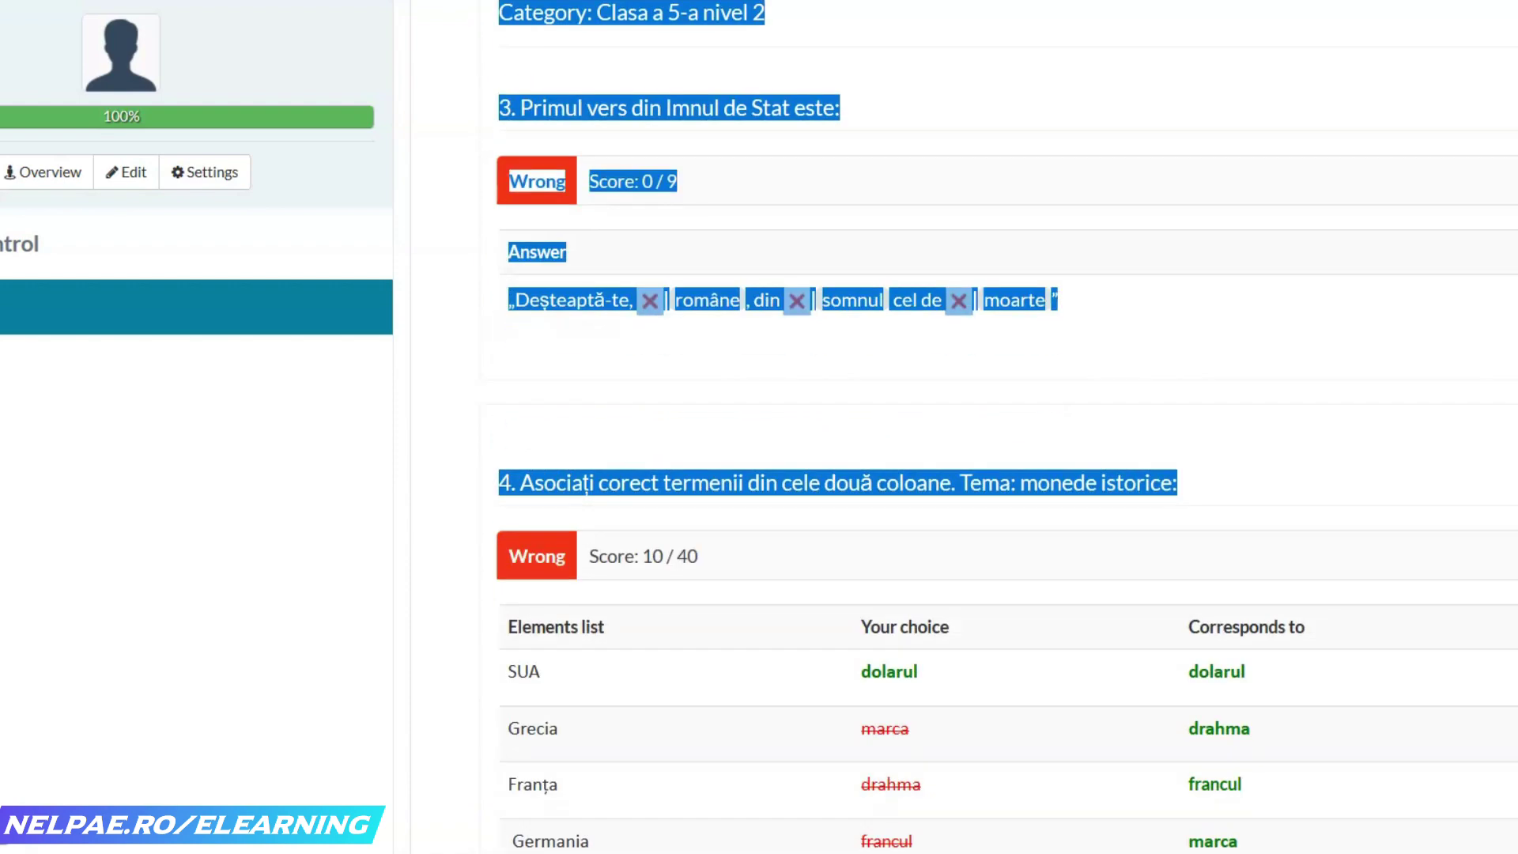
pyautogui.click(1202, 439)
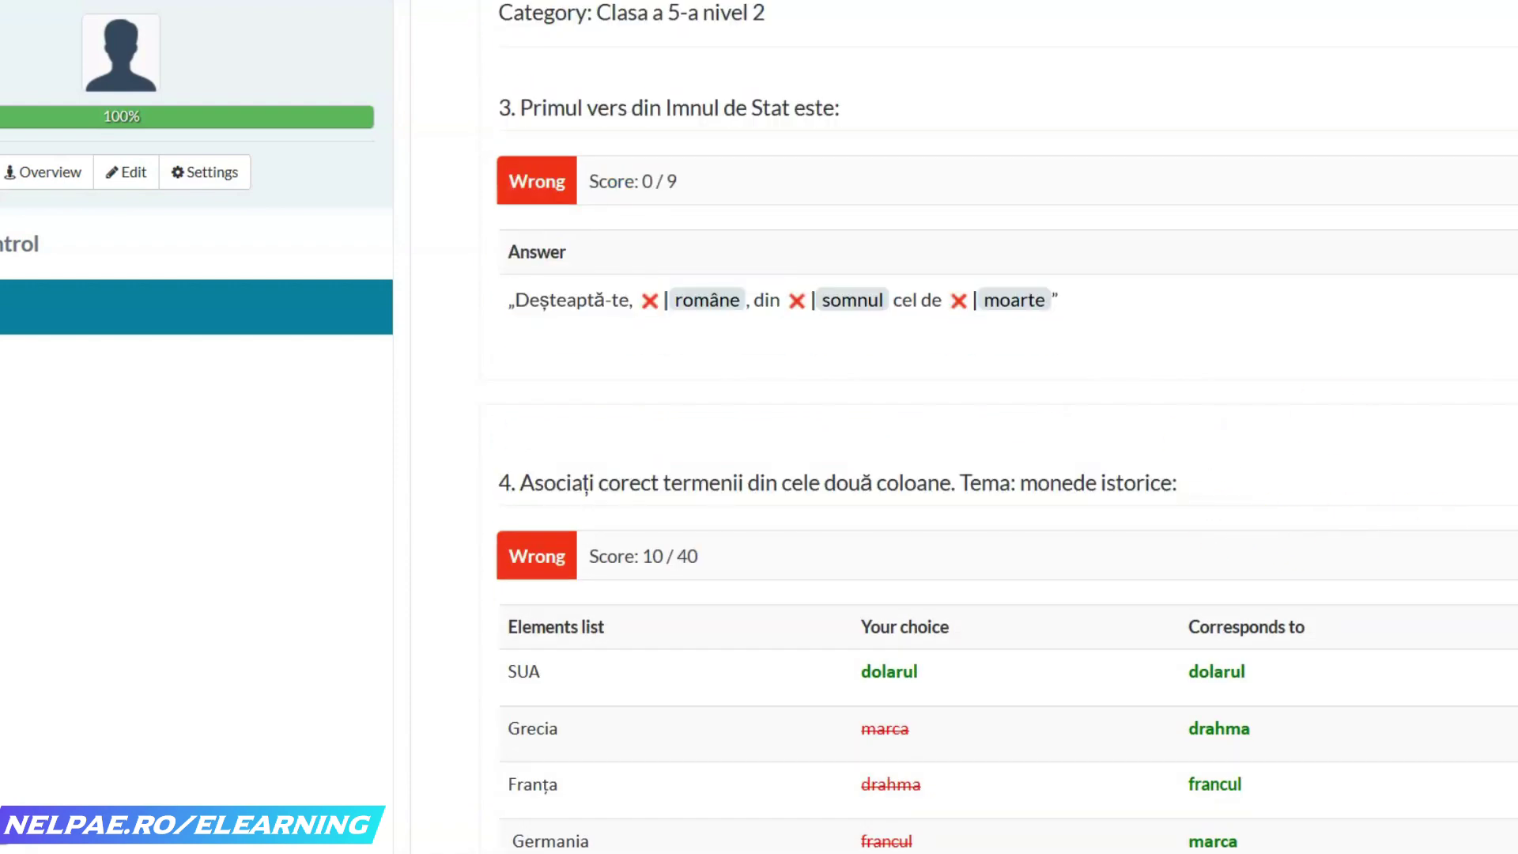
pyautogui.scroll(-2, 1007, 427)
pyautogui.scroll(-6, 1006, 427)
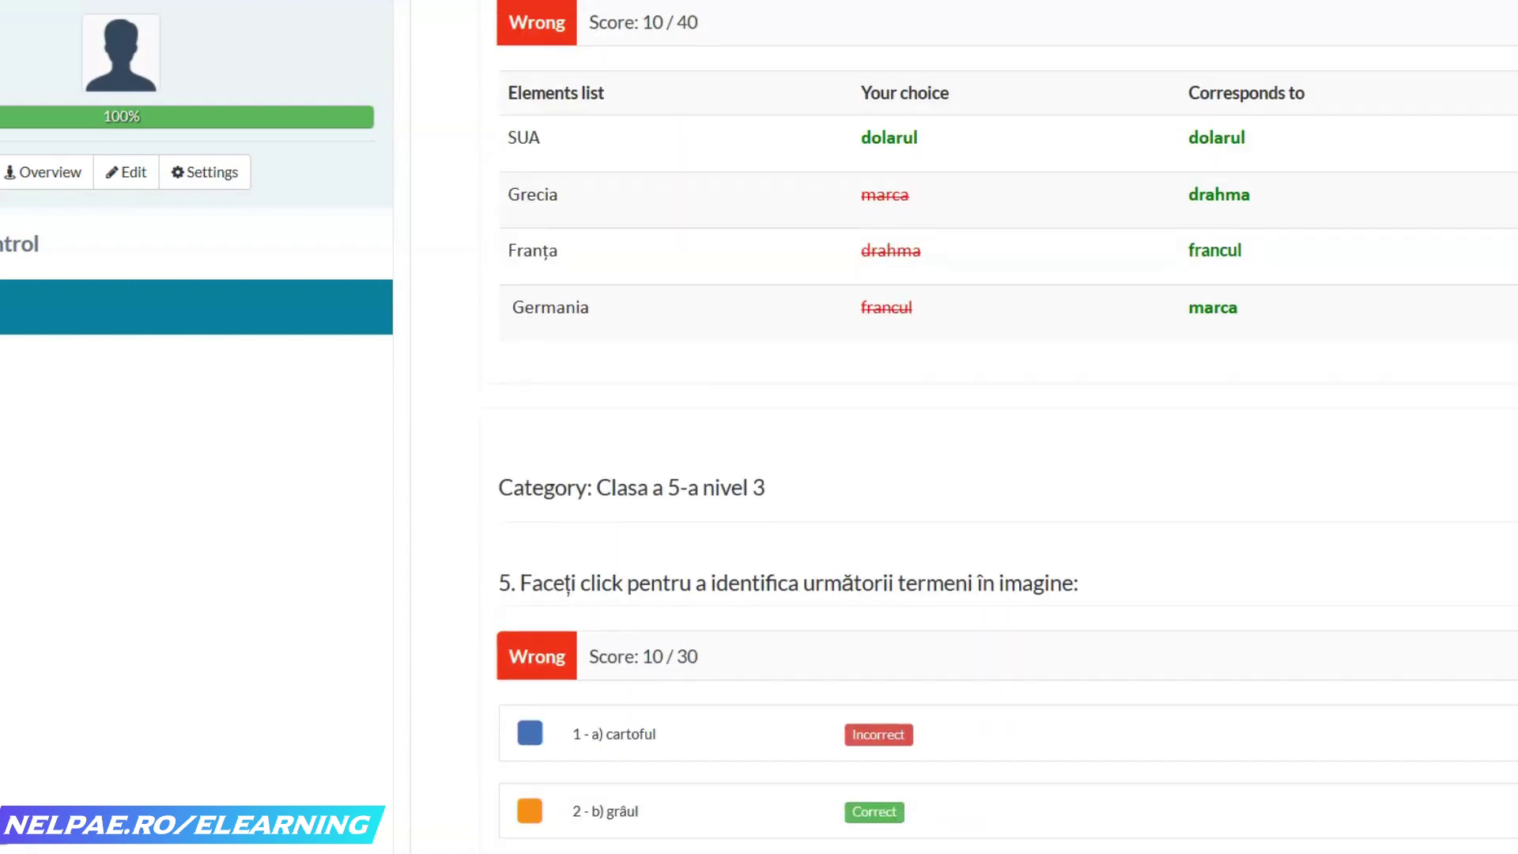
pyautogui.scroll(-8, 1007, 427)
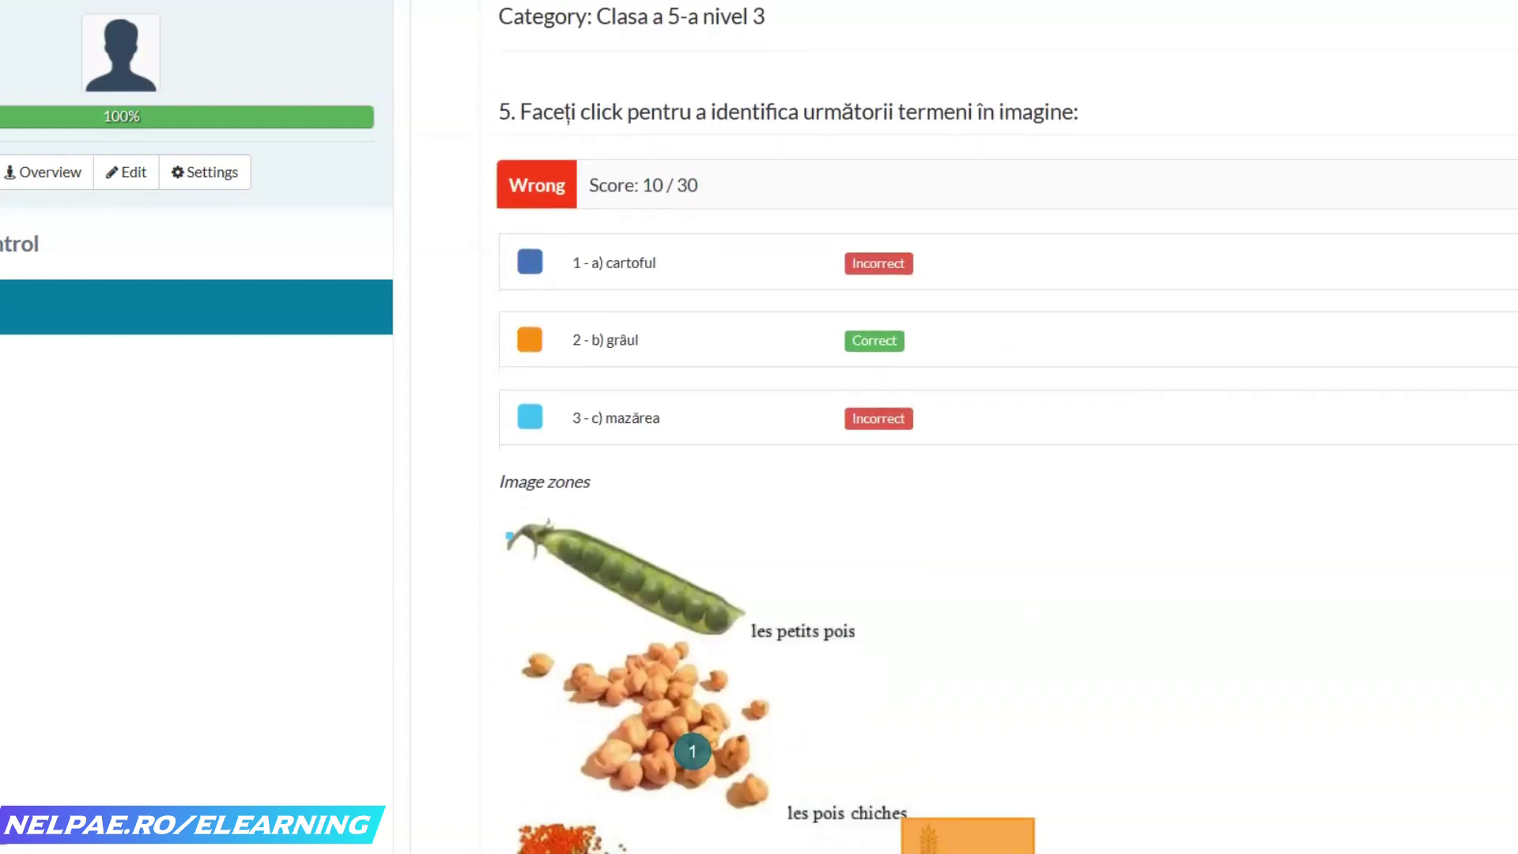
pyautogui.scroll(-6, 1006, 427)
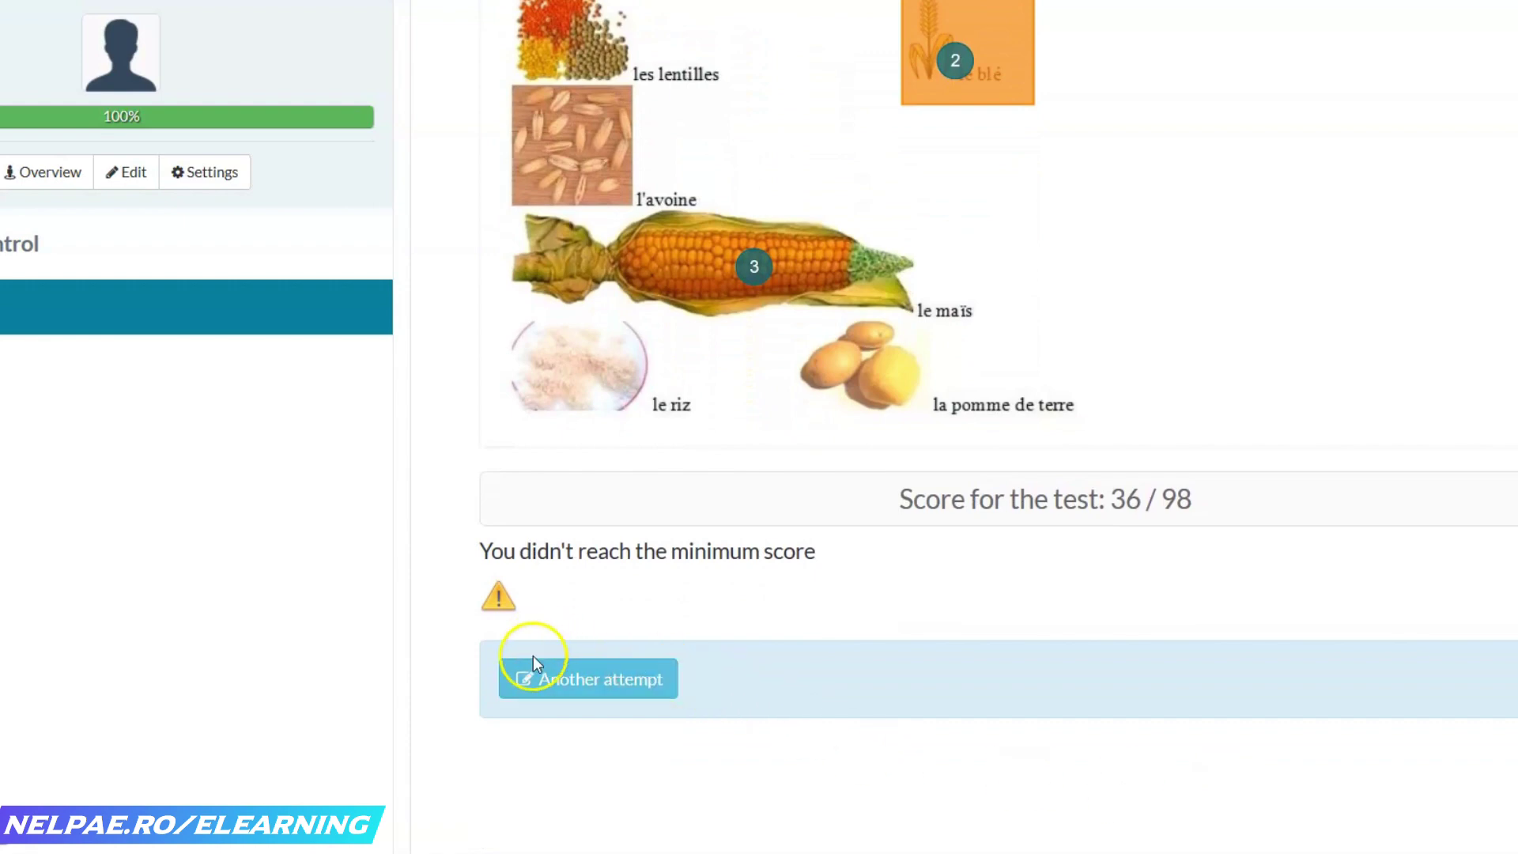
pyautogui.click(611, 686)
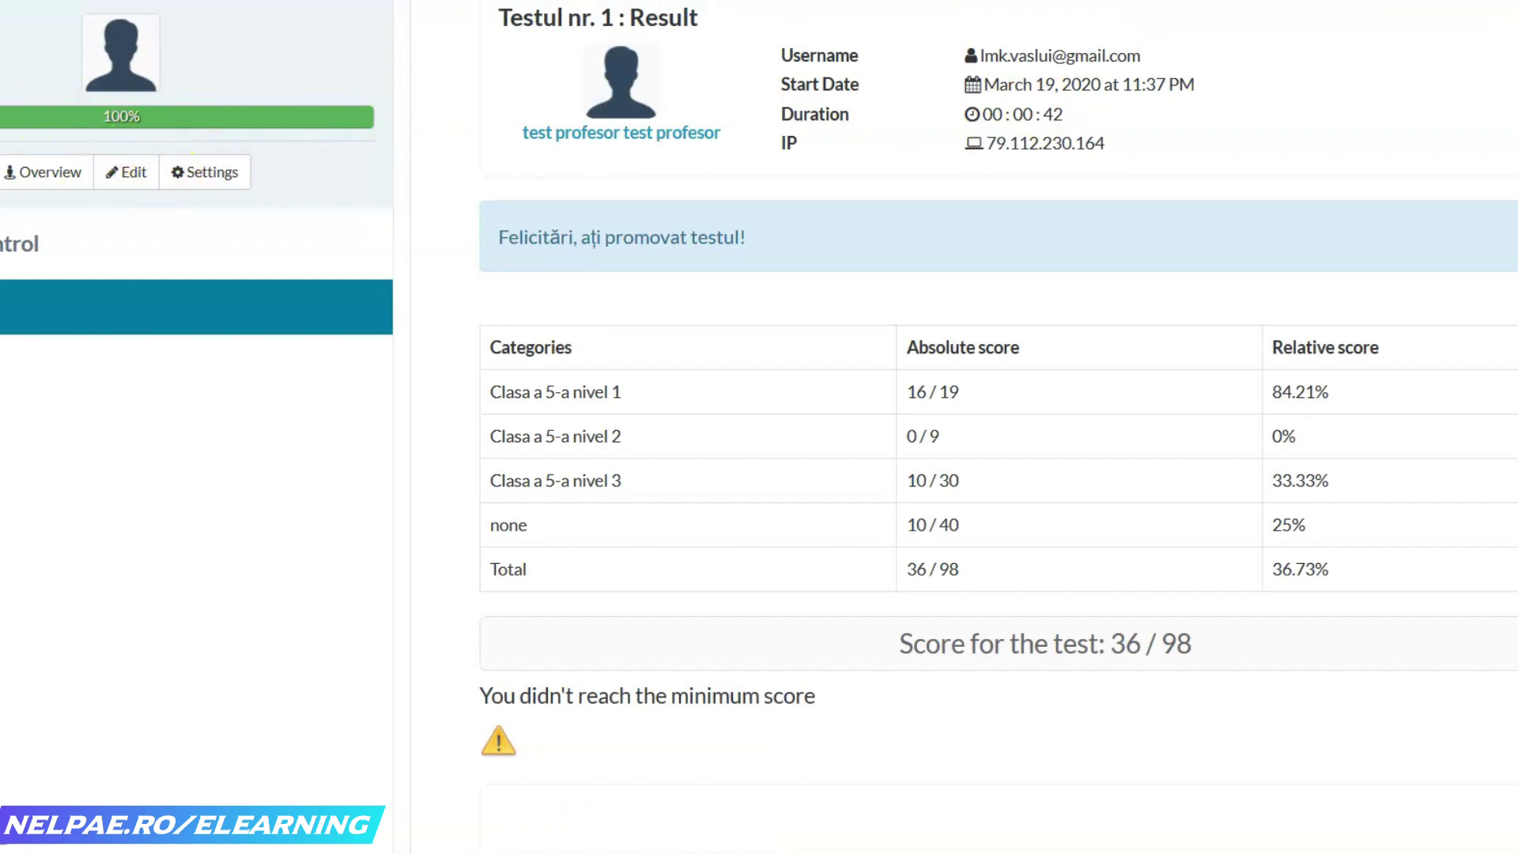
# - Leave the learning path for the Învățământ preșcolar course page and open the learner scores of Testul nr. 1 from its tests
pyautogui.click(125, 181)
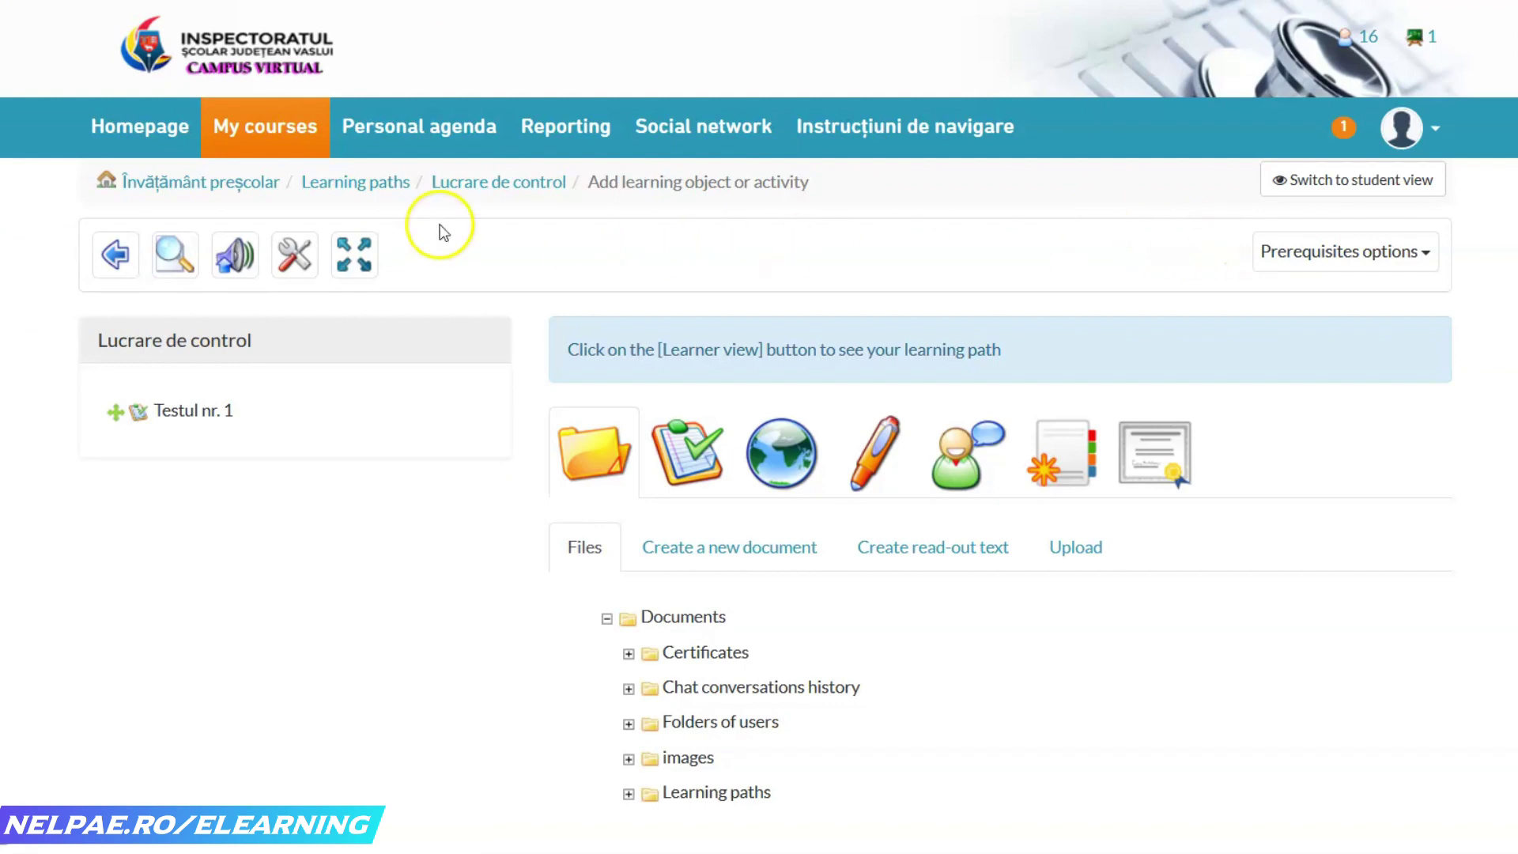
pyautogui.click(391, 186)
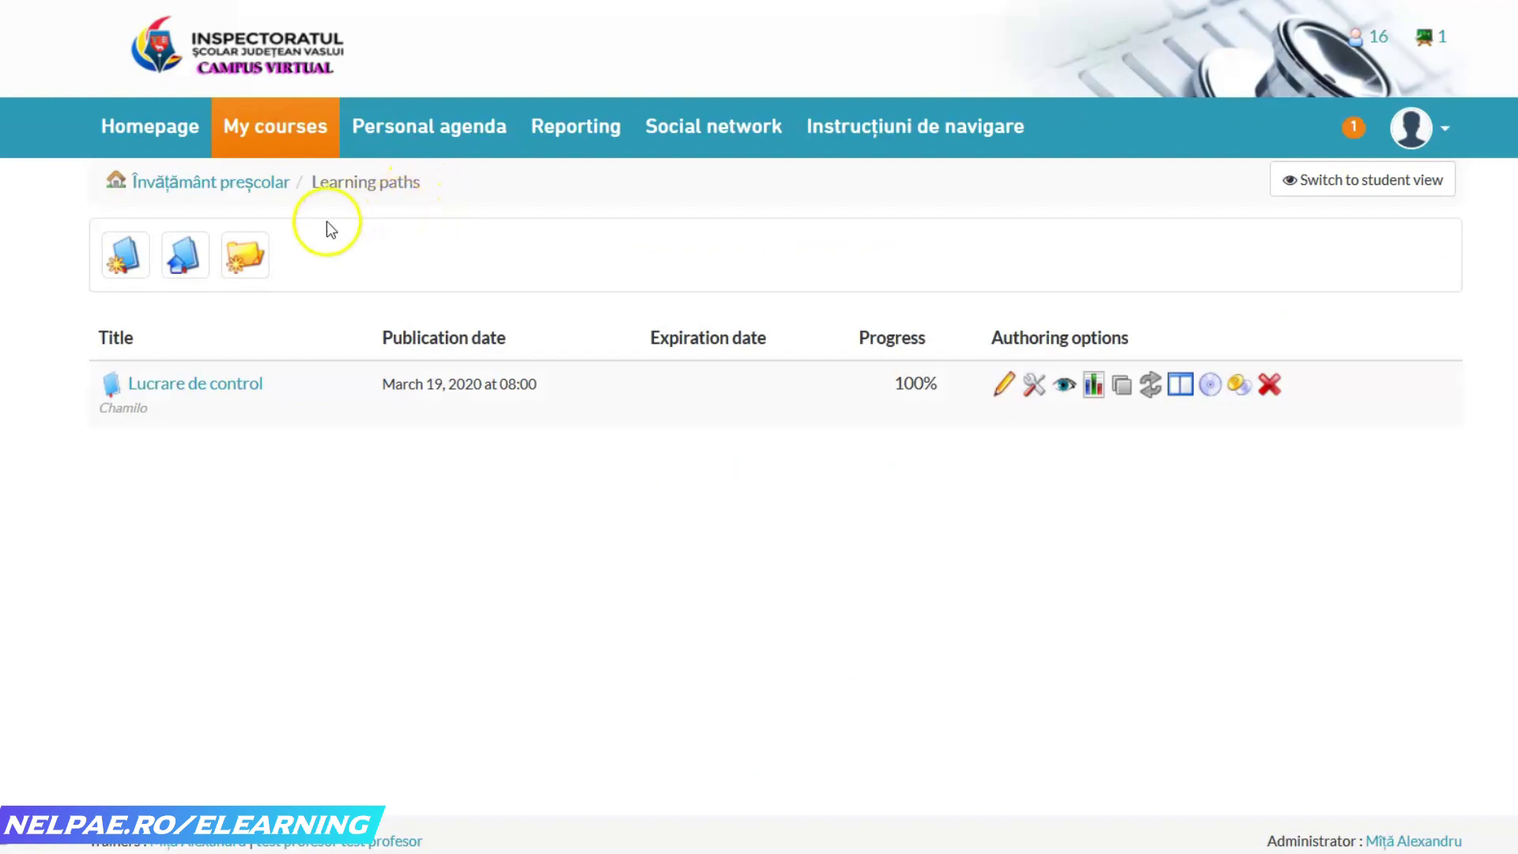
pyautogui.click(237, 196)
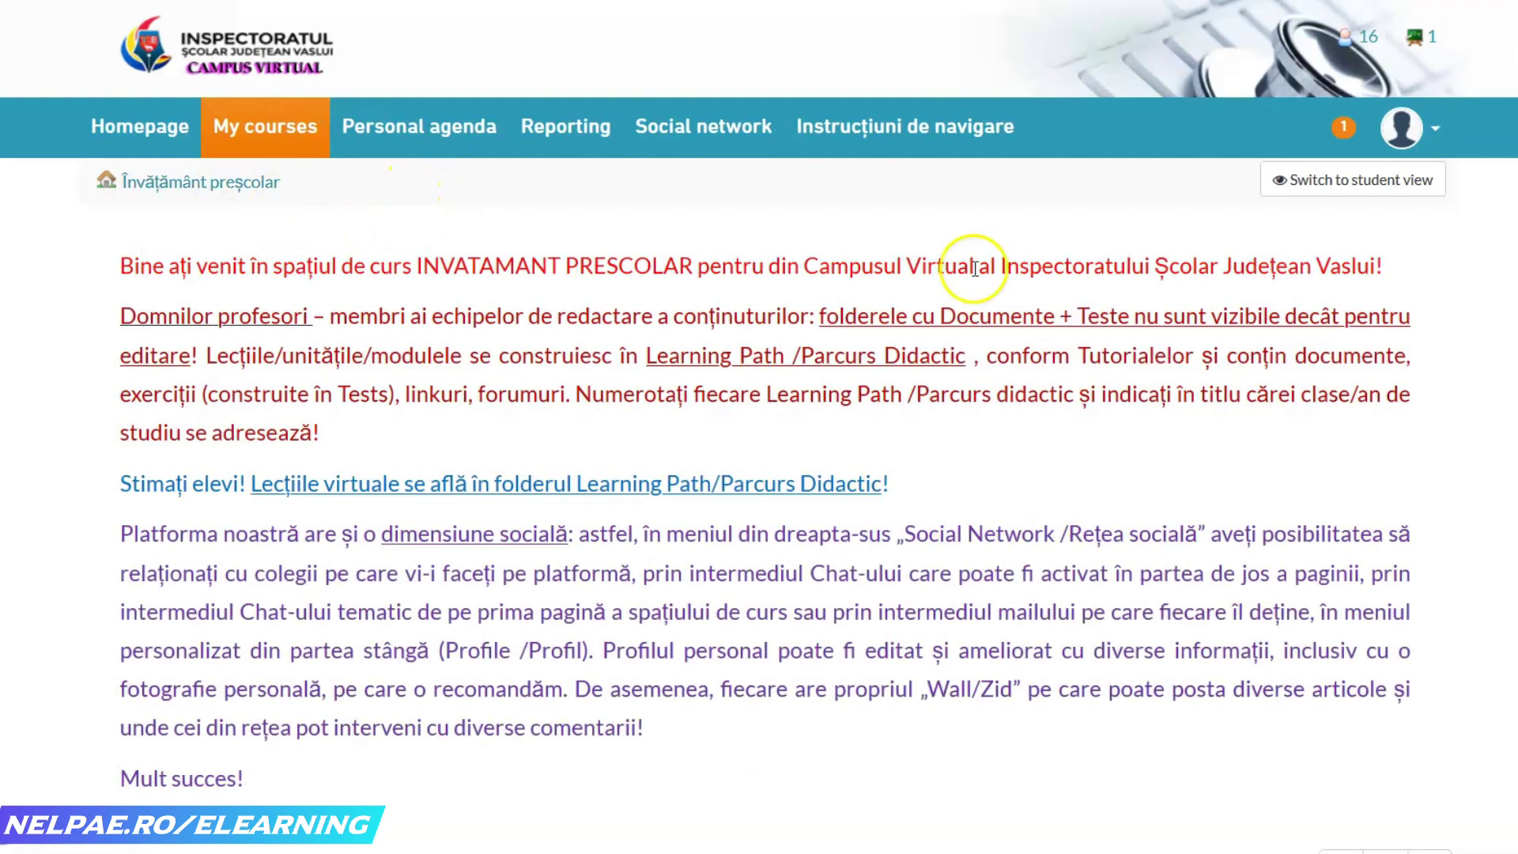
pyautogui.scroll(-10, 759, 427)
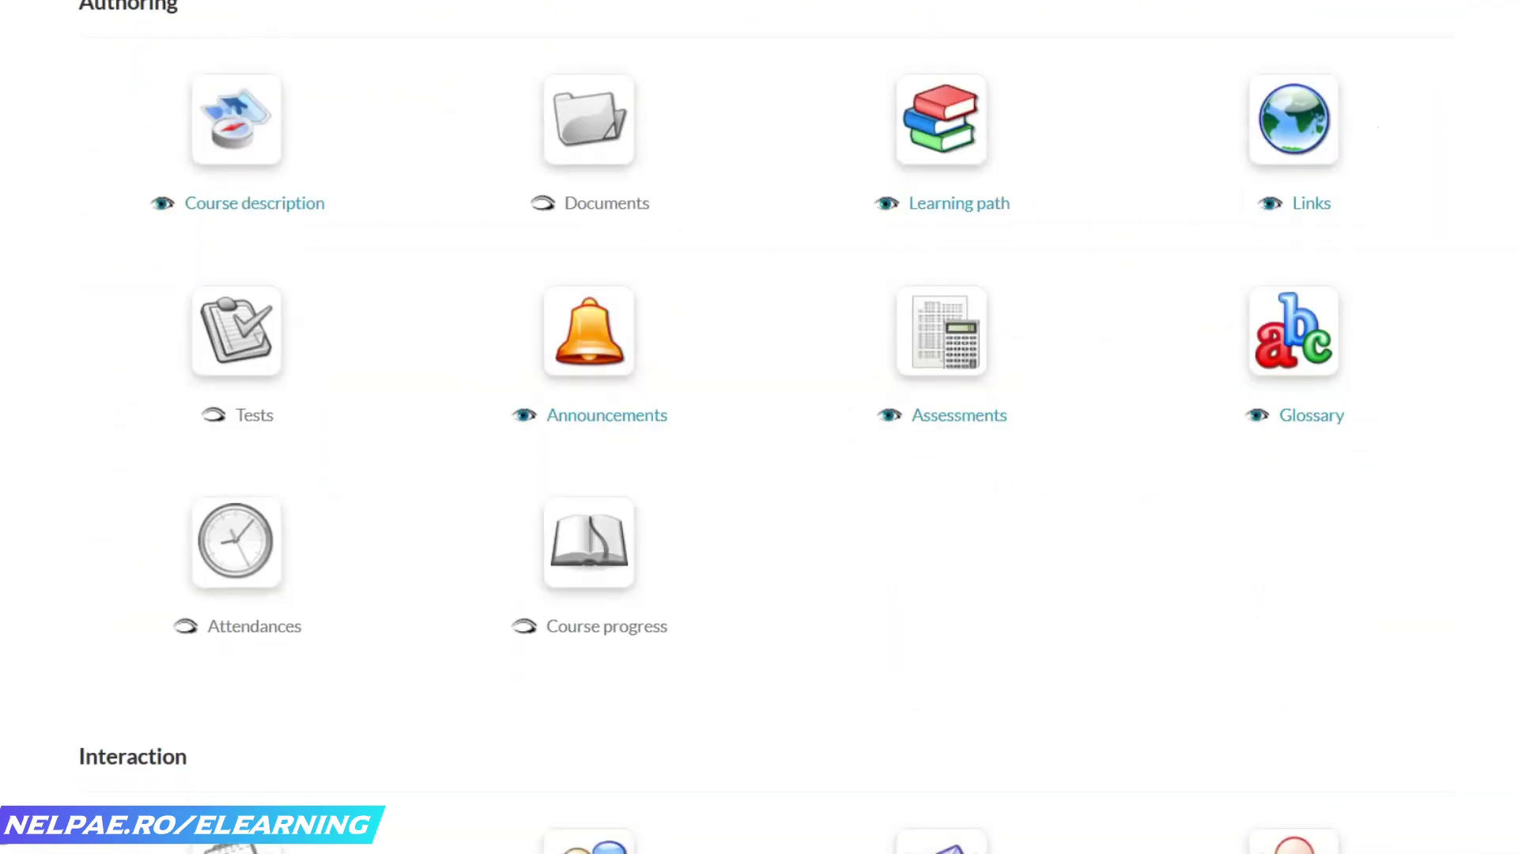
pyautogui.click(228, 342)
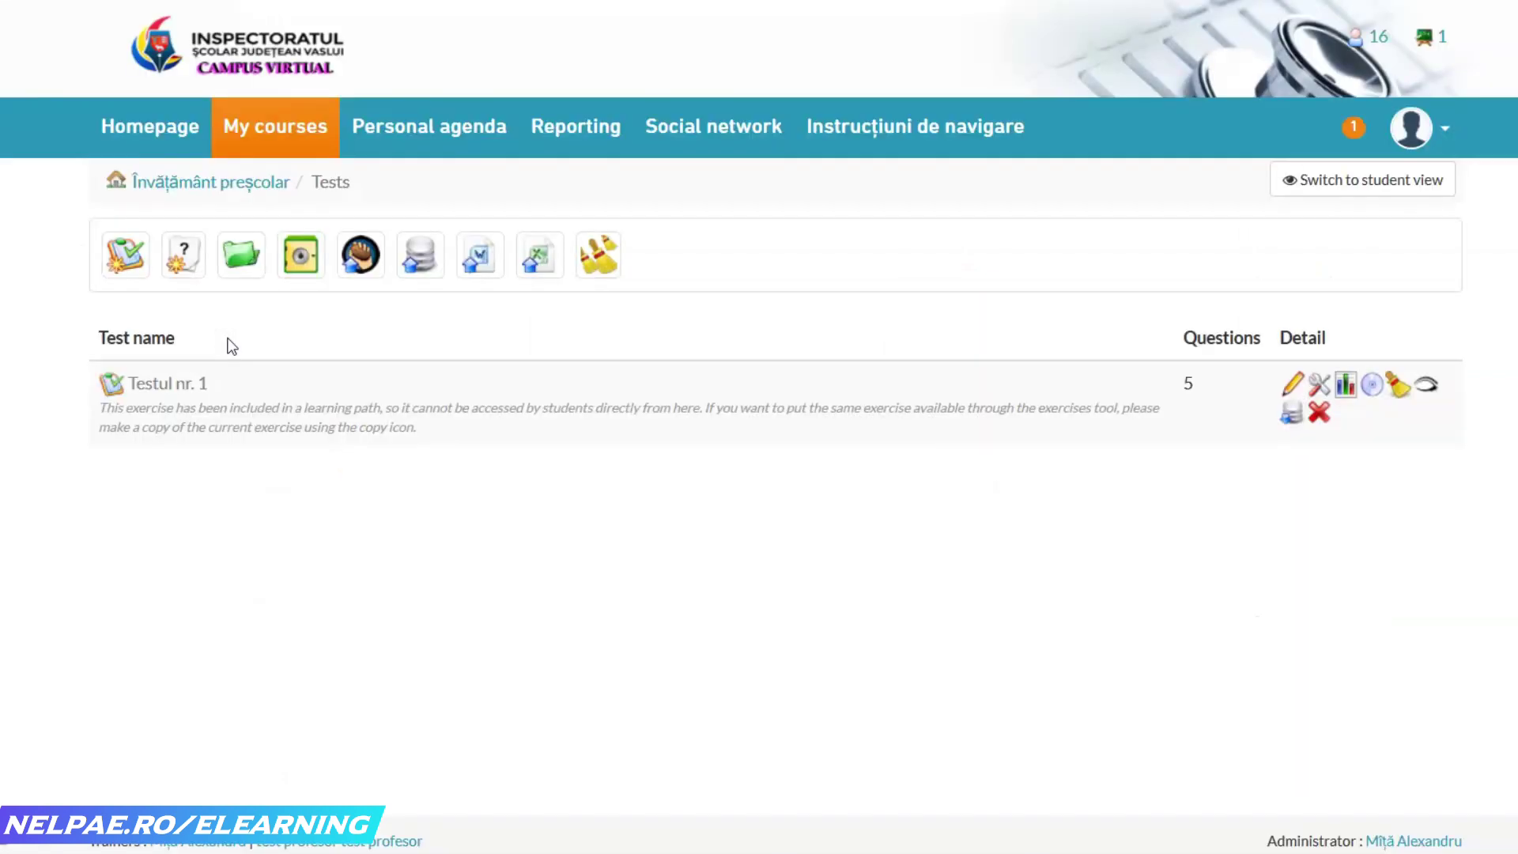
pyautogui.click(1346, 387)
pyautogui.click(1346, 387)
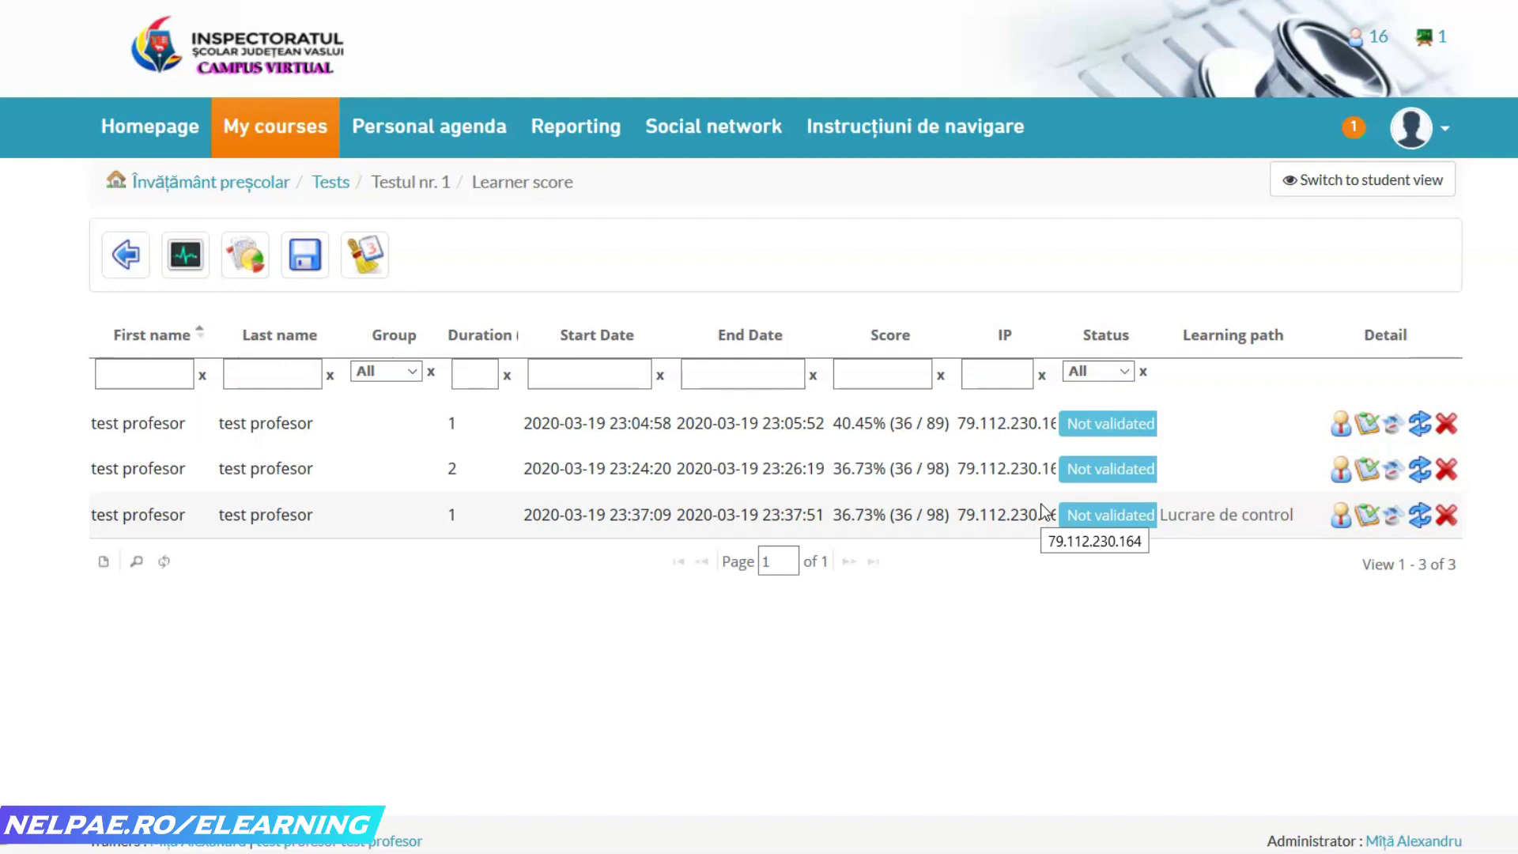
# - Open the attempt started at 23:04:58 for grading and look through its corrected answers to the end
pyautogui.click(1368, 425)
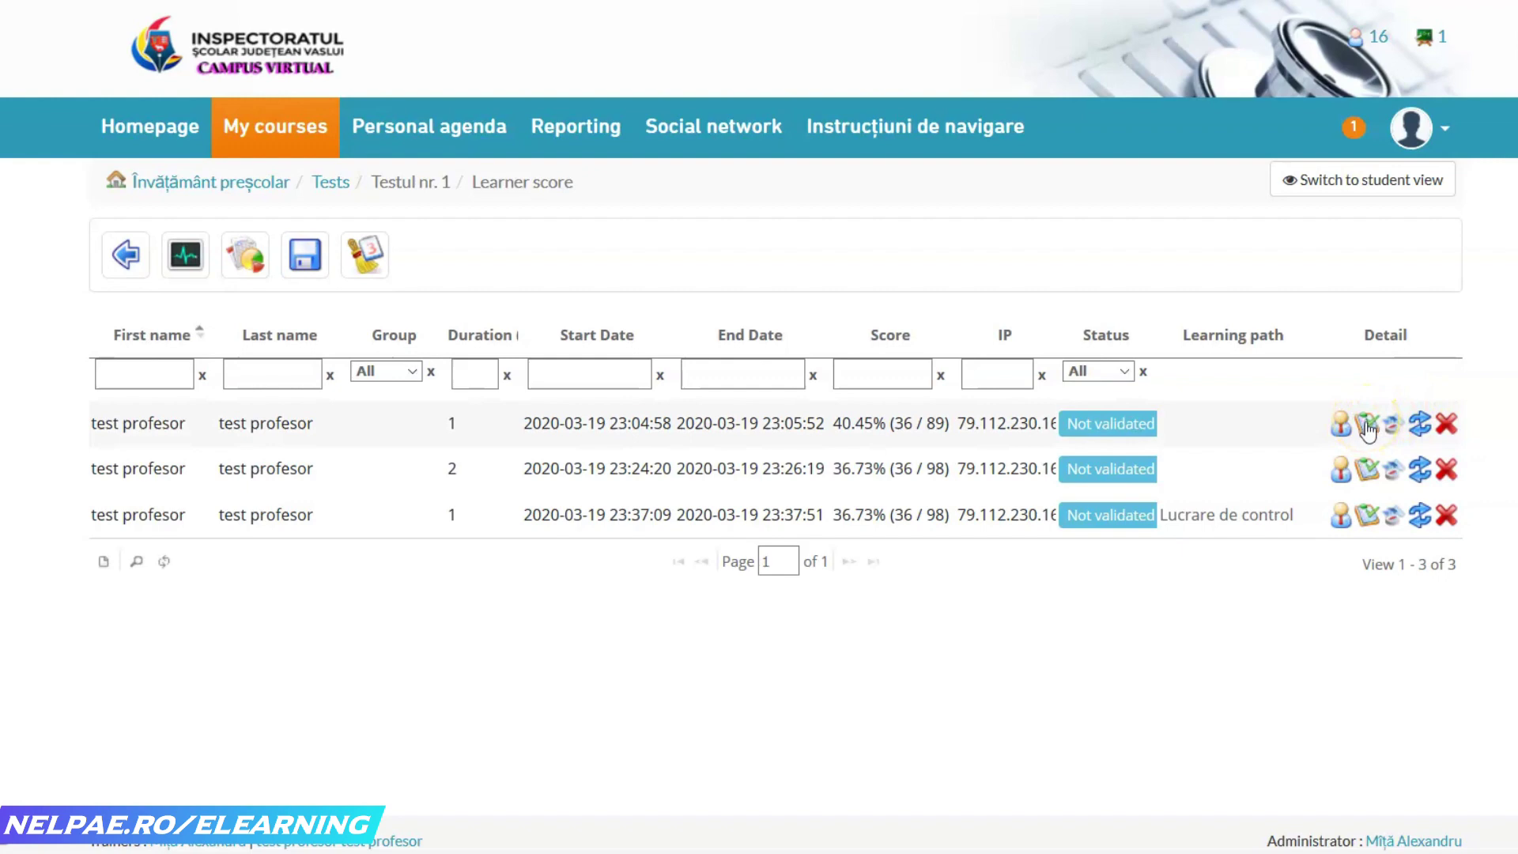
pyautogui.click(1342, 431)
pyautogui.click(1369, 427)
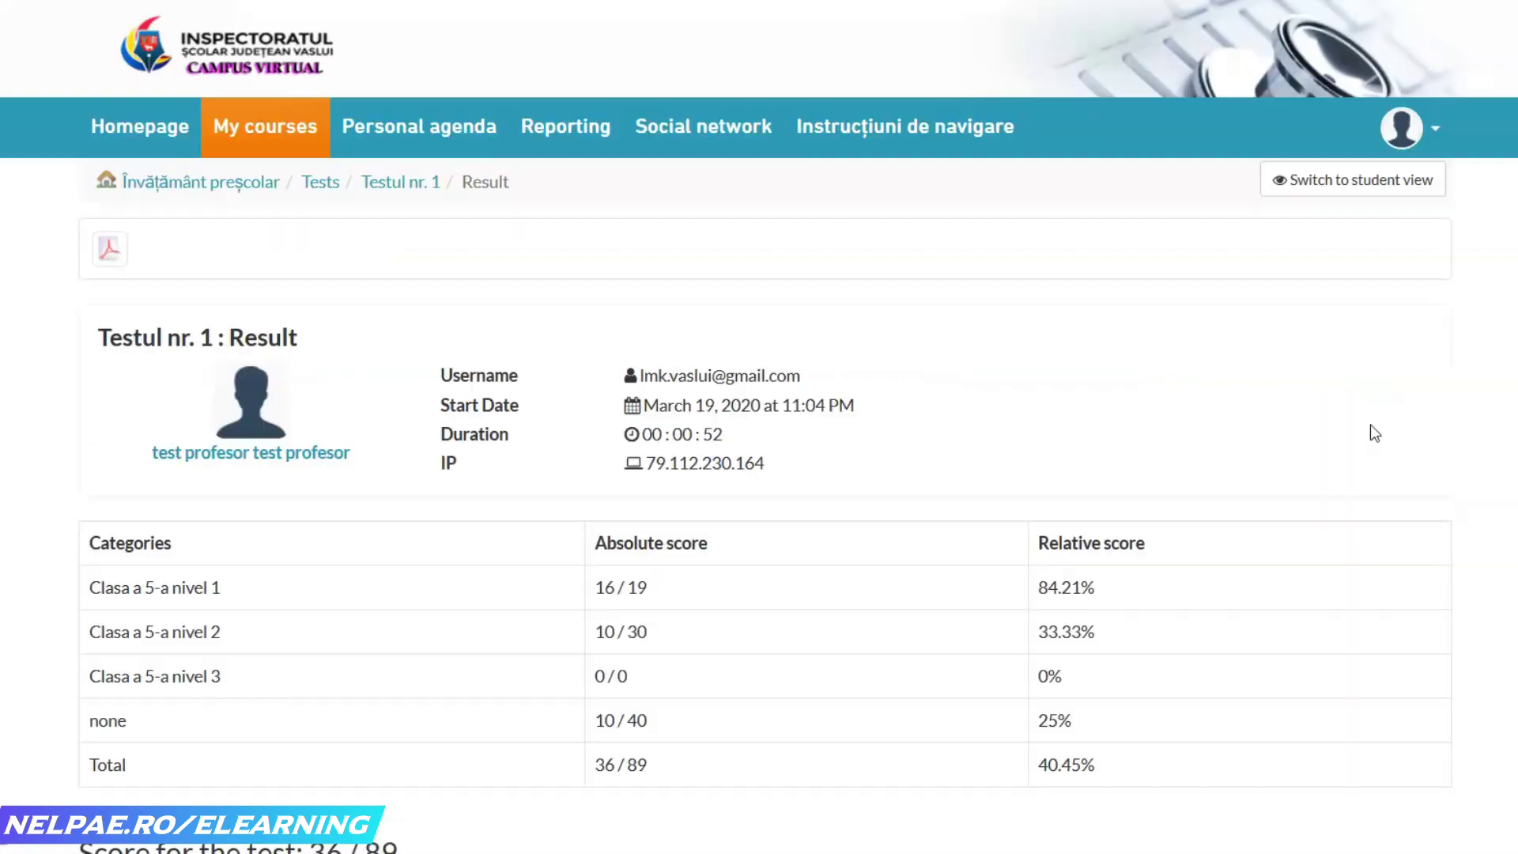
pyautogui.click(1357, 433)
pyautogui.scroll(-18, 759, 427)
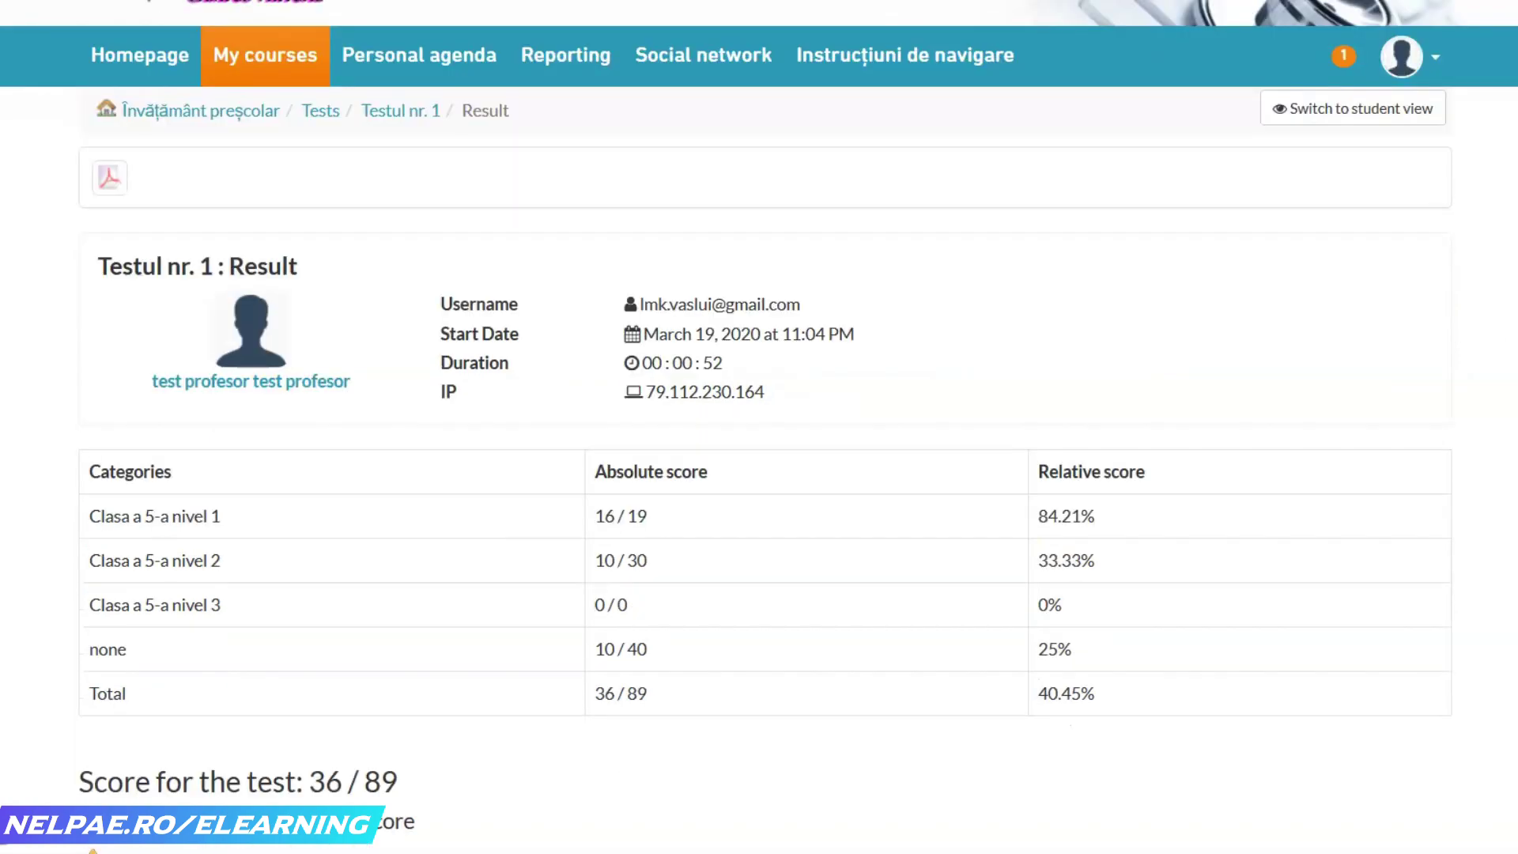
pyautogui.scroll(-20, 759, 427)
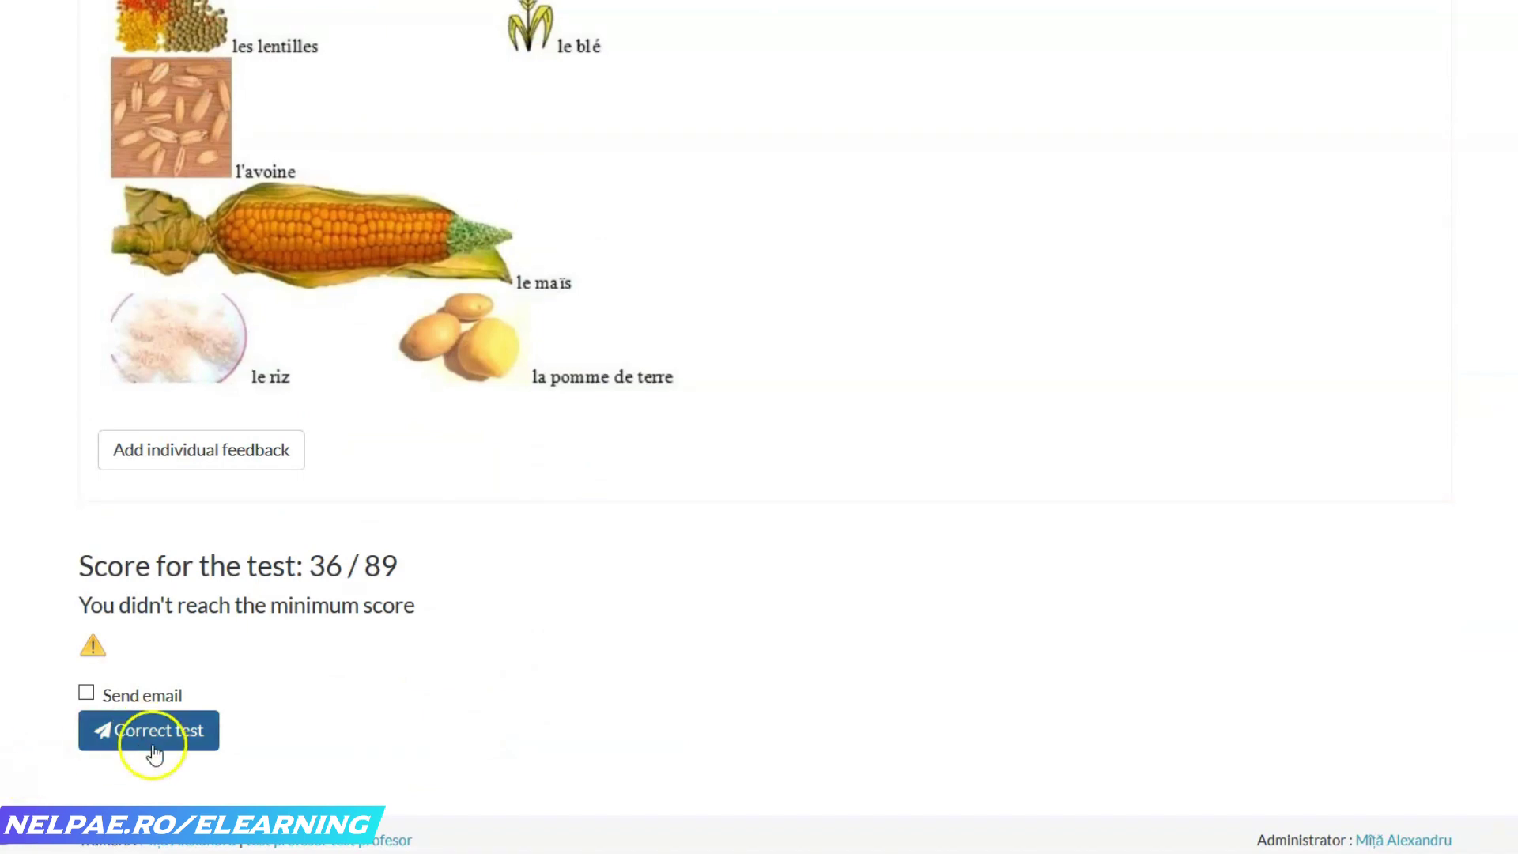
# - Enable the e-mail notification for the learner, check its default message, and submit the test correction
pyautogui.click(85, 692)
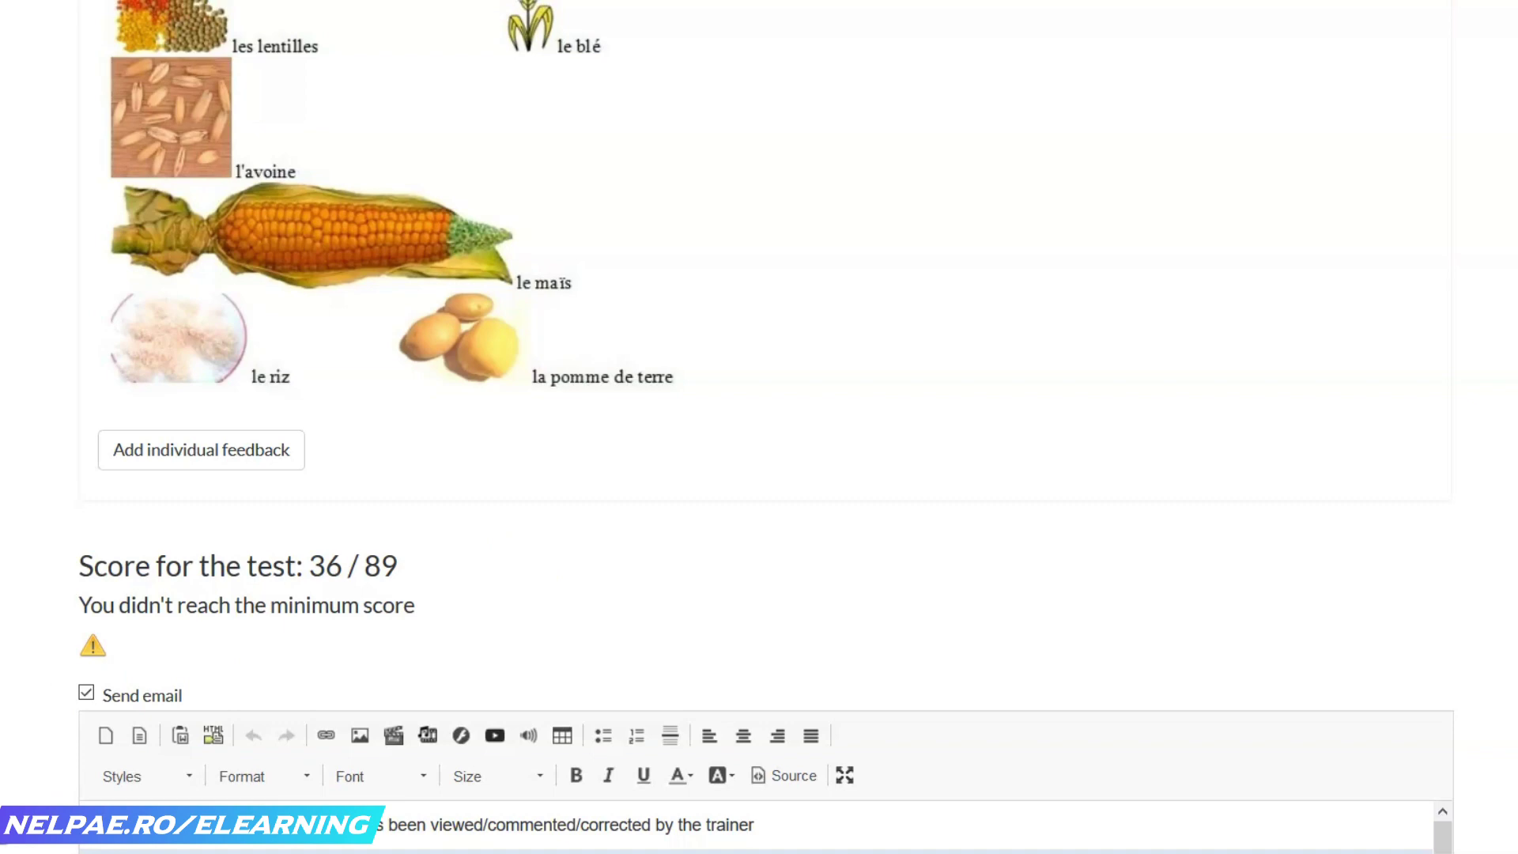
pyautogui.scroll(-5, 759, 427)
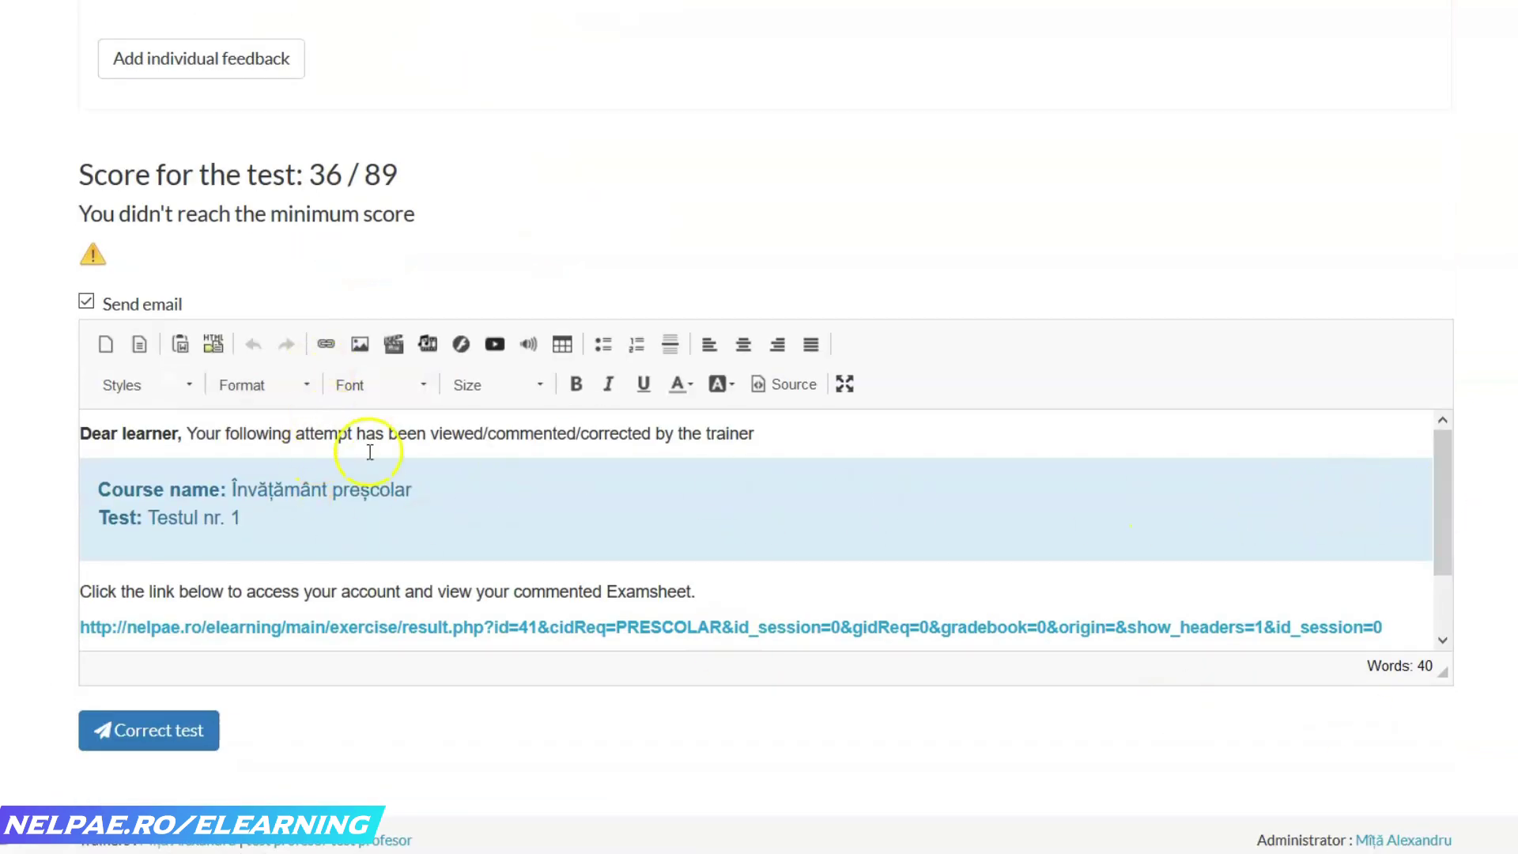
pyautogui.moveTo(1440, 471); pyautogui.dragTo(1429, 439)
pyautogui.click(80, 438)
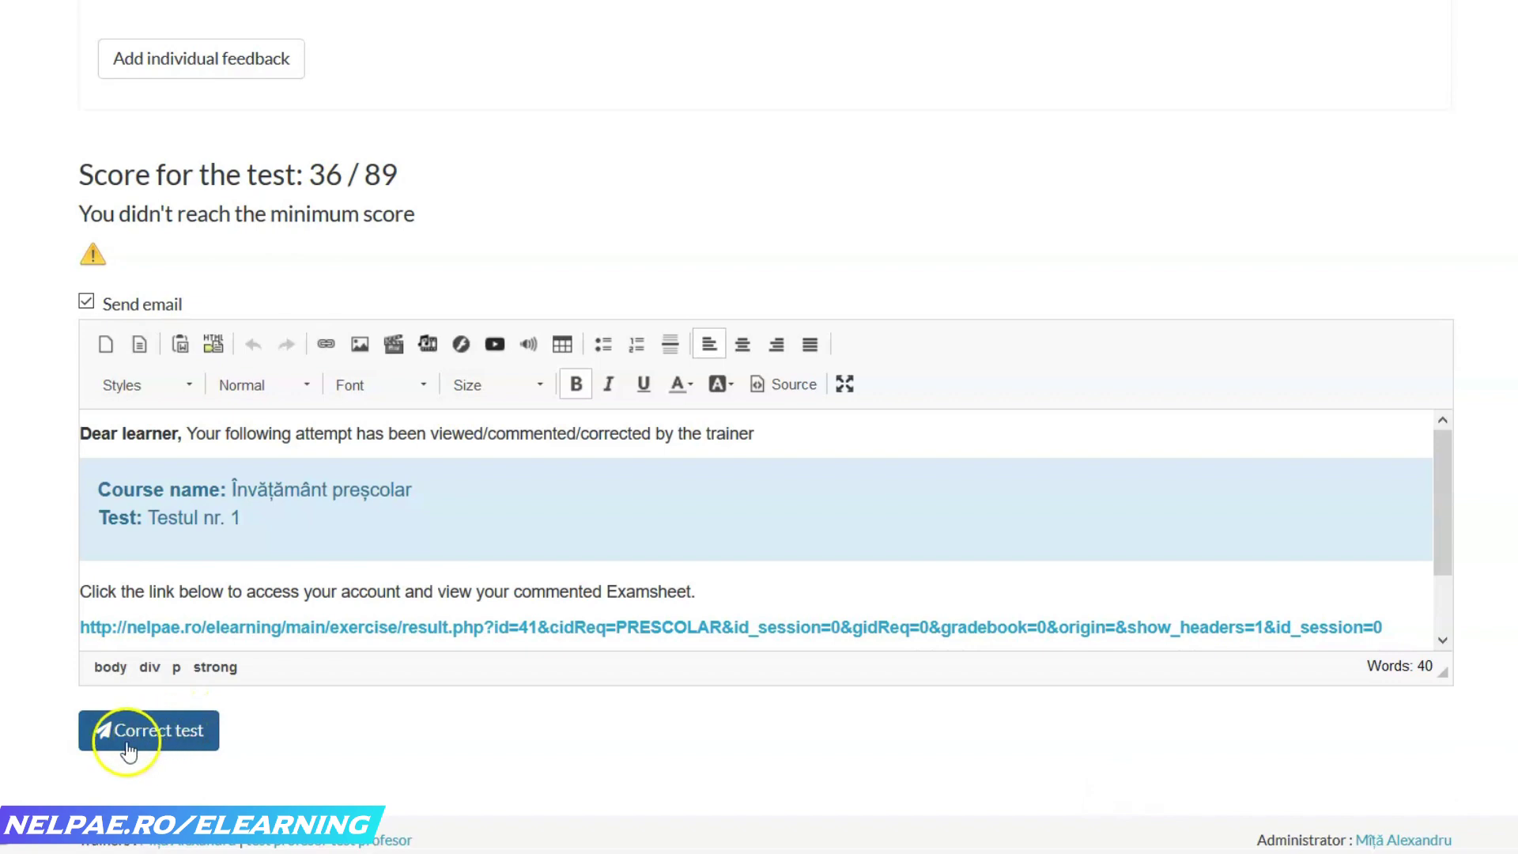
pyautogui.click(176, 751)
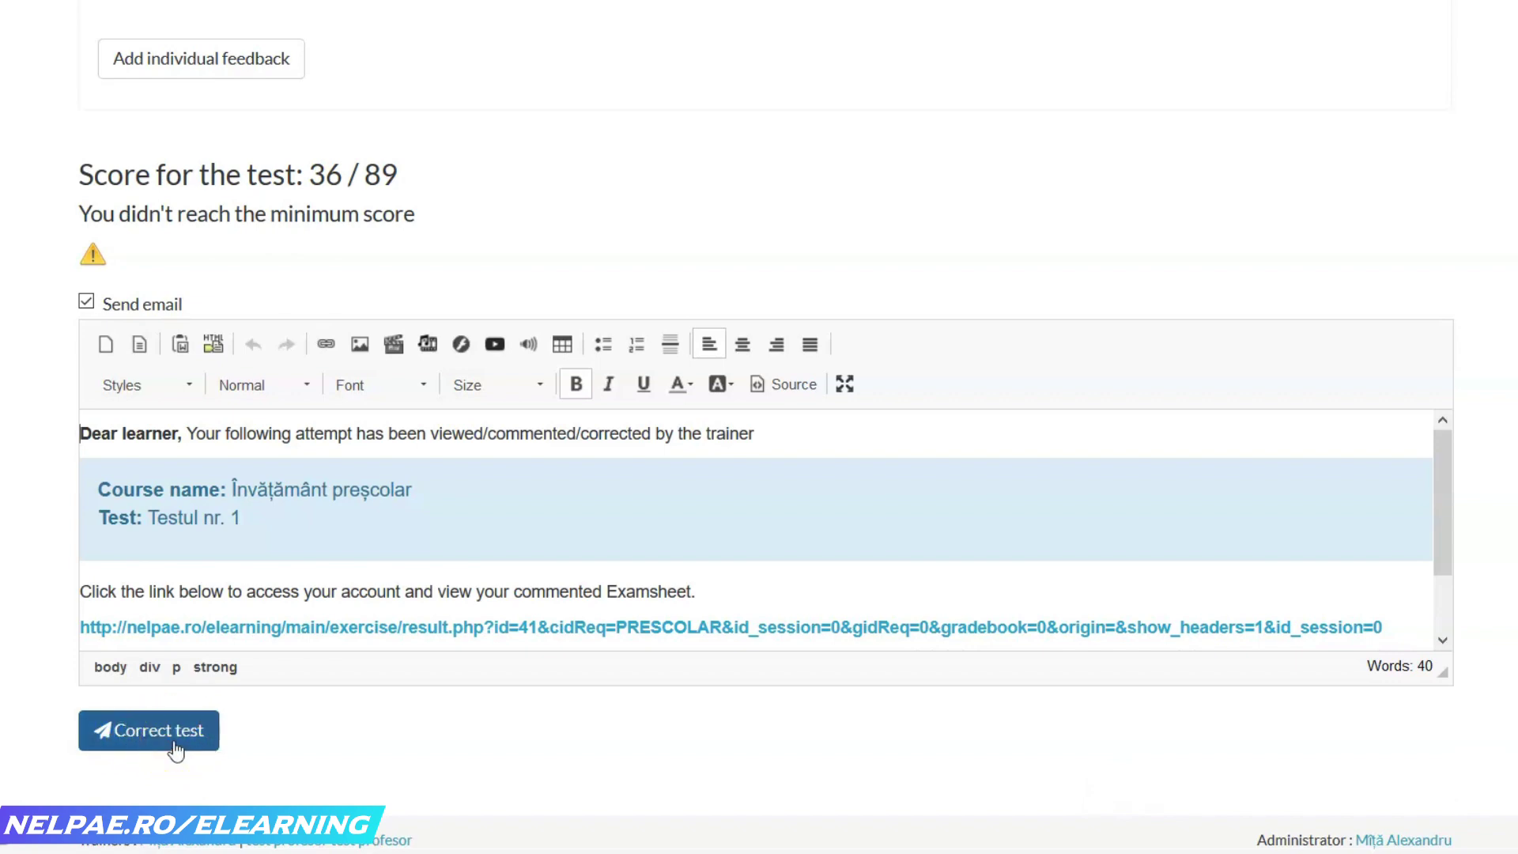
# - Submit the test correction and read the "Examsheet viewed/corrected/commented by the trainer" message in the inbox
pyautogui.click(176, 749)
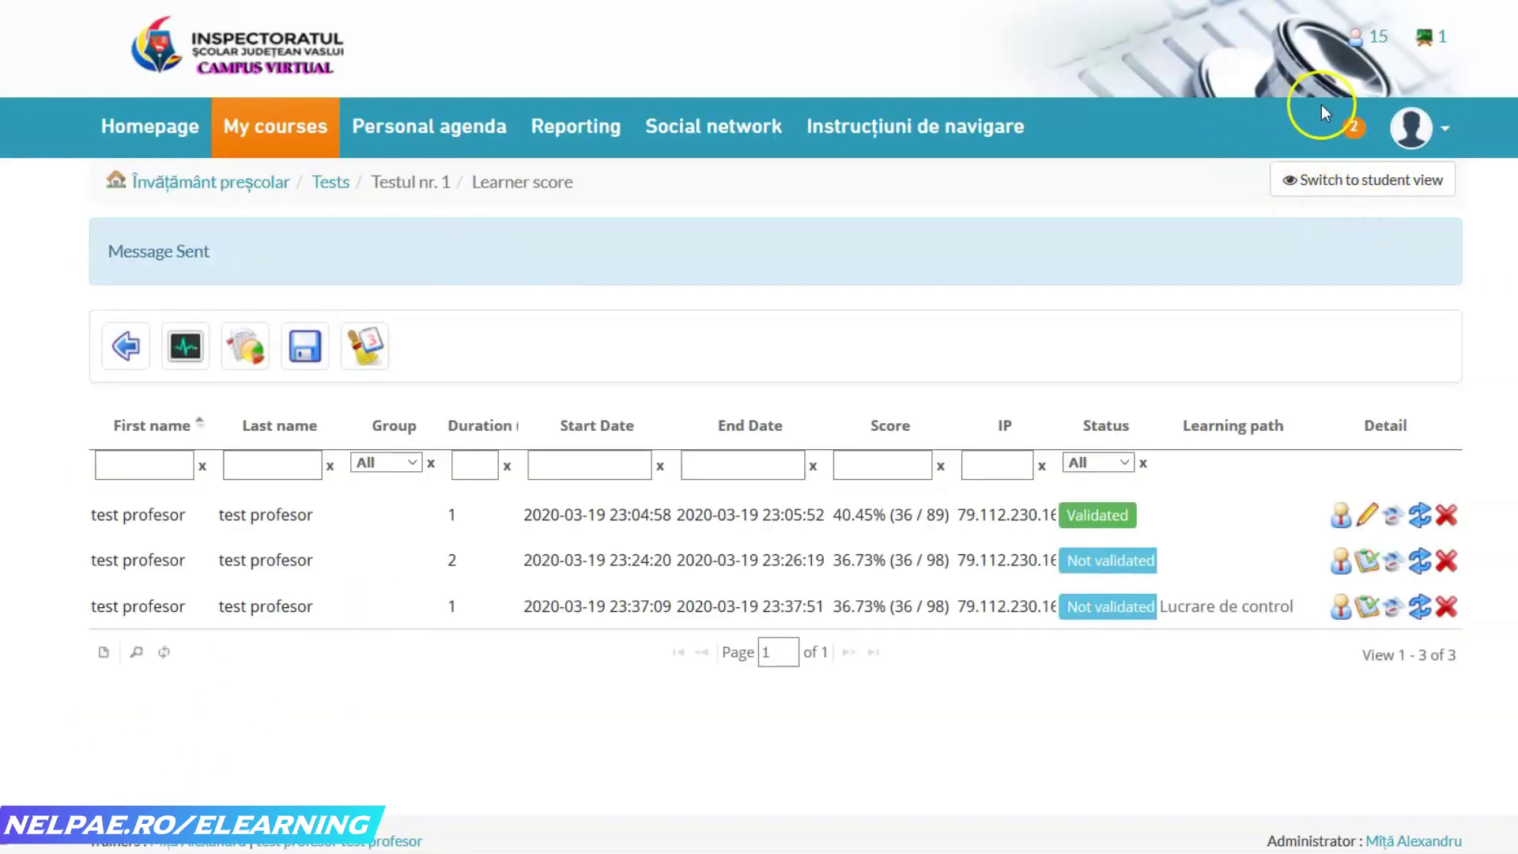
pyautogui.click(1348, 140)
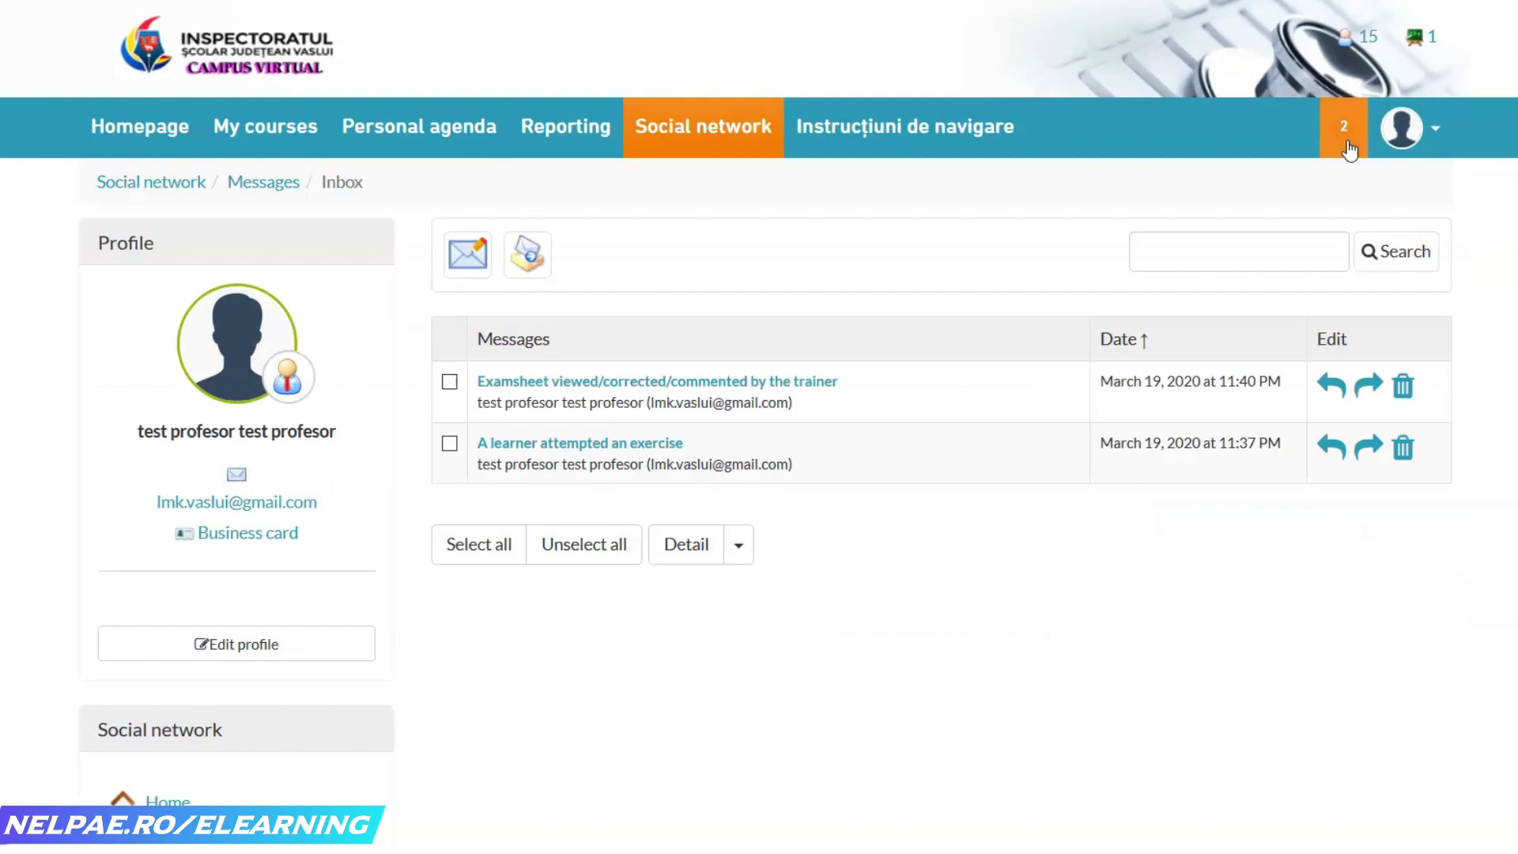
pyautogui.click(726, 387)
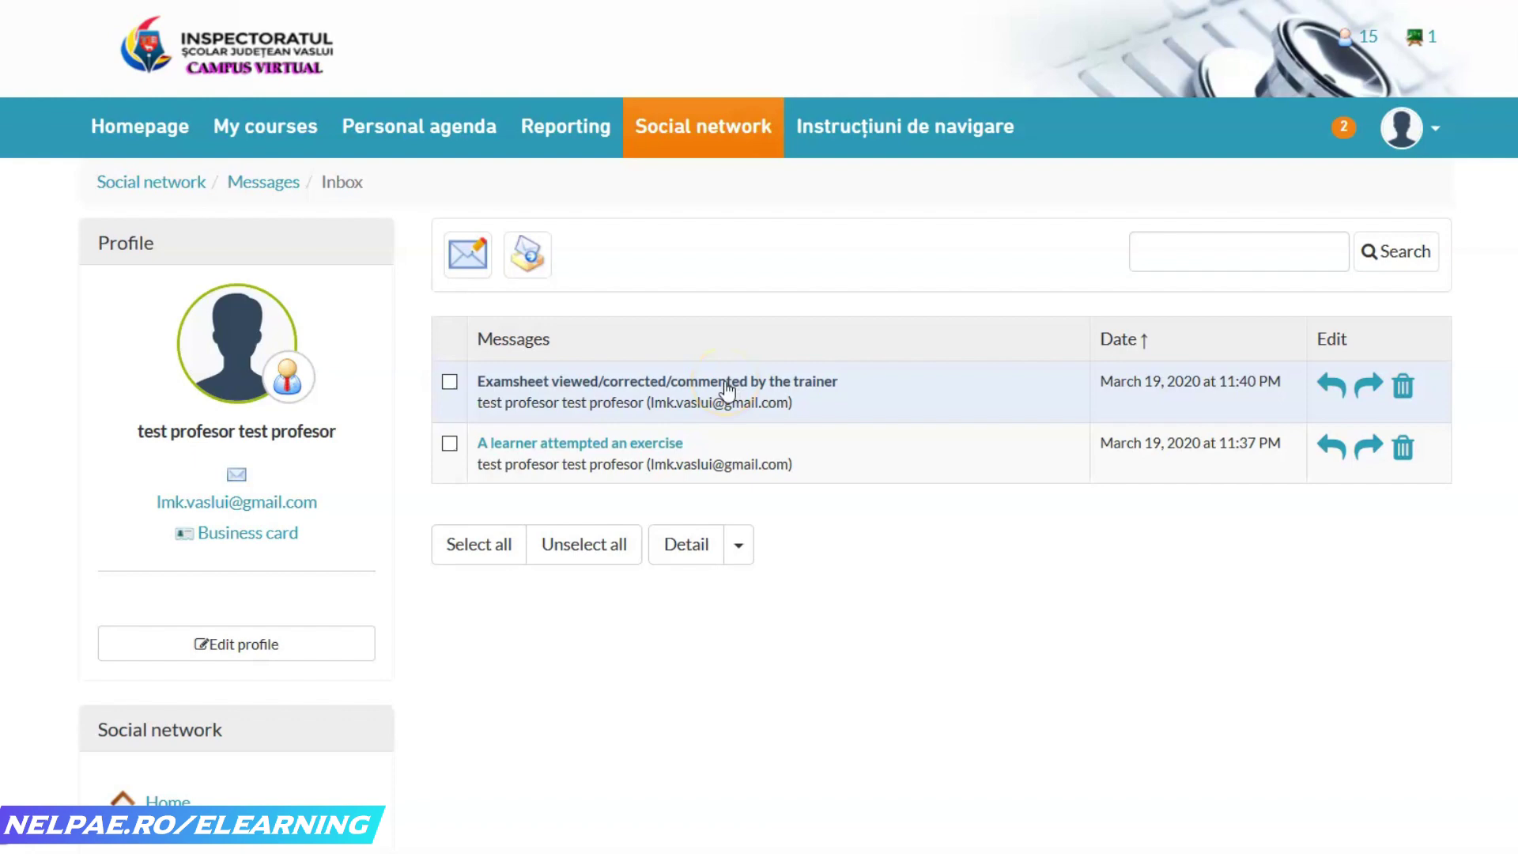
pyautogui.click(596, 384)
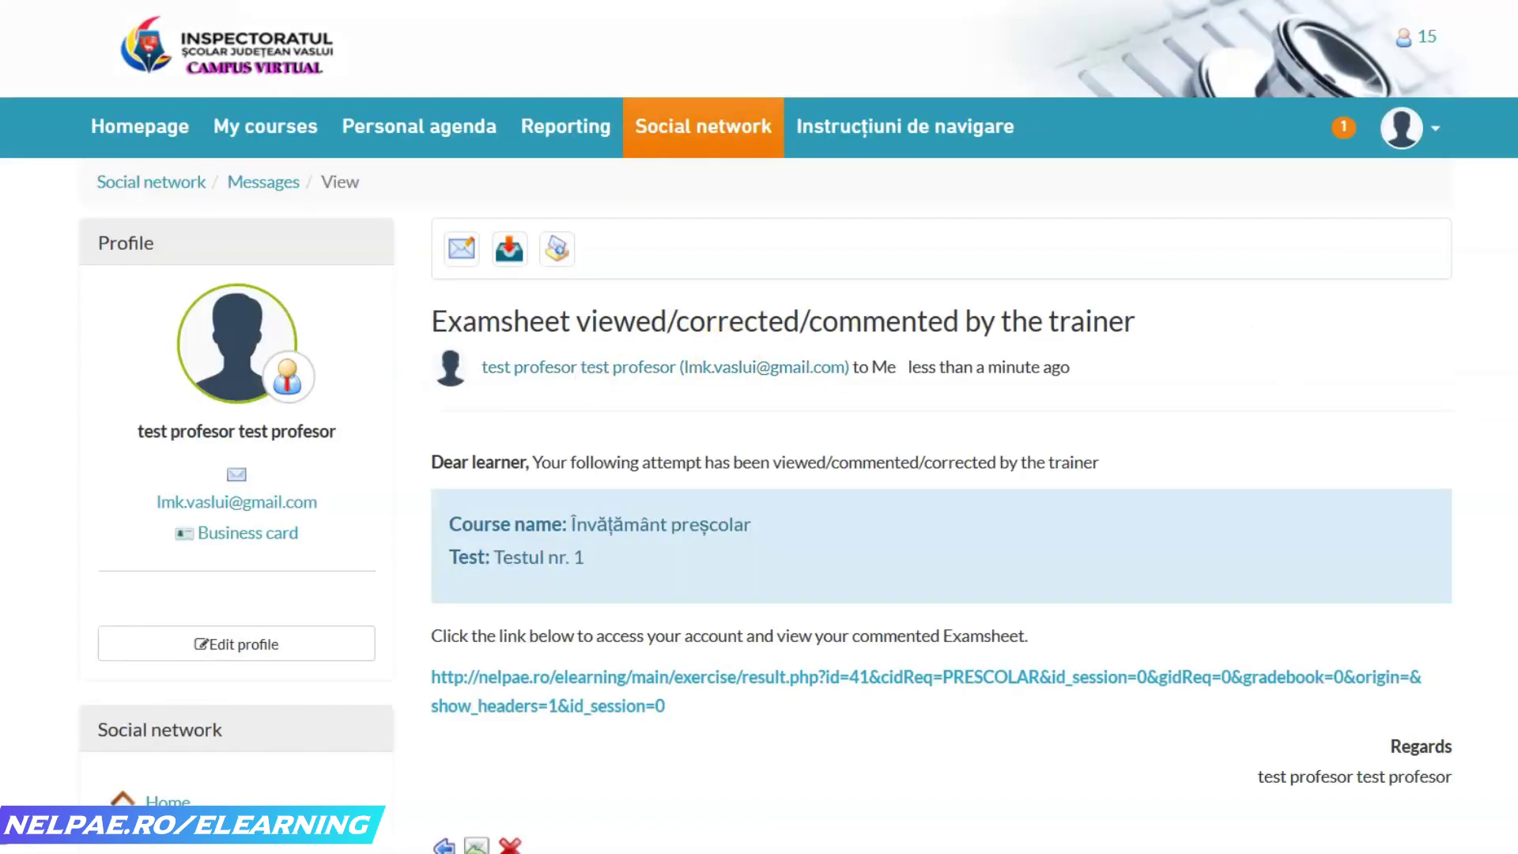
pyautogui.scroll(-4, 759, 427)
pyautogui.scroll(3, 760, 427)
pyautogui.scroll(-1, 759, 427)
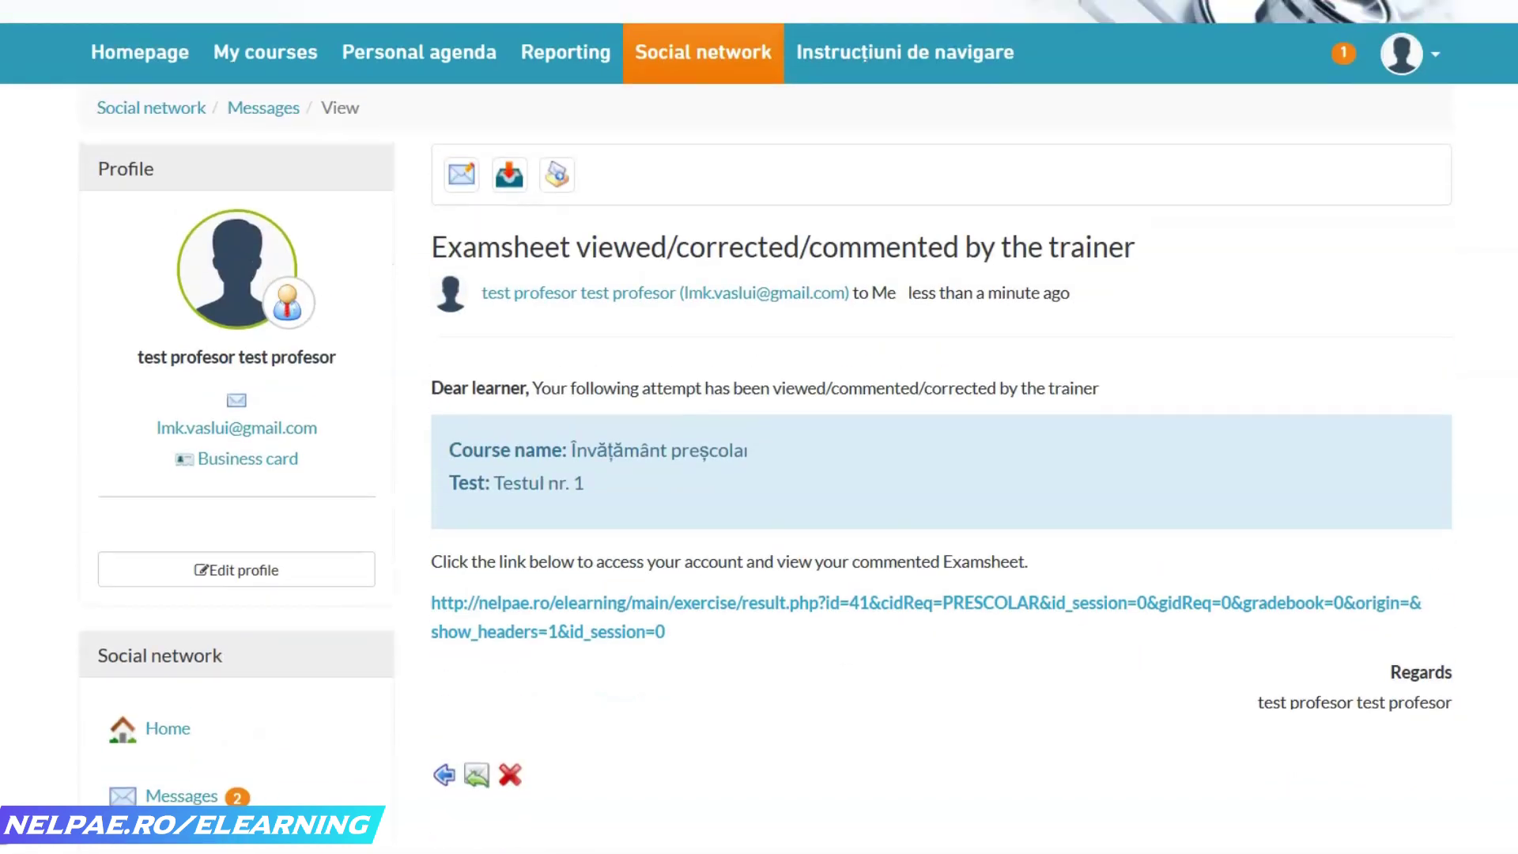
pyautogui.click(717, 608)
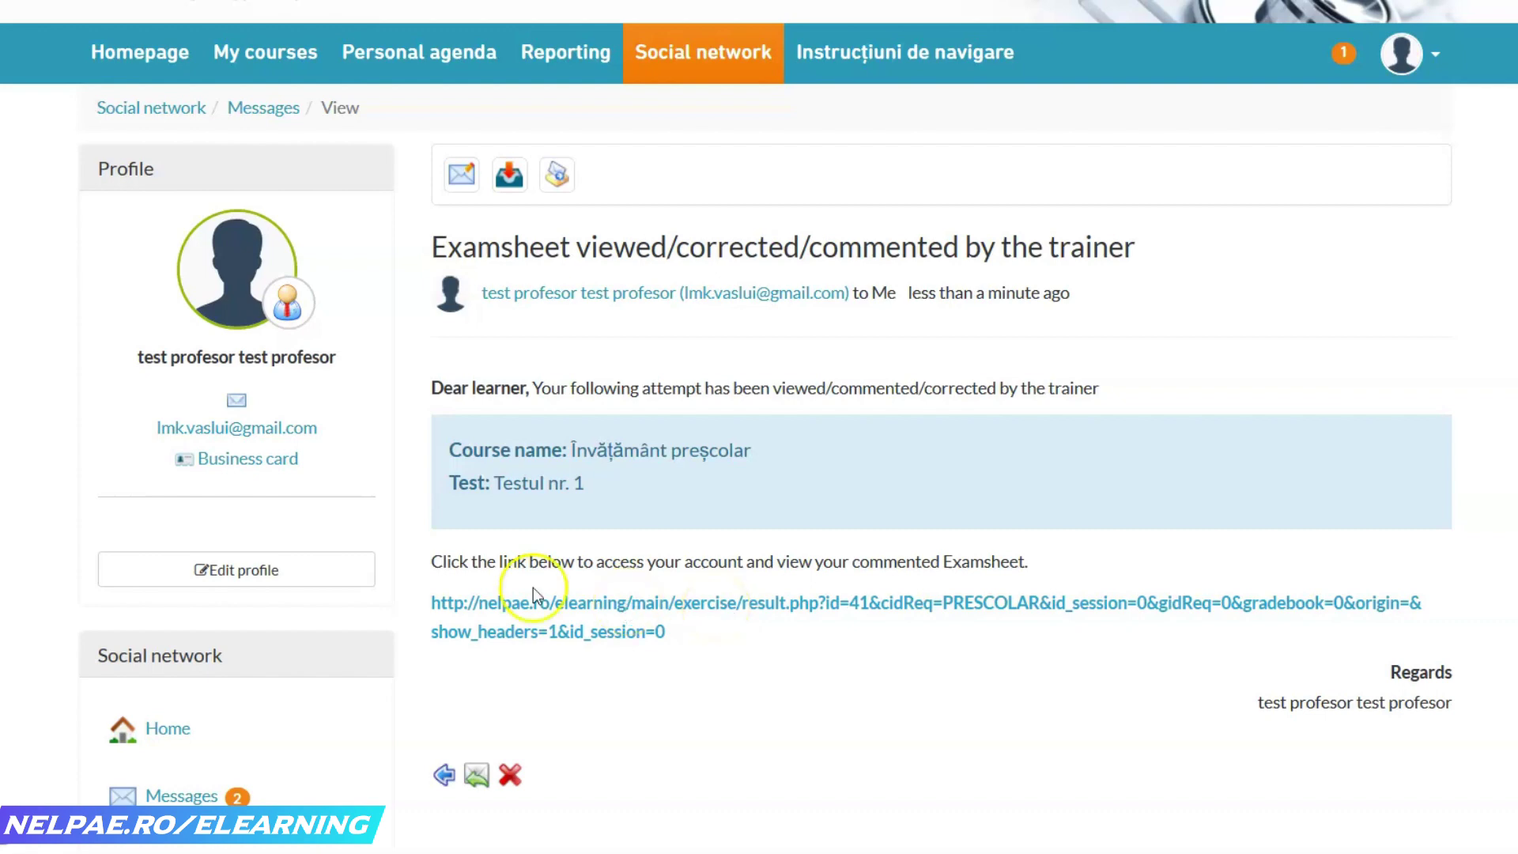
pyautogui.scroll(1, 759, 427)
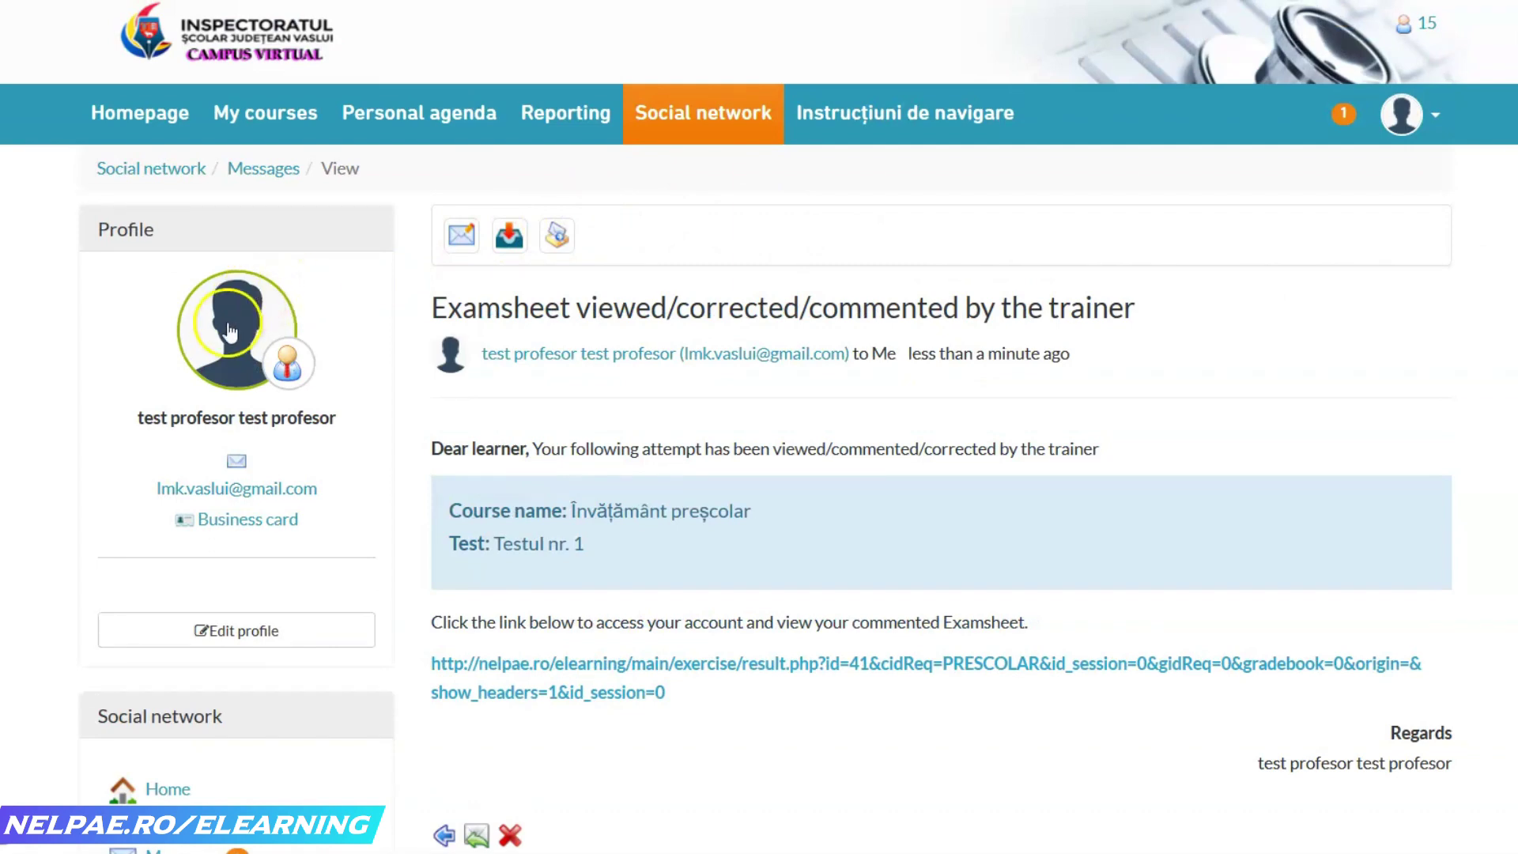
# - View the enlarged profile picture and close it
pyautogui.click(202, 340)
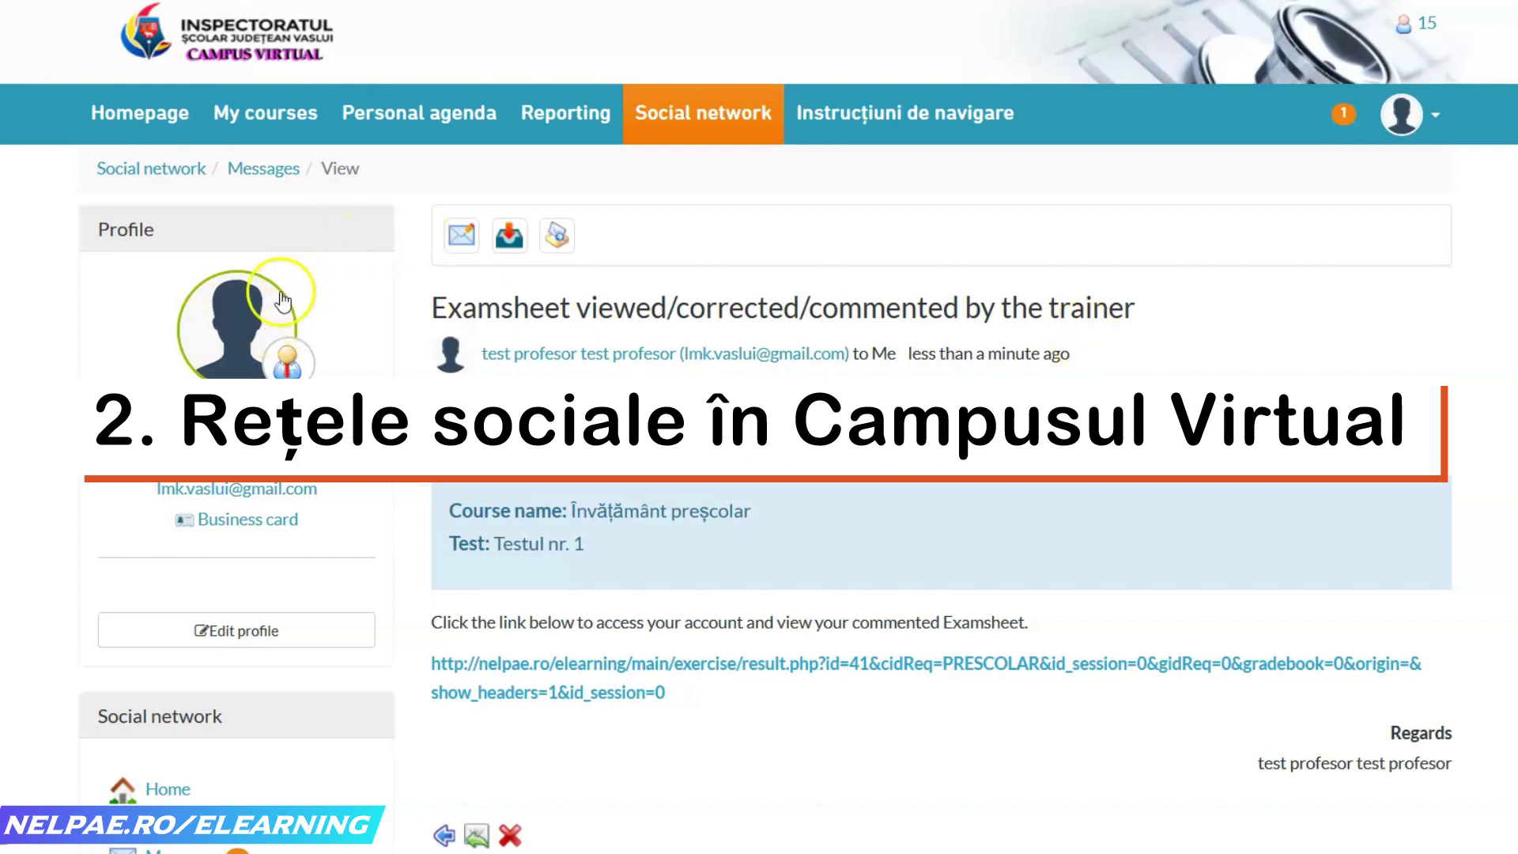
pyautogui.click(237, 322)
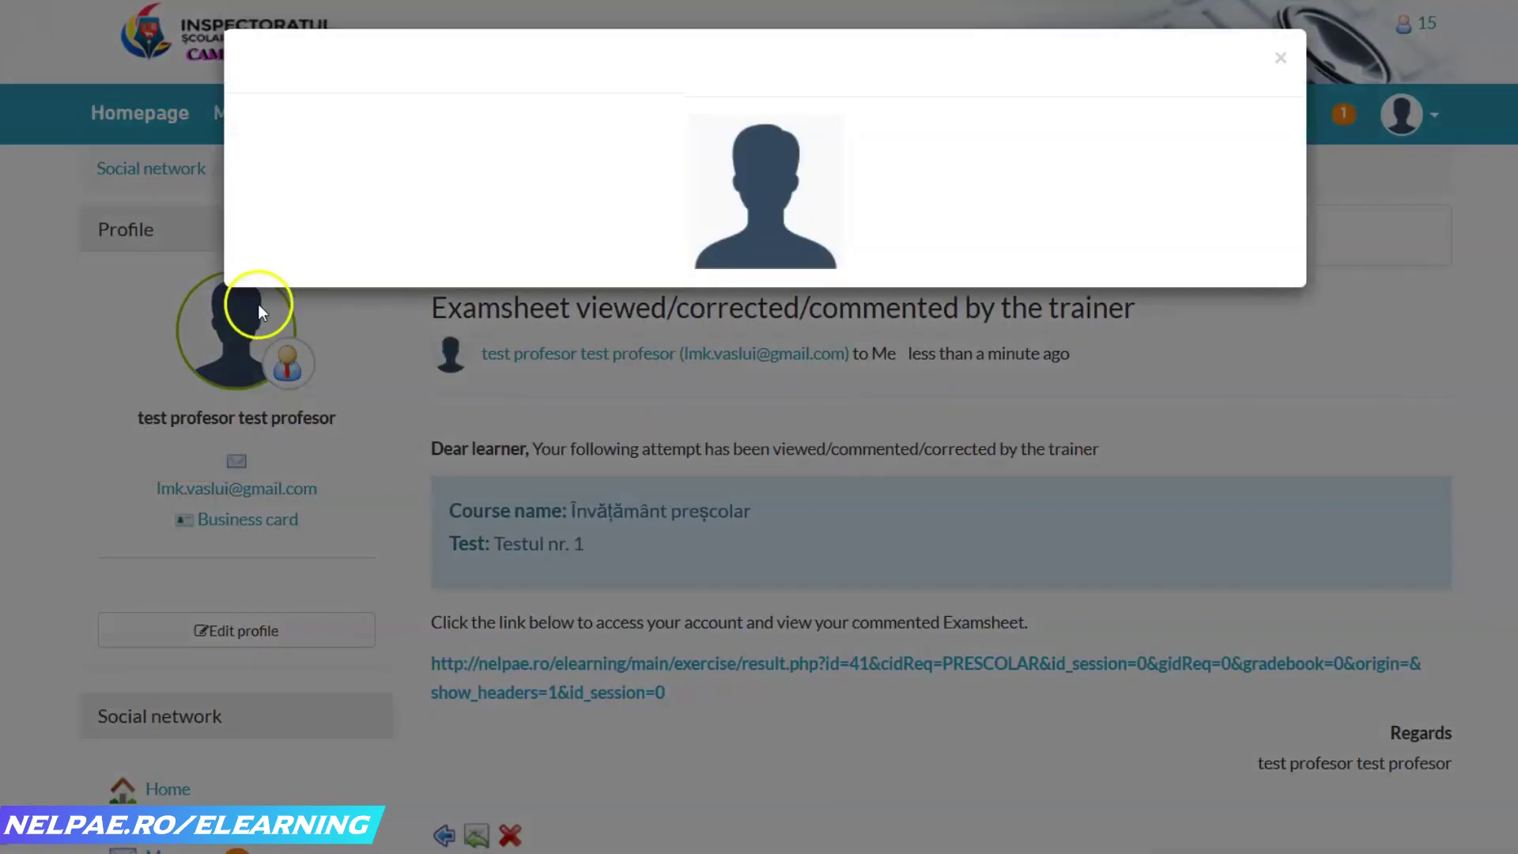
pyautogui.click(249, 326)
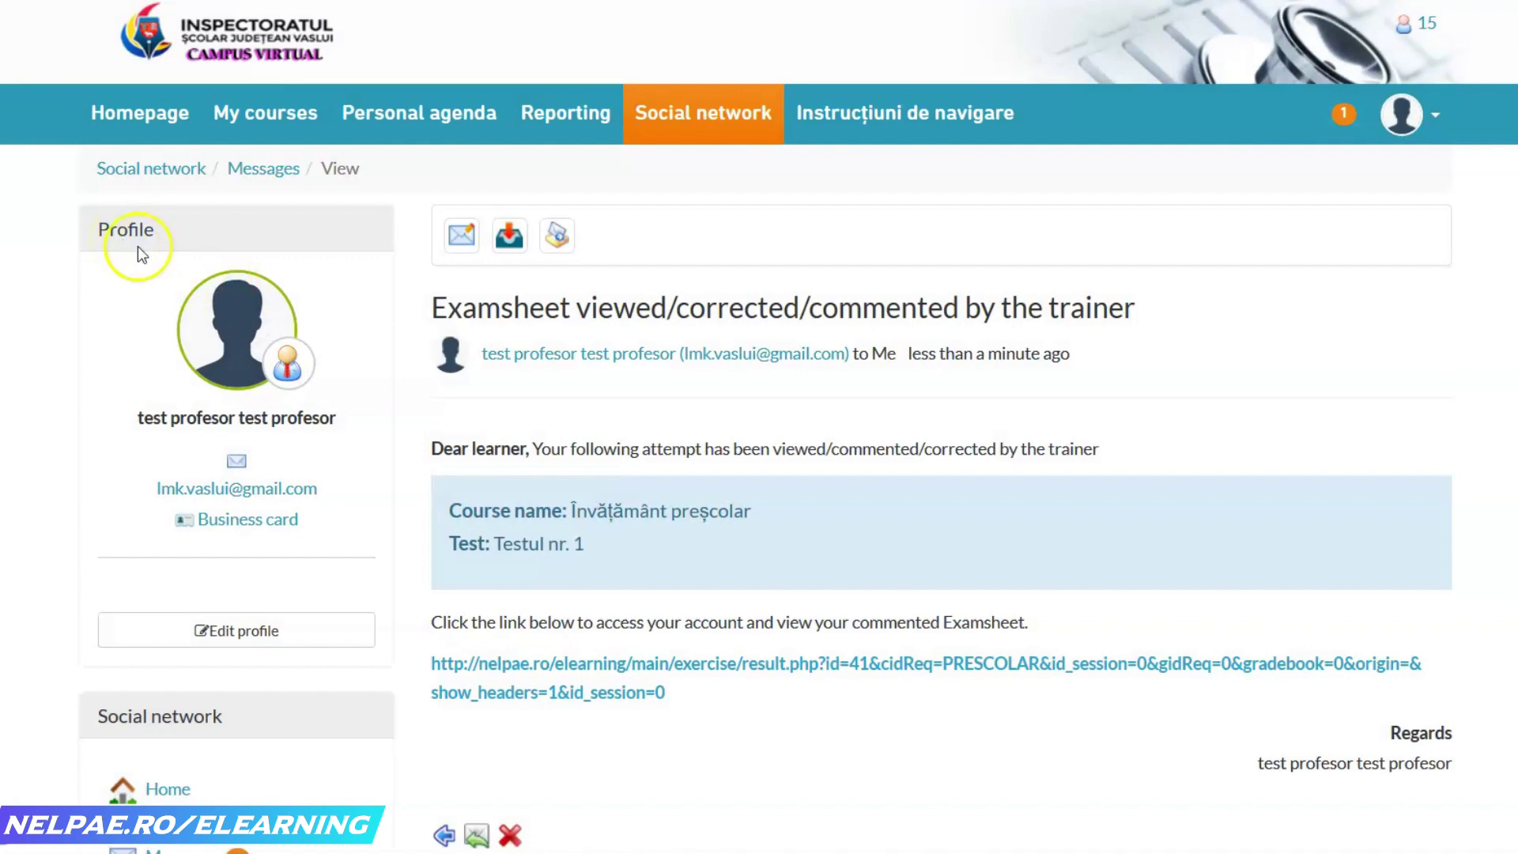
# - Open the profile for editing, look through its image, language, password and contact settings, and open the social network's friends list
pyautogui.click(259, 639)
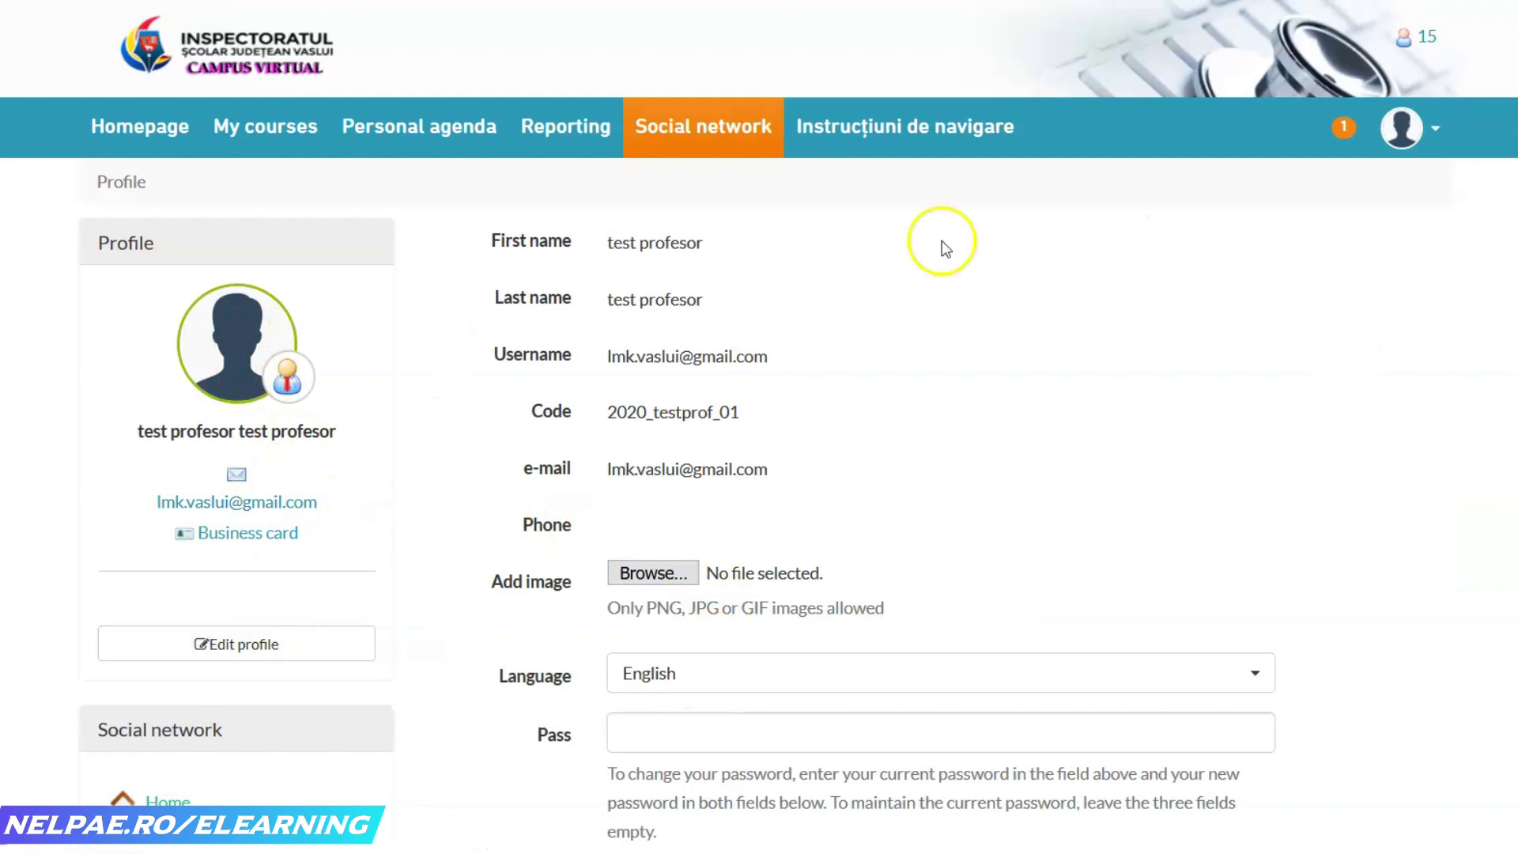
pyautogui.scroll(-4, 759, 427)
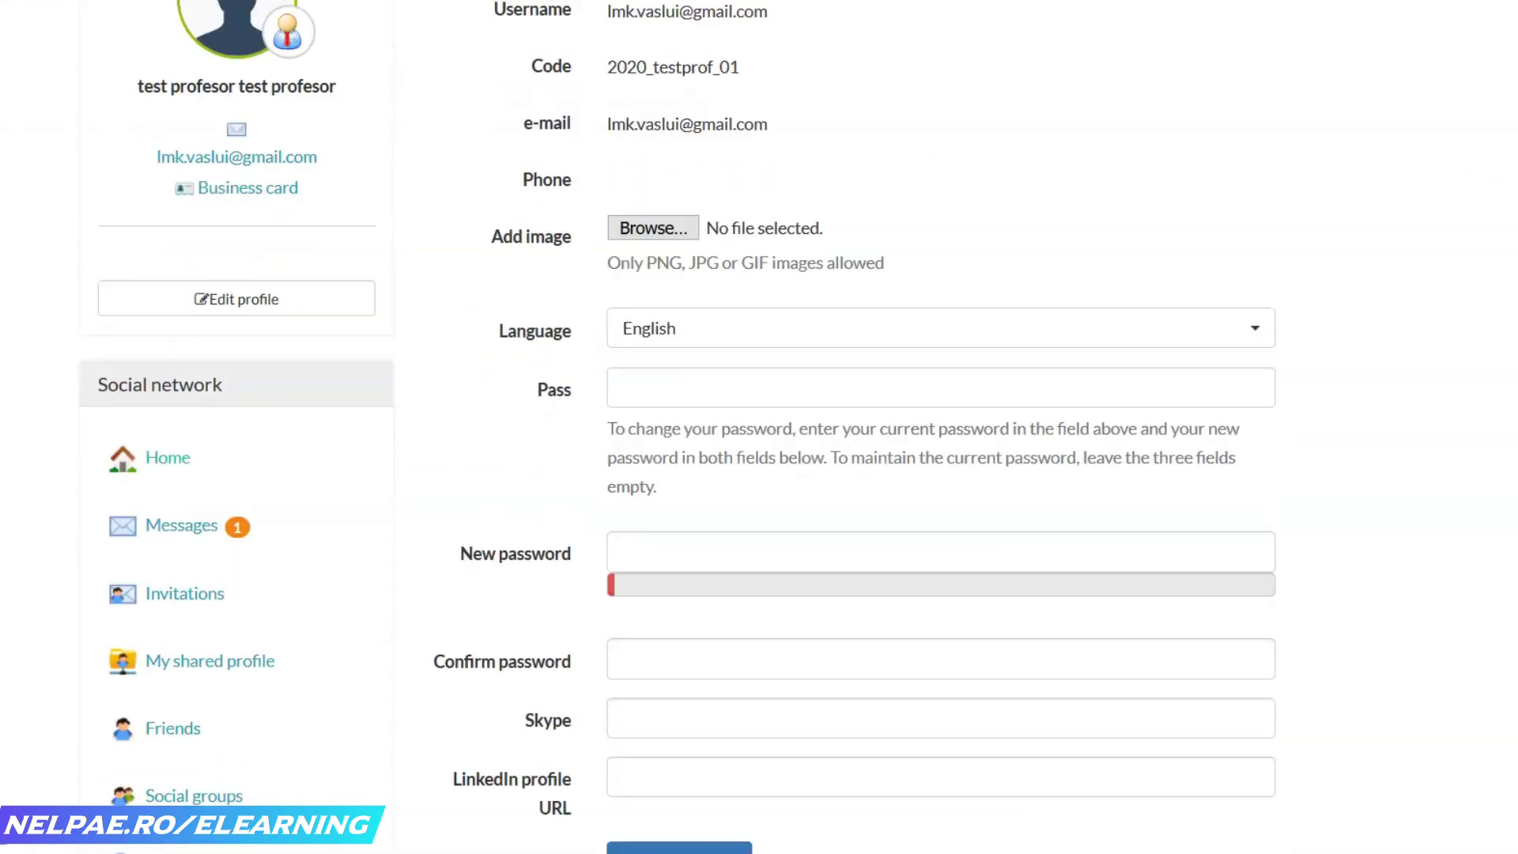
pyautogui.scroll(4, 759, 427)
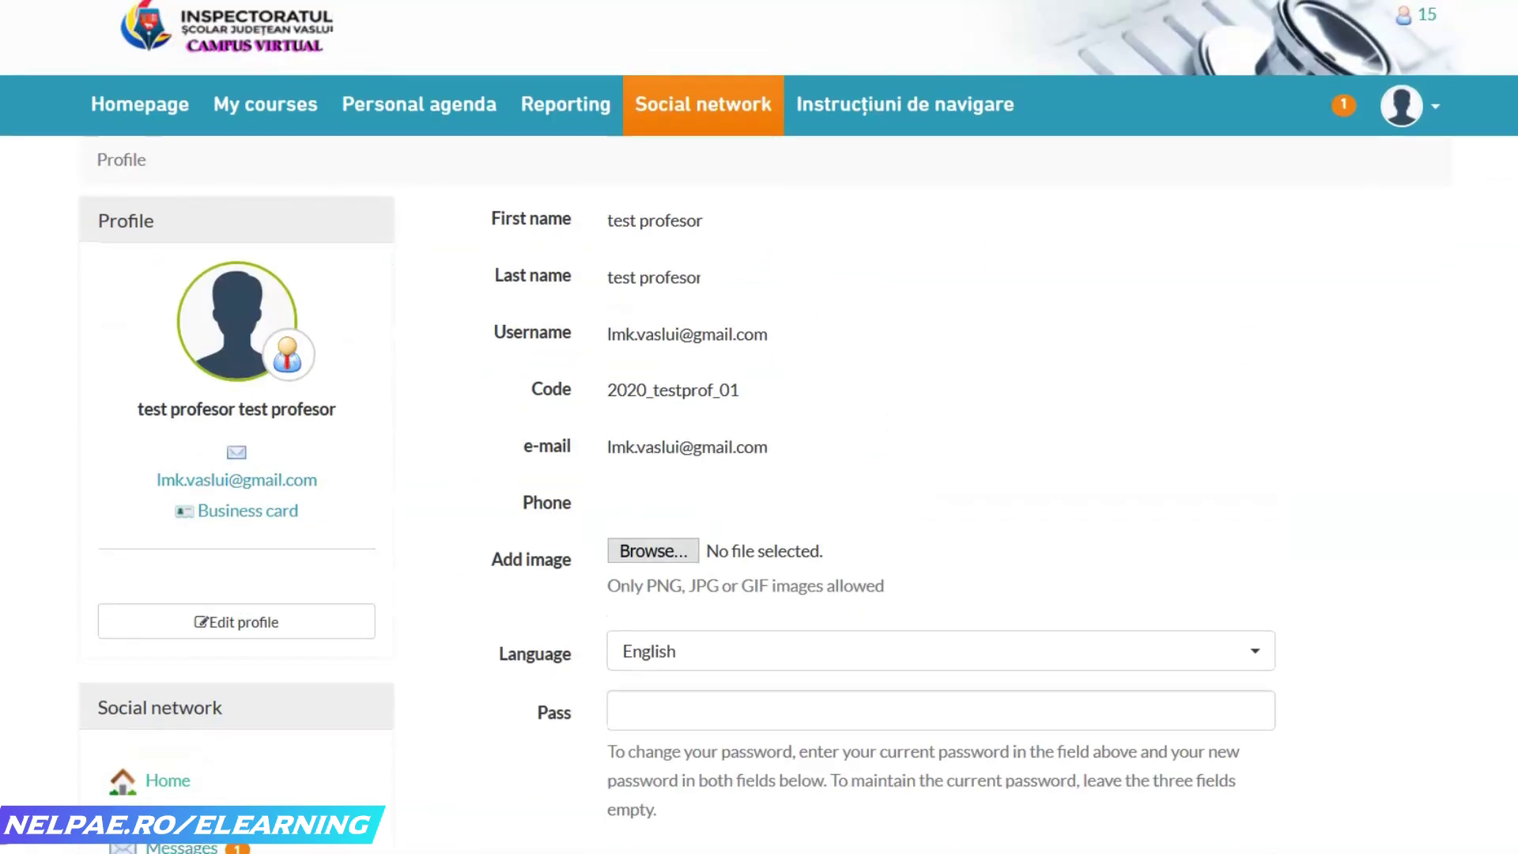
pyautogui.scroll(-5, 759, 427)
pyautogui.scroll(-1, 759, 427)
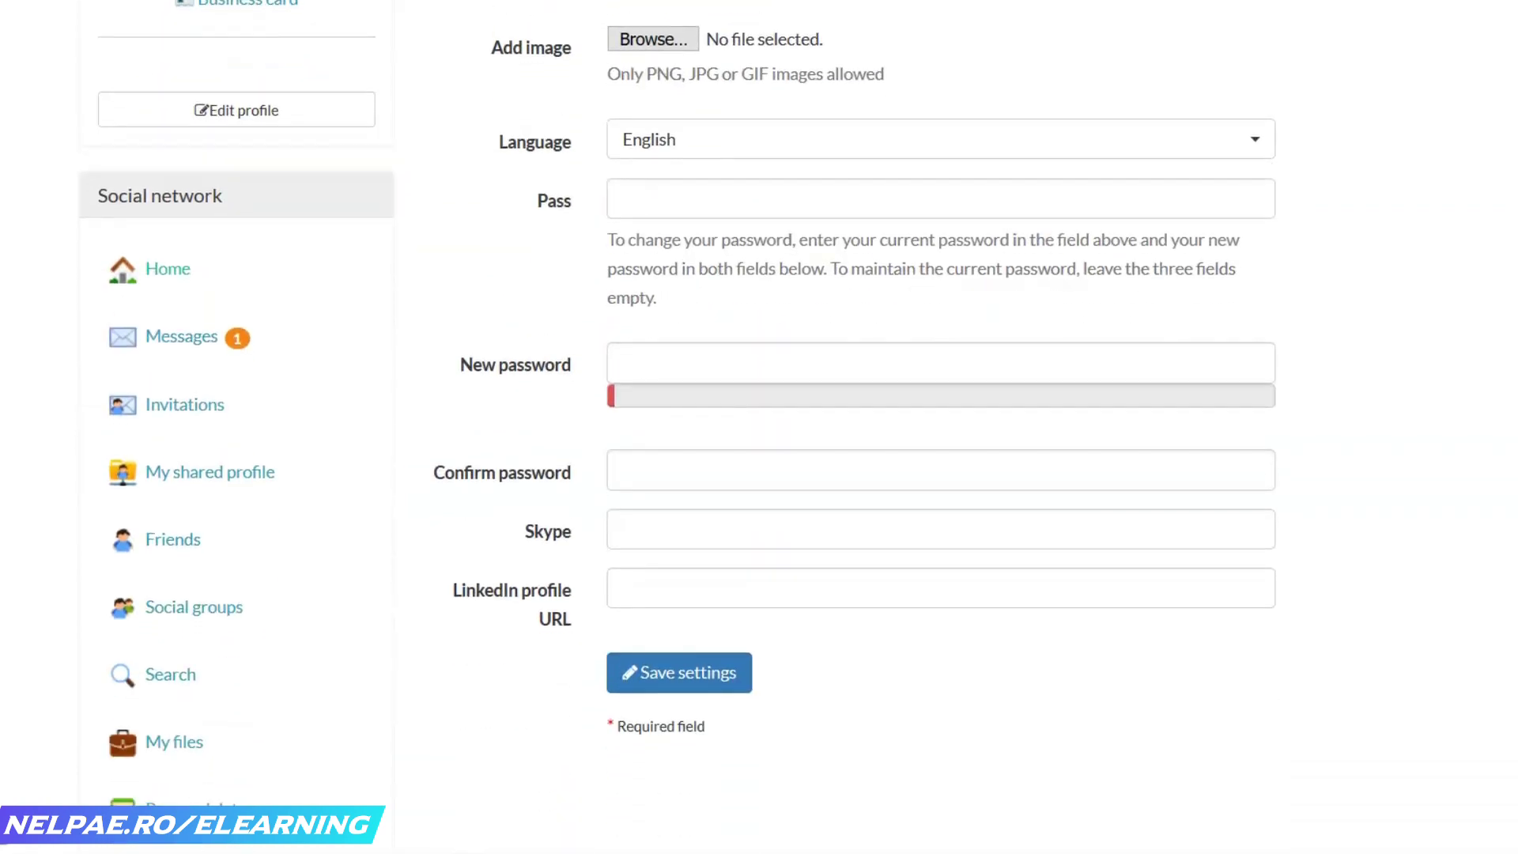
pyautogui.click(181, 543)
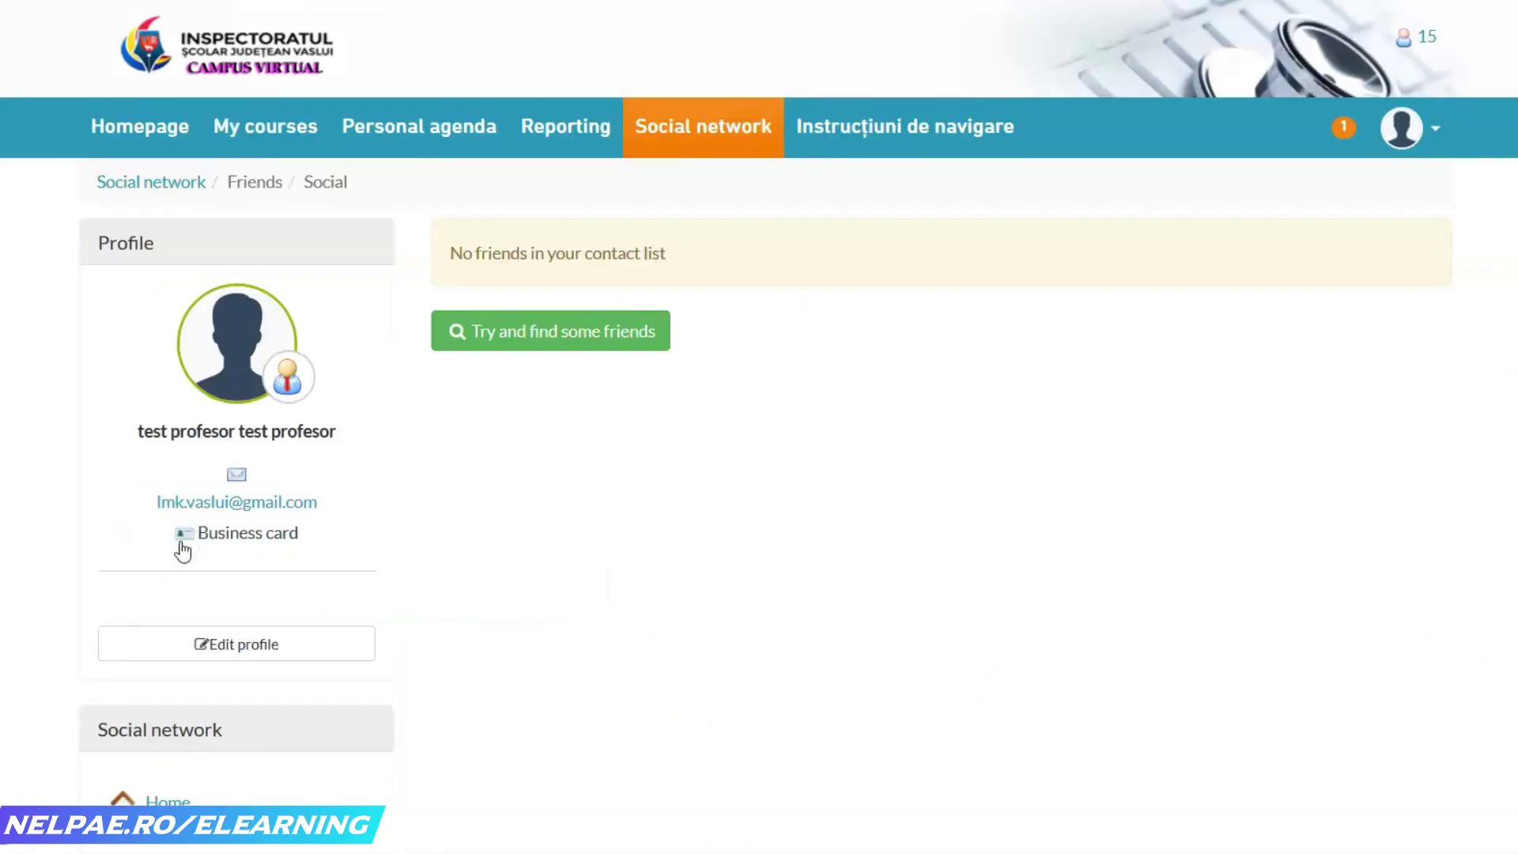